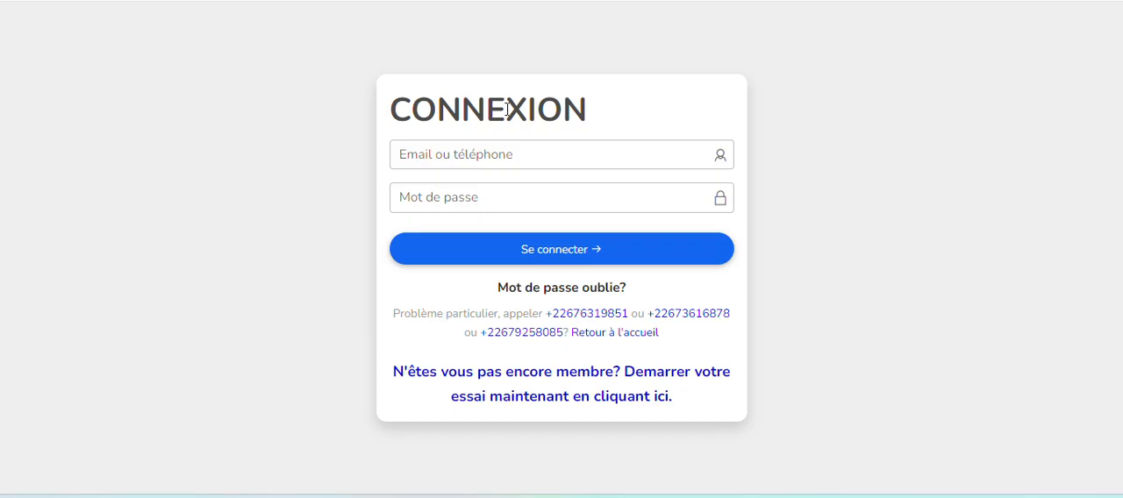
left_click(447, 150)
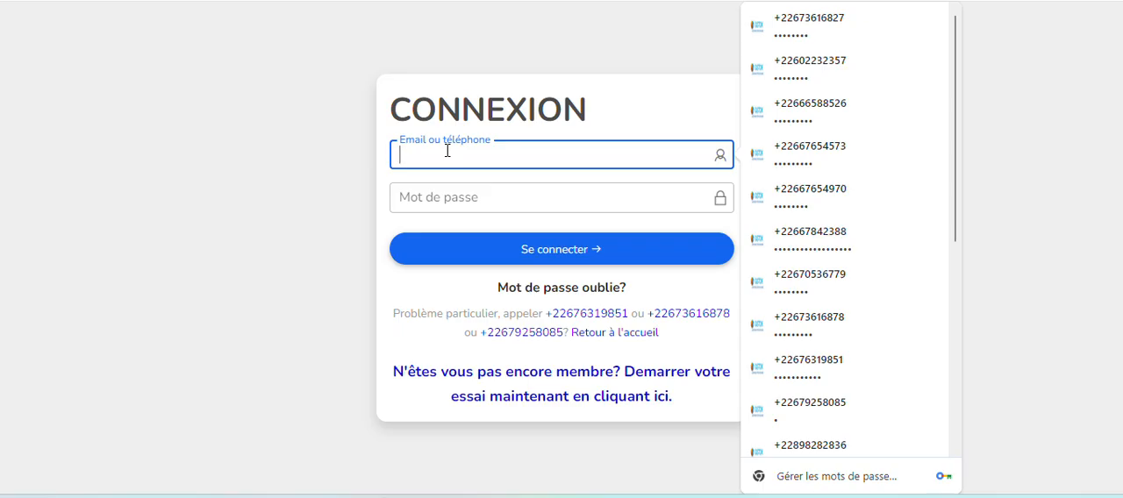
type("+")
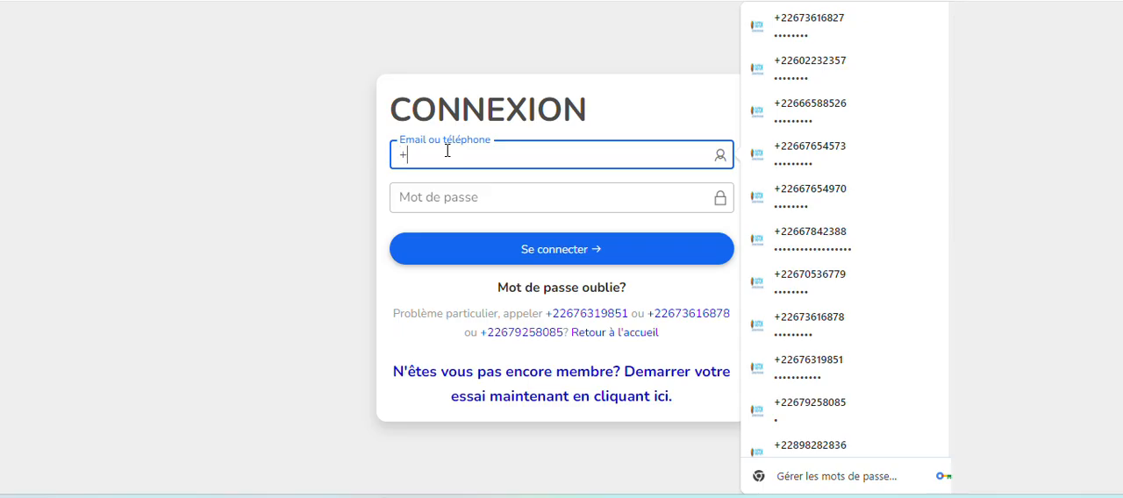
type("226")
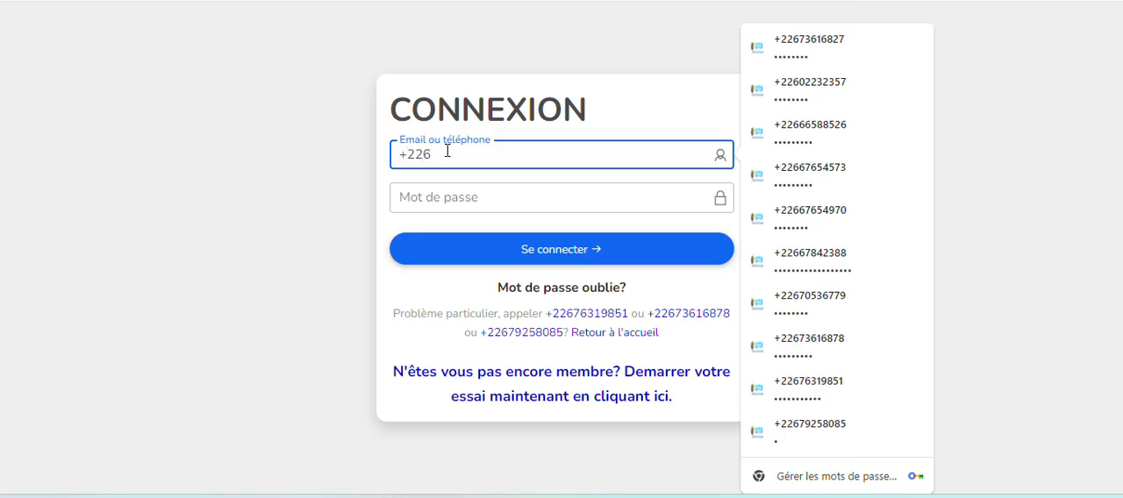
type("7")
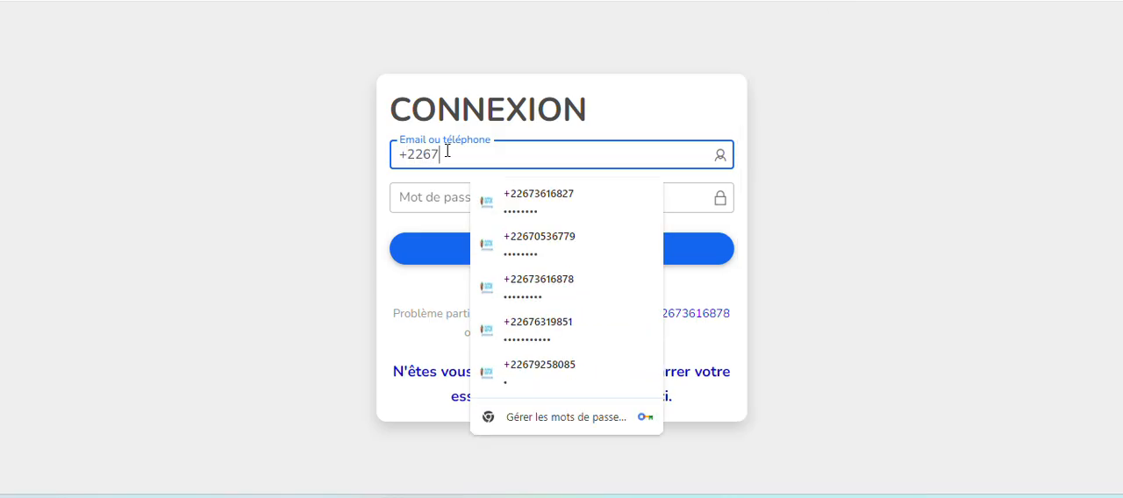
type("6")
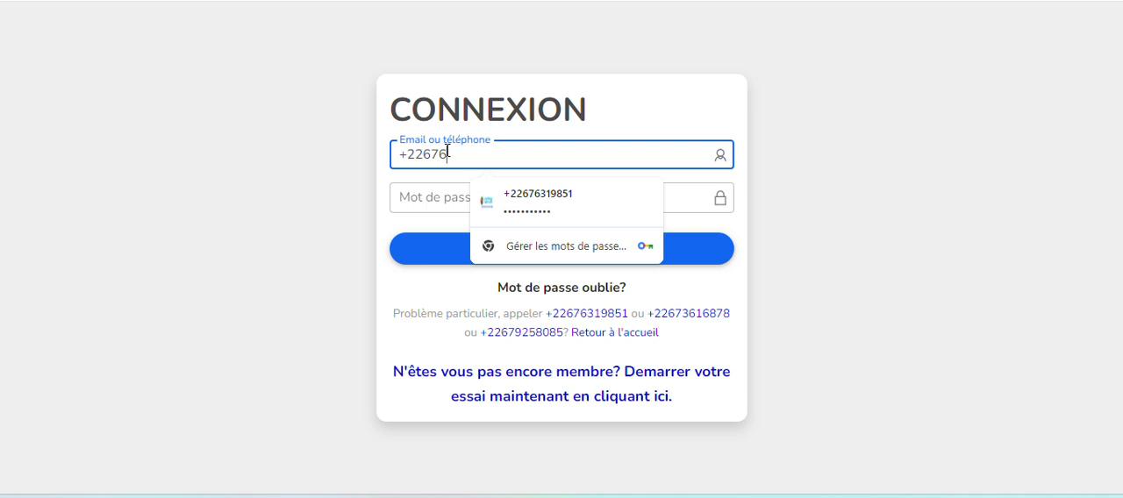
key("BackSpace")
key("BackSpace")
key("BackSpace")
key("BackSpace")
key("BackSpace")
key("BackSpace")
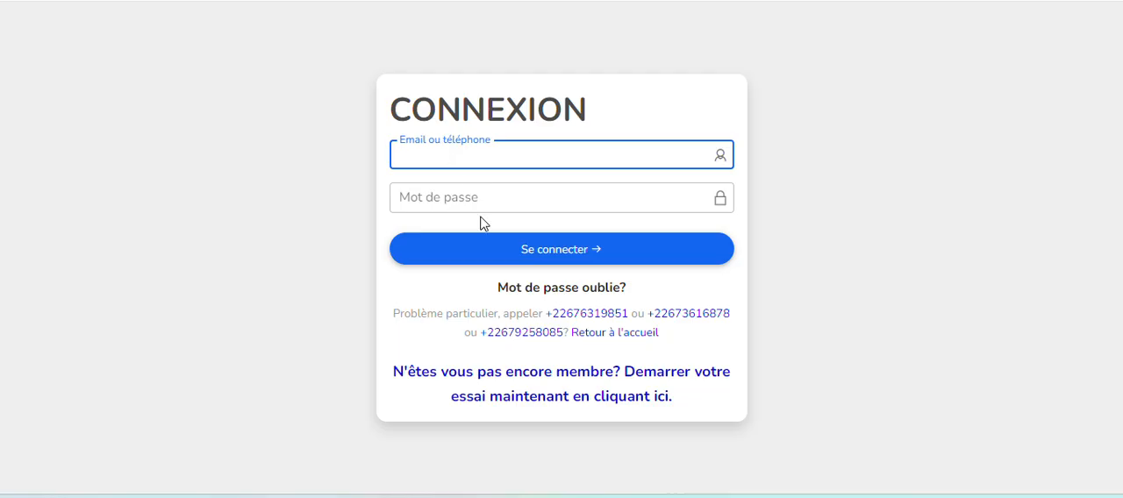
Open the forgotten-password form, fill in the account's email address and request the recovery code.
left_click(579, 295)
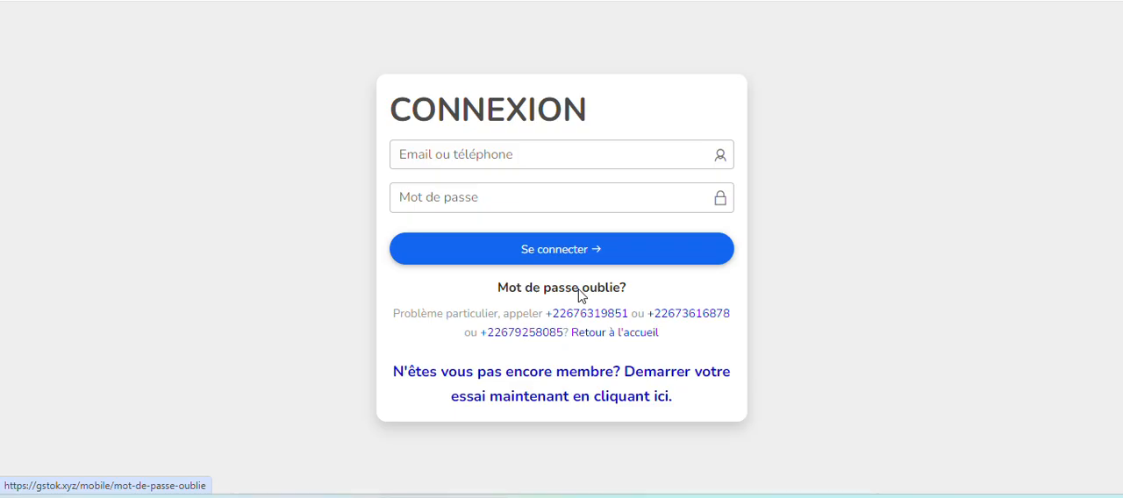
left_click(579, 289)
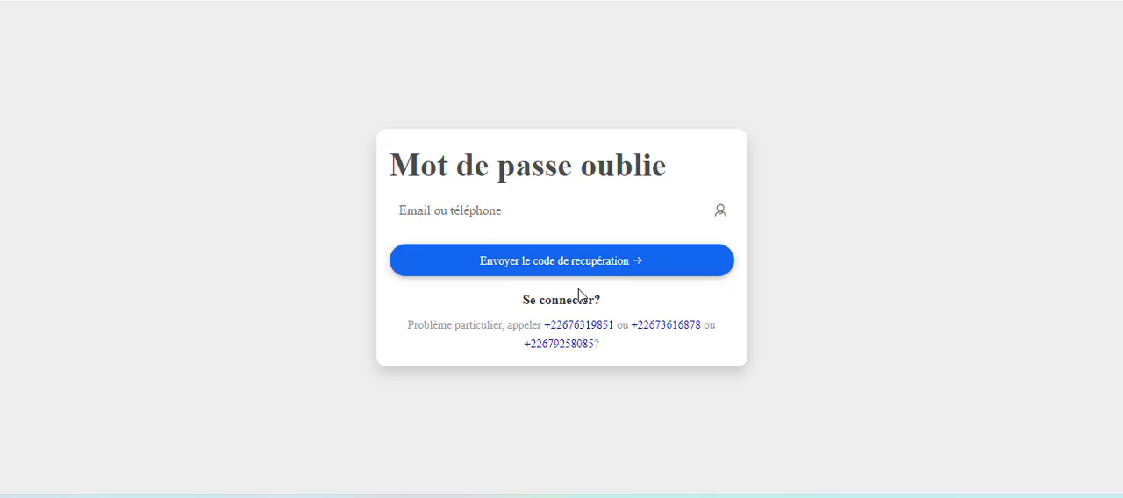
left_click(459, 217)
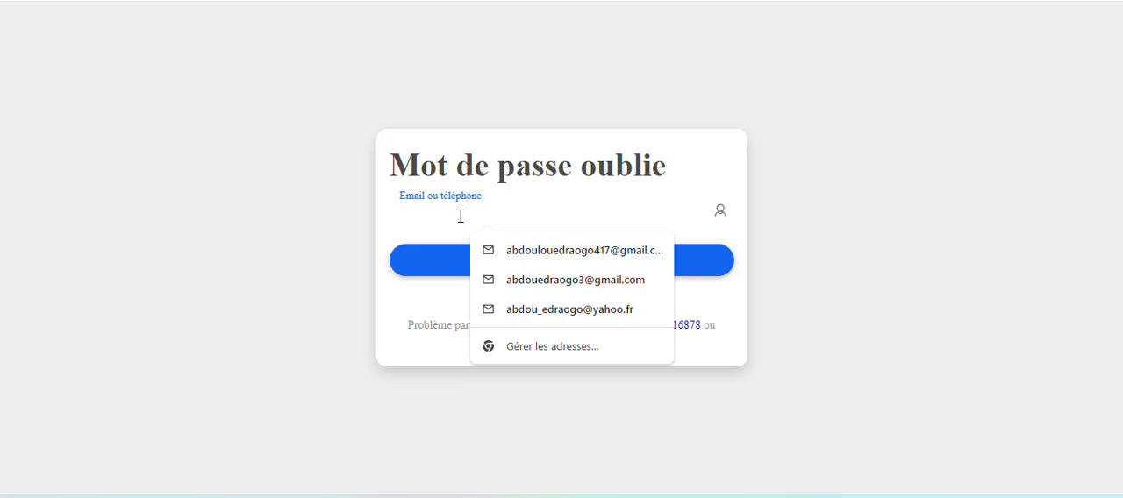
left_click(912, 235)
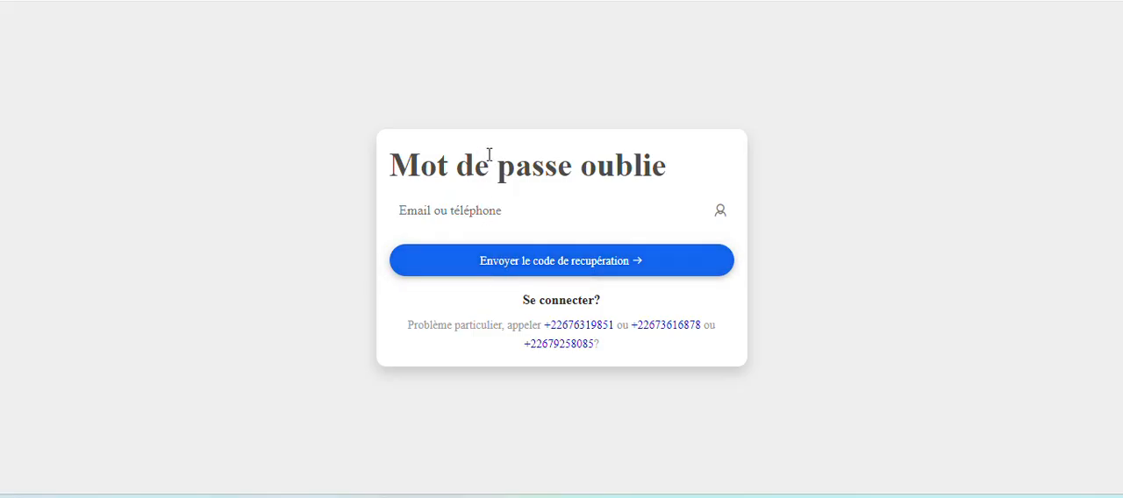
left_click(460, 211)
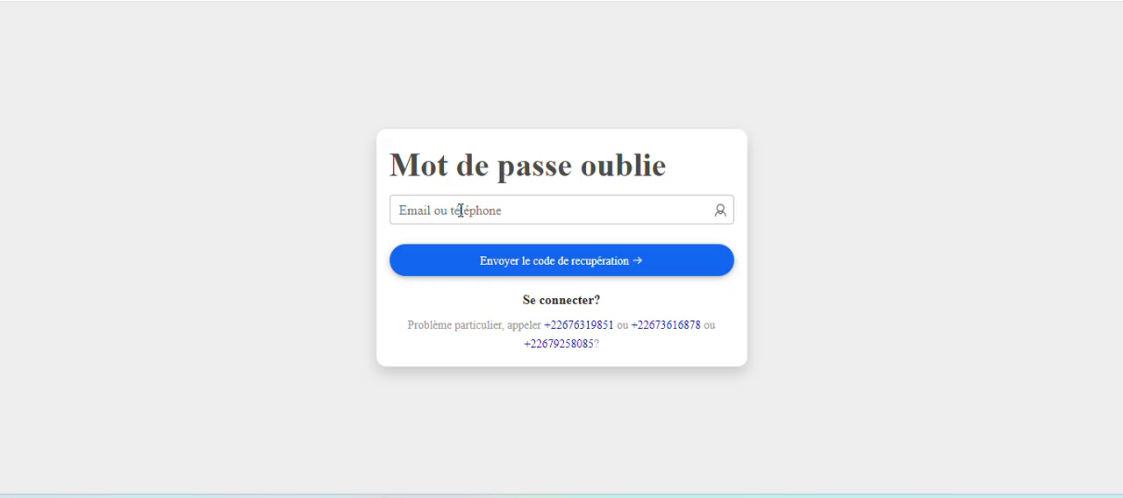
left_click(460, 211)
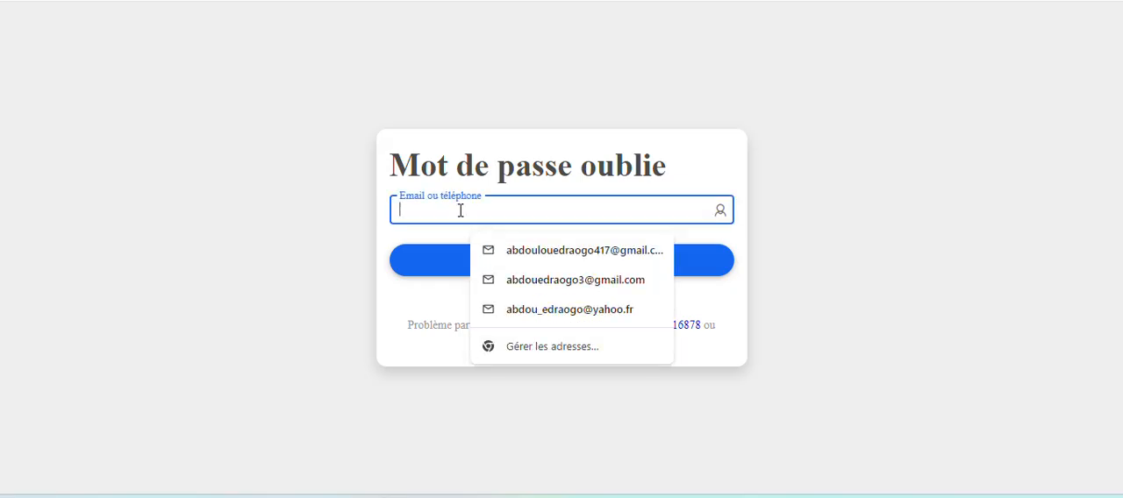
left_click(638, 279)
left_click(533, 263)
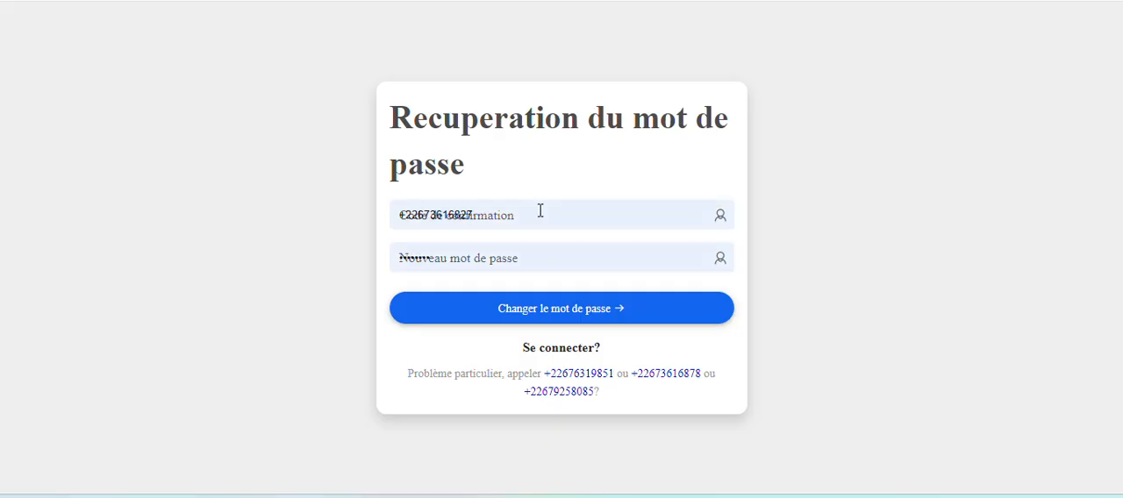
Clear the prefilled confirmation code and new password fields in the password recovery form.
left_click(540, 211)
left_click_drag(538, 210, 320, 232)
key("BackSpace")
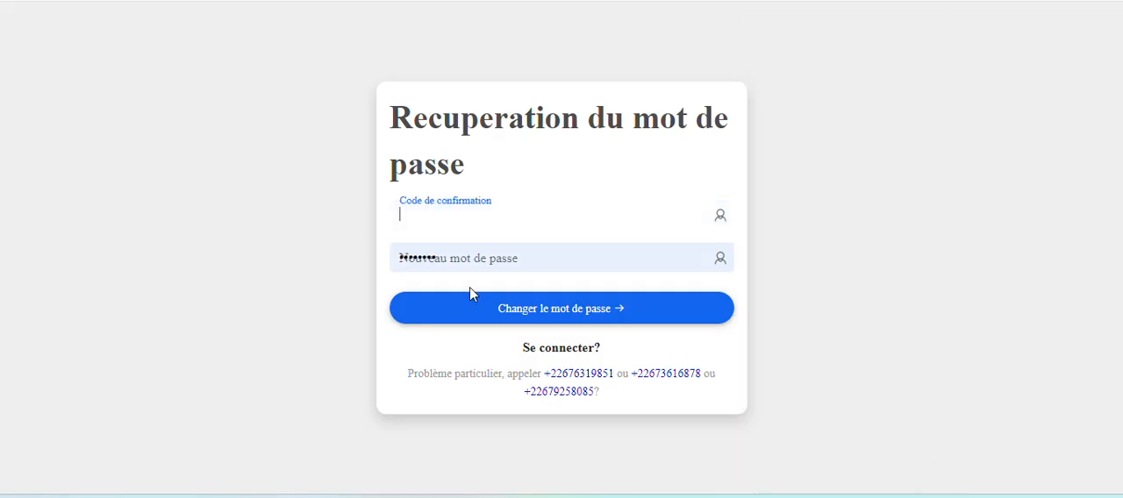
left_click_drag(541, 263, 303, 284)
key("BackSpace")
left_click(471, 213)
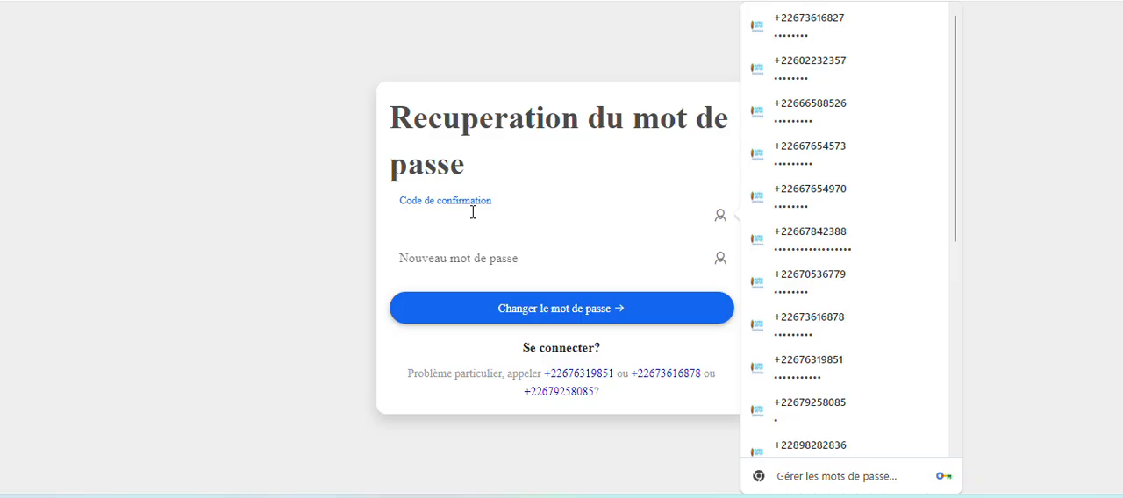
left_click(477, 266)
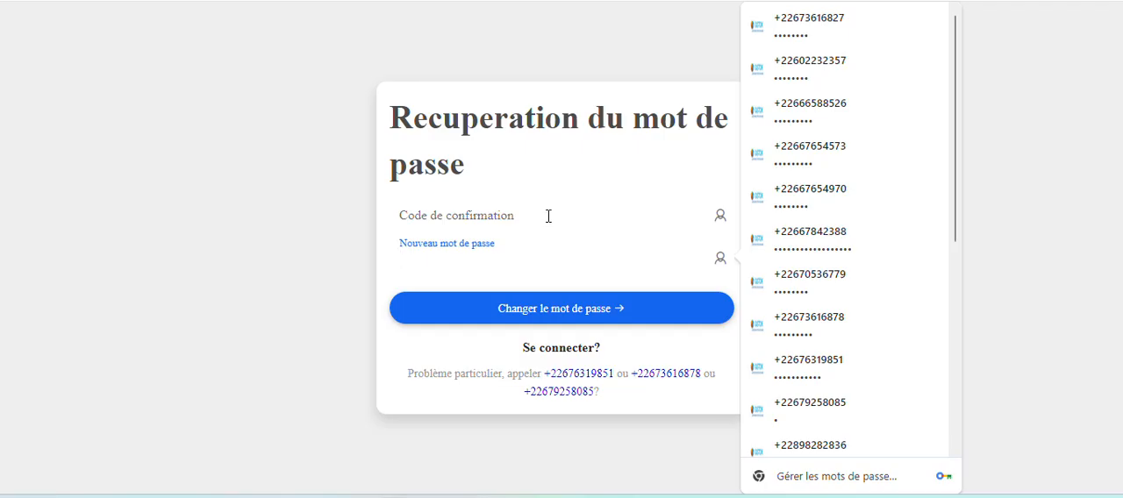
left_click(1059, 170)
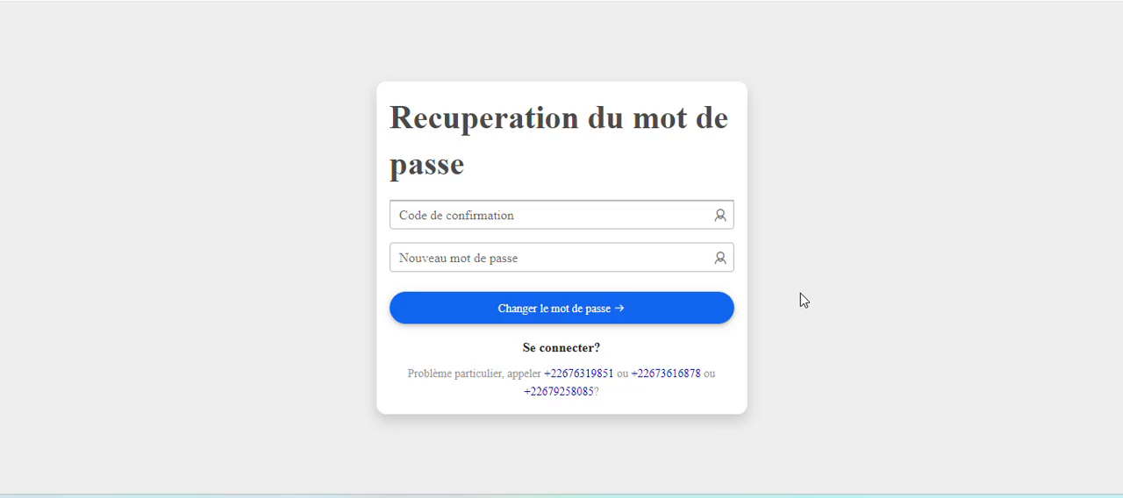
Return to the login page and open the trial registration form for new members.
left_click(560, 354)
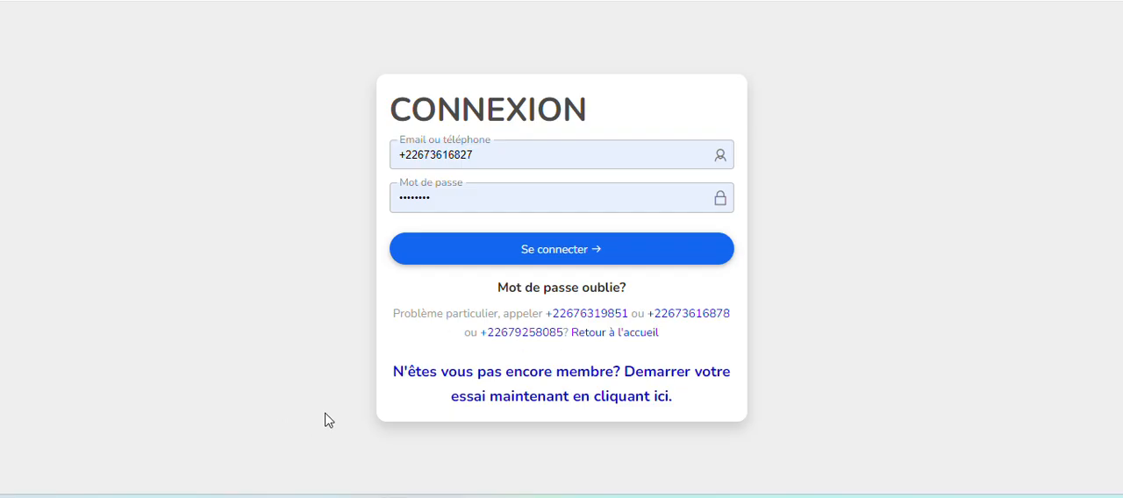
left_click(583, 399)
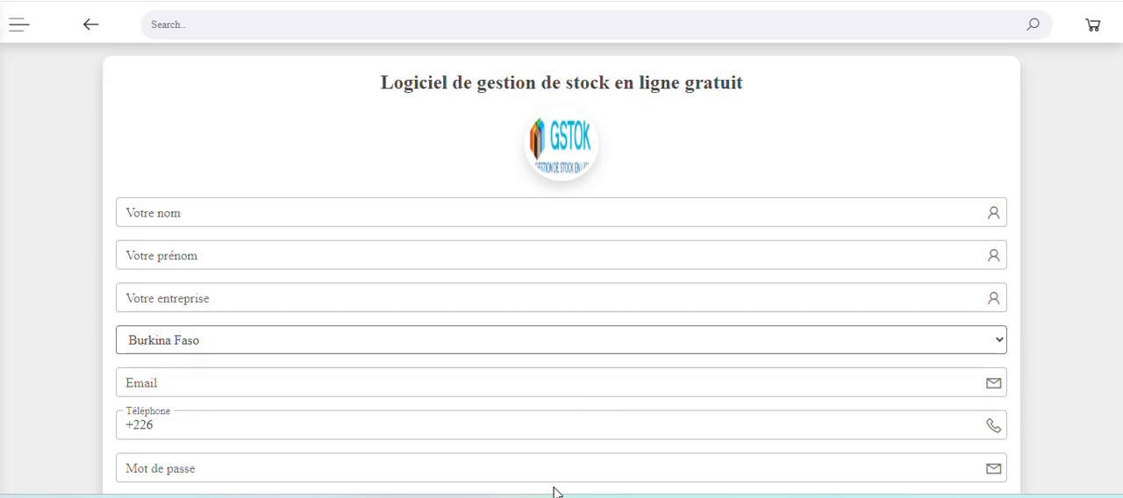
Fill in the registrant's last name and first name, Professionnallink as the company and Burkina Faso as the country.
left_click(192, 216)
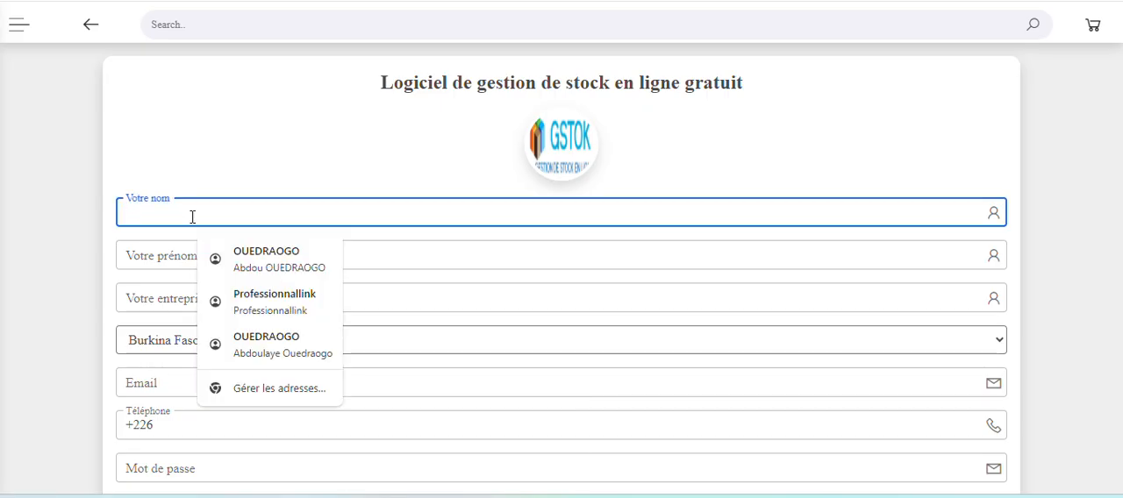
left_click(233, 255)
left_click(201, 260)
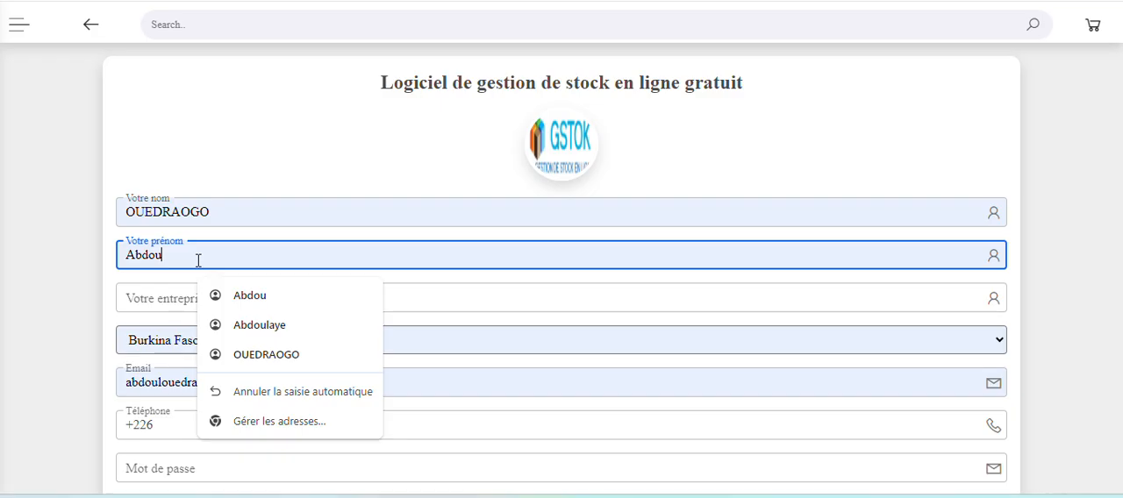
left_click(139, 301)
left_click(248, 340)
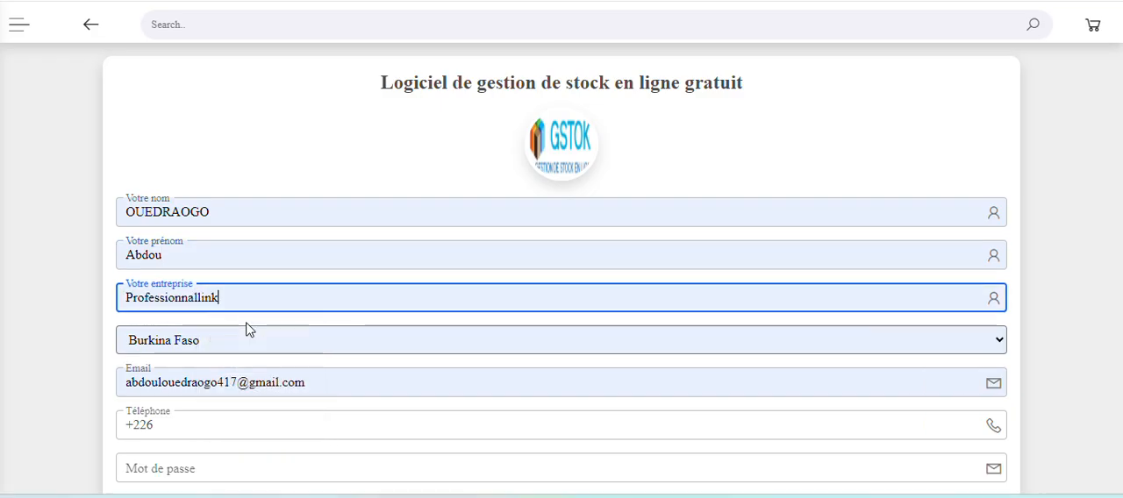
left_click(219, 342)
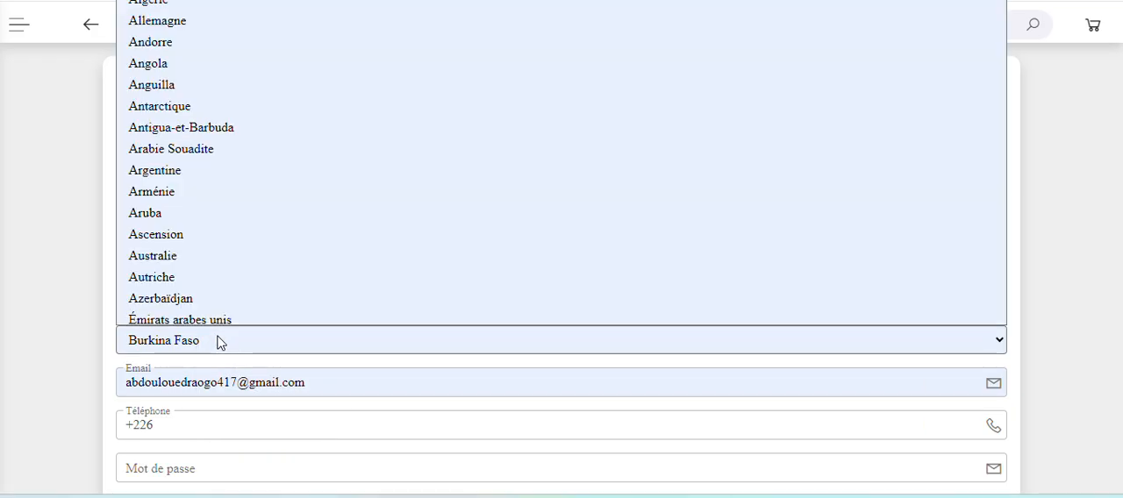
left_click(219, 343)
Replace the autofilled email in the registration form with the company's email address.
scroll(131, 382, "down", 1)
left_click(313, 302)
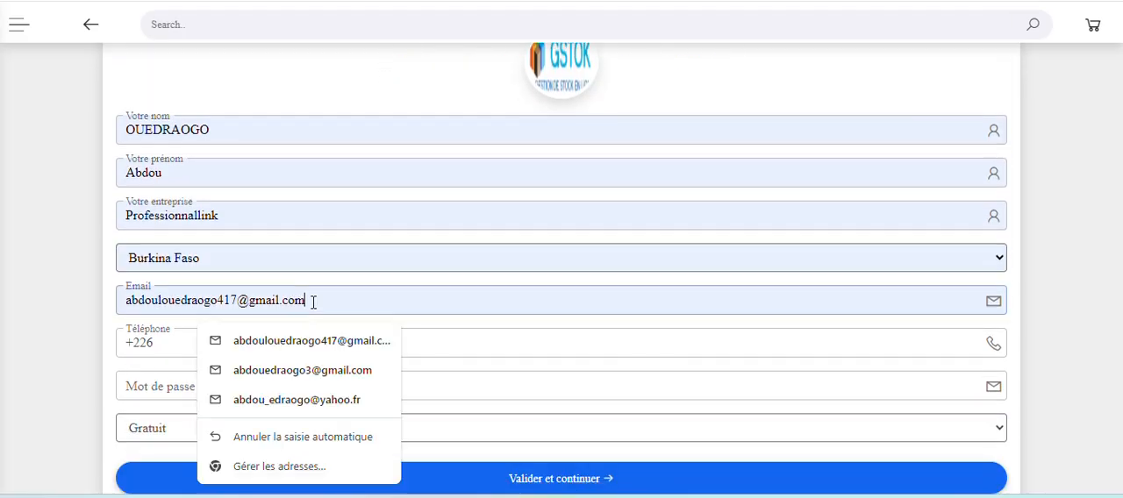
left_click_drag(328, 303, 63, 309)
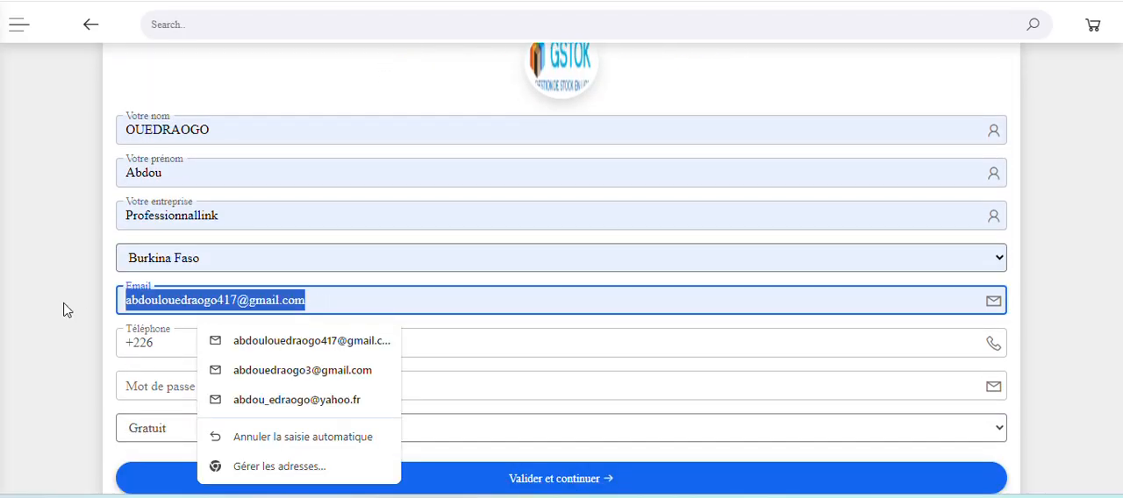
type("p")
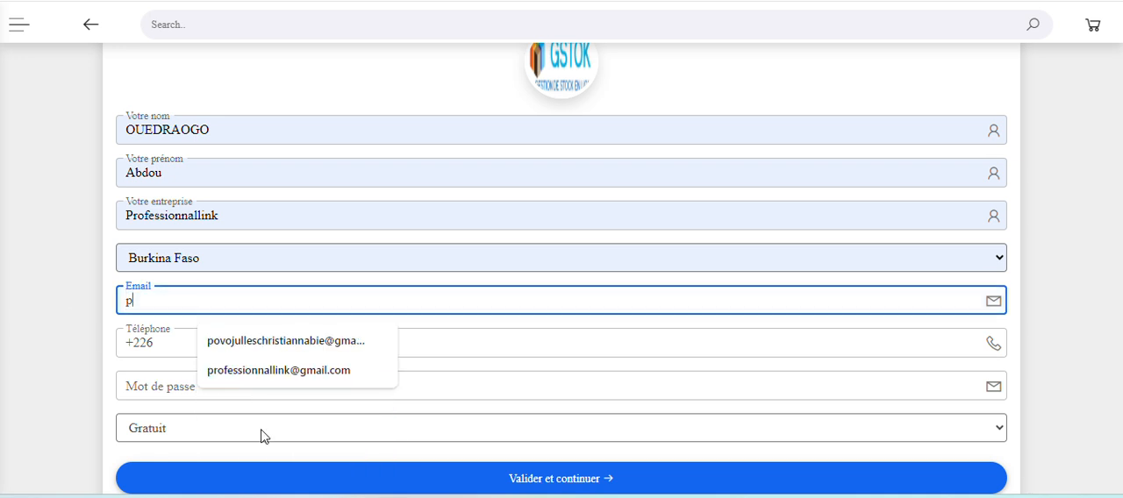
left_click(281, 376)
Complete the telephone field with the registrant's phone number after the +226 country prefix.
left_click(187, 353)
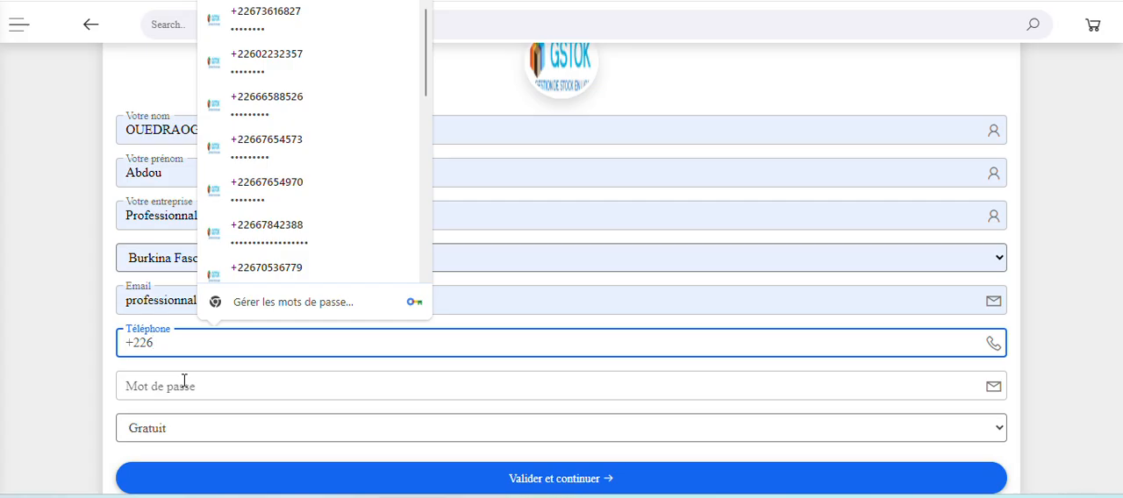
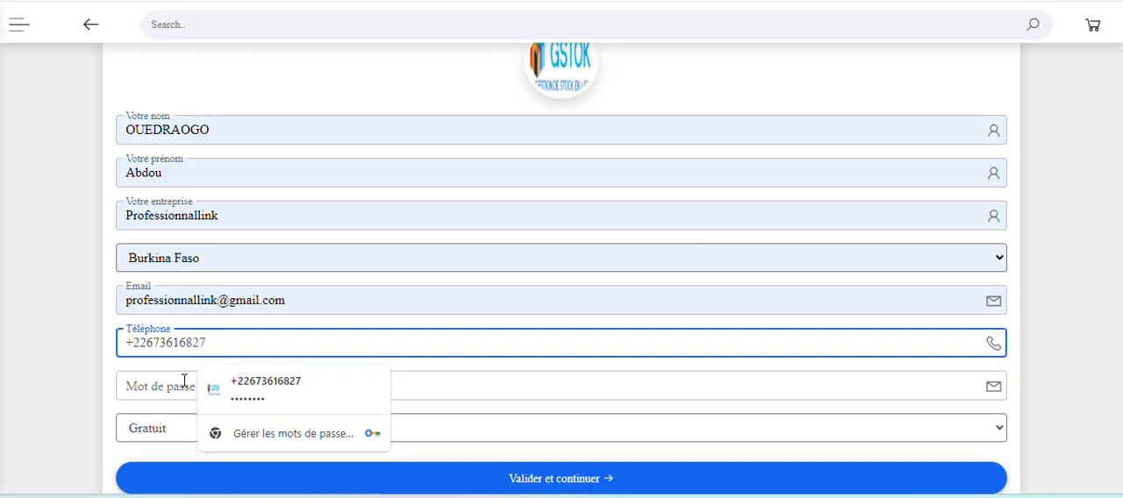
left_click(82, 363)
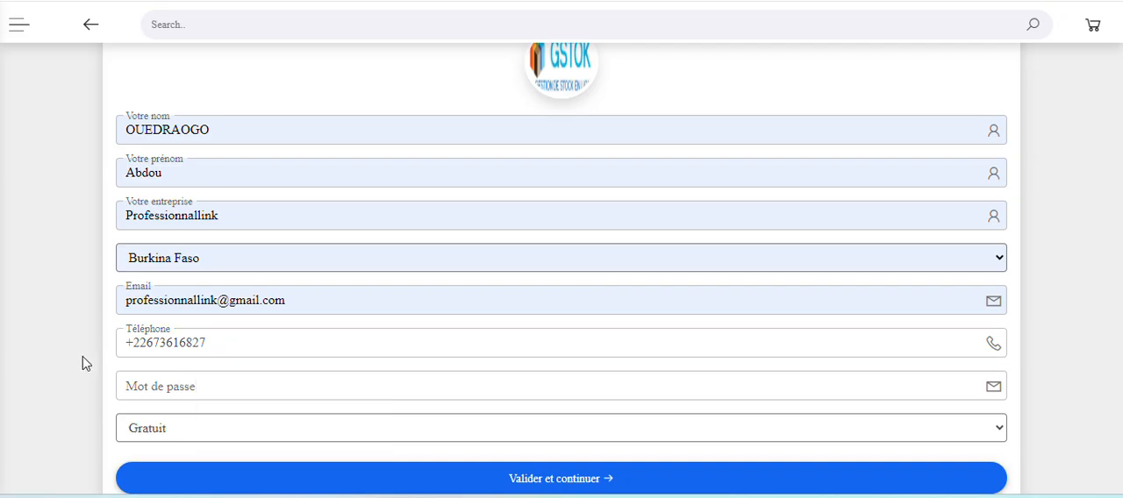
Enter the account password in the registration form, correcting the first attempt.
left_click(147, 392)
type("•••")
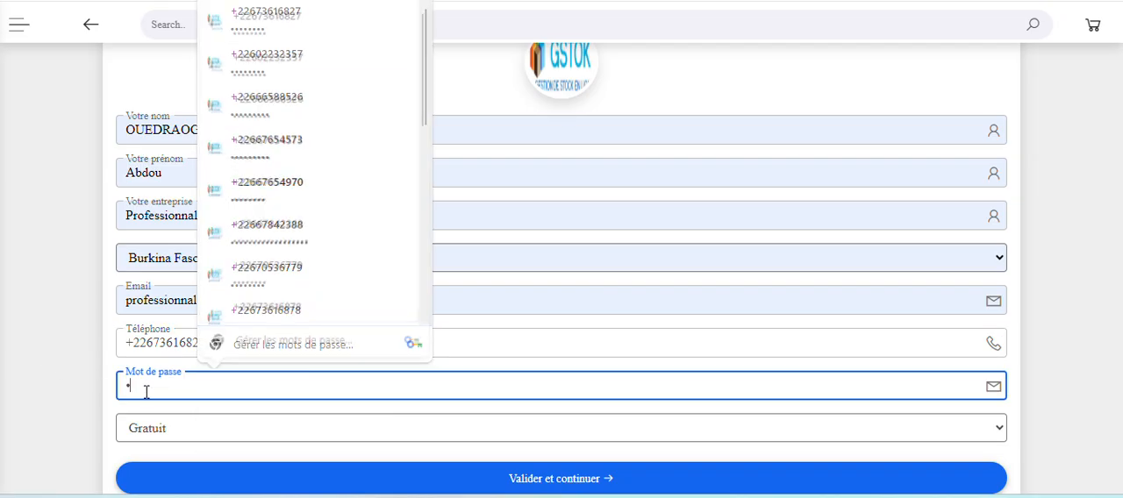
type("•")
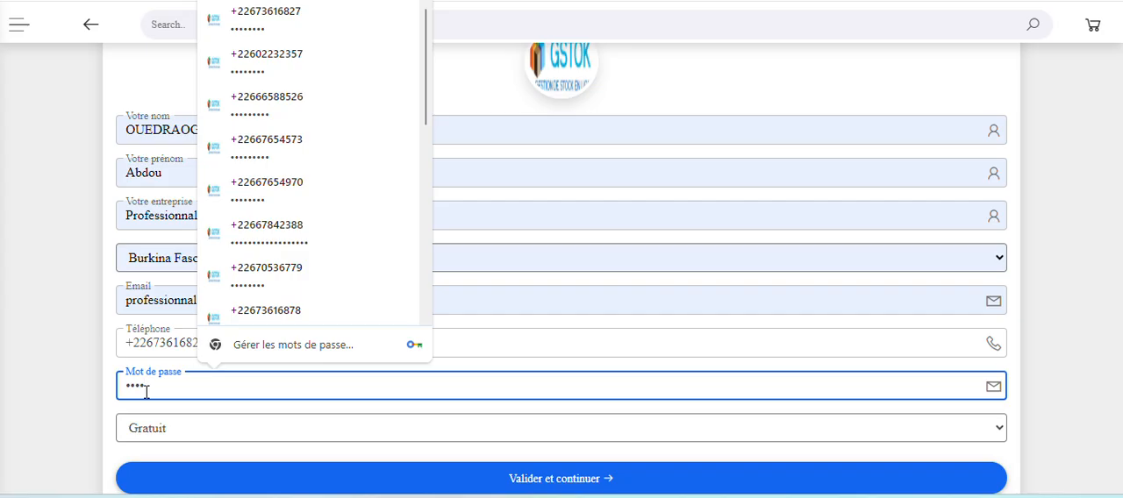
key("BackSpace")
key("BackSpace")
key("BackSpace")
key("BackSpace")
type("••")
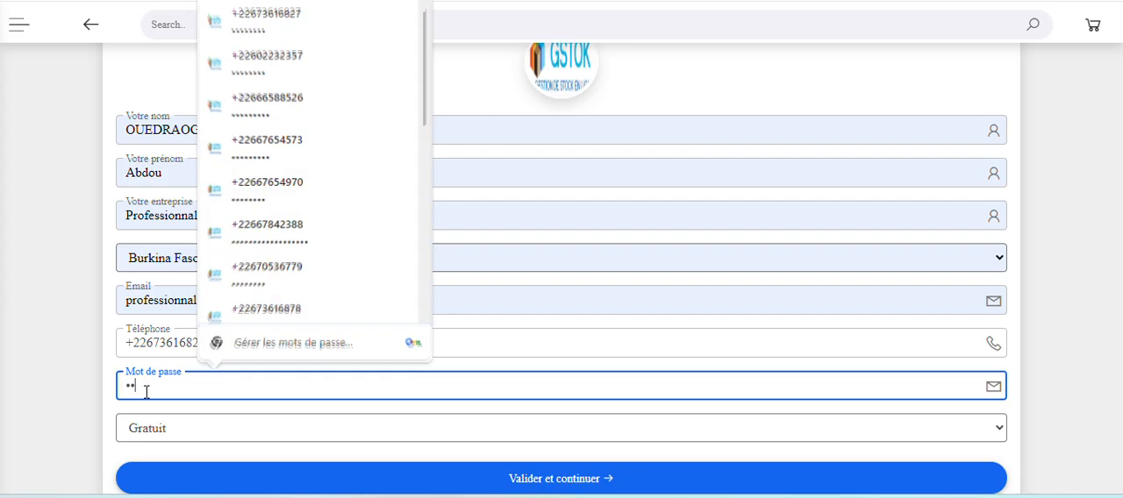
type("•••••")
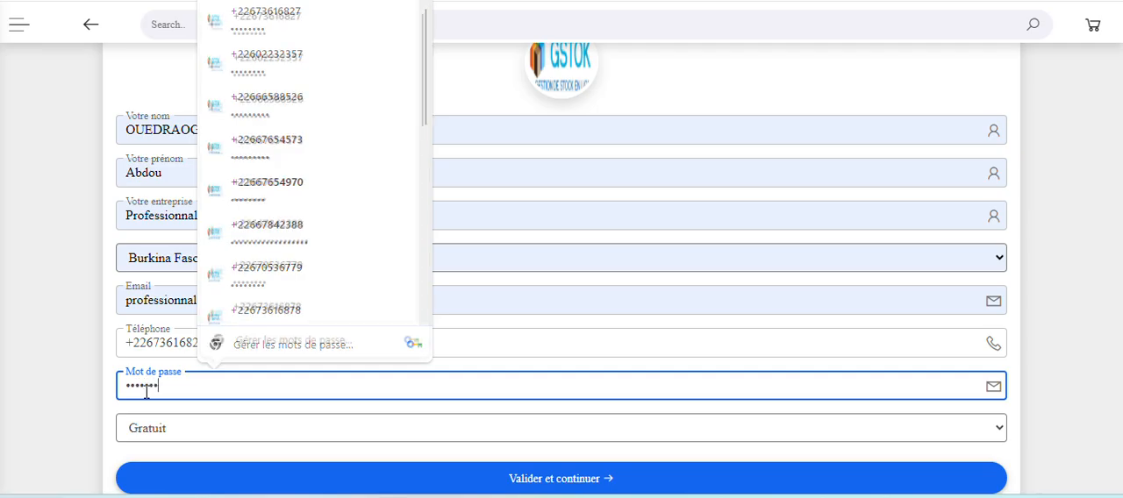
type("••")
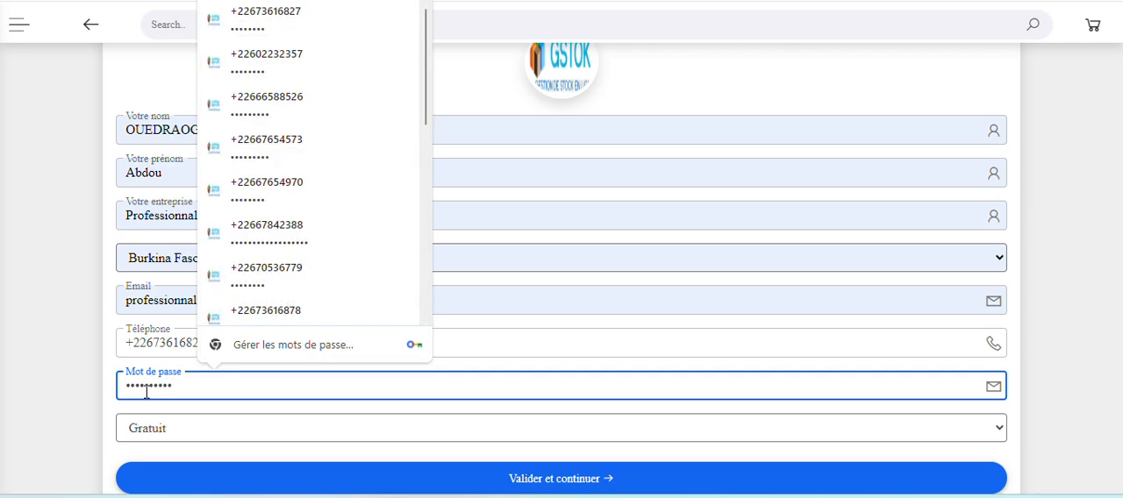
Keep the Gratuit plan, submit the registration form and let the browser update the saved password for the account.
left_click(105, 414)
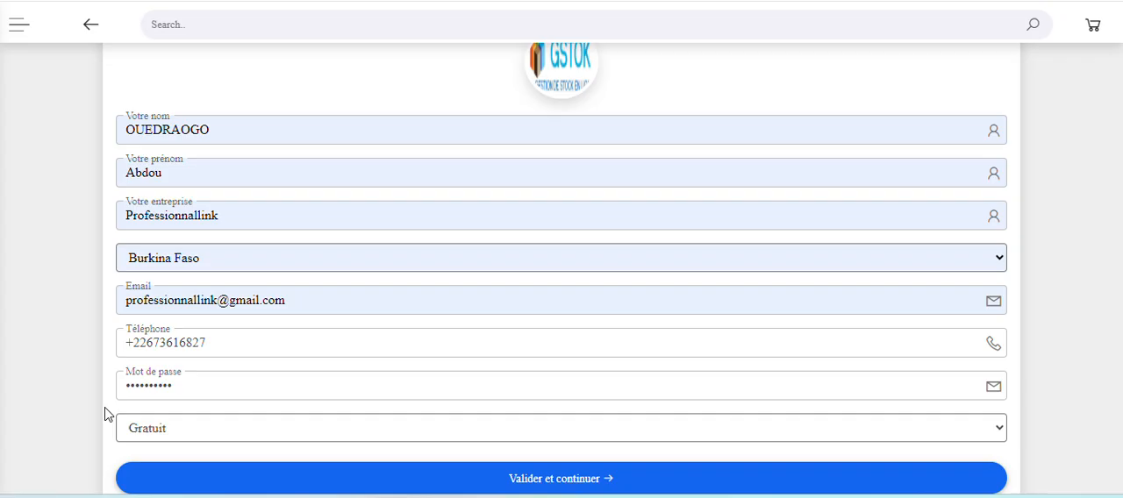
left_click(181, 430)
left_click(183, 431)
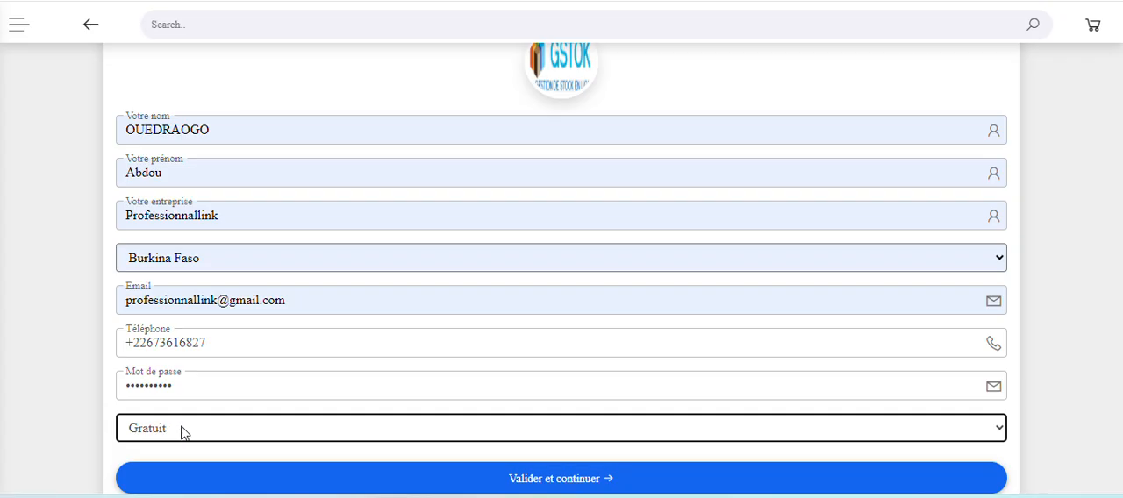
scroll(82, 409, "down", 2)
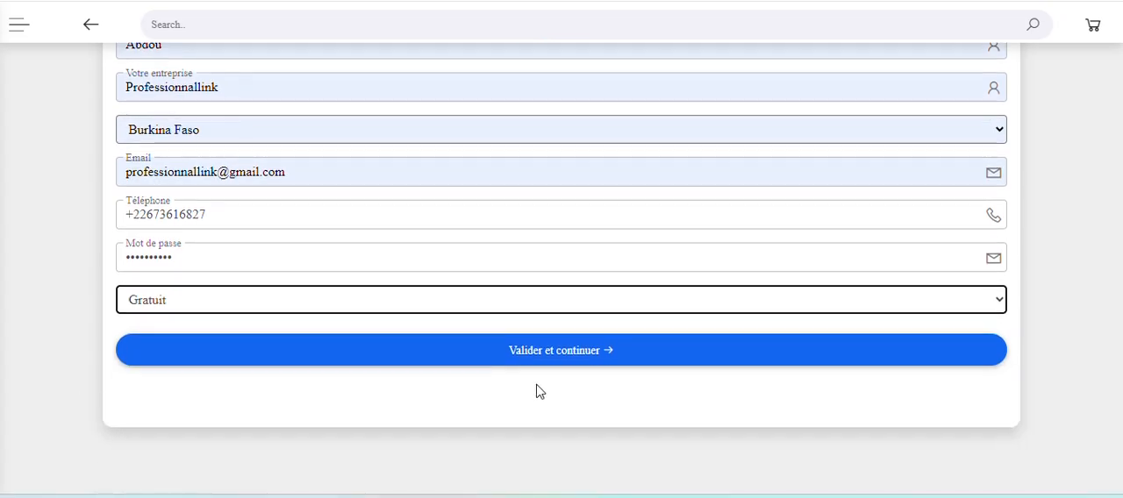
left_click(549, 354)
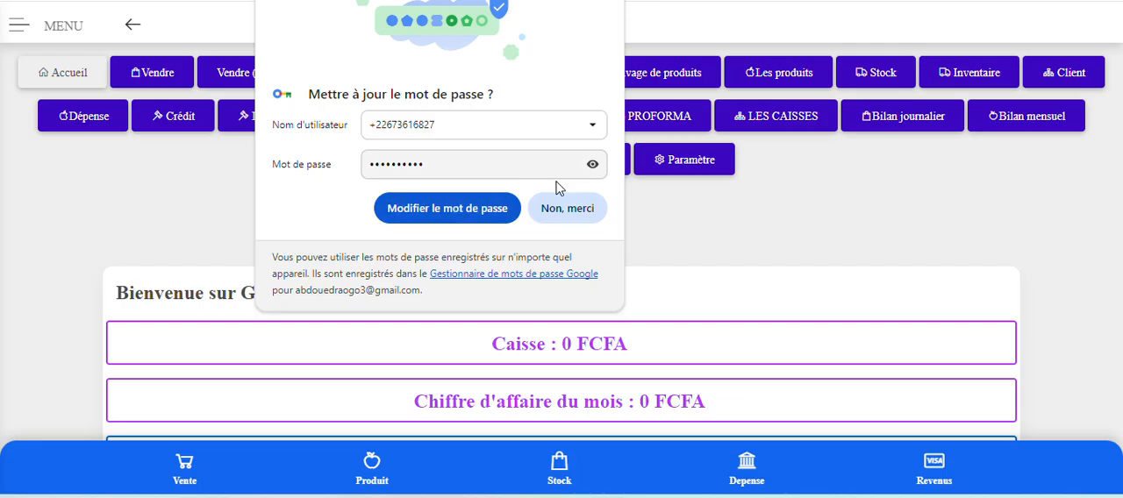
left_click(491, 216)
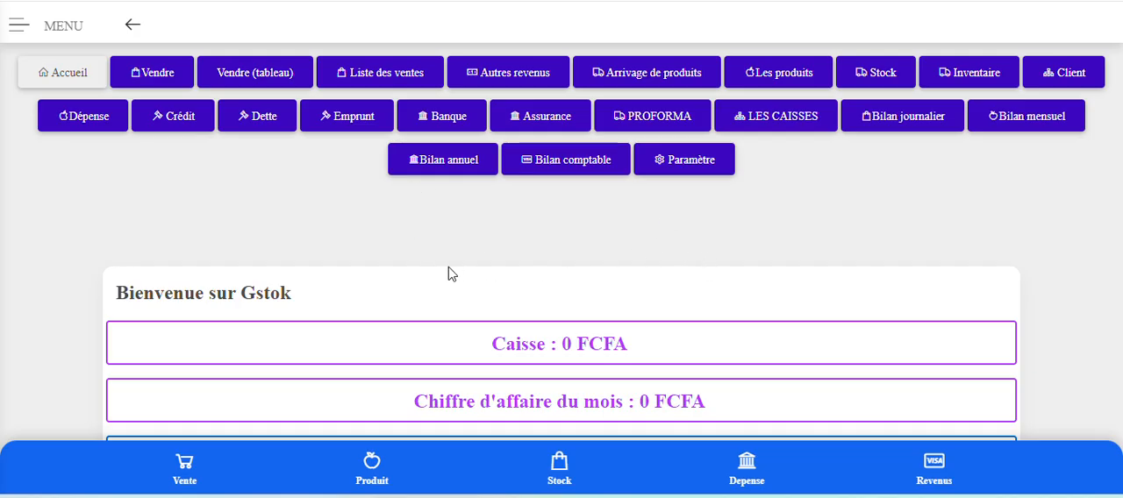
Examine the home dashboard's summary cards, from Caisse and Chiffre d'affaire du mois down to Assurance and Capital.
scroll(450, 274, "down", 3)
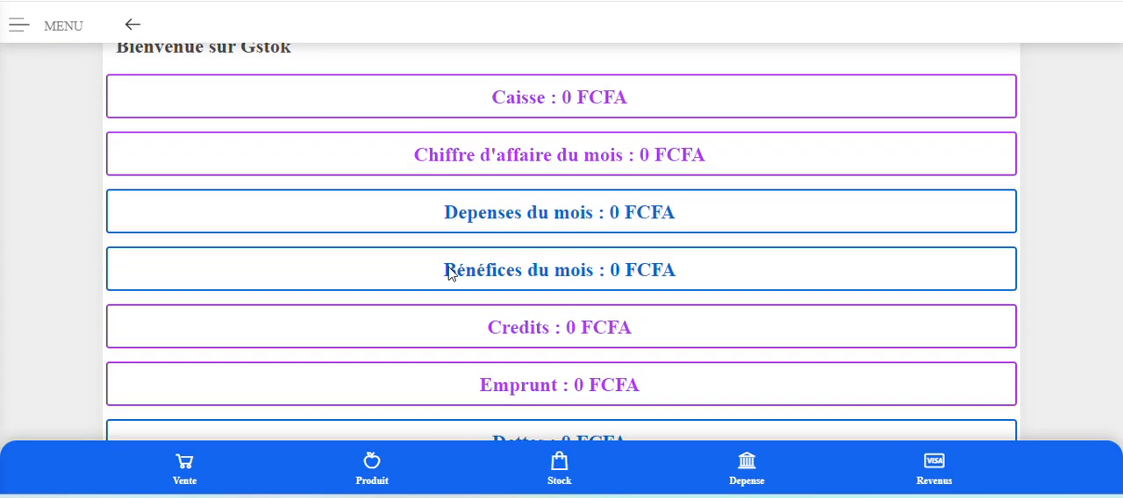
scroll(449, 273, "down", 3)
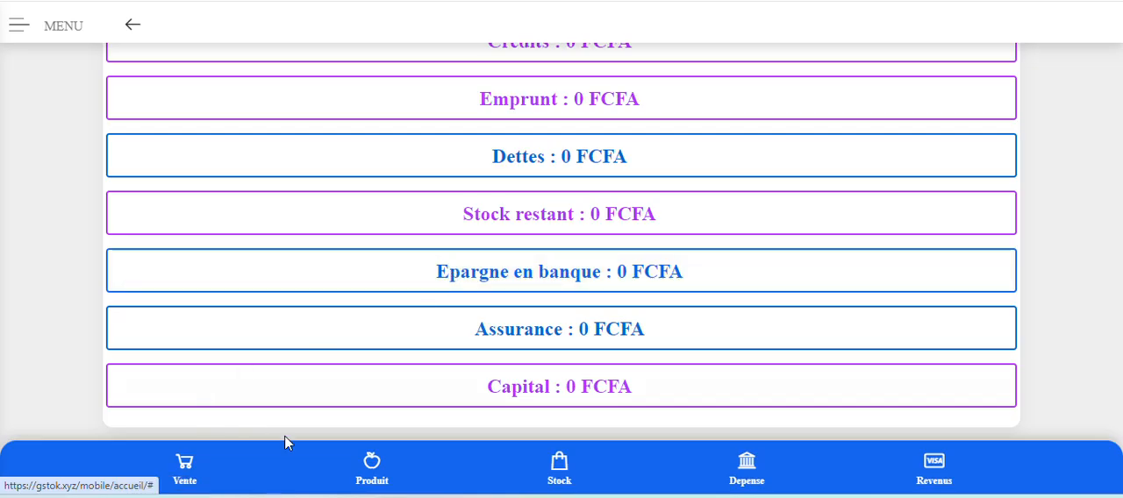
scroll(487, 385, "up", 3)
scroll(486, 385, "up", 3)
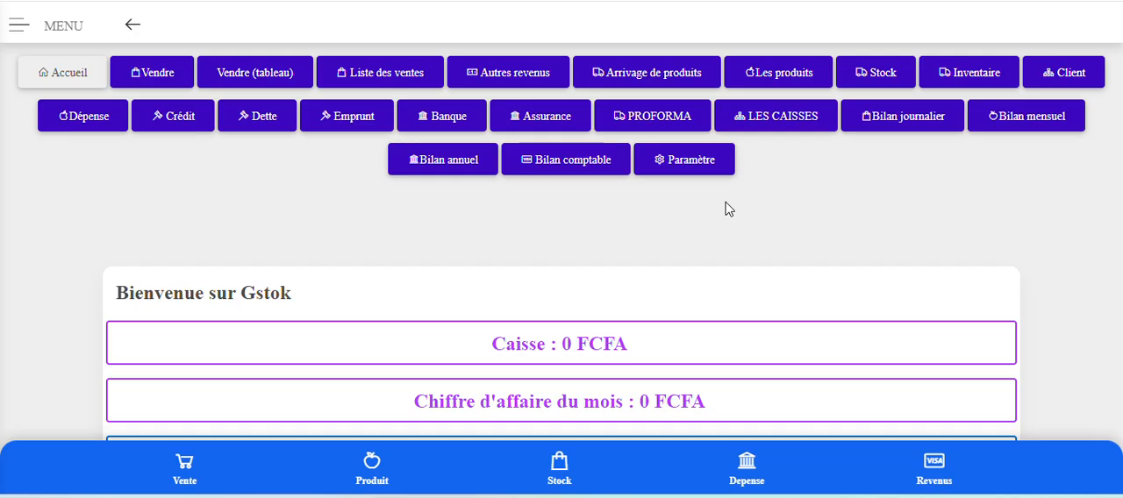
scroll(726, 209, "down", 6)
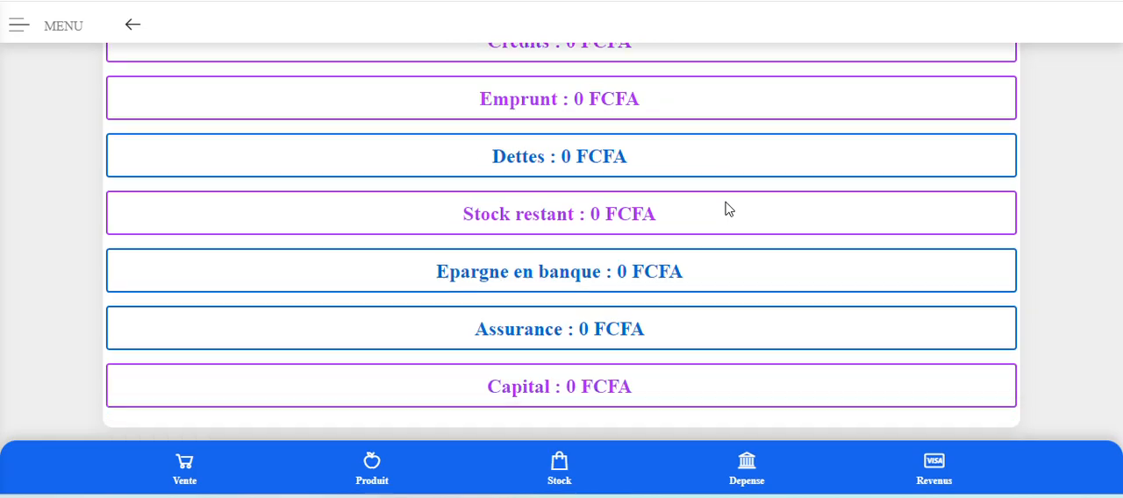
scroll(708, 263, "up", 6)
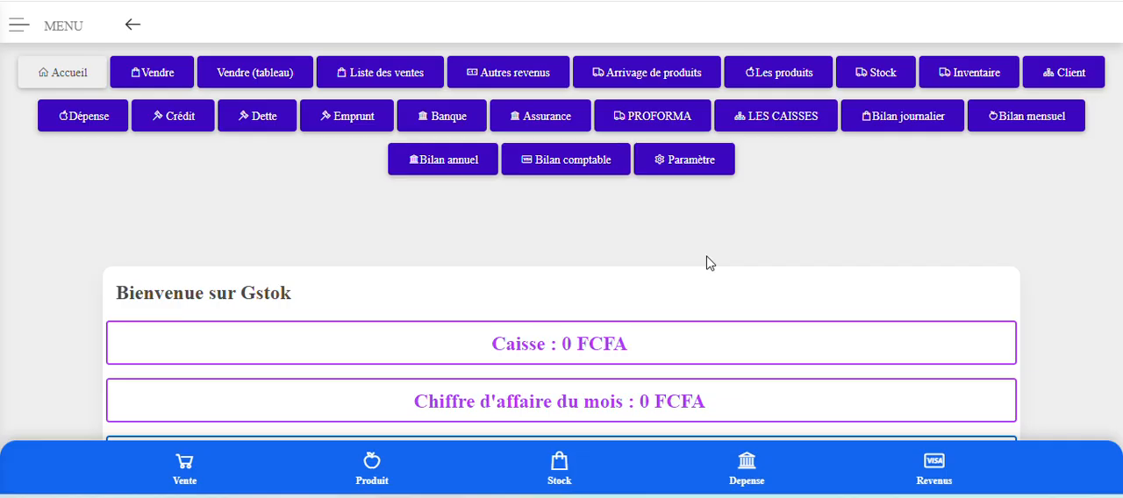
scroll(604, 215, "down", 2)
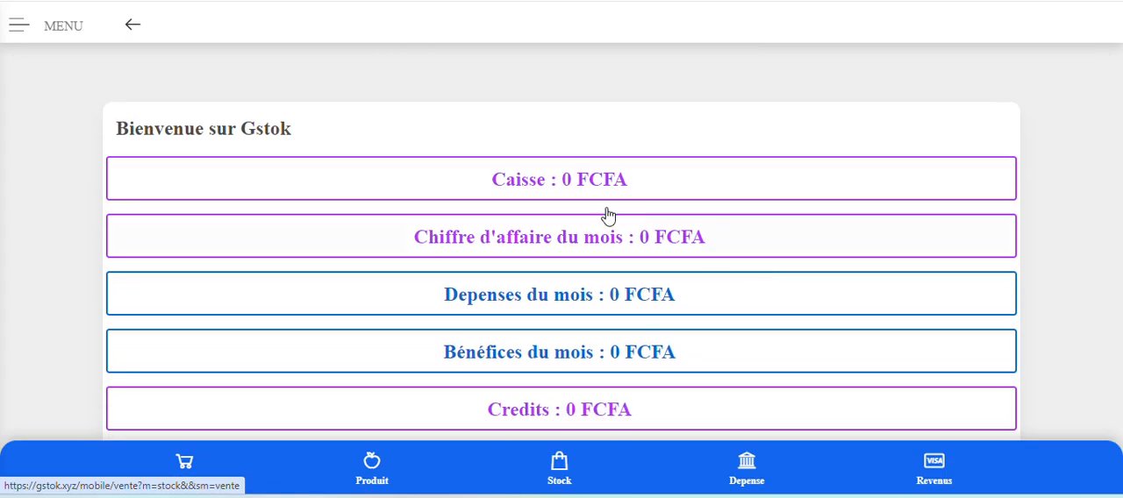
scroll(579, 328, "down", 4)
scroll(582, 263, "down", 1)
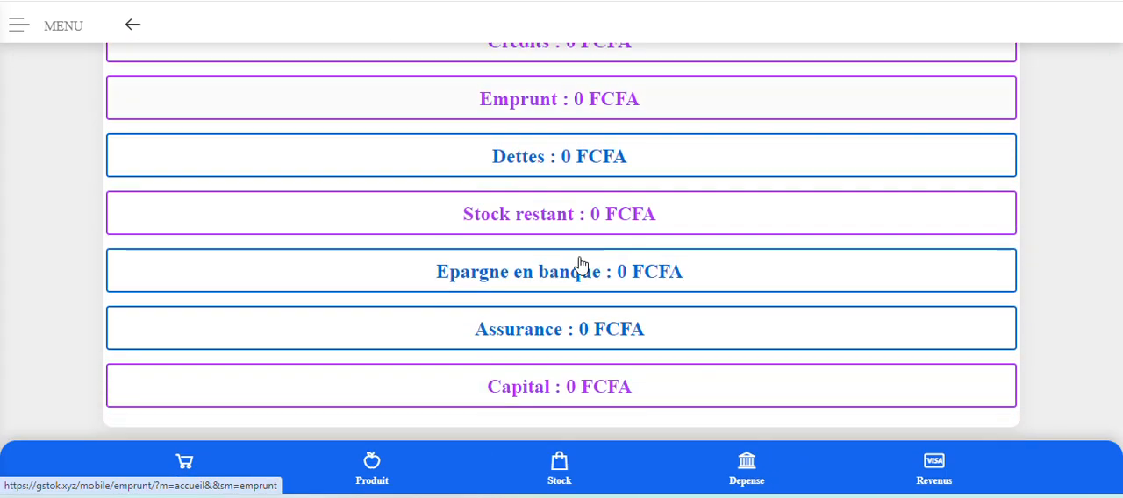
scroll(596, 371, "up", 5)
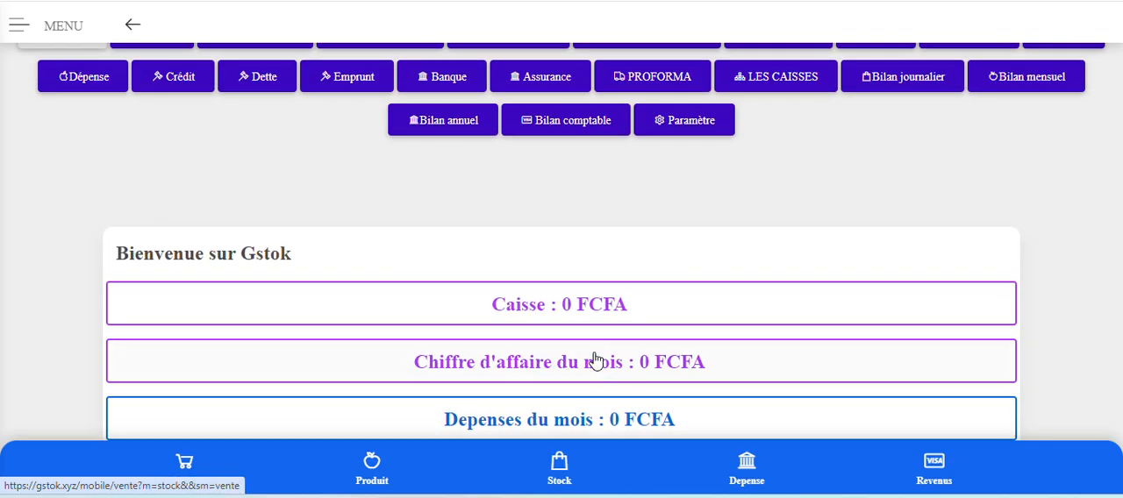
scroll(594, 329, "down", 2)
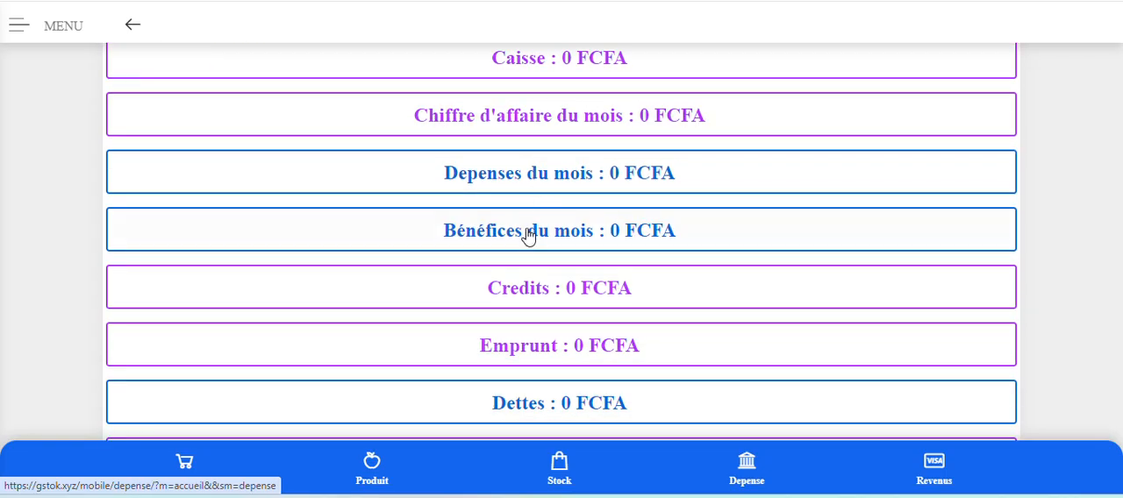
scroll(526, 252, "down", 2)
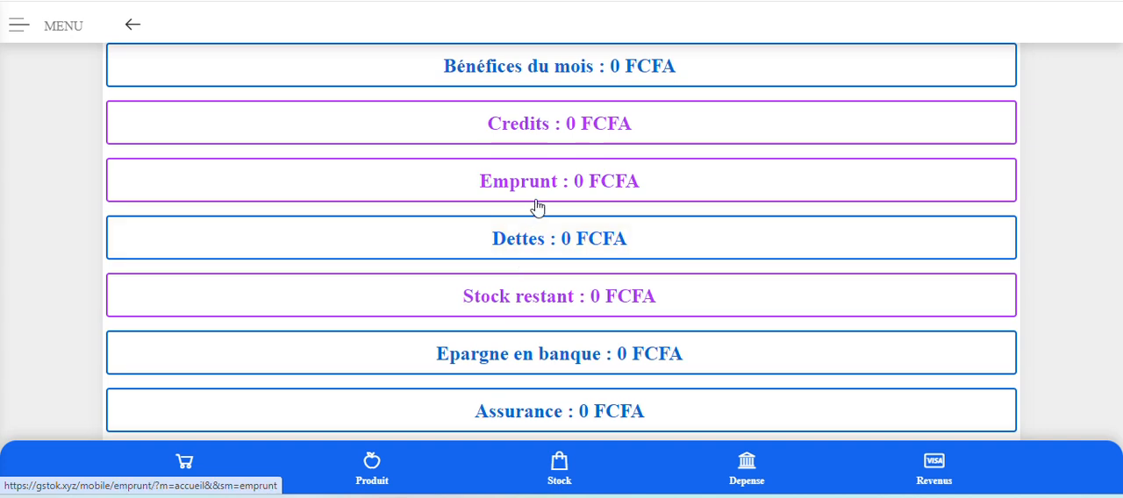
scroll(526, 263, "down", 1)
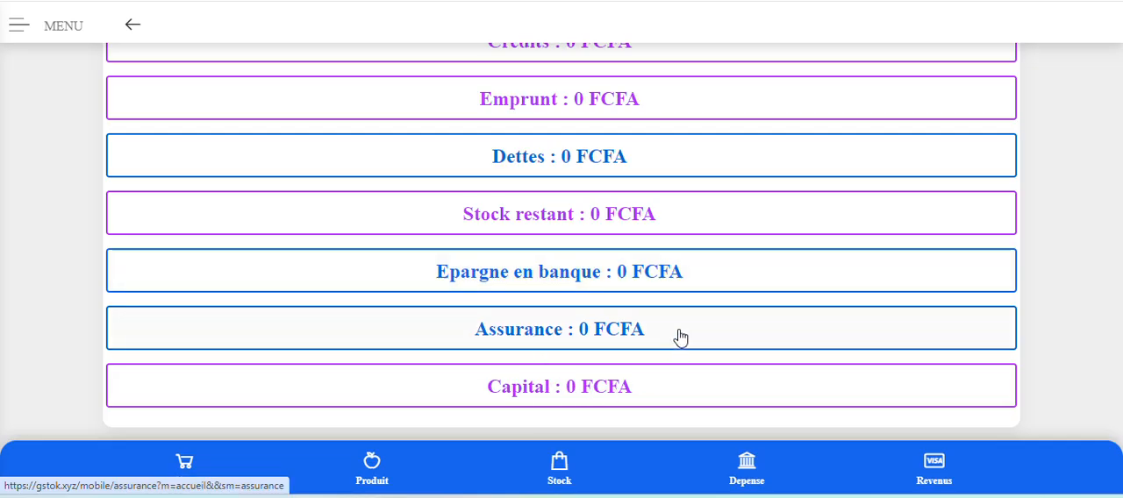
scroll(680, 336, "up", 5)
scroll(680, 336, "up", 2)
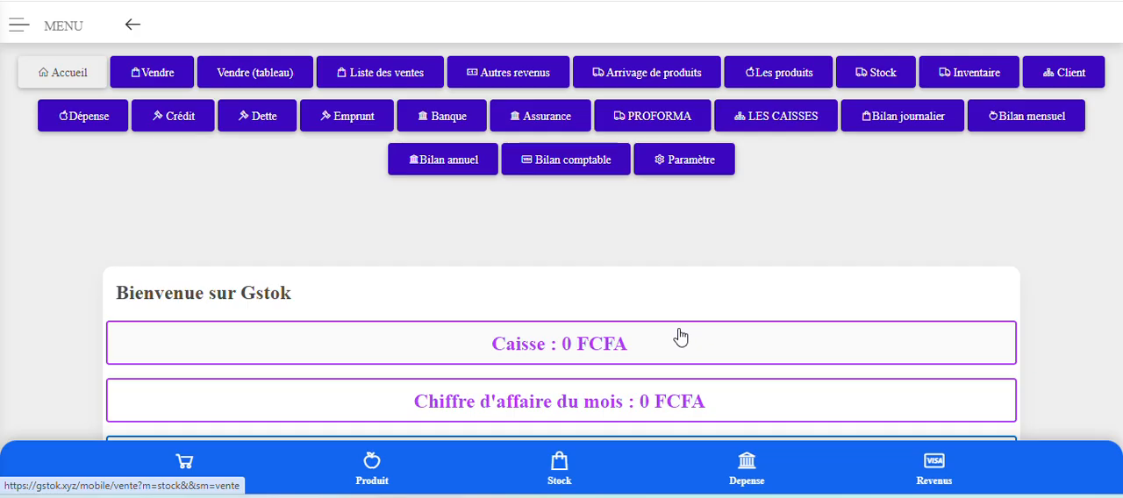
Open the Paramètre page and examine the Nom, Prenom, Email and Téléphone fields for adding a user.
left_click(684, 168)
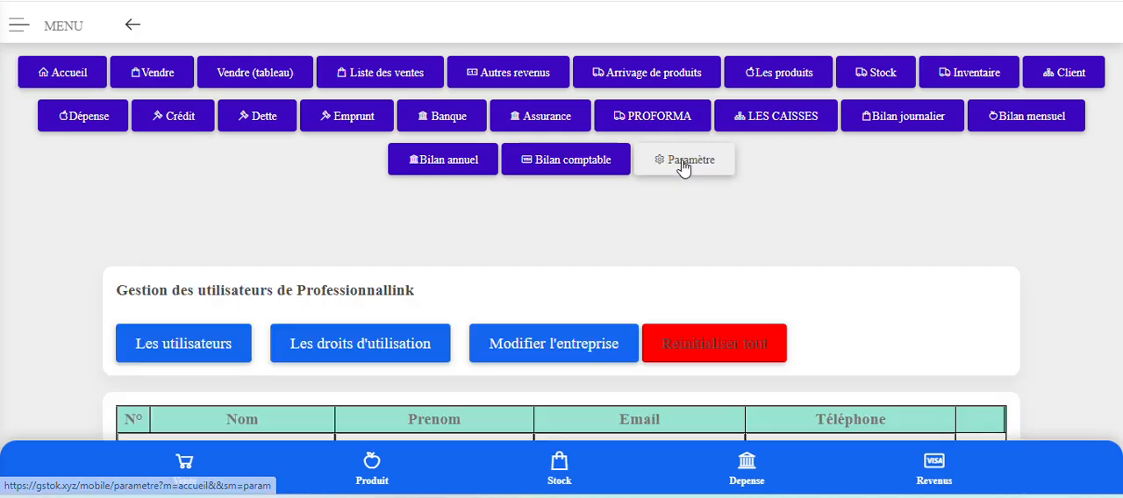
scroll(895, 303, "down", 2)
scroll(895, 304, "down", 2)
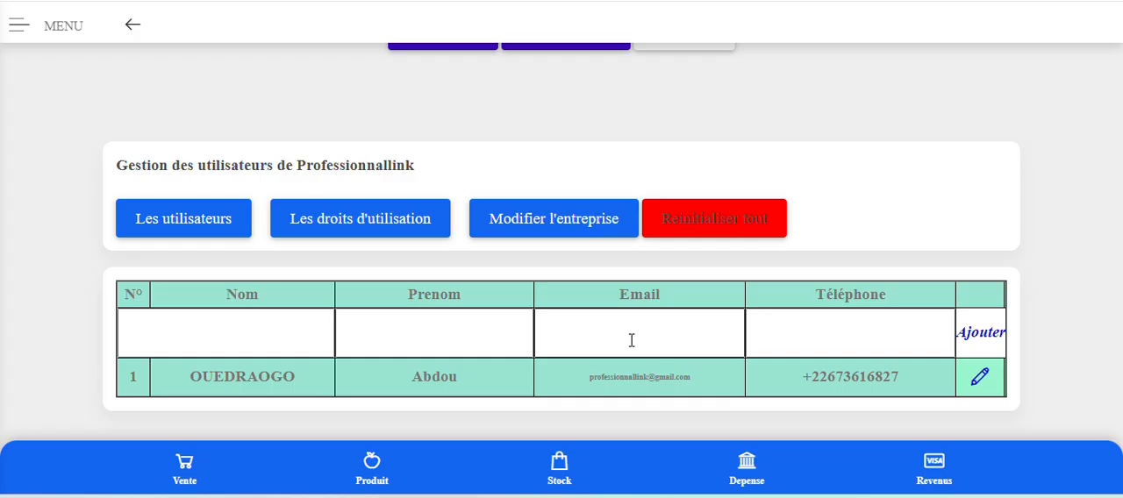
left_click(197, 342)
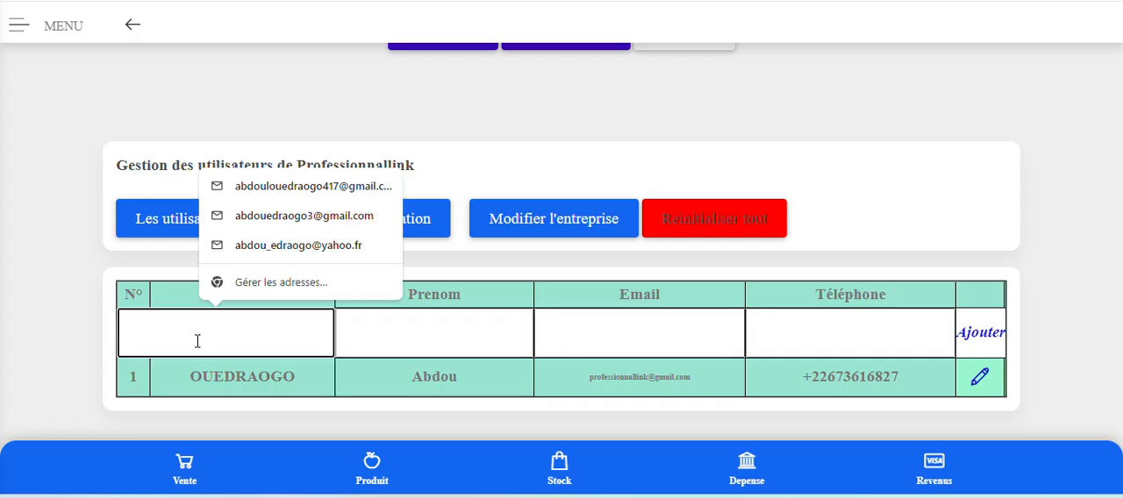
left_click(422, 349)
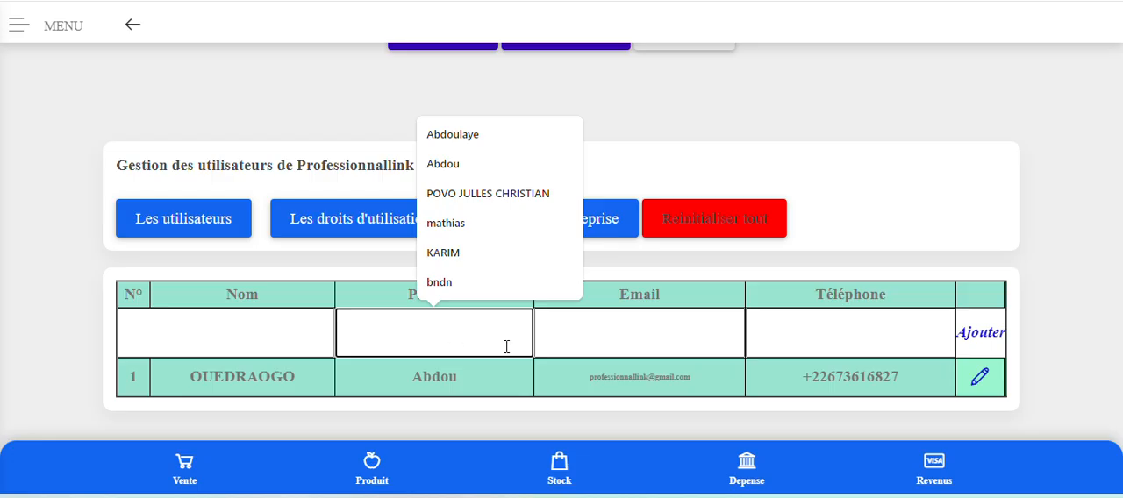
left_click(646, 343)
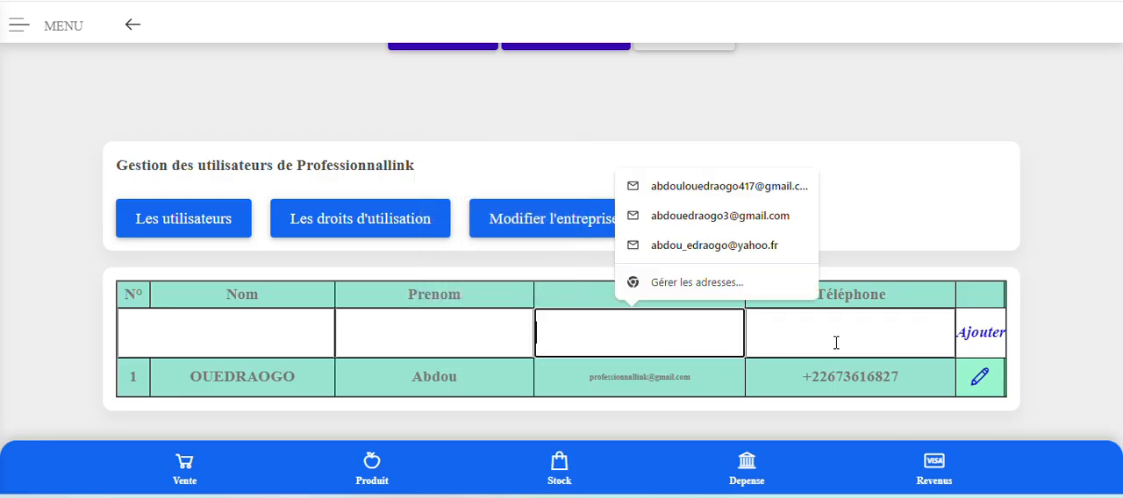
left_click(865, 332)
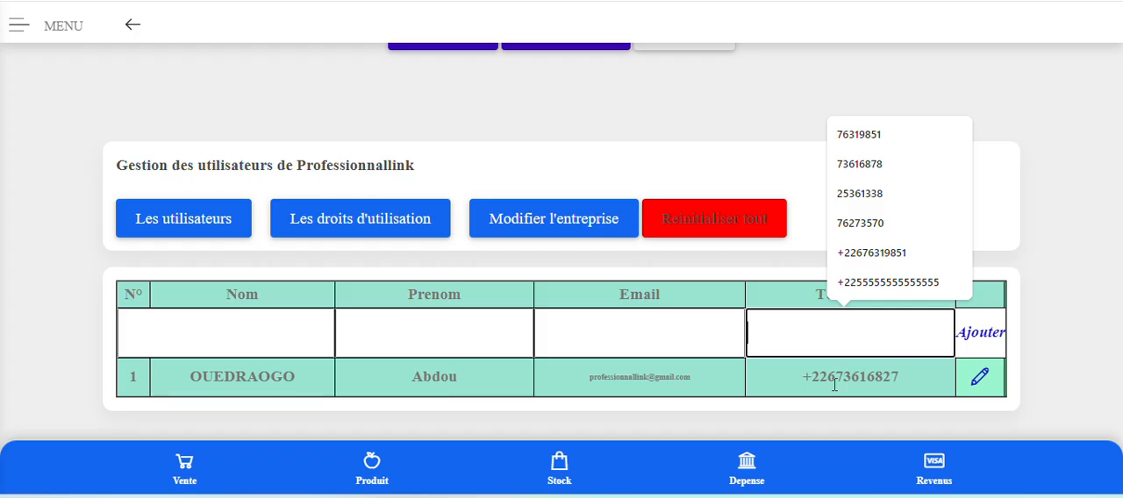
left_click(787, 398)
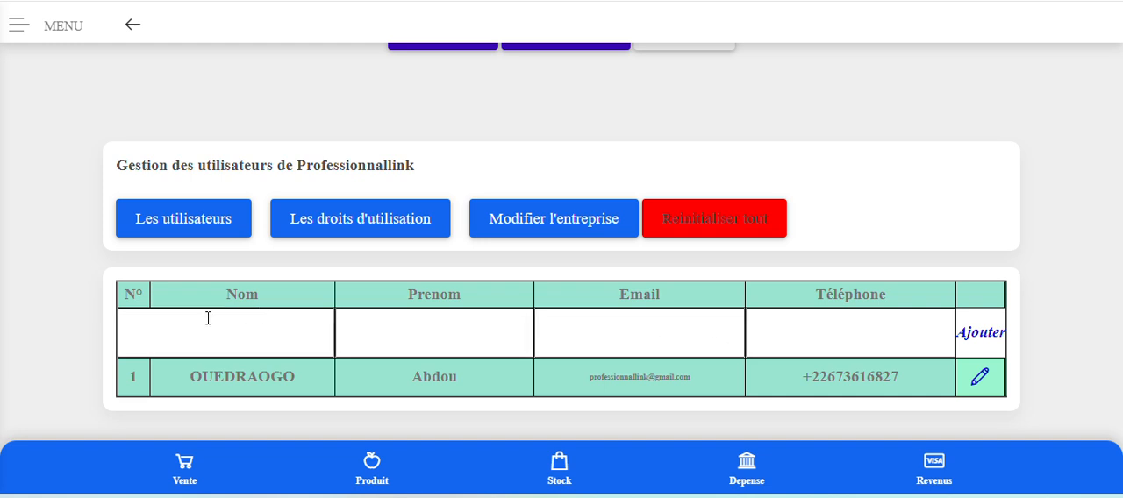
Open the usage rights management, select the registered user and examine the rights that can be activated, then reset the entry.
left_click(333, 227)
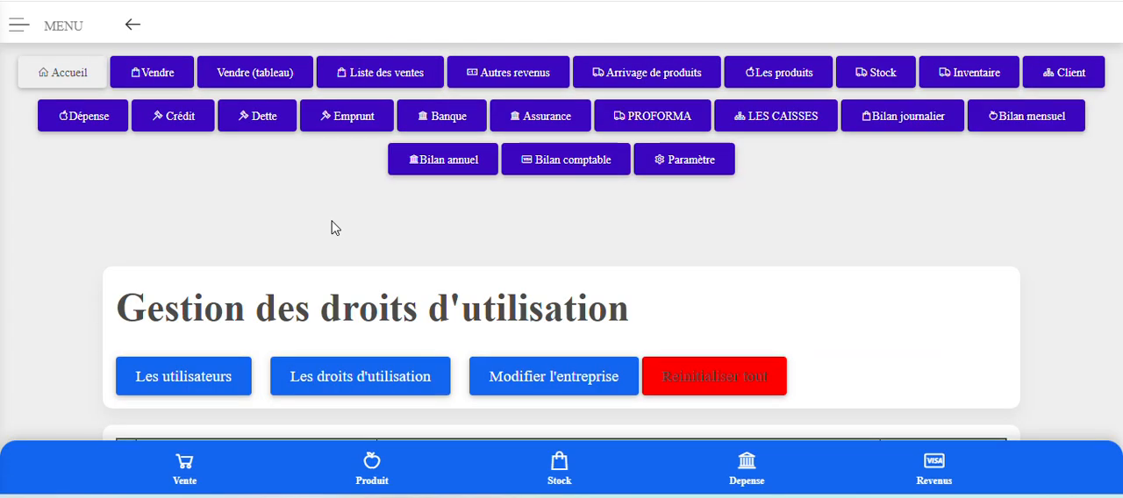
scroll(333, 226, "down", 3)
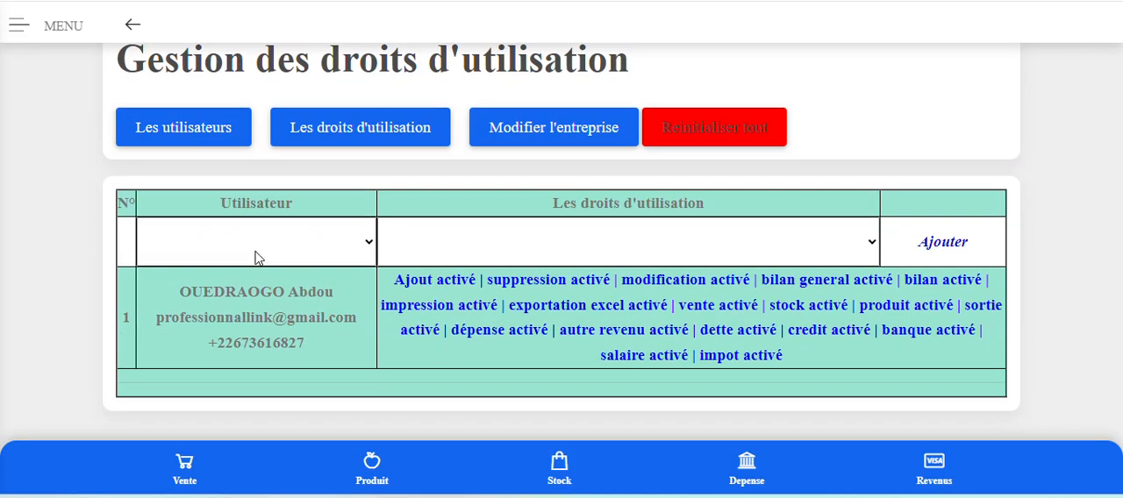
left_click(273, 249)
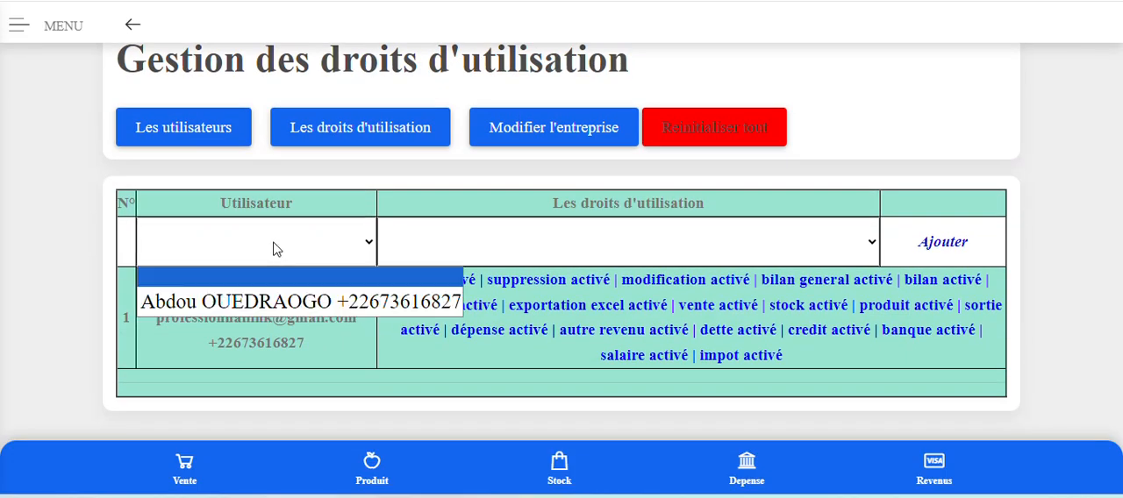
left_click(285, 302)
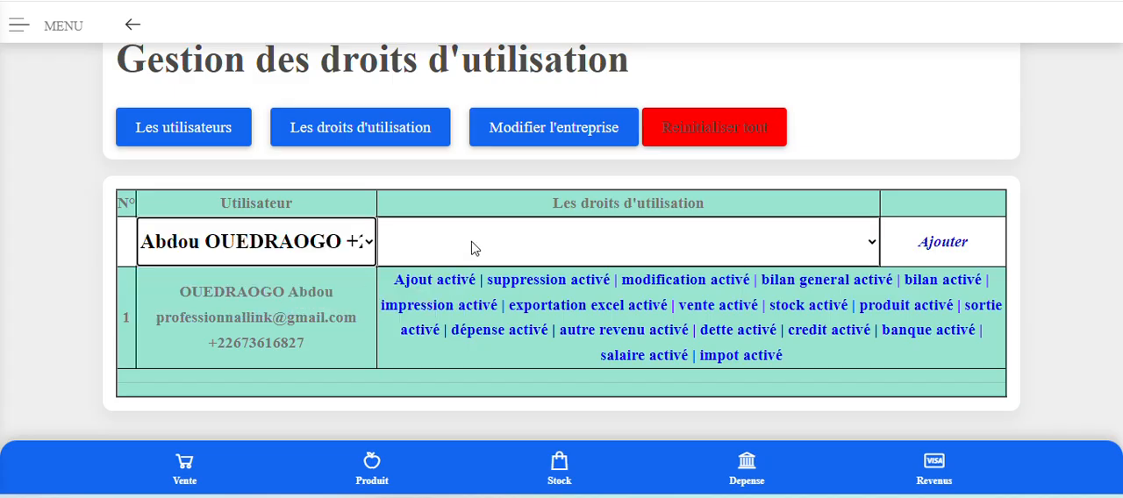
left_click(657, 247)
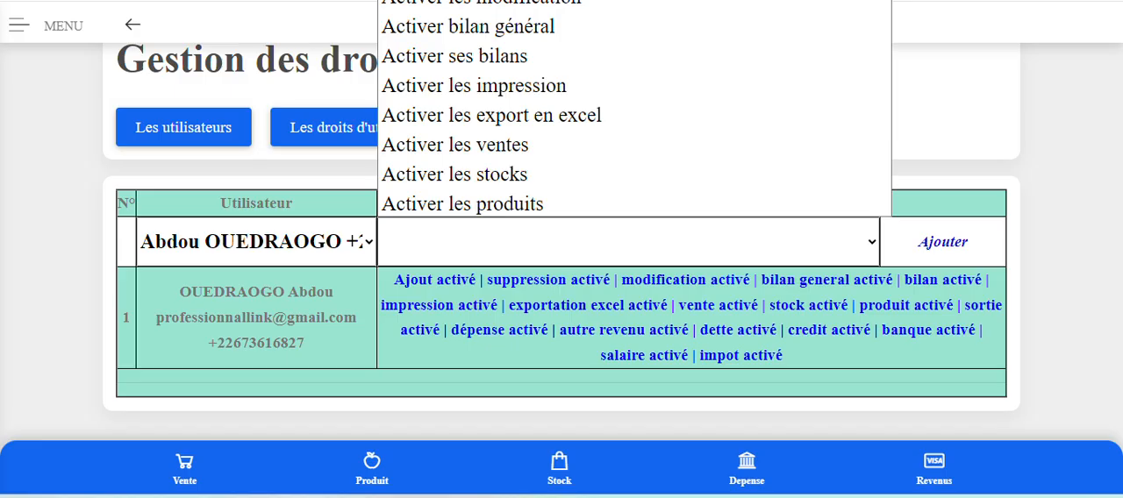
scroll(465, 174, "down", 3)
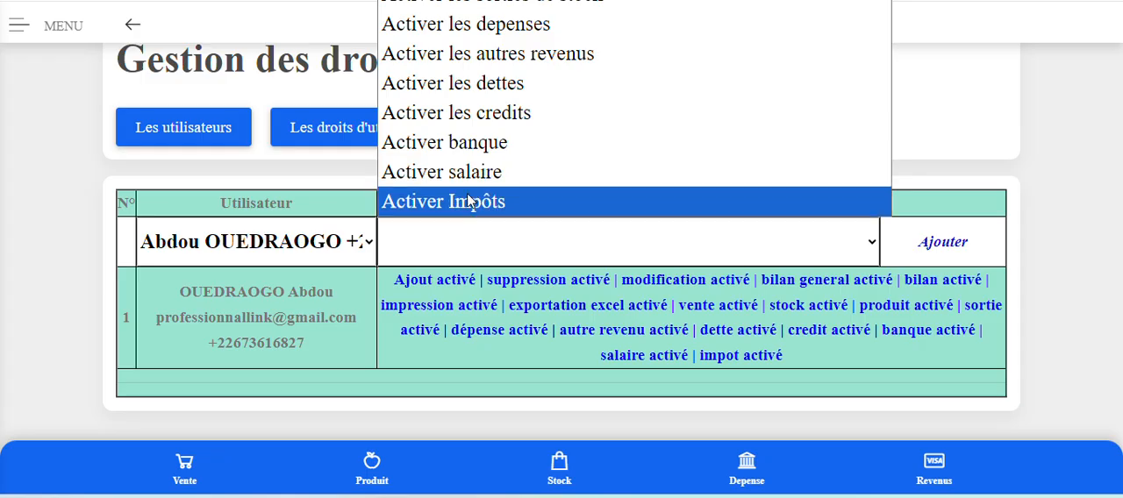
scroll(467, 208, "up", 3)
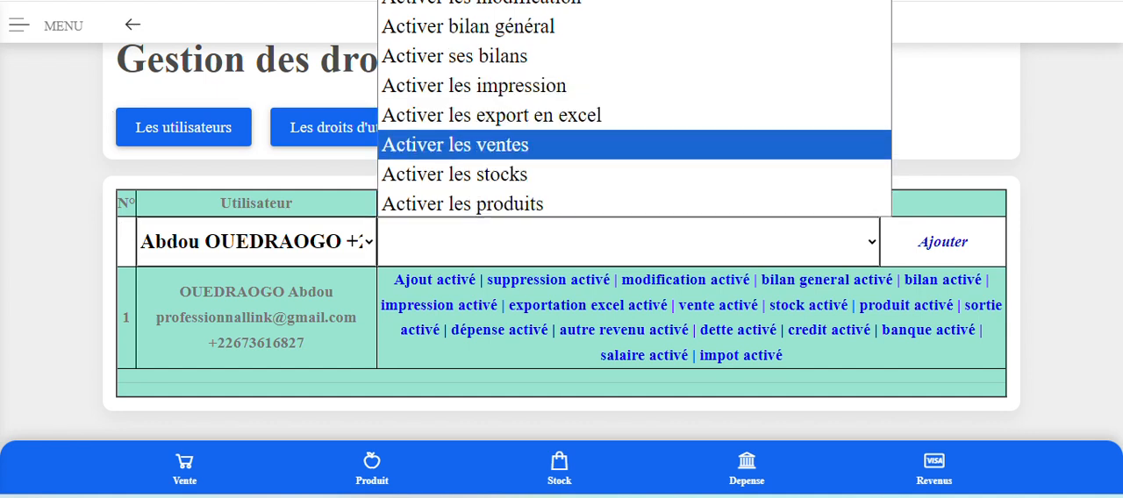
key("F5")
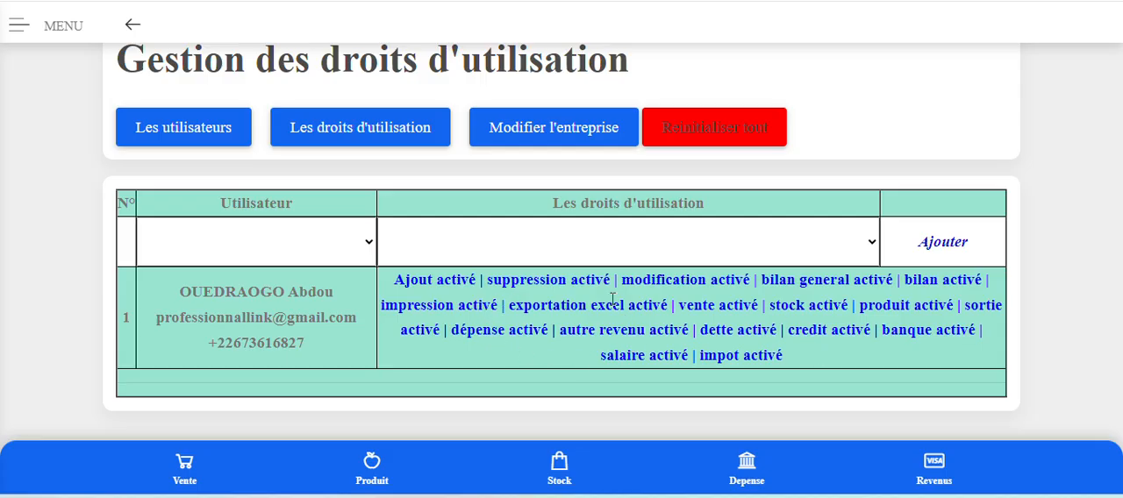
Select the registered user, review the rights that can be deactivated and apply "Désactiver les ventes" to the account.
left_click(336, 248)
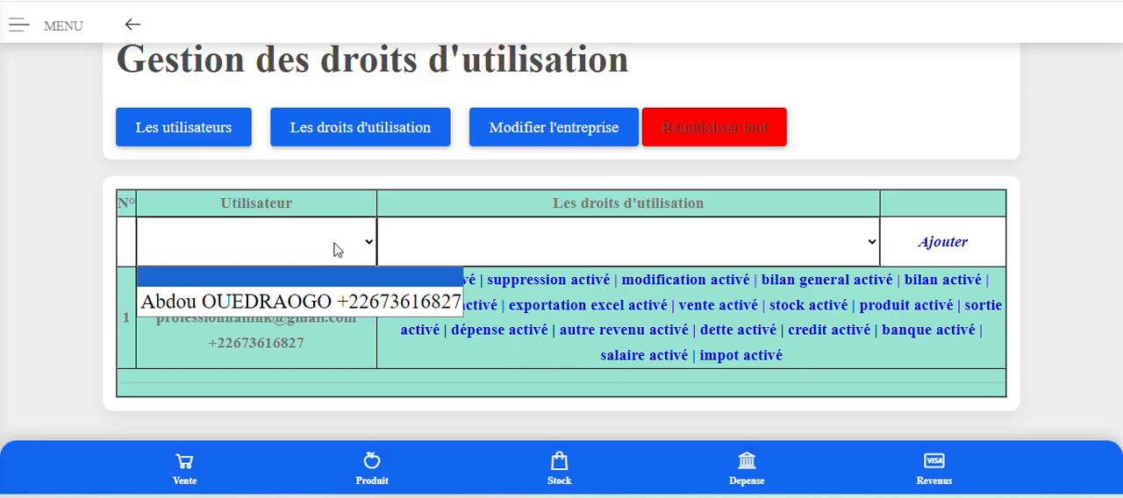
left_click(337, 302)
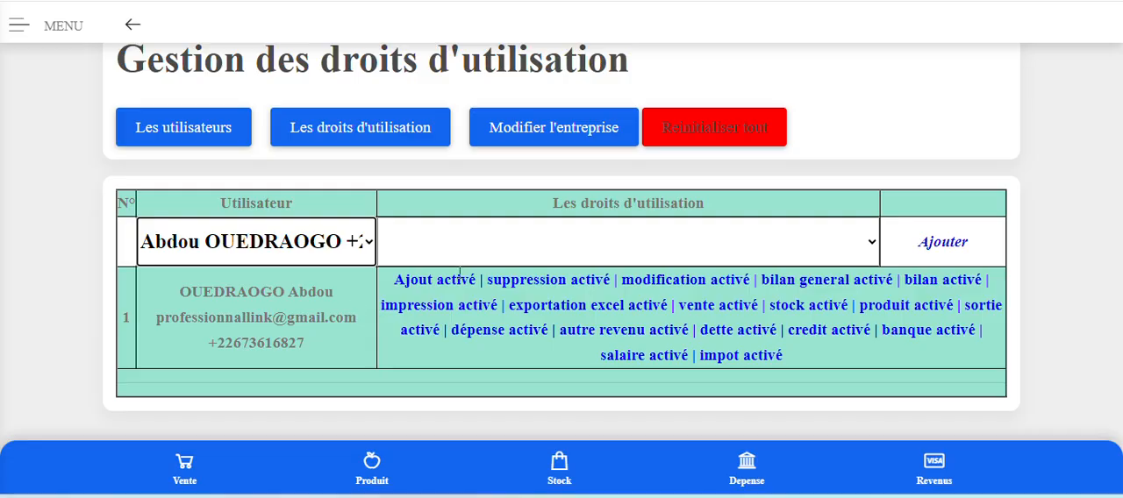
left_click(671, 255)
key("Down")
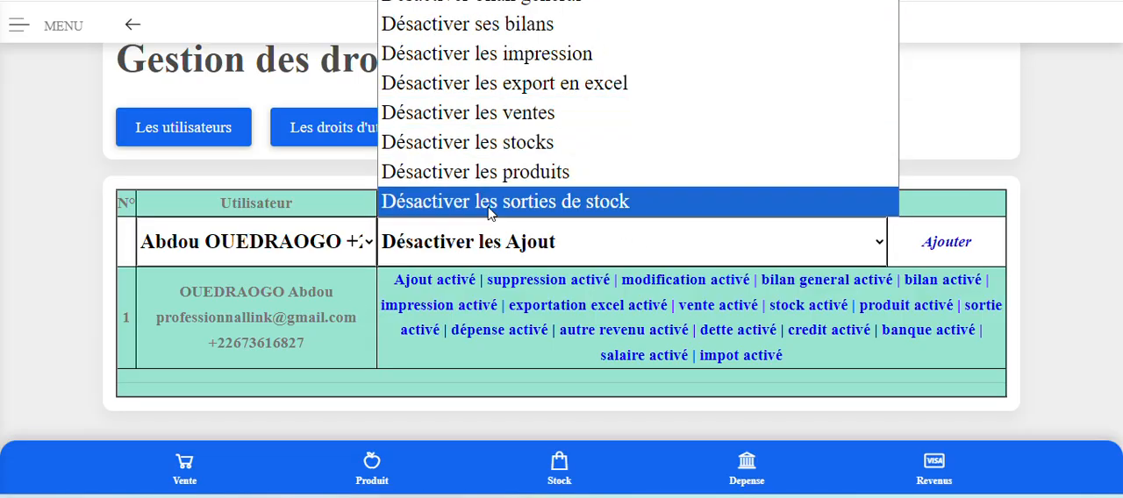
left_click(261, 251)
left_click(263, 302)
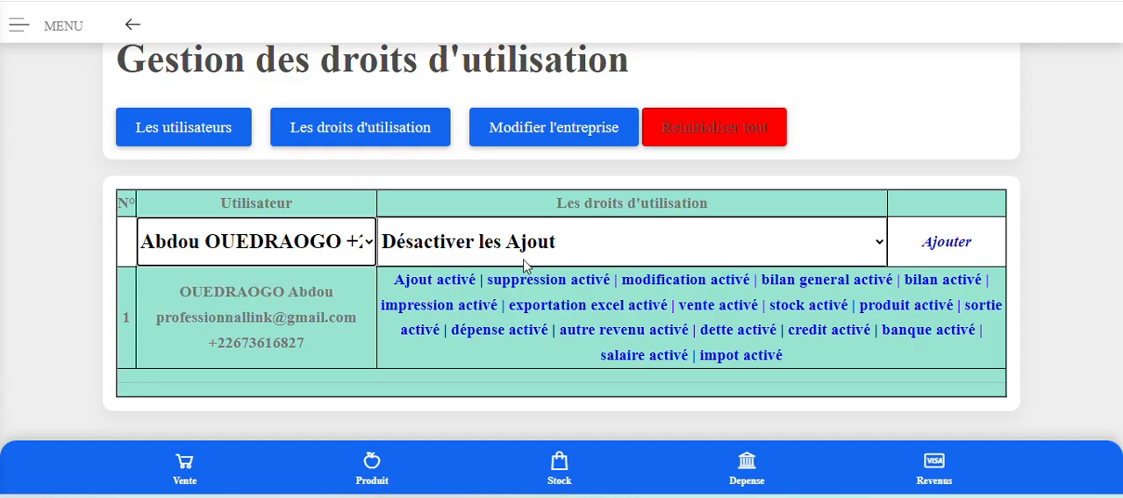
left_click(645, 255)
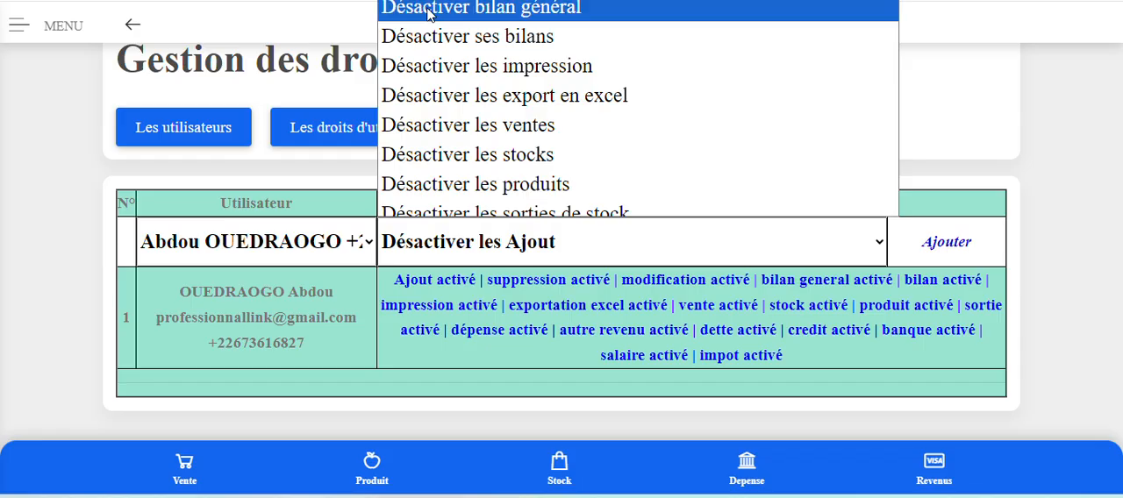
scroll(476, 185, "down", 3)
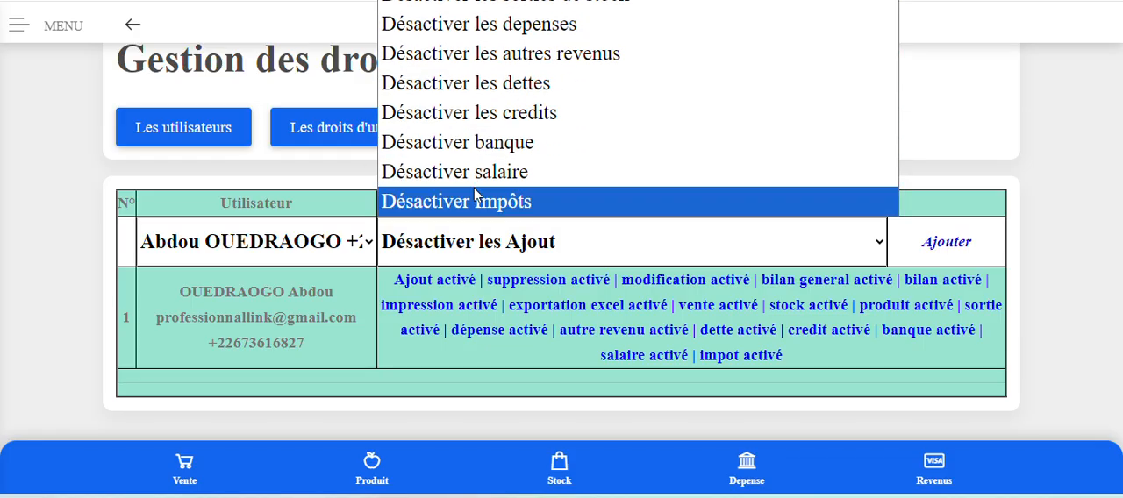
scroll(473, 187, "up", 3)
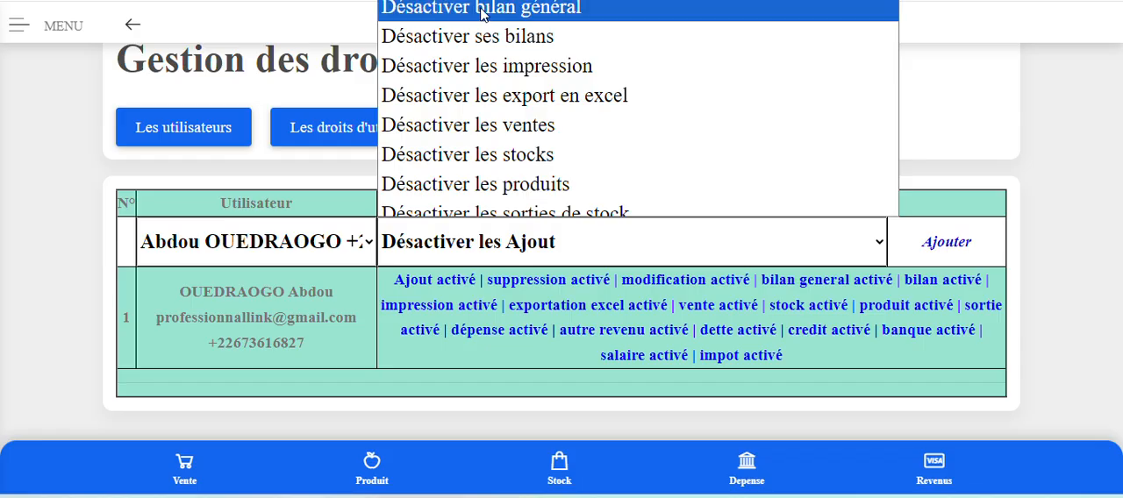
left_click(503, 141)
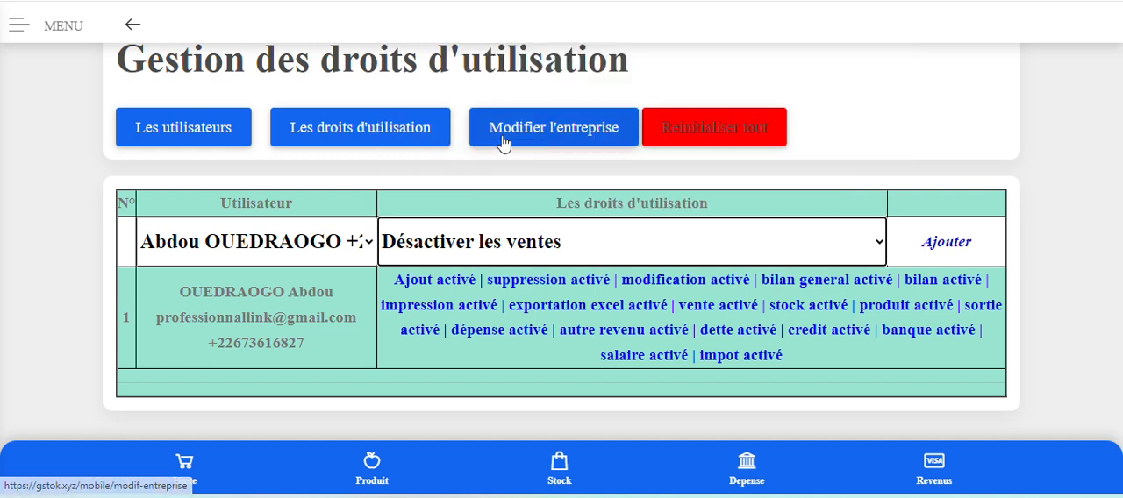
left_click(962, 249)
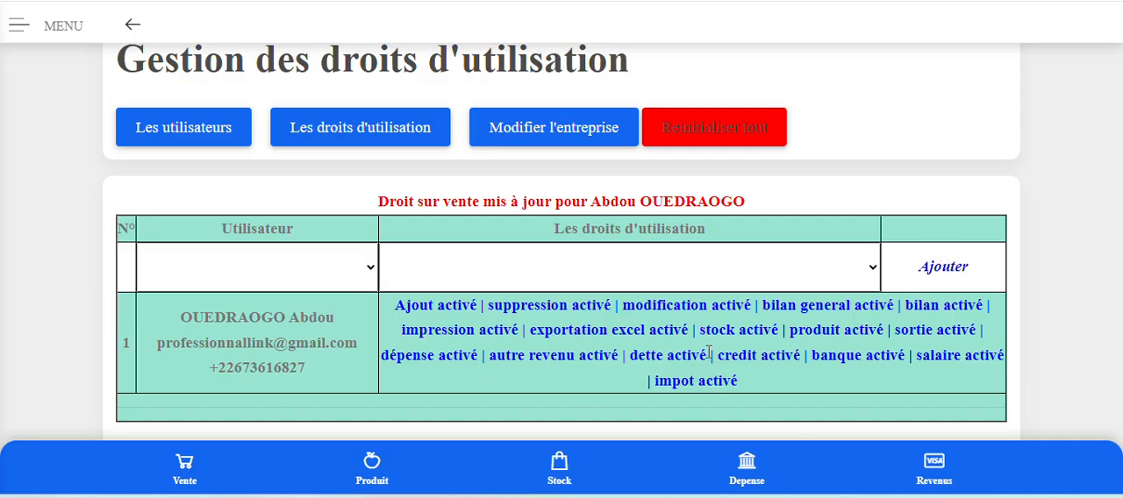
Select the registered user again and restore the sales right by applying "Activer les ventes".
left_click(245, 280)
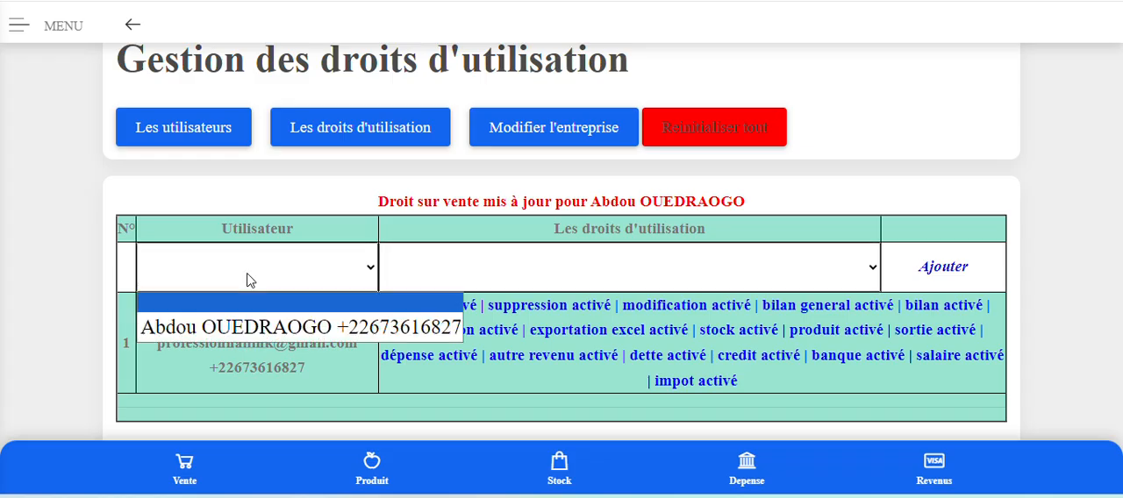
left_click(259, 324)
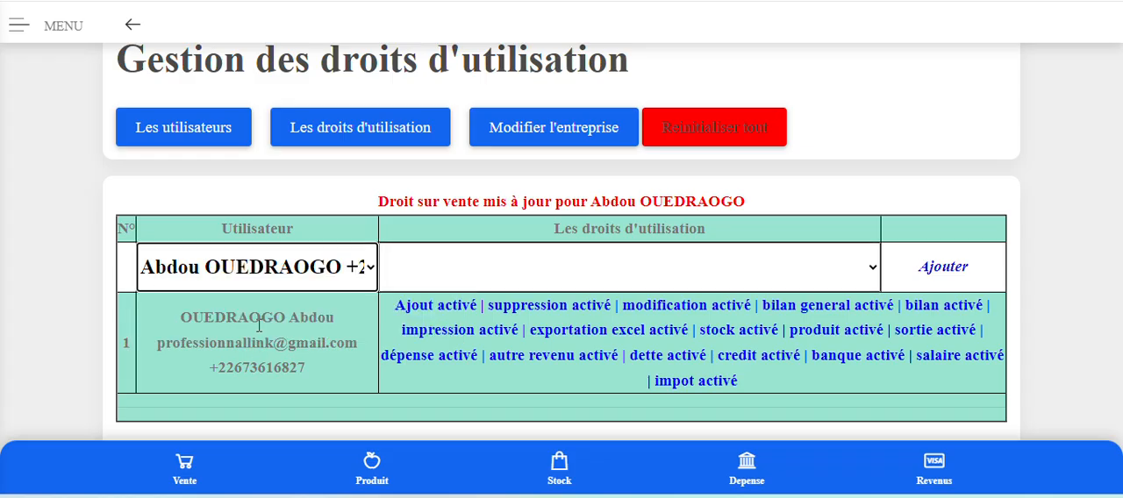
left_click(465, 275)
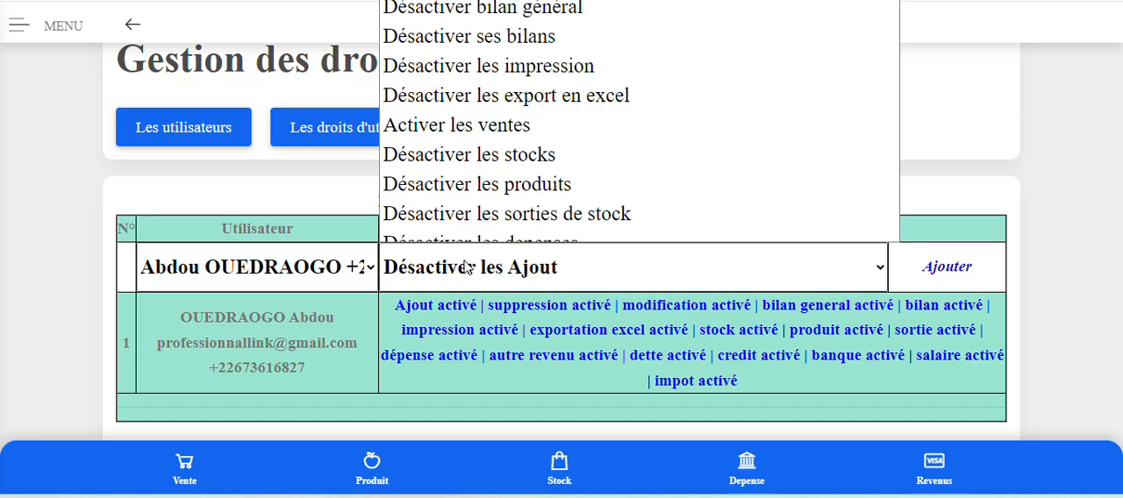
scroll(465, 55, "up", 1)
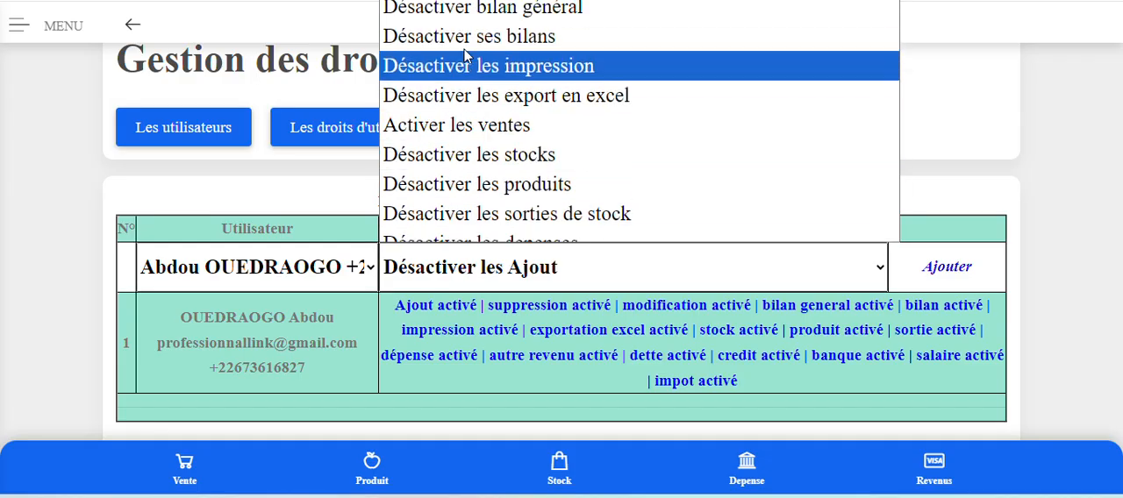
left_click(460, 132)
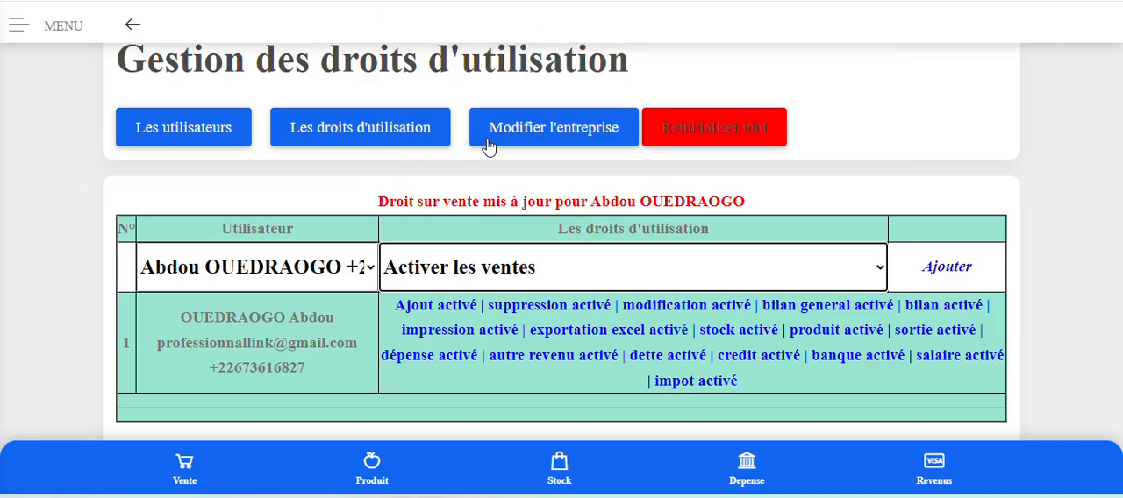
left_click(942, 275)
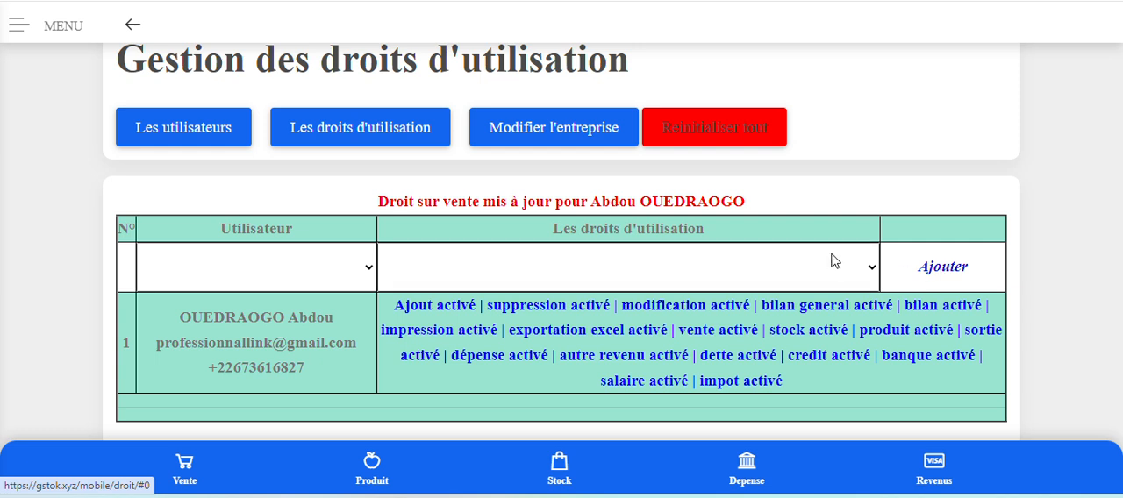
Open the Réinitialisation page and examine its data deletion warning, reset code field and option to resend the code.
left_click(702, 136)
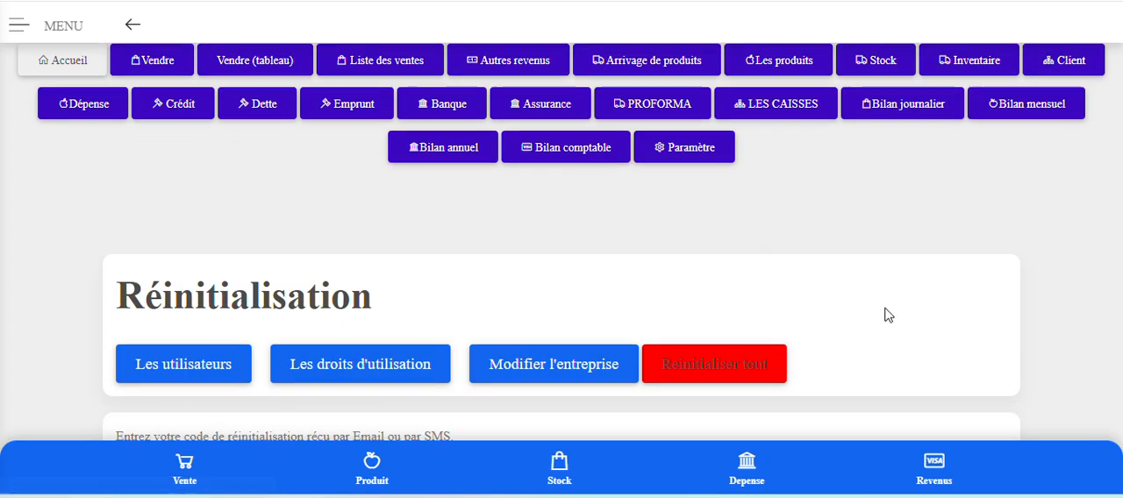
scroll(885, 313, "down", 3)
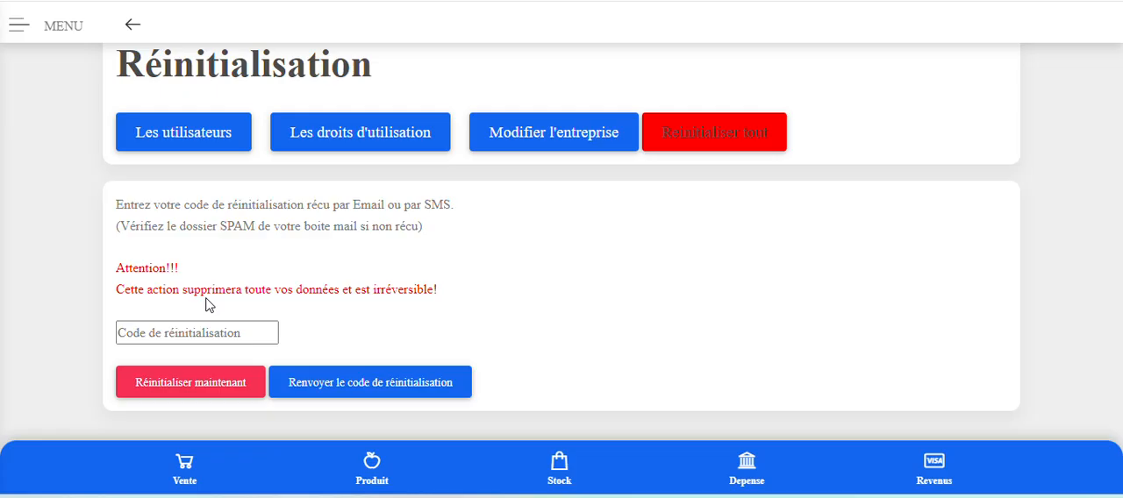
left_click(166, 335)
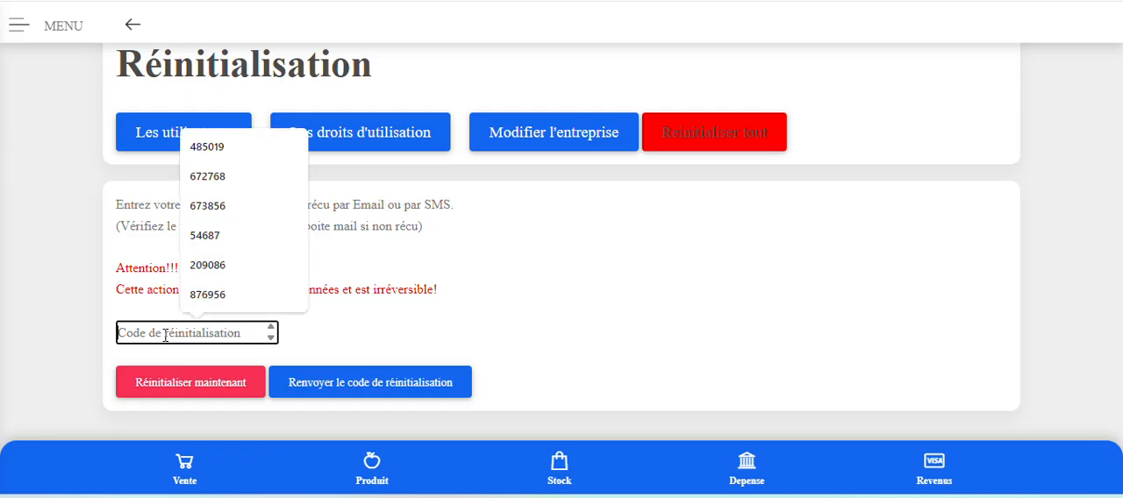
left_click(518, 285)
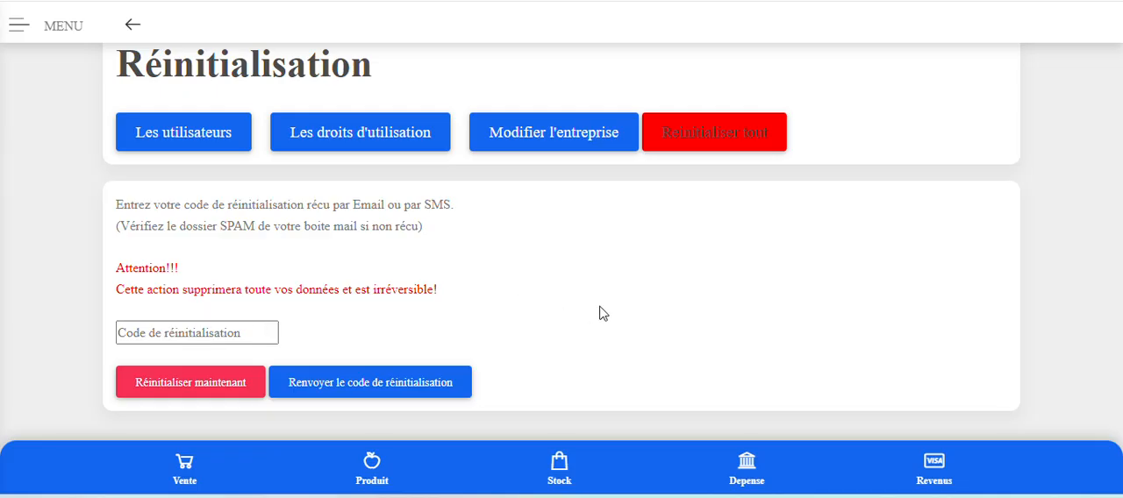
scroll(602, 314, "up", 3)
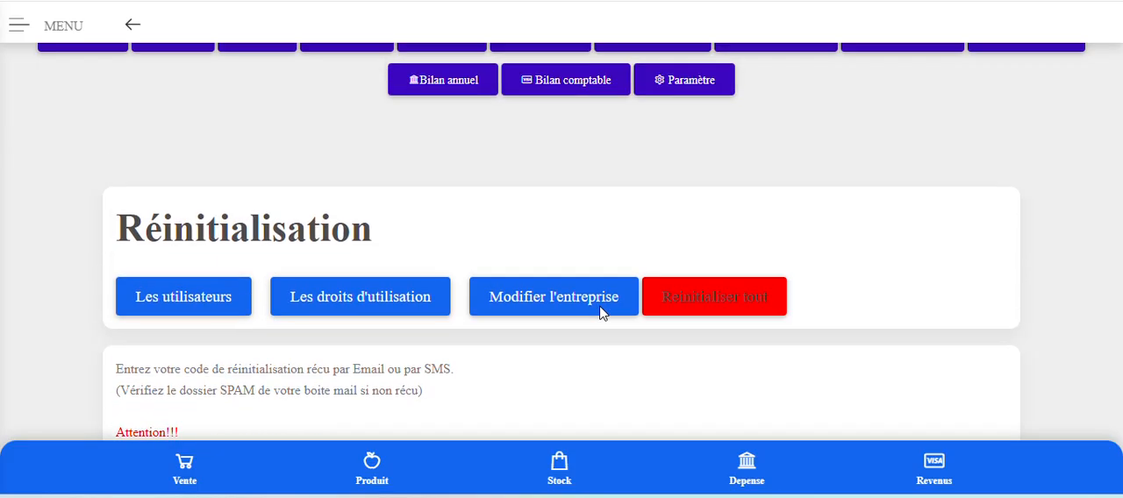
scroll(603, 314, "down", 1)
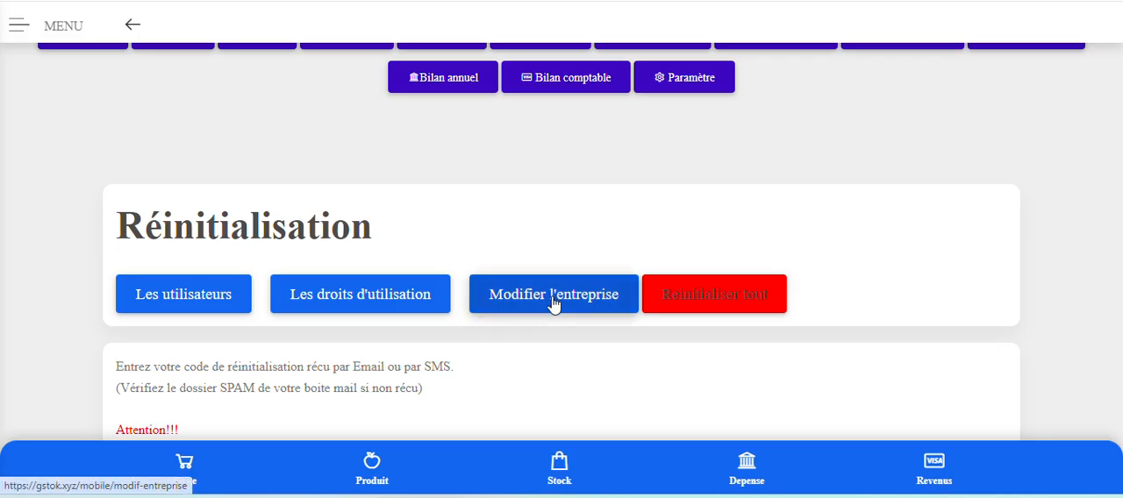
scroll(555, 320, "down", 2)
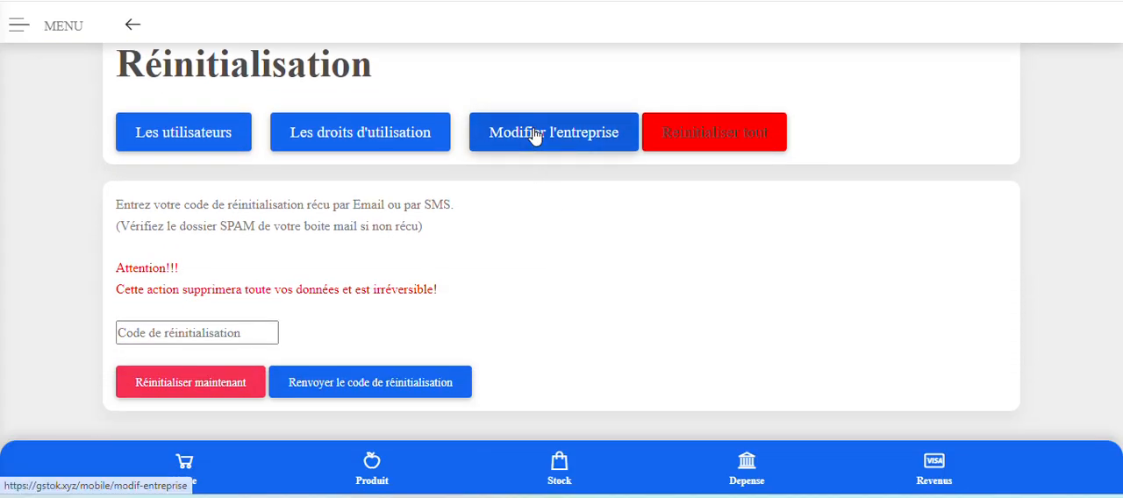
Open the company information page and examine the logo, company name, email, telephone and city fields.
left_click(533, 134)
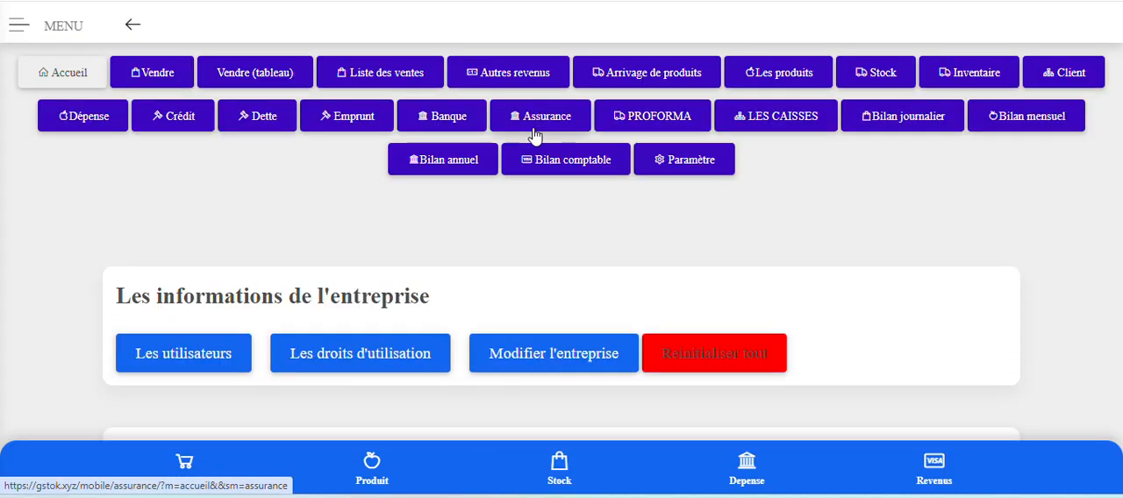
scroll(531, 302, "down", 3)
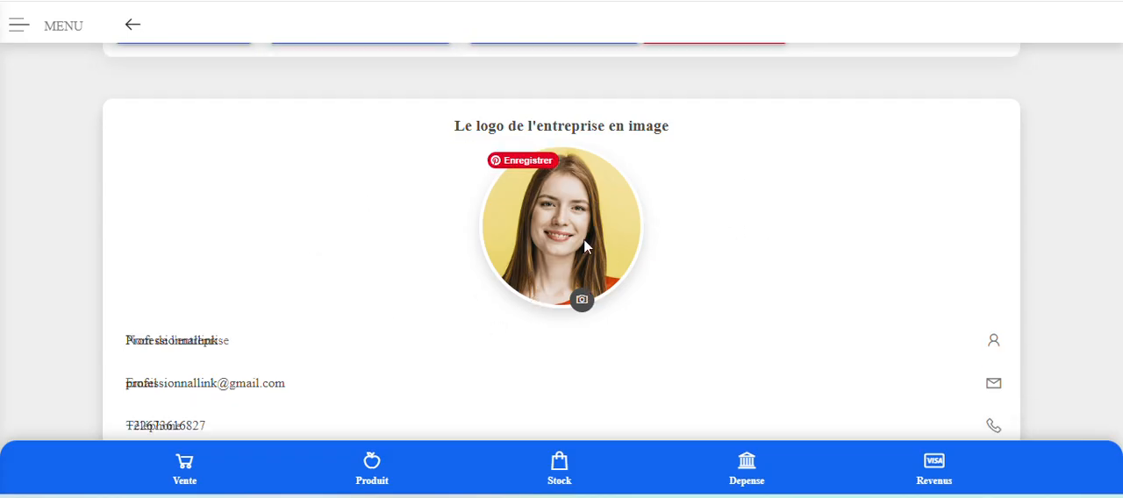
scroll(586, 243, "down", 2)
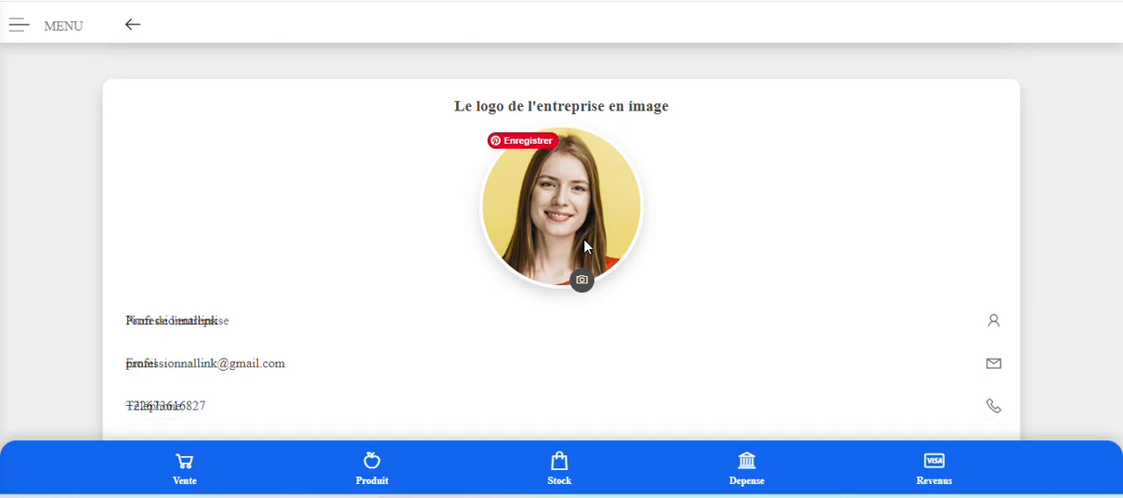
left_click(283, 181)
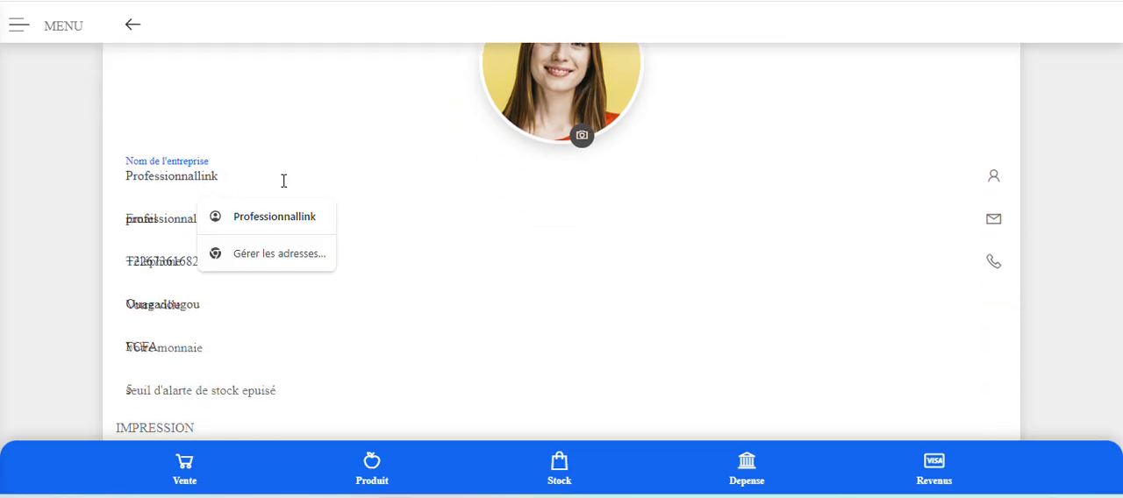
scroll(290, 175, "down", 1)
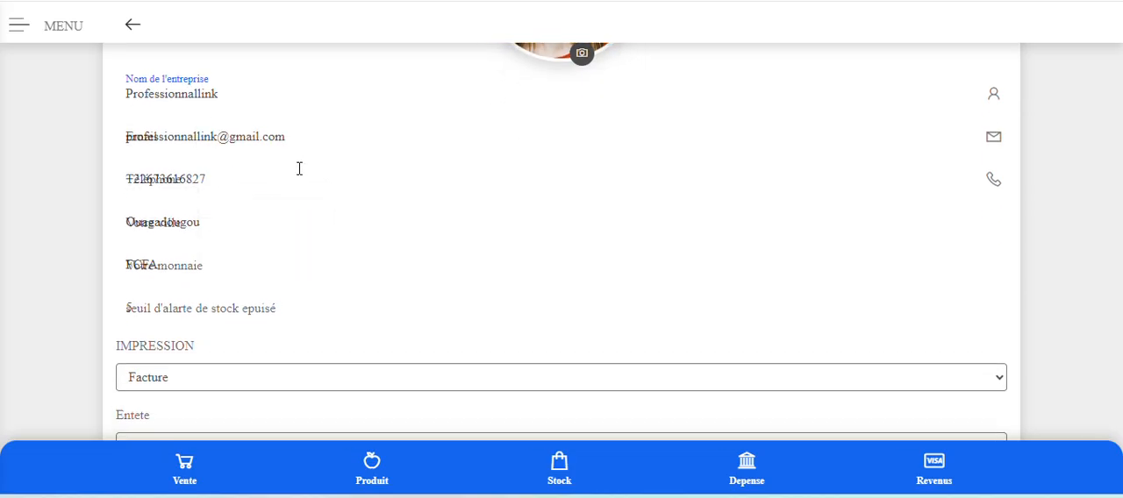
left_click(323, 135)
left_click(275, 182)
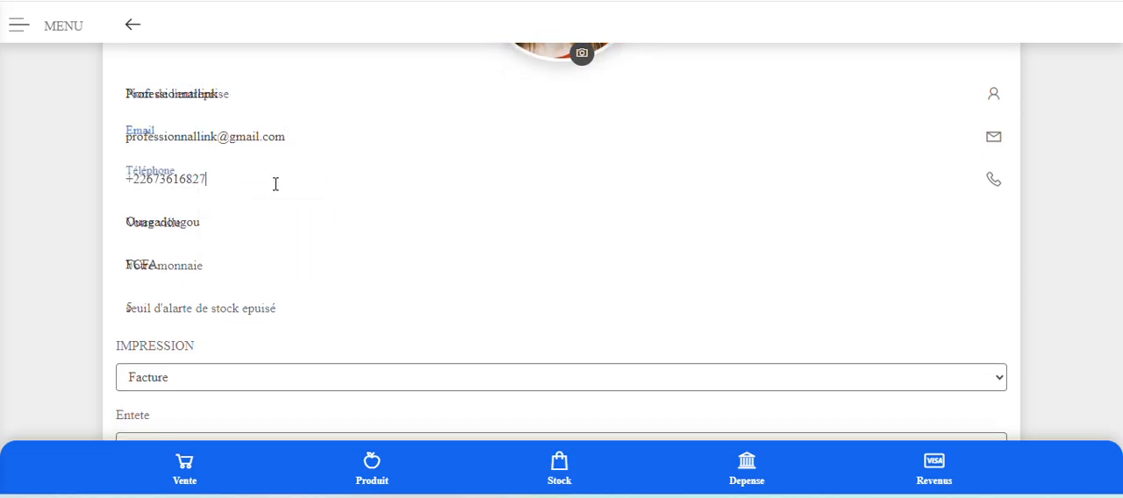
left_click(271, 222)
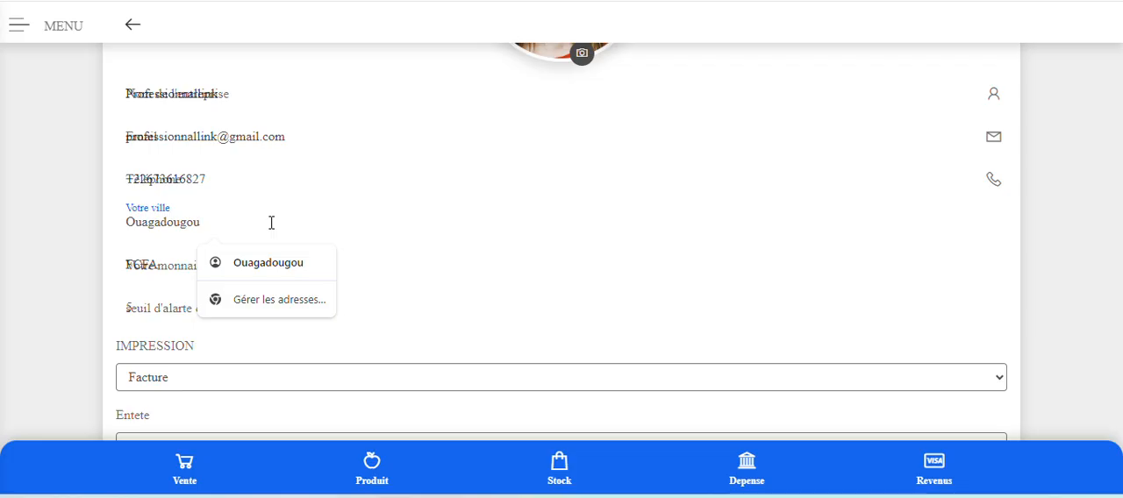
Examine the company's currency, out-of-stock alert threshold, IMPRESSION format choices and Entete setting.
scroll(271, 222, "down", 1)
left_click(283, 188)
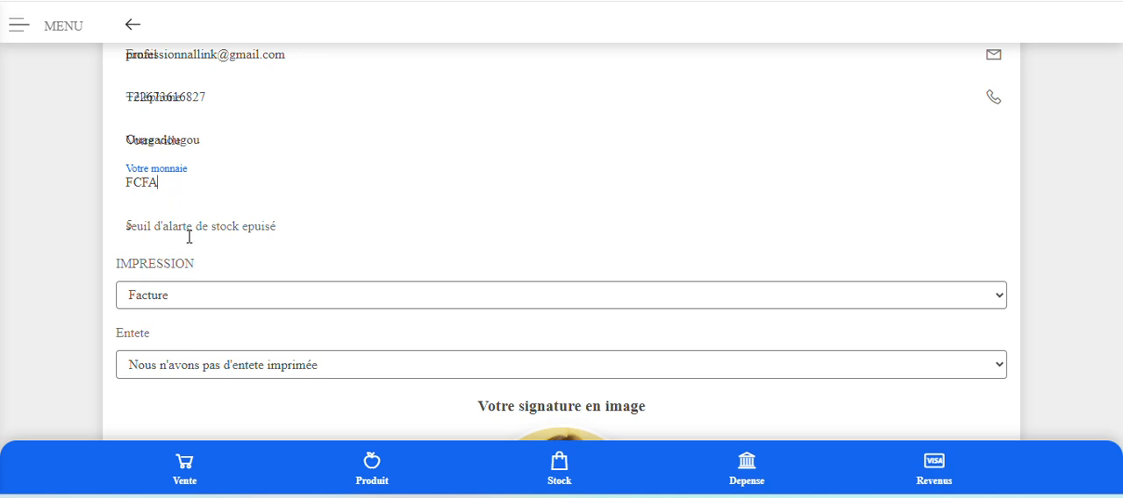
left_click(315, 232)
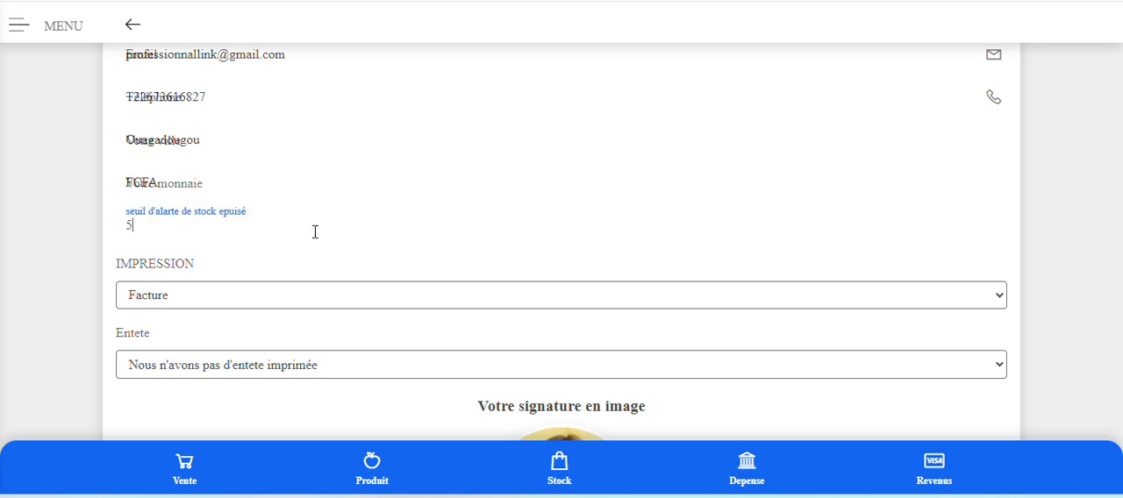
scroll(202, 269, "down", 1)
left_click(185, 223)
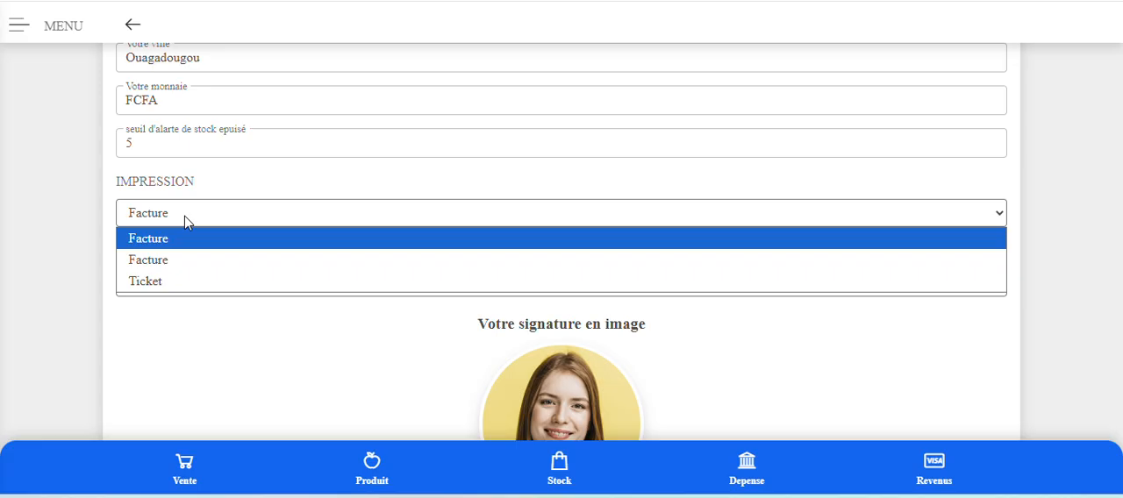
left_click(161, 348)
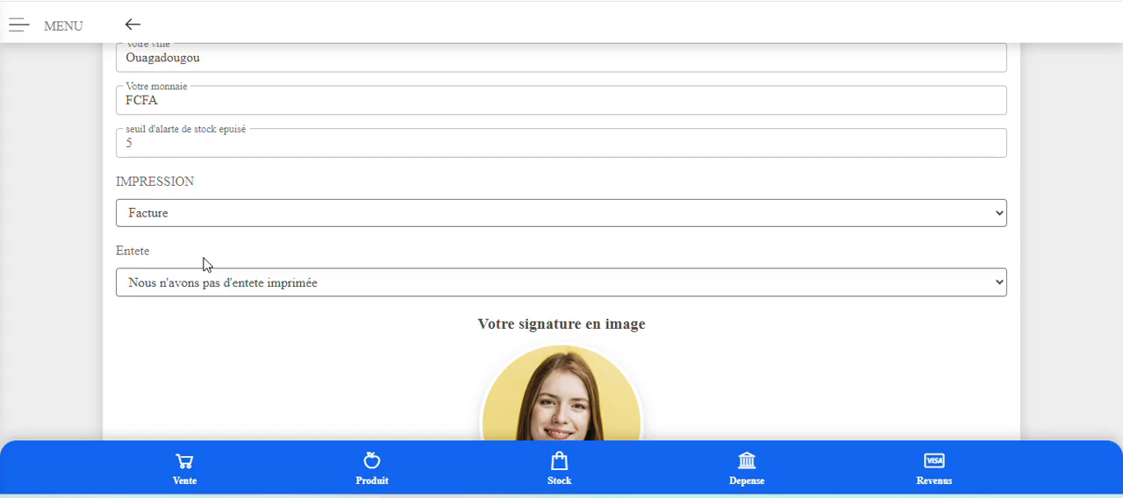
scroll(209, 262, "down", 1)
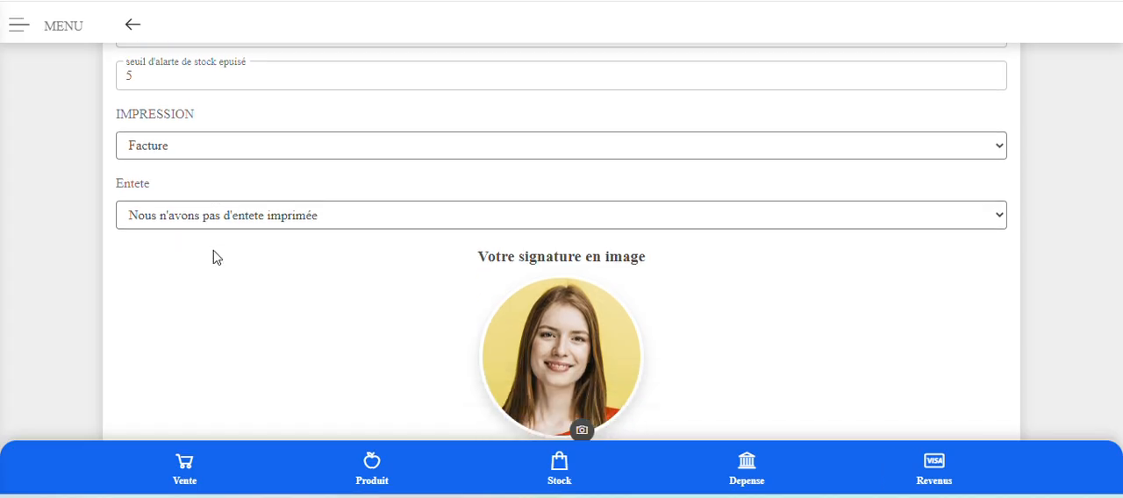
left_click(237, 200)
left_click(237, 209)
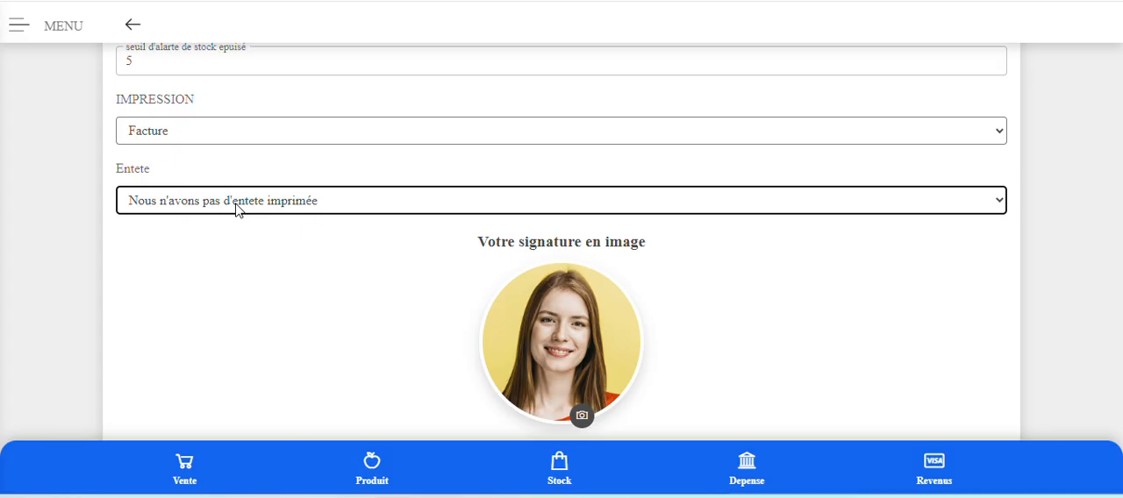
Try the Entete option "Nous avons dejà une entete imprimée" and restore it to "Nous n'avons pas d'entete imprimée".
left_click(237, 209)
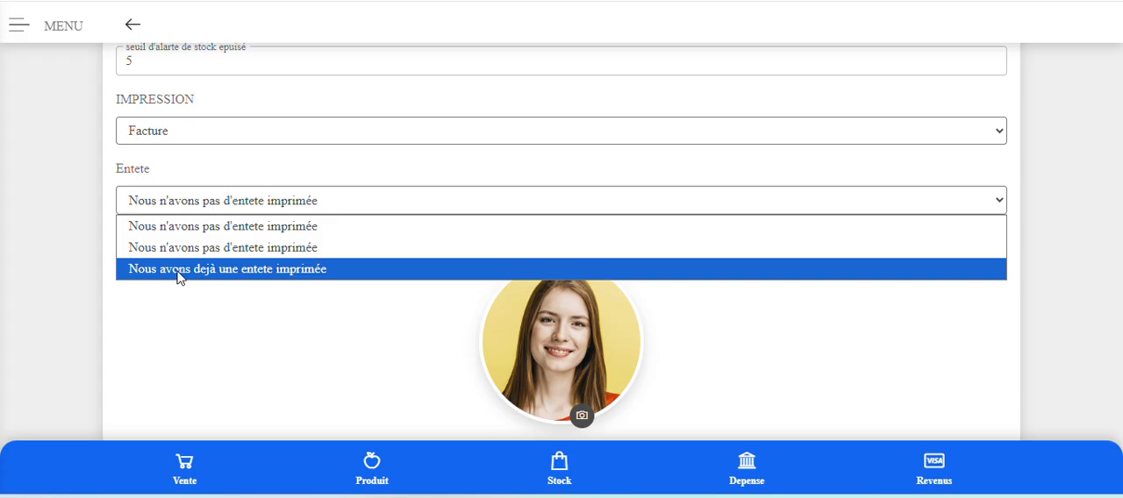
left_click(336, 277)
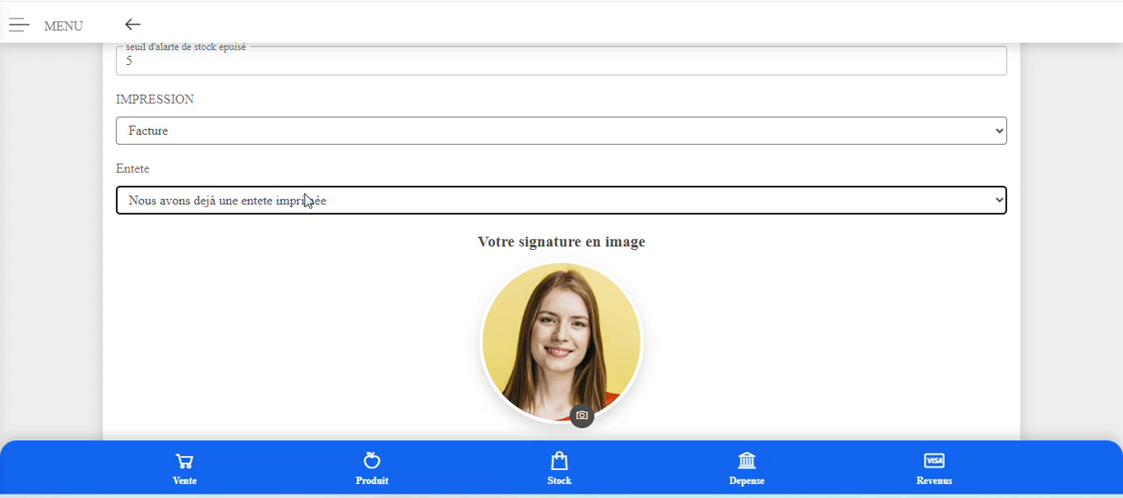
scroll(334, 273, "down", 1)
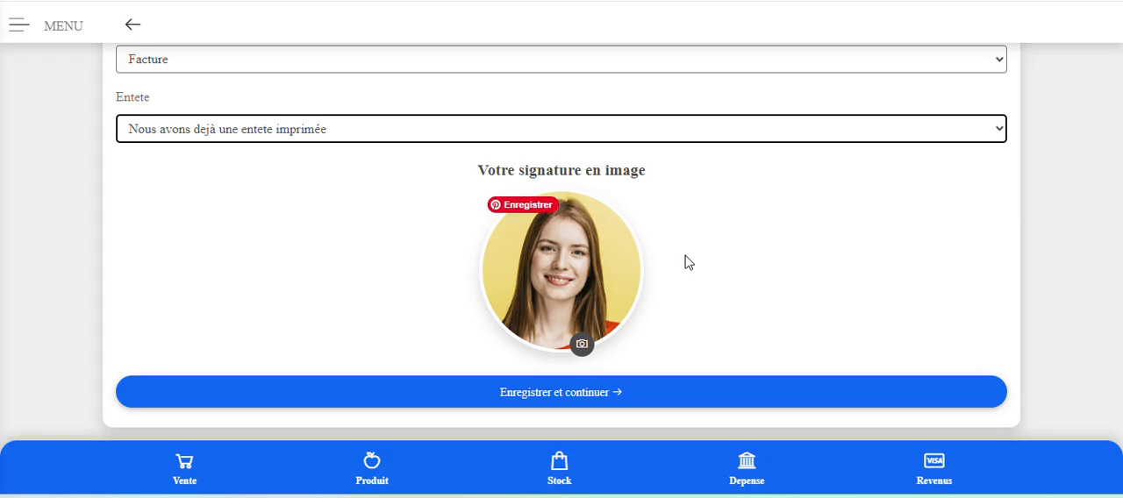
left_click(233, 131)
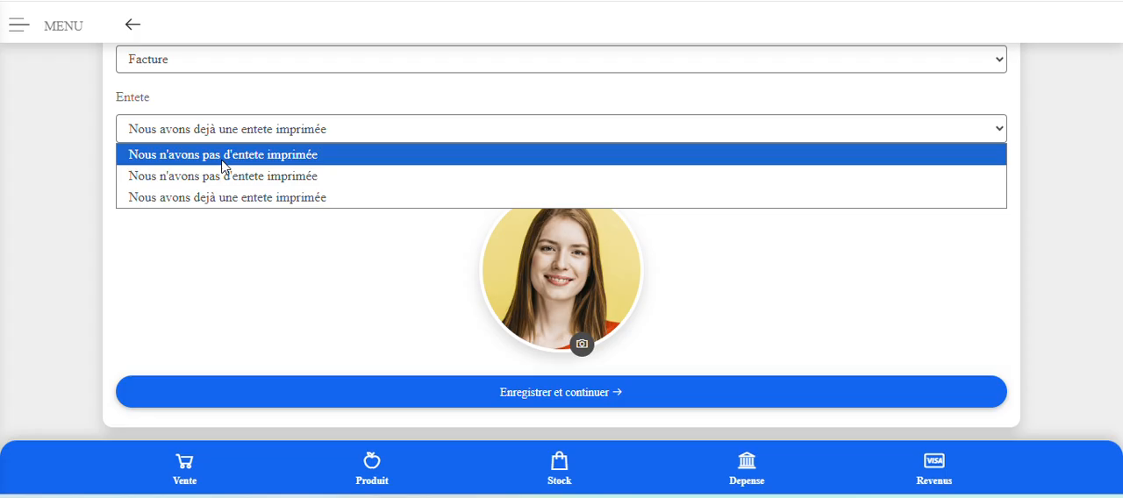
left_click(224, 156)
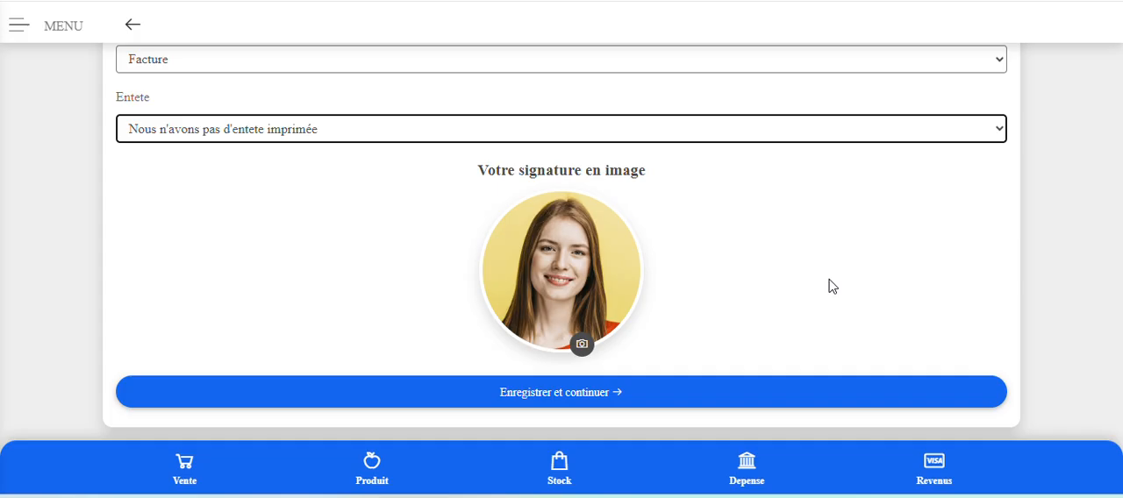
Replace the company logo with the image logo-sociallinki-1 from the Bureau folder.
scroll(832, 286, "up", 4)
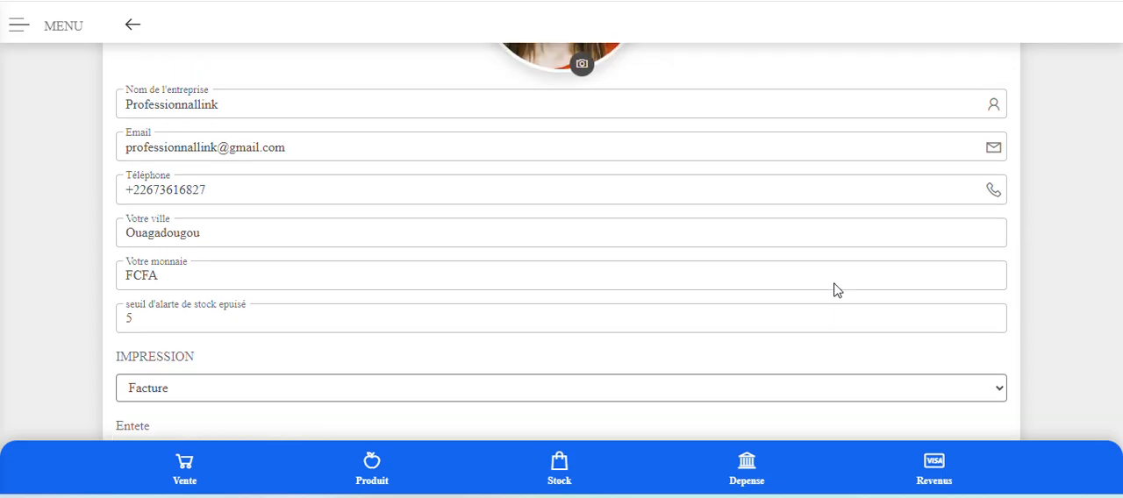
scroll(834, 285, "down", 3)
scroll(835, 284, "down", 1)
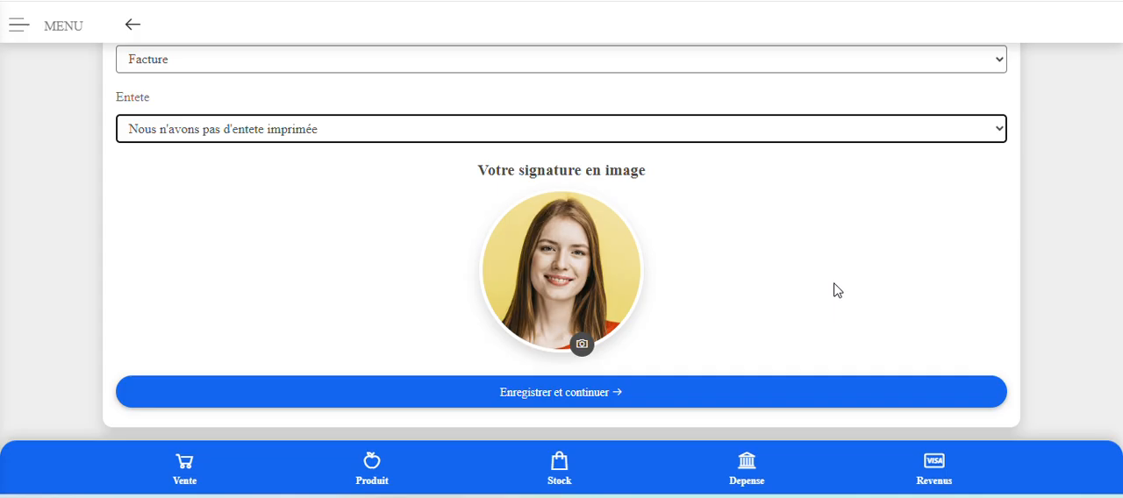
scroll(836, 291, "up", 12)
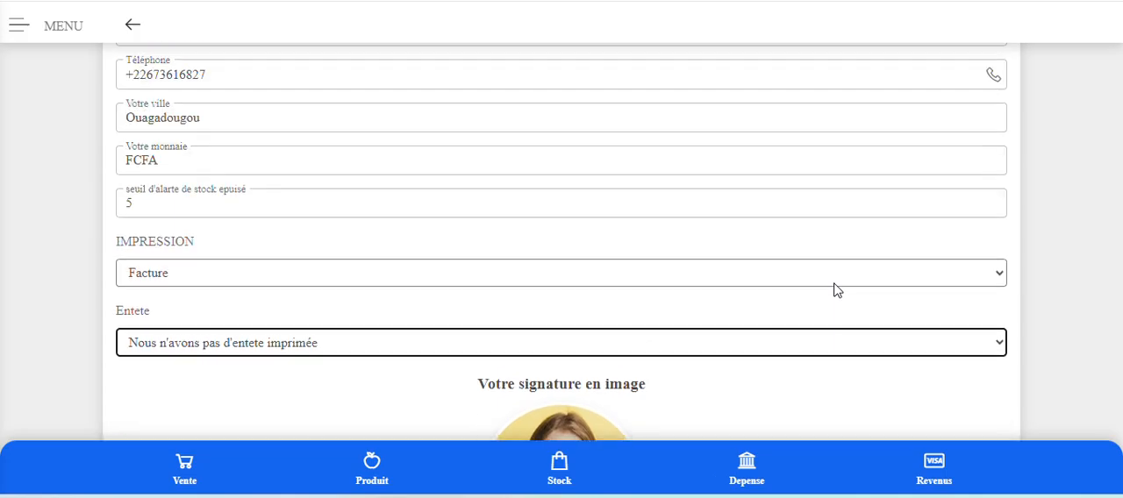
scroll(837, 290, "down", 6)
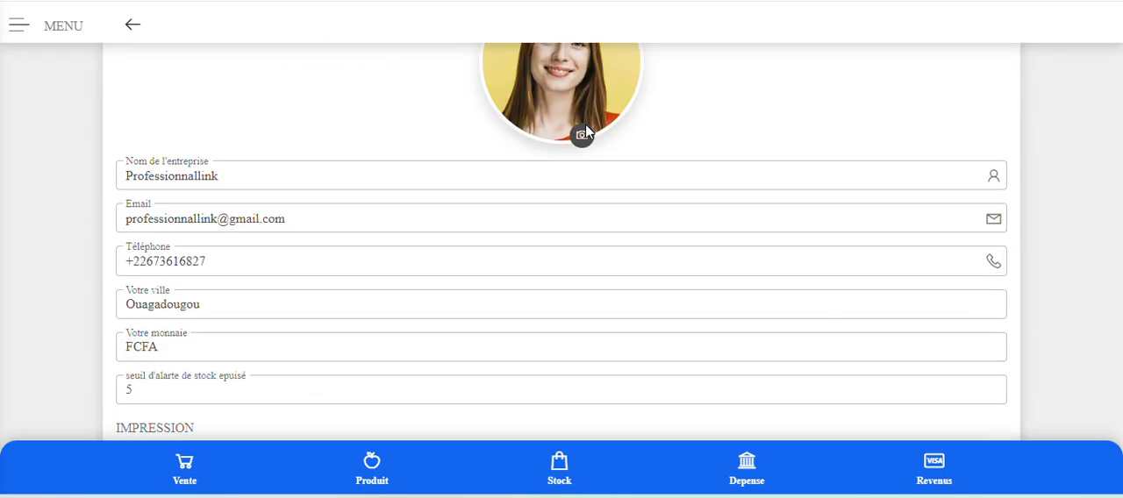
left_click(581, 136)
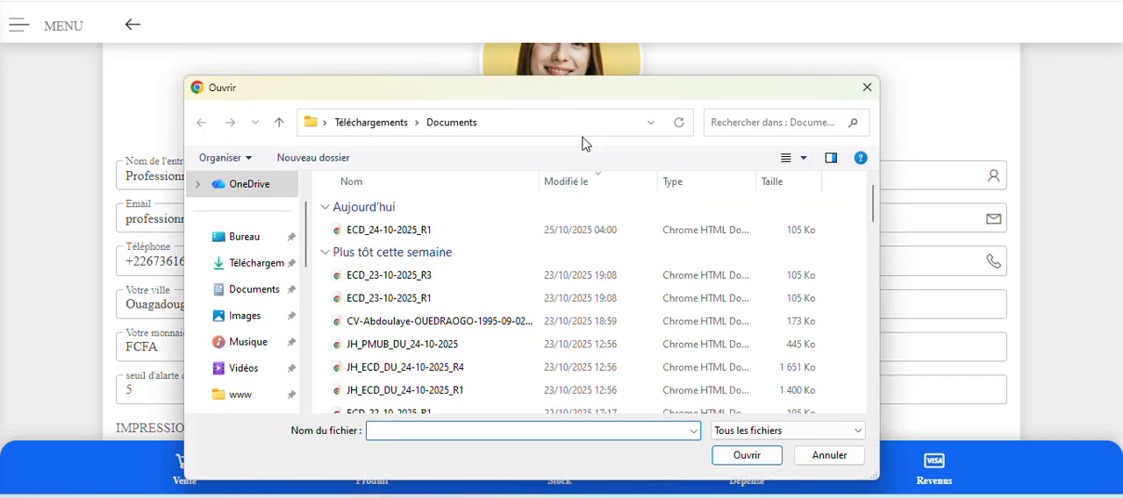
left_click(867, 87)
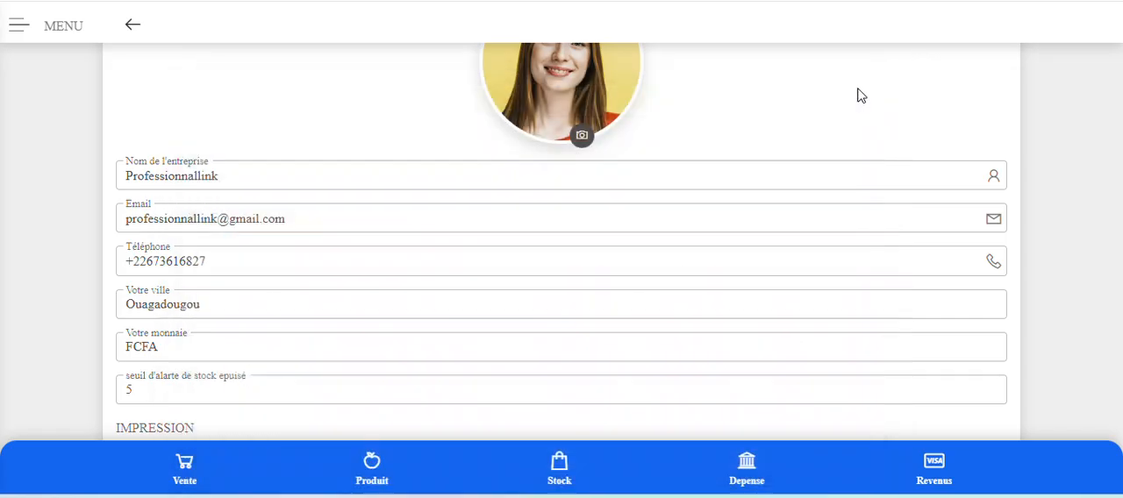
left_click(582, 137)
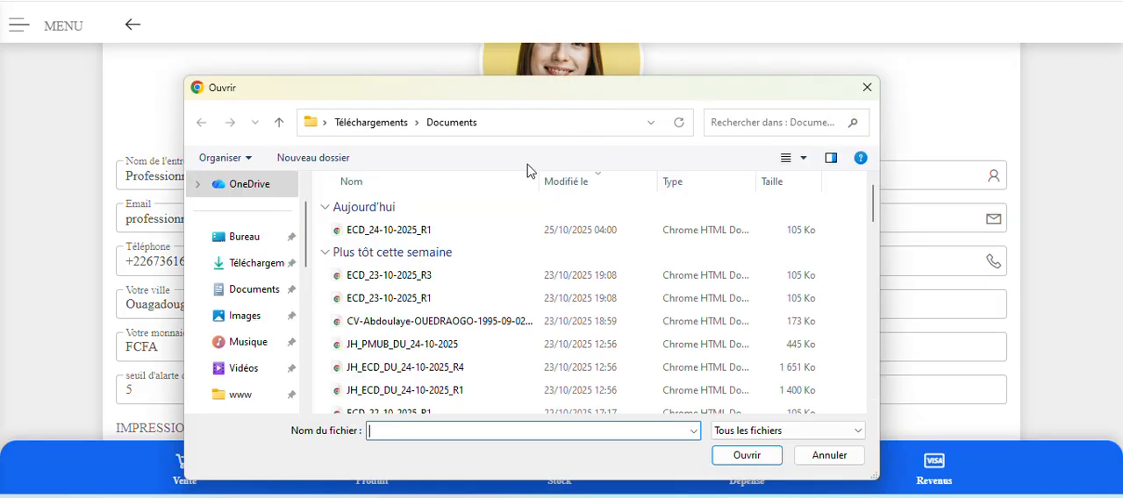
left_click(231, 243)
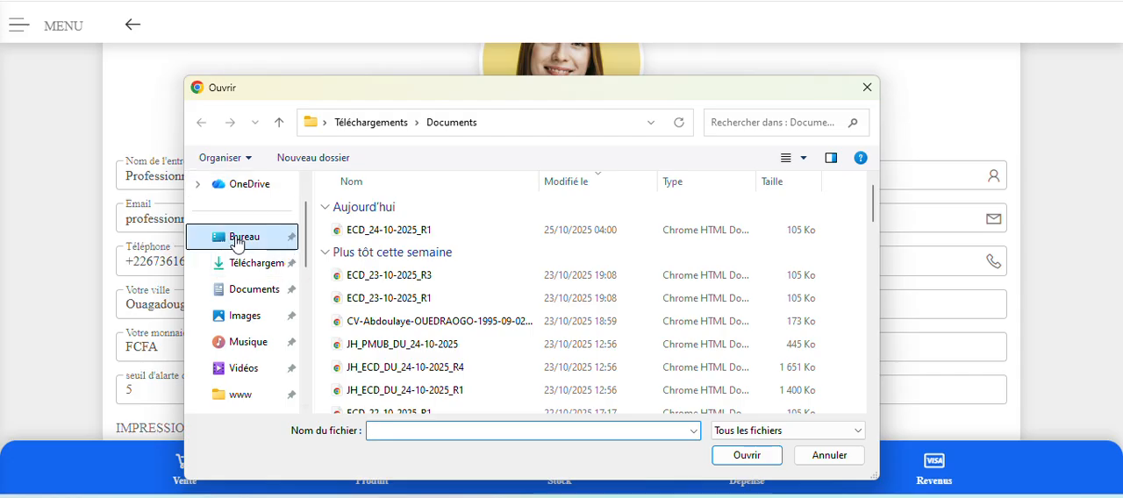
scroll(676, 303, "down", 3)
scroll(675, 303, "down", 3)
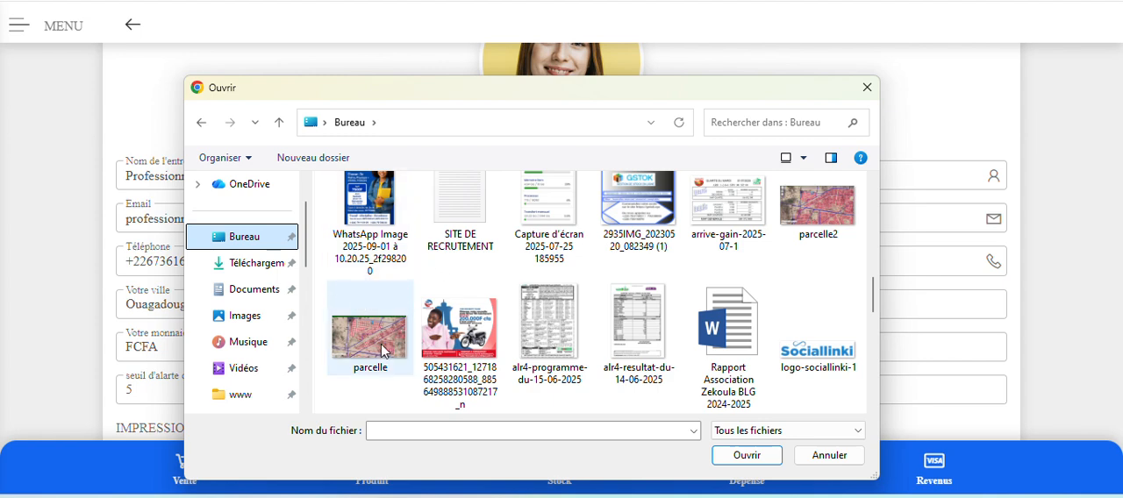
double_click(815, 355)
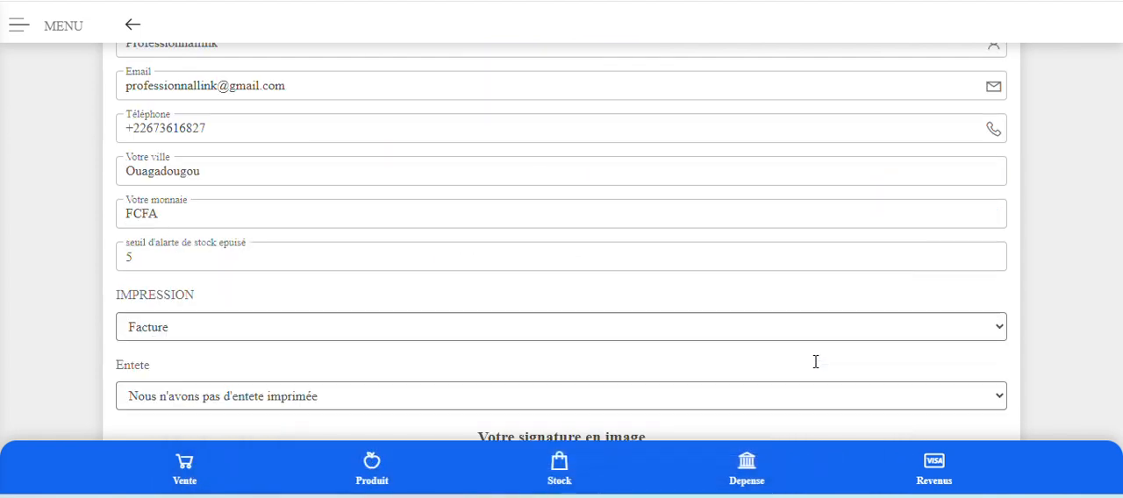
scroll(813, 357, "up", 6)
scroll(814, 353, "down", 4)
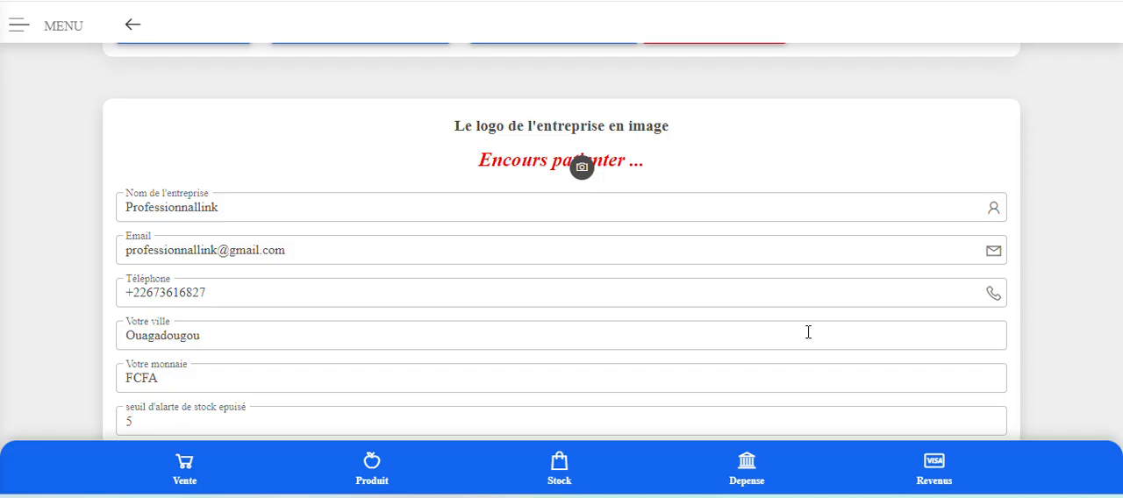
scroll(808, 351, "down", 5)
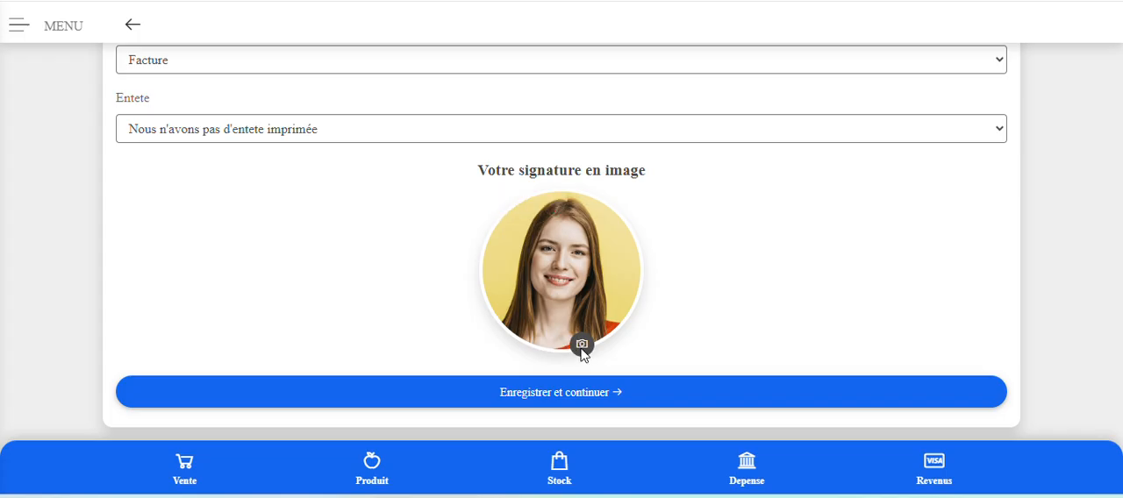
left_click(582, 349)
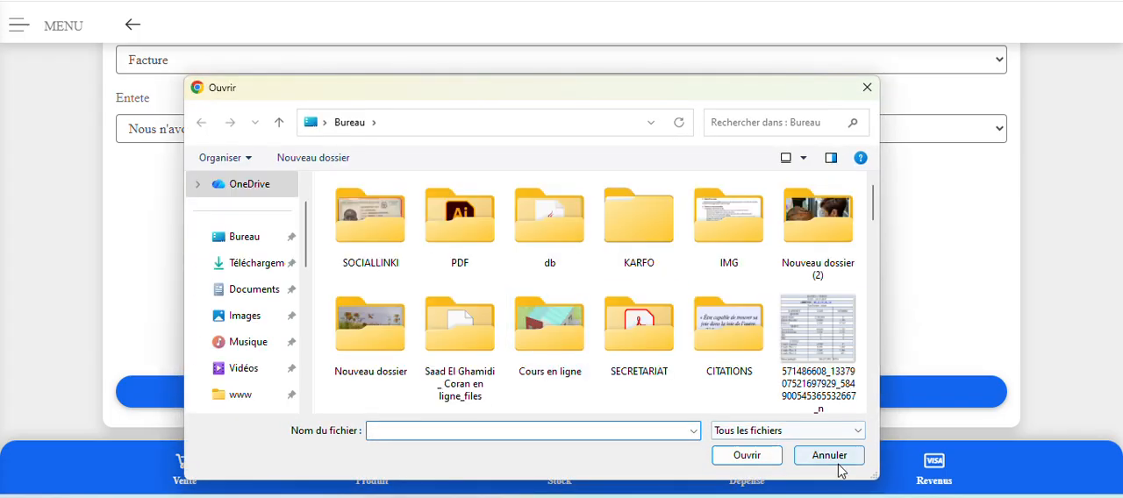
left_click(839, 457)
Check the new logo in the company form and save the company information.
scroll(710, 338, "up", 3)
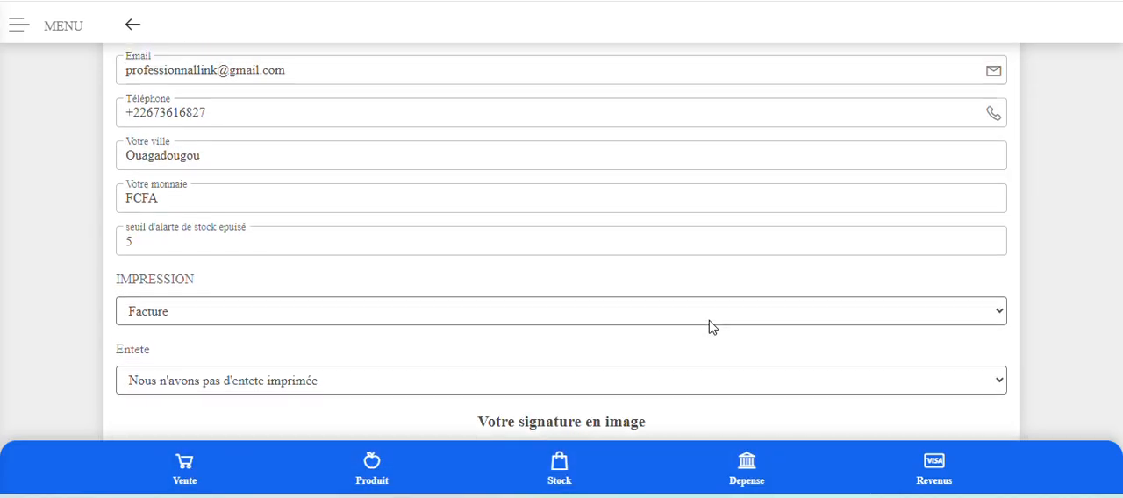
scroll(713, 327, "up", 4)
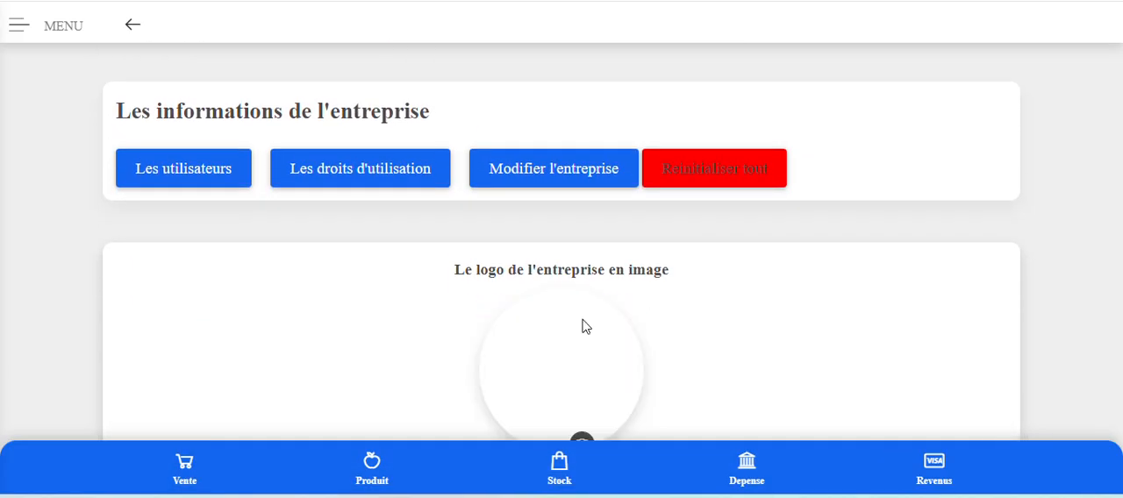
scroll(585, 320, "down", 2)
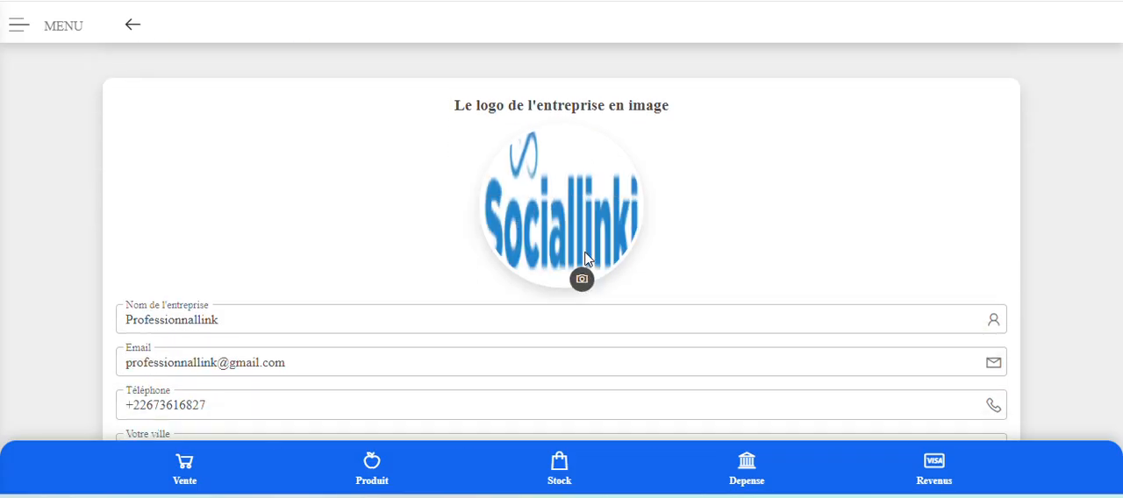
scroll(787, 233, "down", 1)
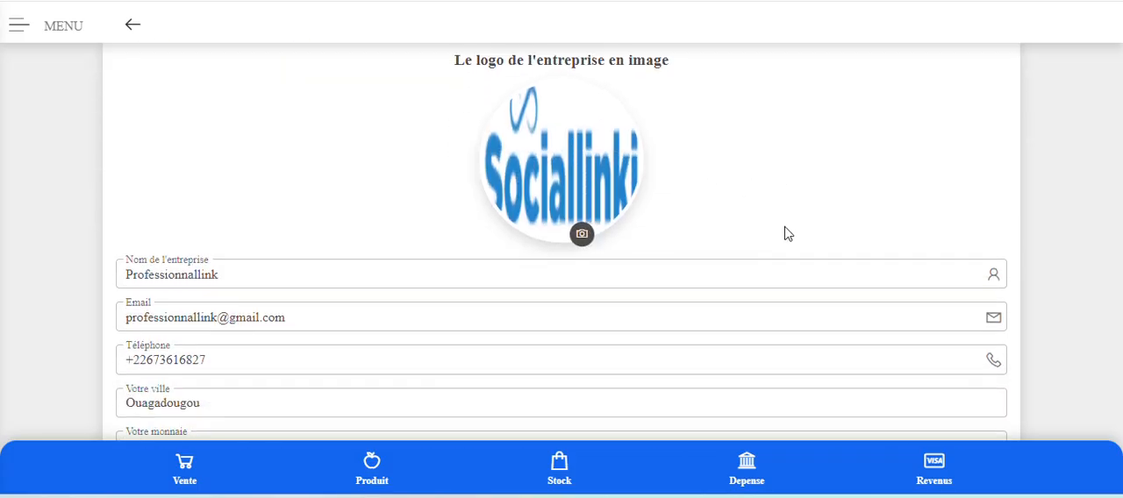
scroll(787, 234, "down", 5)
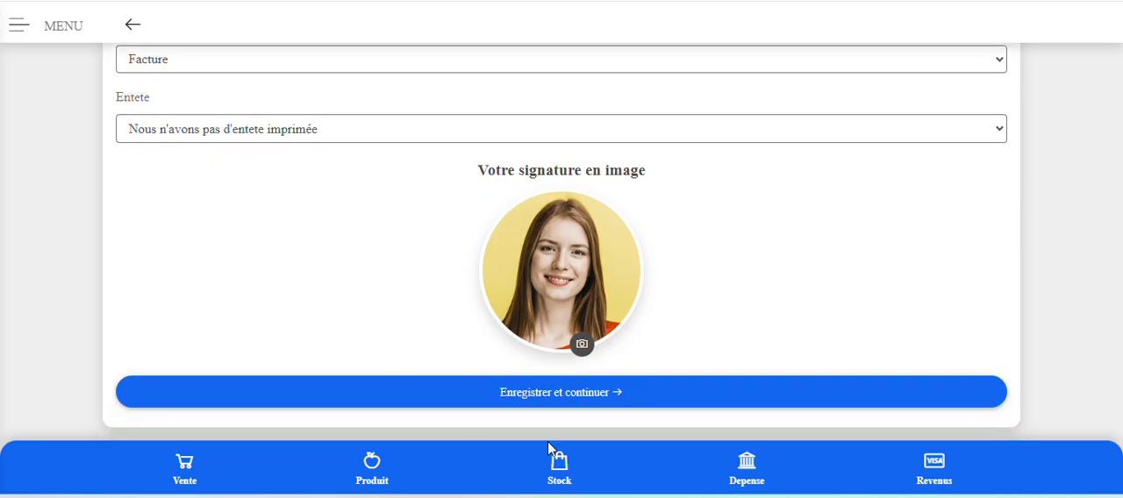
left_click(614, 396)
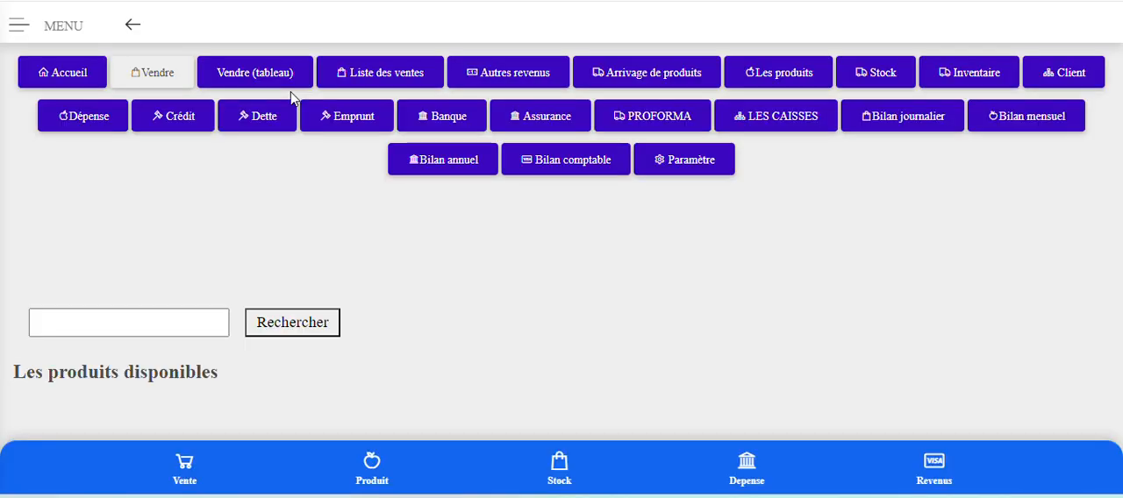
Open the Vendre (tableau) page and examine its product, quantity, client, discount and payment fields, including adding to the cart.
left_click(61, 323)
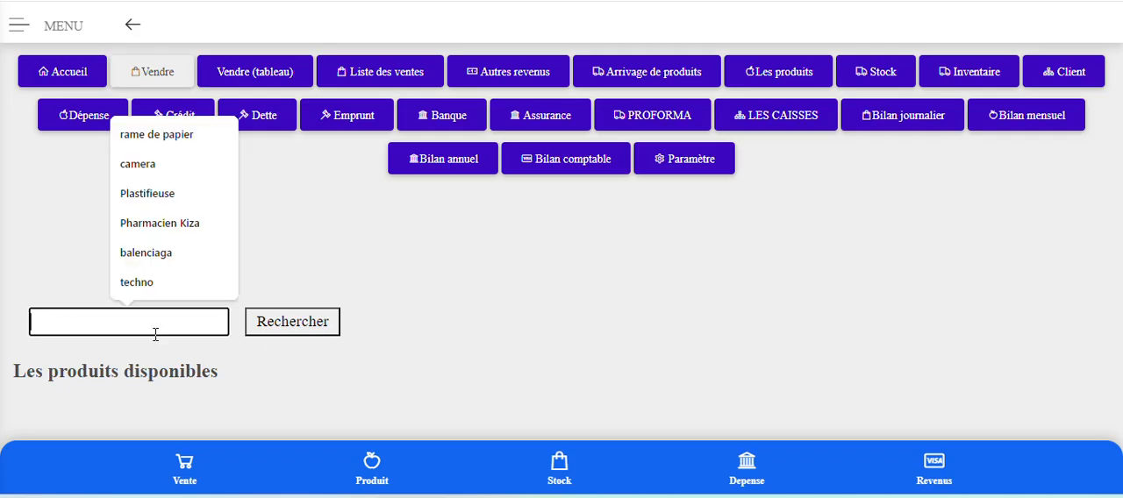
left_click(275, 77)
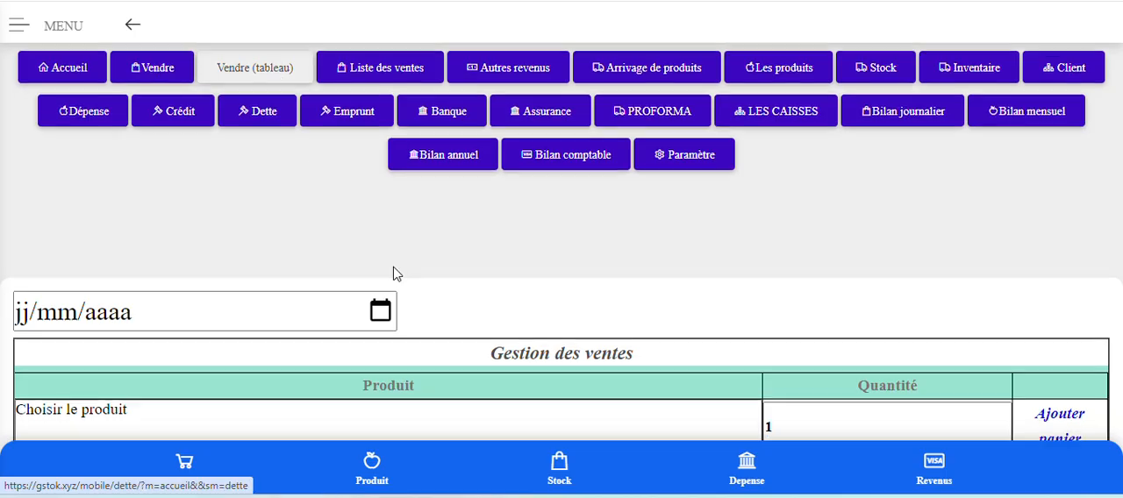
scroll(393, 274, "down", 5)
scroll(393, 274, "up", 3)
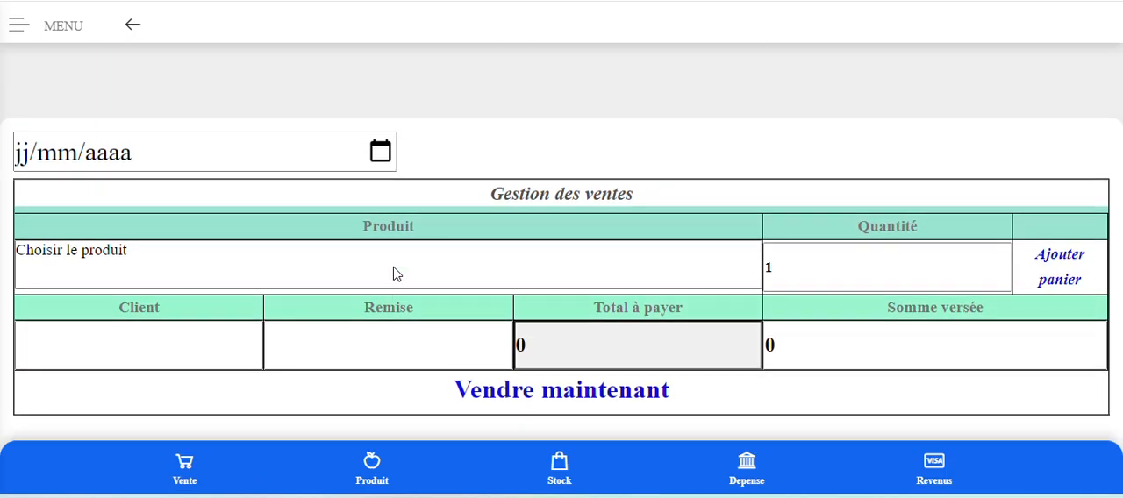
scroll(393, 274, "down", 1)
left_click(366, 190)
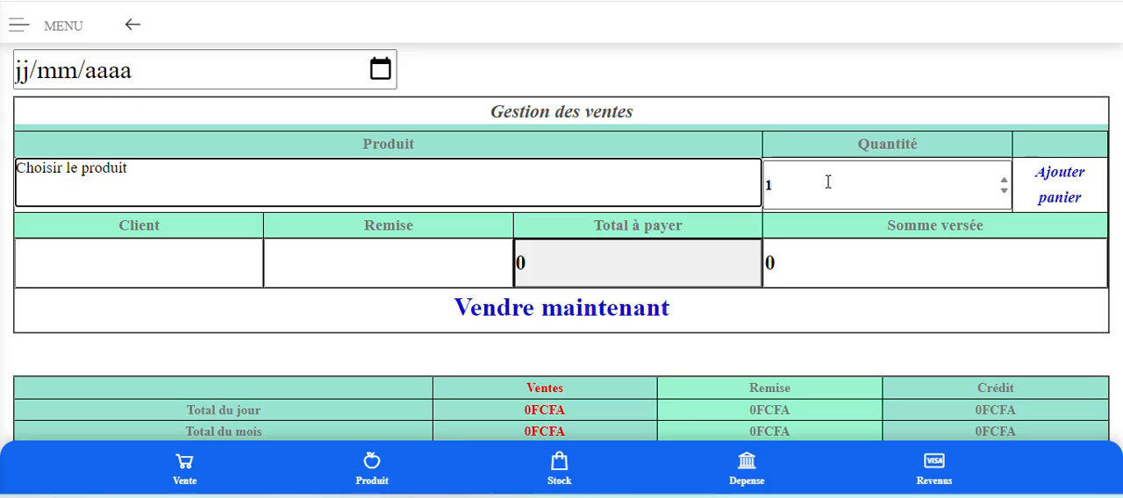
left_click(1072, 209)
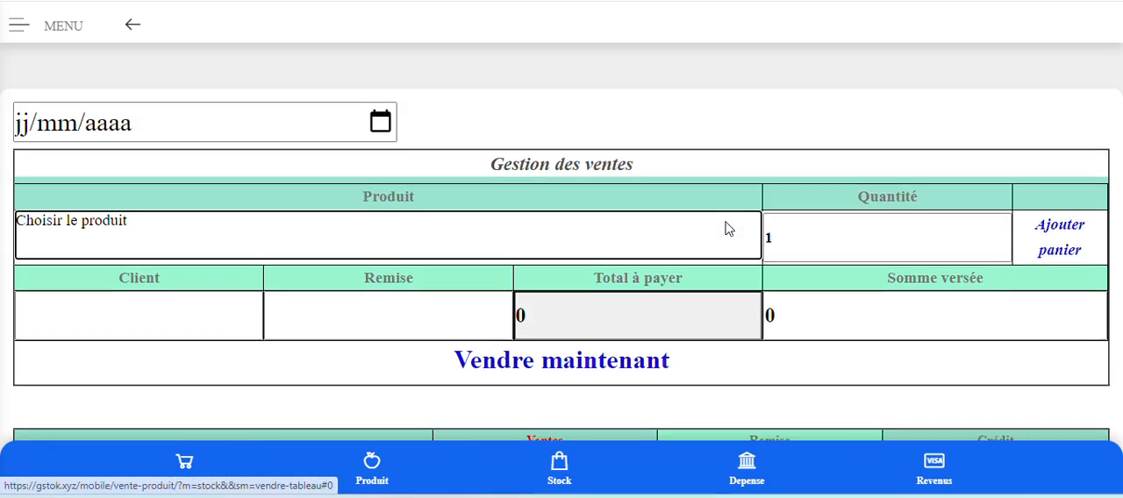
scroll(725, 229, "up", 2)
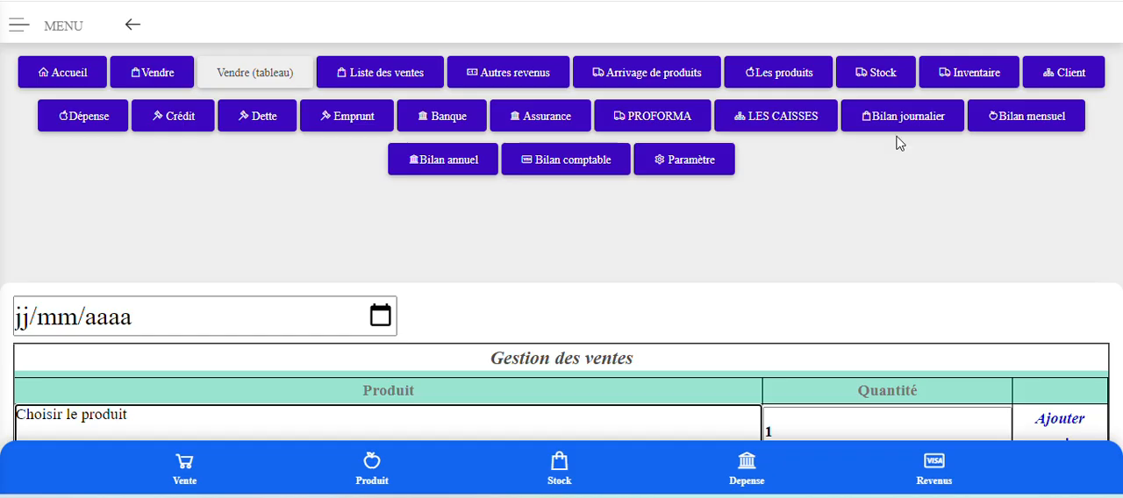
Open the Les produits page and enter "Produit" as the new product's name.
left_click(794, 77)
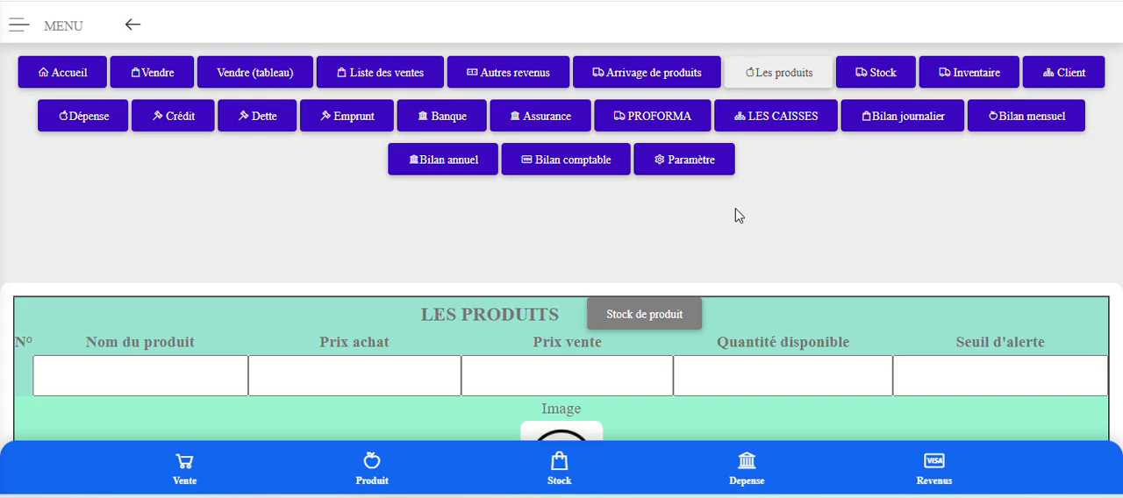
scroll(737, 211, "down", 1)
left_click(152, 303)
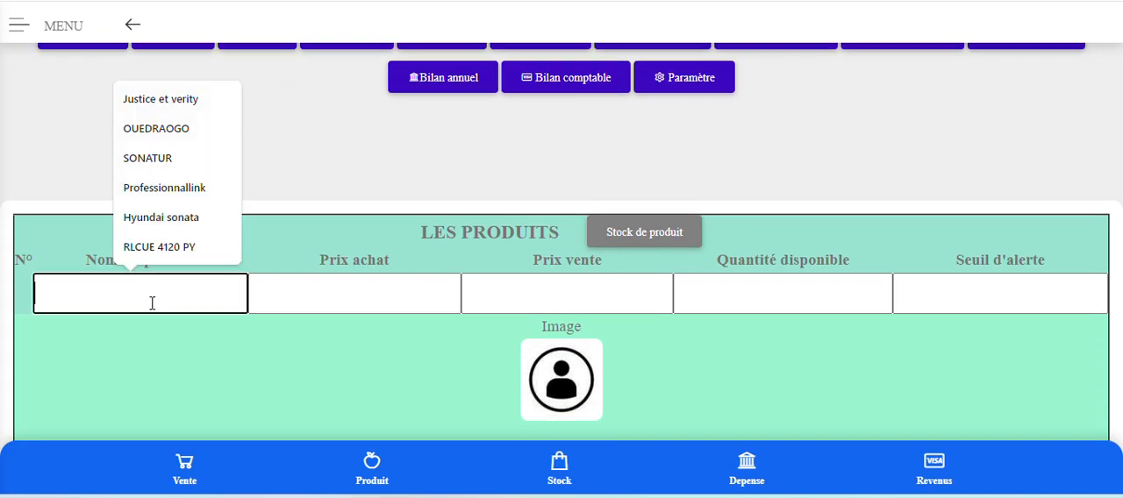
type("Pr")
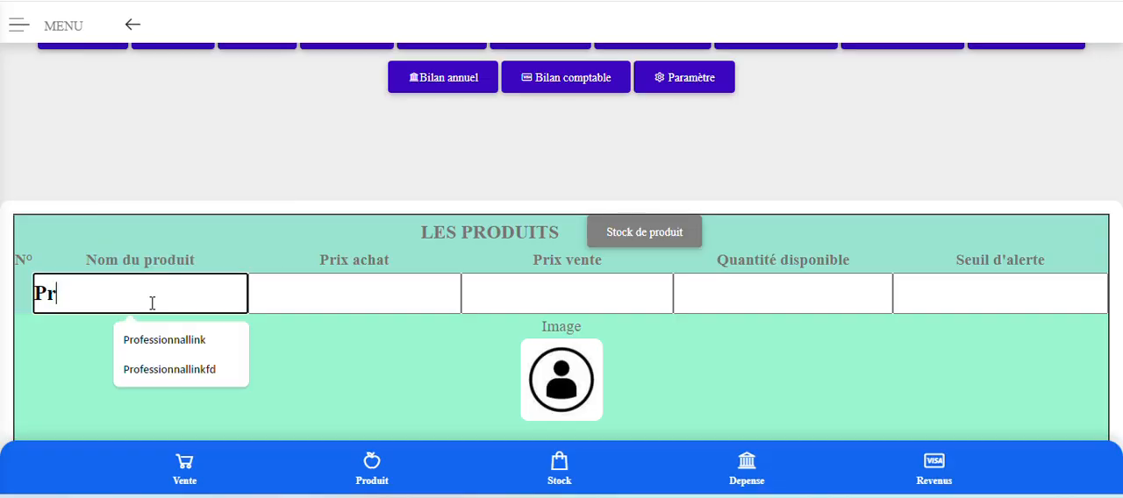
type("oduit")
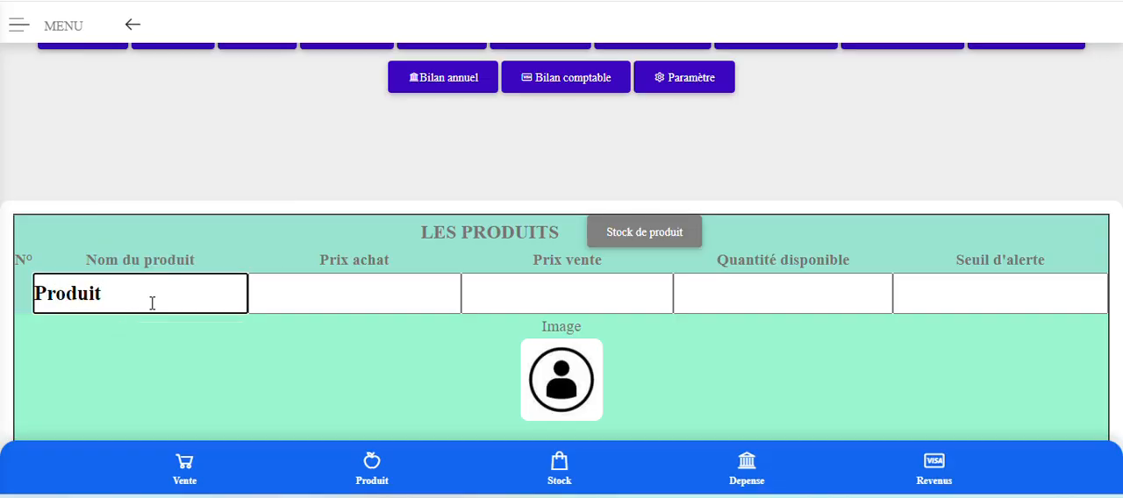
Set the new product's Prix achat to 1500 and its Prix vente to 2000.
left_click(398, 305)
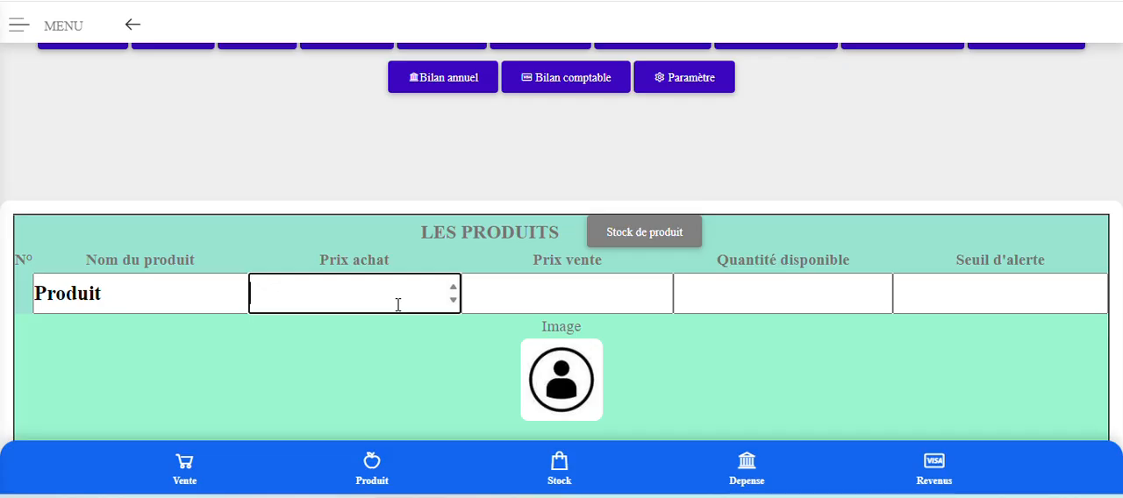
type("1500")
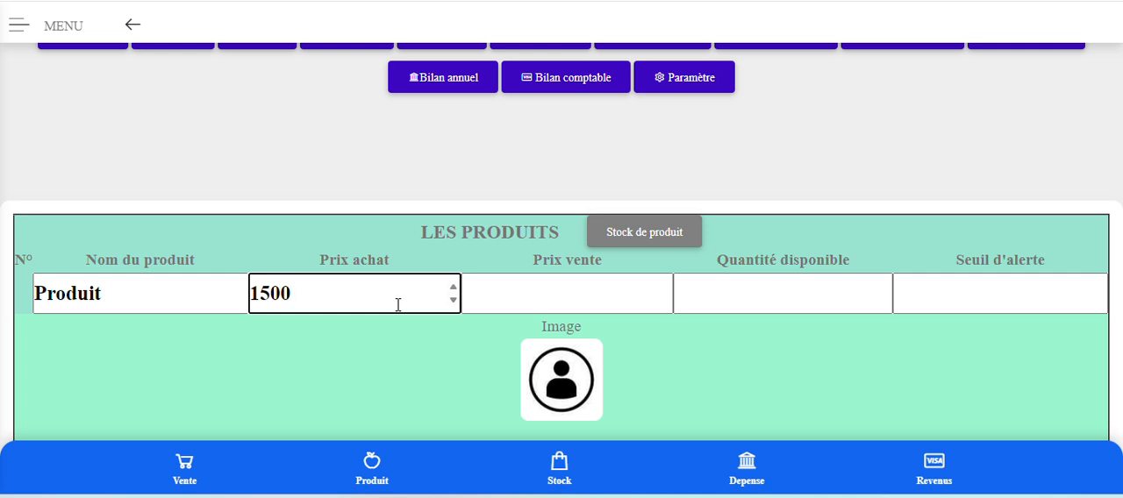
left_click(535, 297)
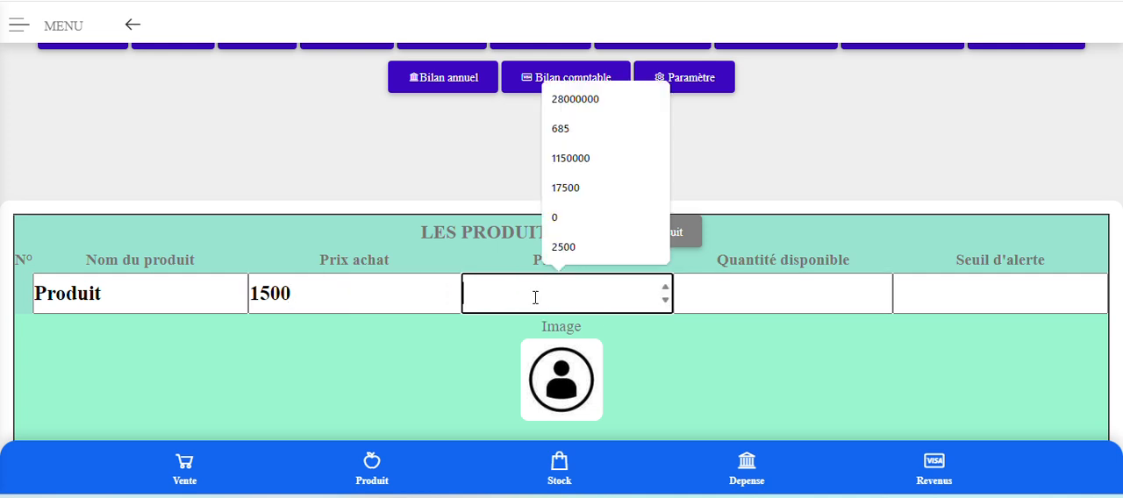
type("2000")
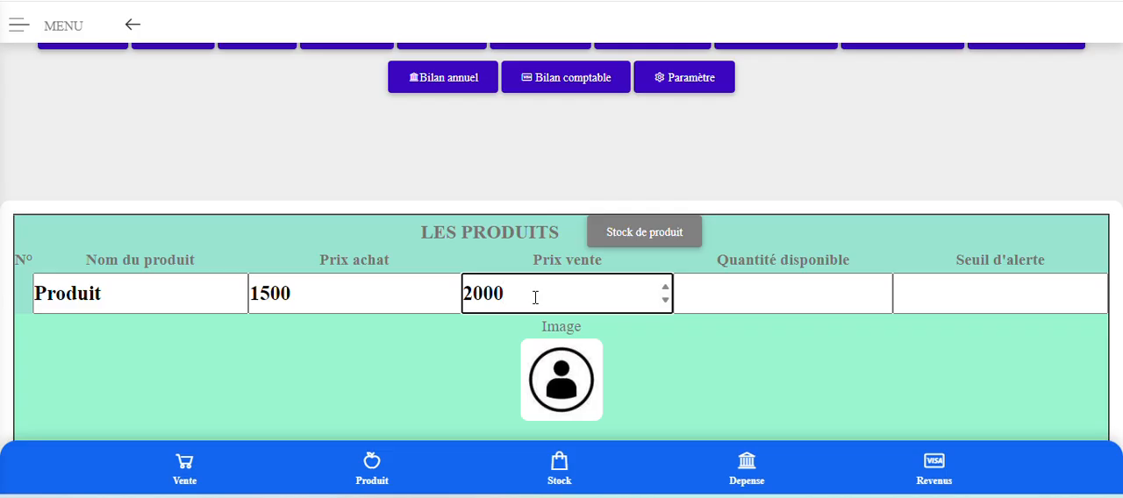
Set the new product's Quantité disponible to 1650 and its Seuil d'alerte to 25.
left_click(772, 299)
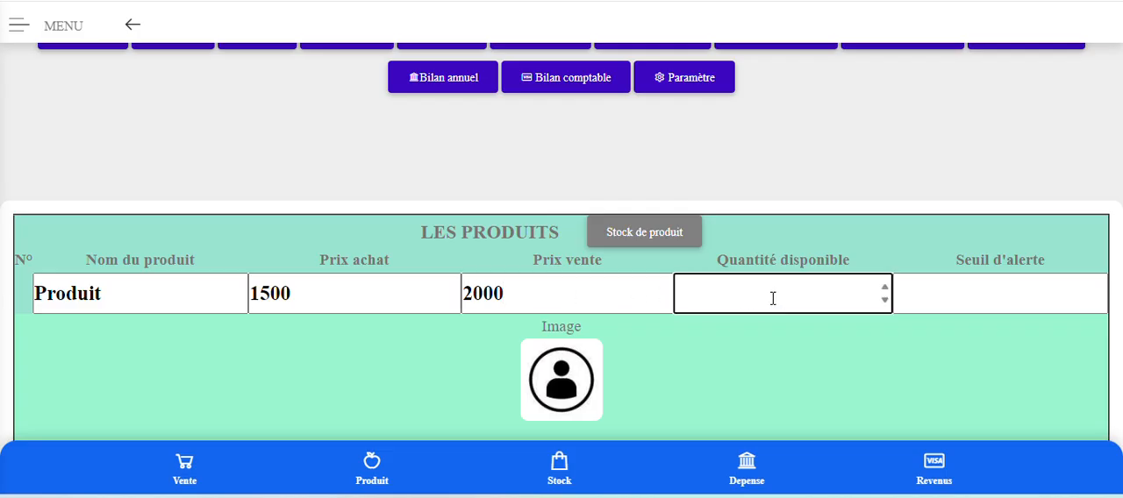
type("1650")
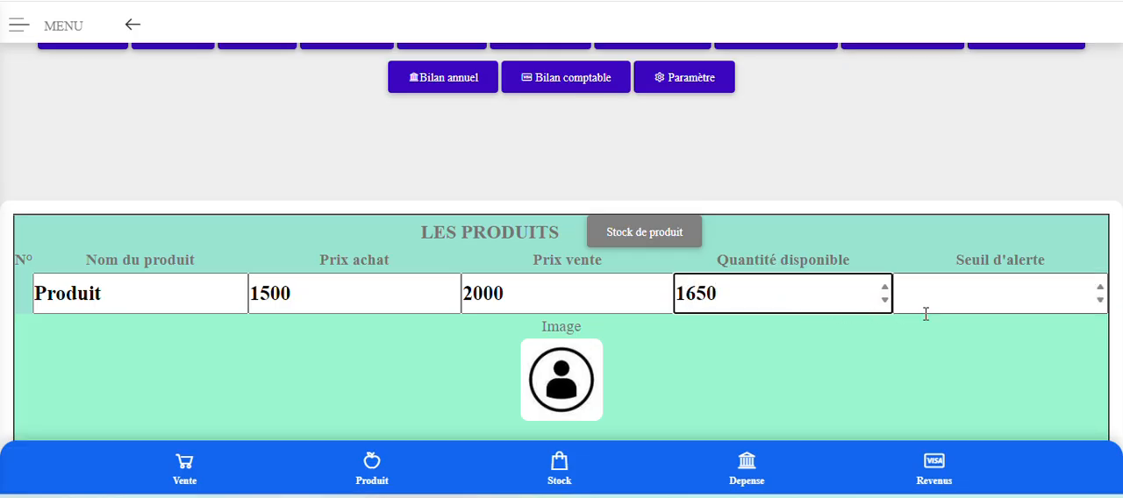
left_click(953, 297)
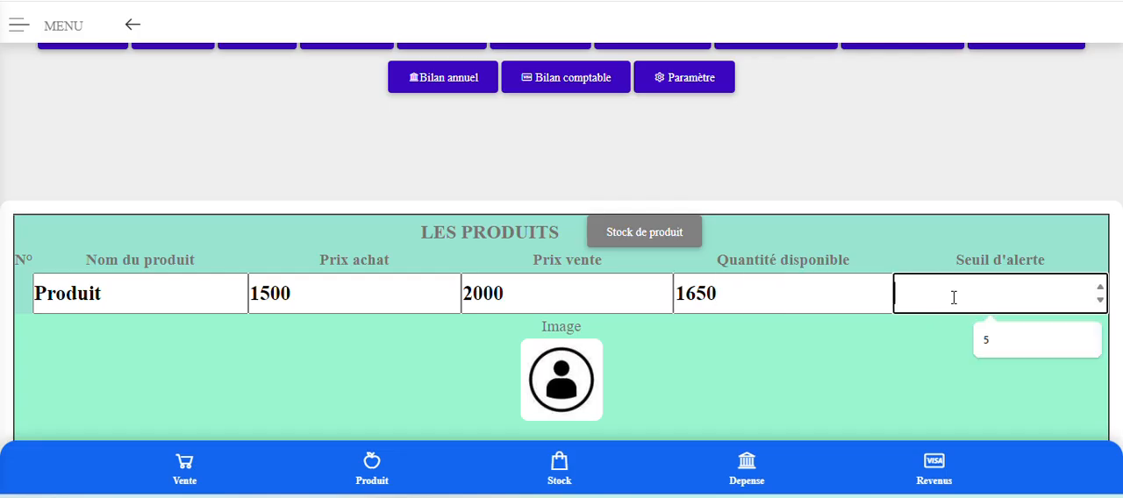
type("25")
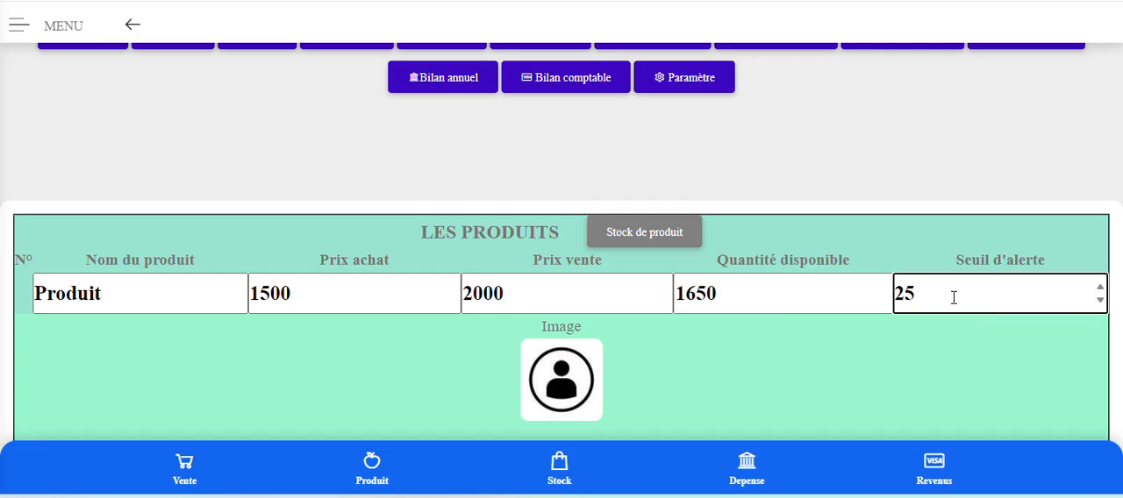
Attach the image logo-pharmacie from the Bureau folder and add the product to the list.
scroll(894, 342, "down", 2)
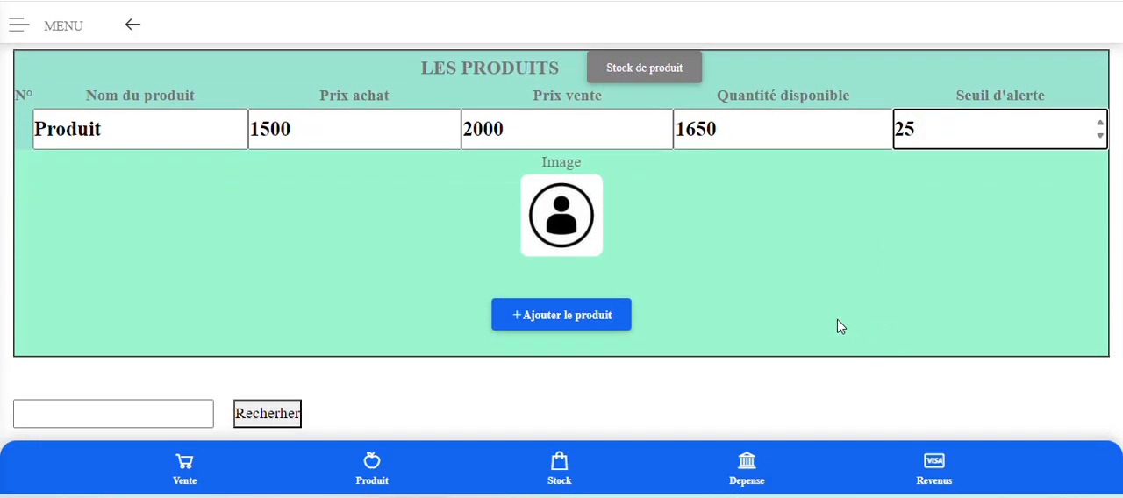
left_click(565, 242)
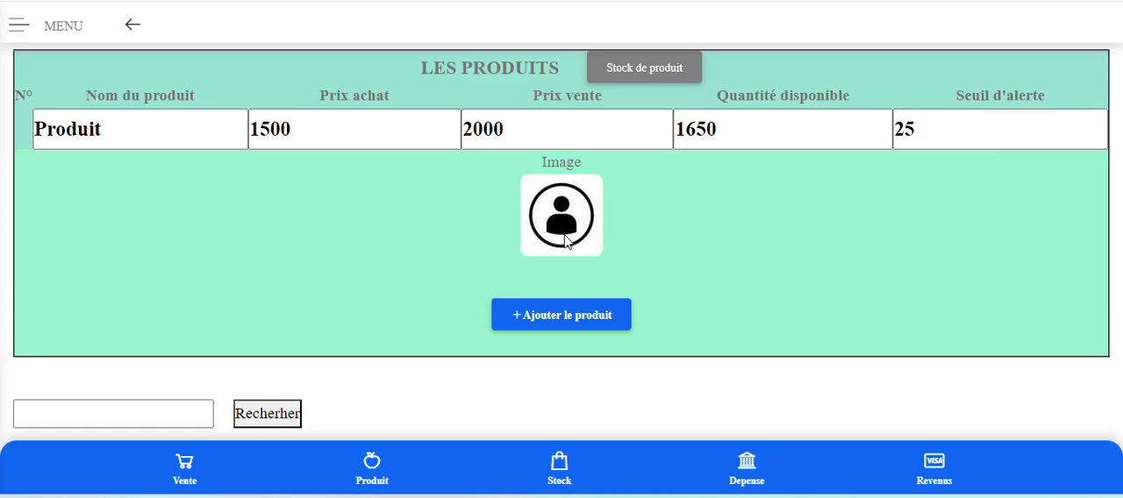
scroll(677, 302, "down", 2)
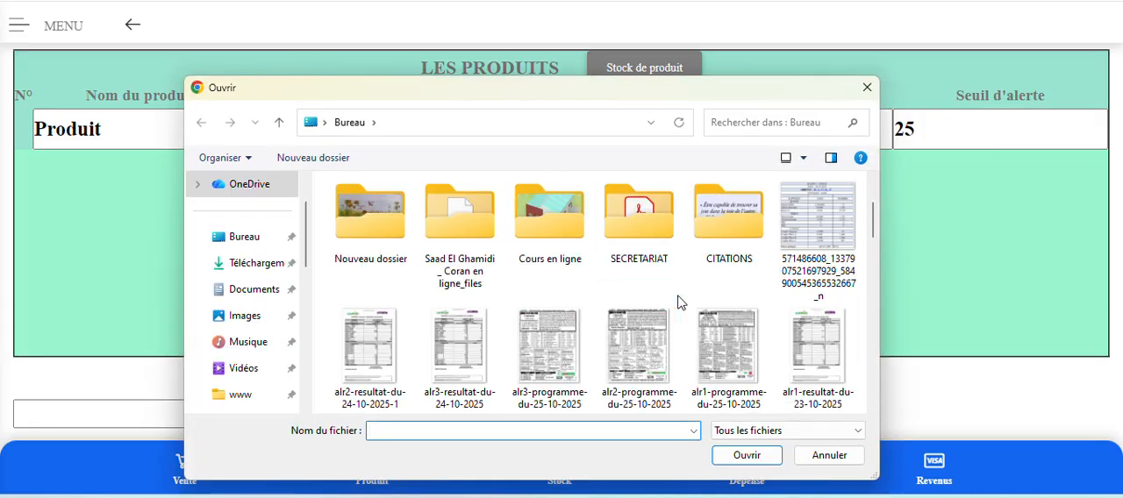
scroll(678, 303, "down", 5)
left_click(820, 211)
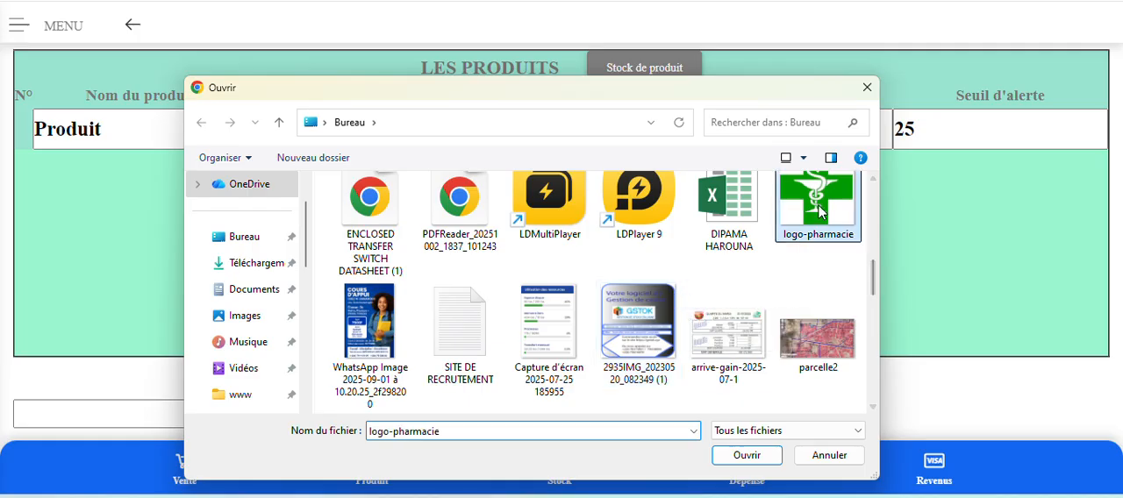
double_click(820, 211)
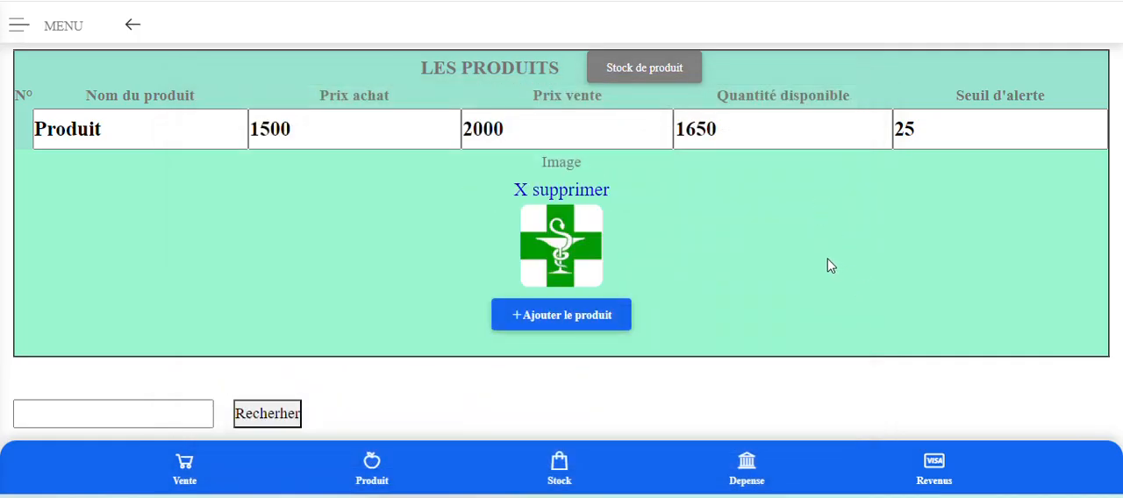
left_click(559, 325)
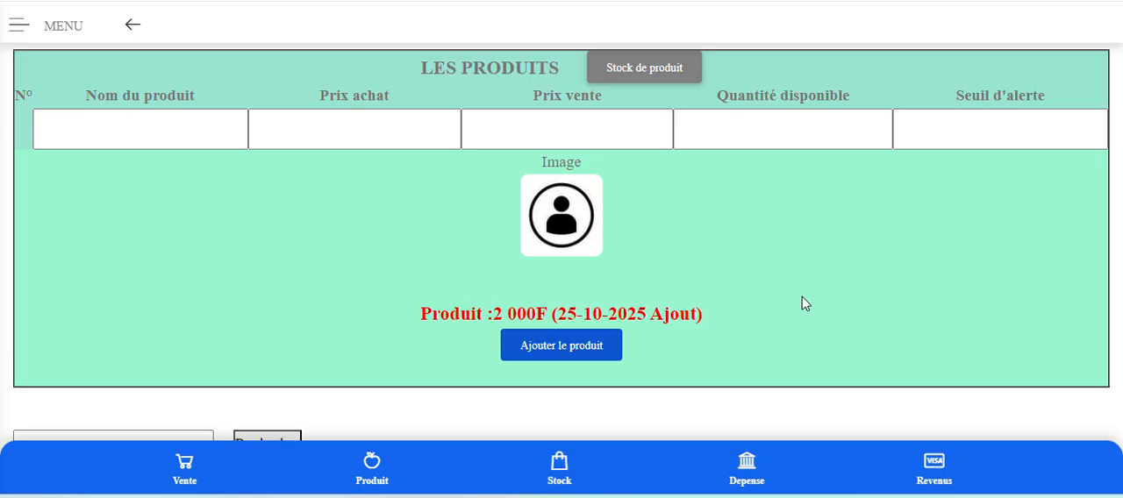
Check the added product in the list and enter "Produit 2" as the name of a second product.
scroll(807, 307, "down", 4)
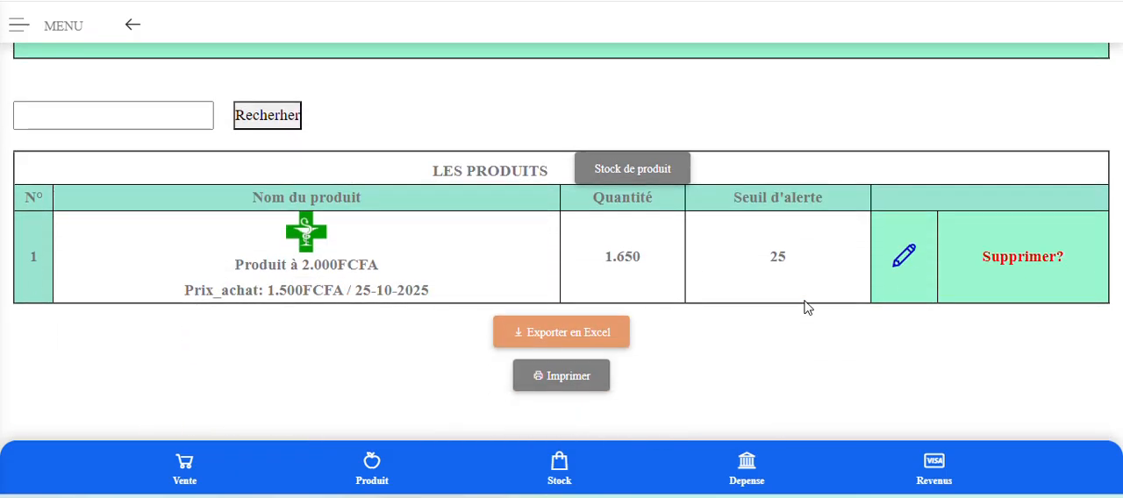
scroll(807, 307, "up", 1)
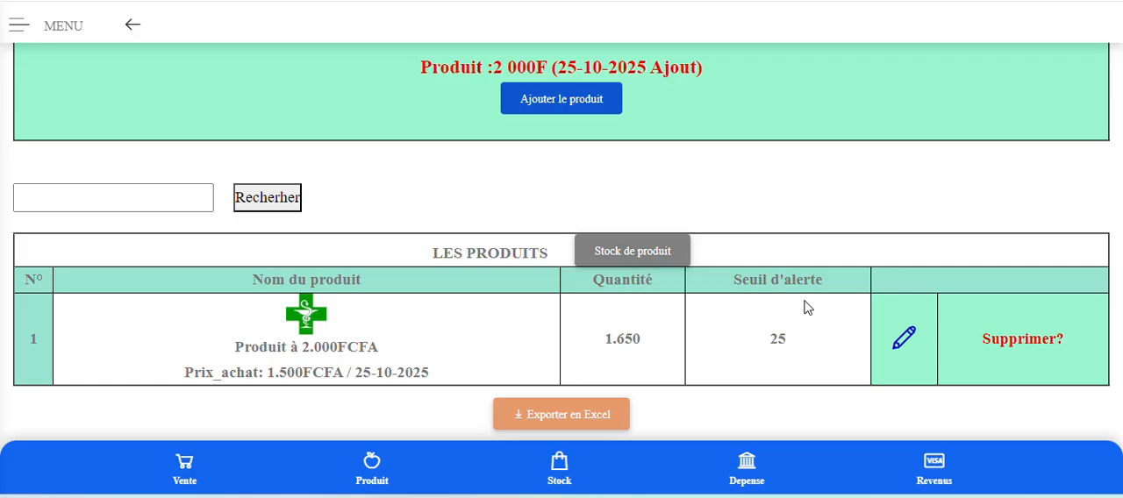
scroll(807, 307, "down", 1)
scroll(807, 307, "up", 4)
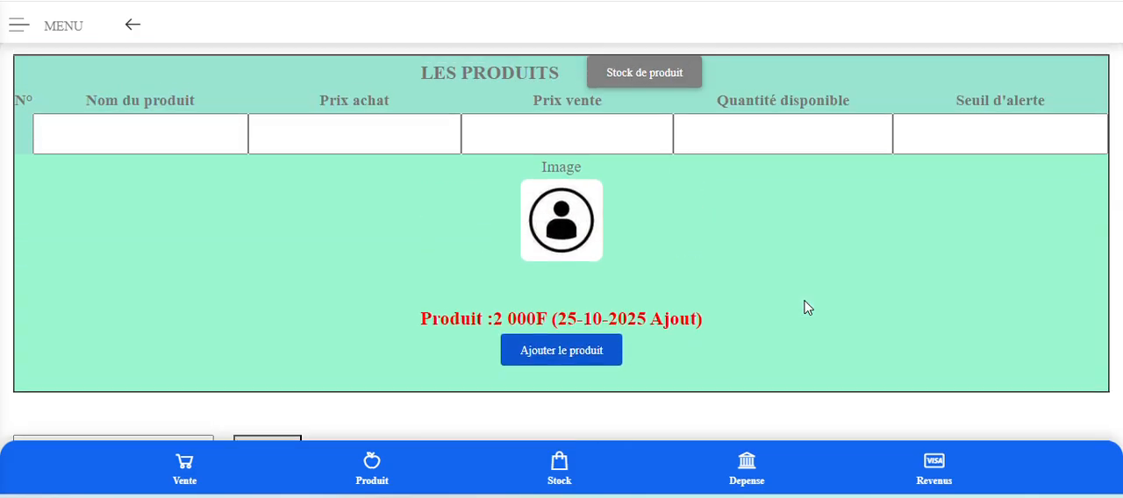
scroll(806, 307, "up", 2)
scroll(714, 308, "down", 2)
left_click(109, 125)
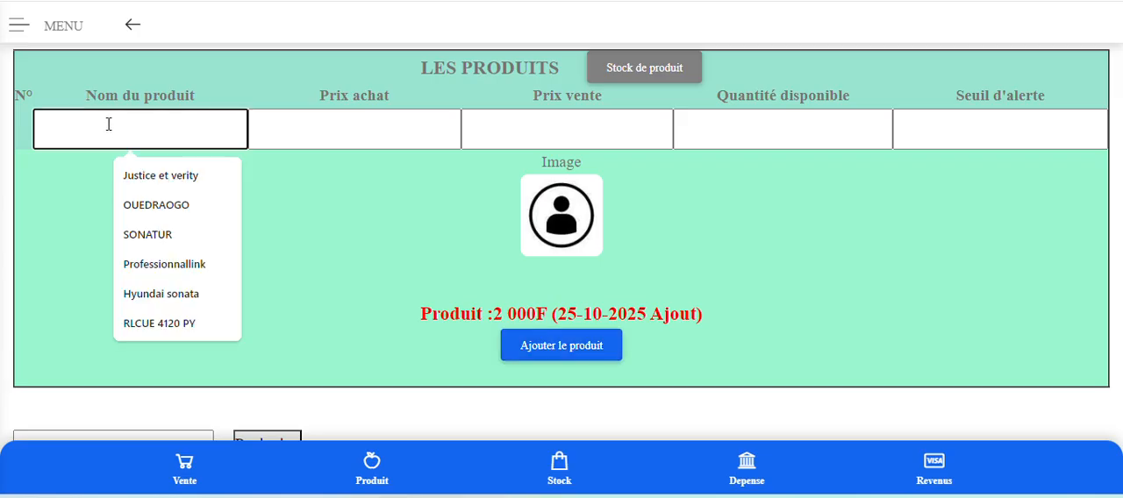
type("Prod")
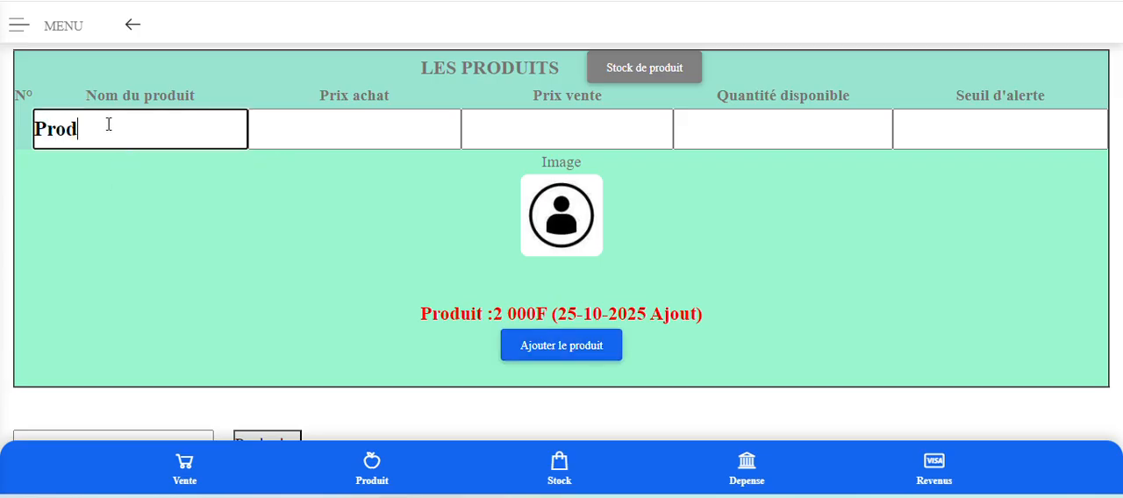
type("uit 2")
Set Produit 2's Prix achat to 19000 and its Prix vente to 22000.
left_click(283, 125)
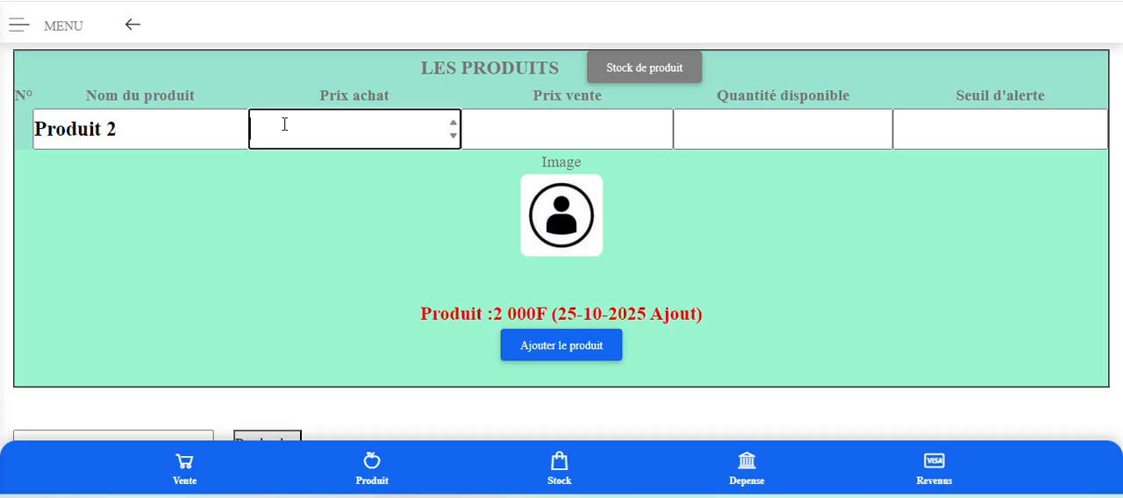
type("19000")
left_click(578, 137)
type("3")
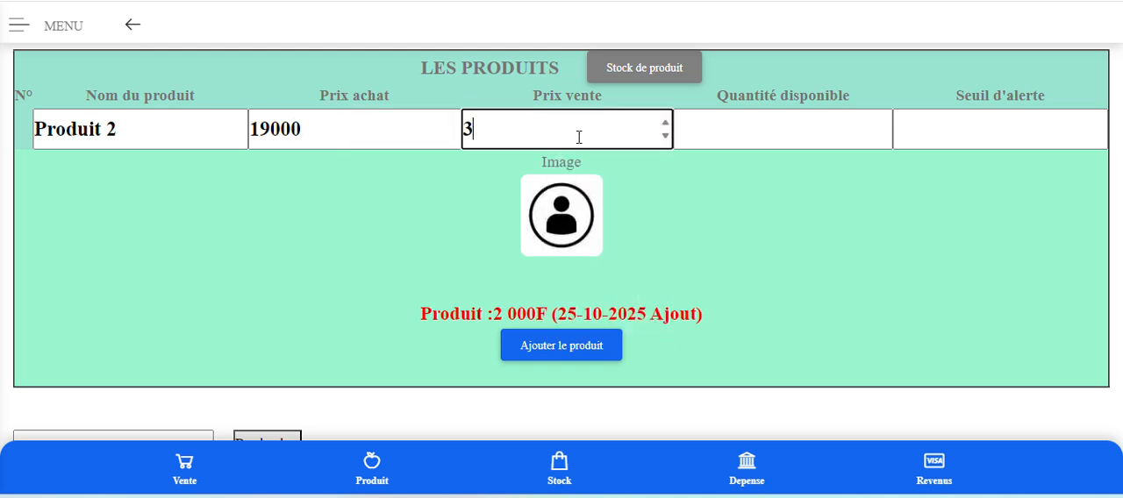
key("BackSpace")
type("22")
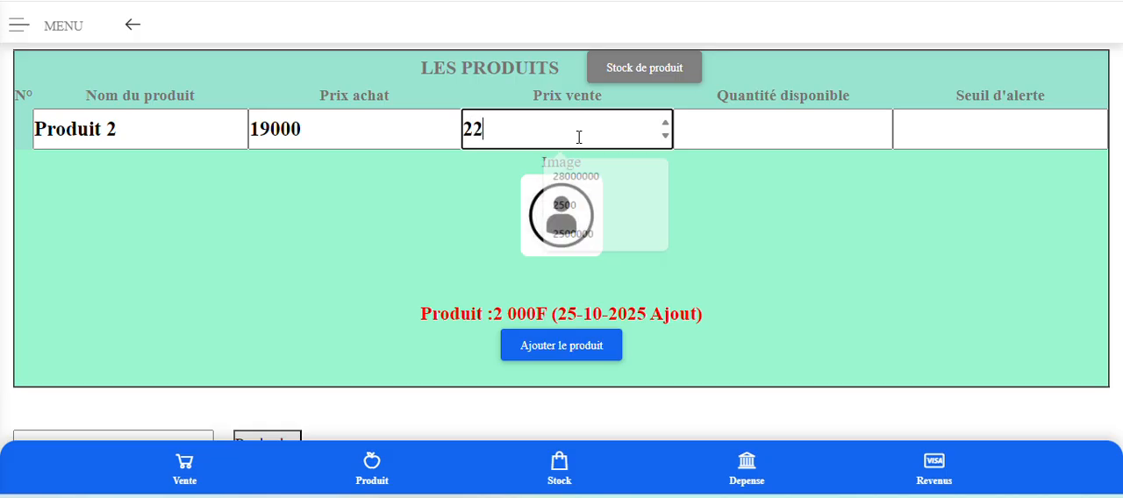
type("000")
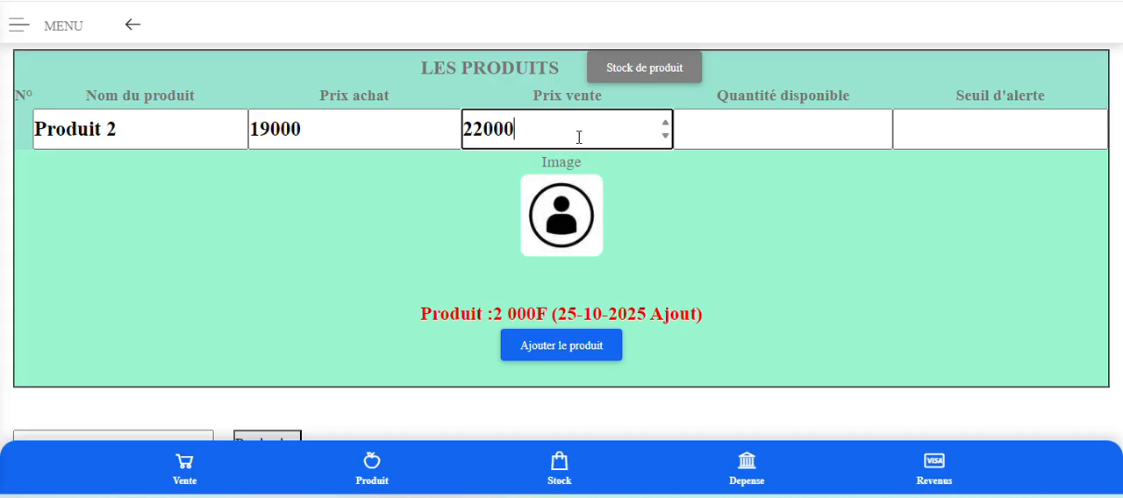
Set Produit 2's Quantité disponible to 165 and Seuil d'alerte to 5, and add it without an image.
left_click(763, 135)
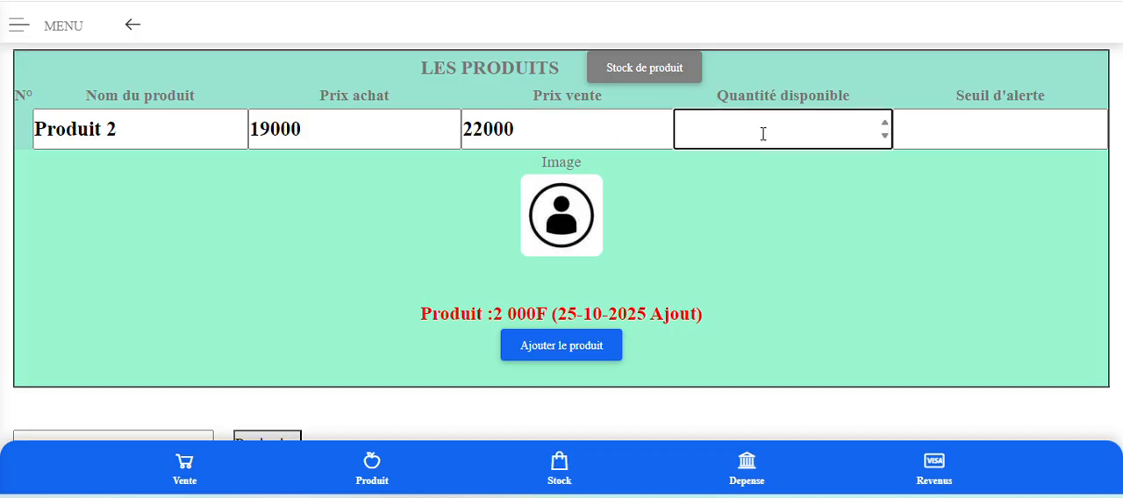
type("165")
left_click(935, 129)
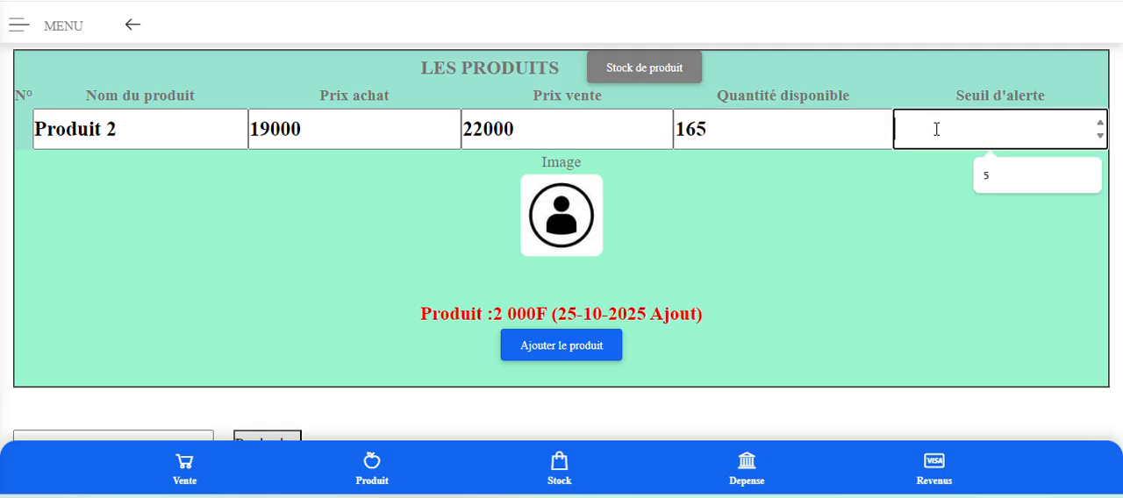
type("5")
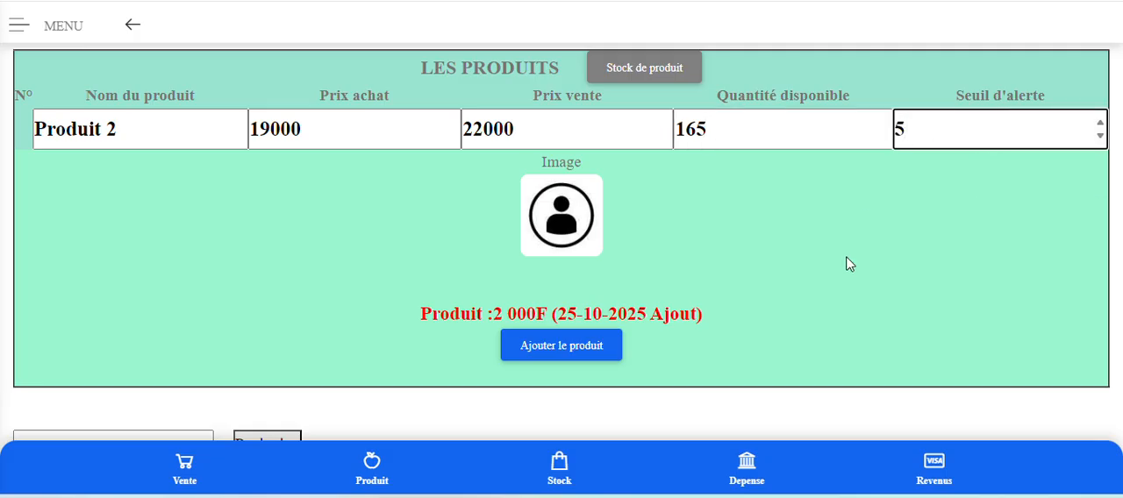
left_click(564, 349)
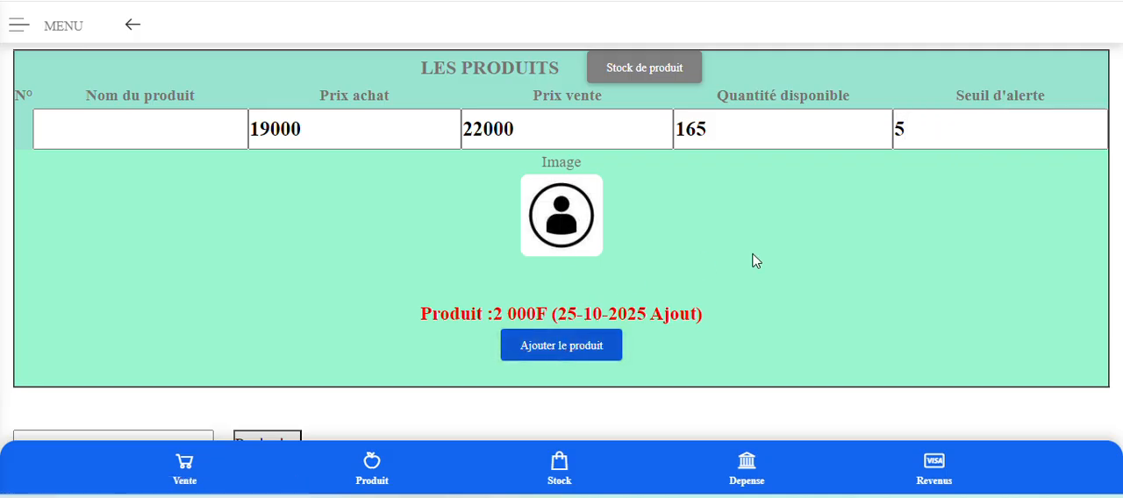
Review the names, prices, quantities and alert thresholds of both products in the LES PRODUITS list.
scroll(752, 261, "down", 3)
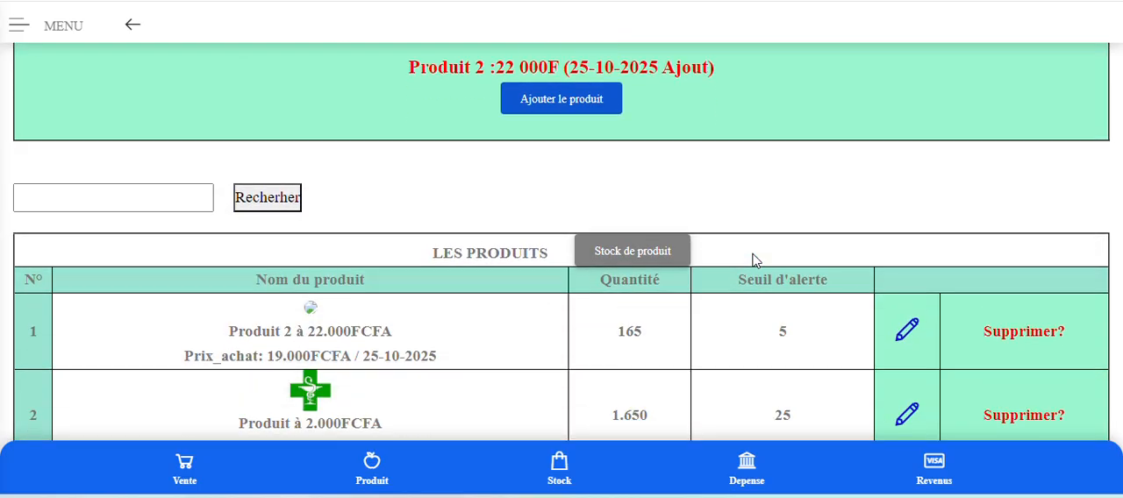
scroll(752, 261, "down", 1)
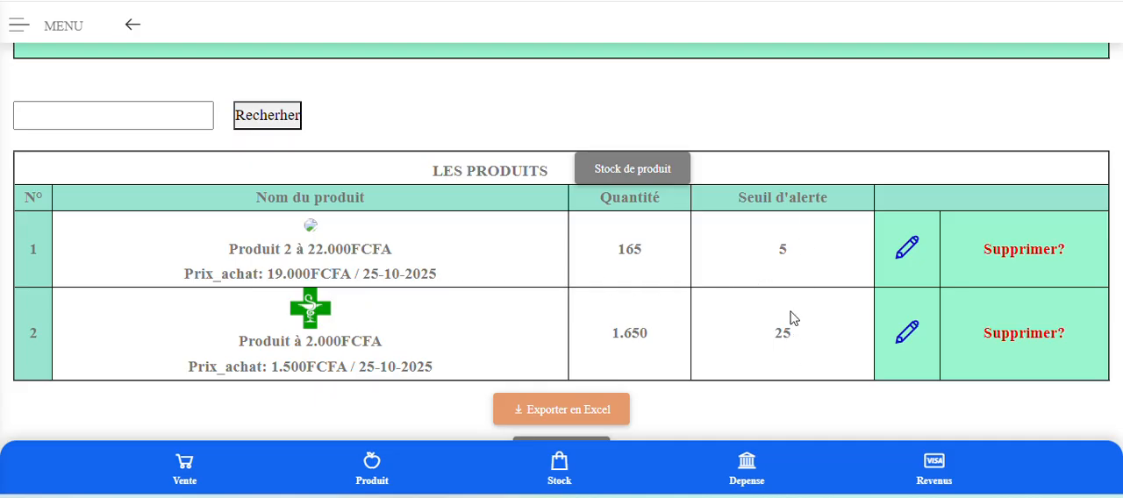
scroll(790, 318, "down", 1)
scroll(790, 318, "up", 10)
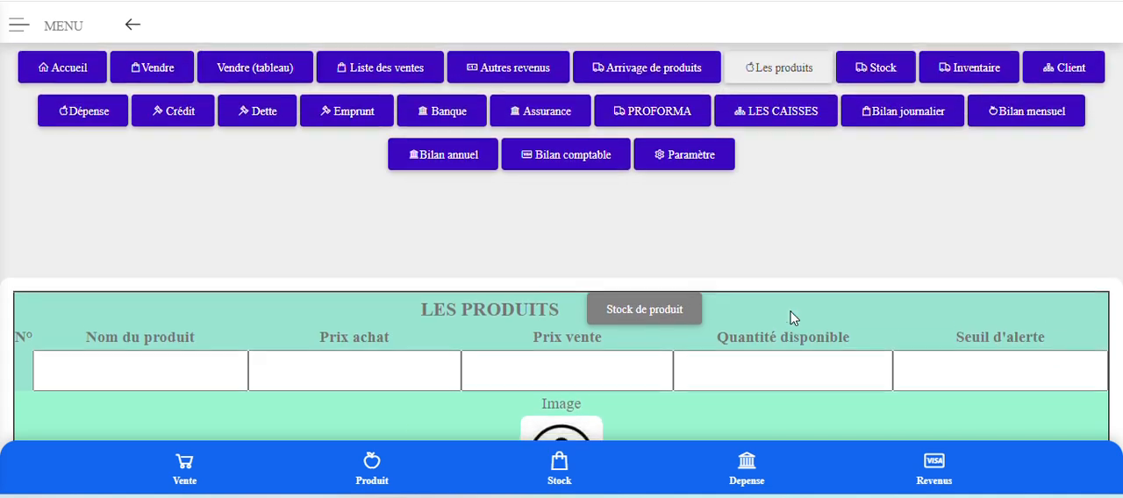
scroll(790, 317, "down", 2)
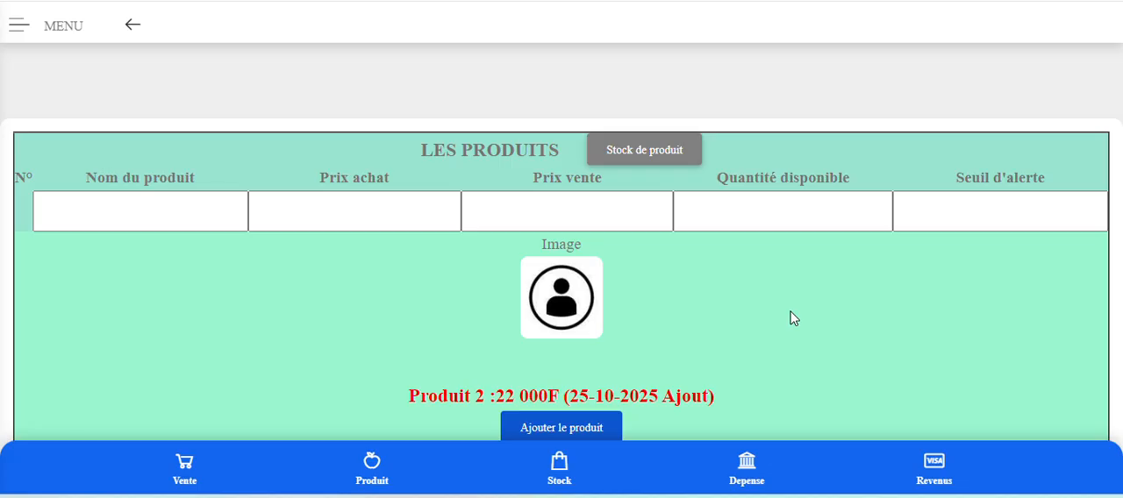
Open the Stock page and examine each product's quantity, purchase value, sale value and margin in the current stock table.
scroll(956, 301, "up", 3)
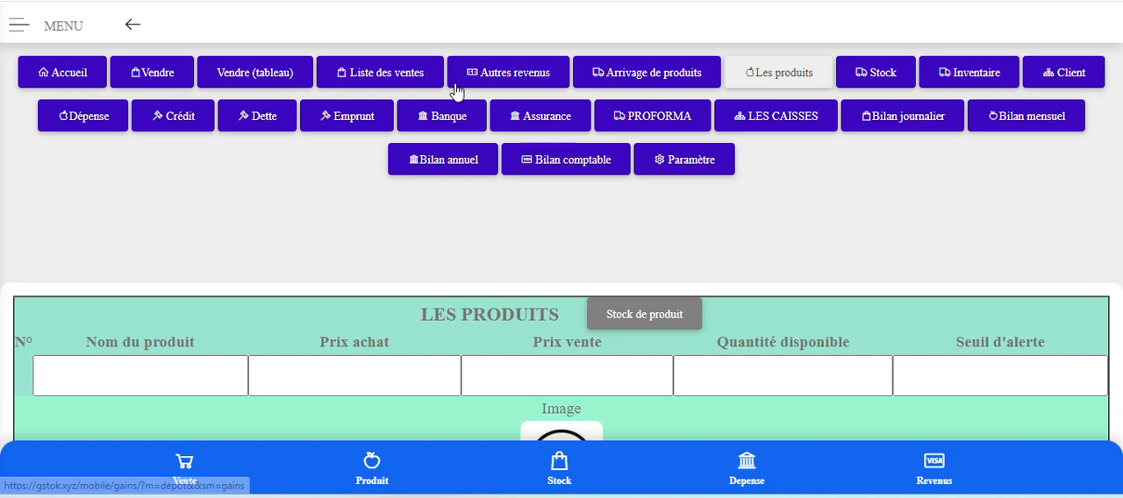
scroll(479, 177, "down", 1)
scroll(478, 177, "down", 6)
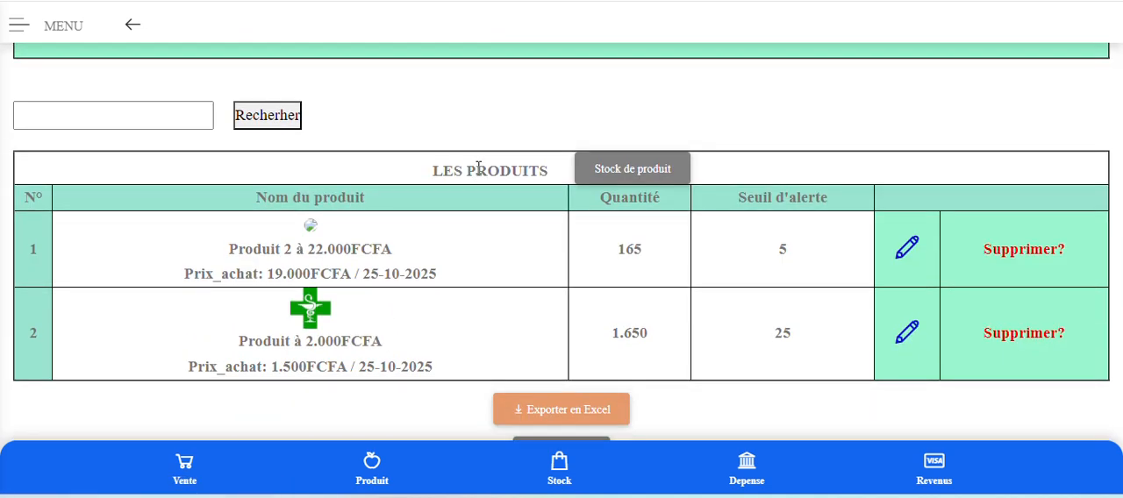
scroll(479, 169, "up", 7)
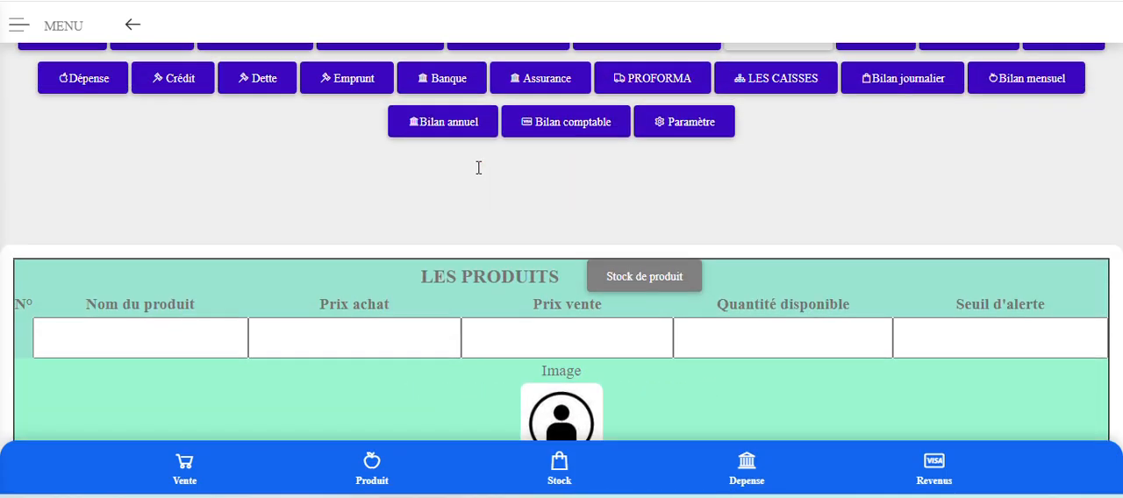
scroll(479, 168, "up", 1)
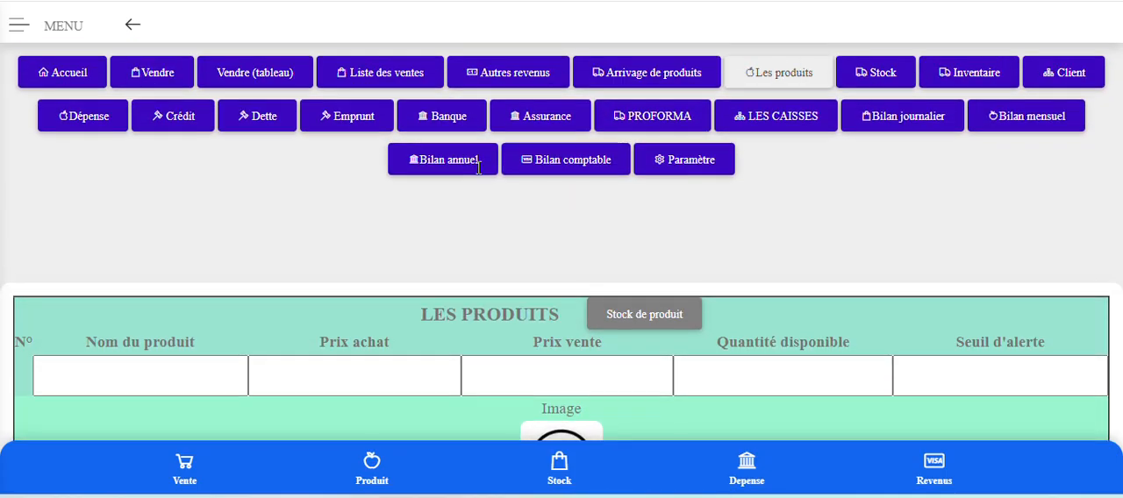
left_click(885, 76)
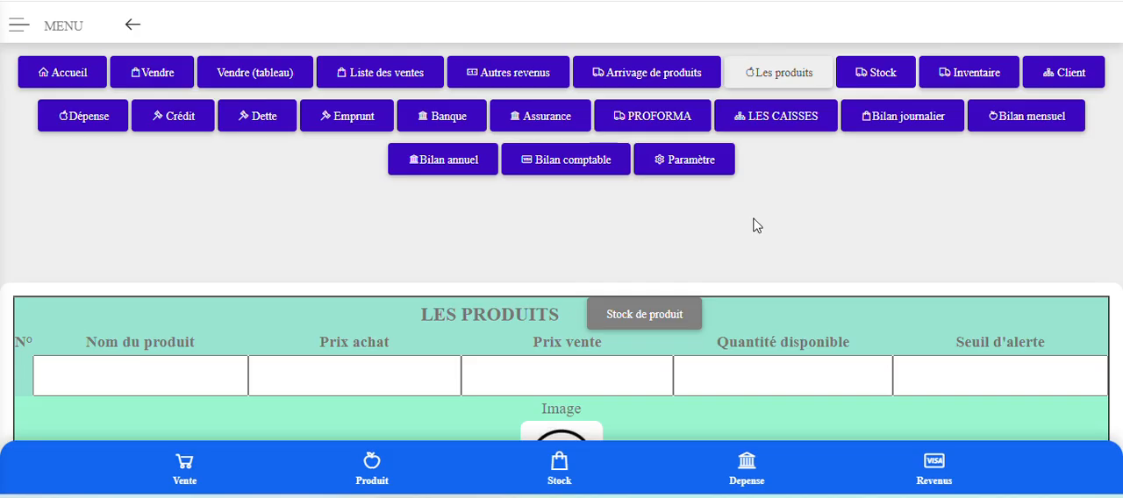
left_click(546, 1)
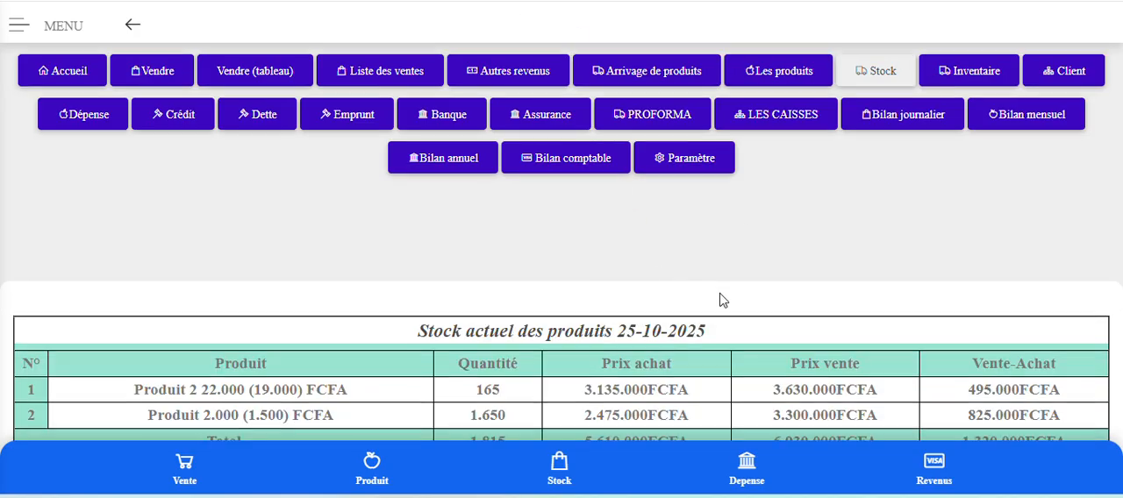
scroll(720, 298, "down", 2)
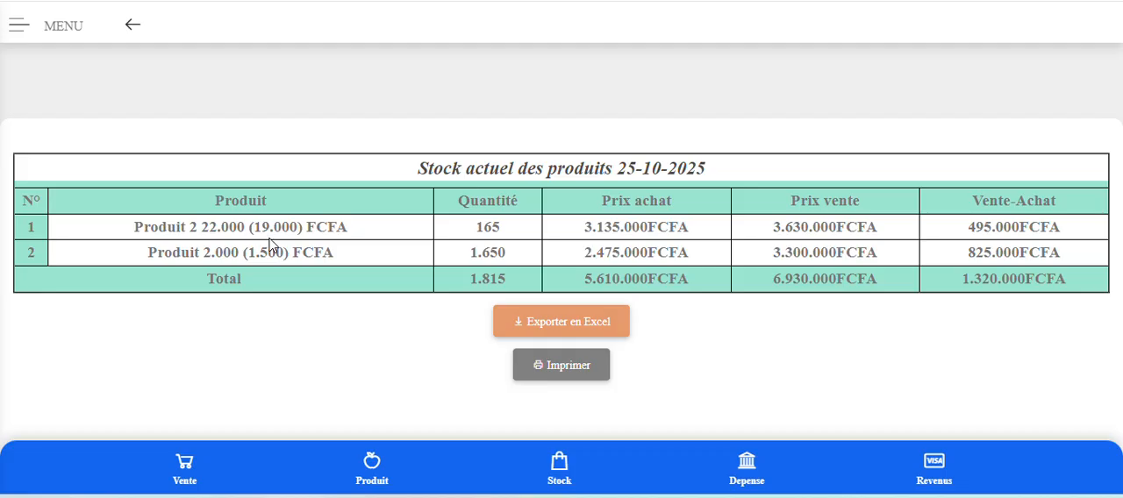
double_click(488, 227)
left_click(640, 219)
Open the Arrivage de produits page and set the Date d'arrivage to 23/10/2025.
scroll(908, 302, "up", 2)
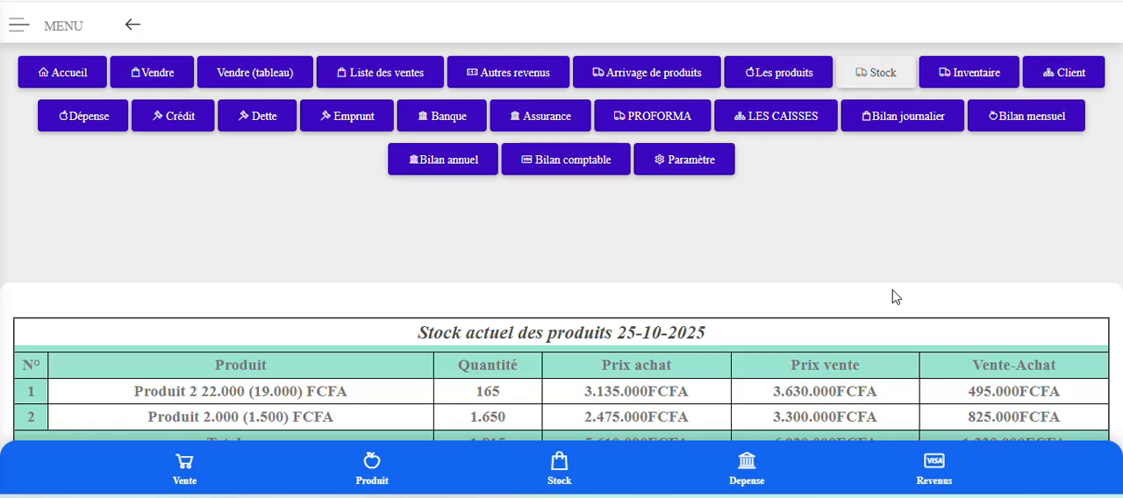
left_click(663, 74)
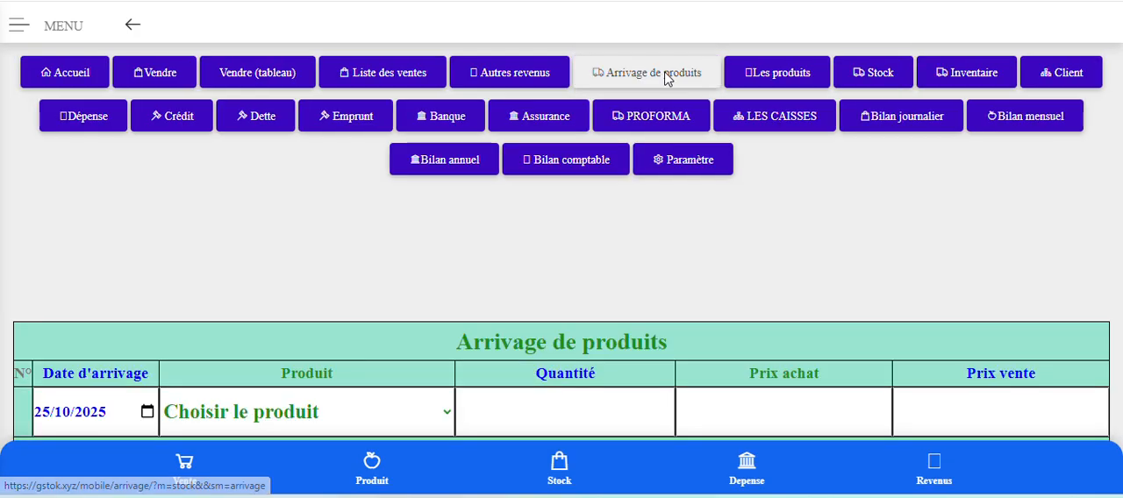
scroll(382, 322, "down", 1)
scroll(381, 321, "down", 3)
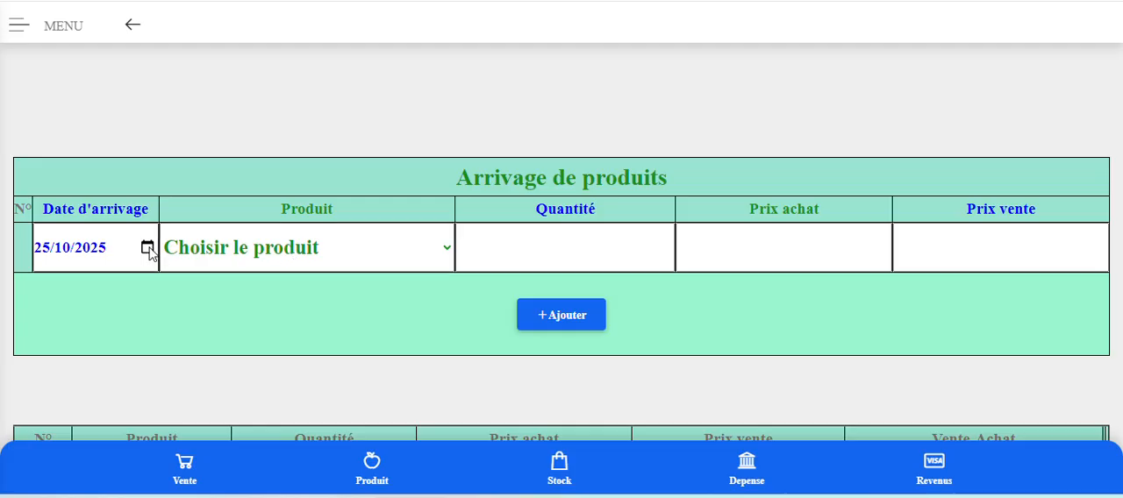
left_click(147, 249)
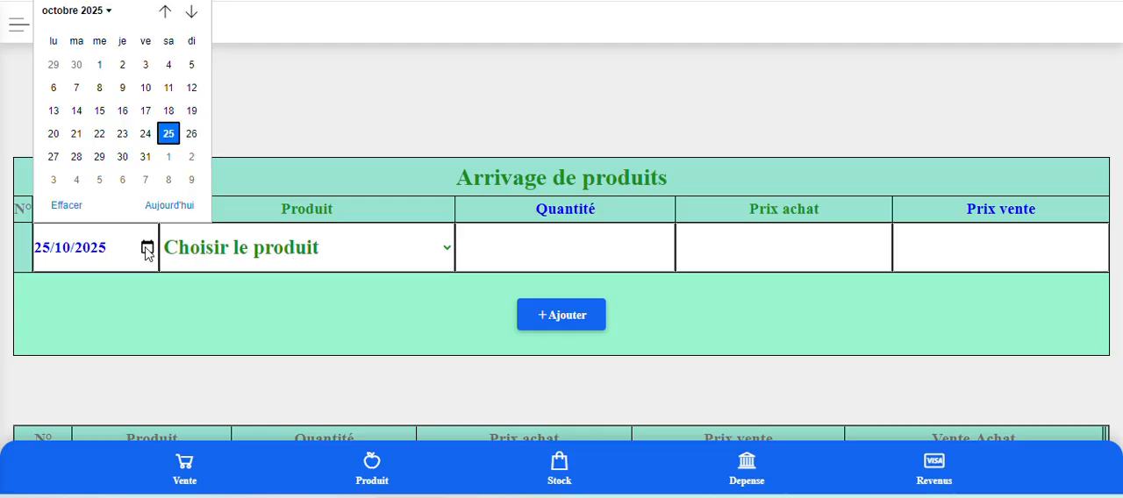
left_click(126, 144)
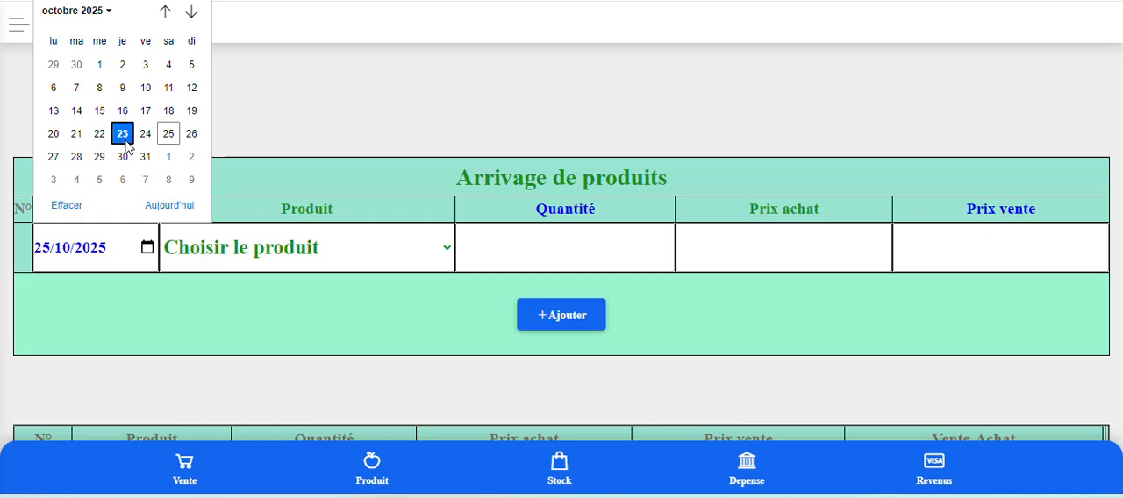
left_click(273, 263)
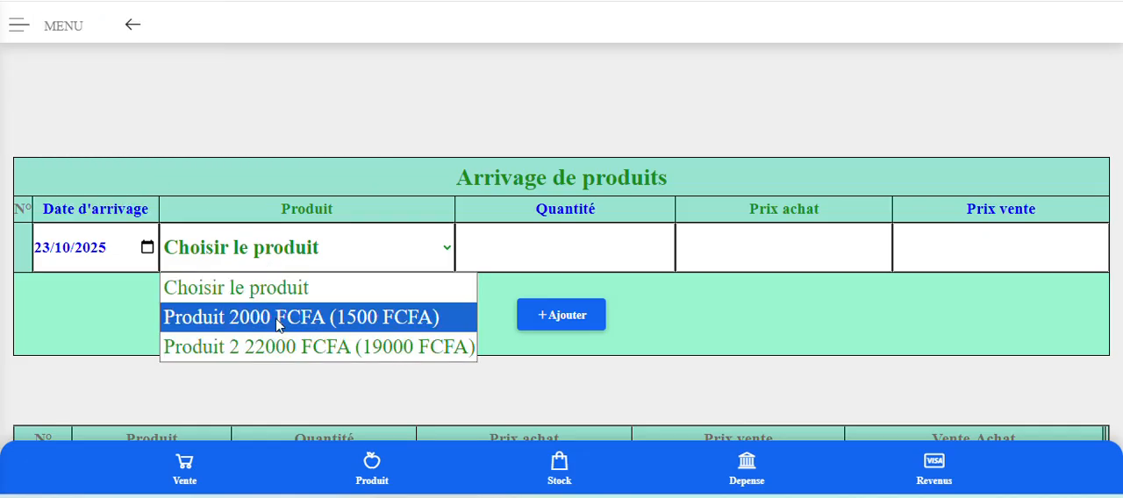
scroll(314, 185, "down", 1)
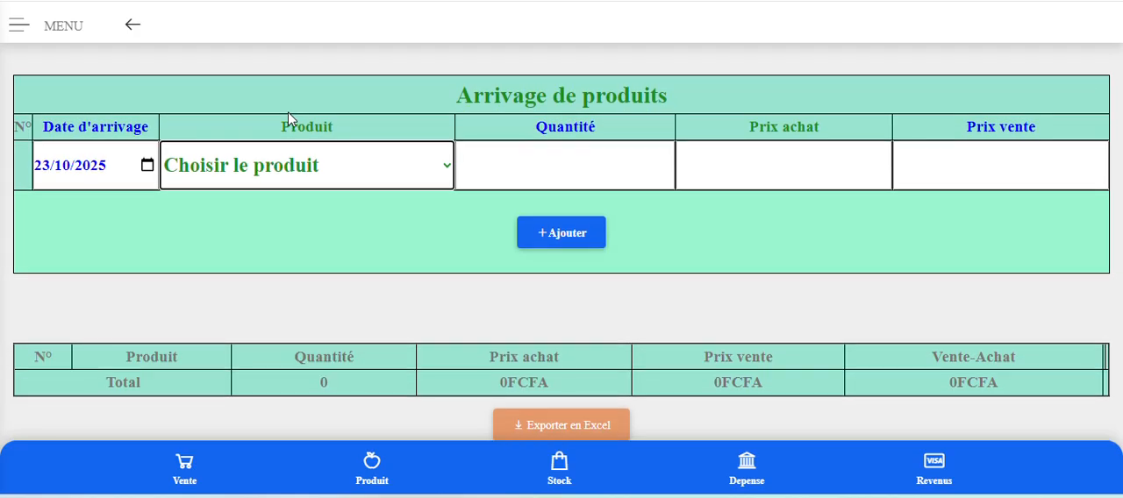
left_click(147, 166)
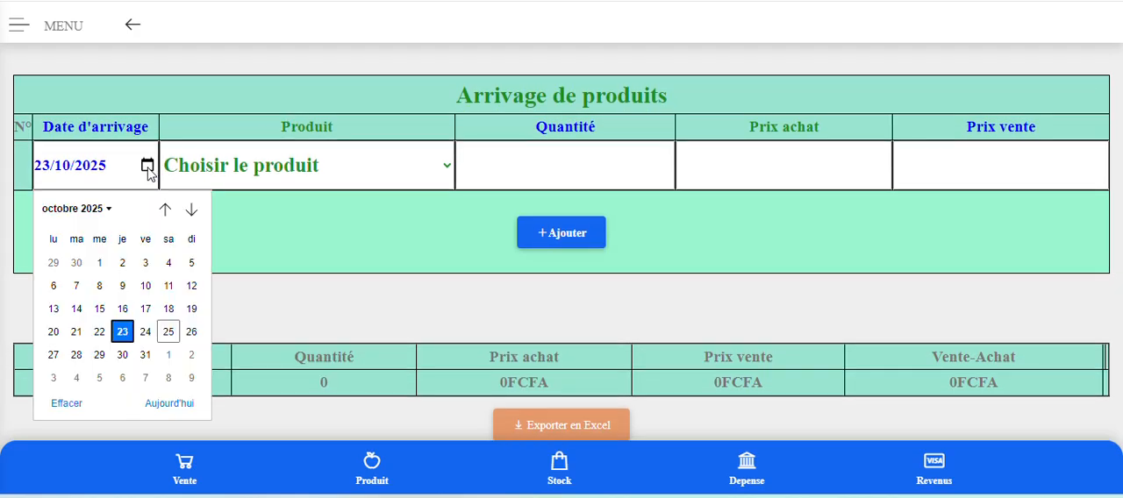
left_click(123, 332)
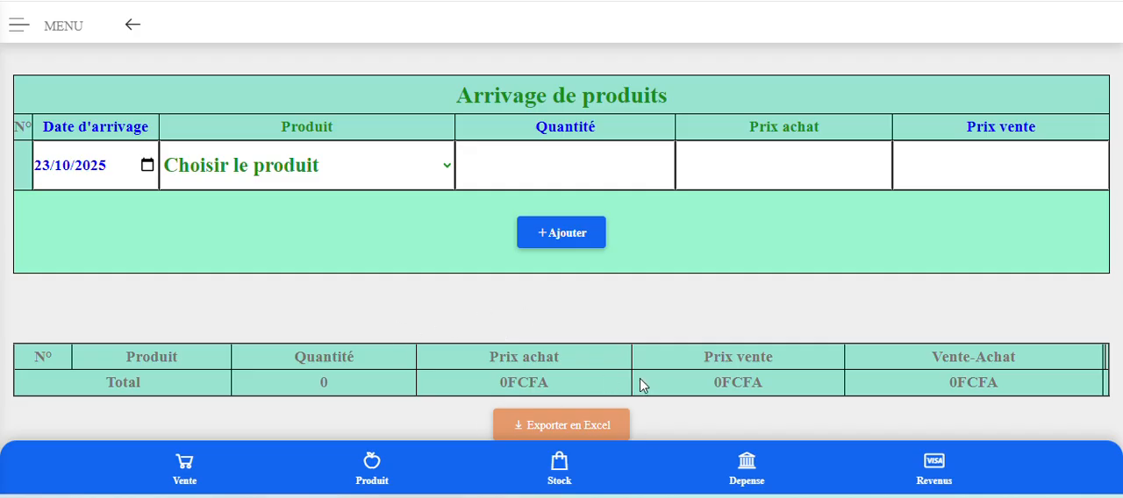
Choose the first product, Produit, for the arrival and set its Quantité to 50.
left_click(370, 174)
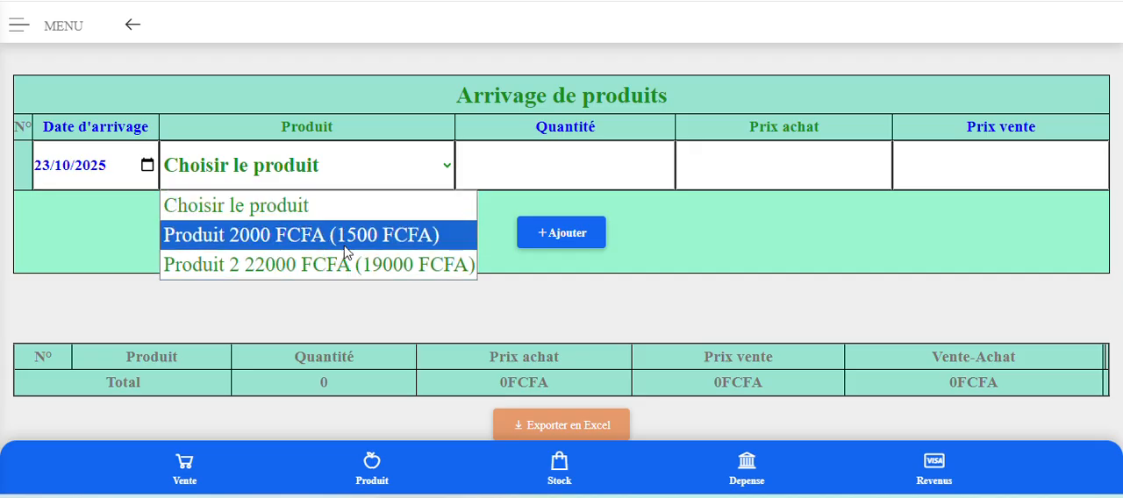
left_click(325, 235)
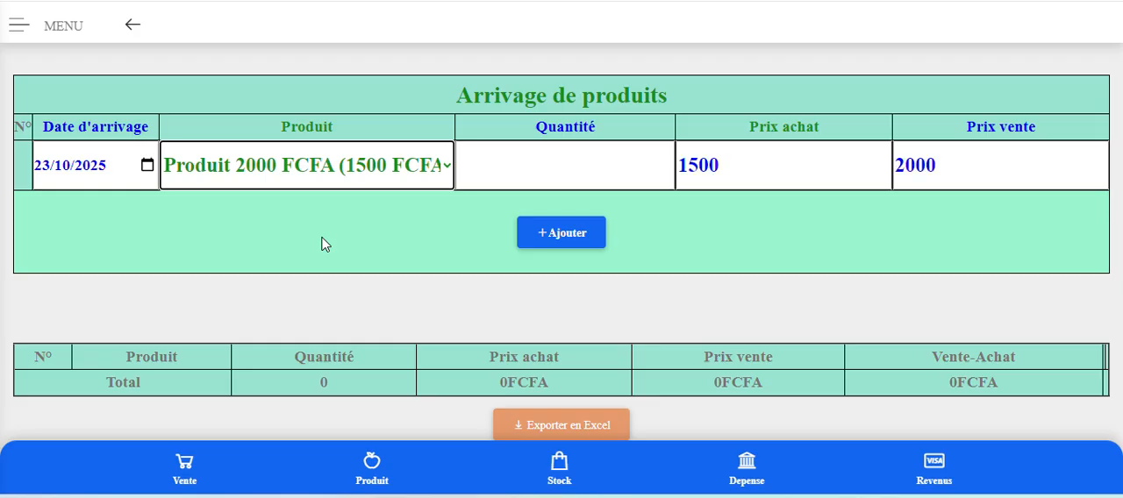
left_click(559, 171)
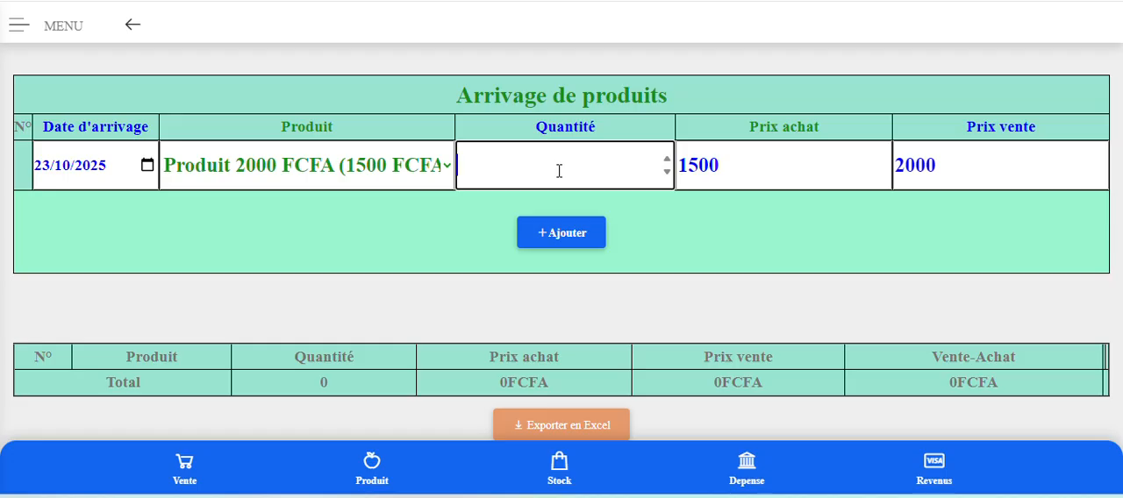
type("50")
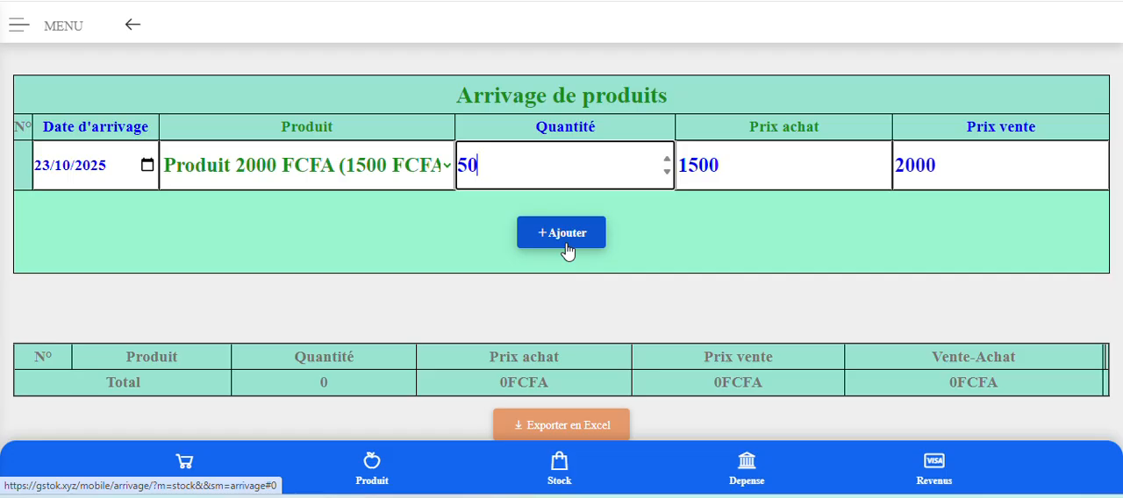
Set the arrival's Prix achat to 1400 and Prix vente to 1900, and add it.
left_click(701, 169)
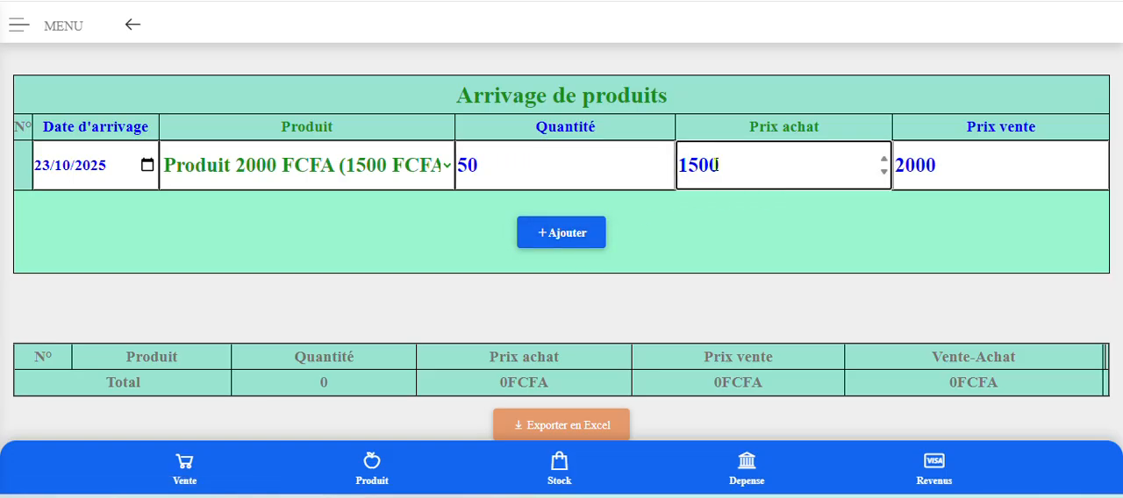
left_click_drag(702, 167, 691, 167)
type("4")
left_click(895, 168)
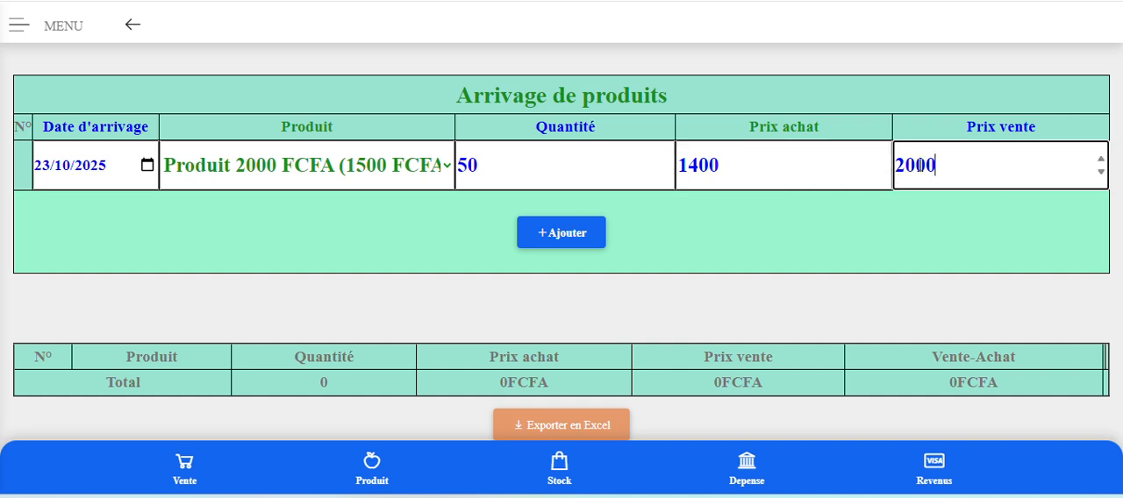
left_click_drag(895, 167, 913, 165)
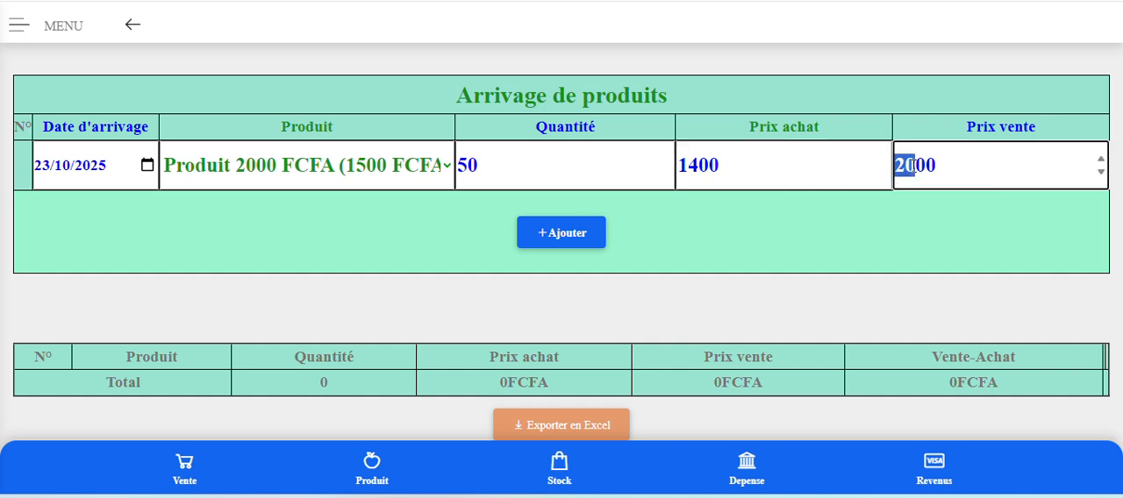
type("19")
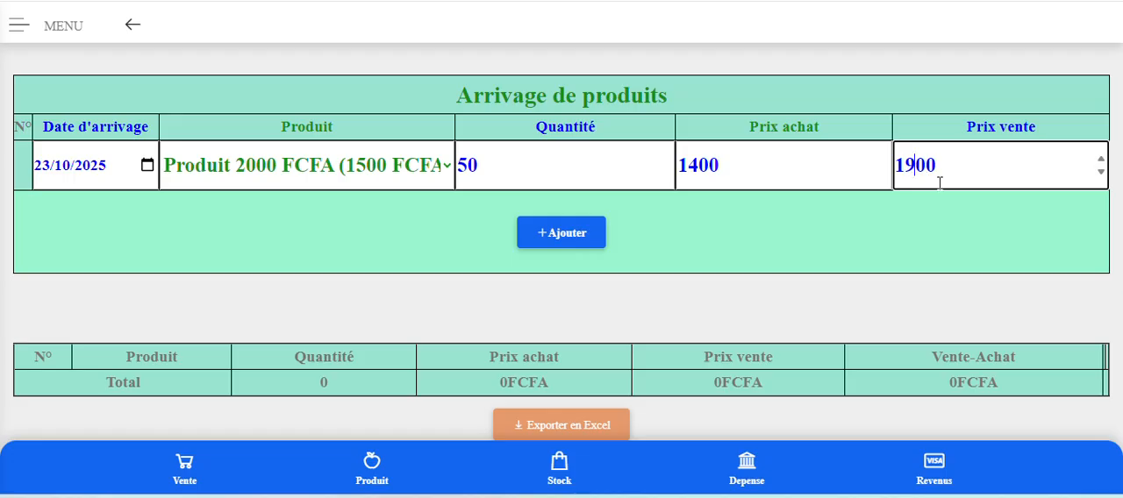
left_click(621, 183)
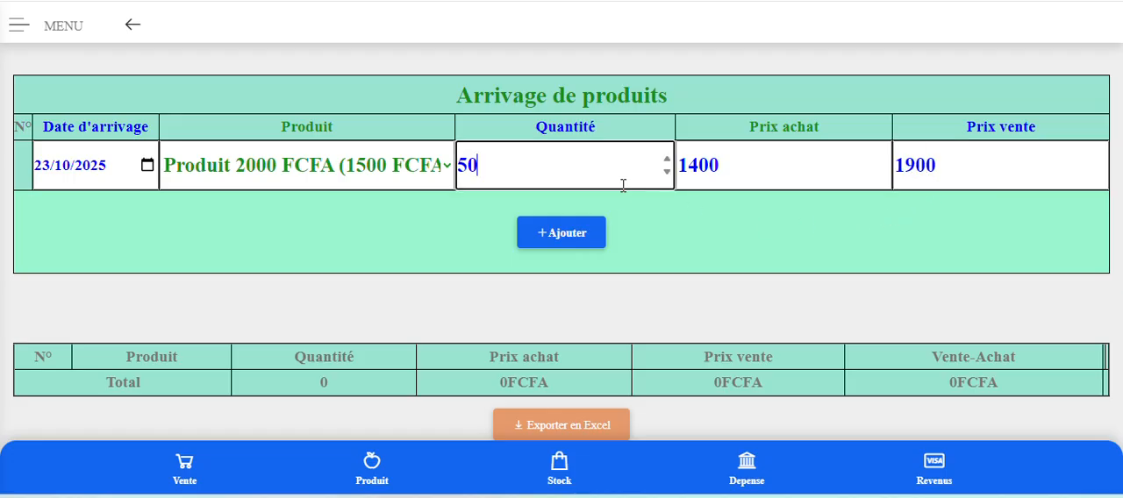
left_click(562, 242)
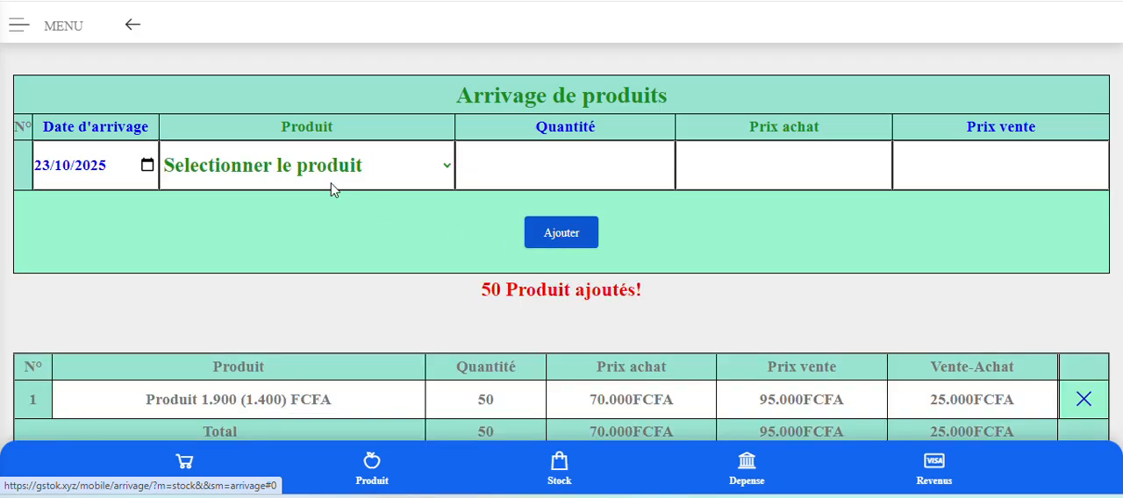
Add an arrival of Produit 2 with a Quantité of 15, keeping the prefilled prices, and check the arrivals table.
left_click(292, 168)
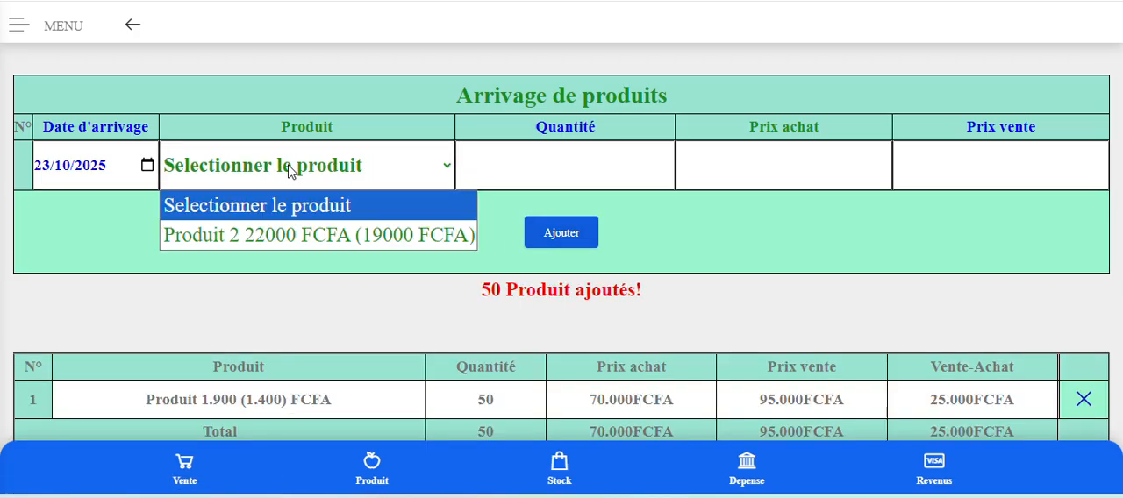
left_click(293, 236)
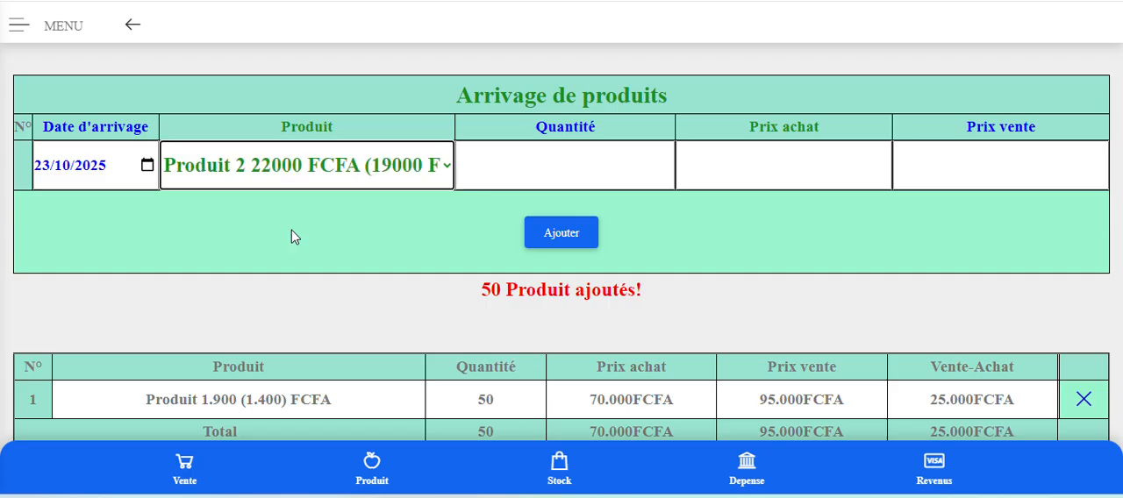
left_click(495, 175)
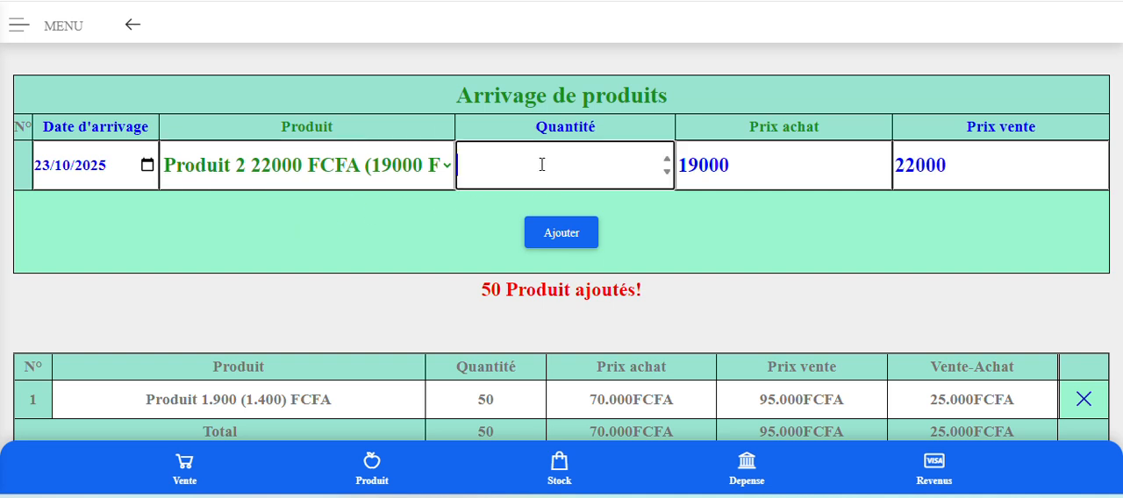
type("15")
left_click(567, 237)
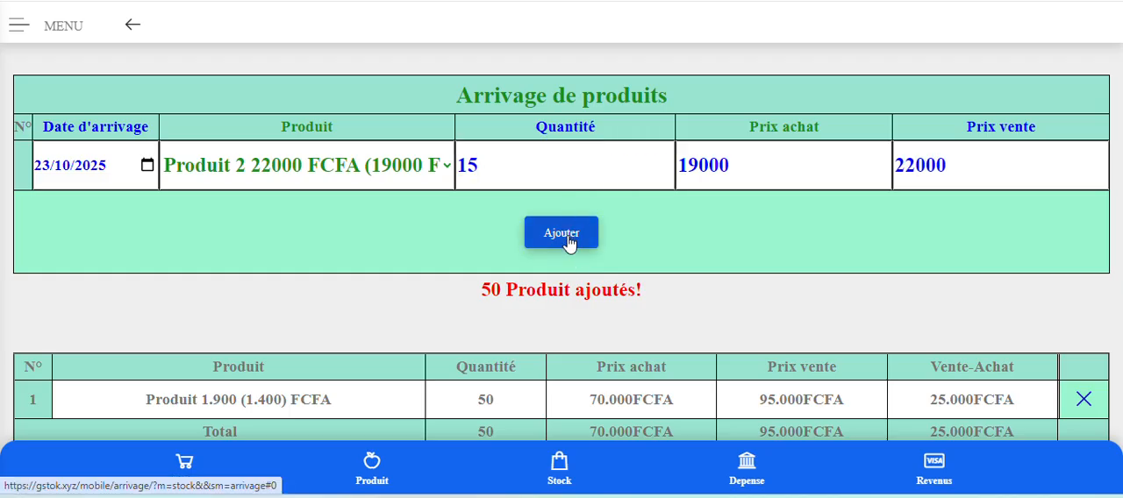
scroll(567, 241, "down", 2)
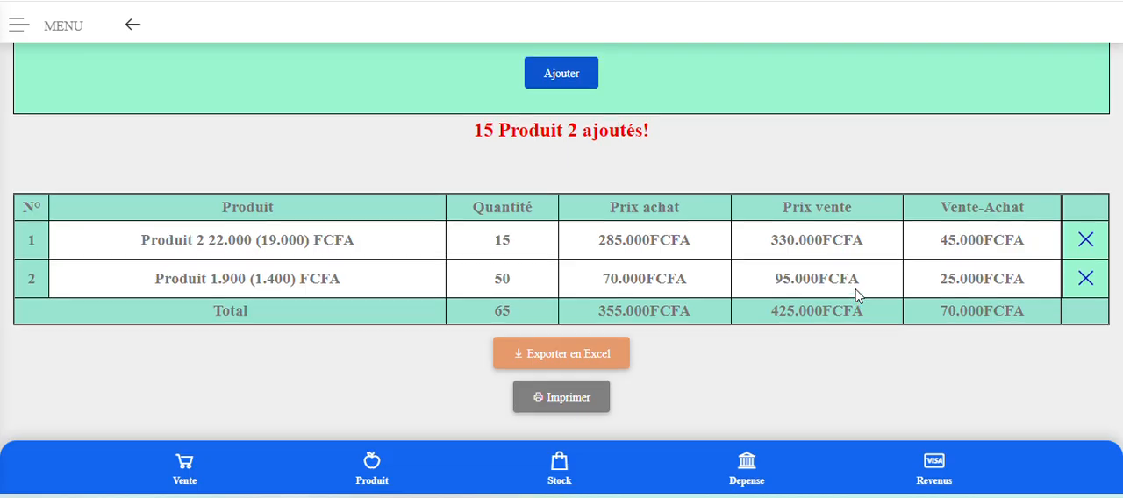
scroll(857, 295, "up", 3)
left_click(440, 245)
type("-1")
scroll(319, 195, "down", 1)
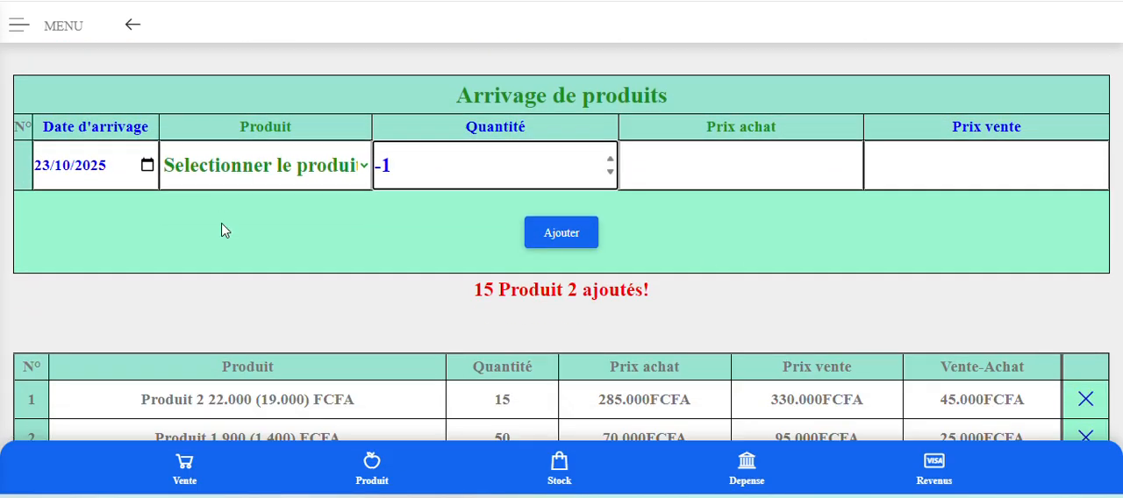
left_click(241, 230)
Set the Date d'arrivage to 27/10/2025 and add an arrival of Produit with a Quantité of 25, keeping the prefilled prices.
left_click(149, 165)
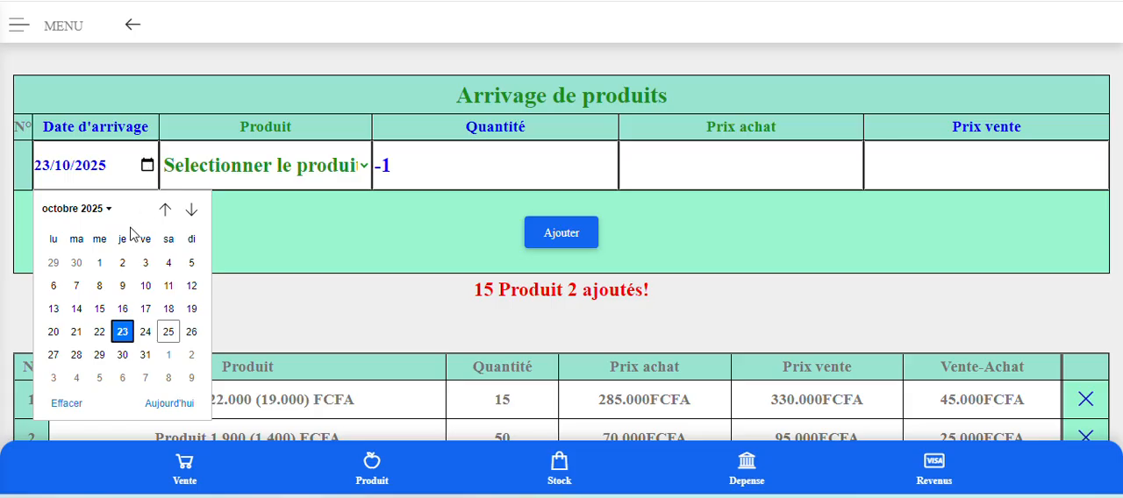
left_click(51, 358)
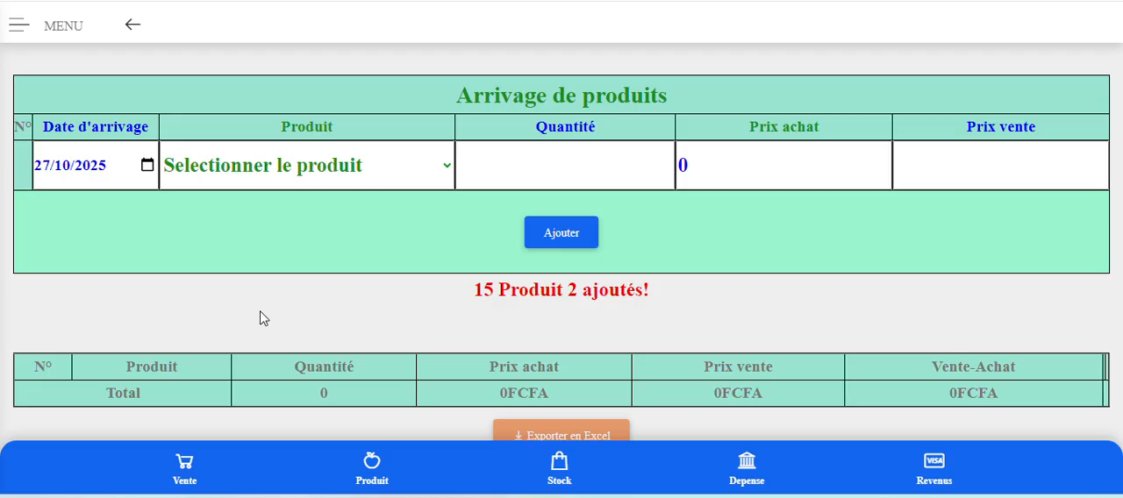
left_click(232, 170)
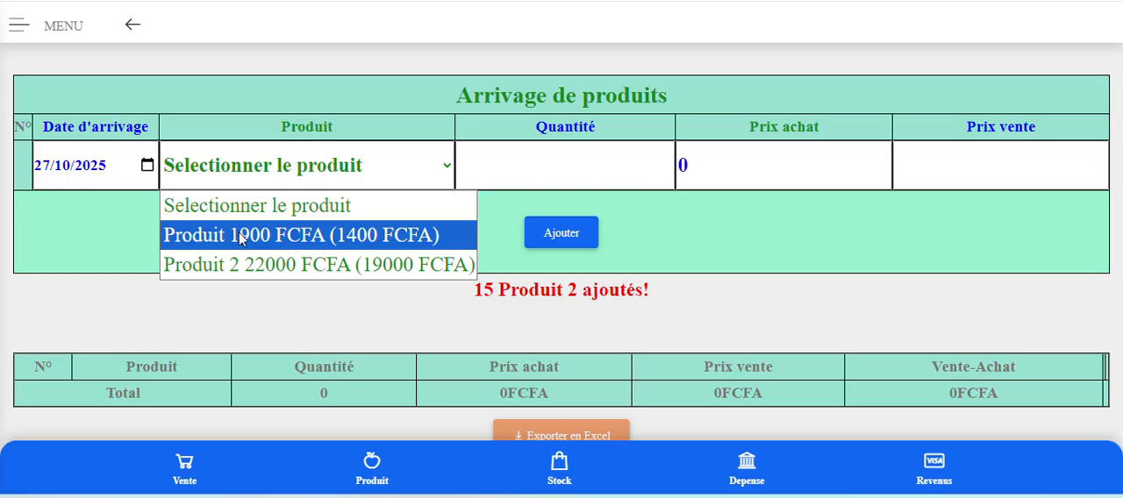
left_click(321, 246)
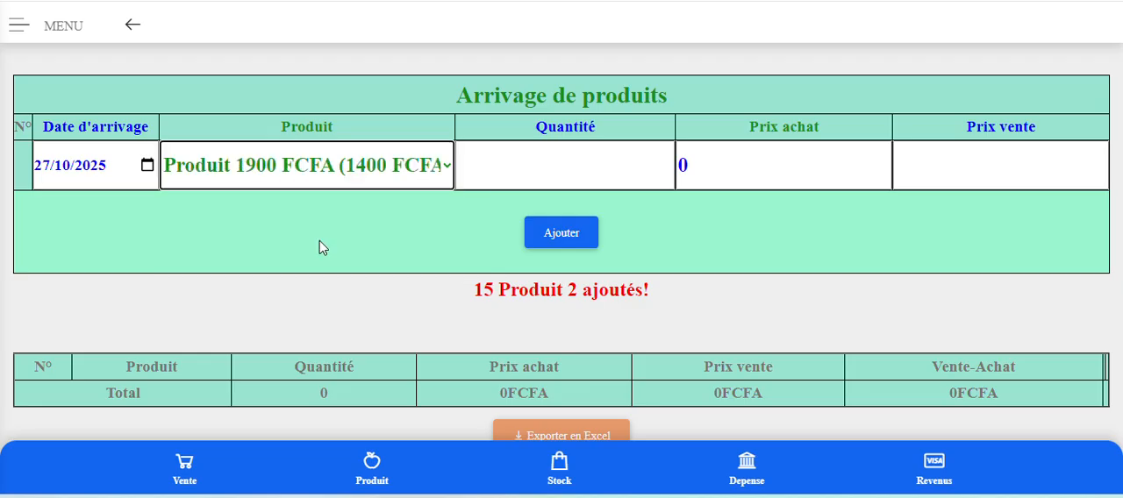
left_click(576, 167)
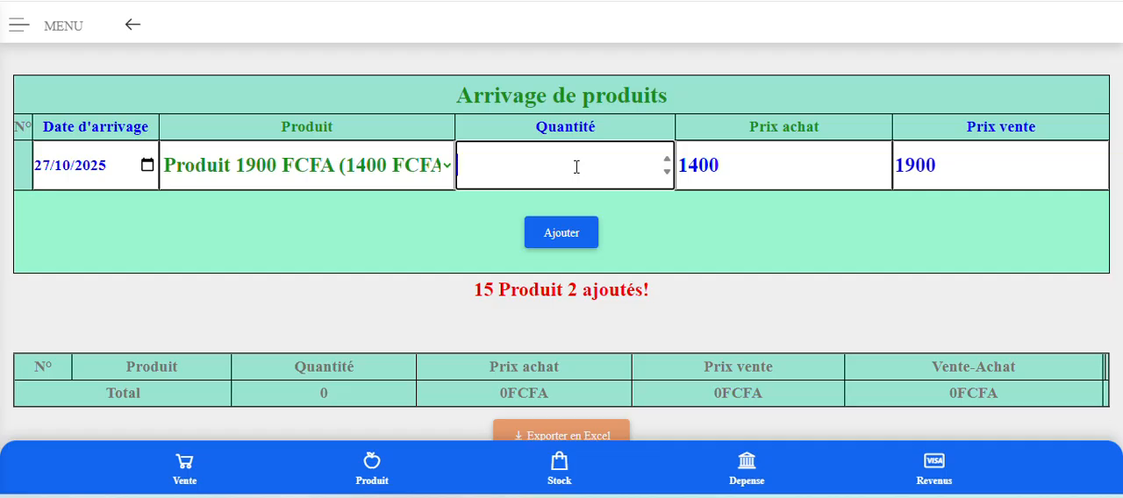
type("25")
left_click(593, 234)
Add an arrival of Produit 2 with a Quantité of 10 for the same date and check the arrivals table.
left_click(219, 178)
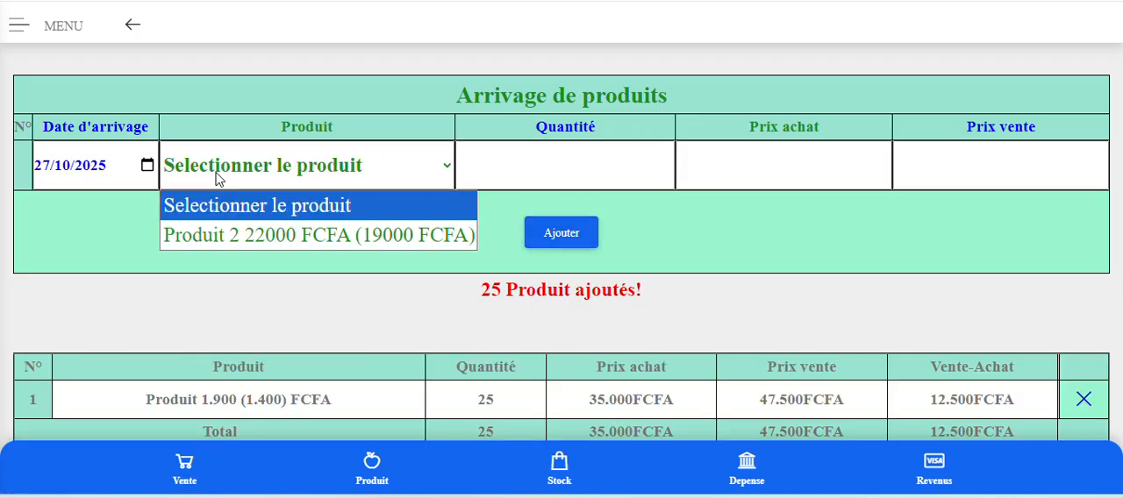
left_click(226, 235)
left_click(531, 161)
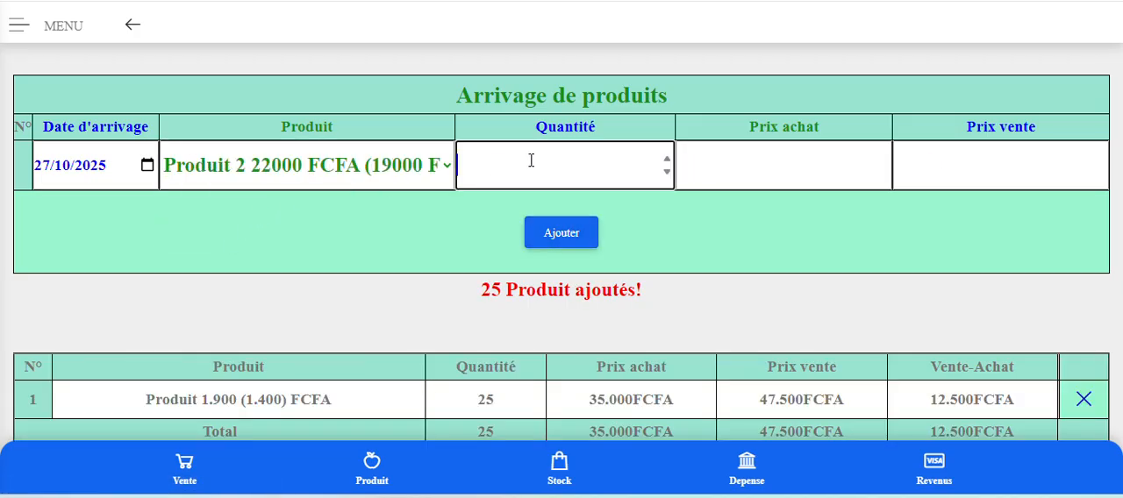
type("10")
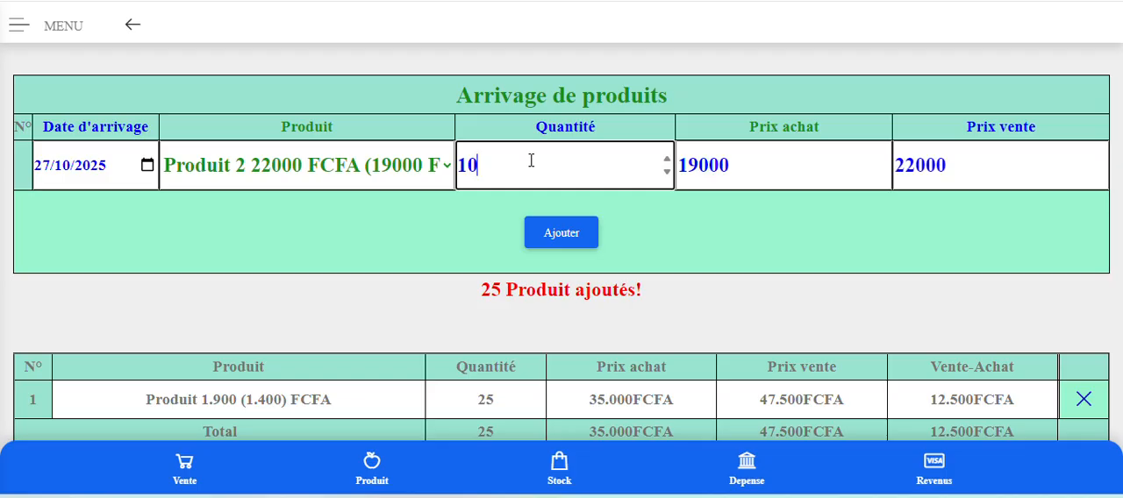
left_click(562, 242)
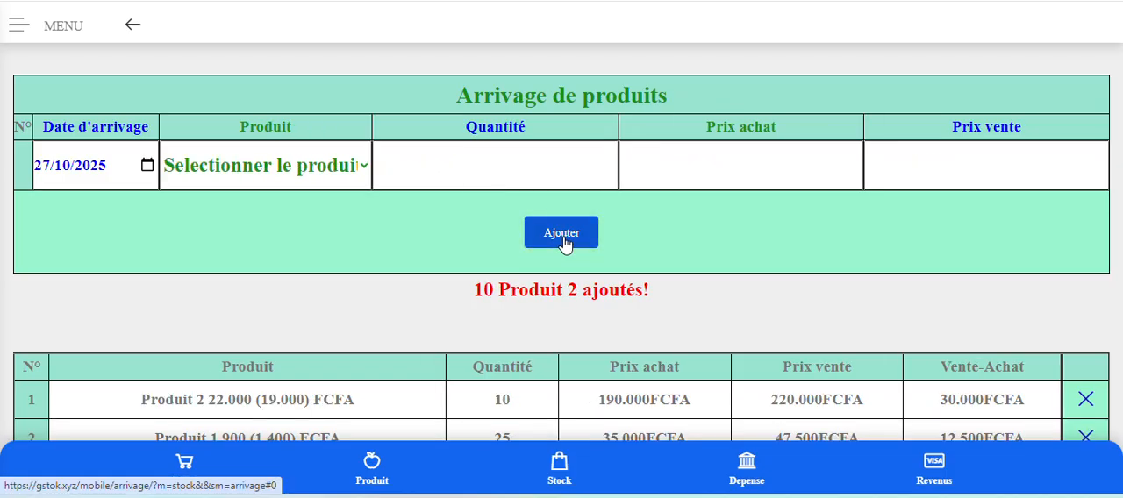
scroll(564, 244, "down", 2)
scroll(634, 253, "up", 1)
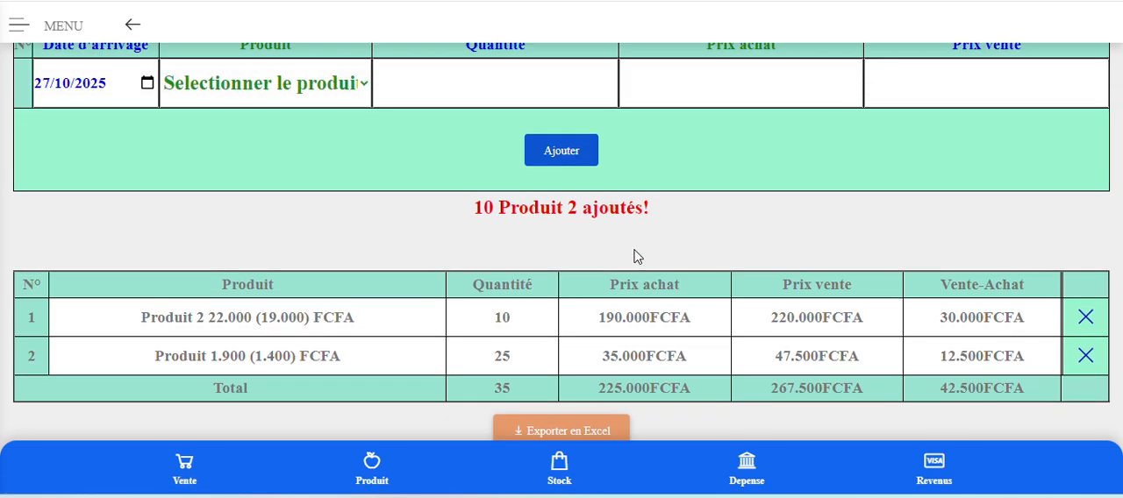
scroll(337, 169, "up", 1)
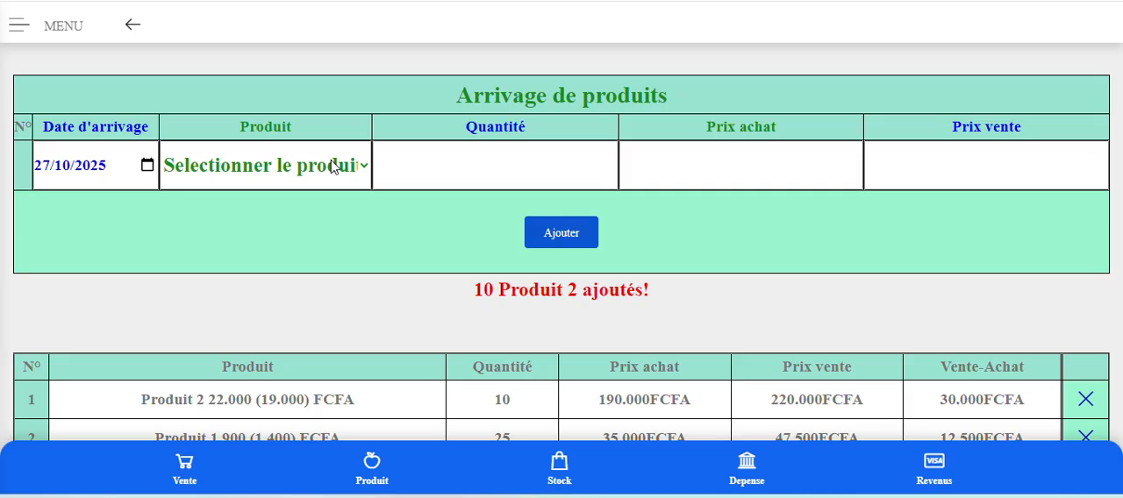
Set the Date d'arrivage to 26/10/2025 and switch the selected product between Produit and Produit 2 to compare their prefilled prices.
left_click(395, 181)
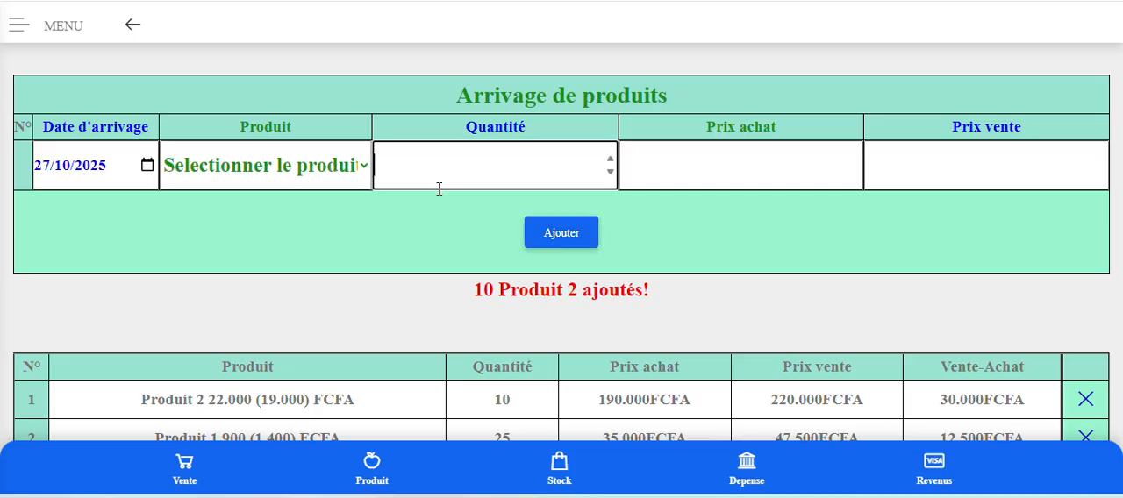
left_click(148, 167)
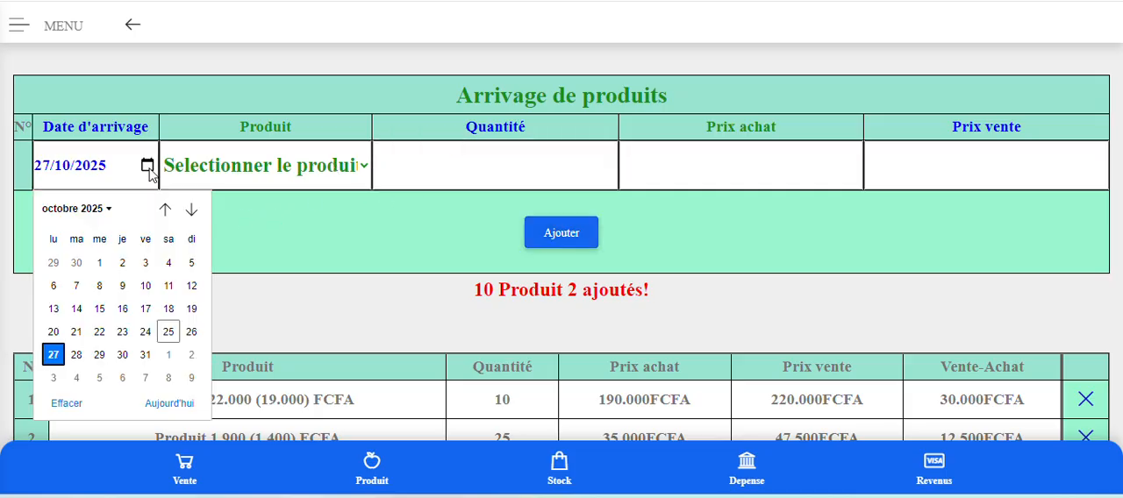
left_click(191, 331)
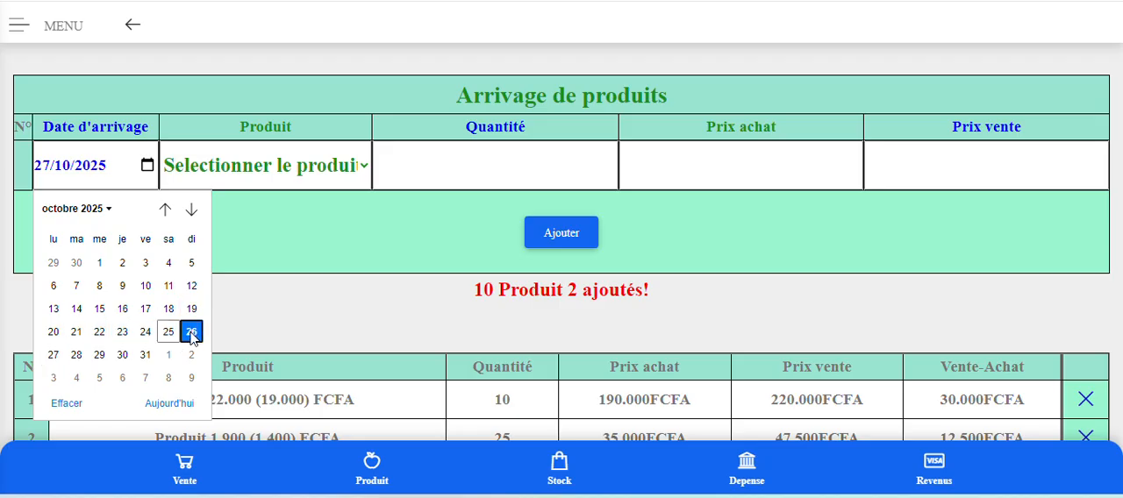
left_click(302, 180)
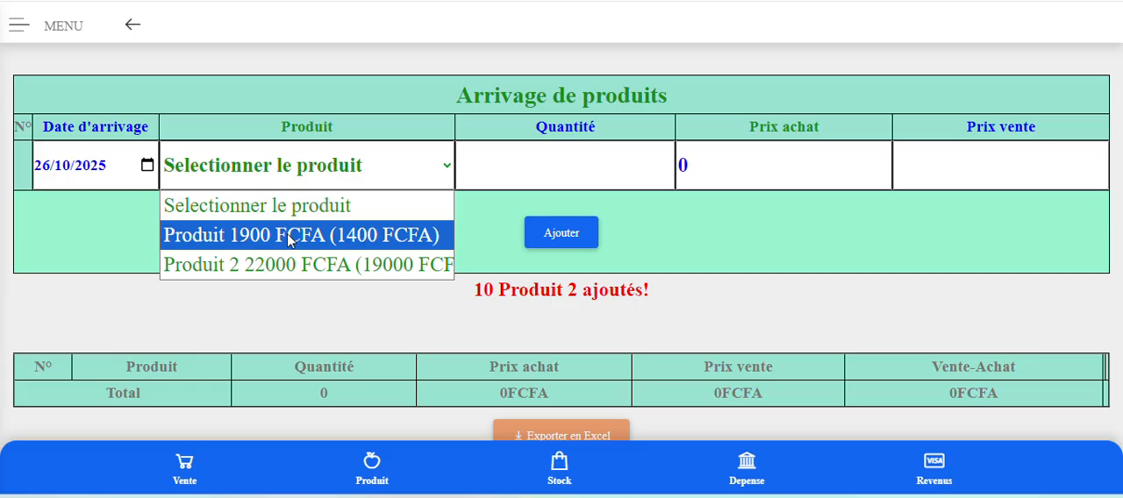
left_click(289, 241)
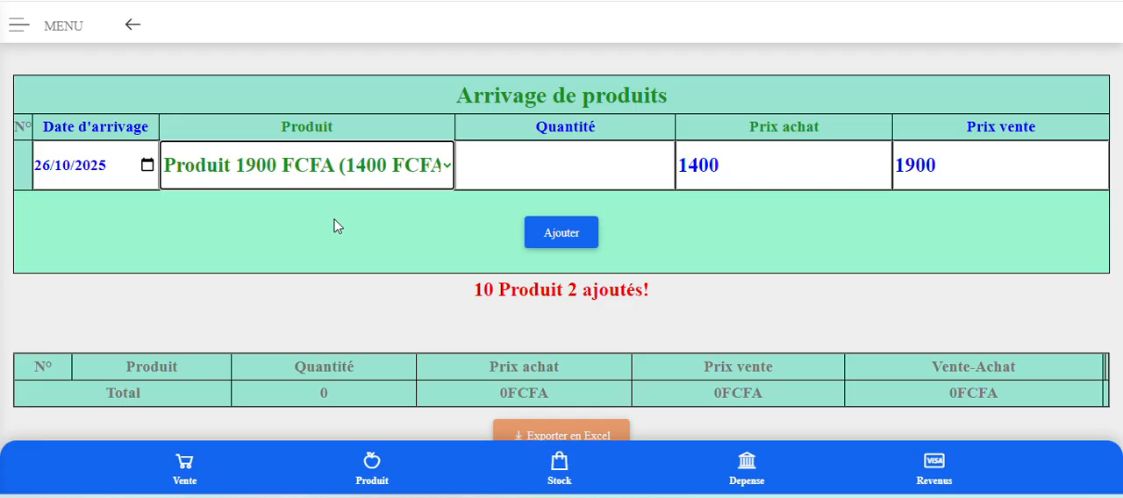
left_click(504, 170)
left_click(345, 181)
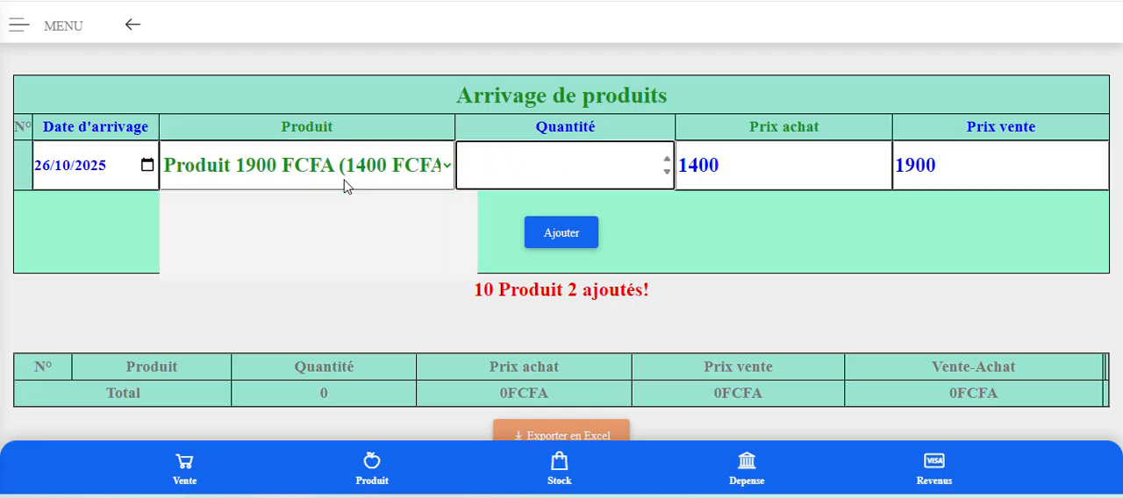
left_click(322, 265)
left_click(339, 176)
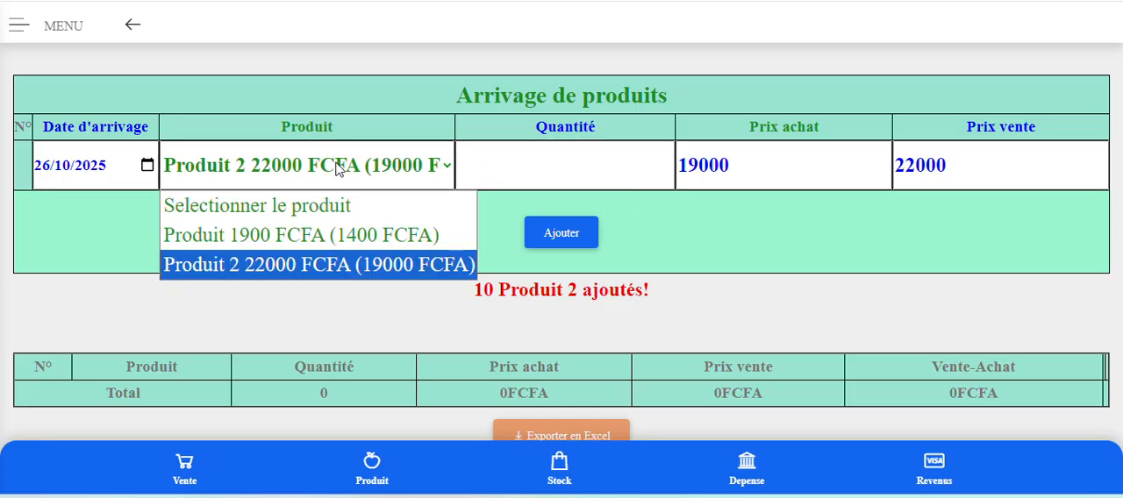
left_click(337, 235)
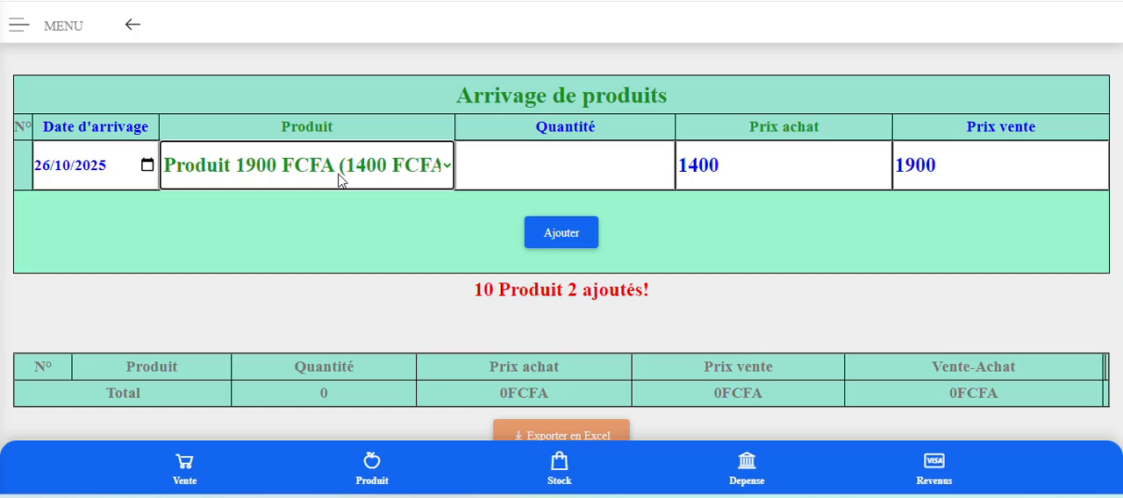
Open the Les produits page and enter "produit 2 nouveau" as the new product's Nom du produit.
scroll(340, 180, "up", 3)
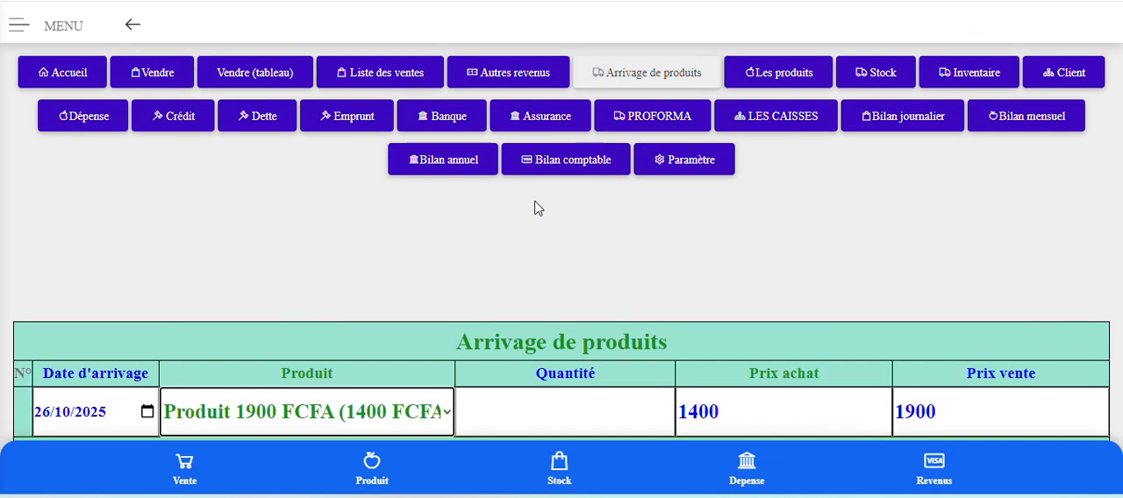
left_click(777, 81)
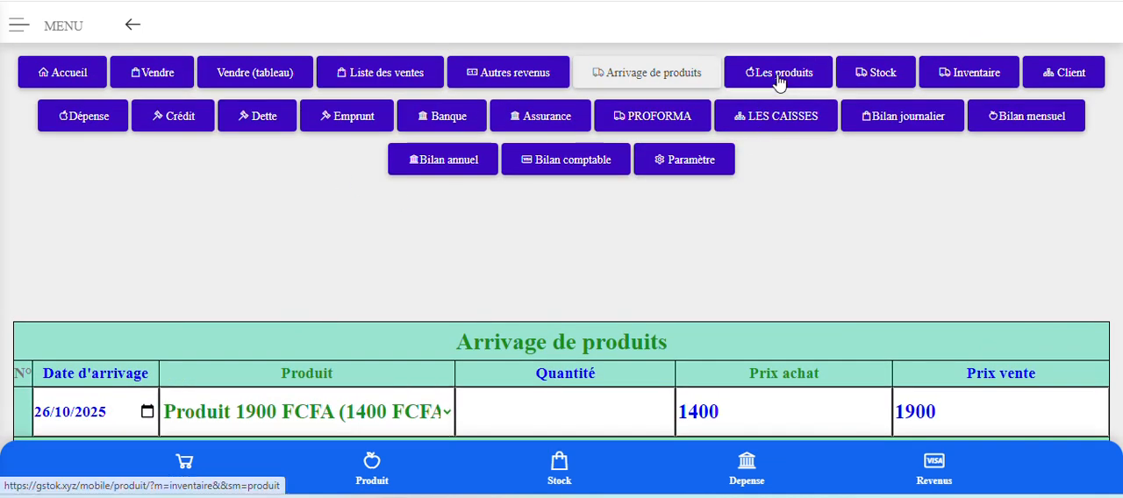
scroll(780, 206, "down", 2)
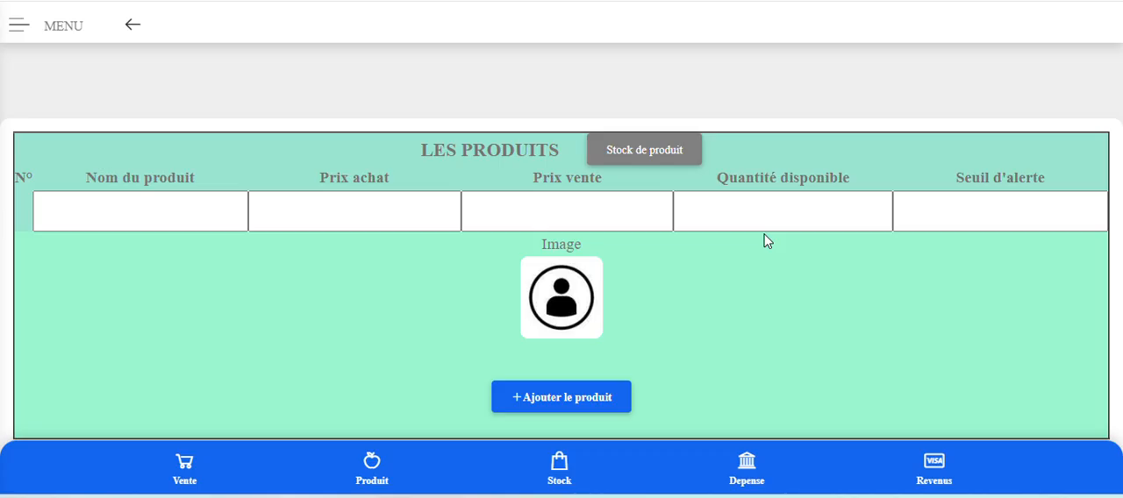
left_click(104, 221)
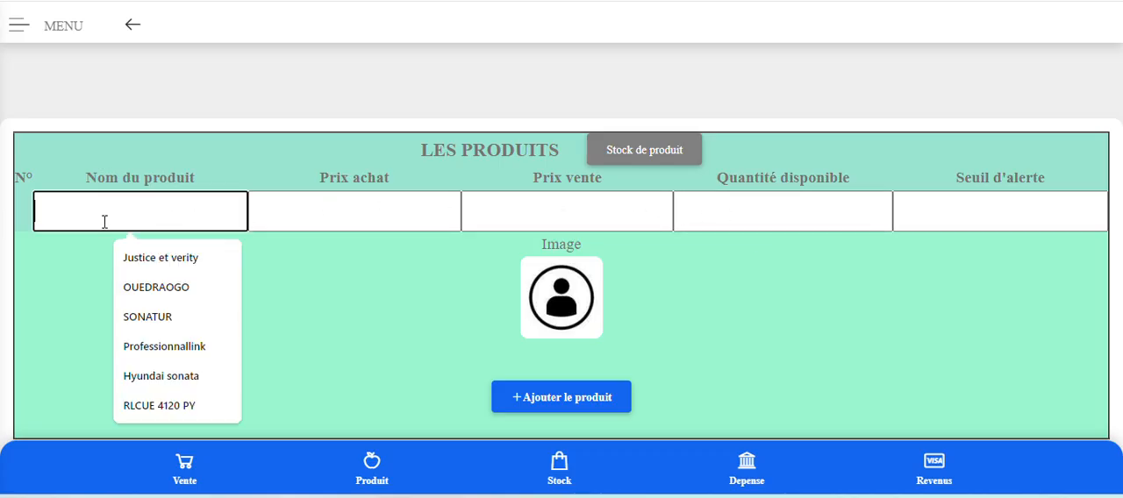
type("pr")
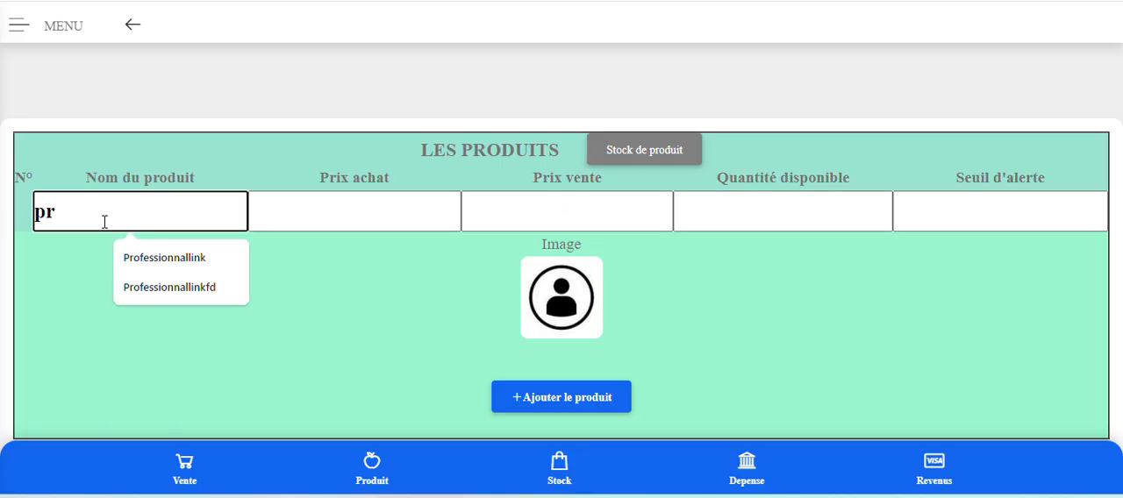
type("oduit")
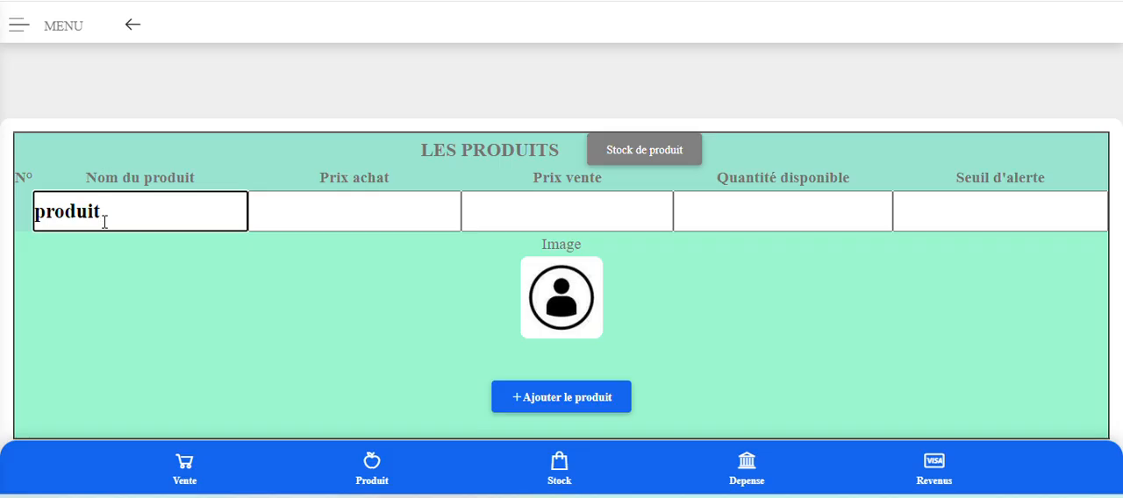
type("2 nouveau")
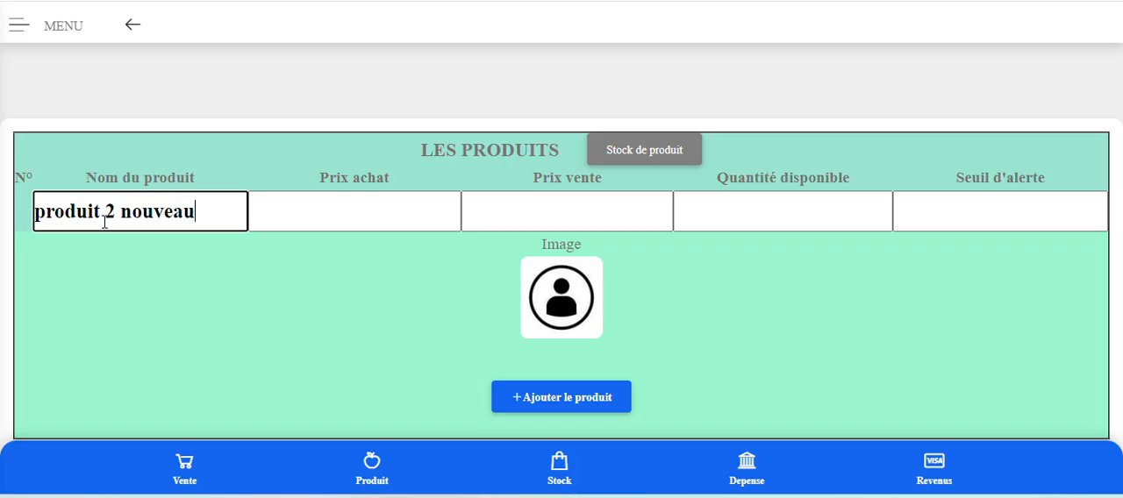
Set the new product's Prix achat to 2000 and its Prix vente to 2500.
left_click(306, 220)
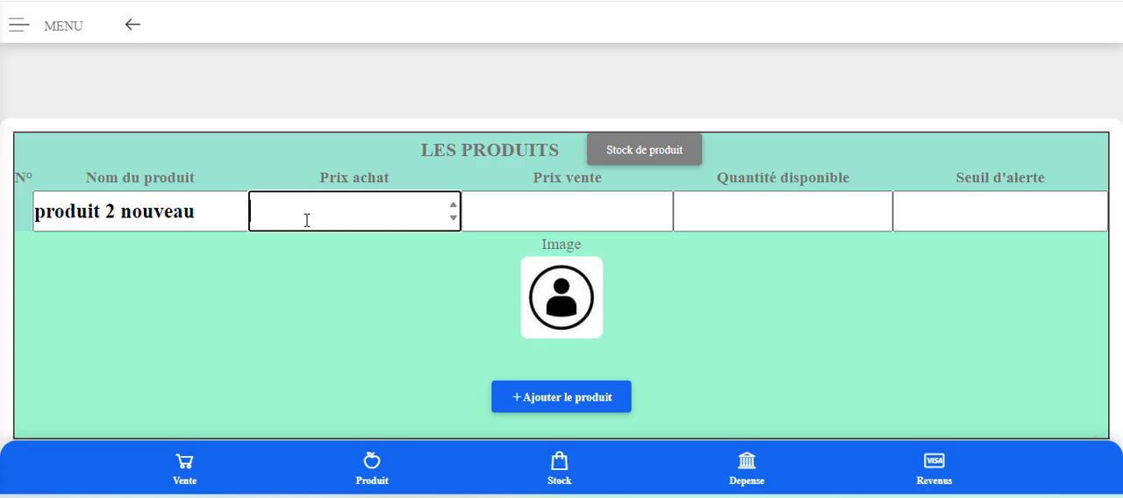
type("2000")
left_click(509, 213)
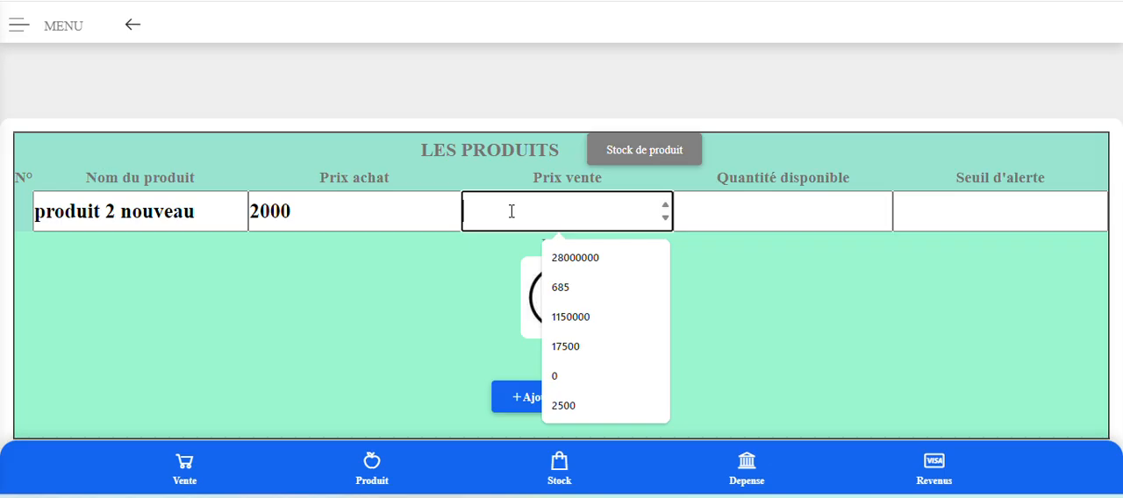
type("2500")
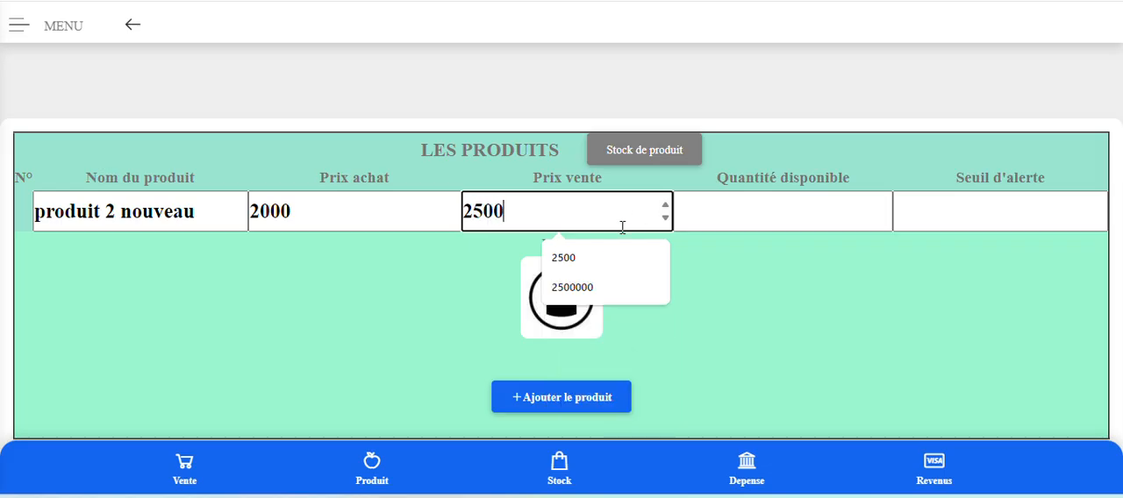
Set the Quantité disponible to 250 and the Seuil d'alerte to 5, then add the product and check it in the product list.
left_click(725, 215)
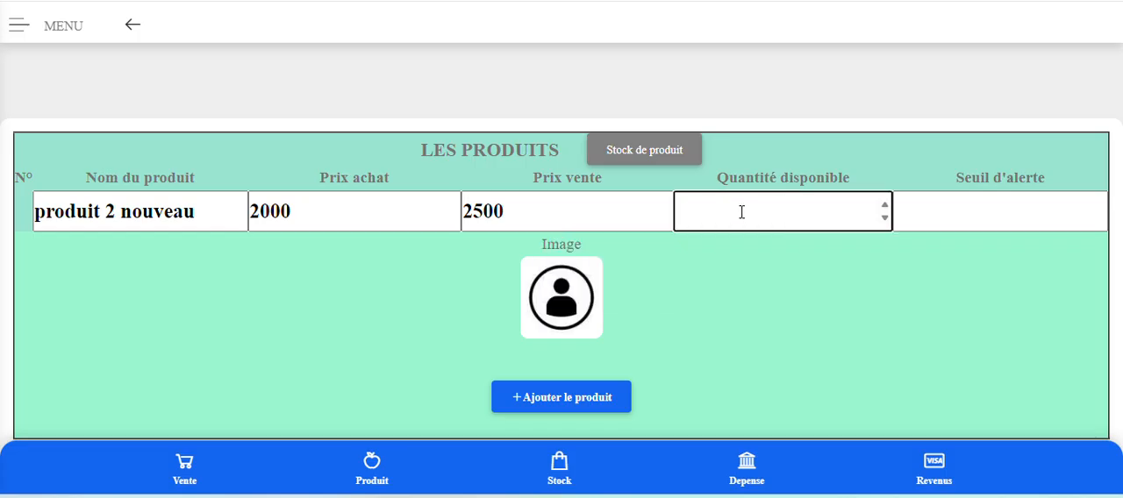
type("250")
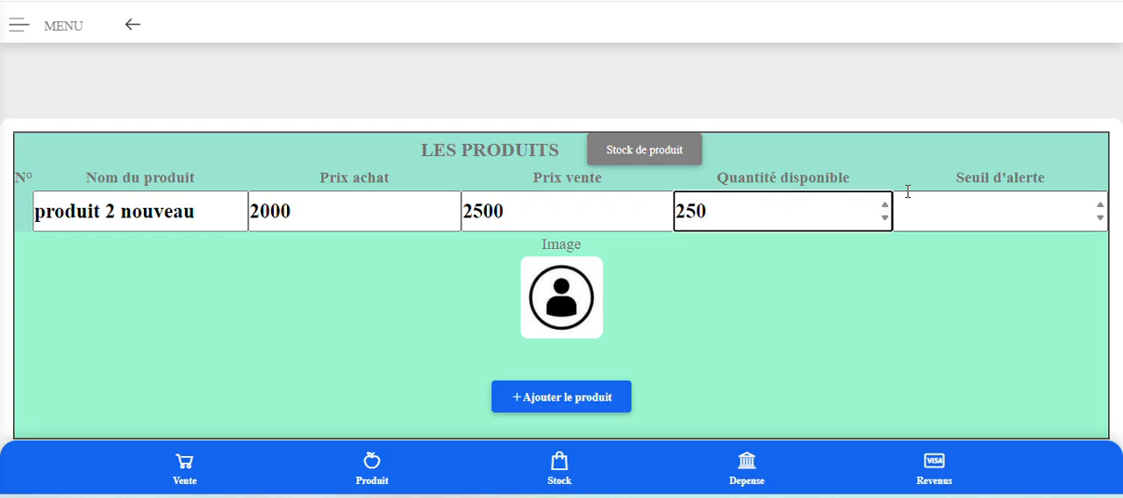
left_click(977, 211)
type("5")
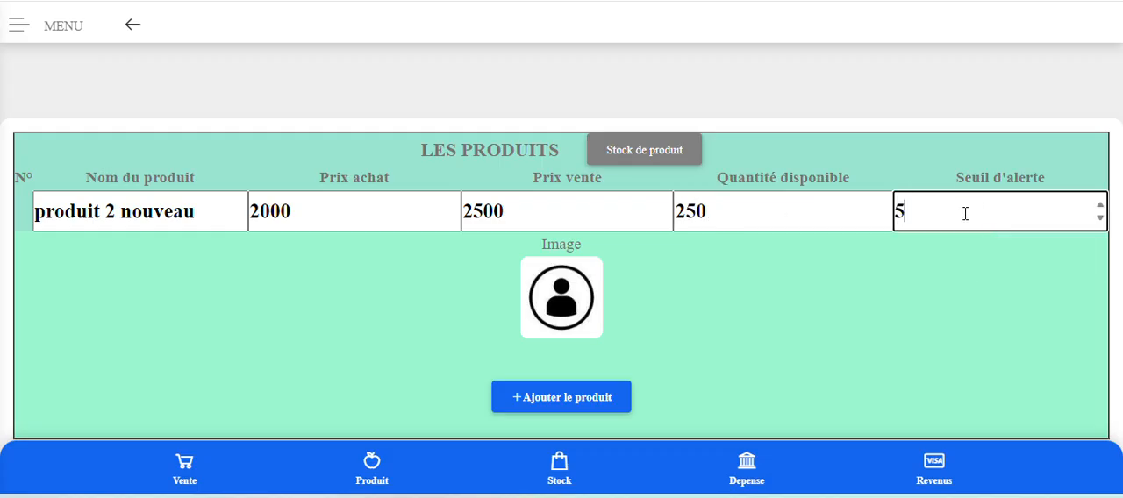
left_click(558, 404)
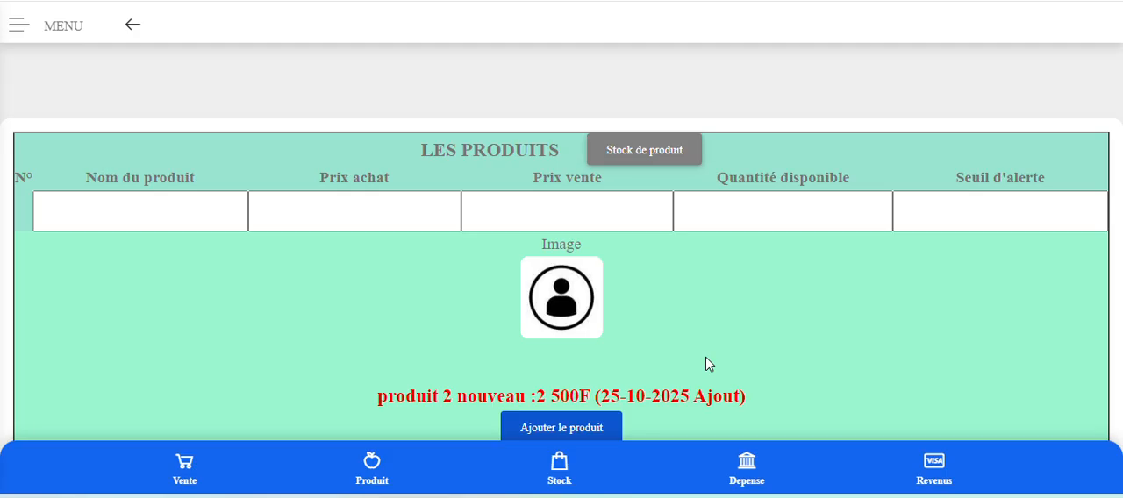
scroll(779, 351, "down", 2)
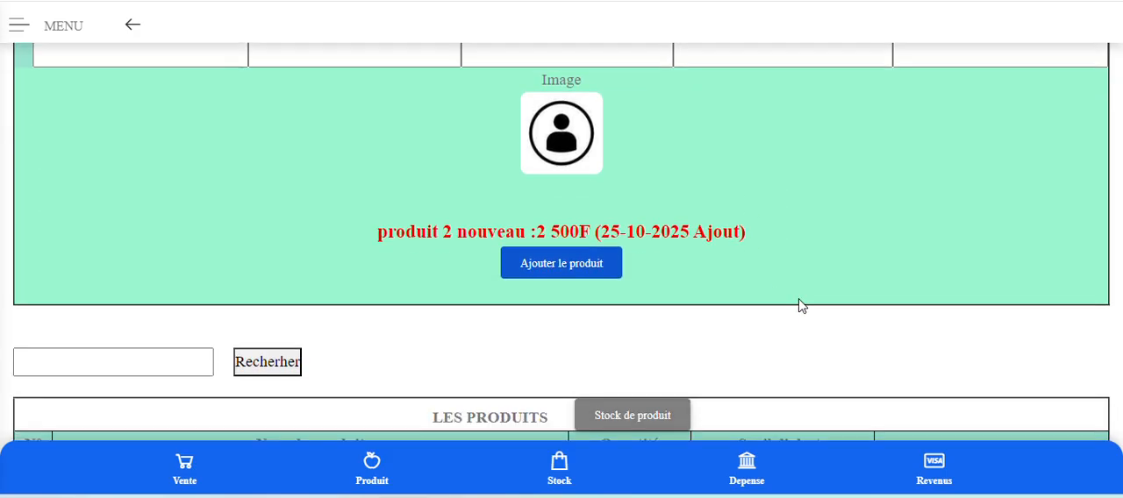
scroll(801, 306, "down", 4)
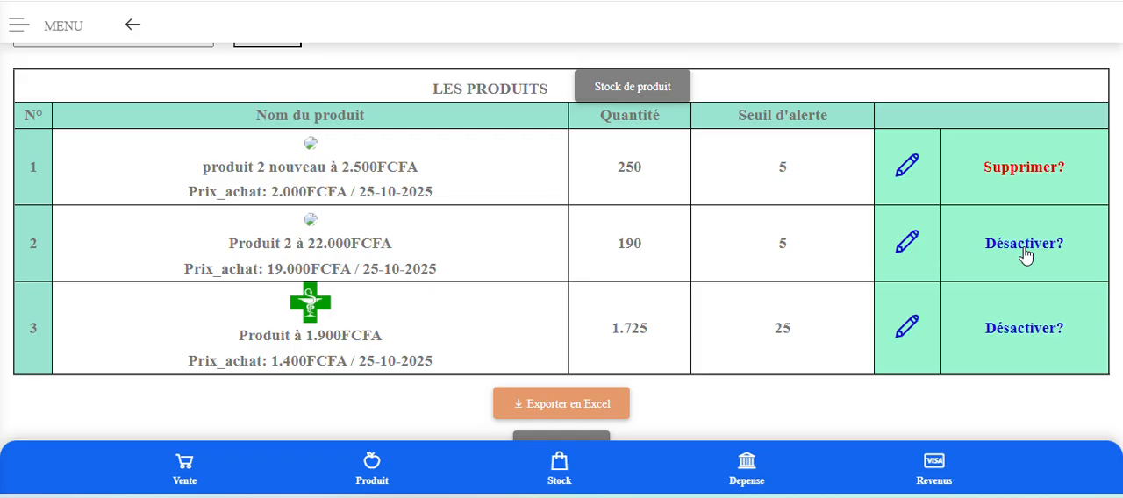
Open the Arrivage de produits page and view the products offered for the arrival date 27/10/2025.
scroll(965, 245, "up", 7)
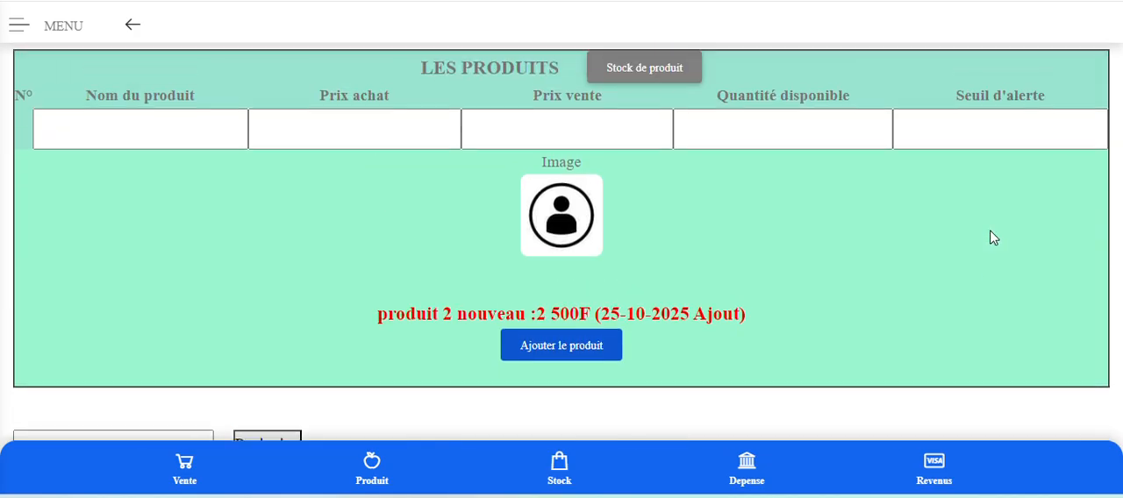
scroll(991, 237, "down", 2)
scroll(991, 237, "up", 3)
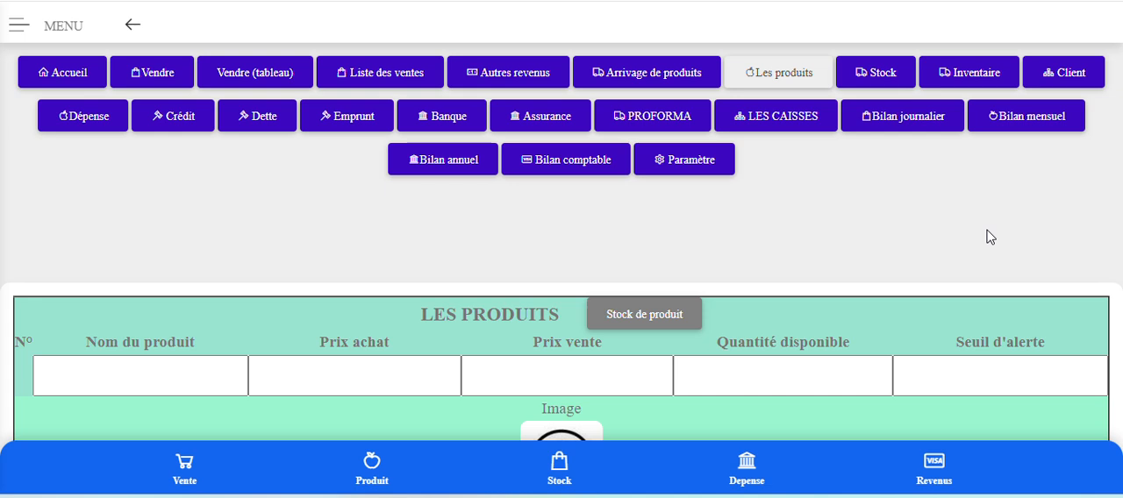
left_click(664, 83)
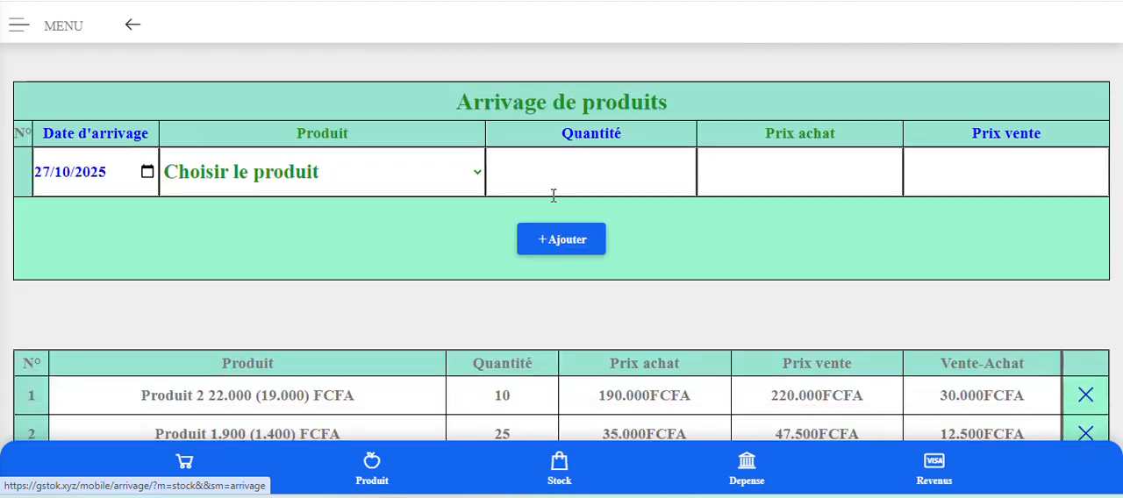
left_click(295, 167)
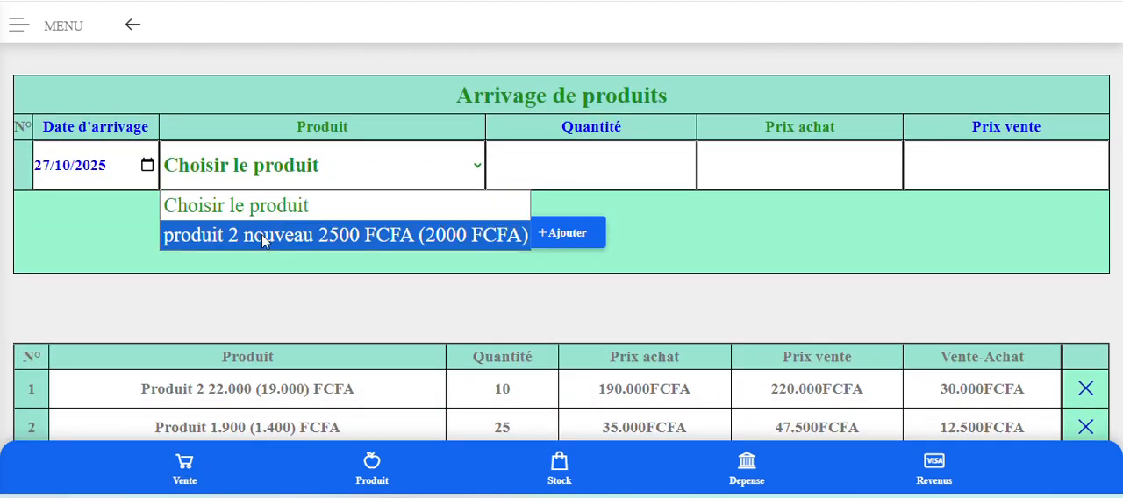
Set the Date d'arrivage to 28/10/2025 and view the products offered for that date.
left_click(147, 166)
left_click(147, 167)
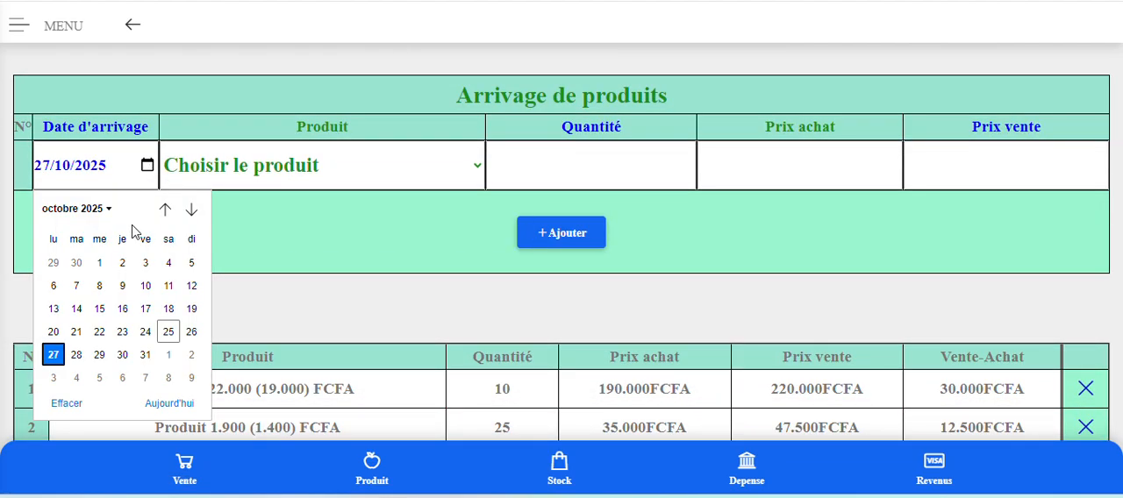
left_click(88, 363)
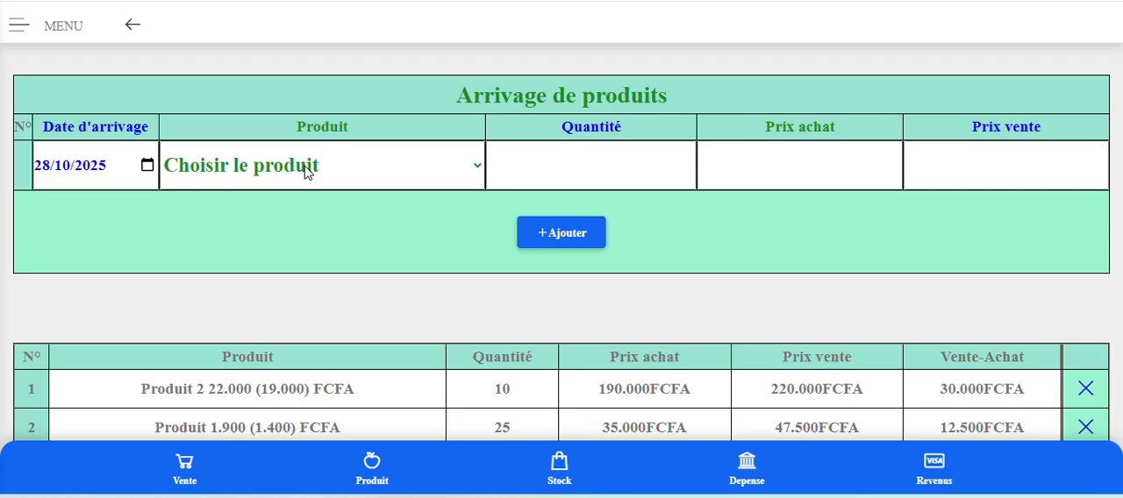
left_click(307, 169)
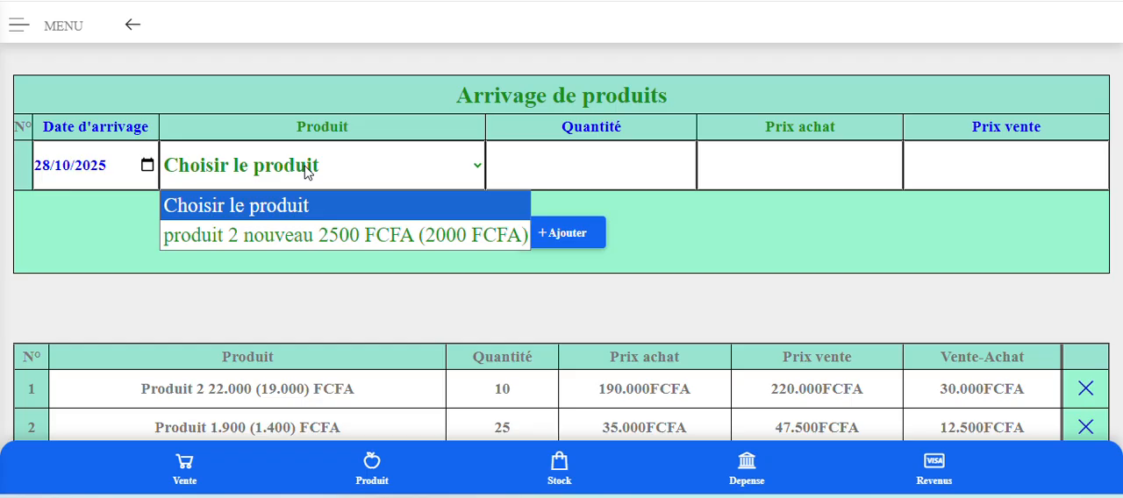
scroll(819, 277, "up", 3)
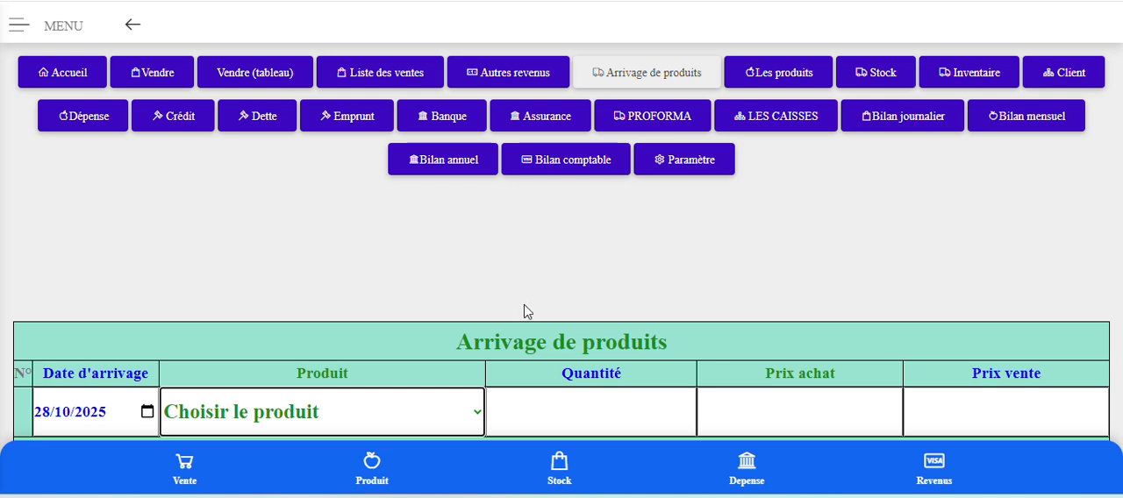
Open the Vendre page and display all the available products.
left_click(180, 220)
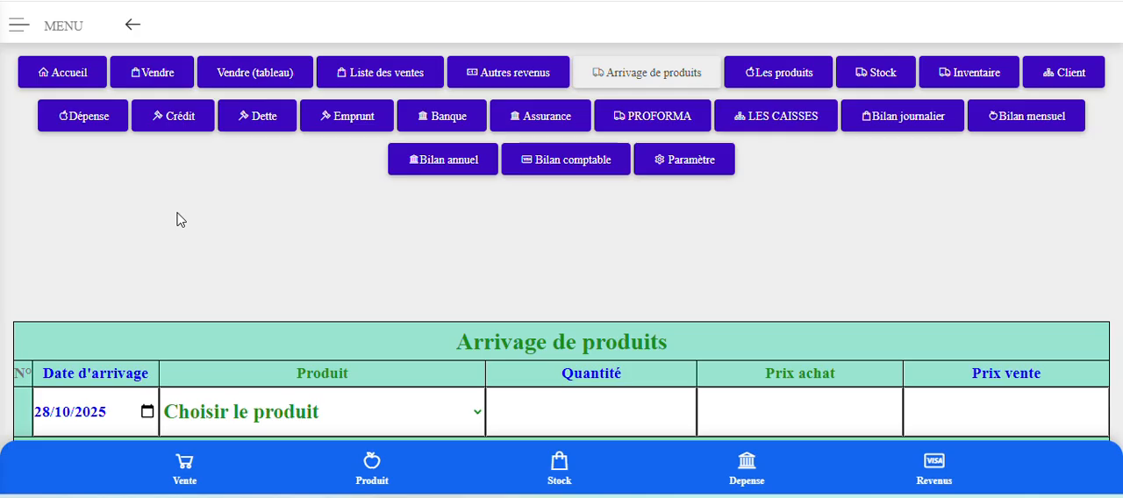
left_click(155, 78)
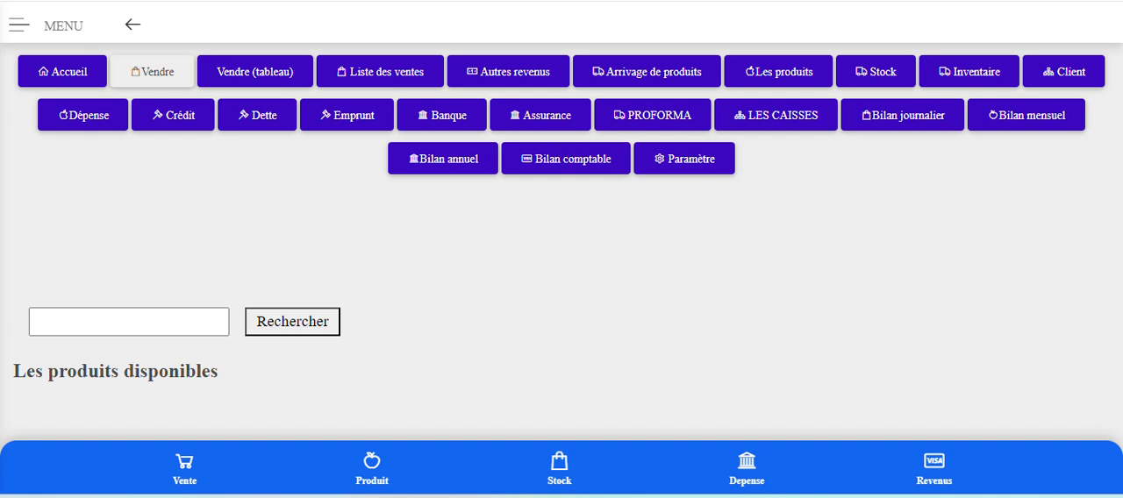
left_click(325, 328)
scroll(329, 316, "down", 3)
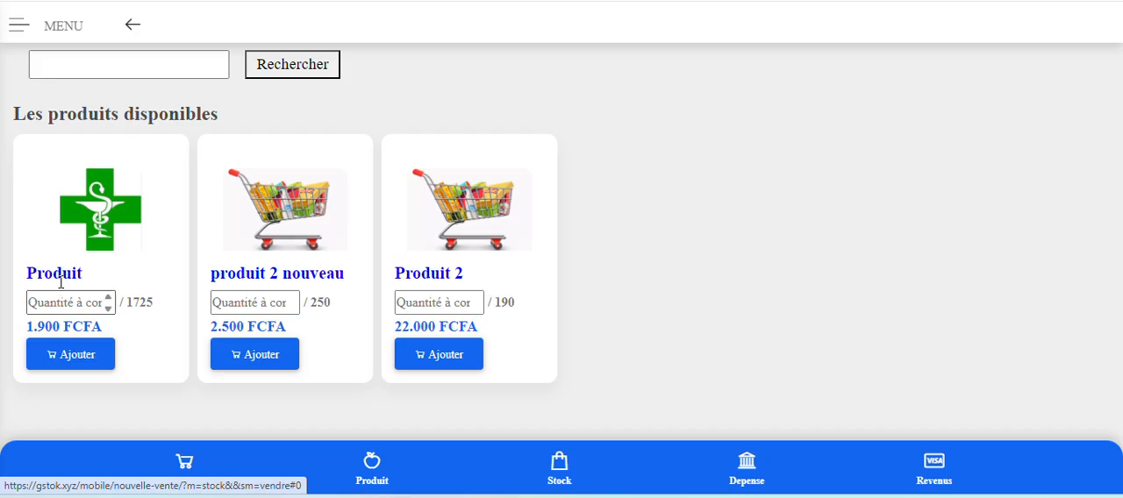
Search the available products for "n", "2" and "p" in turn, and clear the search to list all products.
scroll(141, 181, "up", 1)
left_click(145, 156)
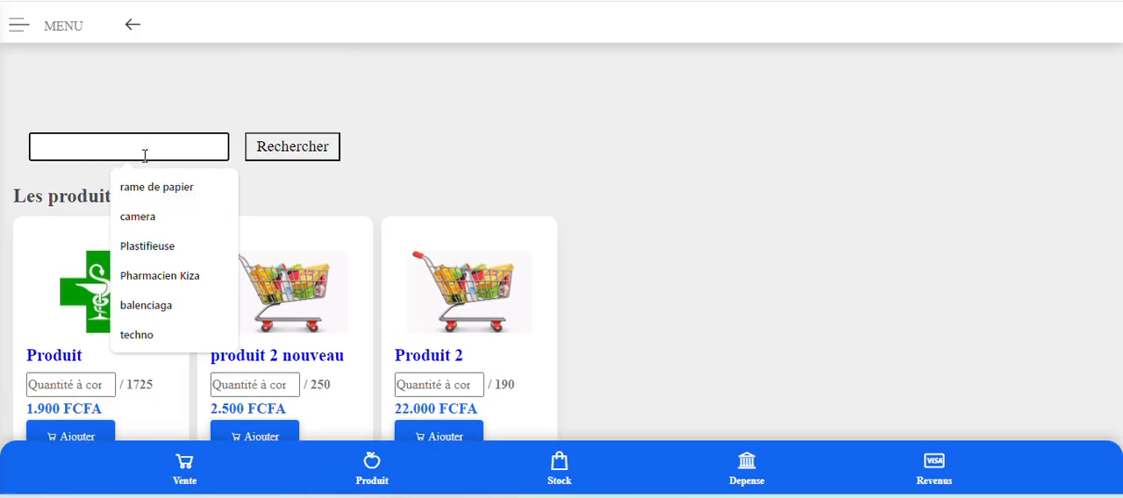
type("n")
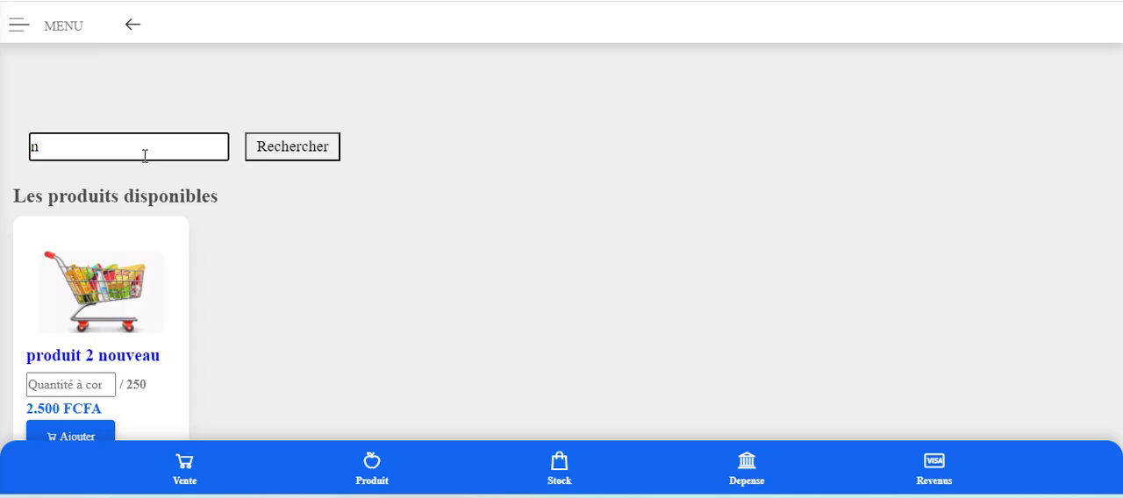
key("BackSpace")
type("2")
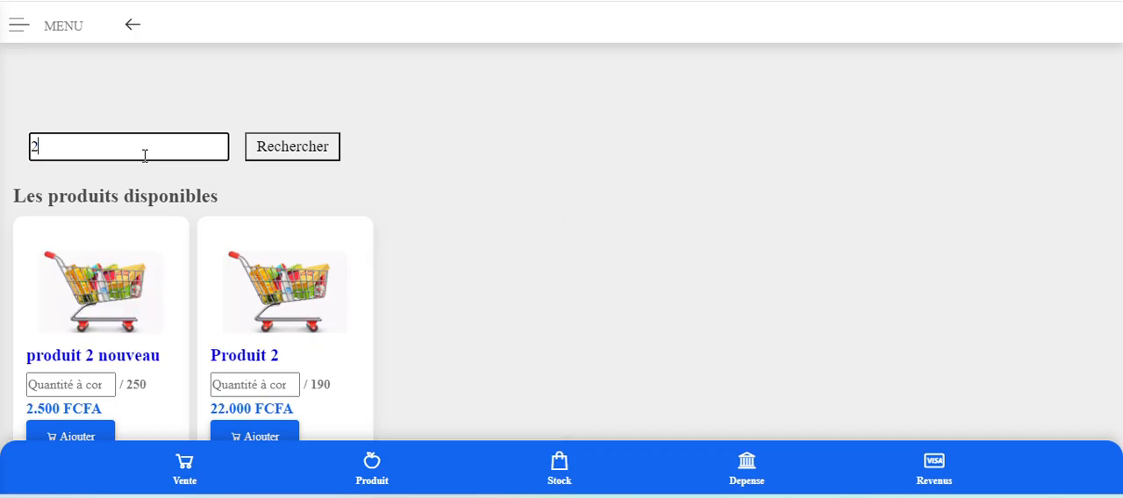
key("BackSpace")
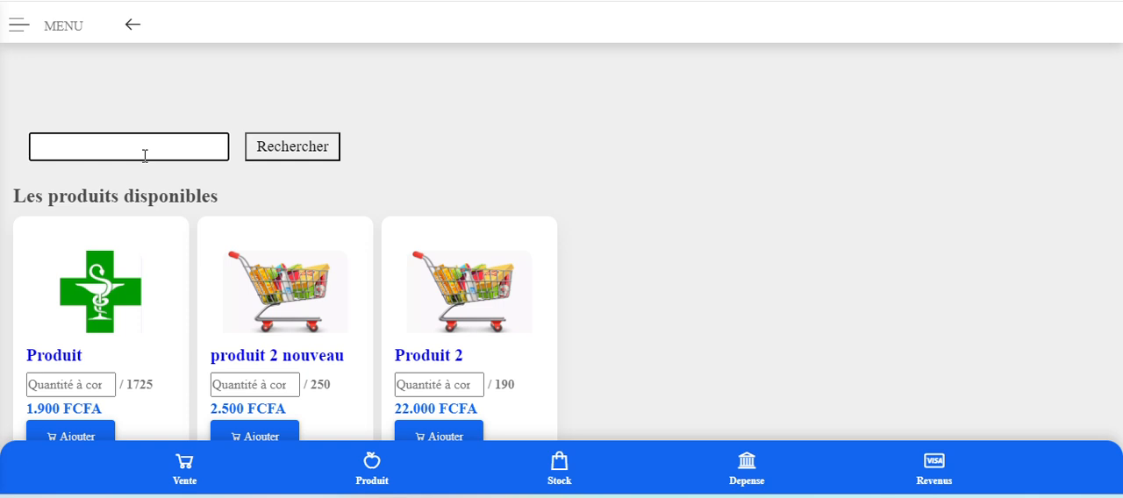
type("p")
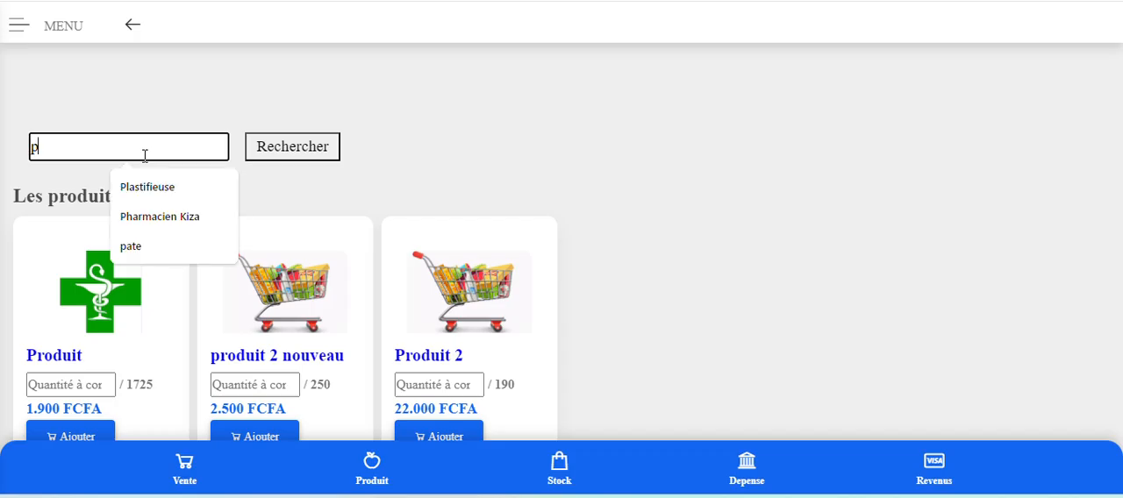
key("BackSpace")
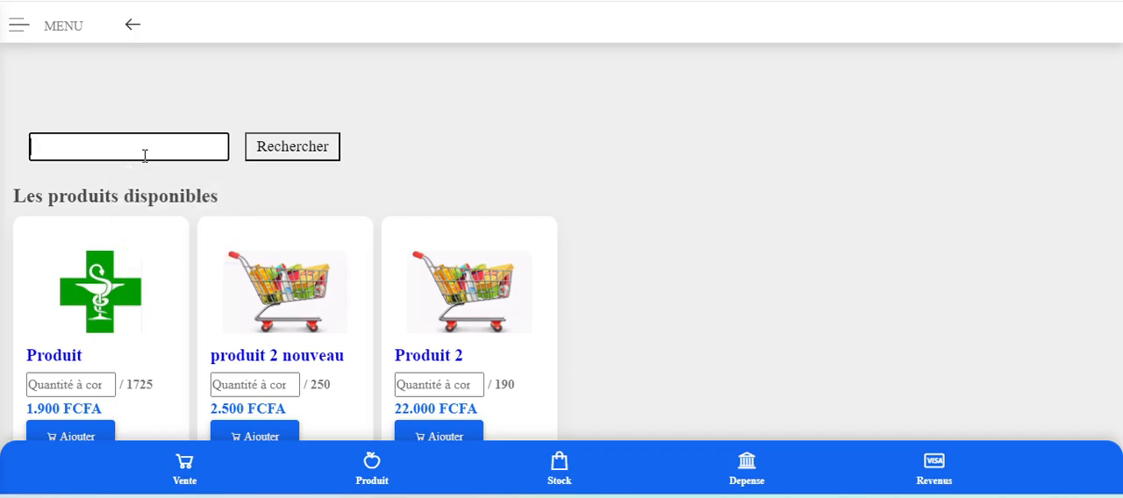
Add 25 units of Produit to the sale.
scroll(140, 149, "down", 1)
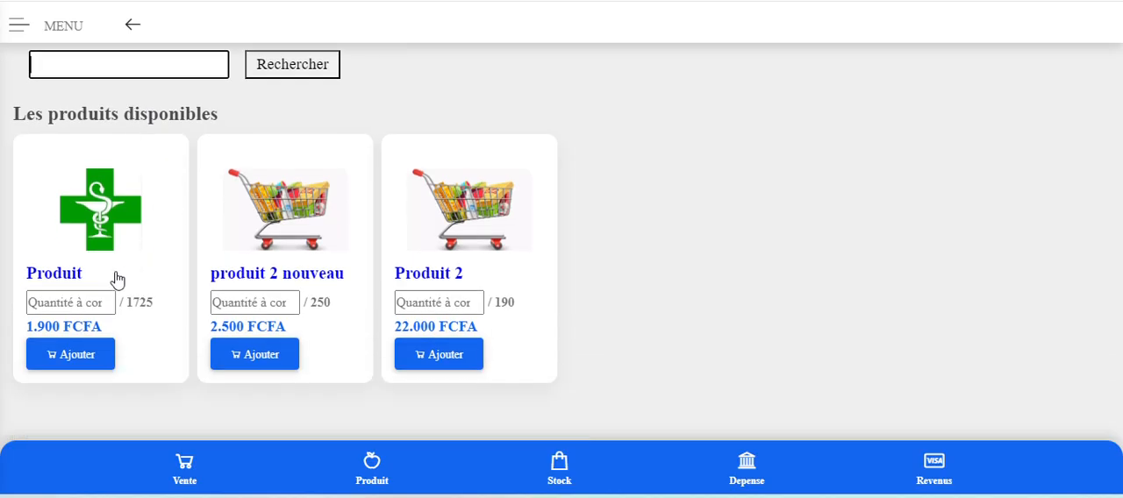
left_click(78, 303)
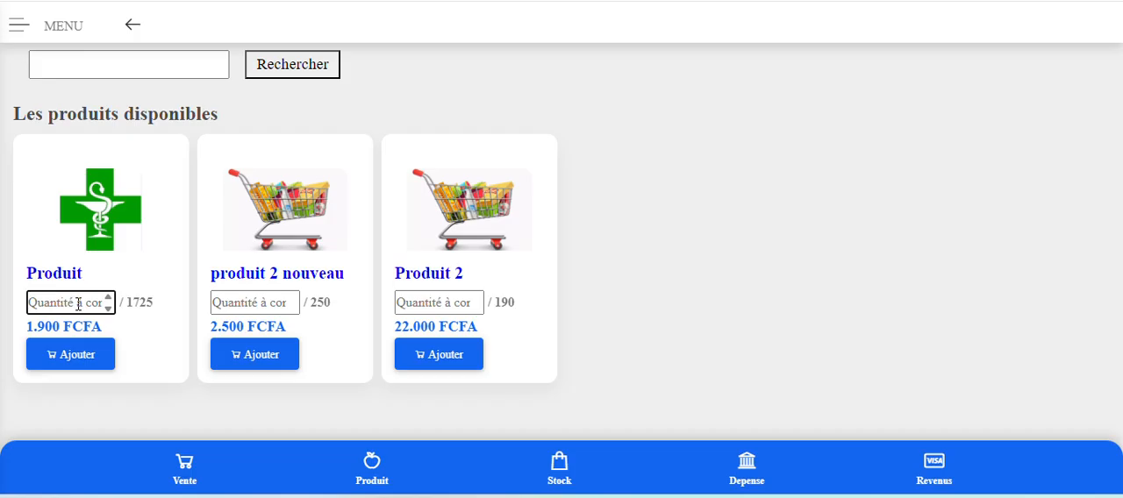
type("25")
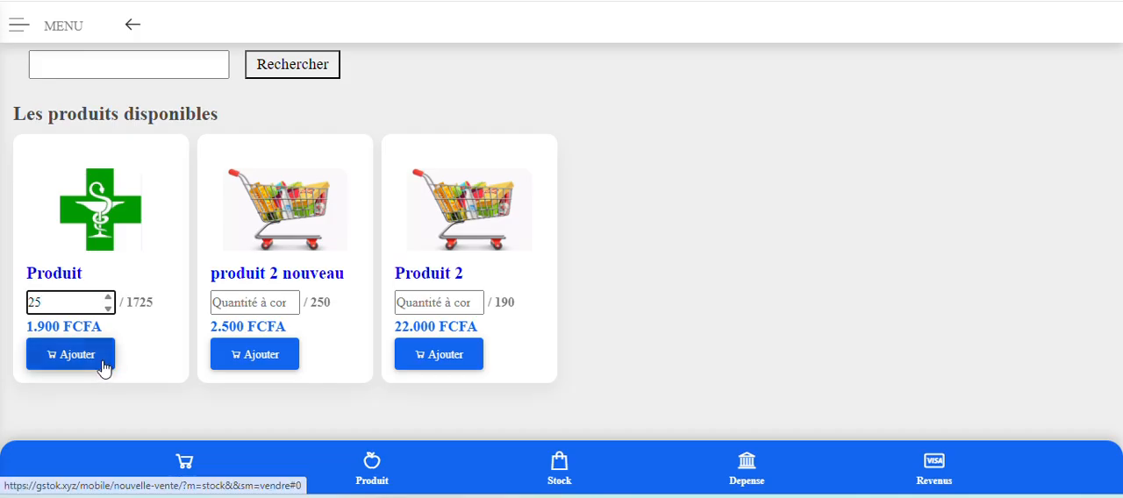
left_click(55, 365)
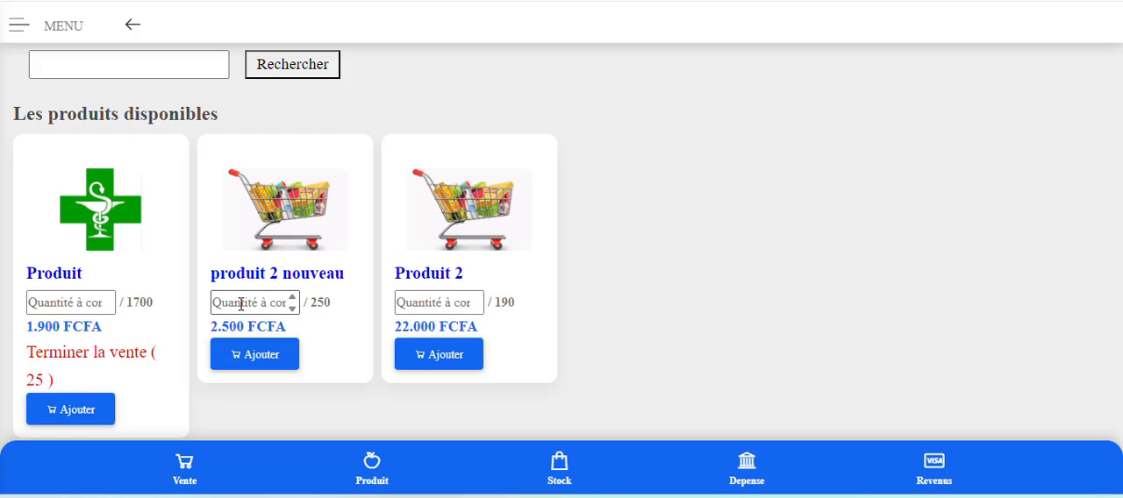
Add 1 unit of Produit 2 to the sale.
left_click(430, 303)
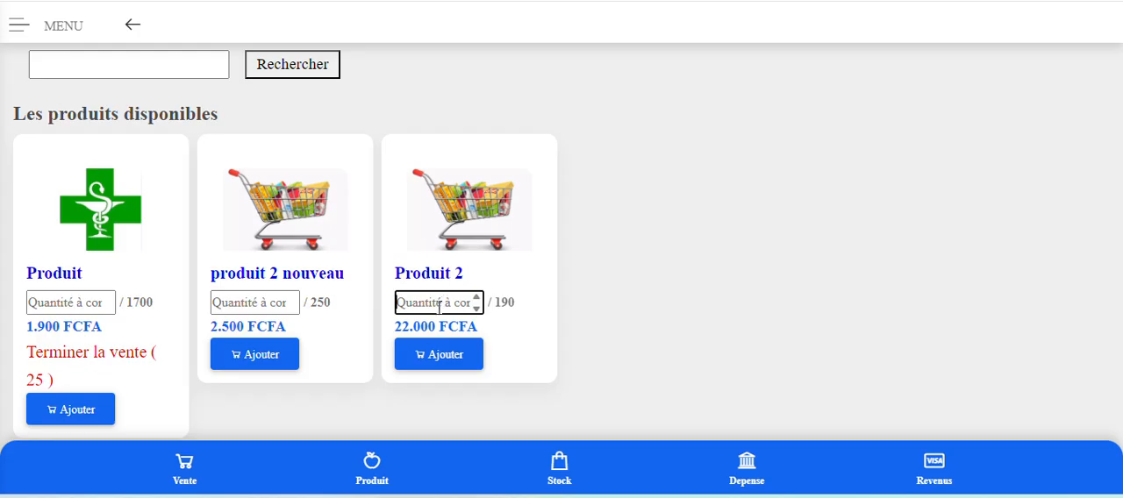
type("1")
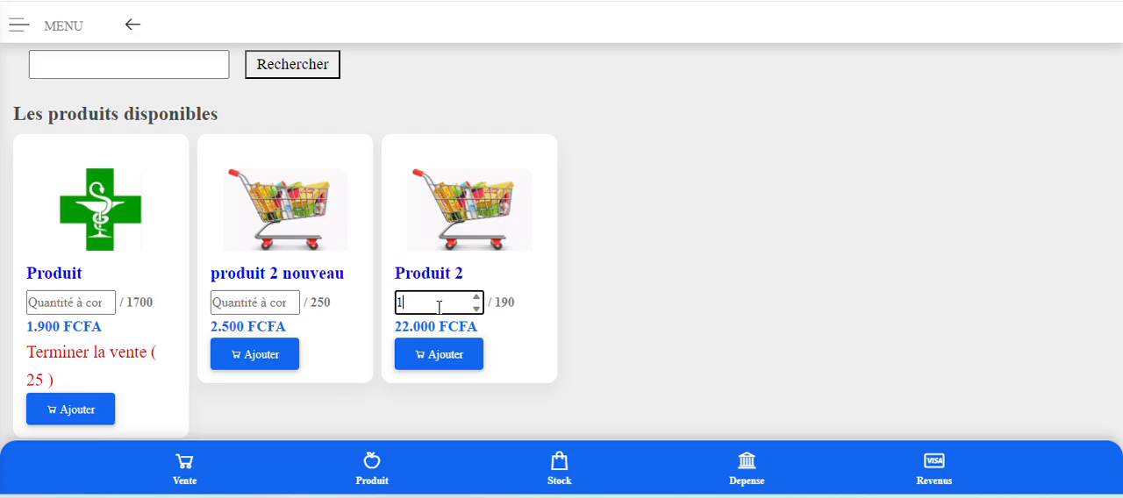
left_click(444, 357)
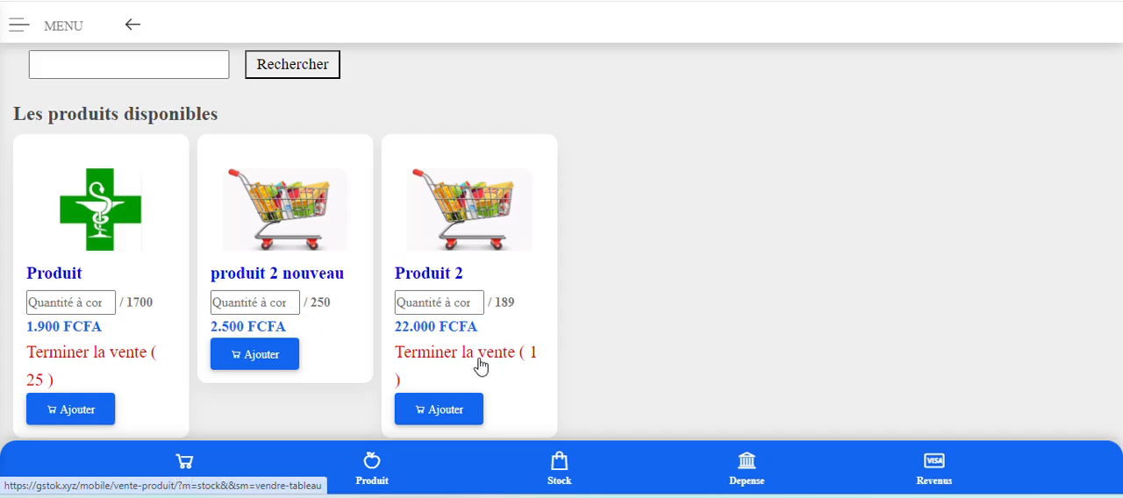
Proceed to finish the sale in Vendre (tableau) and review the products and amounts in the Panier.
left_click(482, 359)
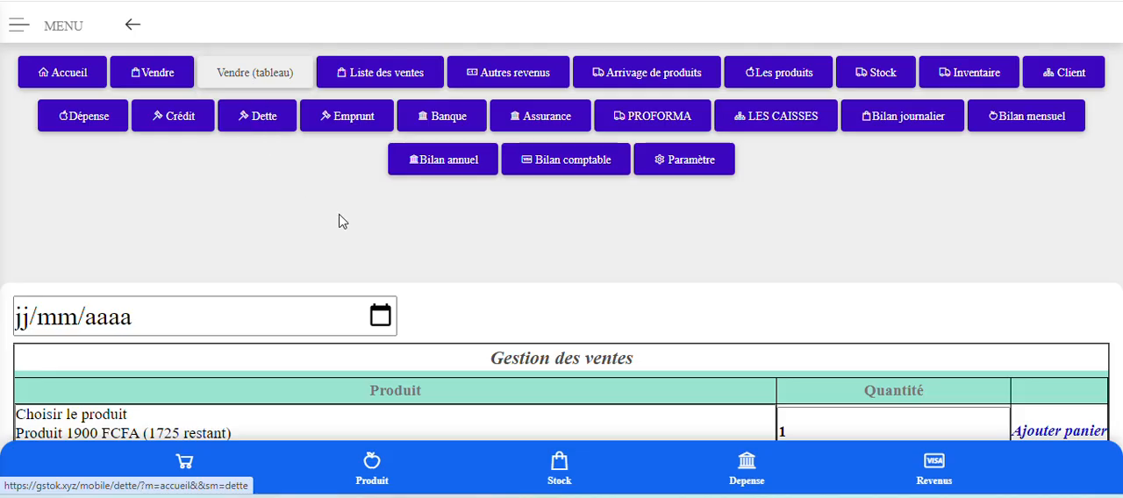
scroll(464, 261, "down", 2)
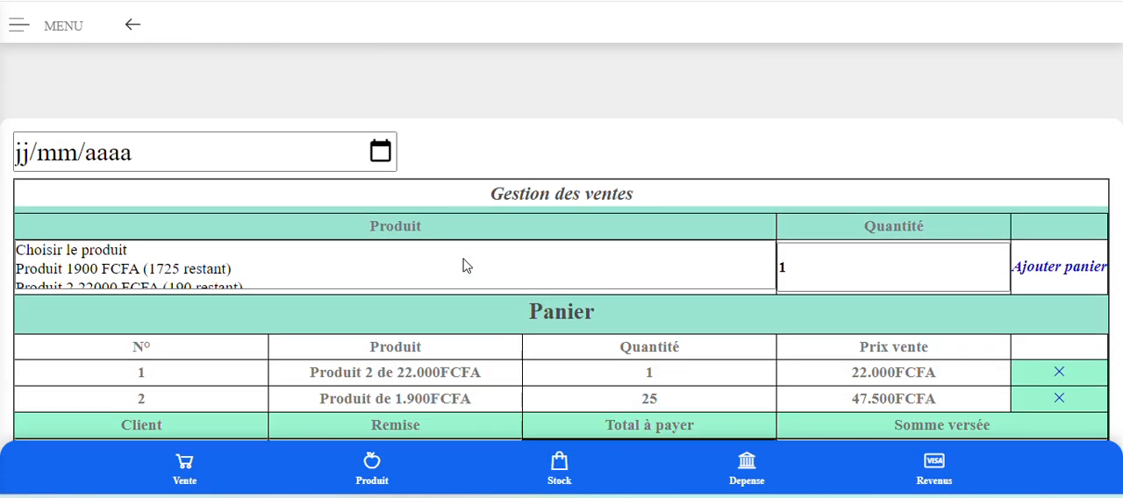
scroll(465, 266, "up", 2)
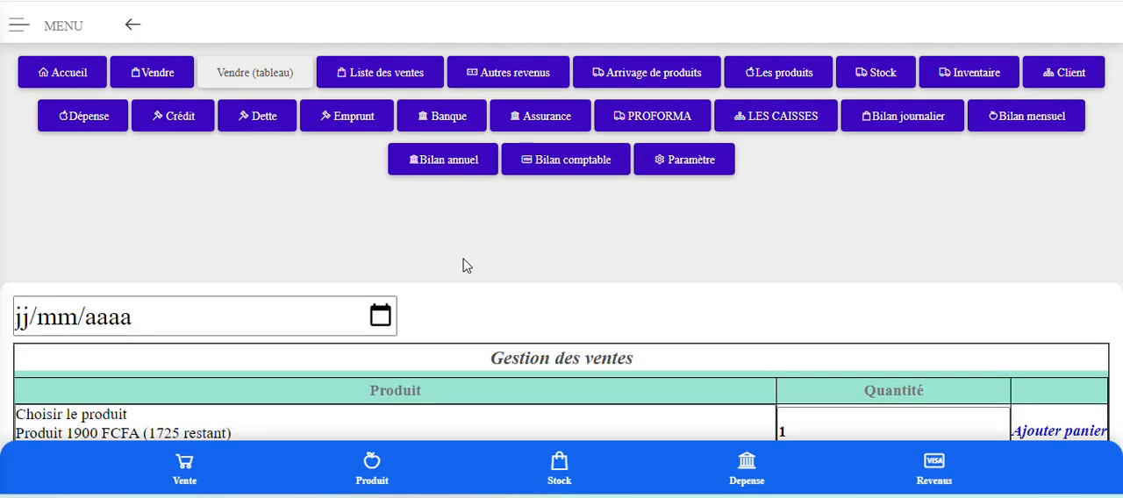
scroll(466, 266, "down", 4)
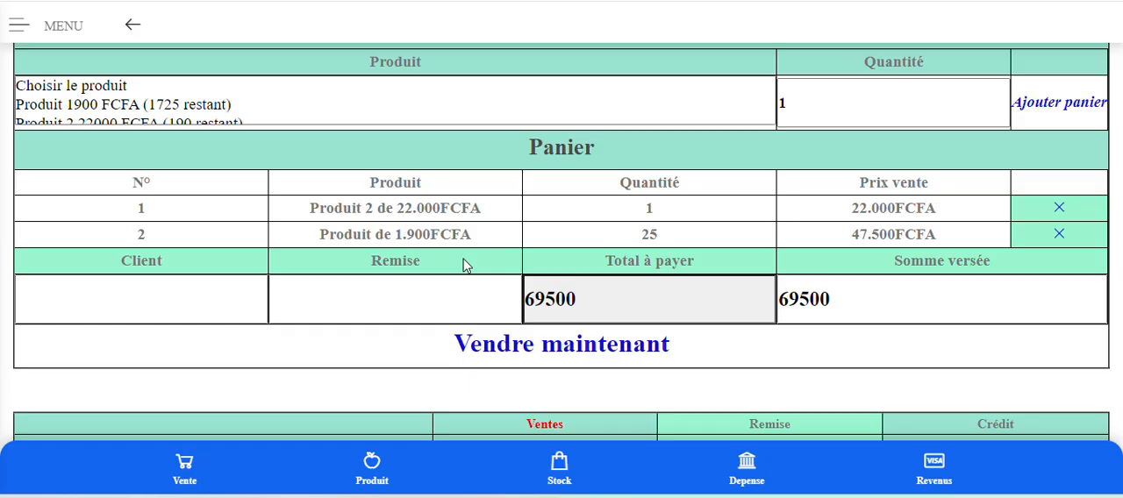
scroll(689, 223, "up", 1)
scroll(689, 223, "down", 1)
Enter the customer's name in the sale's Client field.
left_click(136, 302)
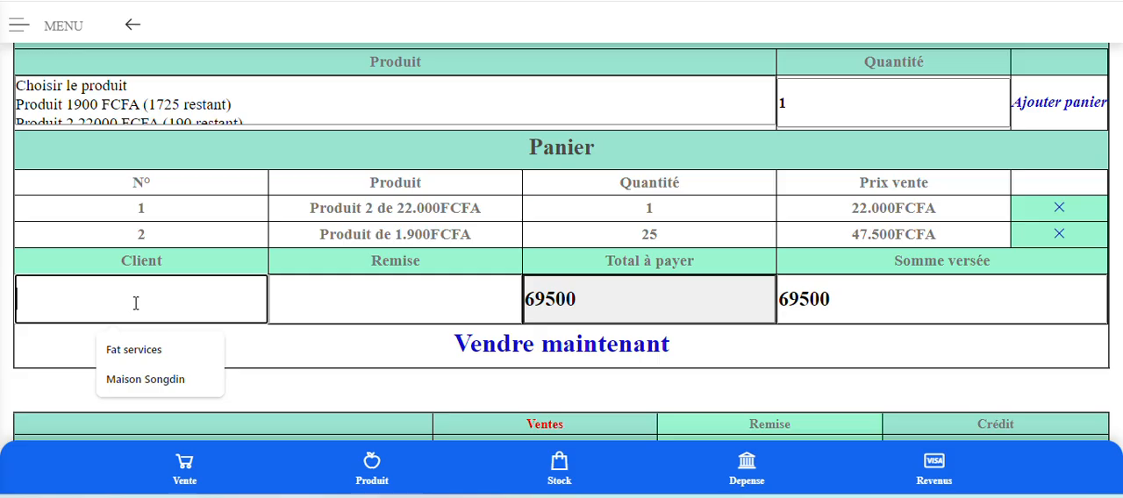
type("M. ")
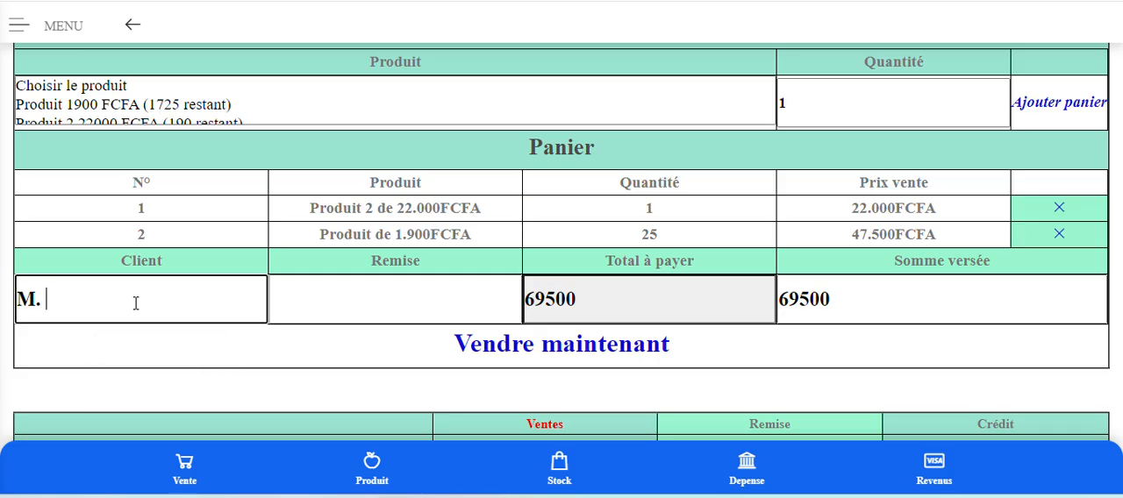
type("Client")
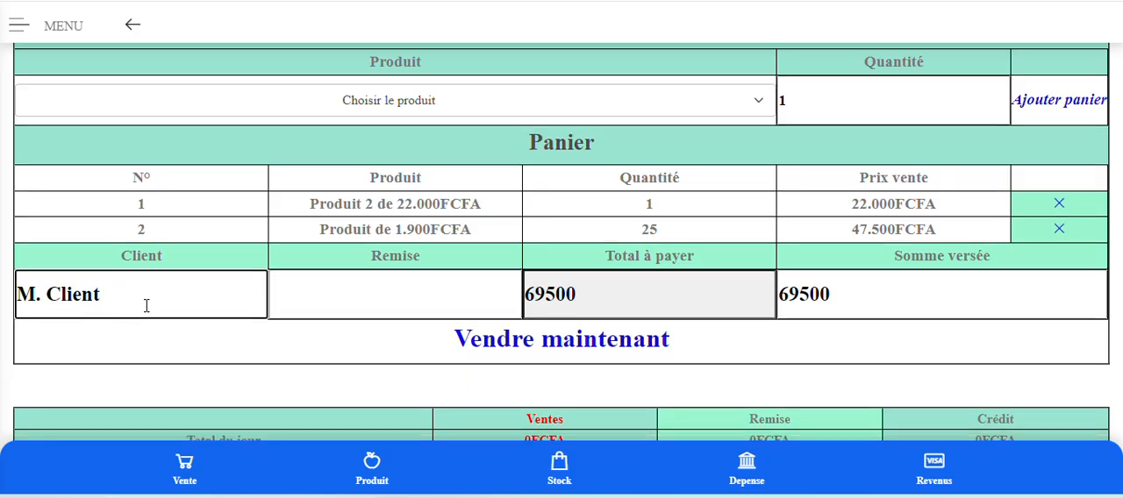
Set the sale's Remise to 500 and check the Total à payer and Somme versée.
left_click(329, 300)
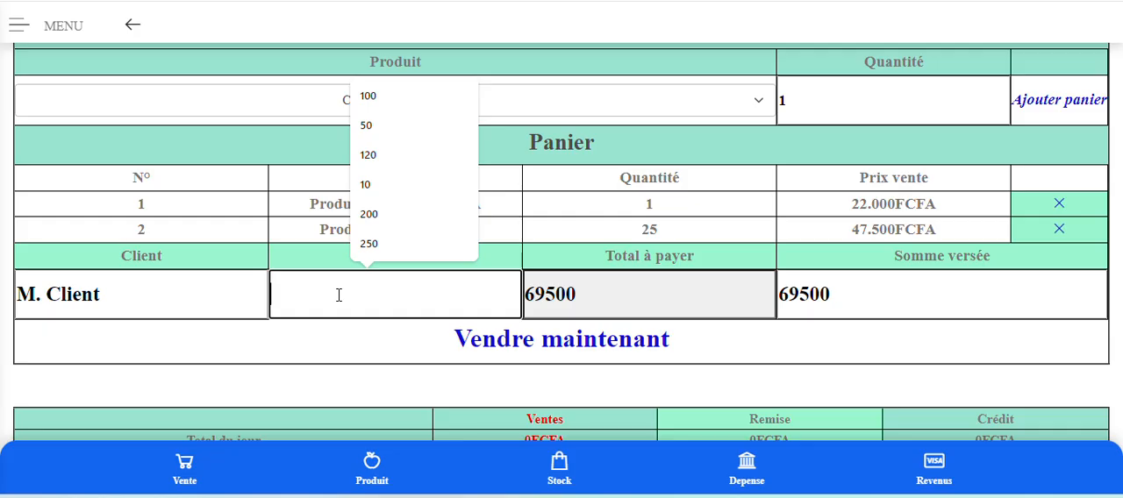
type("500")
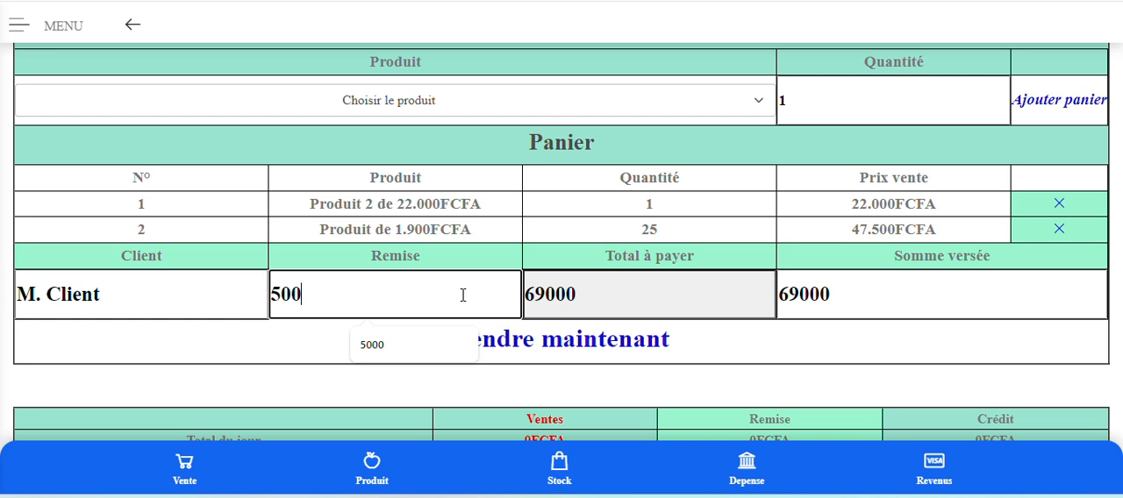
left_click(634, 286)
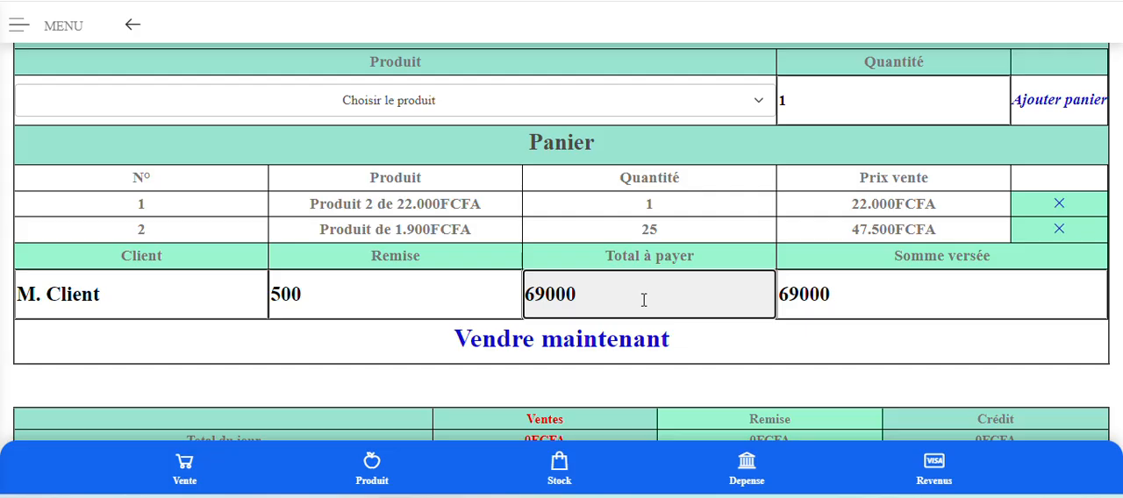
left_click(861, 281)
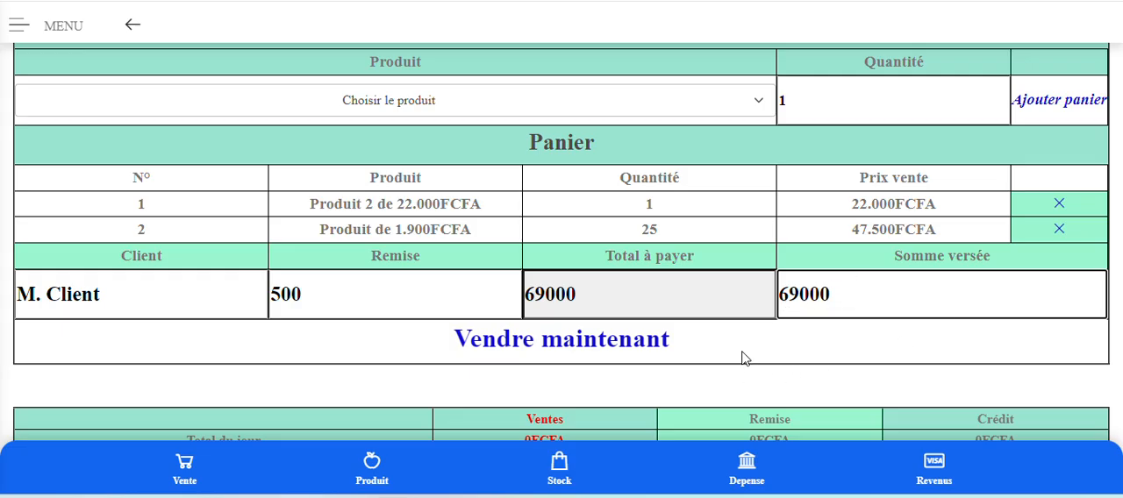
Complete the current sale and start a new one by adding 11 units of Produit 2 to the Panier.
left_click(543, 342)
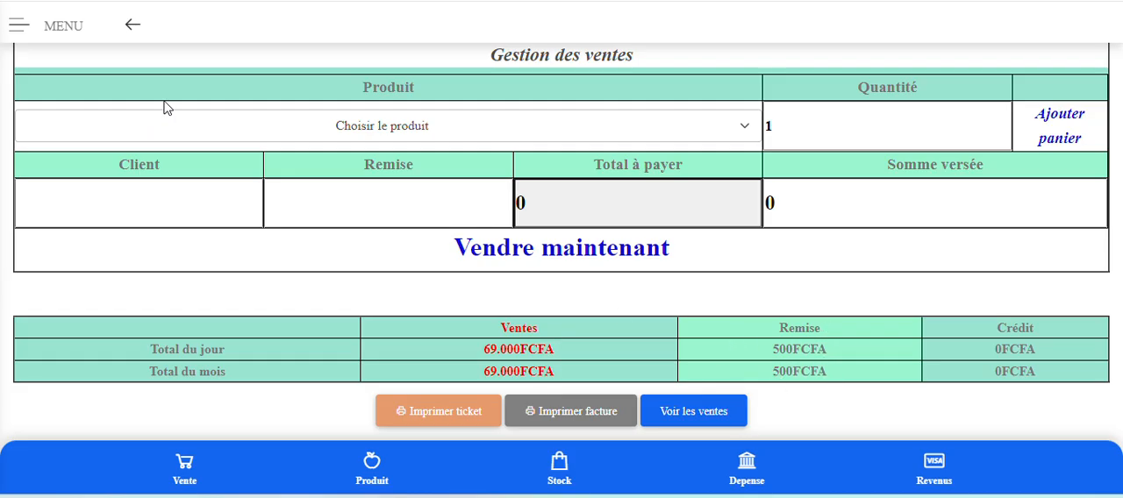
left_click(421, 131)
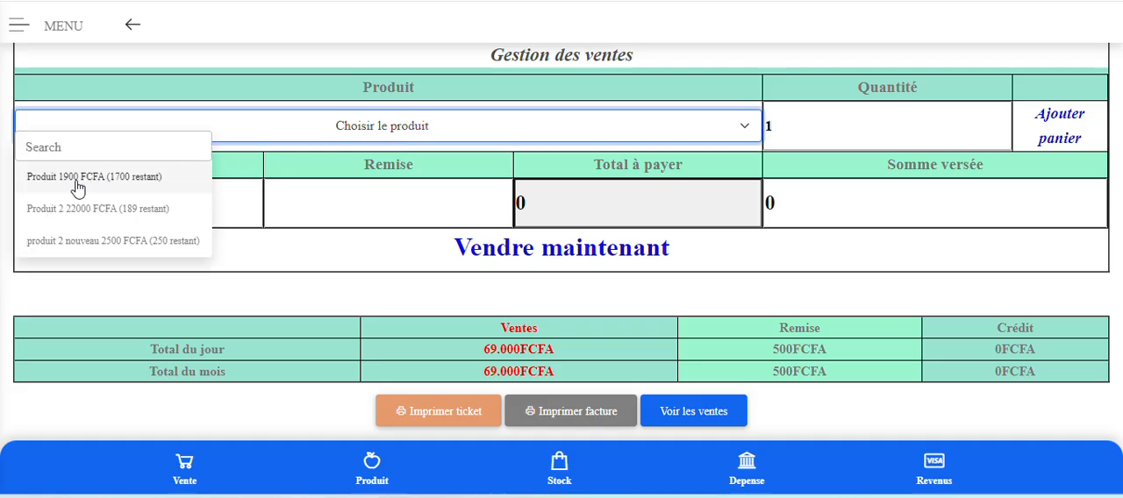
left_click(81, 147)
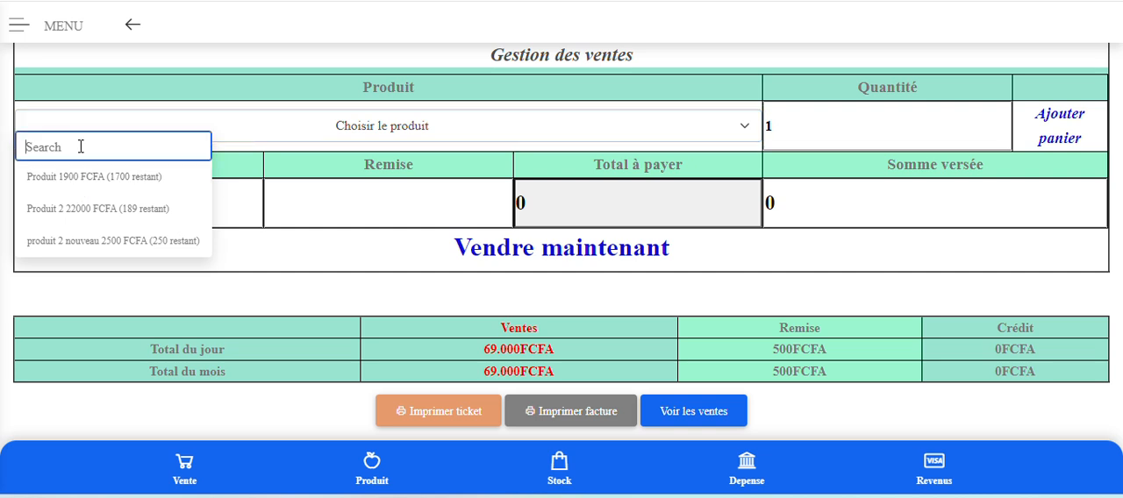
left_click(85, 211)
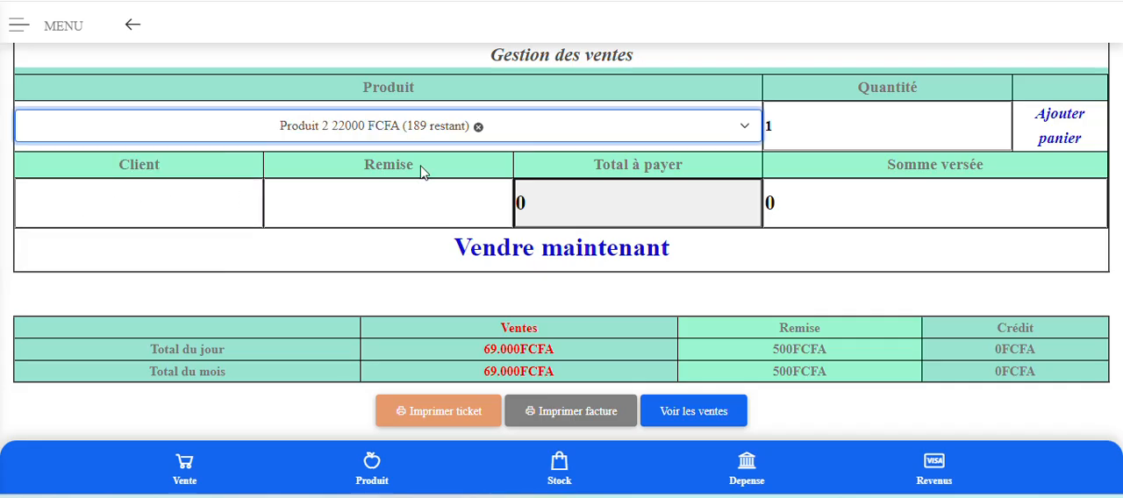
left_click(788, 129)
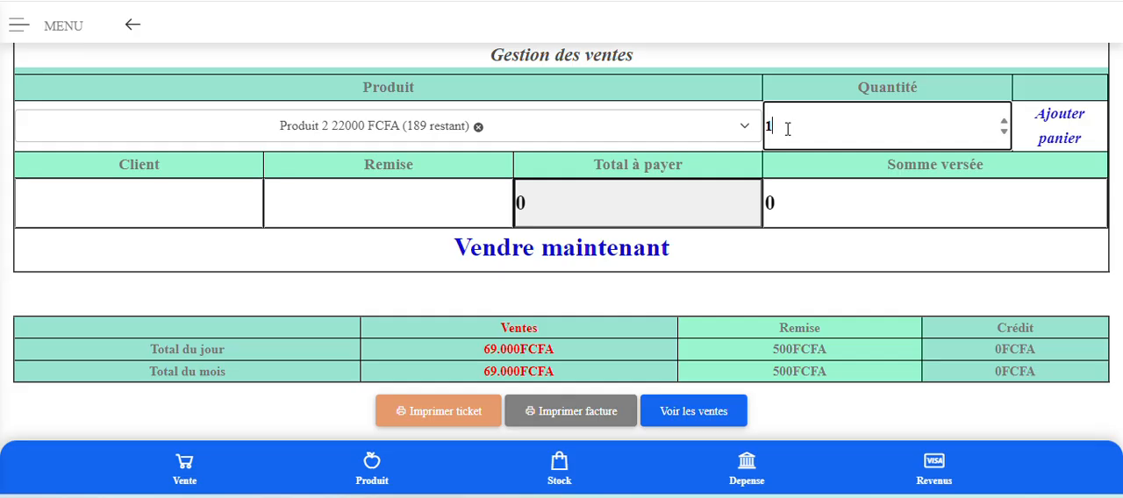
type("1")
left_click(1039, 145)
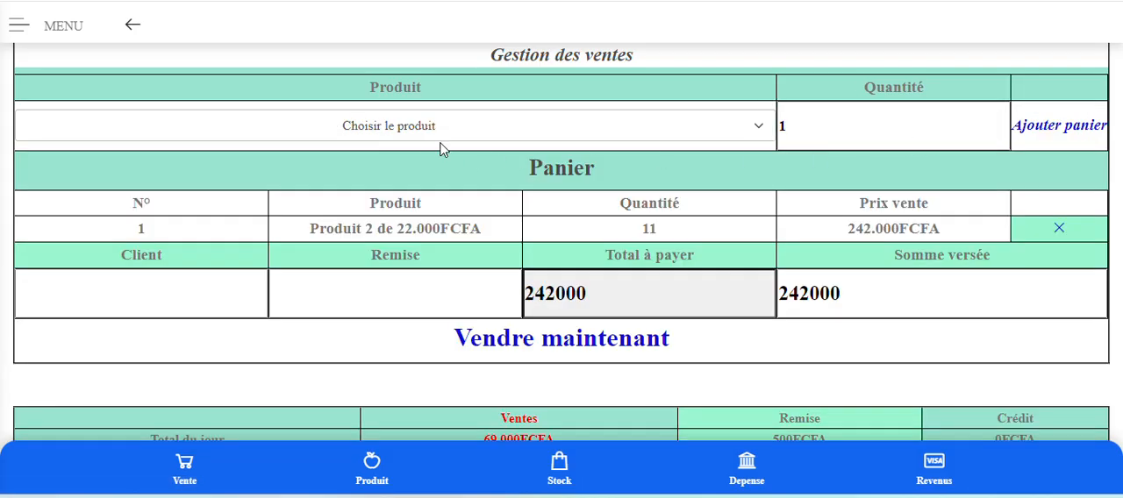
left_click(410, 126)
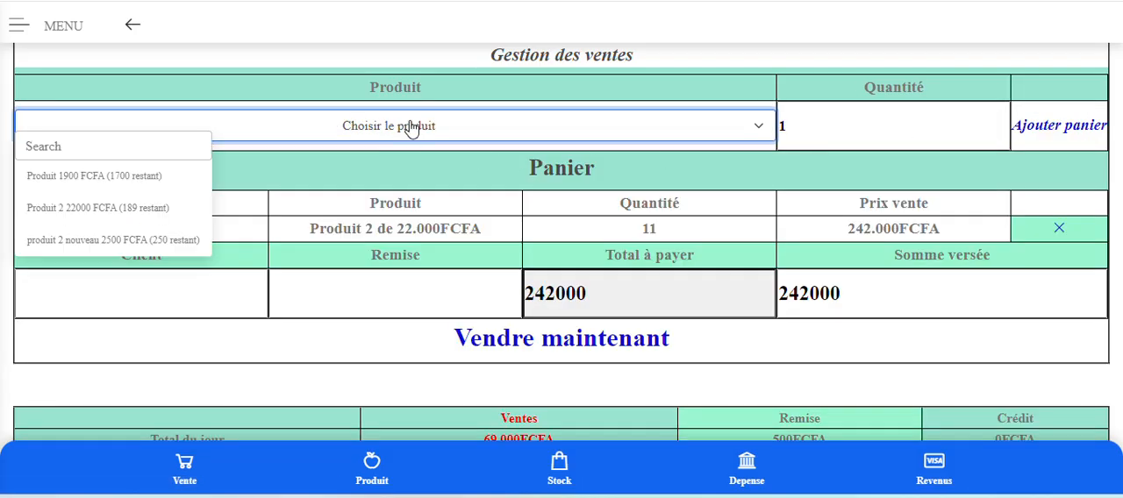
left_click(106, 243)
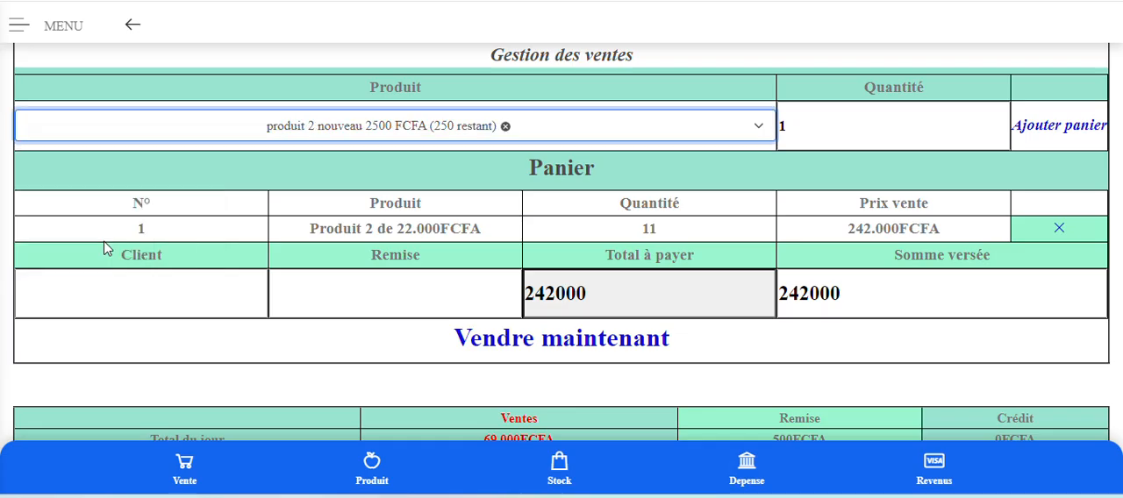
left_click(506, 126)
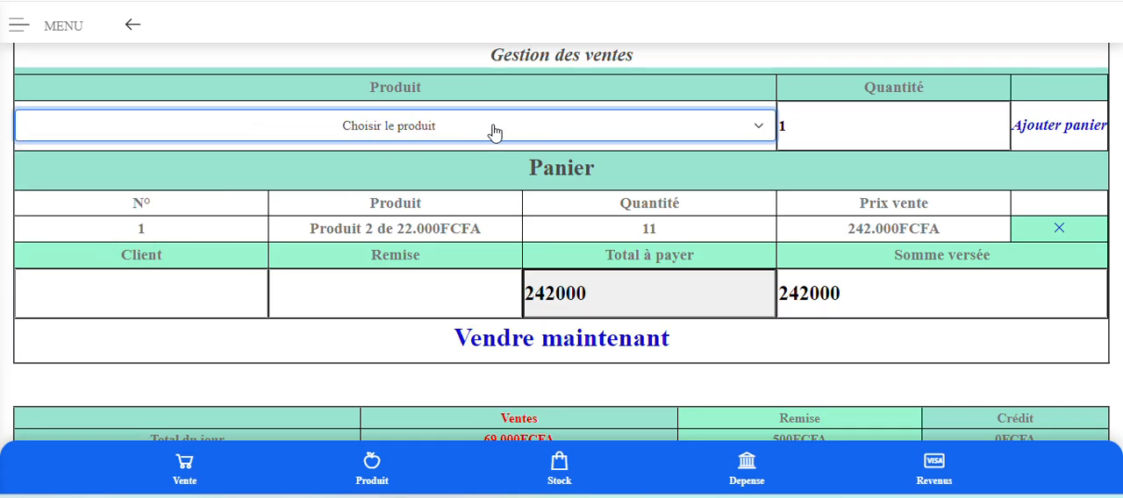
Add the 1900 FCFA Produit to the Panier five times, one unit each time.
left_click(390, 133)
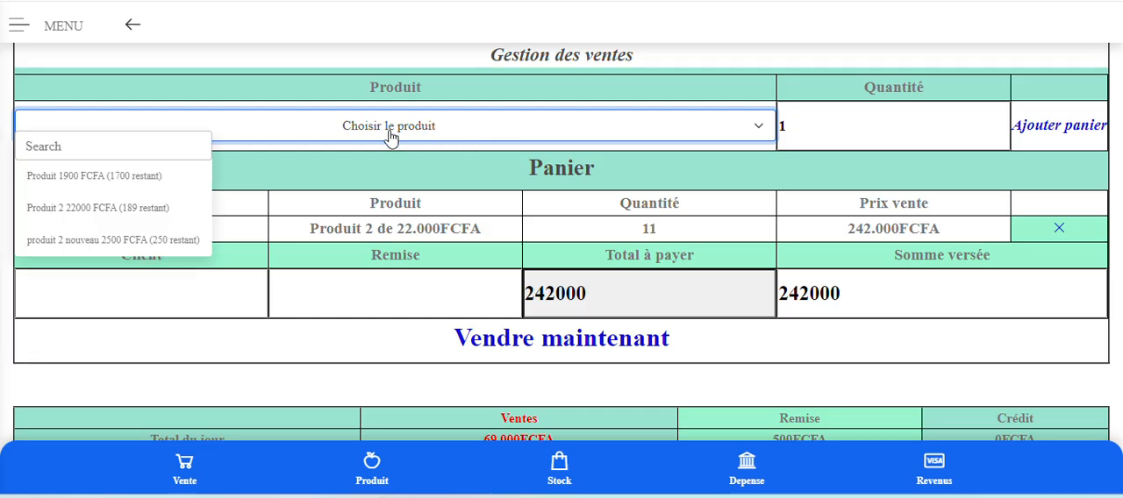
left_click(112, 180)
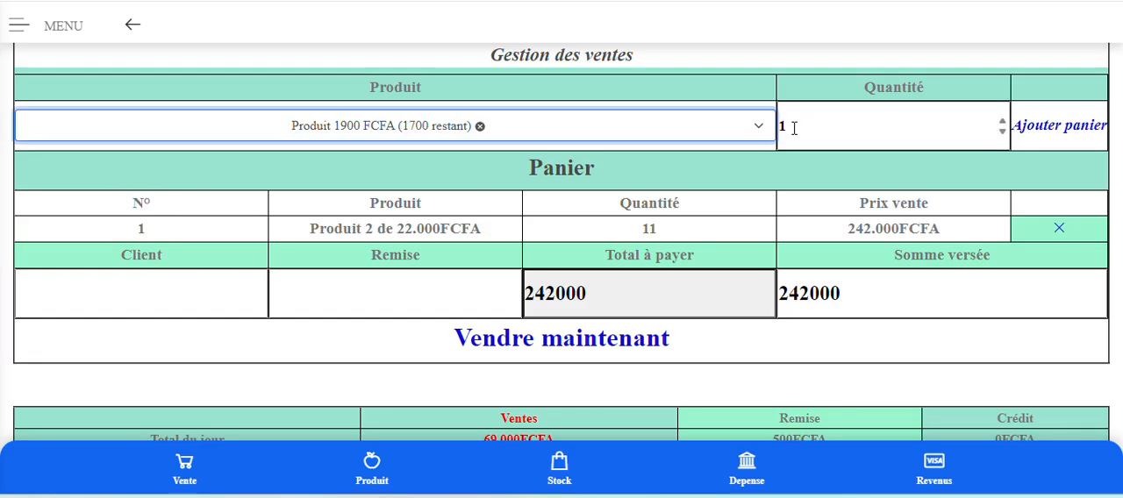
left_click(1066, 125)
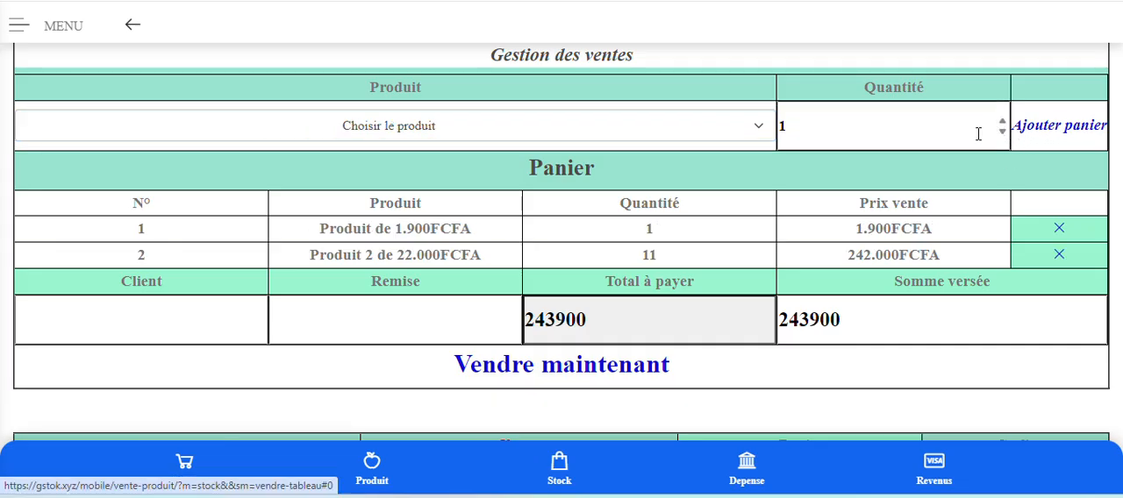
left_click(513, 139)
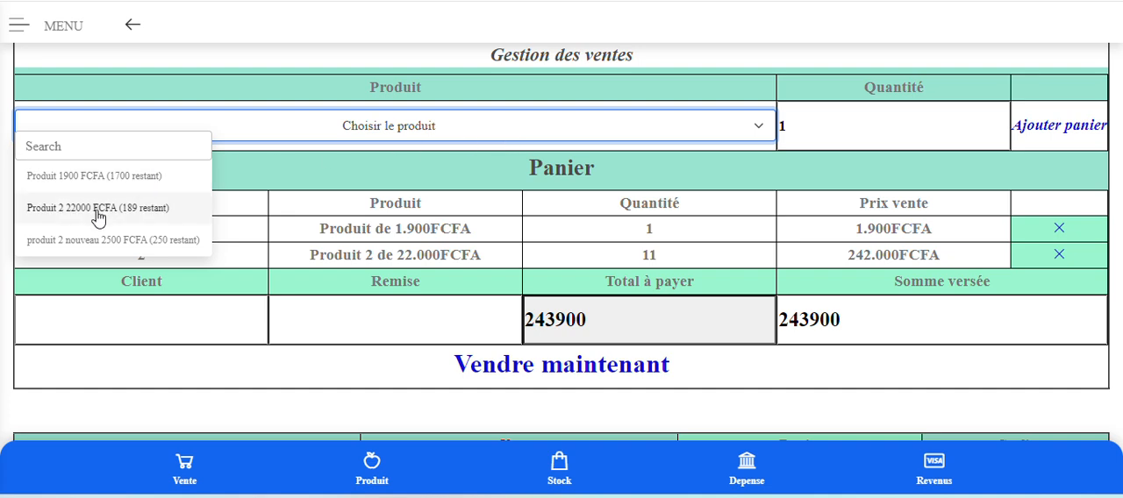
left_click(117, 177)
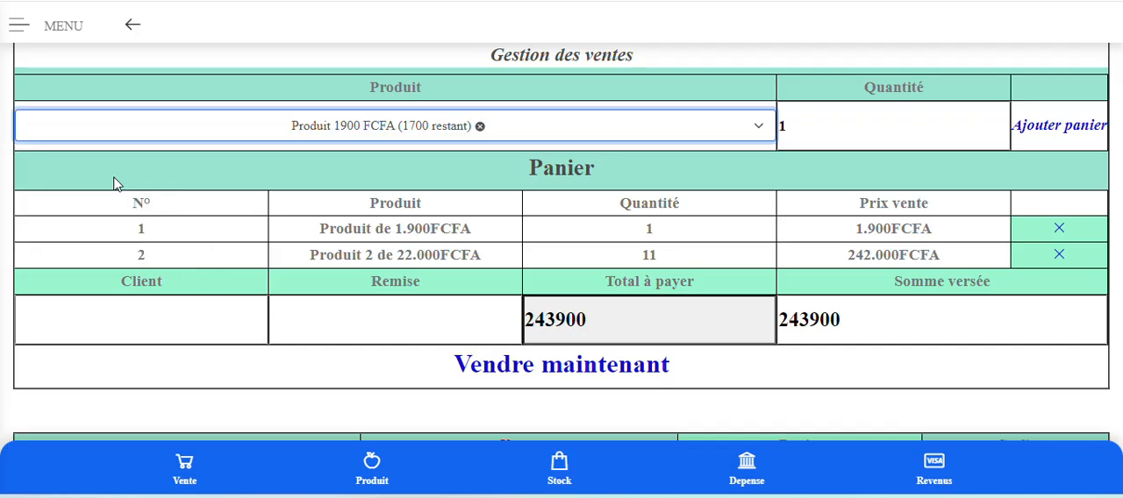
left_click(1068, 126)
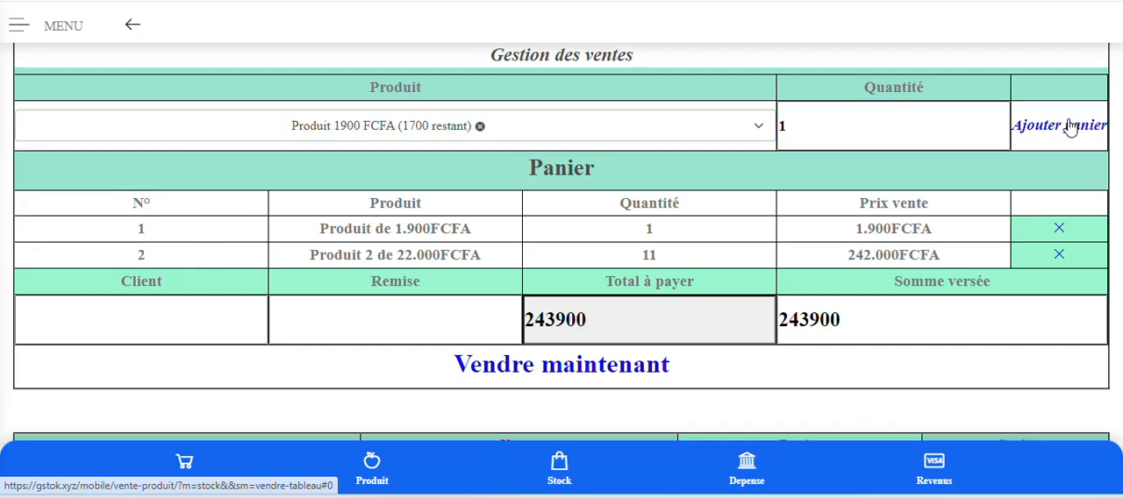
left_click(430, 133)
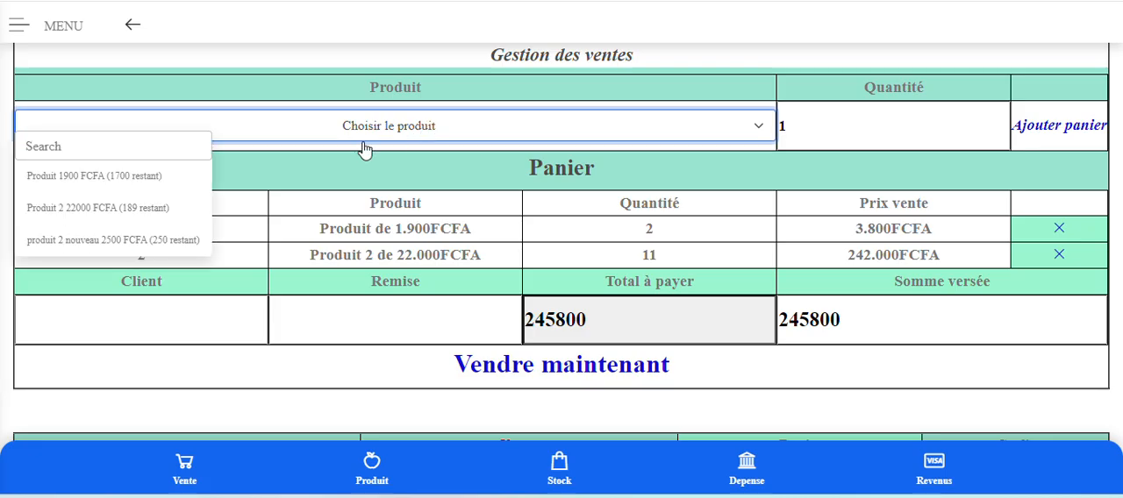
left_click(106, 181)
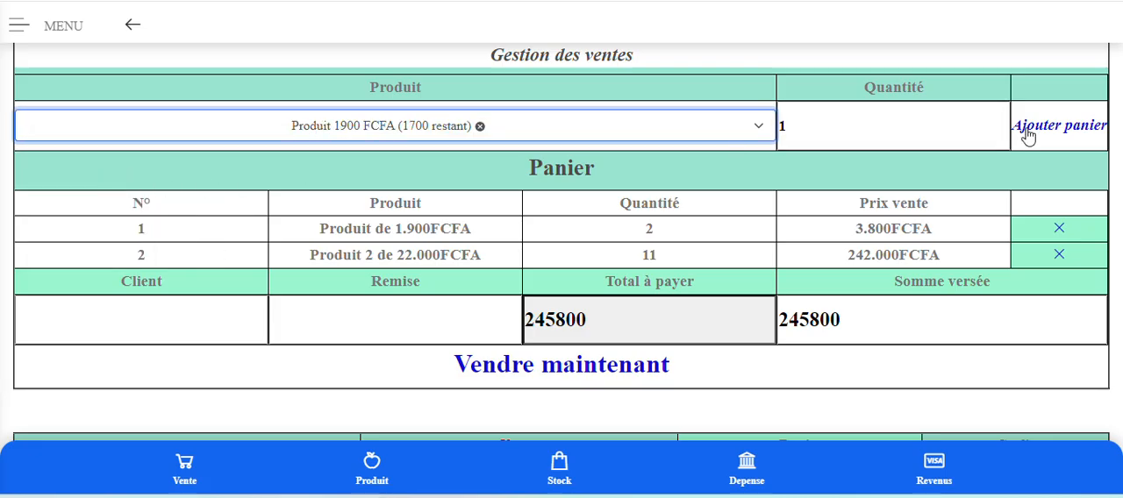
left_click(1063, 126)
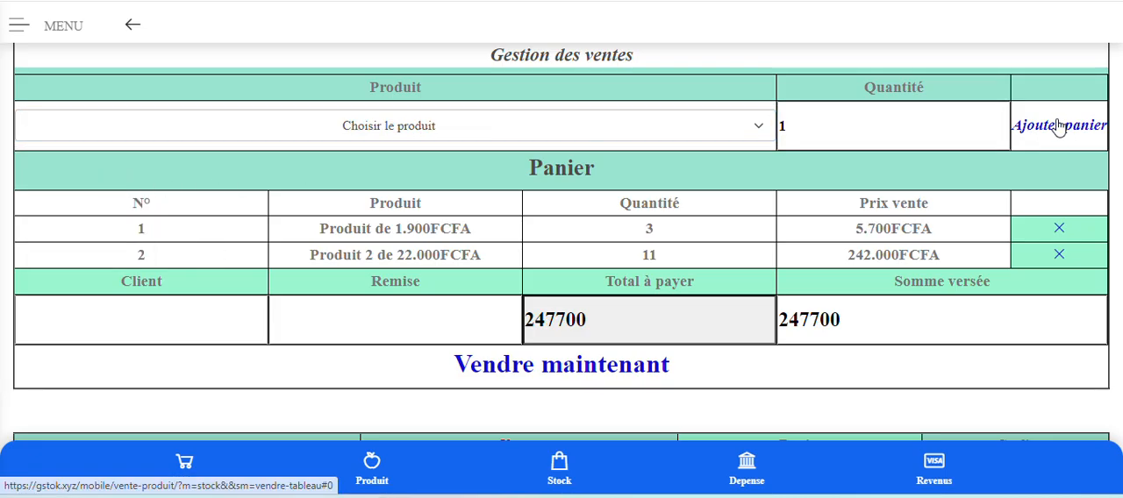
left_click(366, 134)
left_click(111, 178)
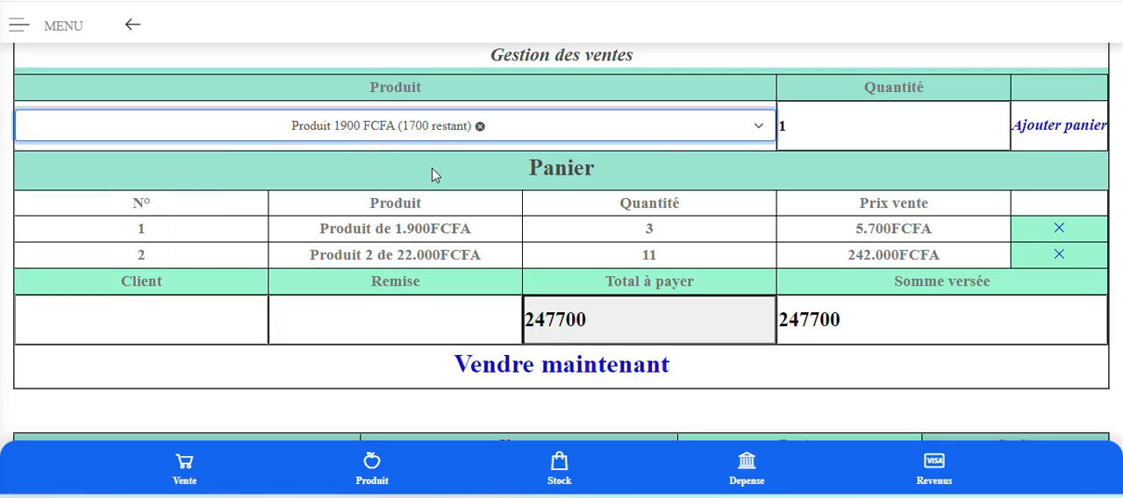
left_click(1058, 126)
left_click(511, 133)
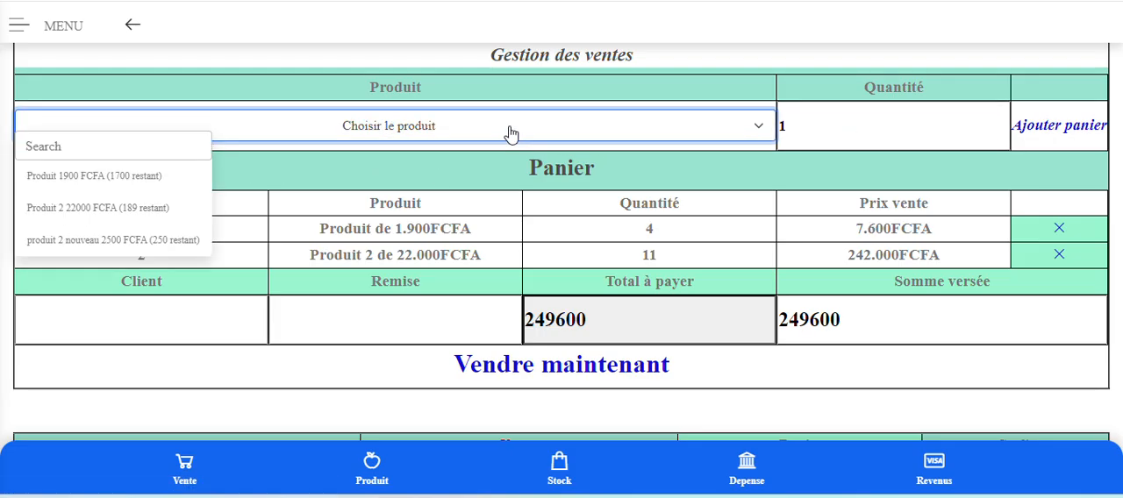
left_click(157, 181)
left_click(1059, 136)
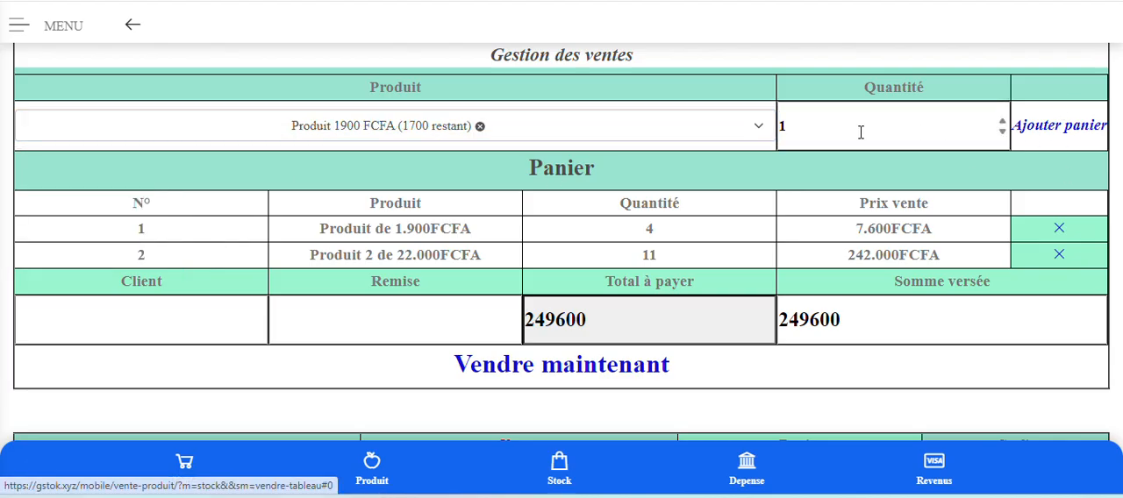
Add one more unit of the 1900 FCFA Produit to the Panier, with Quantité set to 1.
left_click(649, 129)
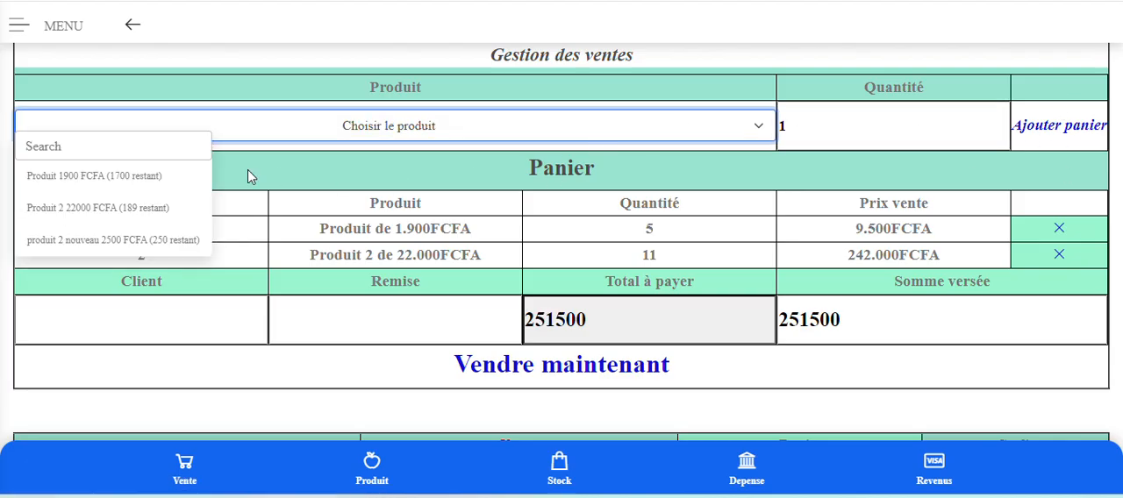
left_click(113, 185)
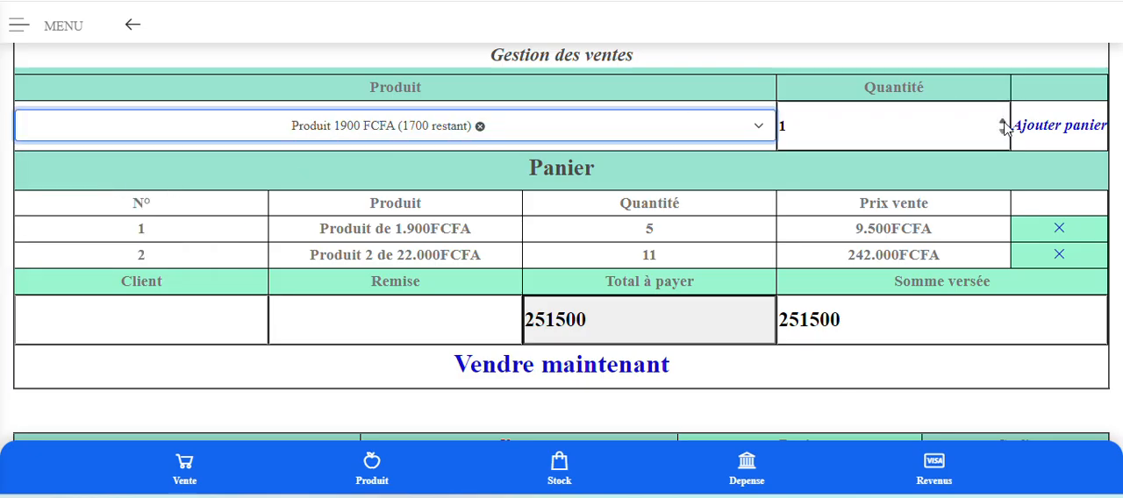
left_click(1002, 121)
left_click(1002, 121)
left_click(1002, 121)
left_click_drag(829, 127, 759, 140)
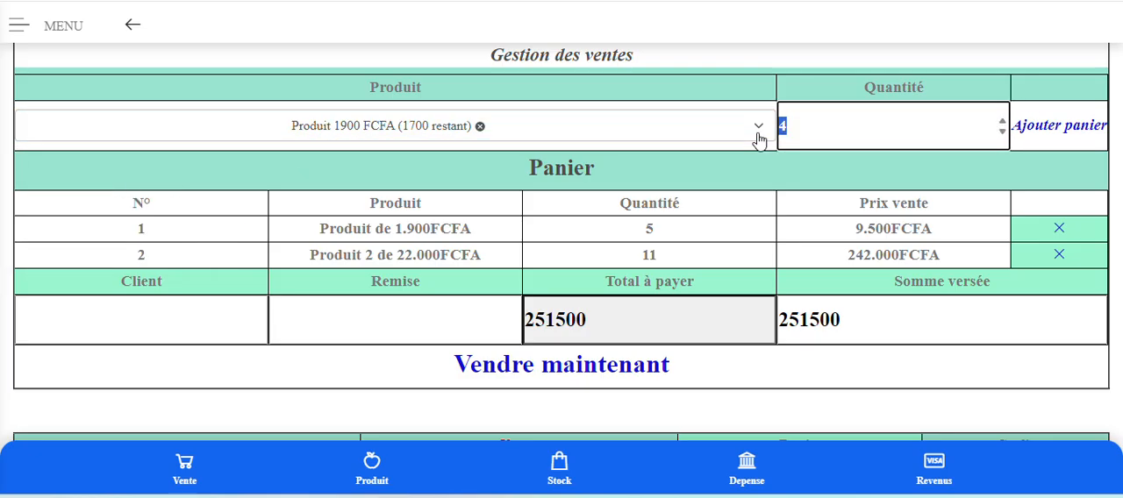
type("25")
key("BackSpace")
key("BackSpace")
type("1")
left_click(1048, 129)
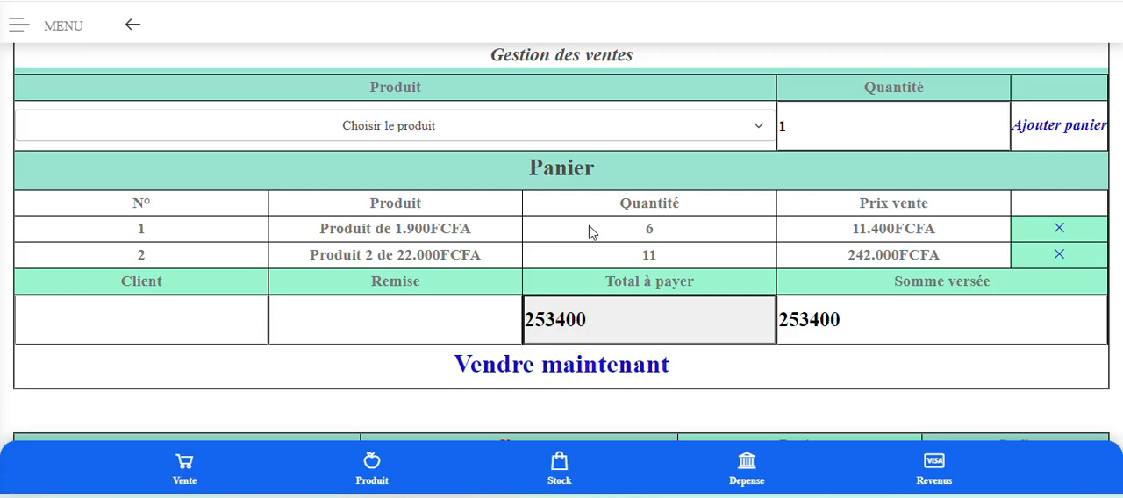
Complete the second sale with the Client and Remise fields left empty.
left_click(93, 325)
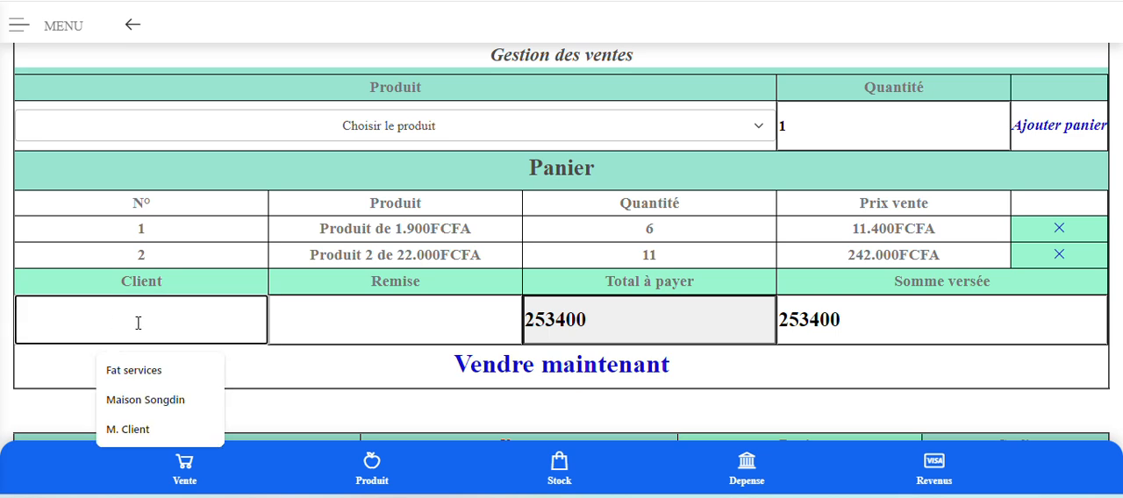
left_click(382, 333)
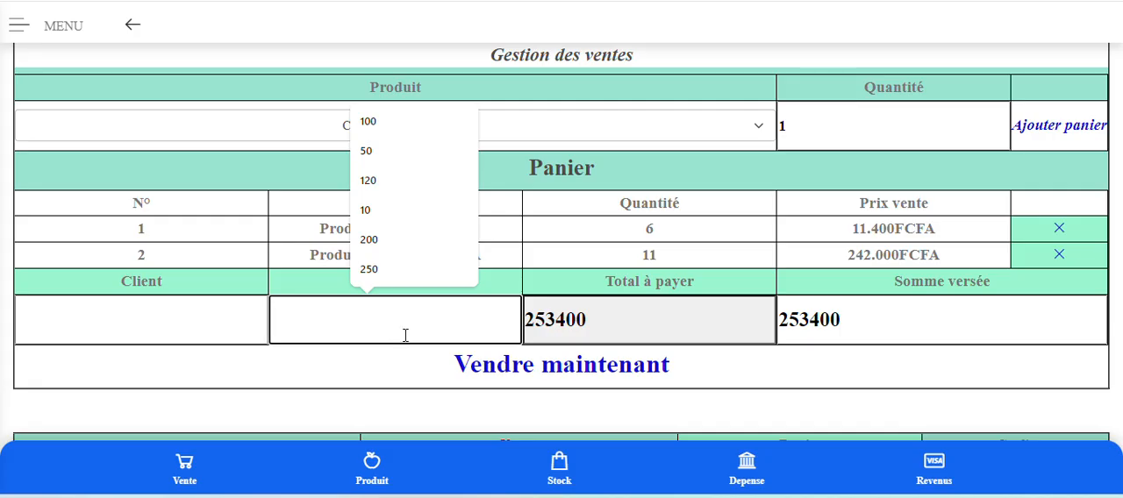
left_click(875, 161)
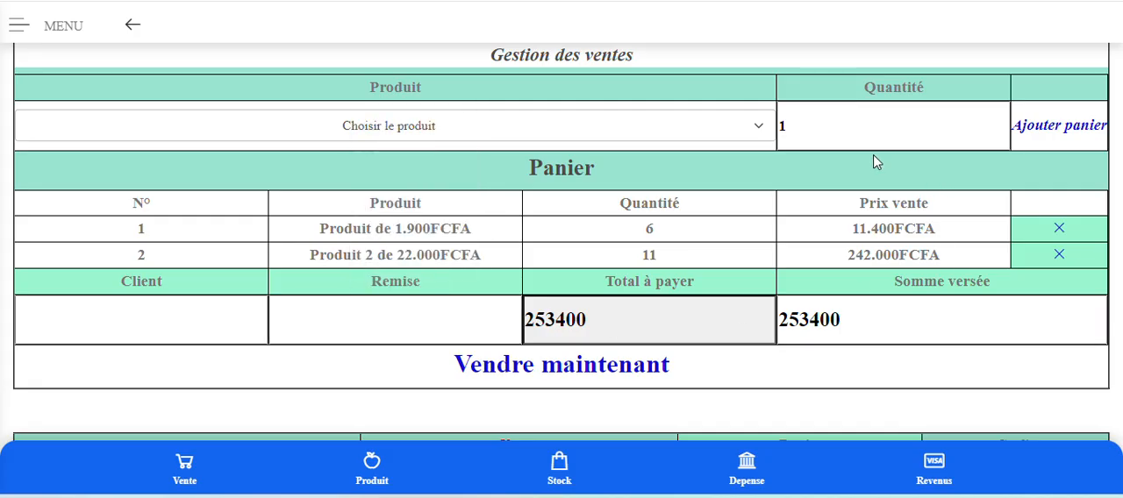
scroll(877, 180, "up", 3)
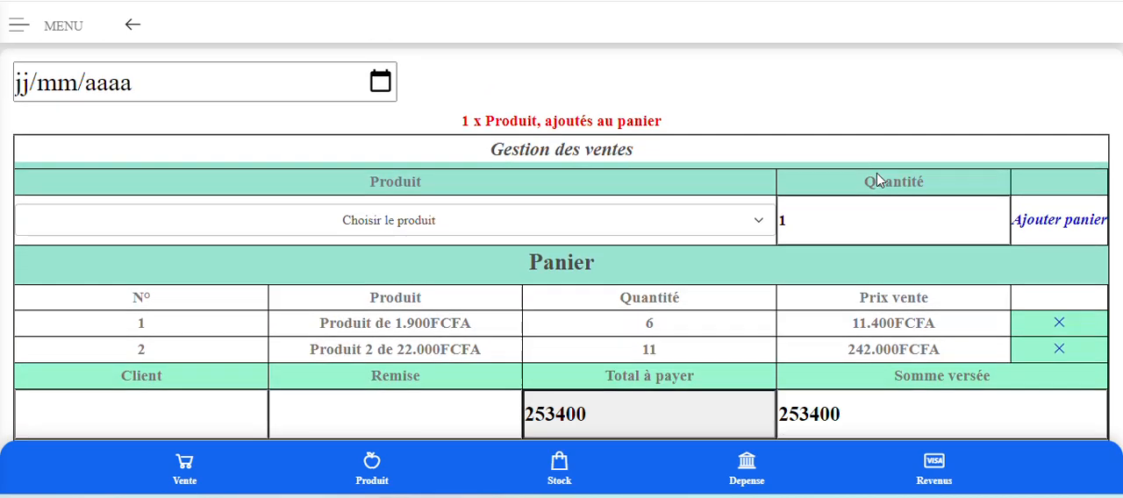
scroll(824, 184, "down", 3)
left_click(550, 370)
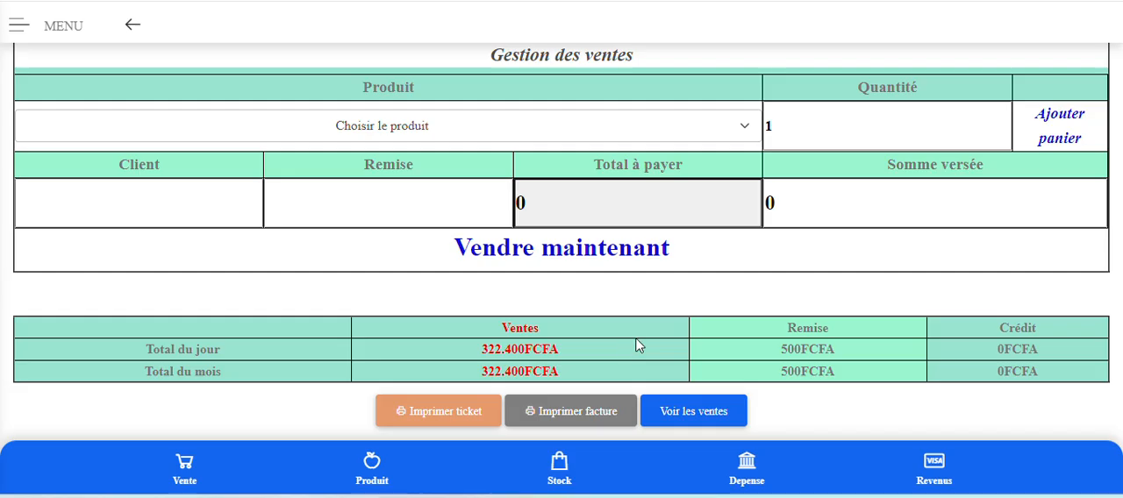
Open the printable facture and the ticket of the last sale in separate new tabs.
scroll(639, 346, "down", 1)
right_click(581, 334)
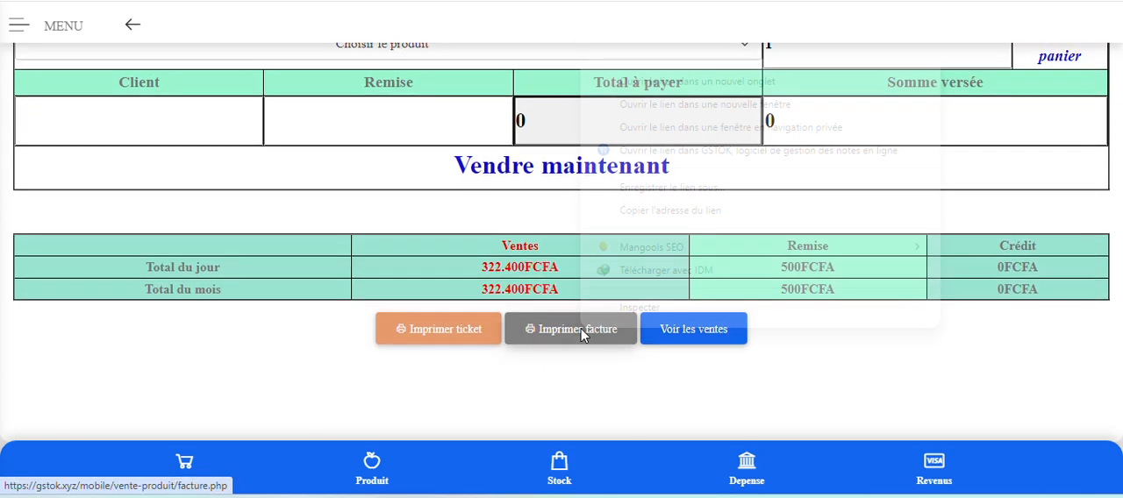
left_click(783, 87)
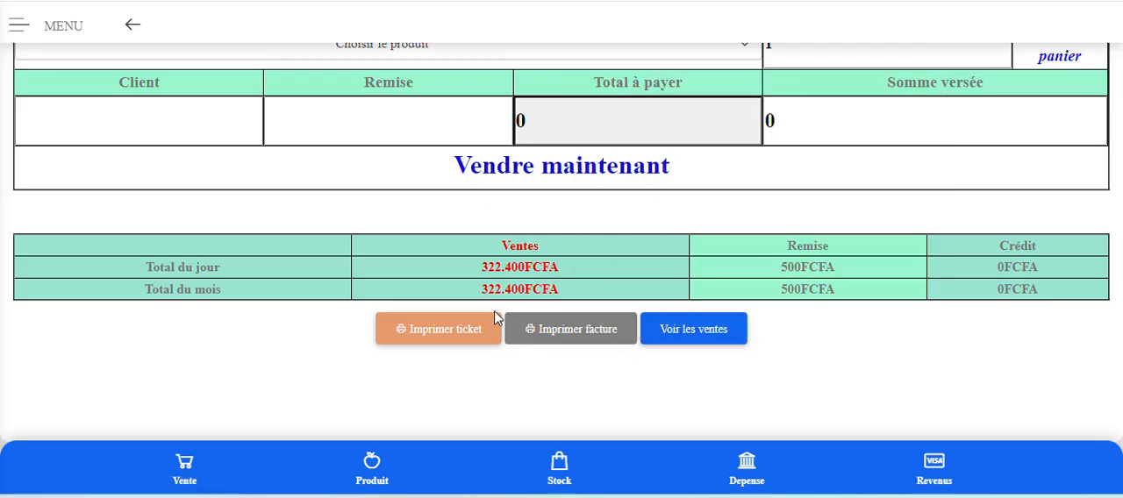
right_click(429, 334)
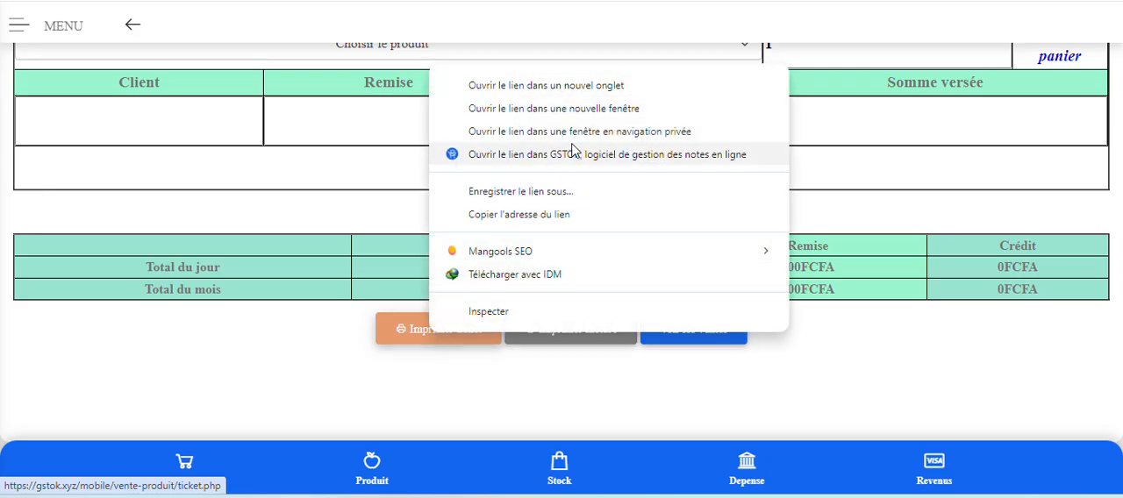
left_click(589, 93)
Switch to the facture tab to review the invoice and its print preview.
key("ctrl+Tab")
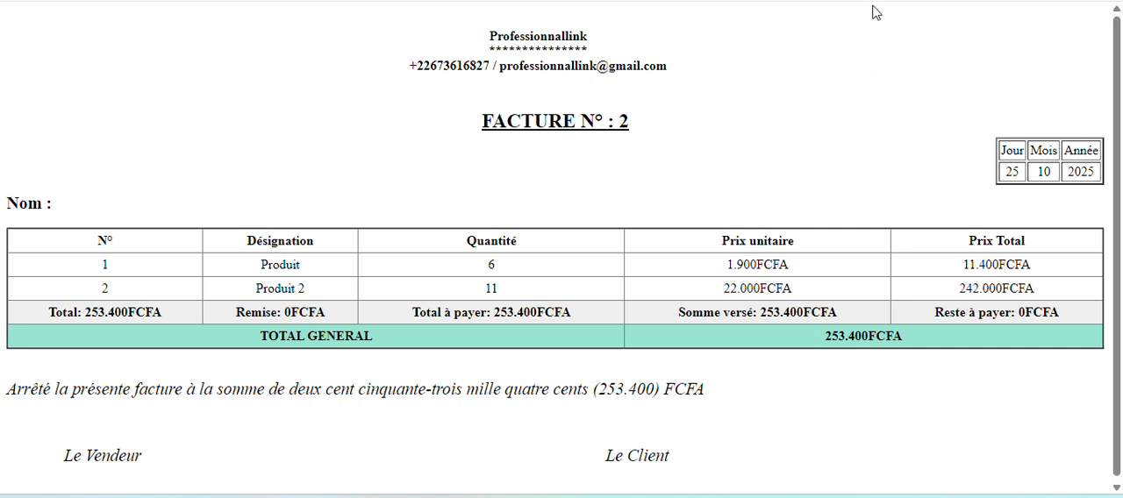
left_click(908, 1)
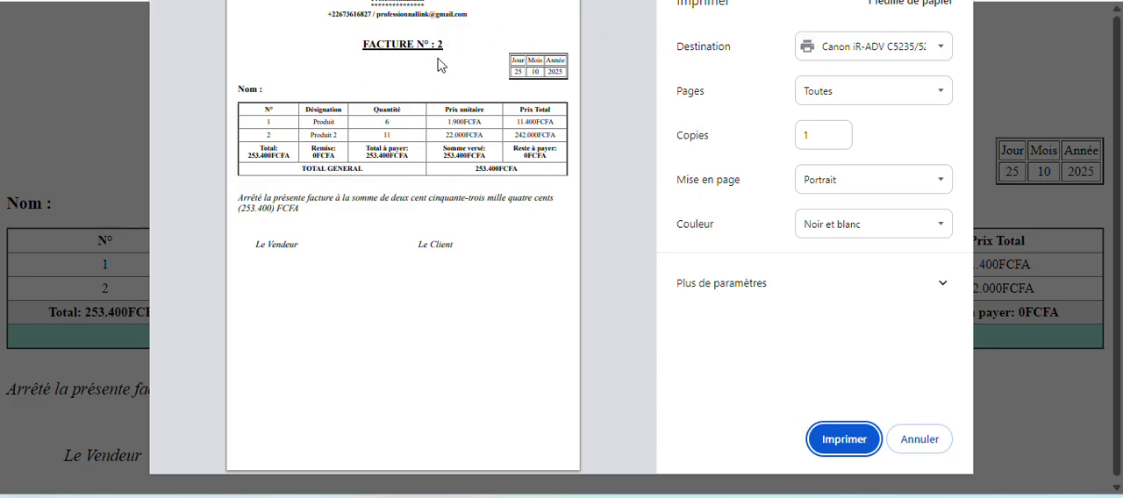
Cancel the print previews of the facture and the ticket and close both document tabs.
left_click(922, 442)
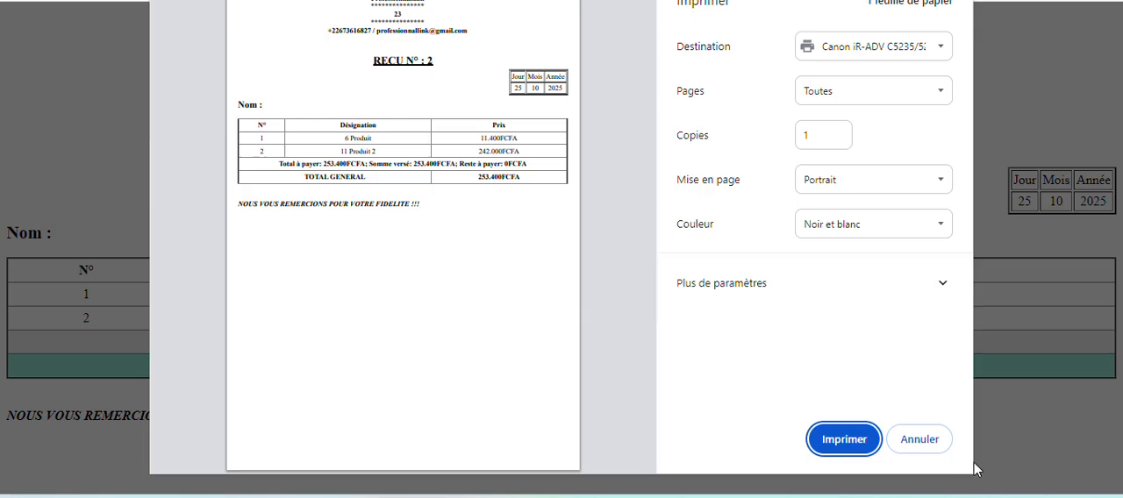
left_click(927, 448)
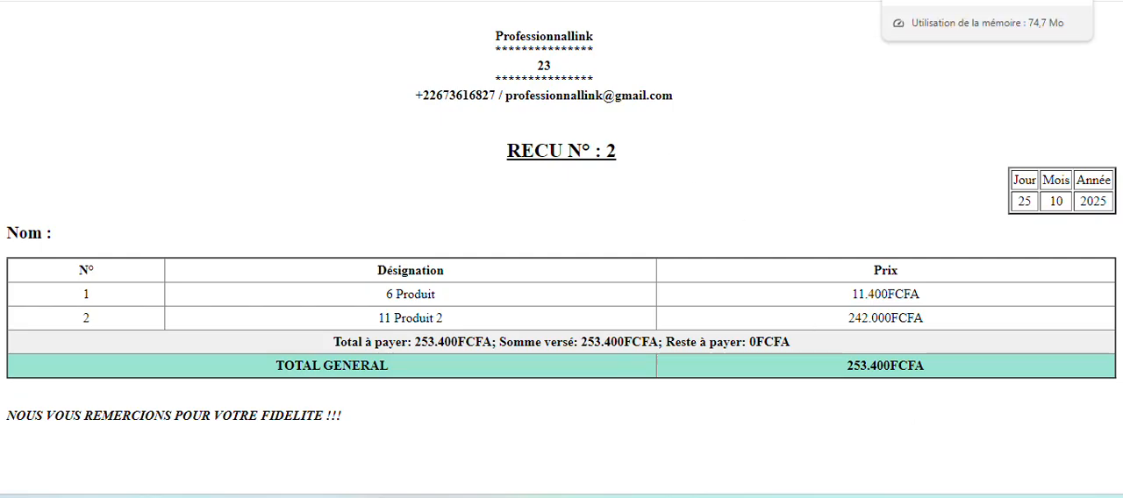
left_click(964, 1)
left_click(965, 2)
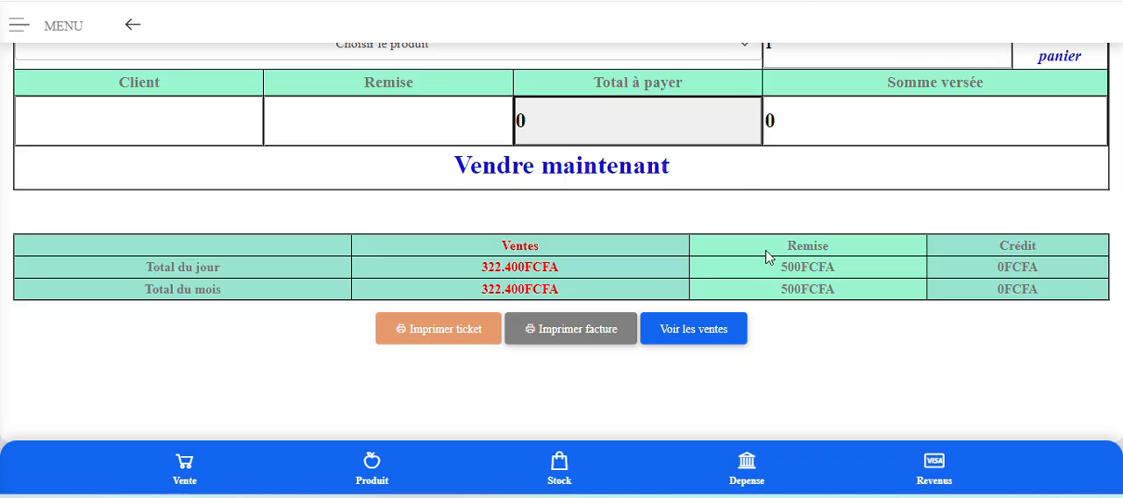
Show the list of sales and open the first sale, the one without a client, for modification.
scroll(769, 256, "up", 3)
scroll(769, 260, "down", 2)
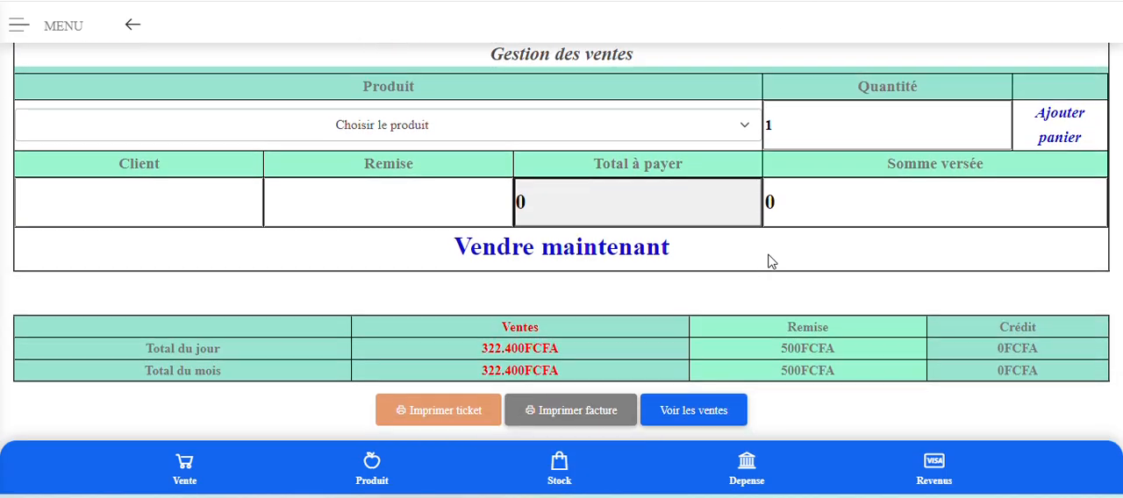
scroll(769, 263, "down", 2)
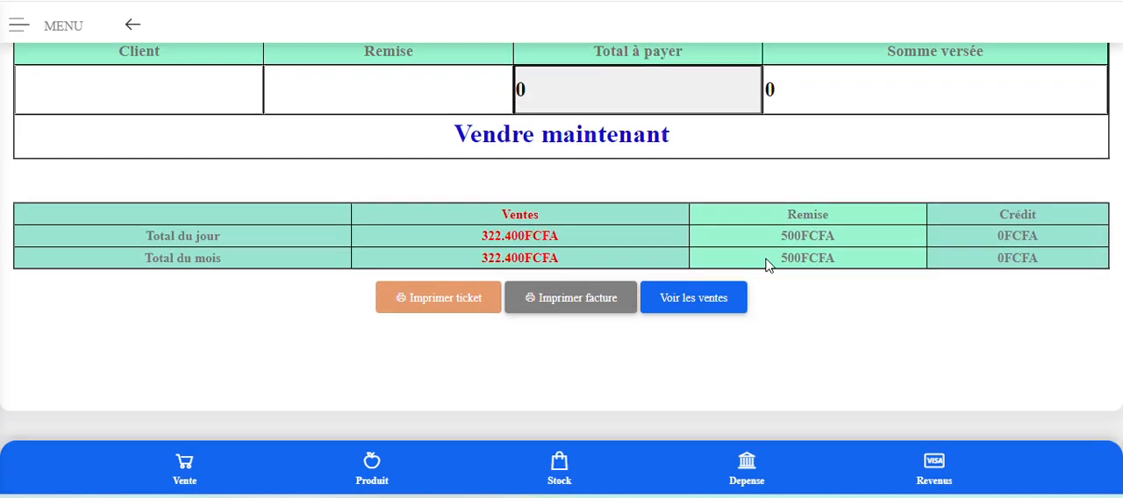
left_click(701, 302)
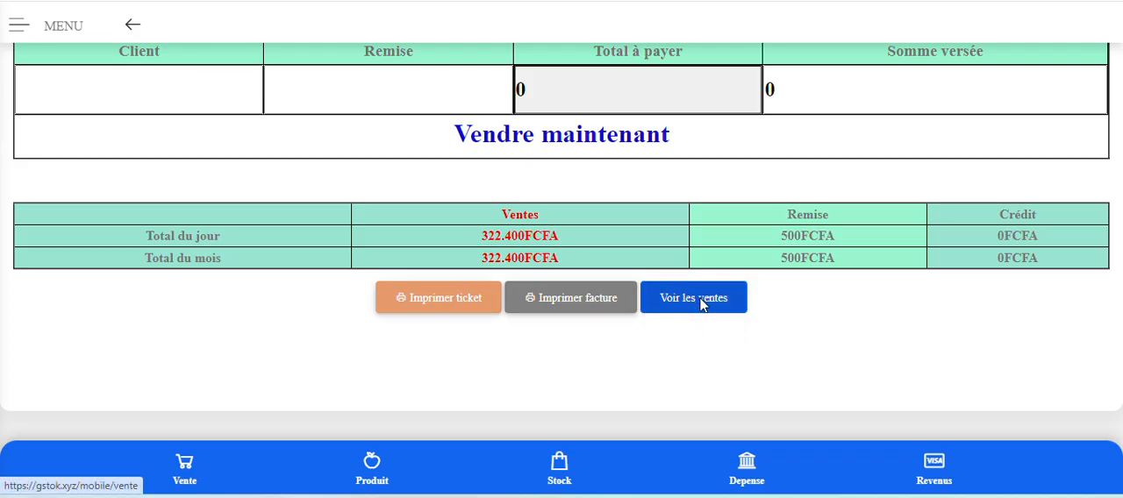
scroll(700, 305, "down", 5)
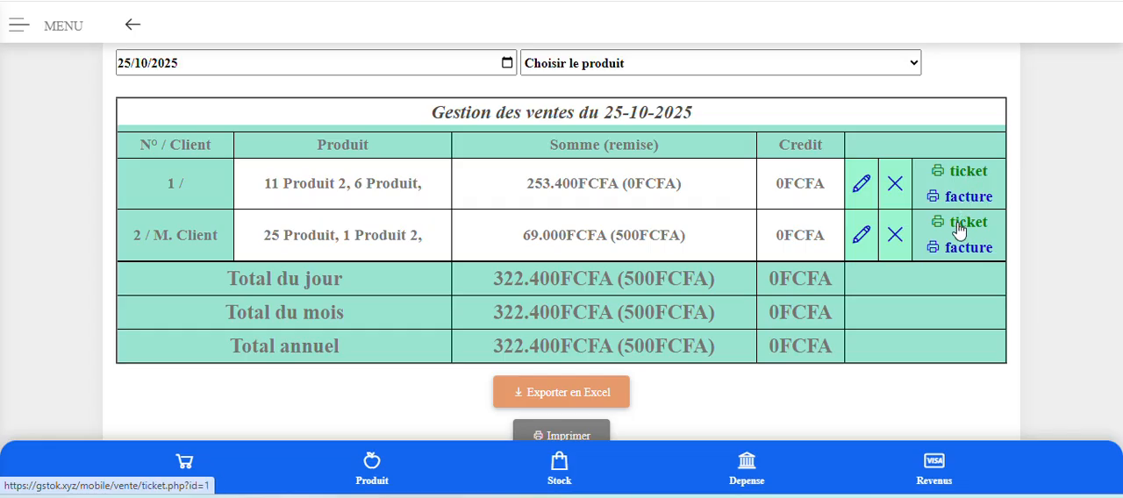
left_click(860, 186)
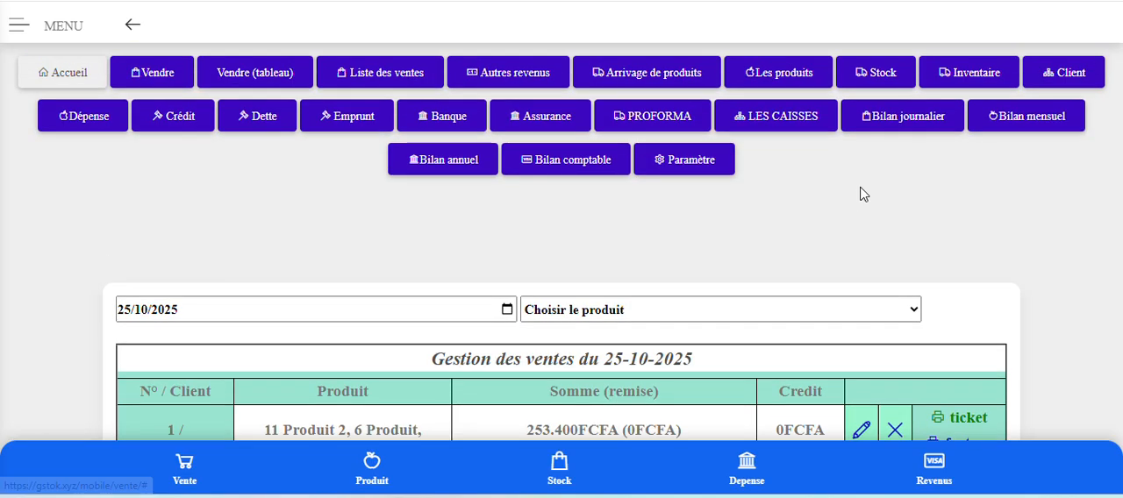
scroll(861, 194, "down", 4)
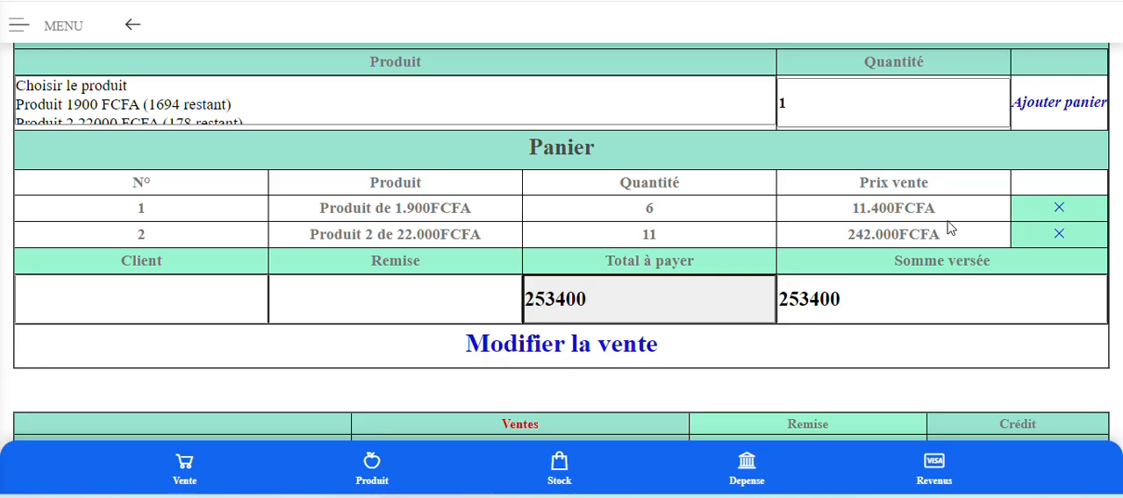
left_click(136, 107)
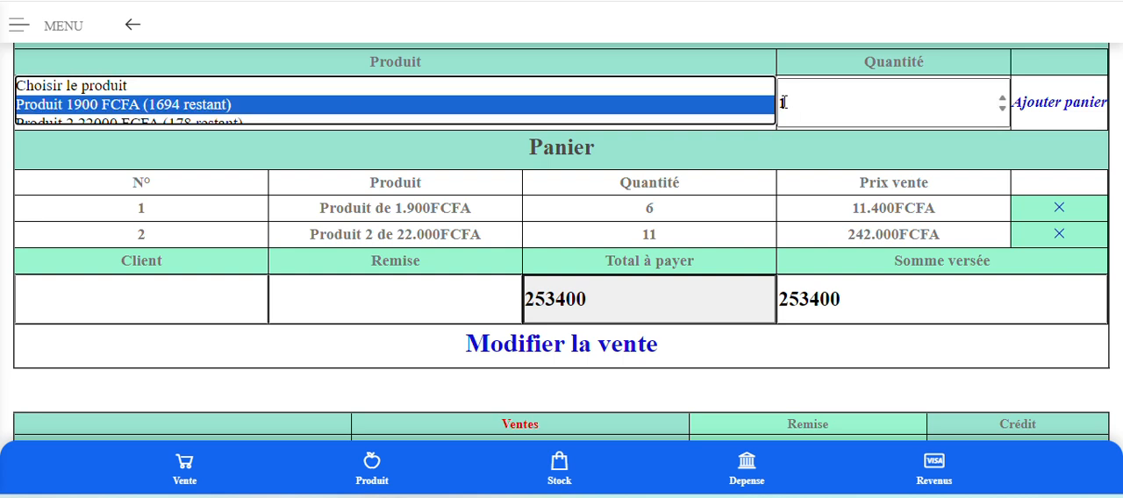
left_click_drag(780, 102, 801, 105)
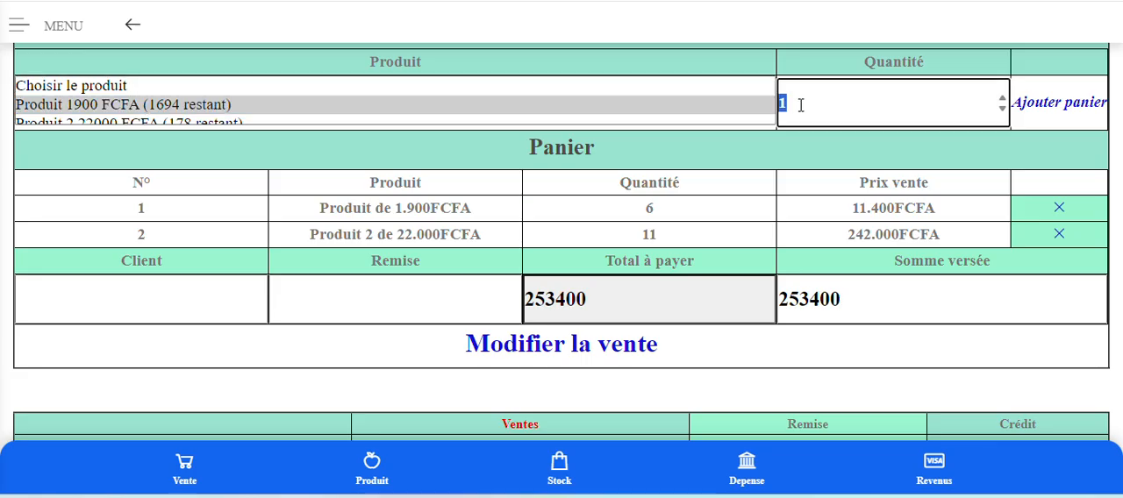
left_click(801, 105)
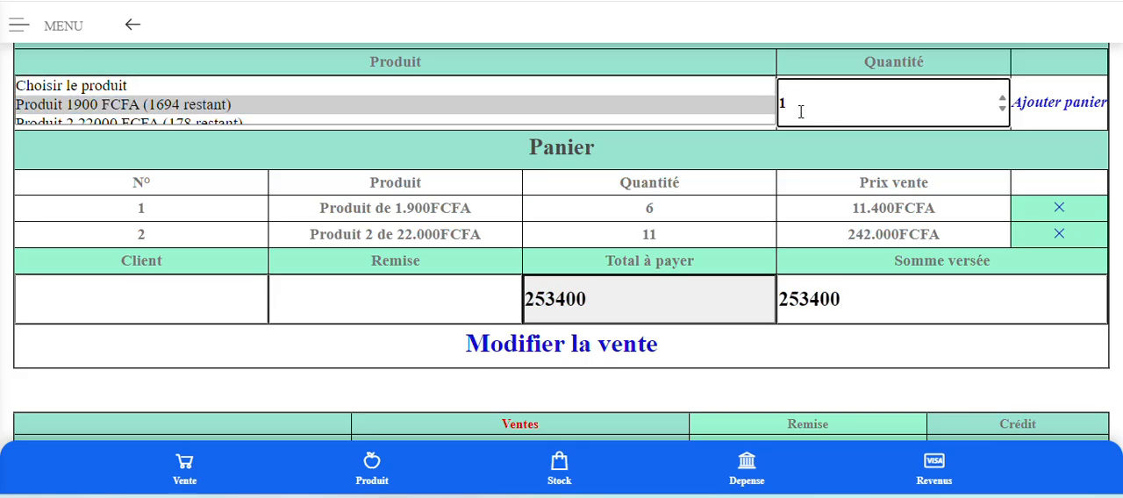
scroll(777, 175, "down", 3)
scroll(777, 175, "up", 4)
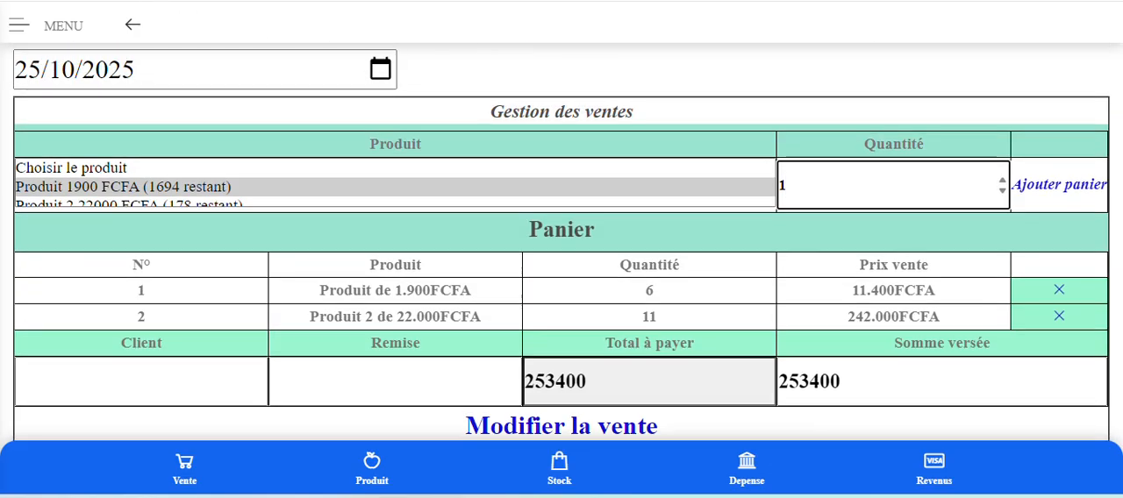
key("F5")
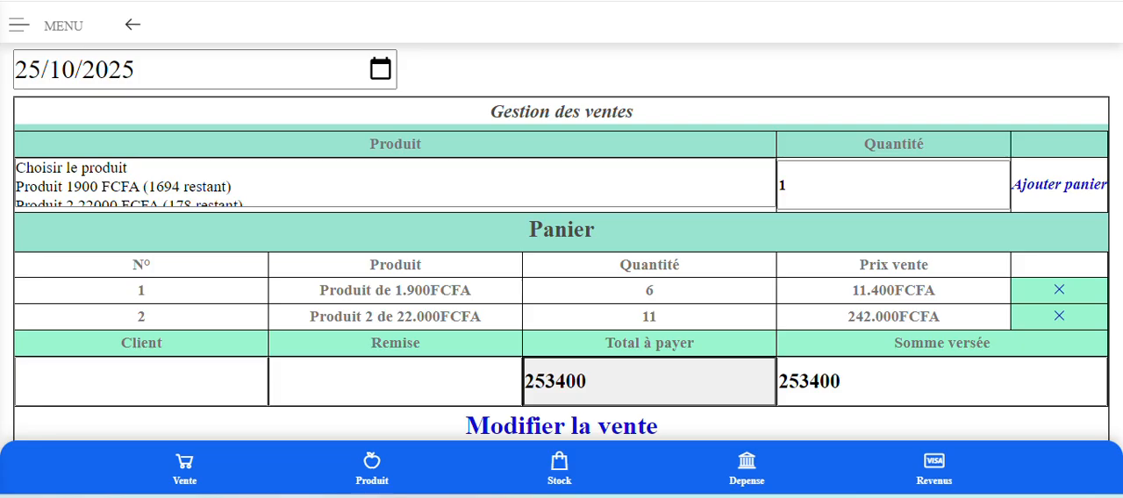
Add the 1900 FCFA Produit to the Panier with a Quantité of -2 to take two units off the sale.
left_click(780, 187)
key("BackSpace")
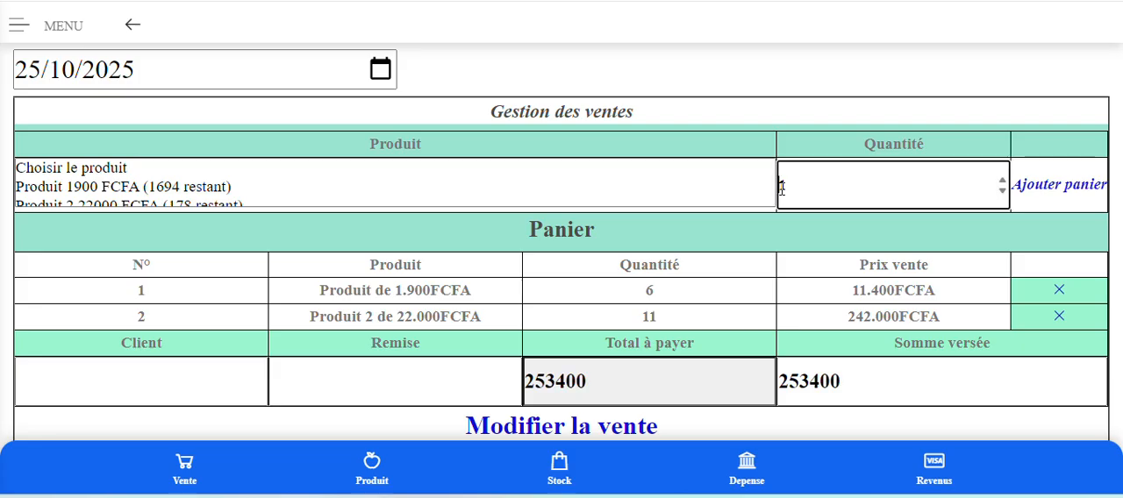
type("1")
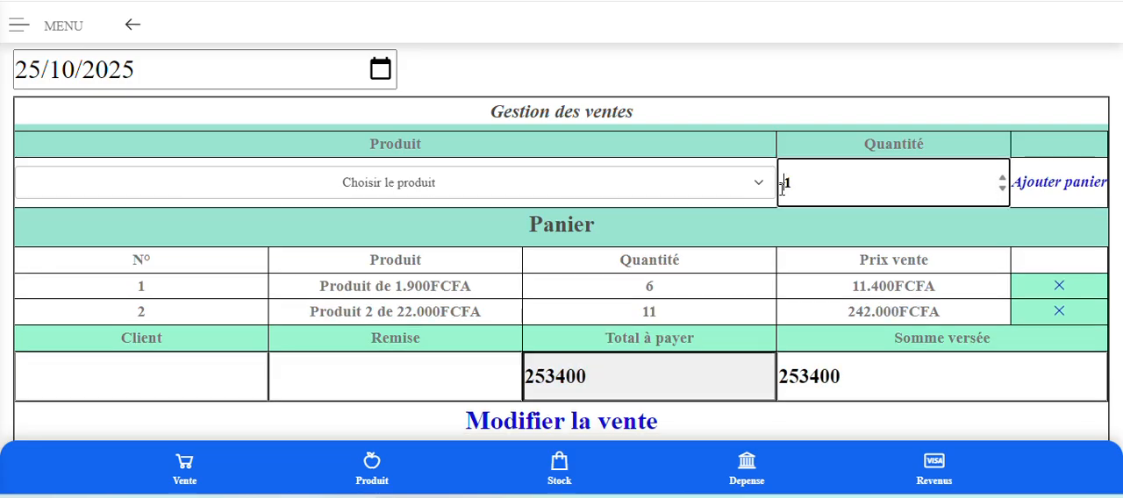
left_click_drag(793, 187, 787, 189)
type("2")
left_click(358, 190)
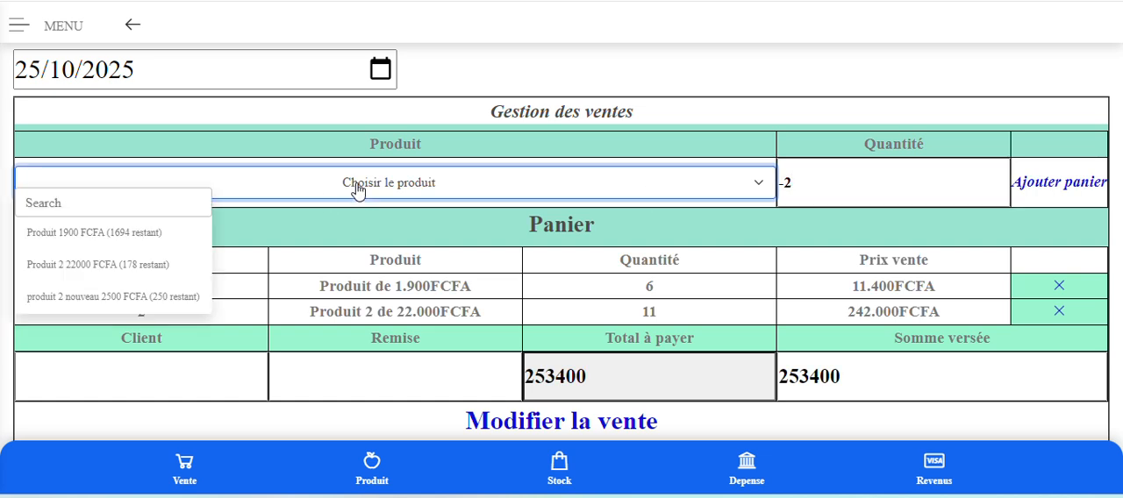
left_click(103, 235)
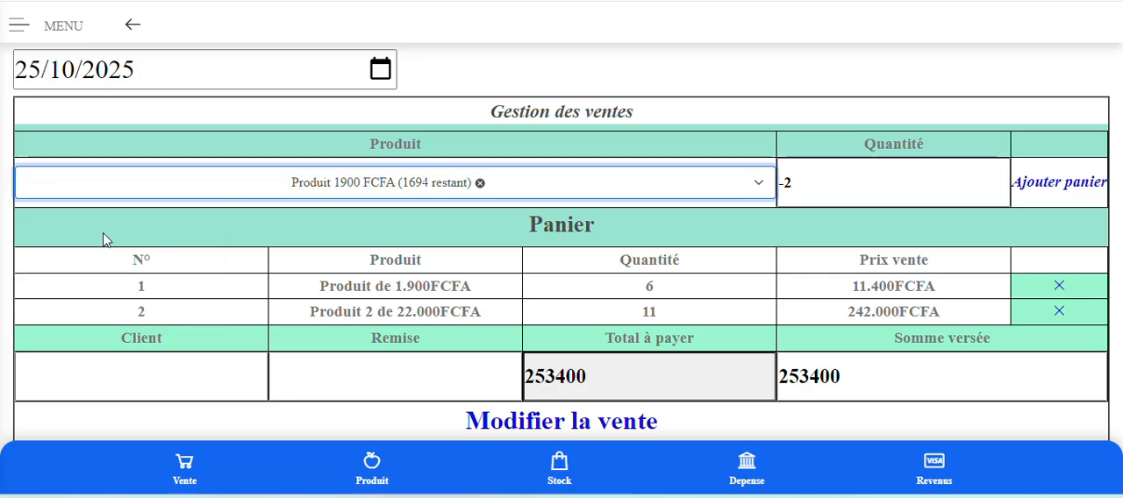
left_click(1061, 184)
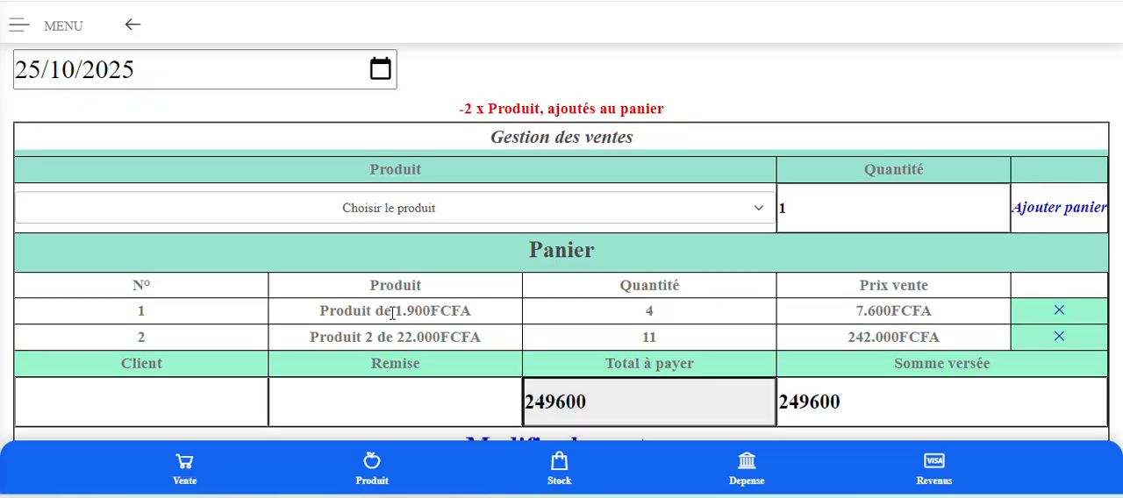
Save the modified sale with the Client and Remise fields left empty.
scroll(664, 317, "down", 1)
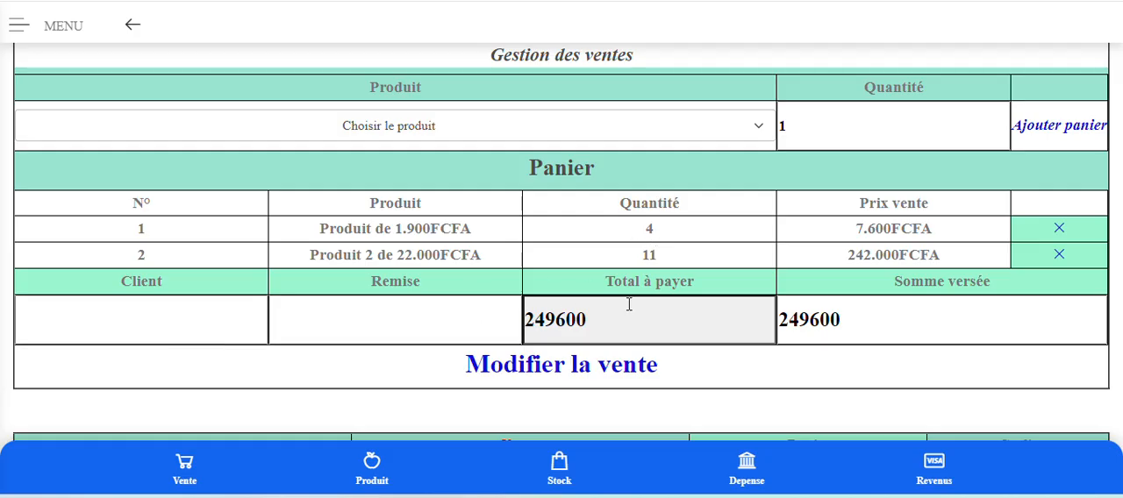
scroll(624, 307, "down", 1)
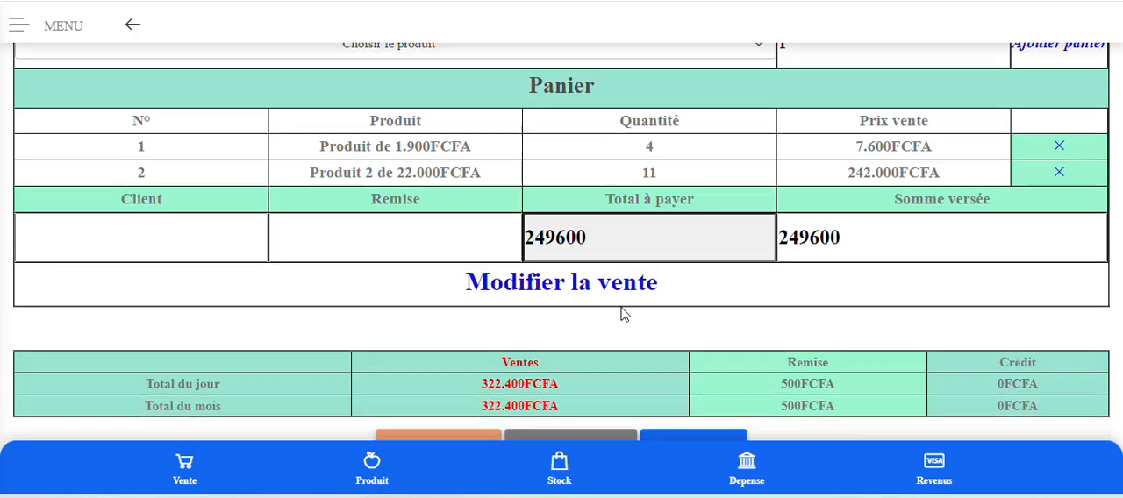
left_click(577, 286)
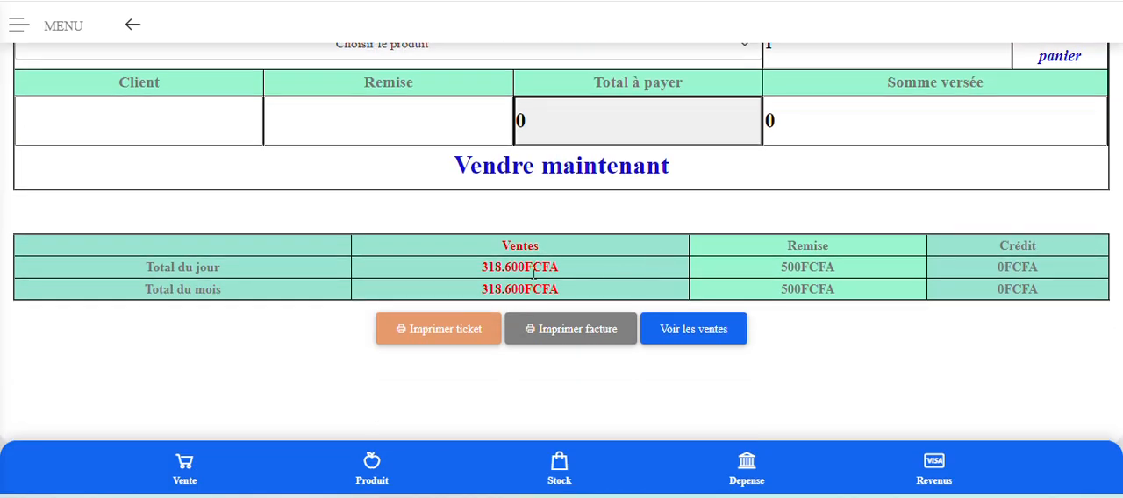
Show the list of sales again to check the products and amount of the modified sale.
scroll(566, 279, "up", 2)
scroll(565, 278, "up", 3)
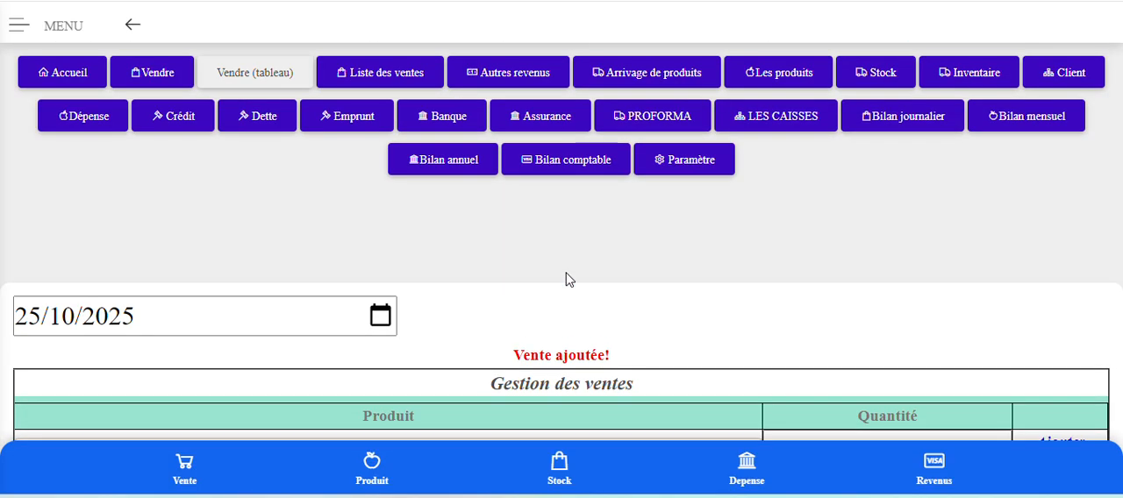
scroll(582, 278, "down", 4)
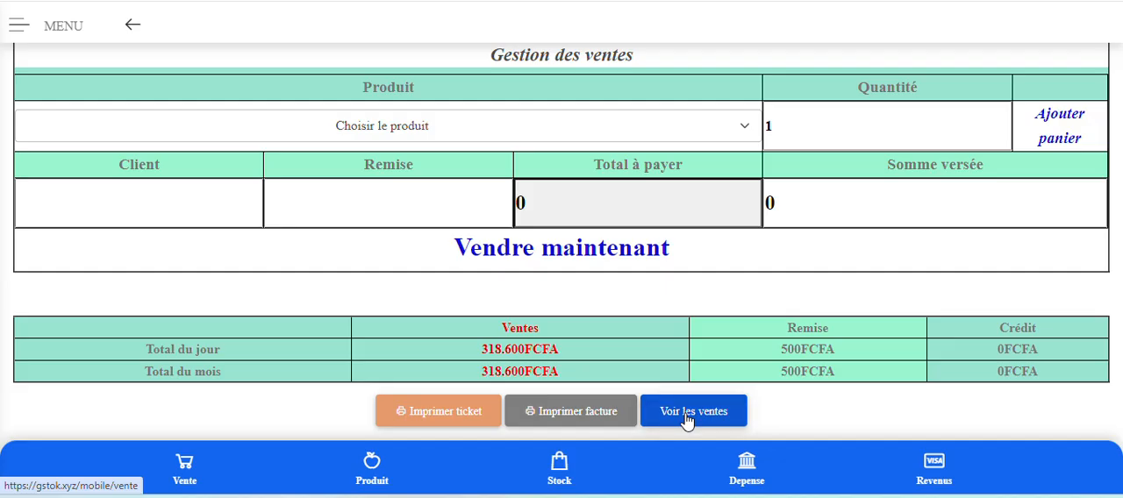
left_click(686, 421)
scroll(649, 319, "down", 3)
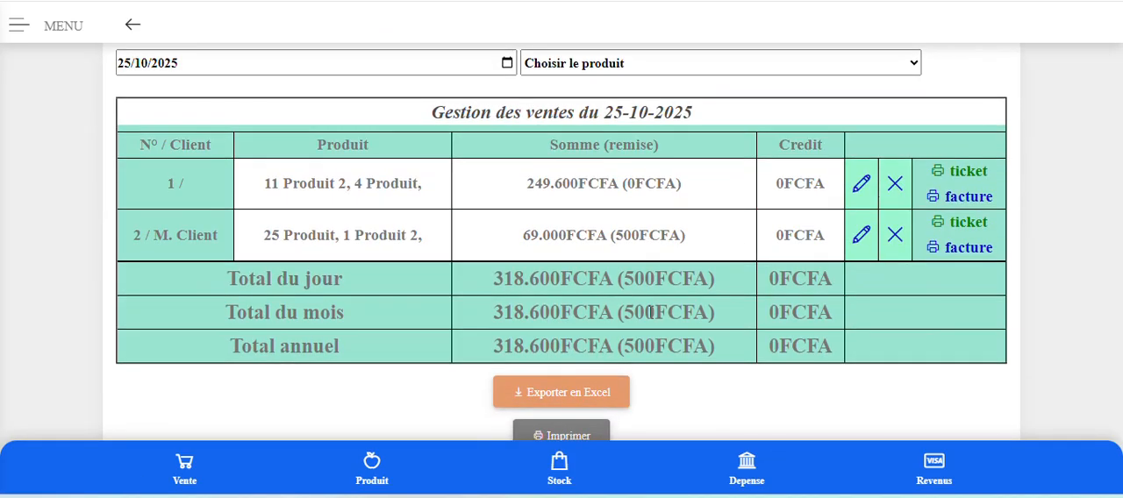
Go to the Accueil page and review its summary figures, from Caisse and Bénéfices du mois to Stock restant and Capital.
scroll(681, 263, "up", 2)
scroll(689, 295, "up", 2)
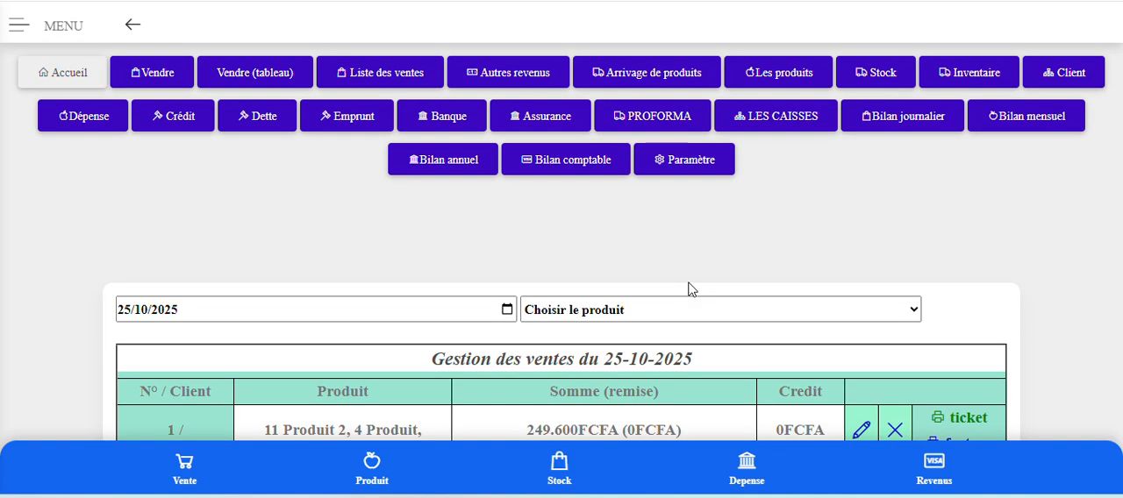
left_click(79, 84)
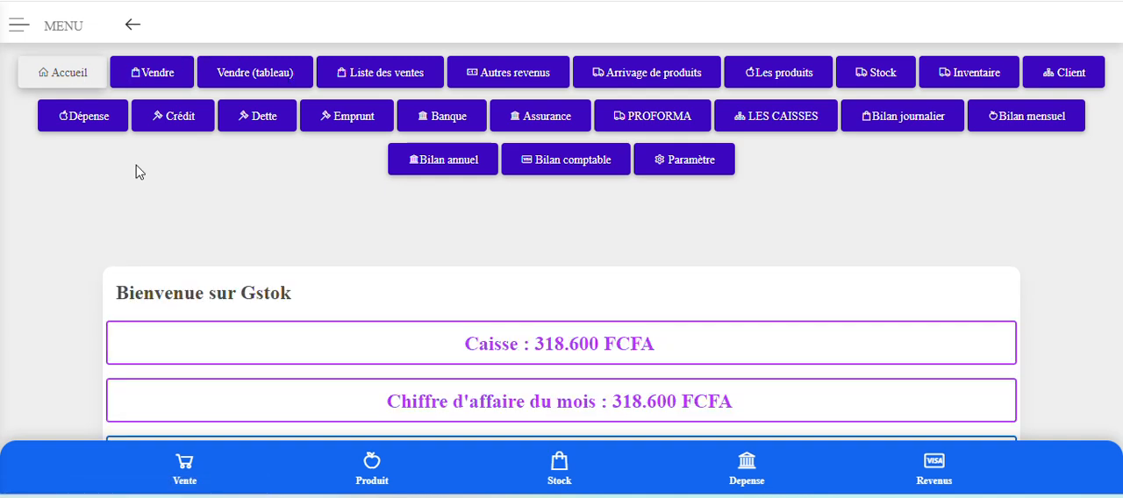
scroll(553, 266, "down", 4)
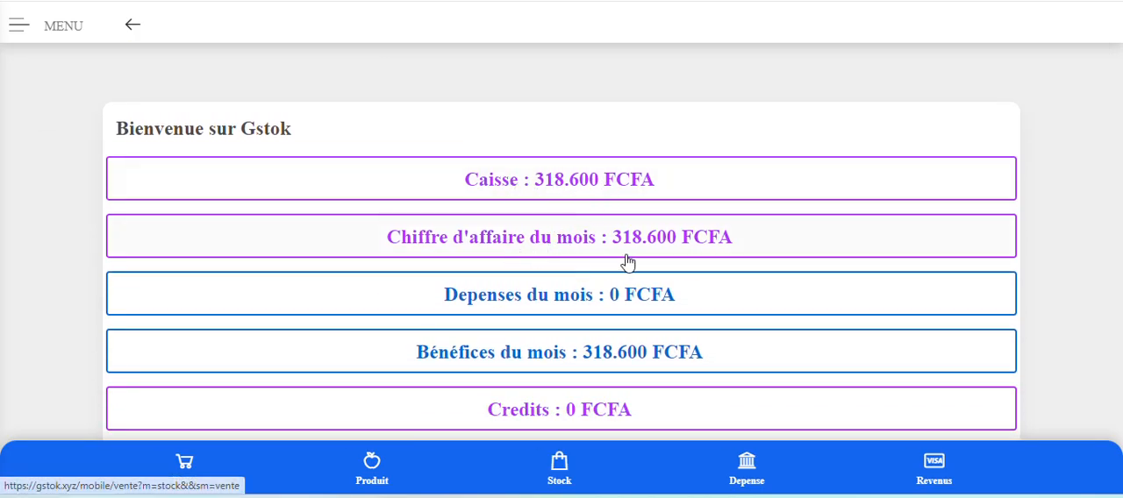
scroll(719, 236, "down", 2)
scroll(544, 235, "down", 4)
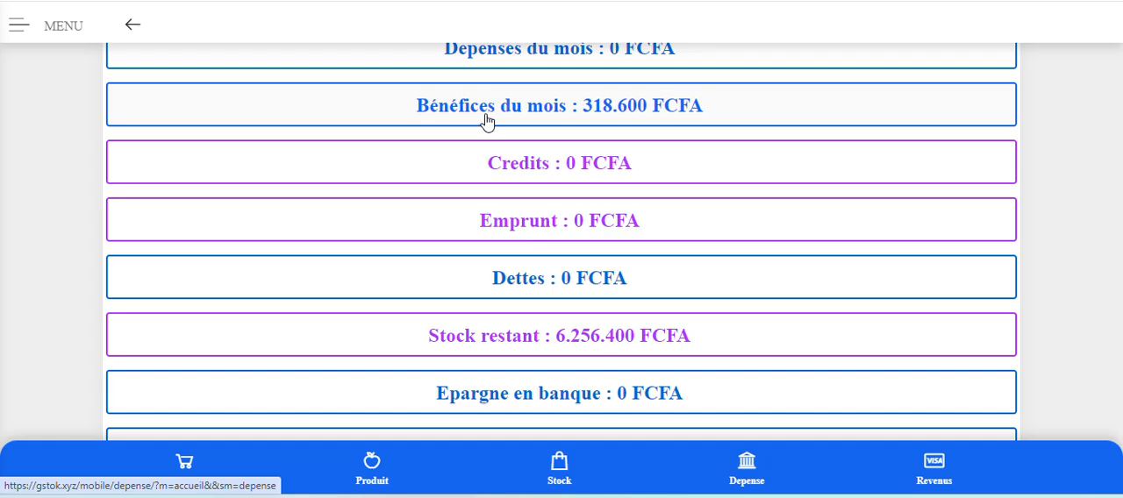
scroll(485, 121, "down", 2)
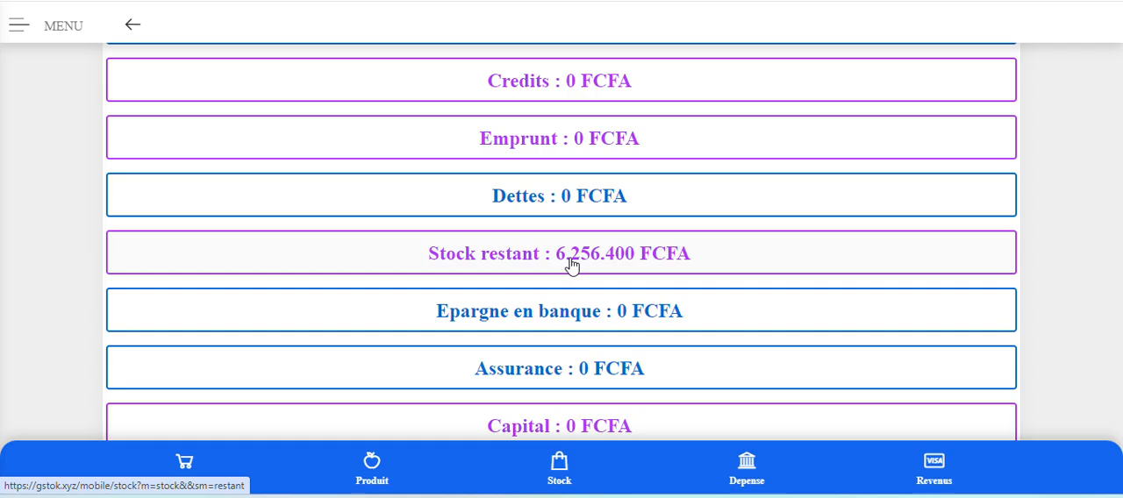
scroll(571, 266, "down", 1)
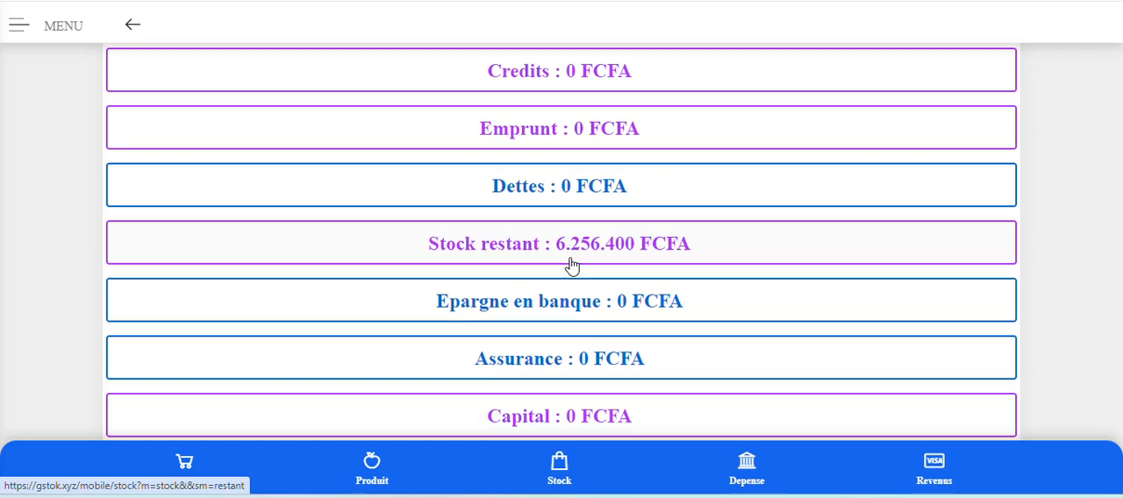
Open the Bilan journalier and review the daily revenues, expenses, credits, debts and profits for Octobre 2025.
scroll(572, 306, "up", 6)
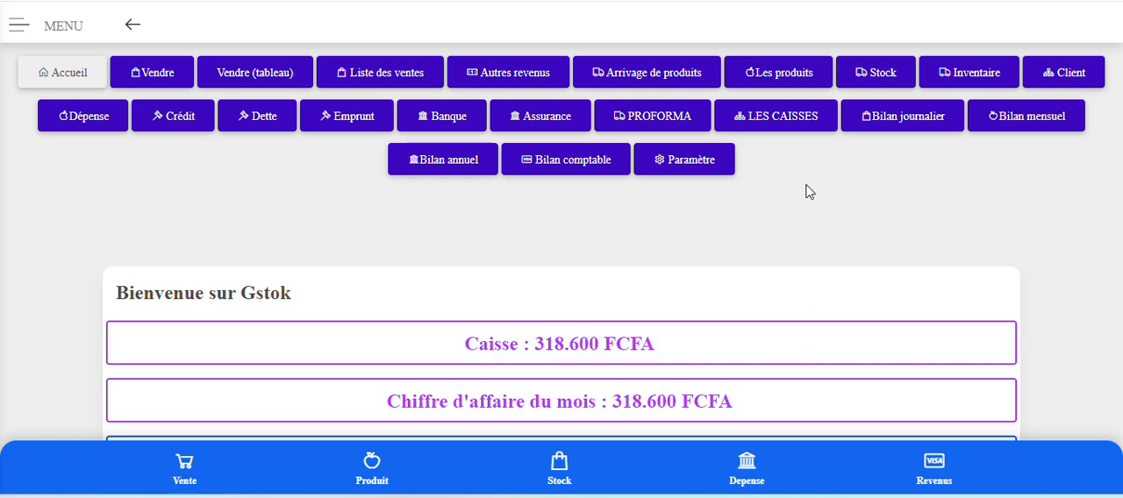
left_click(891, 123)
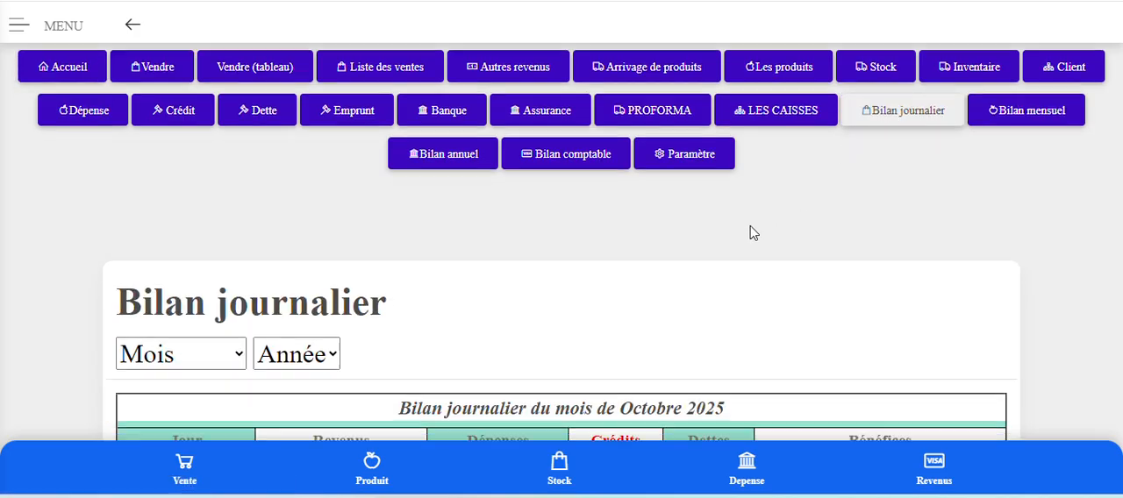
scroll(749, 233, "down", 3)
scroll(491, 232, "down", 1)
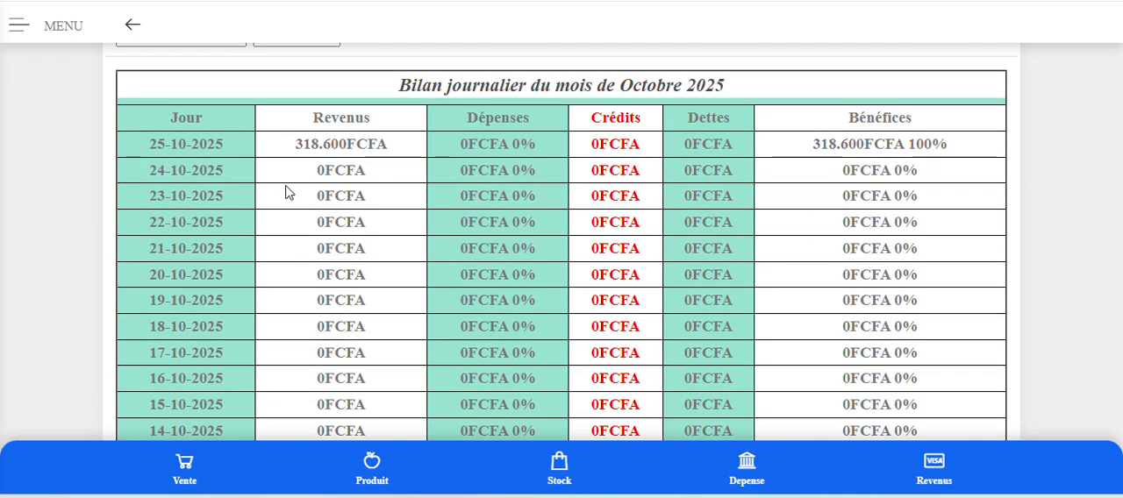
scroll(363, 168, "down", 3)
scroll(356, 172, "down", 3)
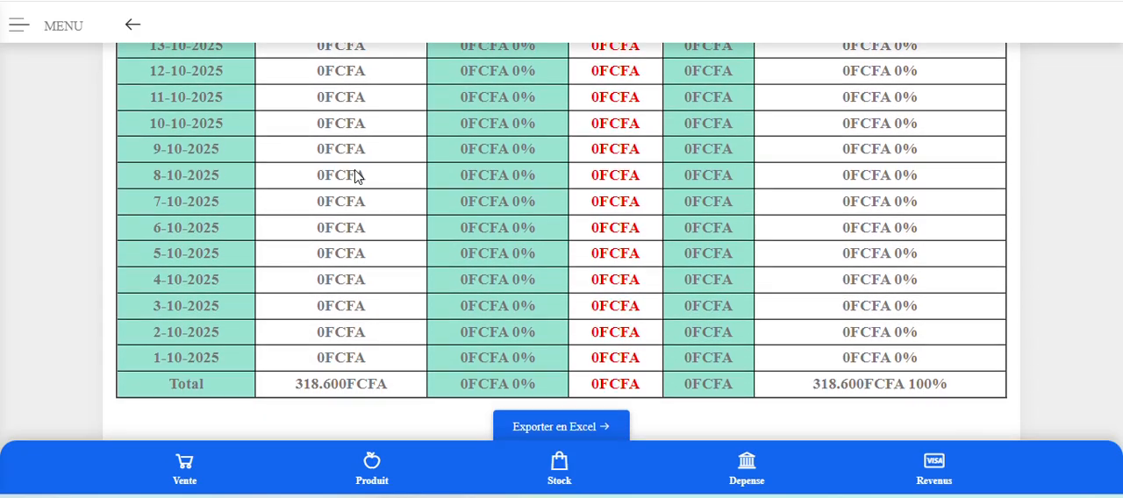
Export the Bilan journalier of Octobre 2025 to Excel and open the exported file, accepting the file format warning.
scroll(334, 305, "up", 6)
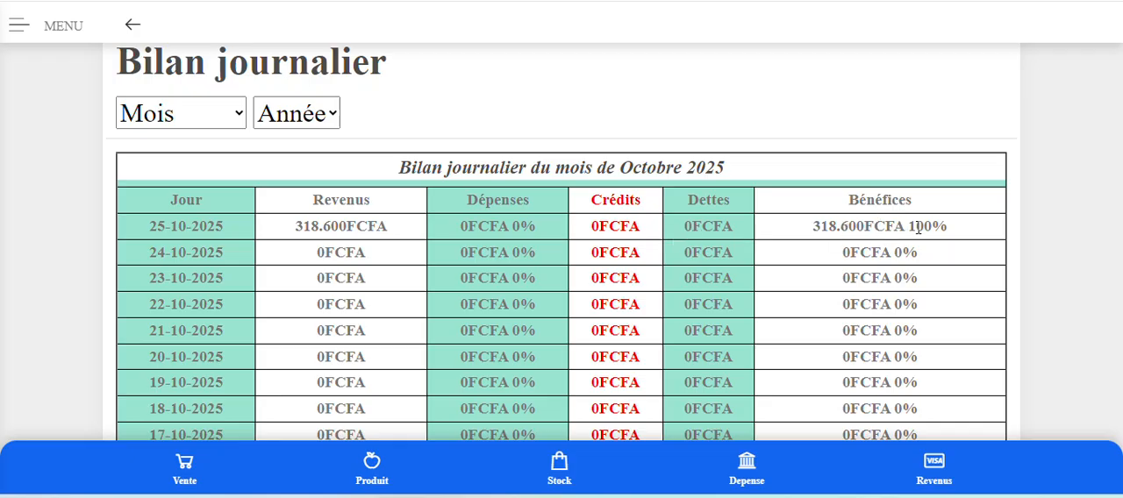
scroll(932, 228, "down", 3)
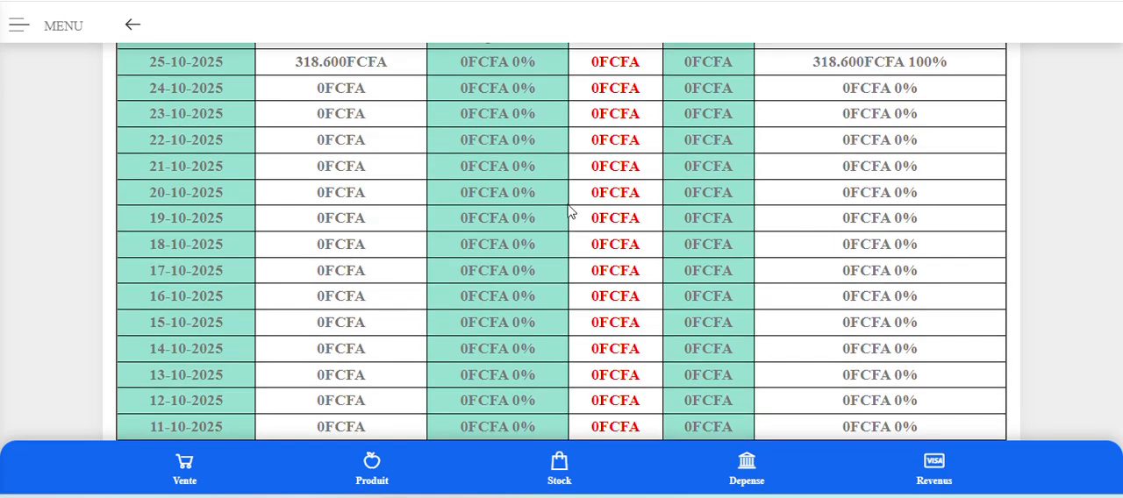
scroll(685, 332, "down", 5)
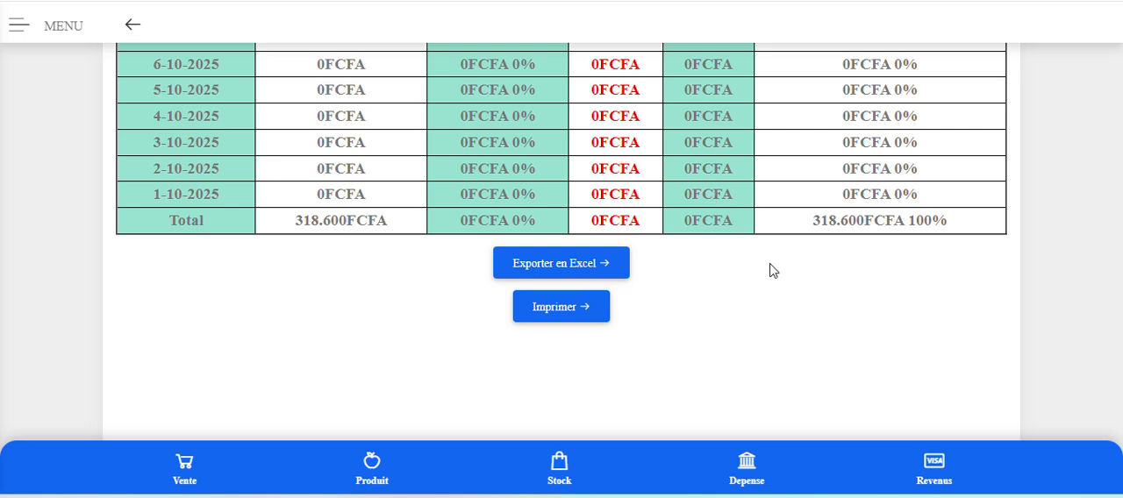
left_click(570, 274)
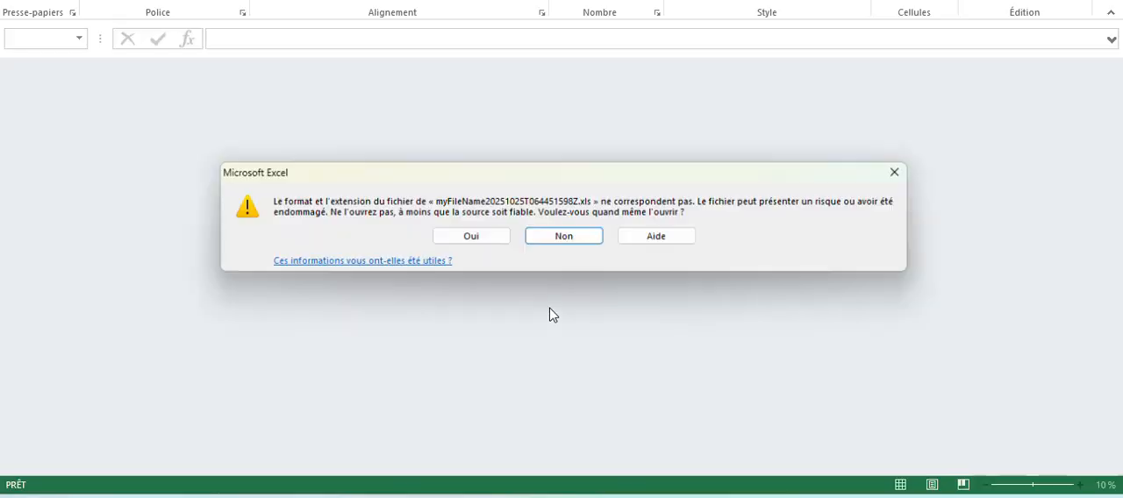
left_click(471, 239)
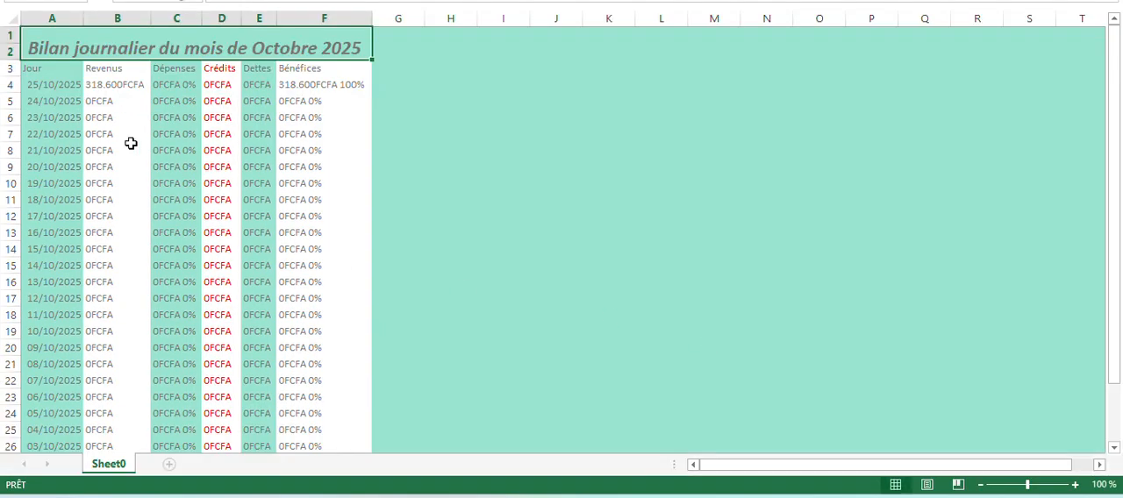
Review the exported Bilan journalier in Excel, from the first daily row down to the Total row.
scroll(155, 190, "down", 6)
scroll(155, 188, "up", 6)
scroll(159, 191, "down", 2)
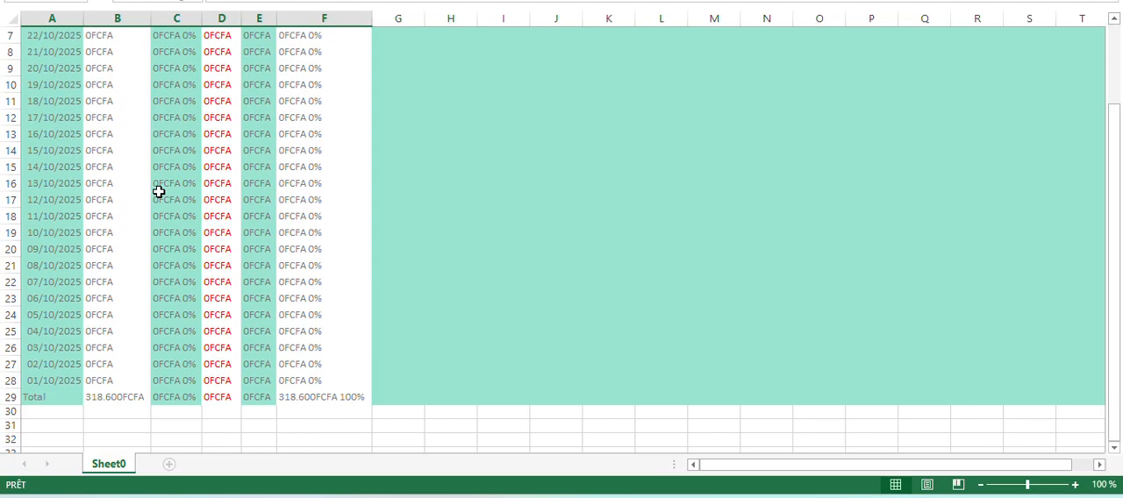
scroll(159, 191, "up", 2)
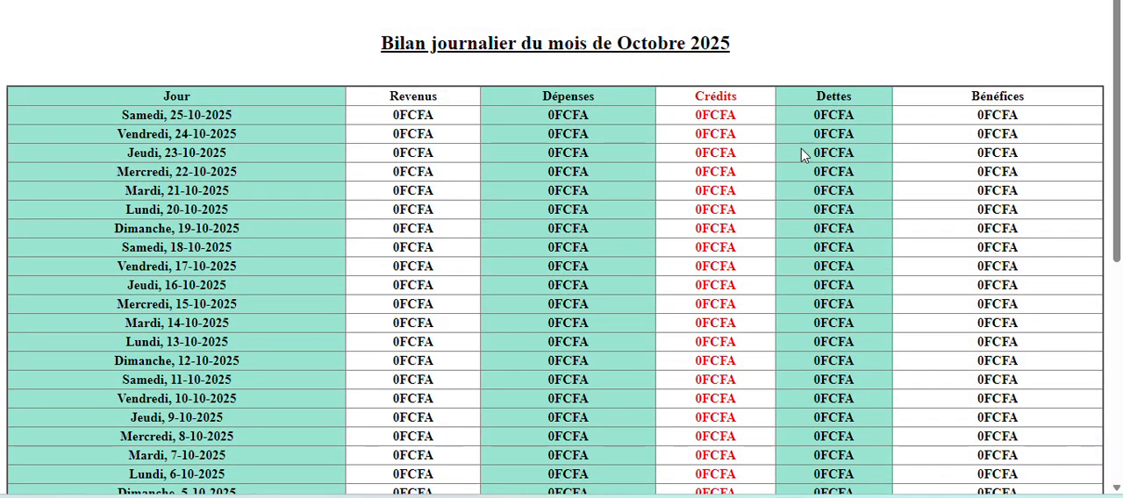
Examine the printable version of the Bilan journalier, including its daily rows, Total row and closing signature block.
scroll(799, 154, "down", 4)
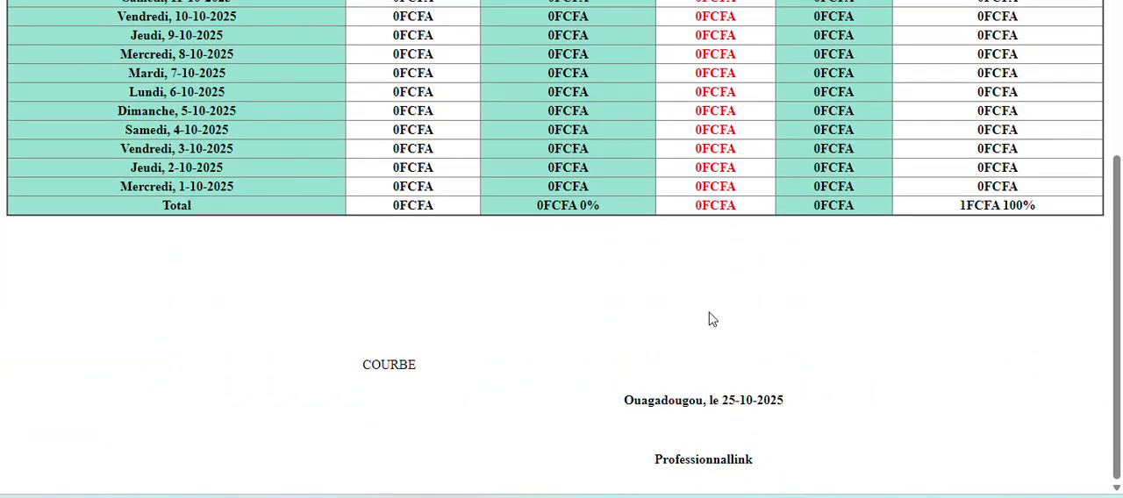
scroll(626, 376, "up", 4)
scroll(696, 351, "down", 1)
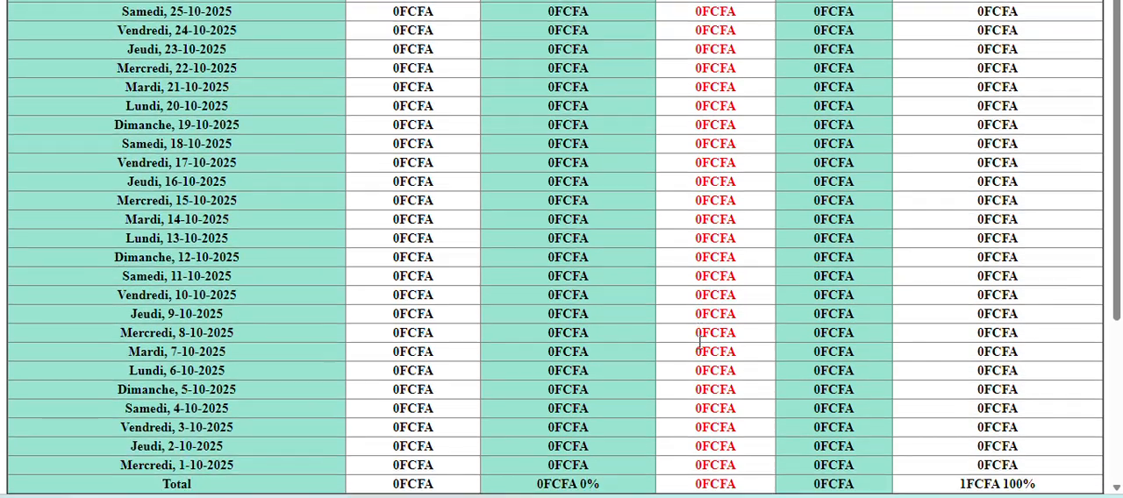
scroll(699, 342, "down", 3)
scroll(702, 343, "up", 4)
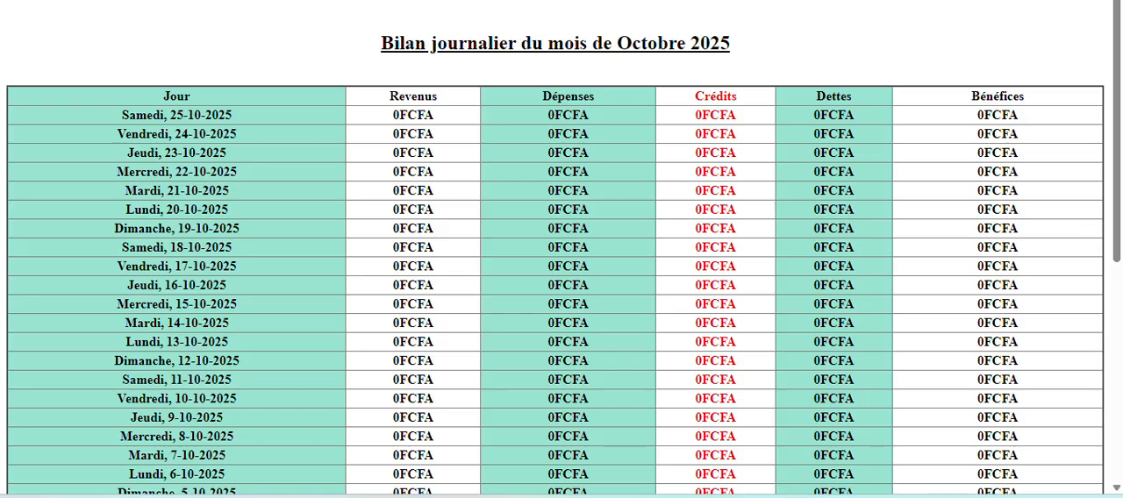
Examine the print preview of the Bilan journalier and leave it without printing.
key("ctrl+p")
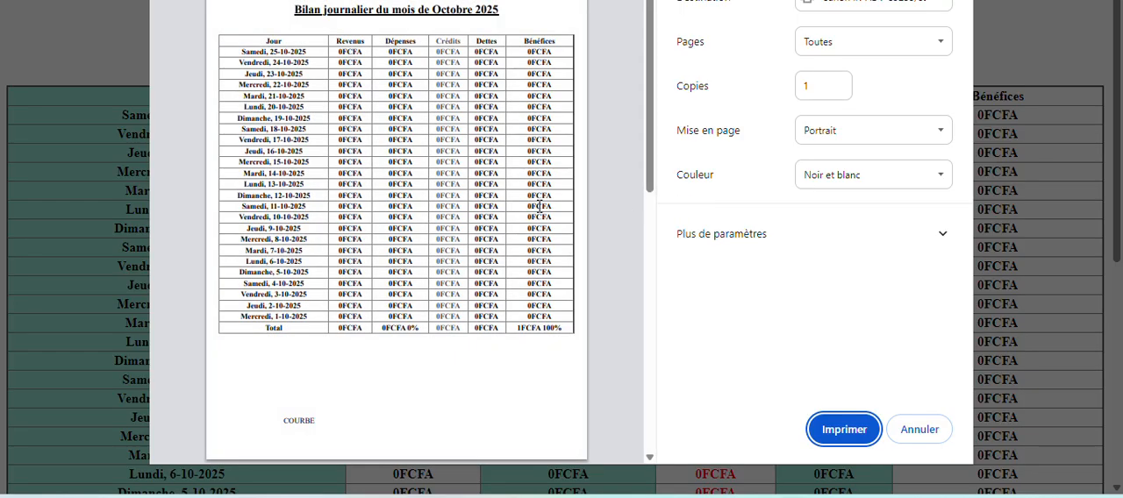
scroll(531, 208, "down", 5)
scroll(530, 209, "up", 5)
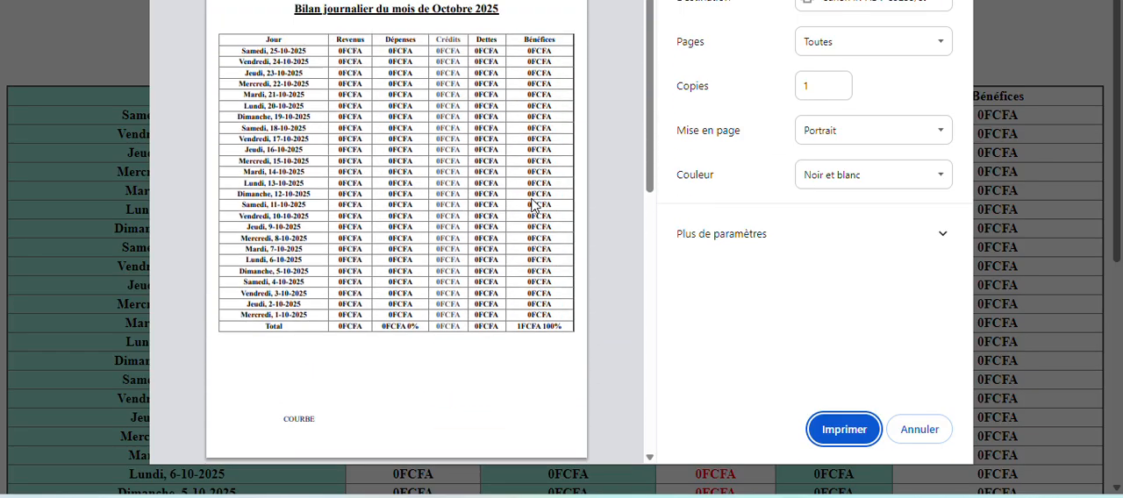
left_click(935, 430)
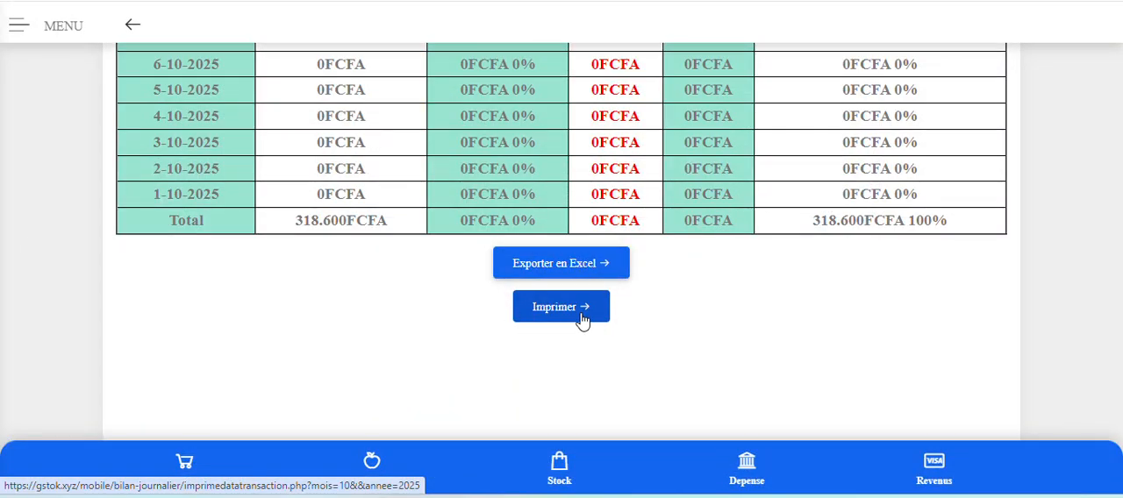
Reopen the printable Bilan journalier and check its rows for Octobre 2025, down to the Total and signature.
left_click(580, 313)
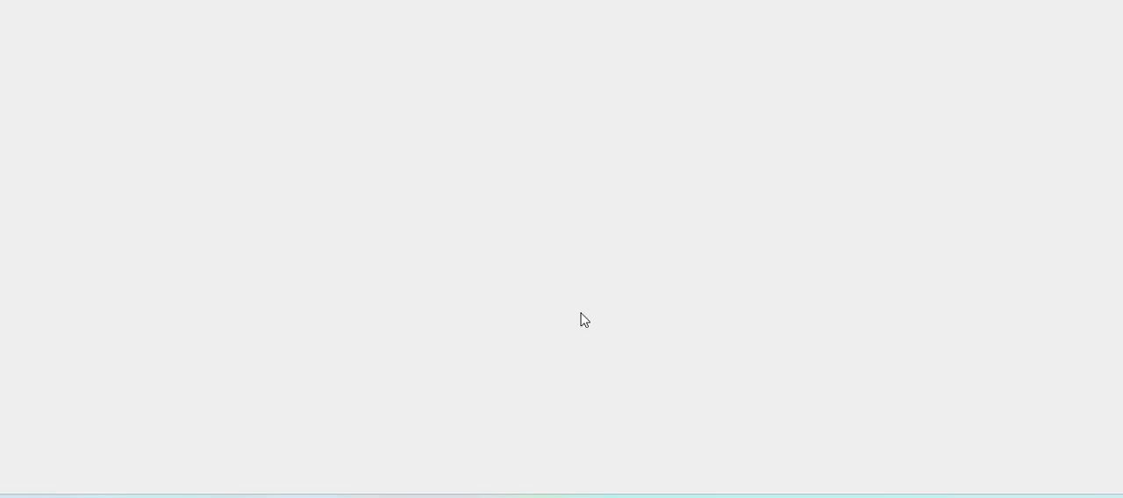
scroll(736, 249, "down", 4)
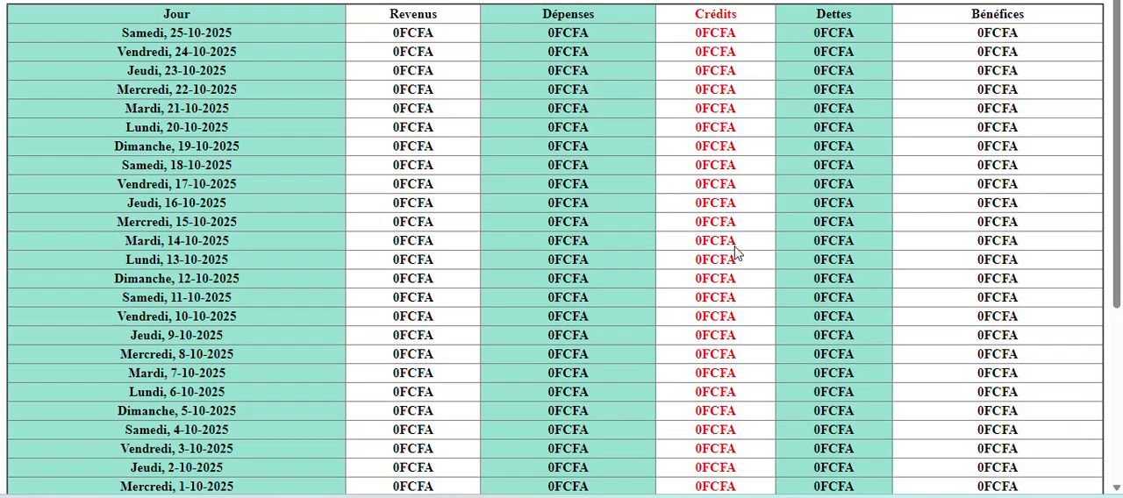
scroll(737, 246, "down", 1)
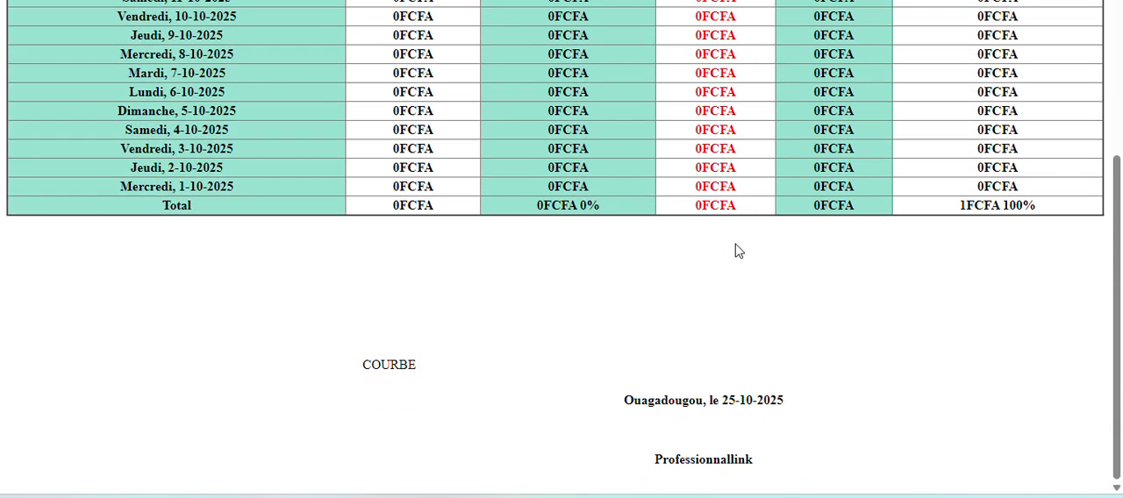
scroll(736, 247, "up", 5)
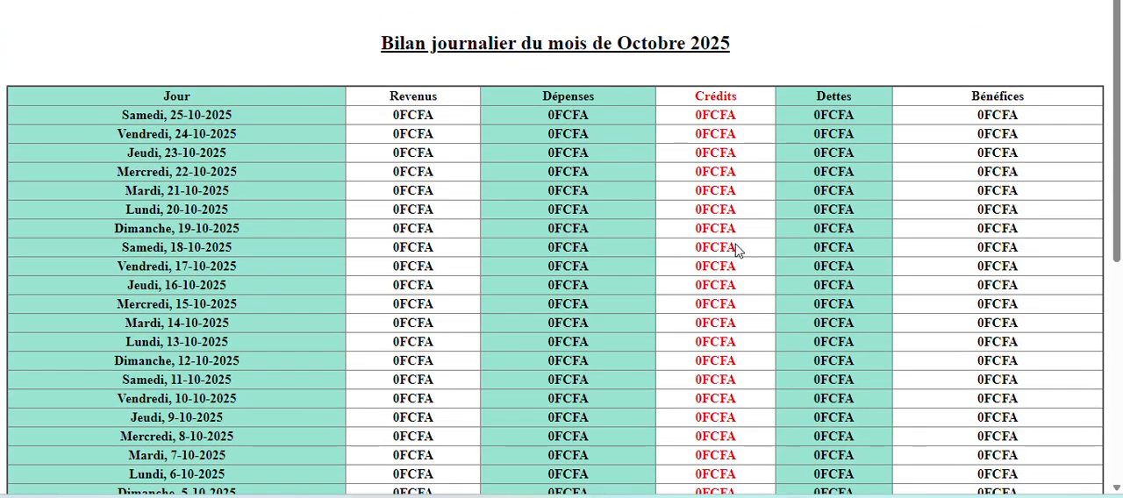
scroll(737, 248, "down", 1)
scroll(736, 246, "up", 1)
scroll(684, 140, "down", 2)
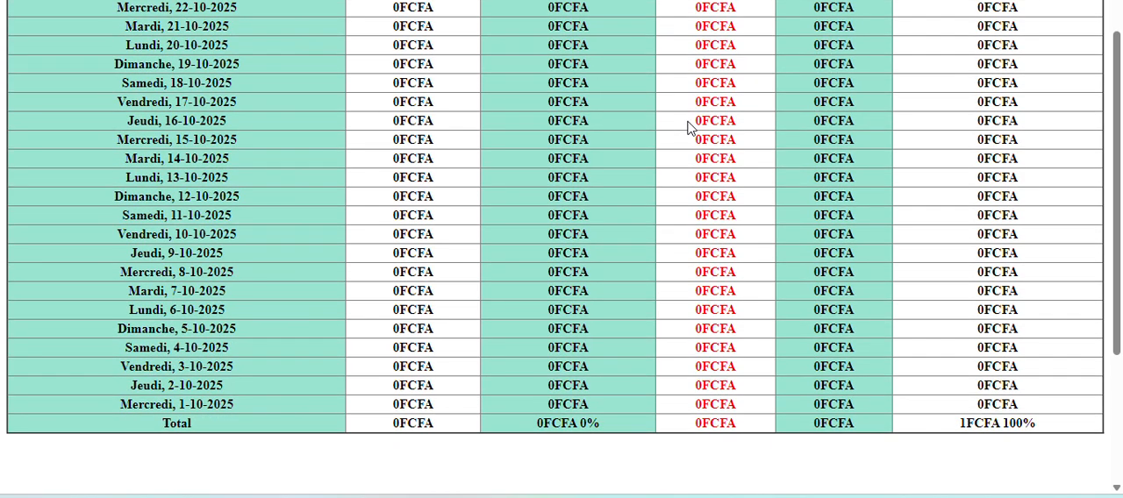
scroll(687, 128, "up", 2)
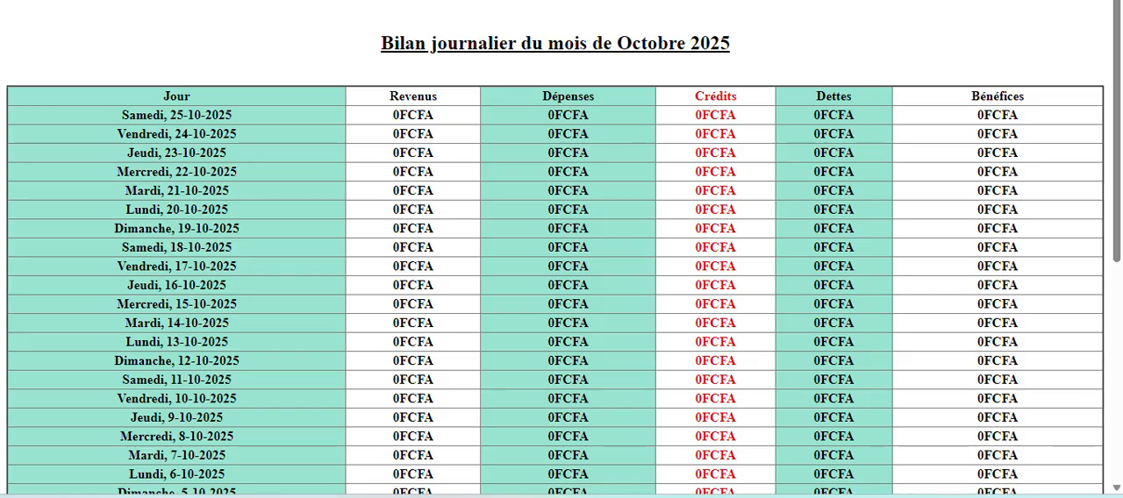
Reduce the printable report window, bring up its print preview and move the window so the whole dialog can be checked.
key("super+Down")
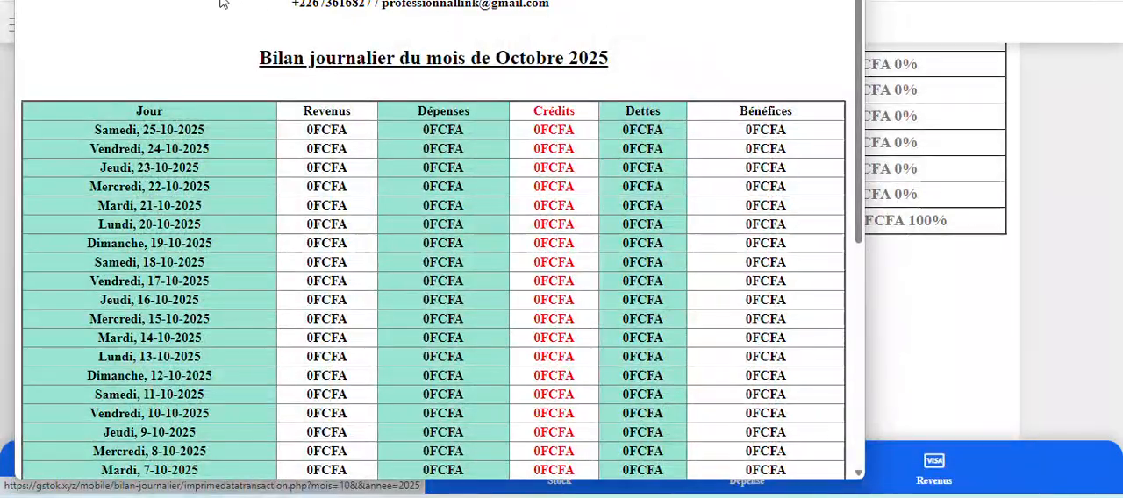
key("ctrl+p")
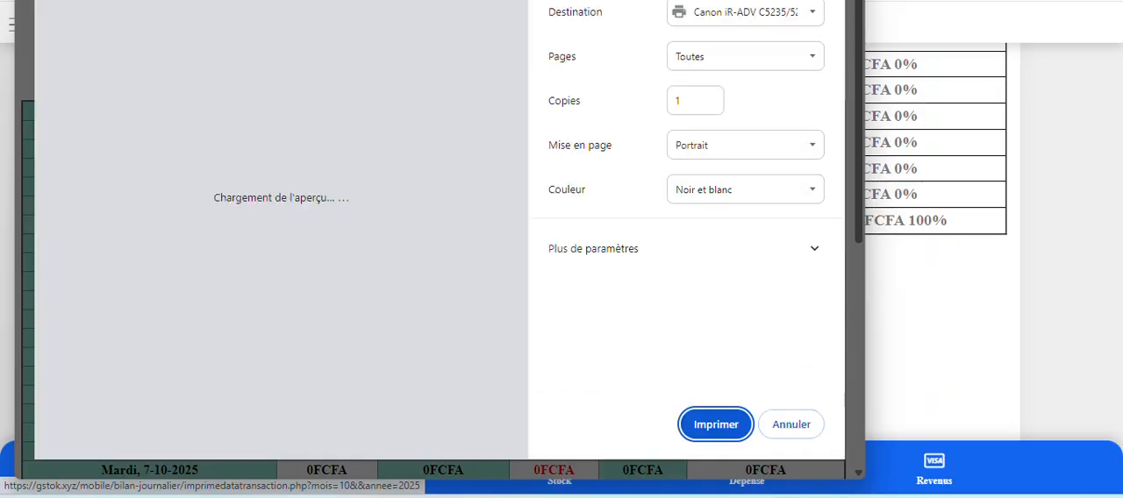
left_click_drag(228, 0, 228, 36)
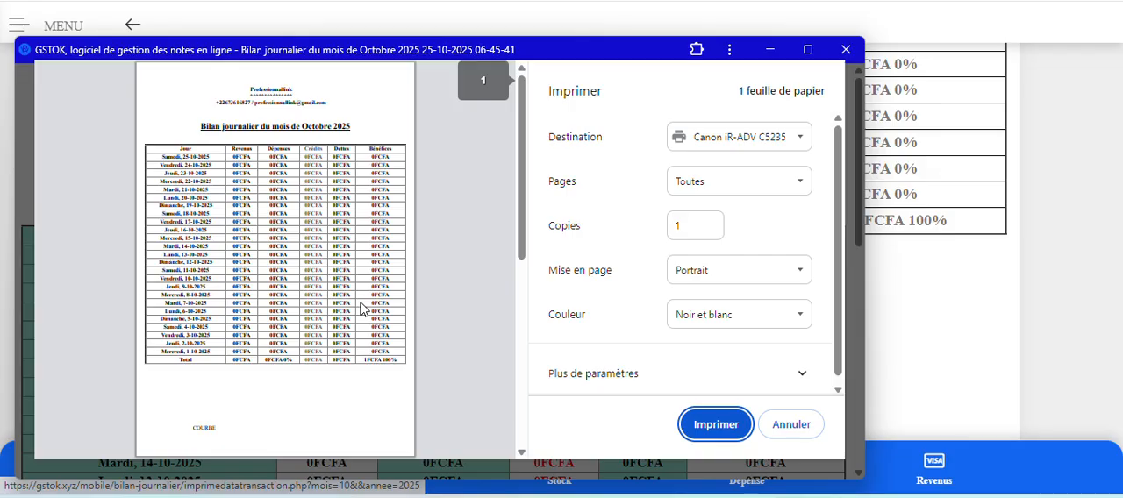
scroll(361, 308, "down", 3)
scroll(373, 333, "up", 3)
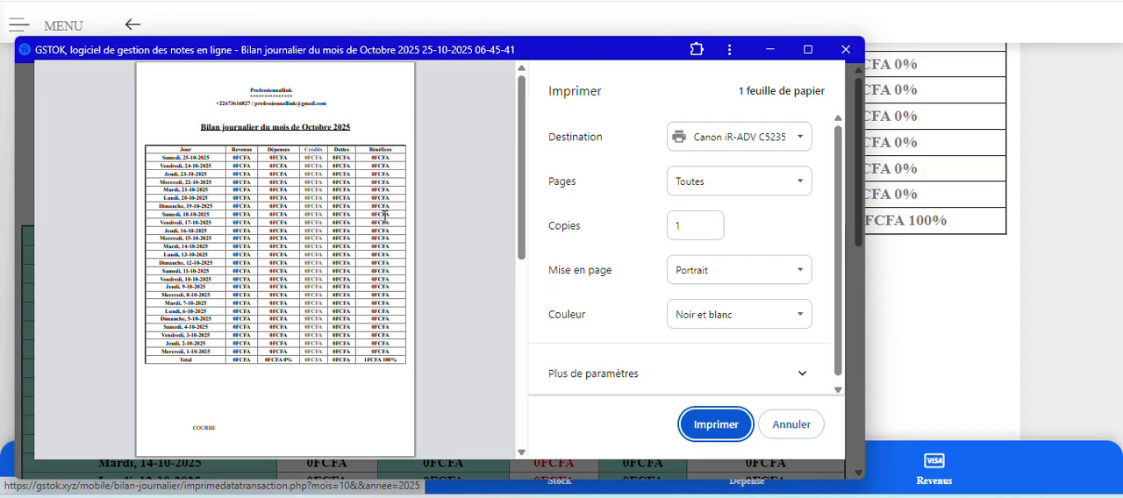
scroll(384, 215, "down", 3)
scroll(384, 215, "up", 3)
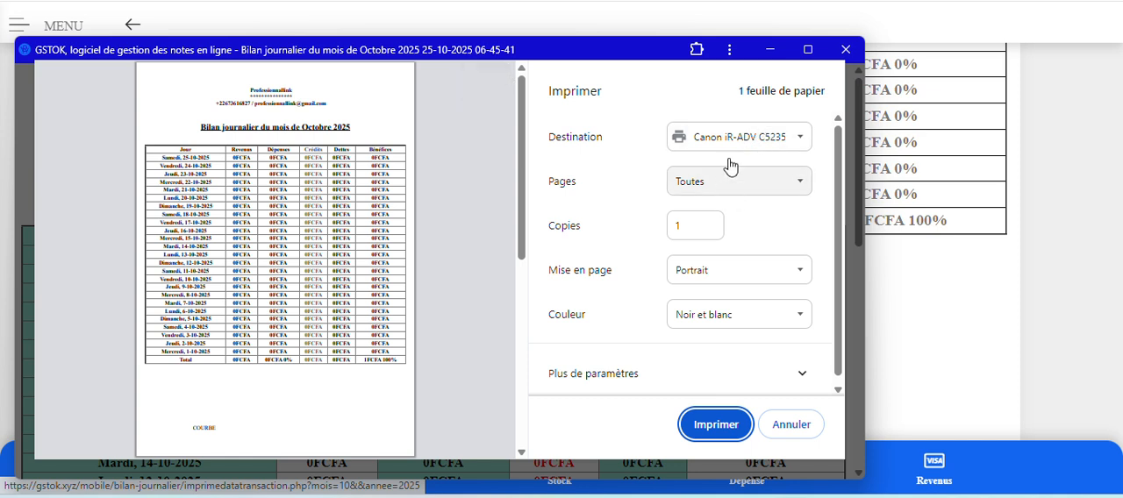
left_click(752, 140)
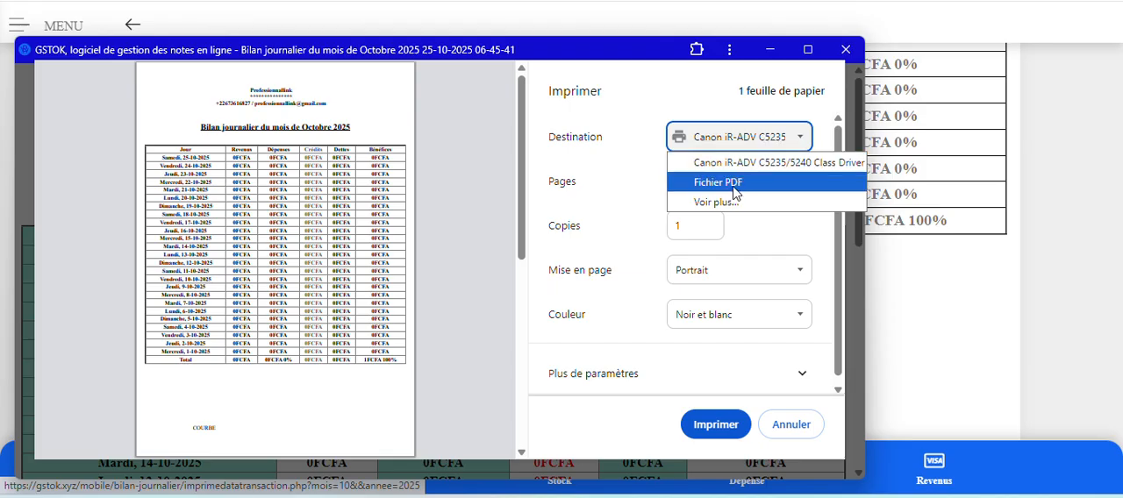
left_click(734, 186)
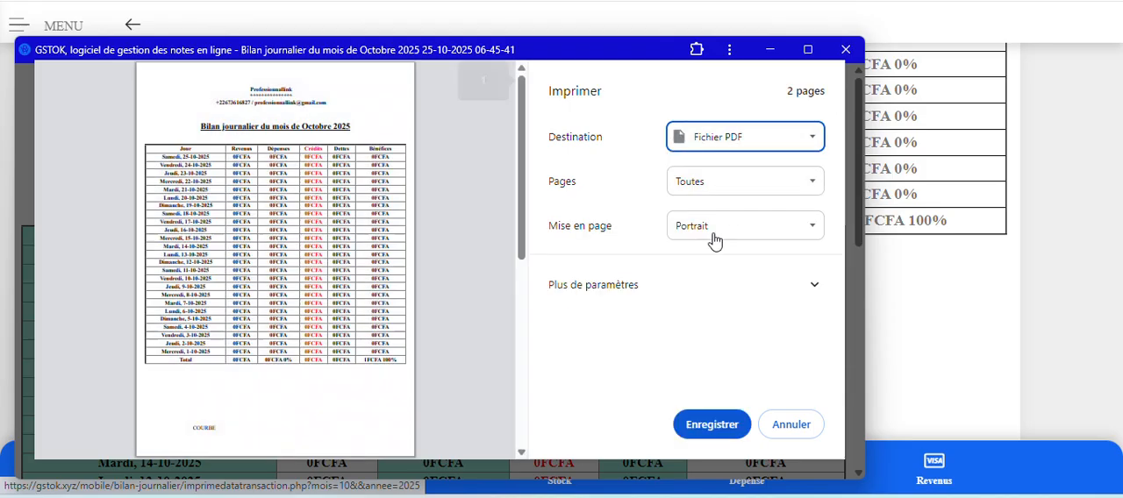
left_click(704, 427)
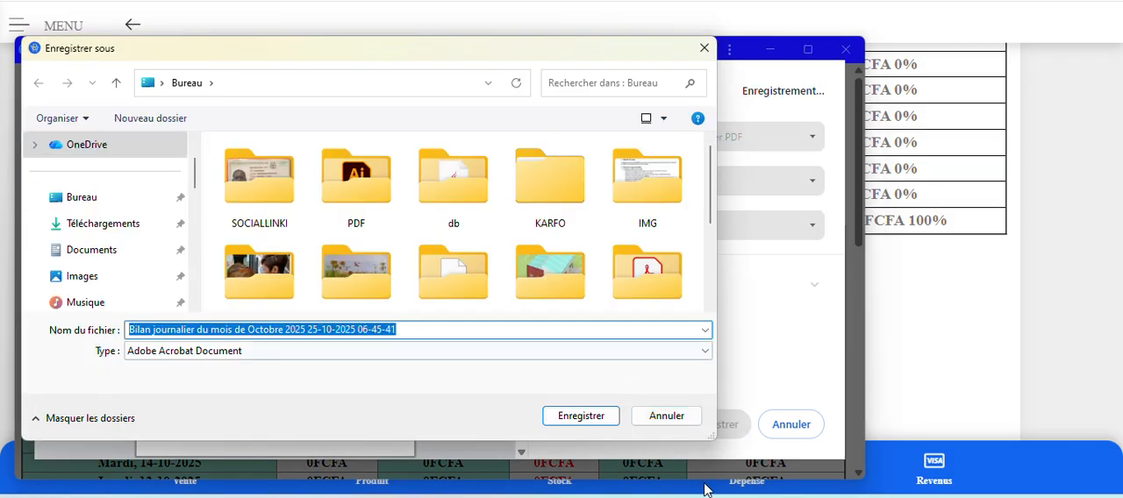
left_click(571, 416)
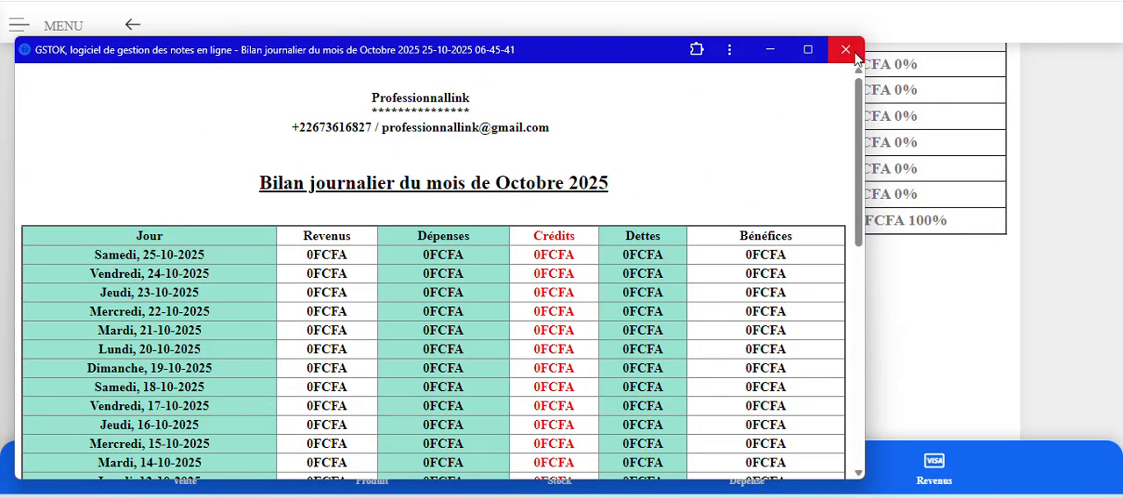
left_click(845, 49)
scroll(827, 290, "up", 10)
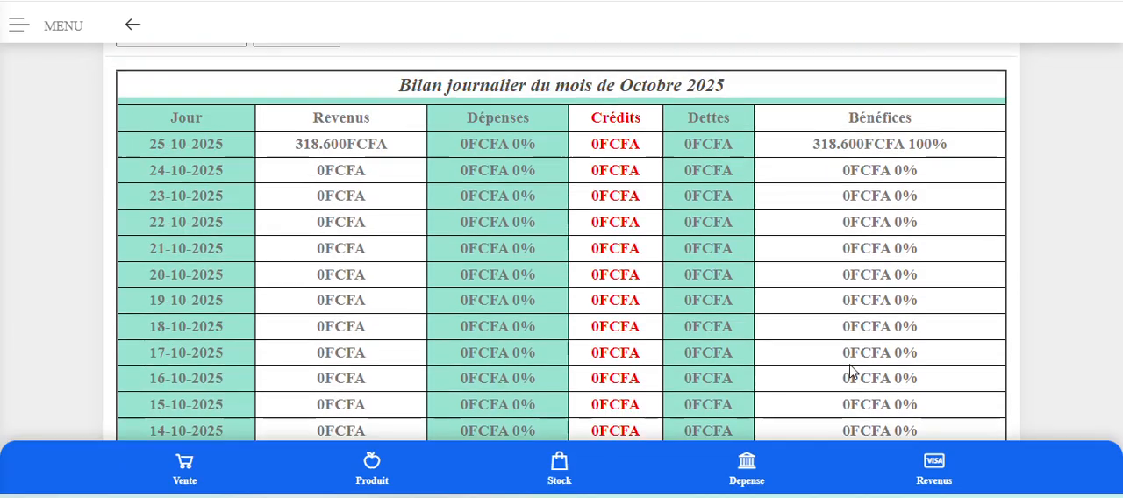
Show the desktop, refresh it and open the saved Bilan journalier PDF.
left_click(1121, 497)
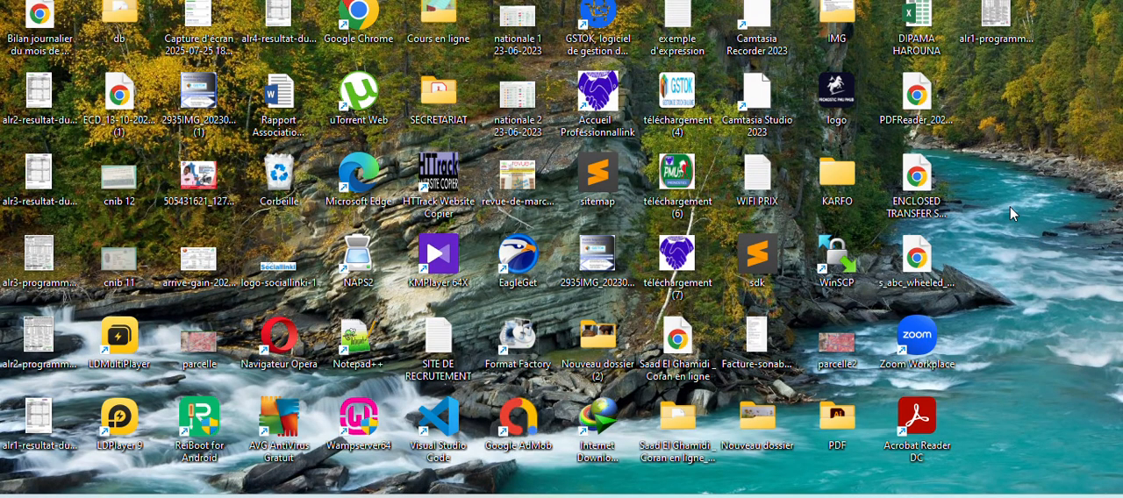
key("F5")
right_click(1010, 206)
left_click(1009, 206)
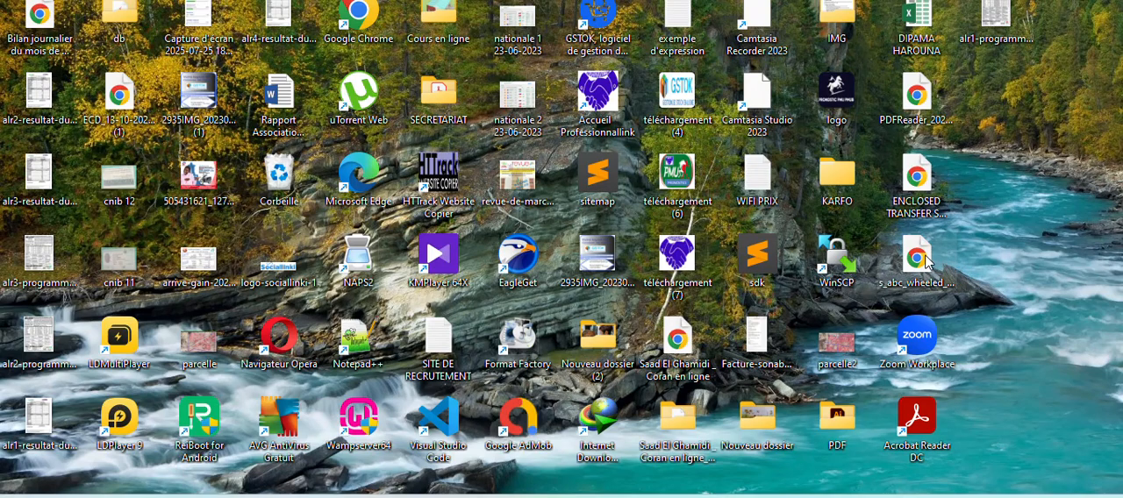
key("F5")
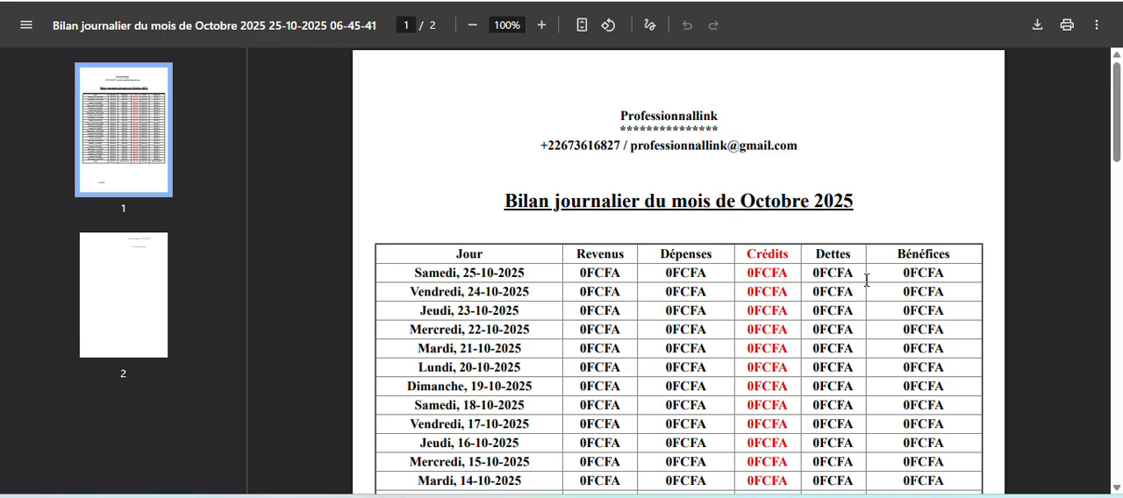
Review both pages of the saved Bilan journalier PDF and leave the document.
scroll(866, 280, "down", 4)
scroll(867, 279, "up", 4)
scroll(867, 280, "down", 20)
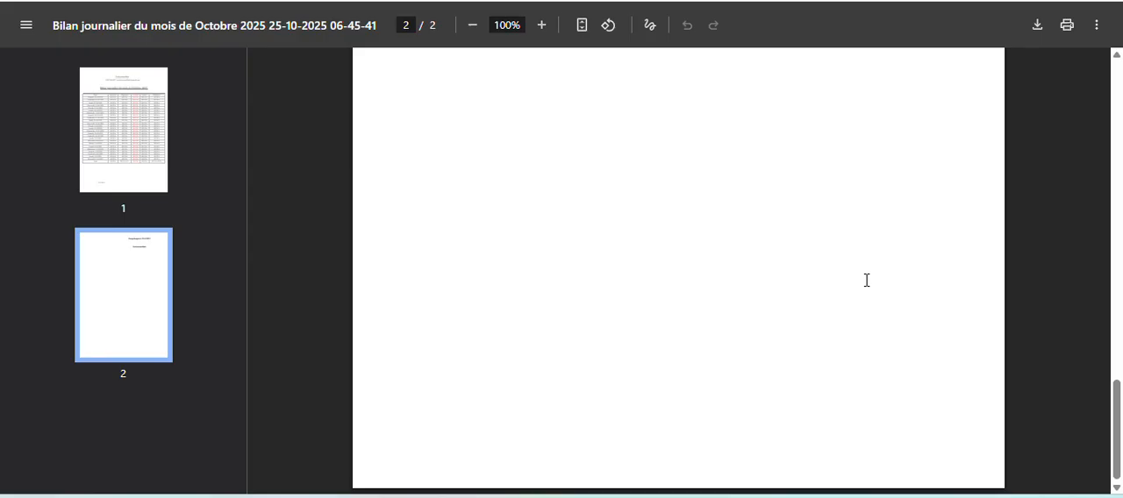
scroll(866, 279, "up", 7)
scroll(865, 279, "up", 6)
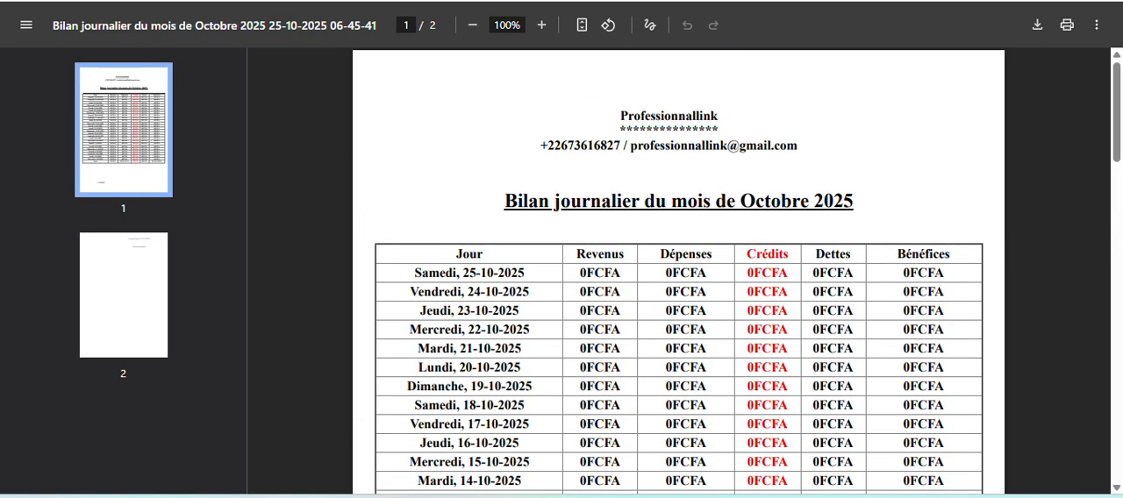
left_click(956, 0)
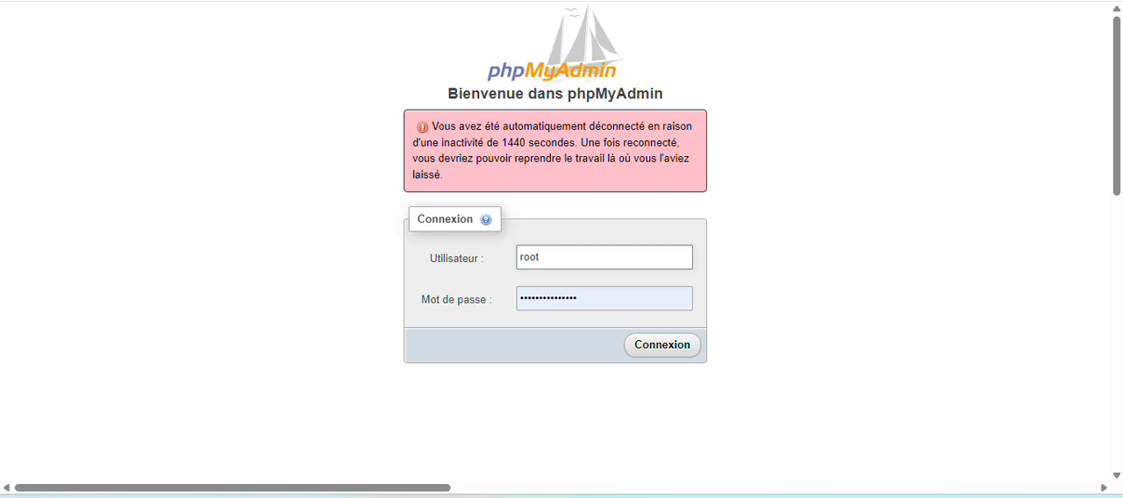
Switch back to the GSTOK tab and look over the Bilan journalier table for October 2025 down to its export options.
left_click(973, 0)
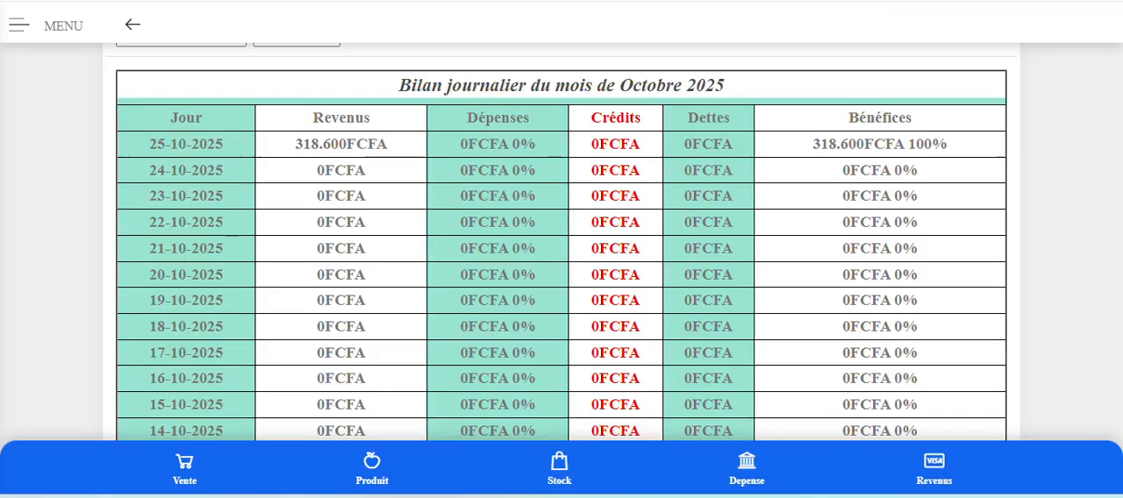
scroll(620, 325, "up", 3)
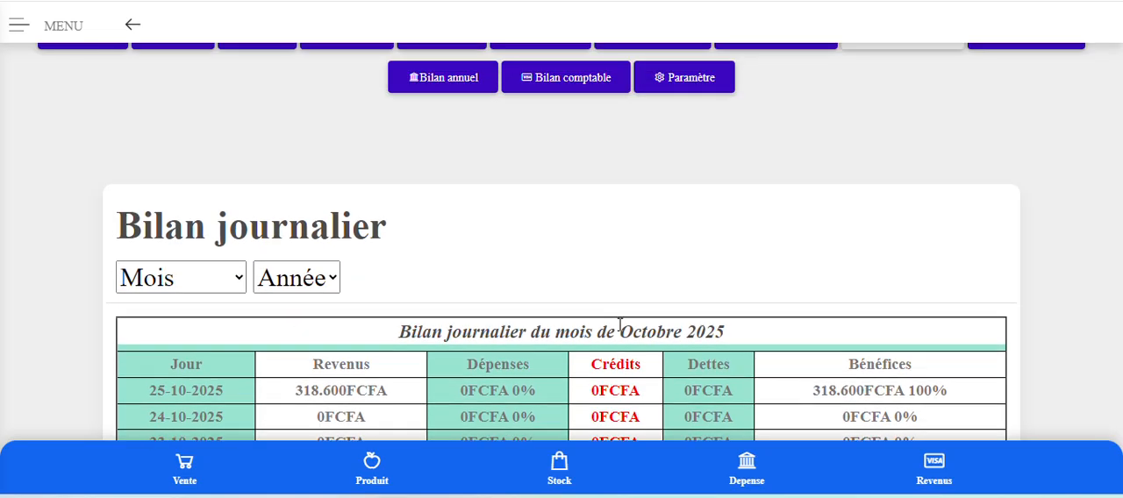
scroll(620, 324, "down", 4)
scroll(622, 325, "down", 6)
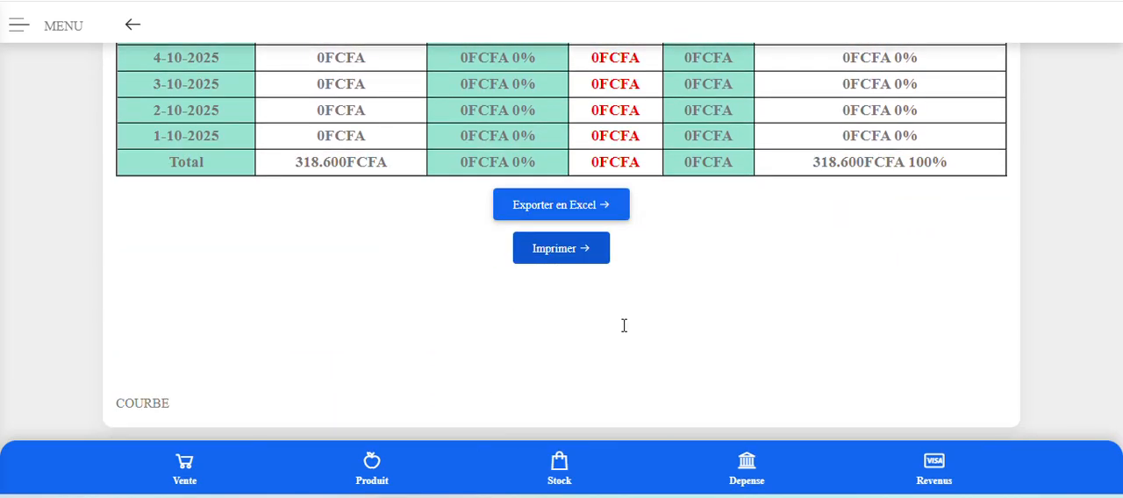
Open the Bilan mensuel and review its 2025 table from the year filter down to the export and print options.
scroll(534, 410, "up", 10)
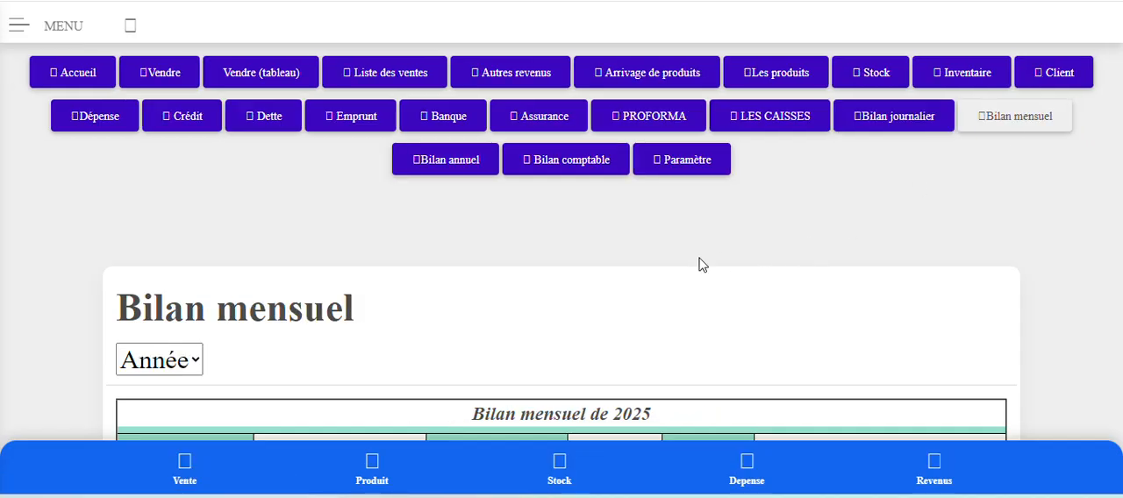
scroll(699, 261, "down", 6)
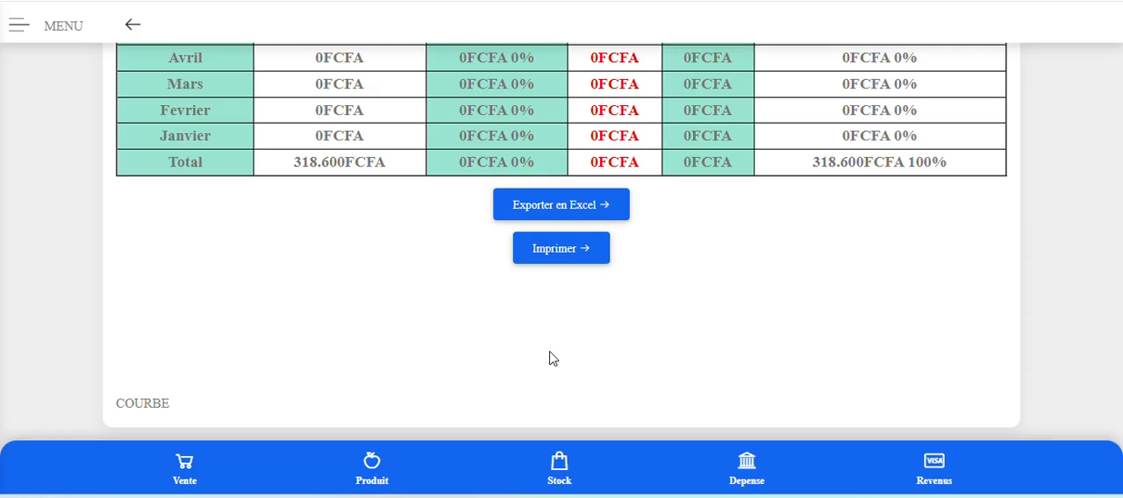
scroll(552, 359, "up", 6)
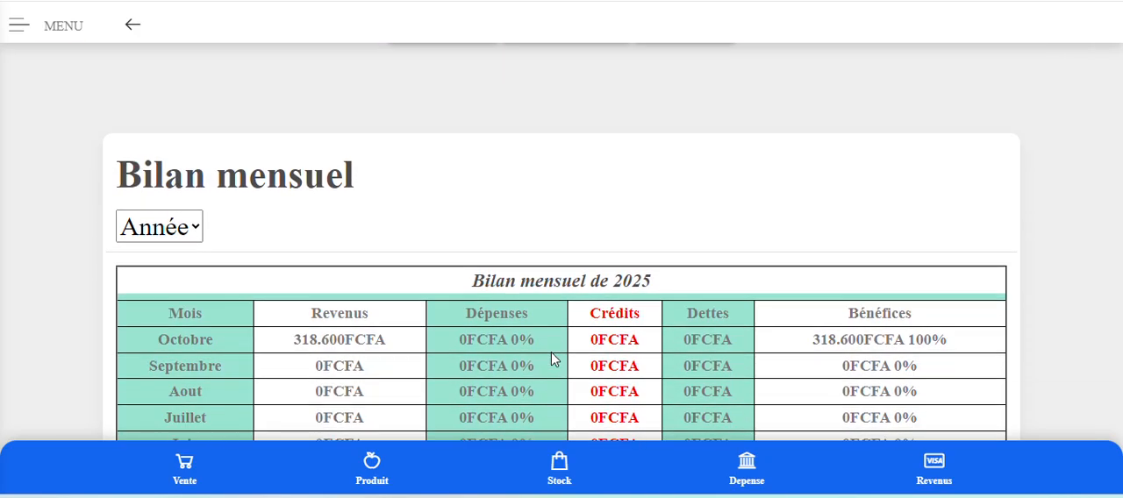
scroll(313, 369, "down", 4)
scroll(383, 320, "up", 6)
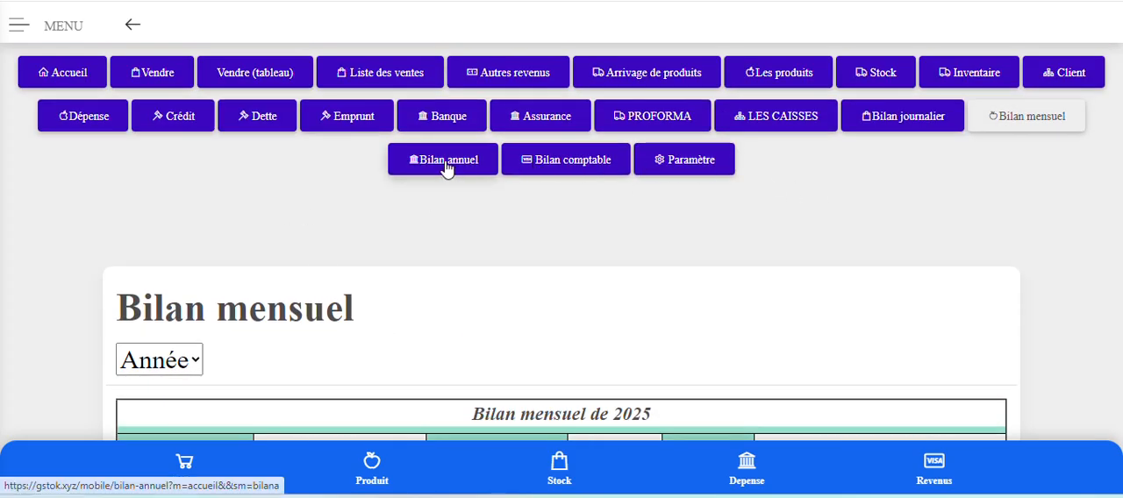
Open the Bilan annuel and review the yearly table from 2015 to 2025.
left_click(445, 165)
scroll(445, 244, "down", 7)
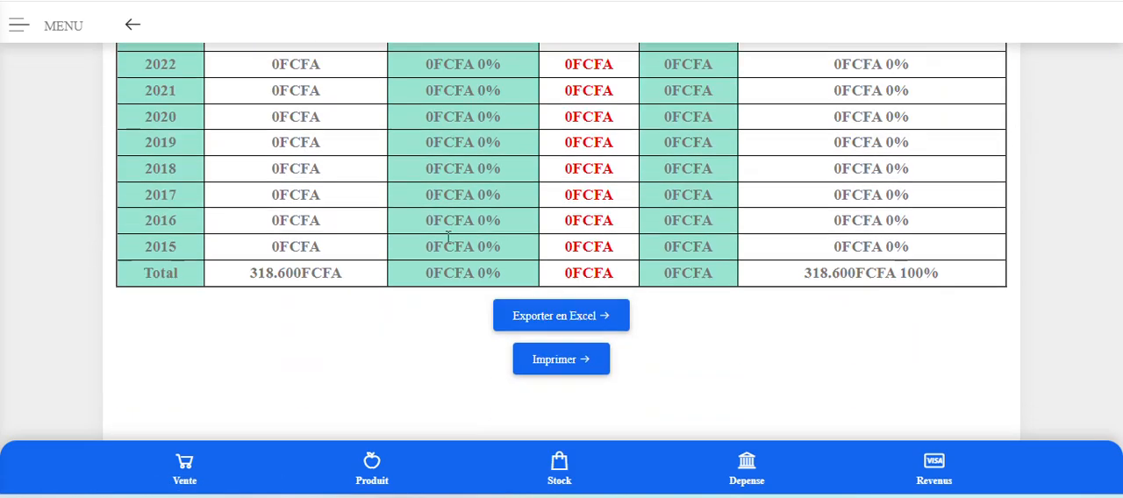
scroll(445, 237, "up", 3)
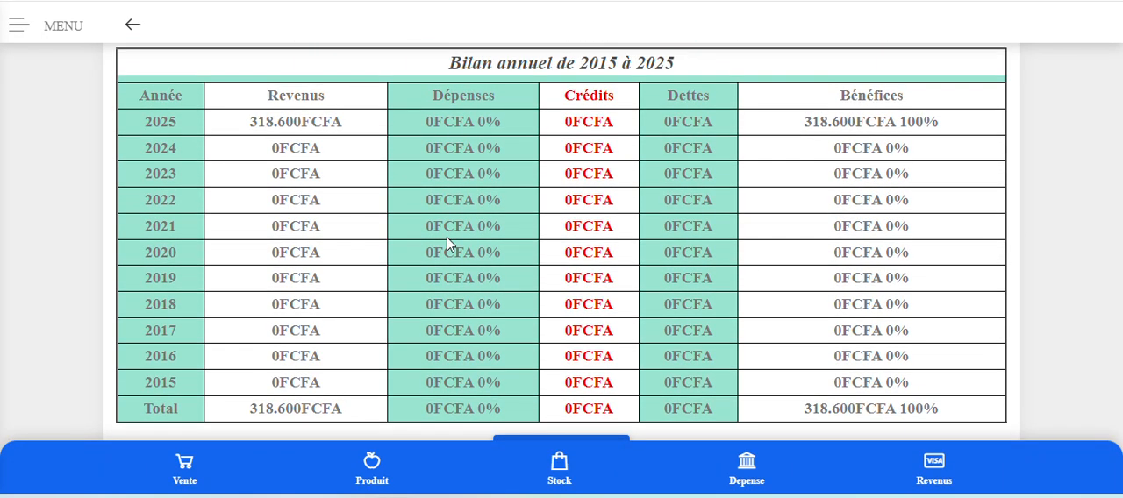
scroll(445, 244, "up", 4)
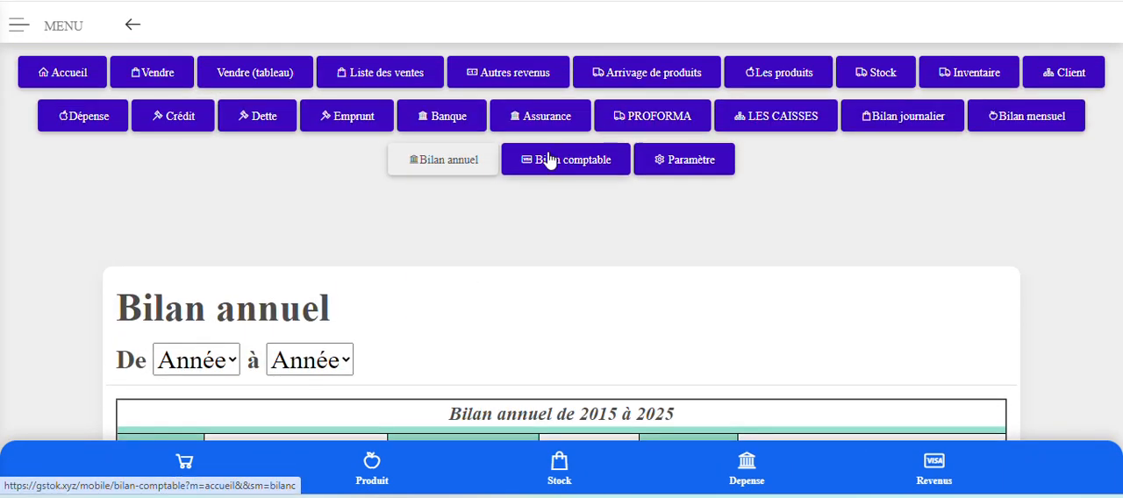
Open the Bilan comptable and review the ACTIF and PASSIF sections for 2025.
left_click(548, 160)
scroll(549, 156, "down", 2)
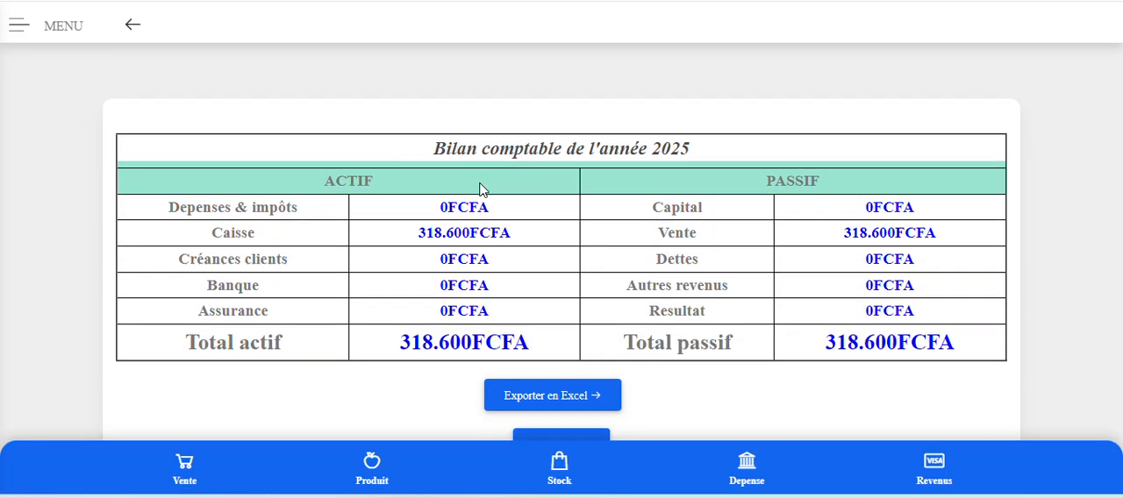
scroll(480, 189, "down", 1)
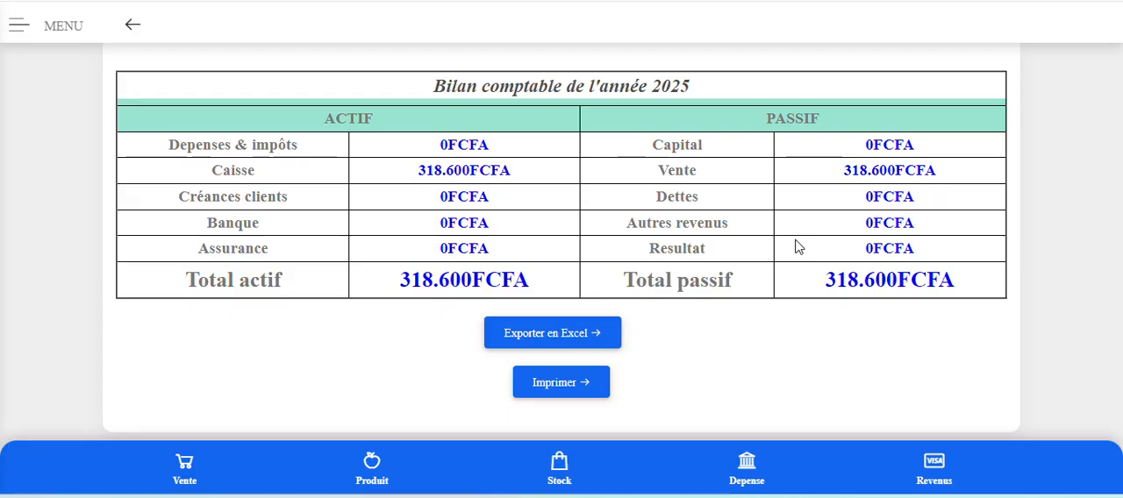
scroll(800, 245, "up", 4)
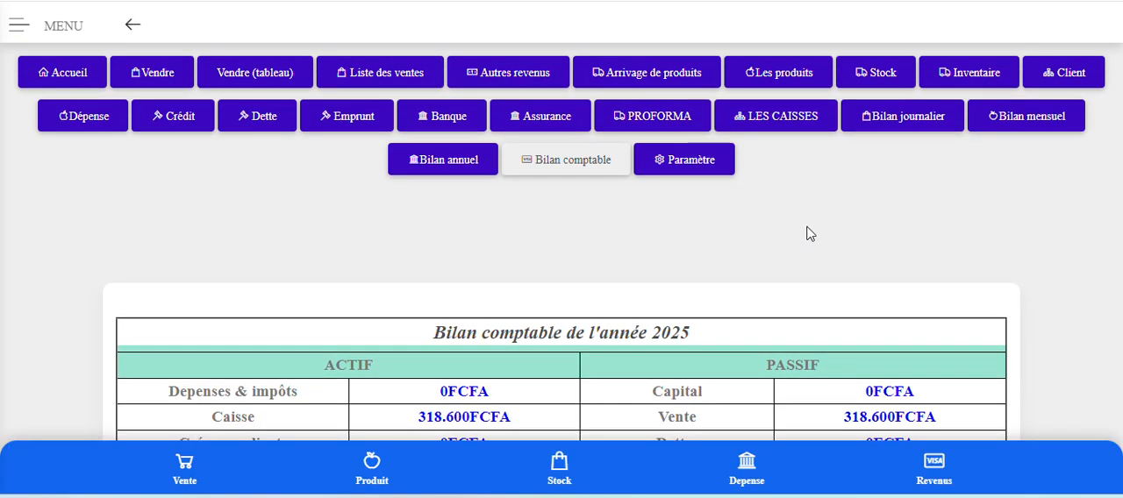
Open the Vendre (tableau) sales form and set the sale date to 22/10/2025.
left_click(145, 79)
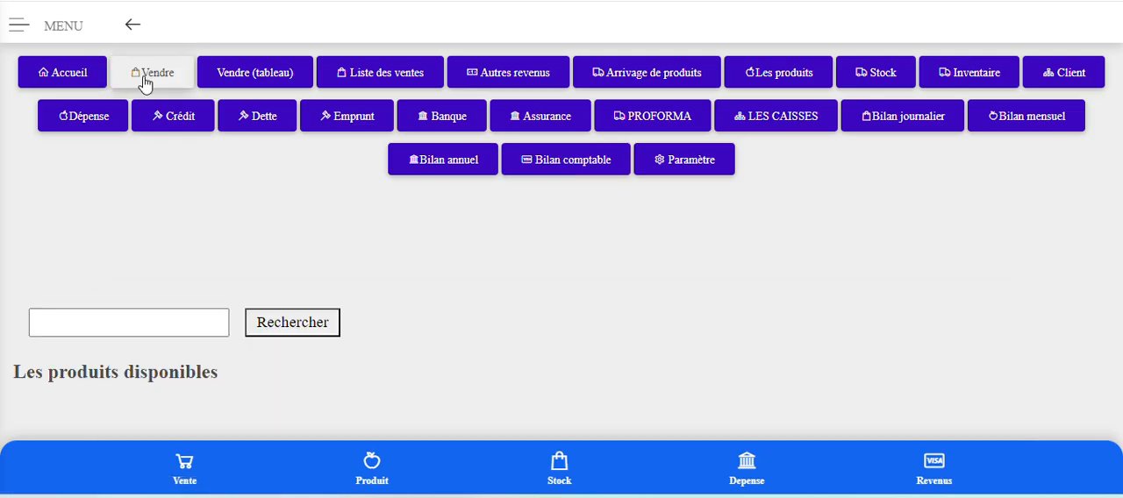
left_click(270, 84)
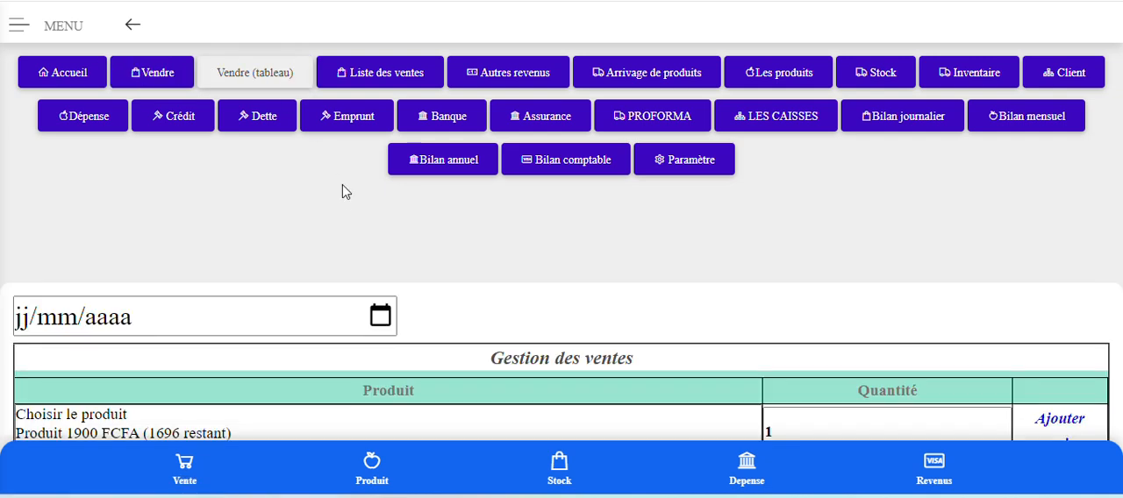
scroll(345, 192, "down", 1)
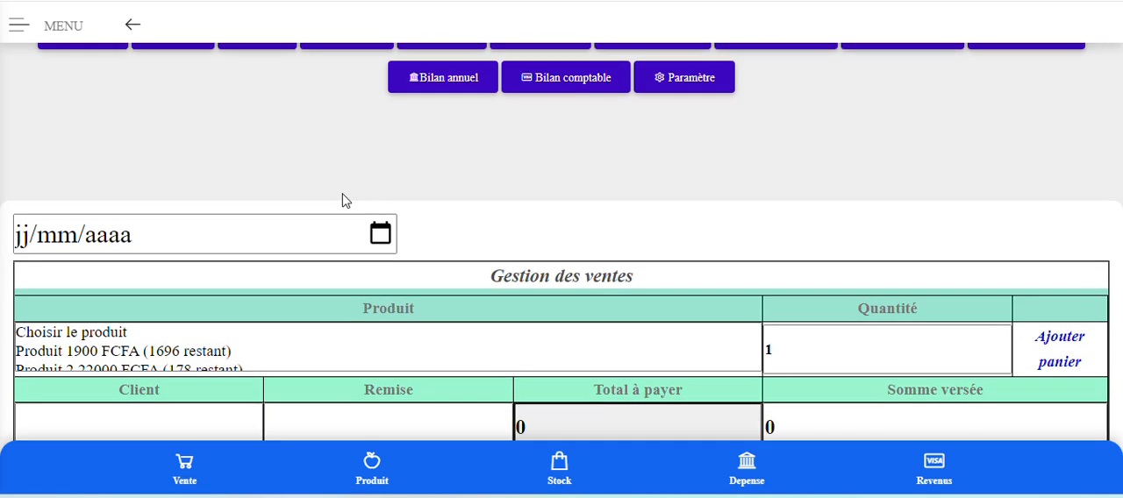
left_click(385, 237)
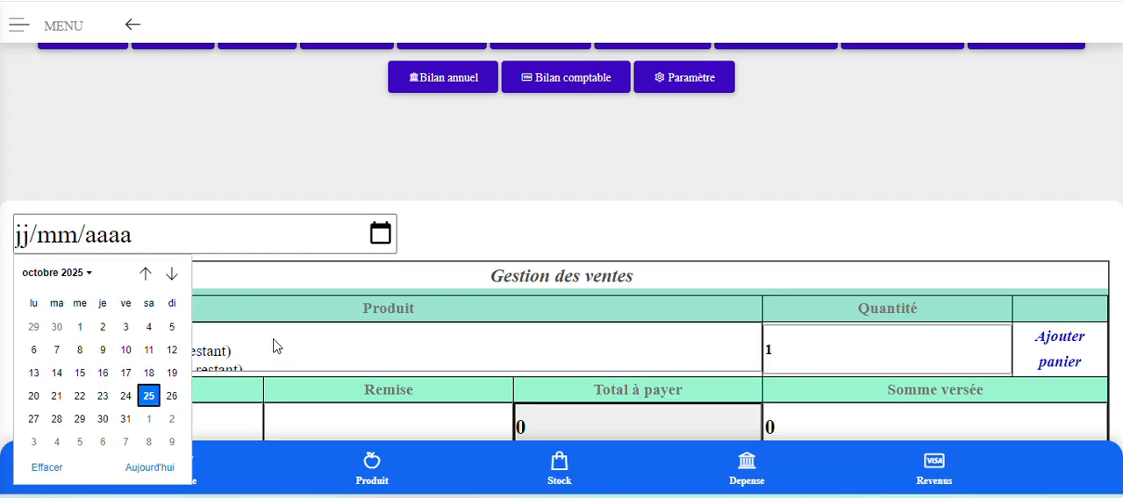
left_click(80, 397)
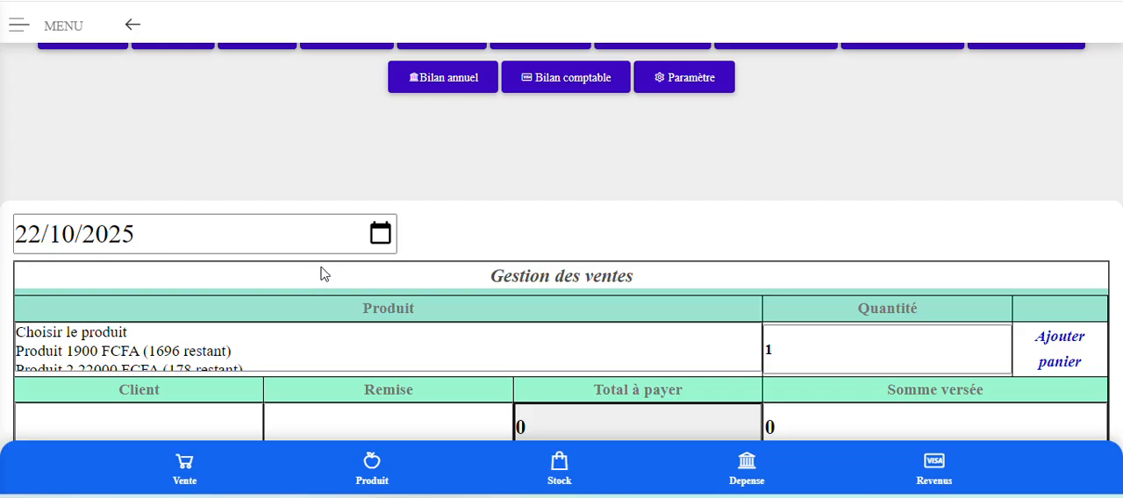
Add one unit of Produit, priced at 1900 FCFA, to the sale's cart.
scroll(449, 250, "down", 2)
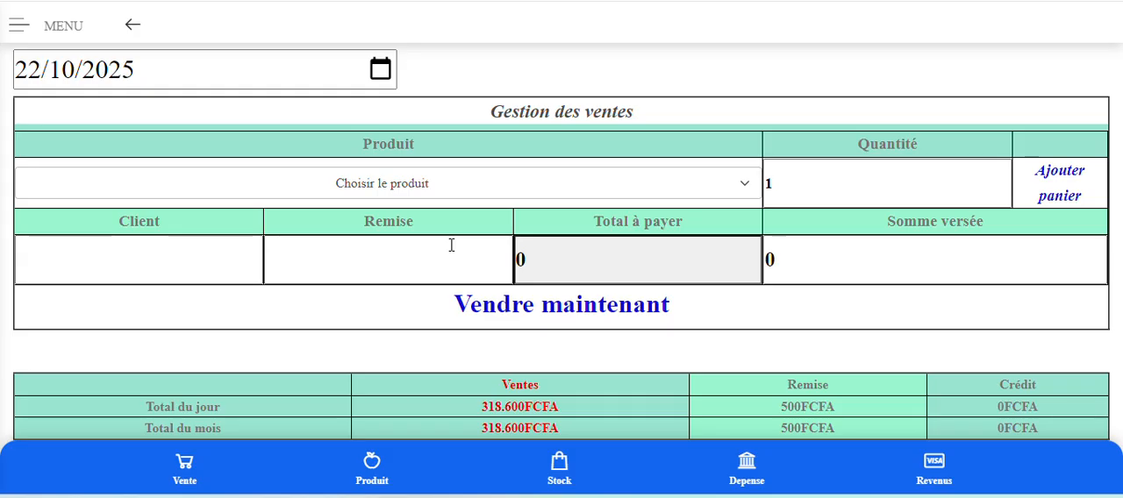
left_click(589, 194)
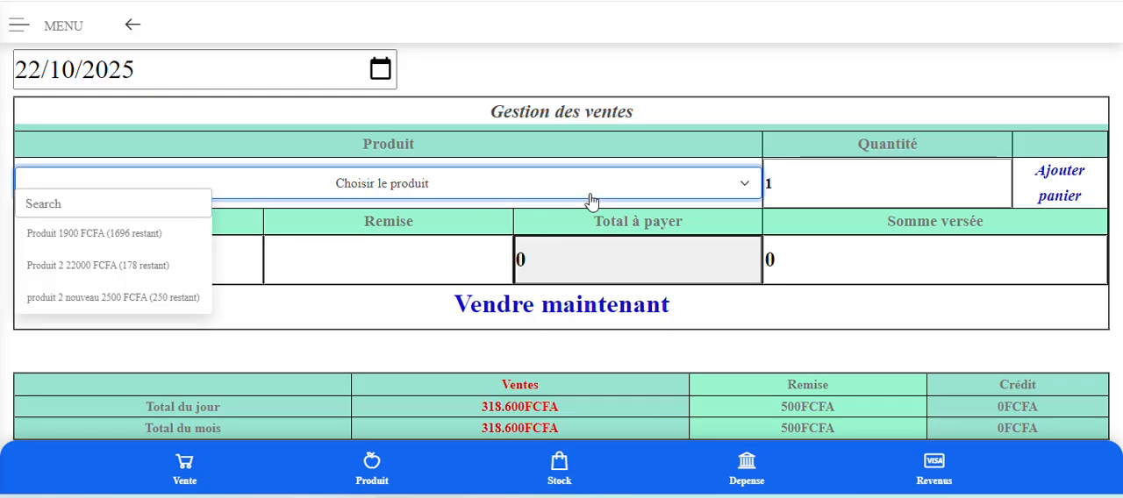
left_click(125, 235)
left_click(1075, 201)
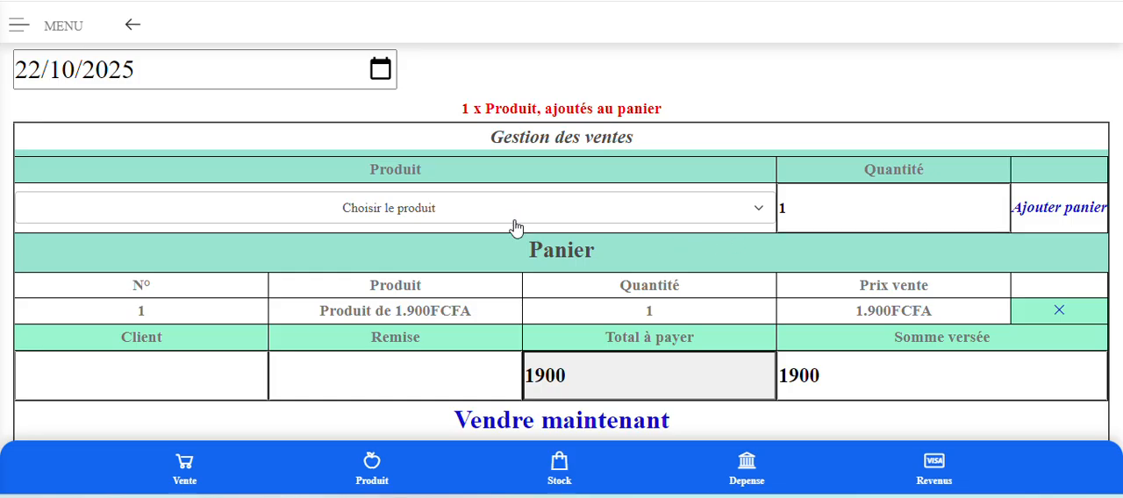
Add one unit of Produit 2, priced at 22000 FCFA, to the same cart.
left_click(516, 227)
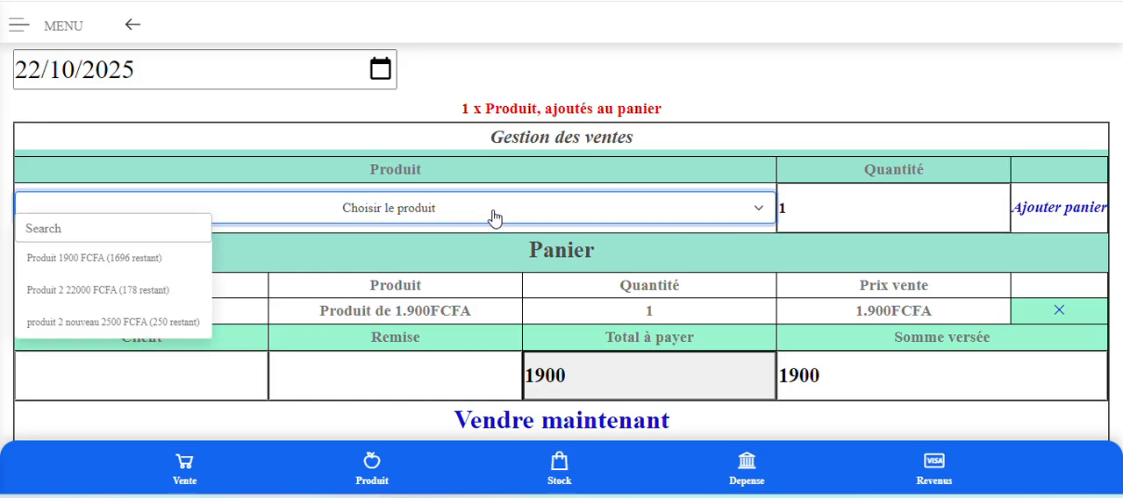
left_click(108, 299)
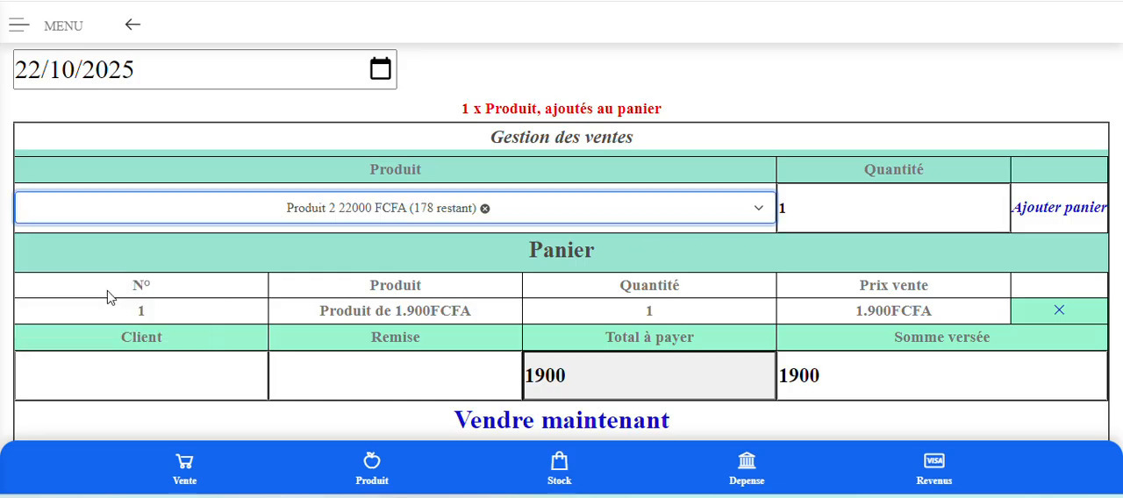
left_click(956, 205)
key("Return")
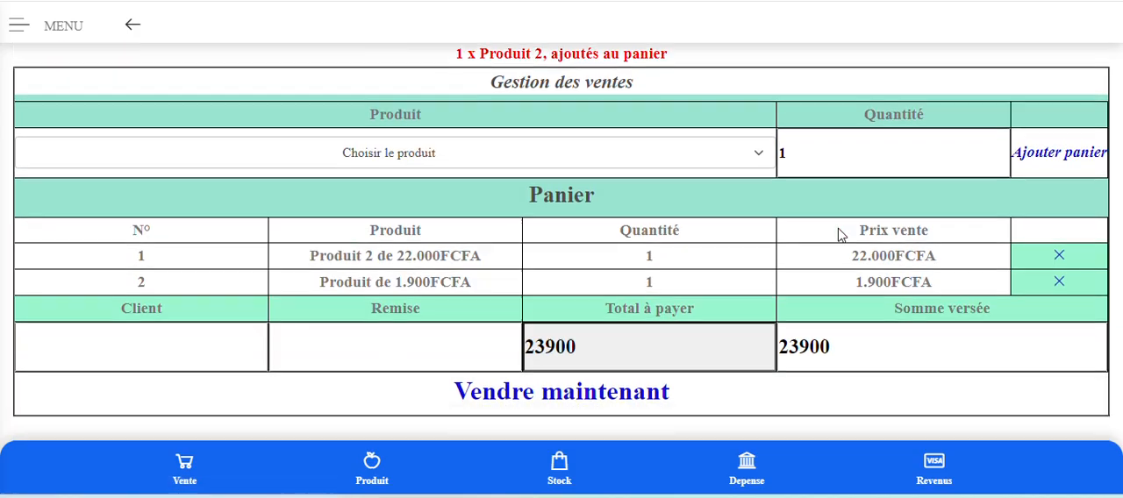
Check the two cart lines and record the sale without a client or discount.
scroll(839, 233, "down", 2)
scroll(561, 292, "up", 2)
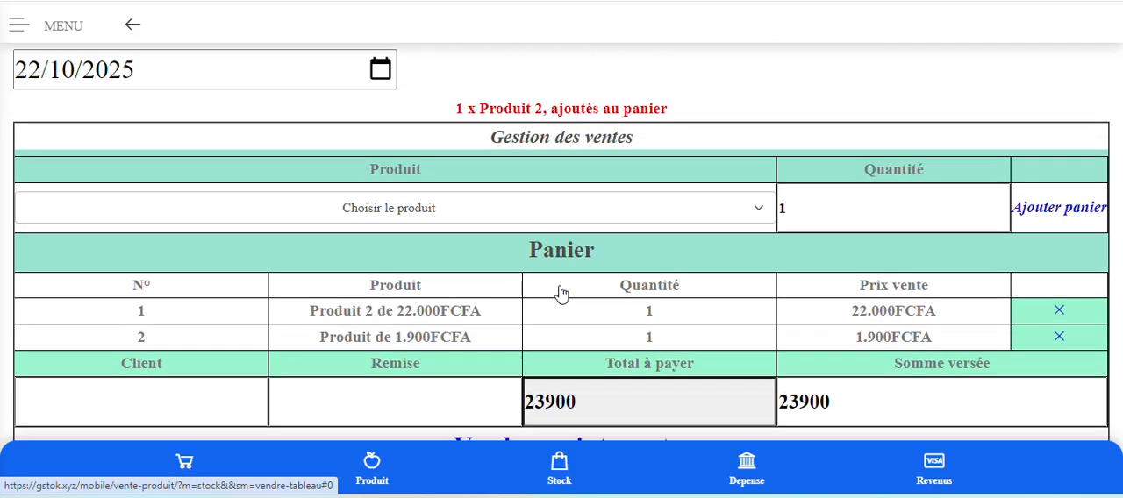
scroll(561, 293, "down", 2)
left_click(593, 297)
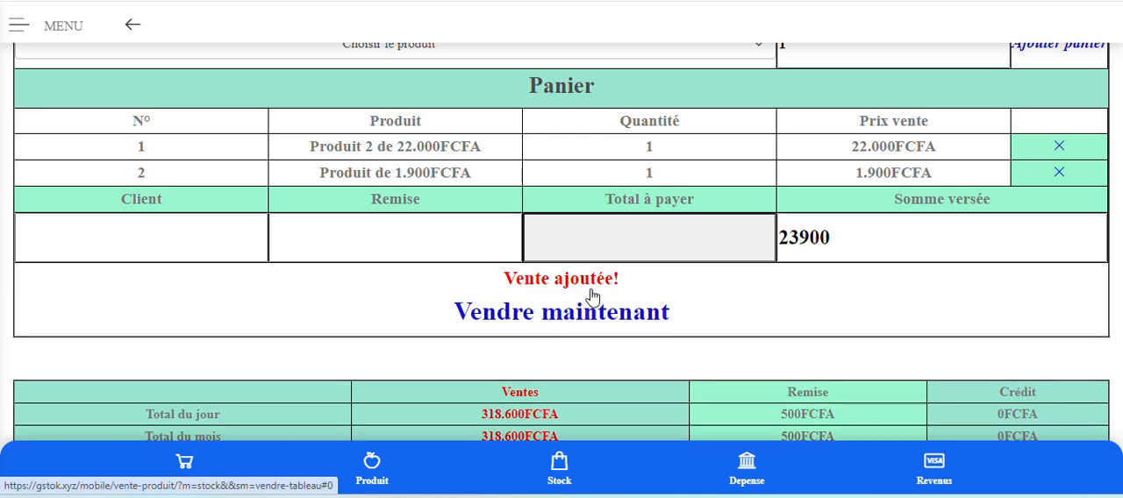
Check the sales totals below the form, then open the sales list and review the day's entries.
scroll(590, 294, "down", 1)
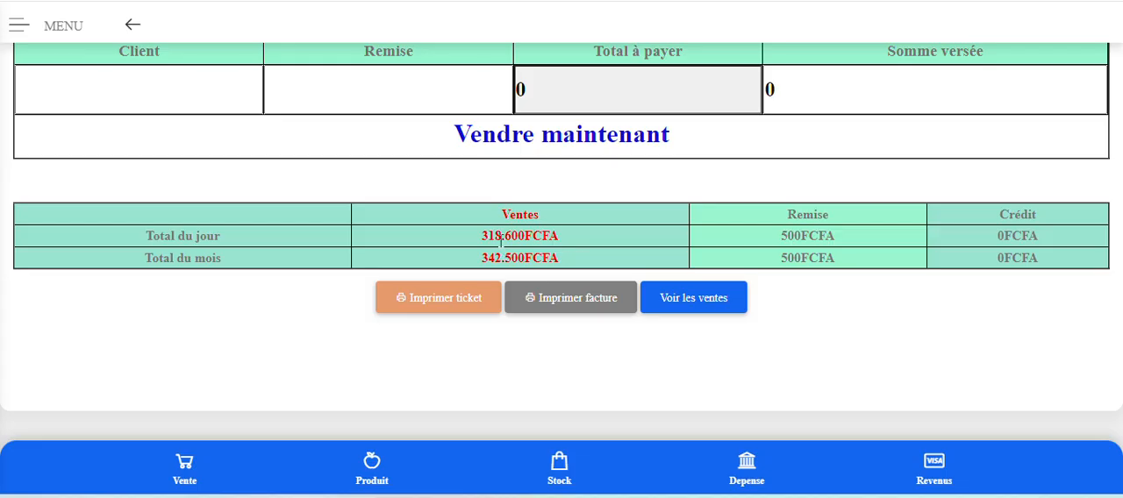
left_click(702, 298)
scroll(694, 299, "down", 2)
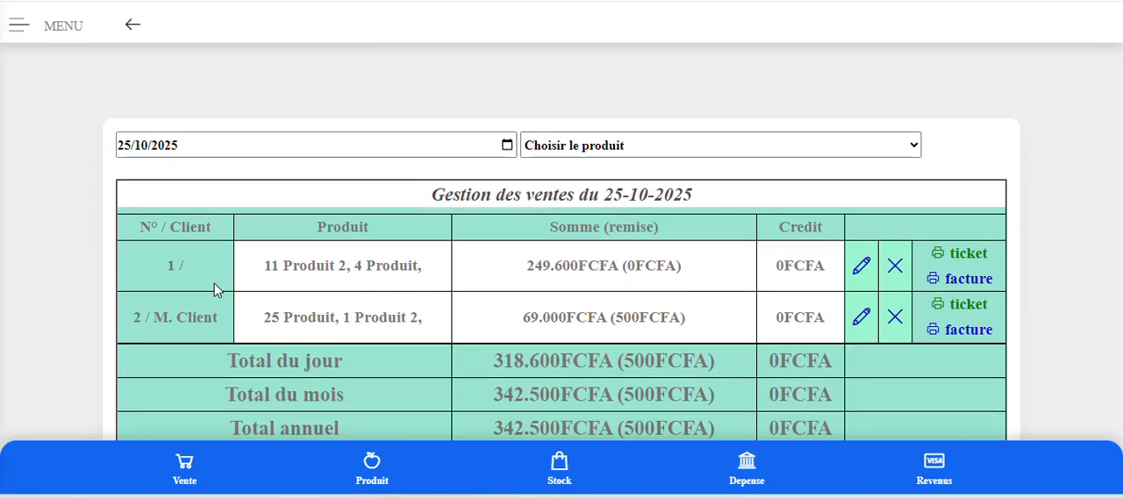
scroll(218, 294, "down", 1)
scroll(263, 281, "up", 2)
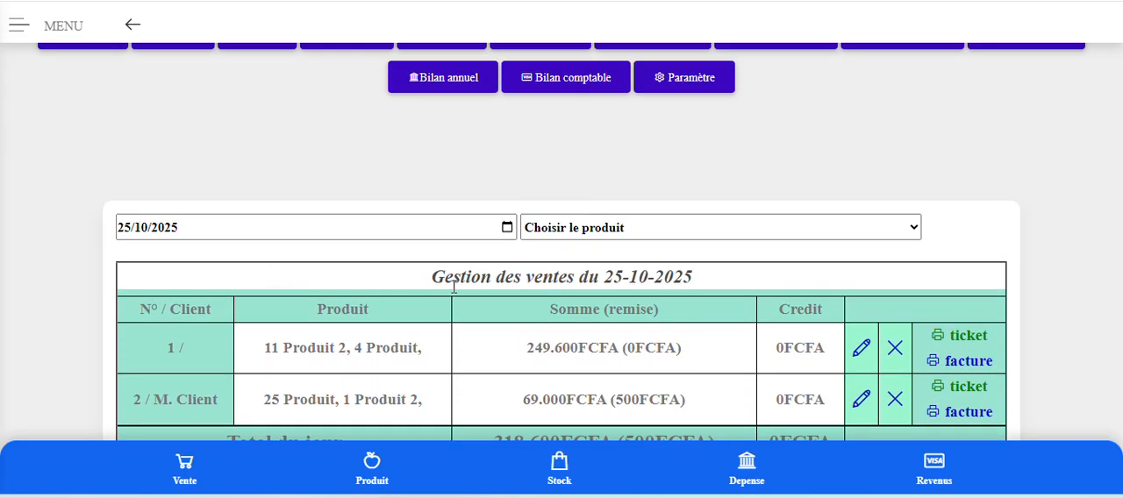
scroll(456, 285, "down", 1)
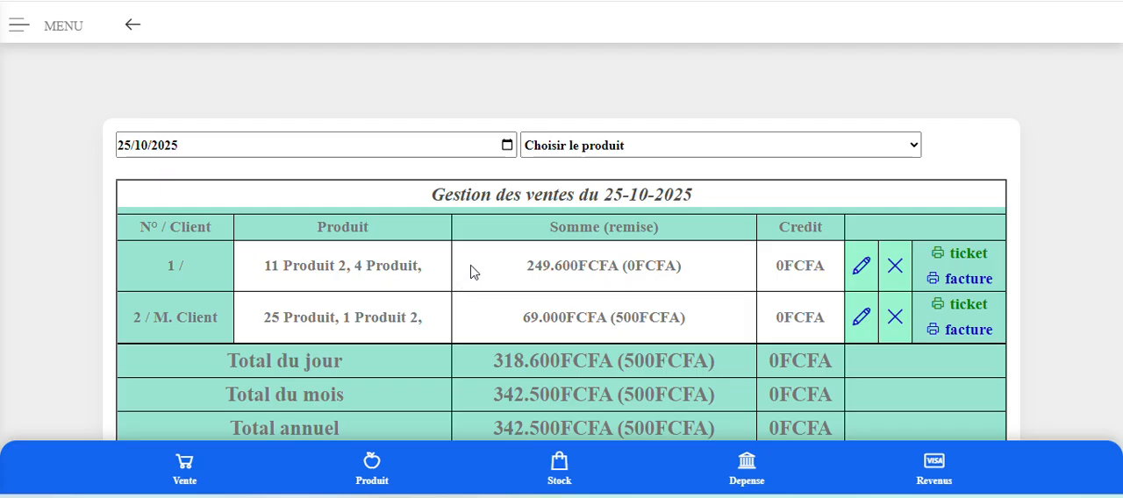
Try to display the sales list for 22/10/2025.
left_click(507, 145)
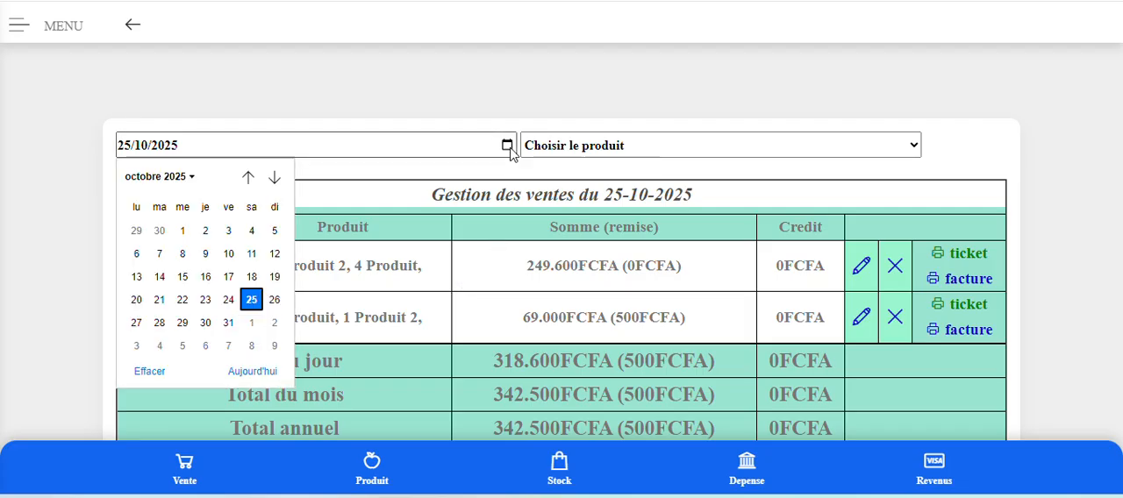
left_click(183, 301)
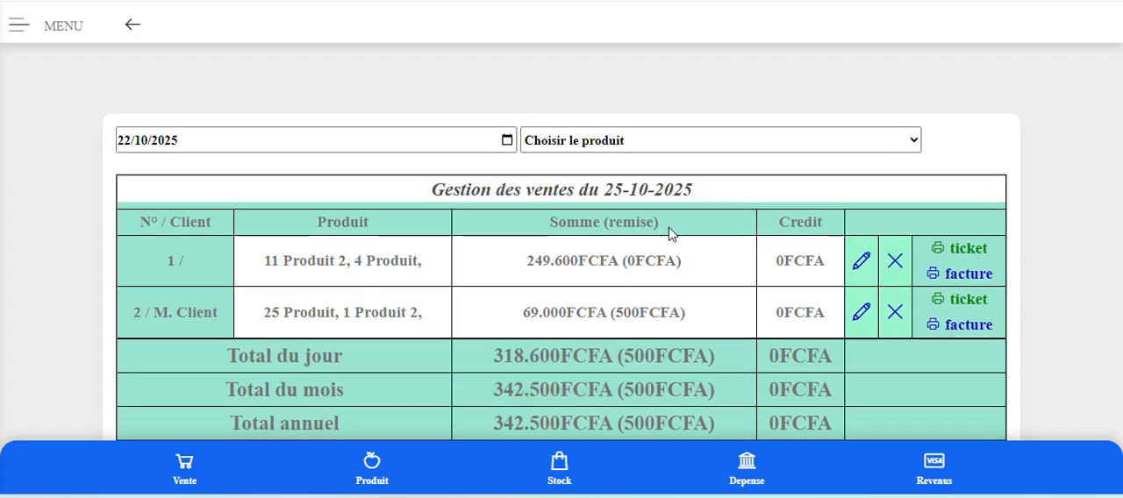
scroll(667, 229, "down", 1)
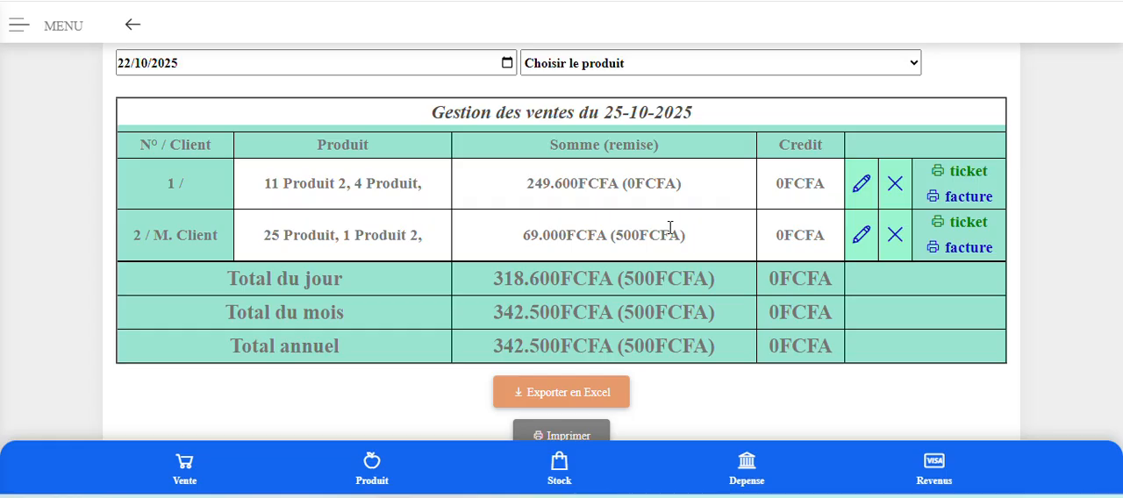
scroll(669, 228, "up", 2)
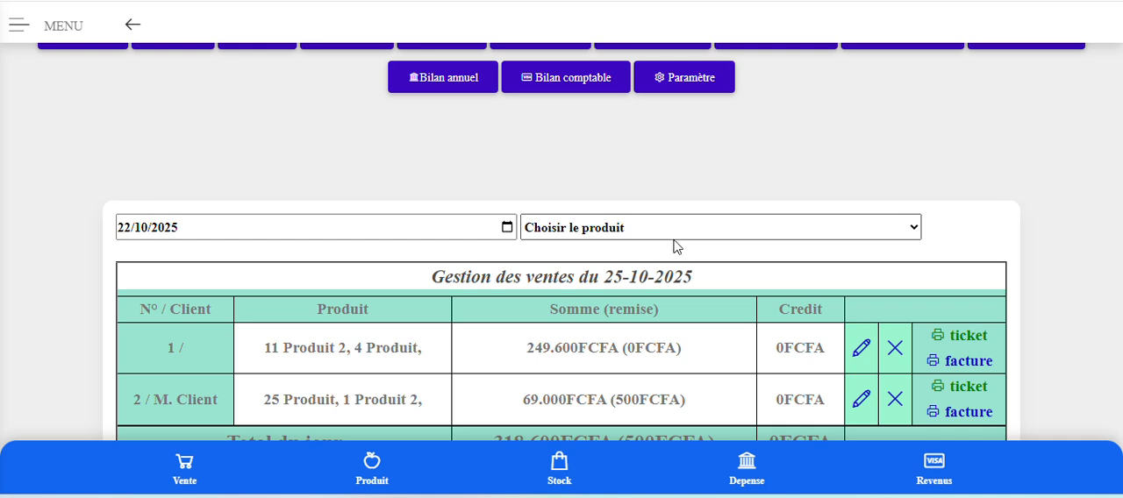
Look through the sales list's product filter choices without selecting a product.
left_click(673, 236)
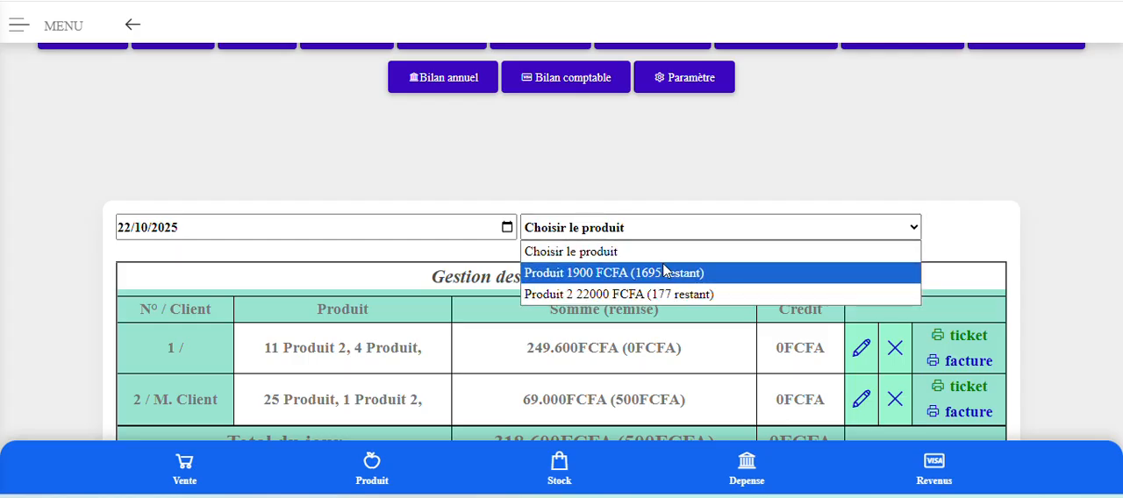
left_click(720, 192)
left_click(656, 232)
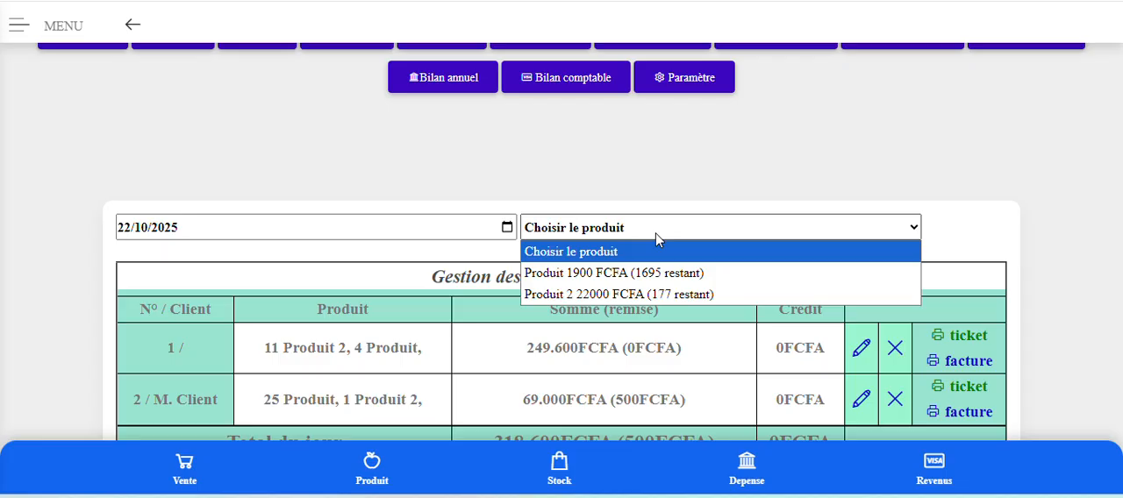
left_click(603, 171)
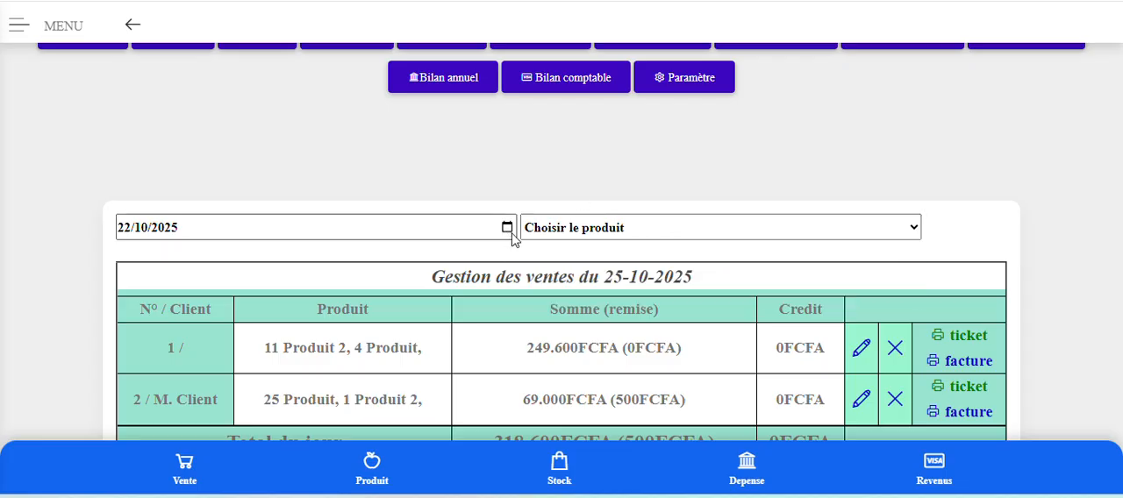
Show the sales list for 24/10/2025, then switch it to 22/10/2025 and review that day's sale and totals.
left_click(507, 227)
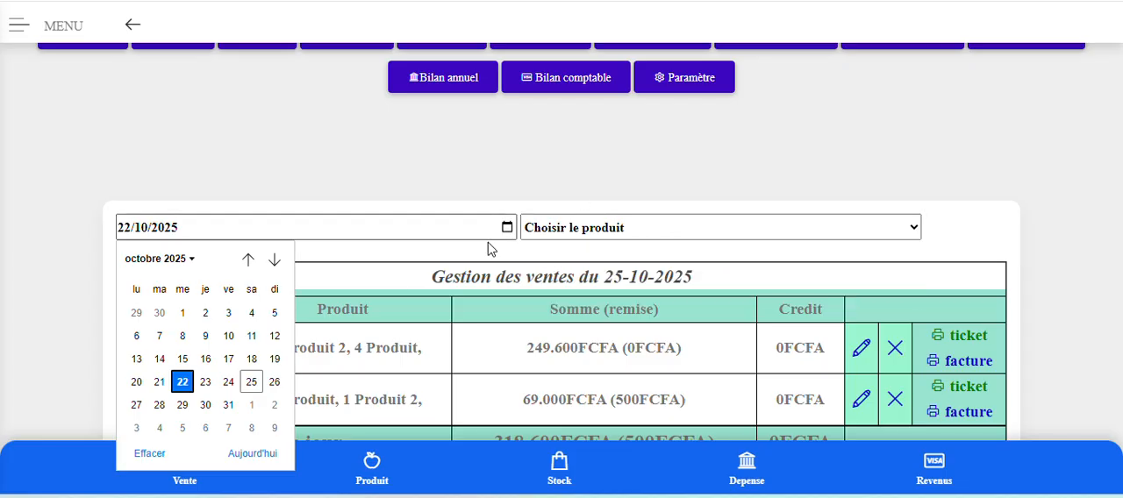
left_click(228, 383)
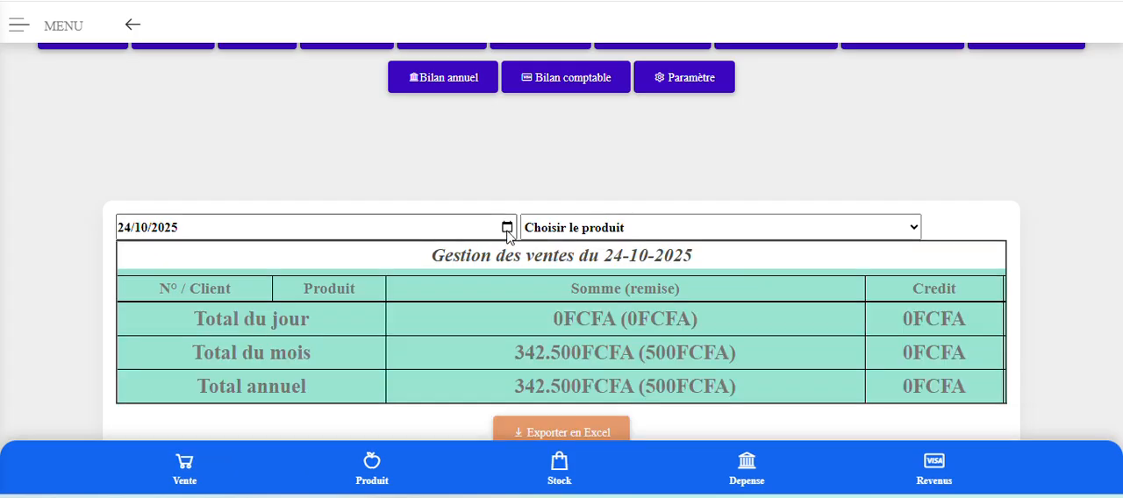
left_click(510, 225)
left_click(507, 227)
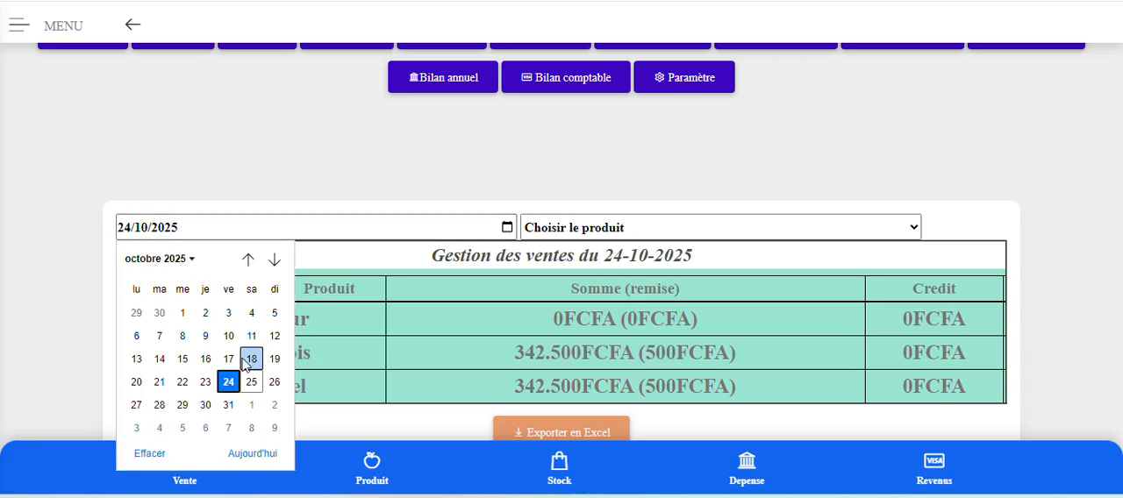
left_click(185, 389)
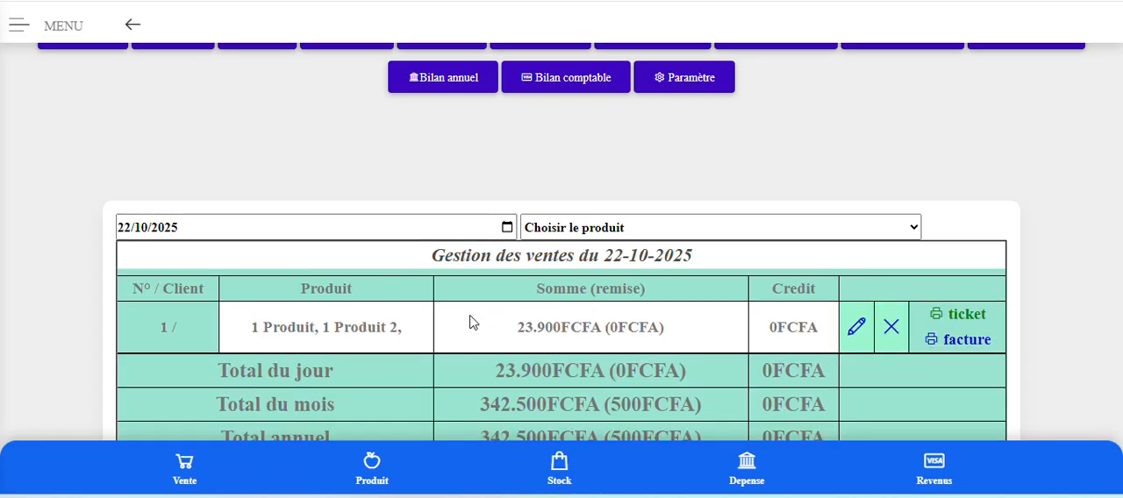
scroll(469, 328, "down", 2)
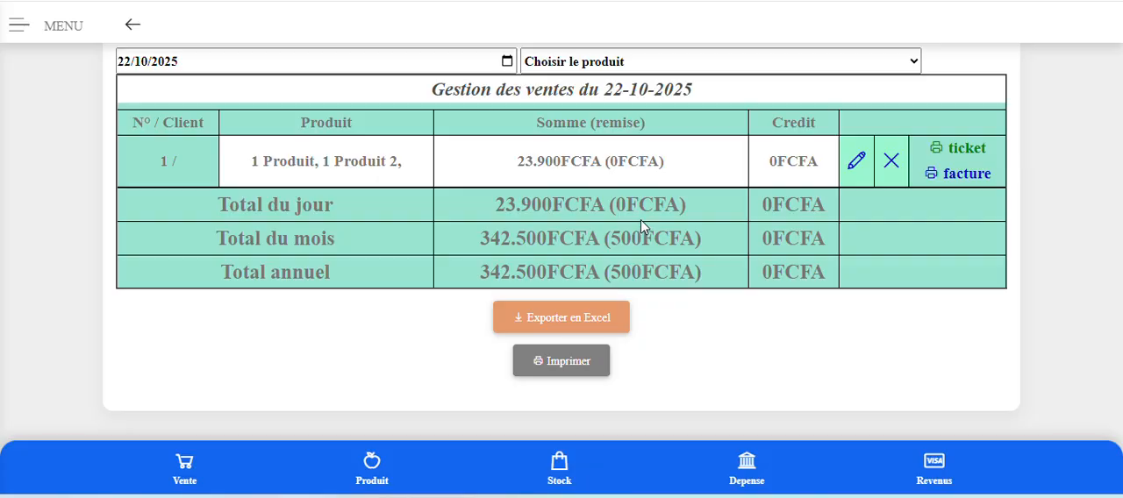
scroll(641, 226, "up", 3)
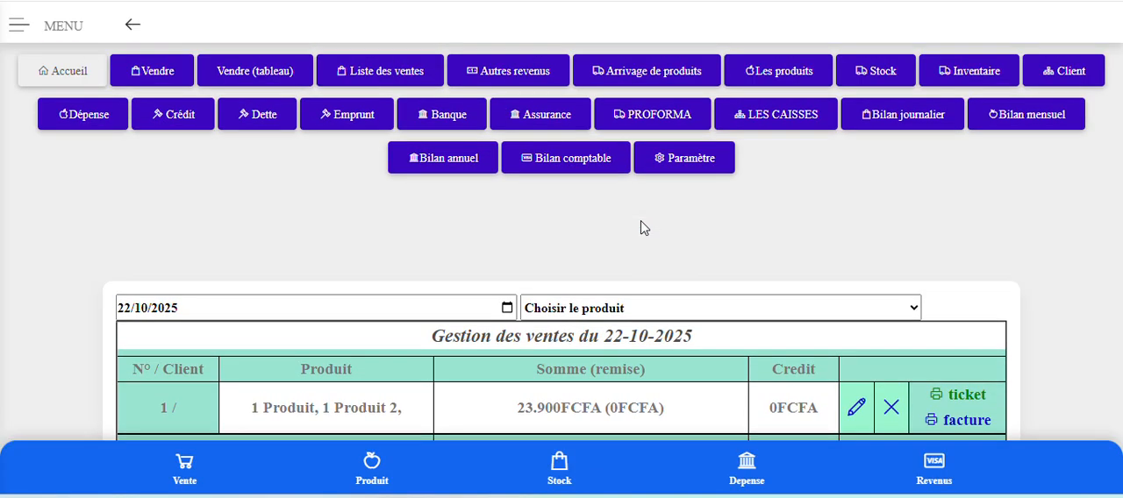
Open the daily report (Bilan journalier) for October 2025 and examine its daily revenues, profits and total.
left_click(913, 119)
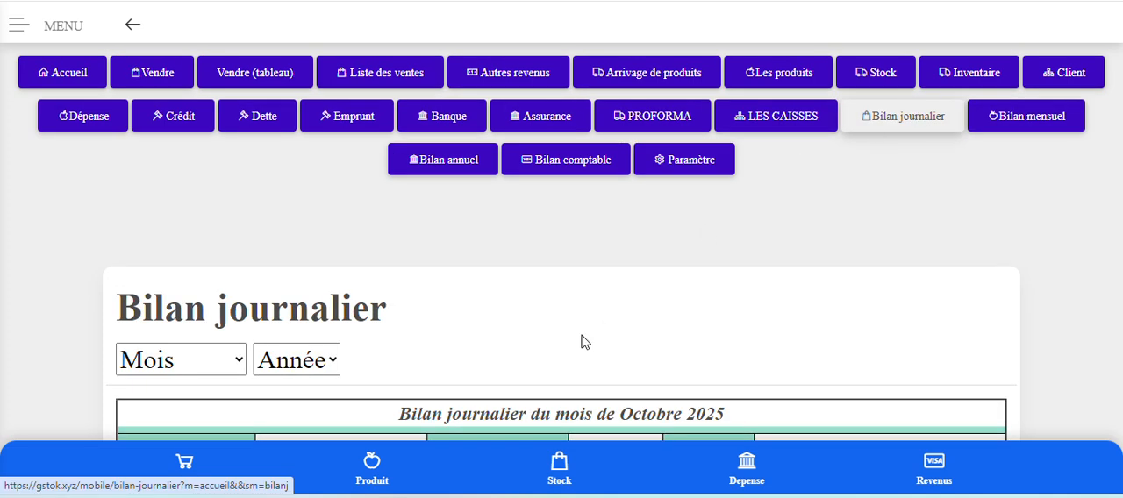
scroll(585, 342, "down", 3)
scroll(570, 323, "down", 1)
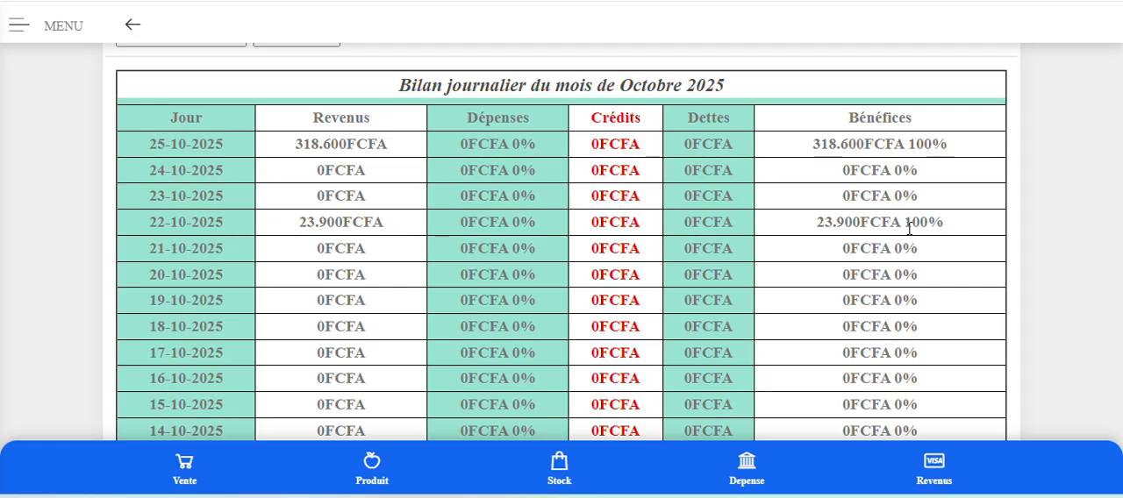
scroll(918, 224, "down", 7)
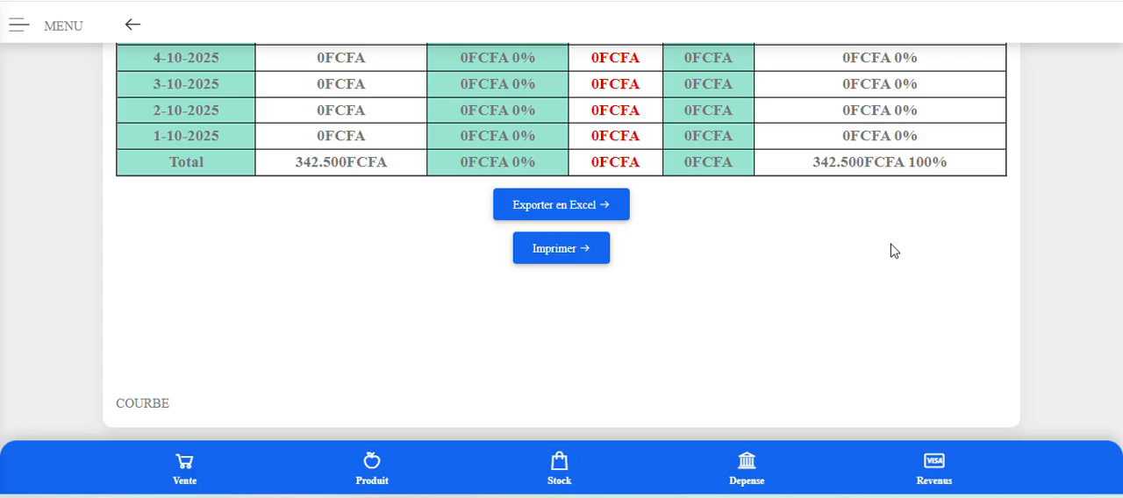
scroll(894, 250, "up", 11)
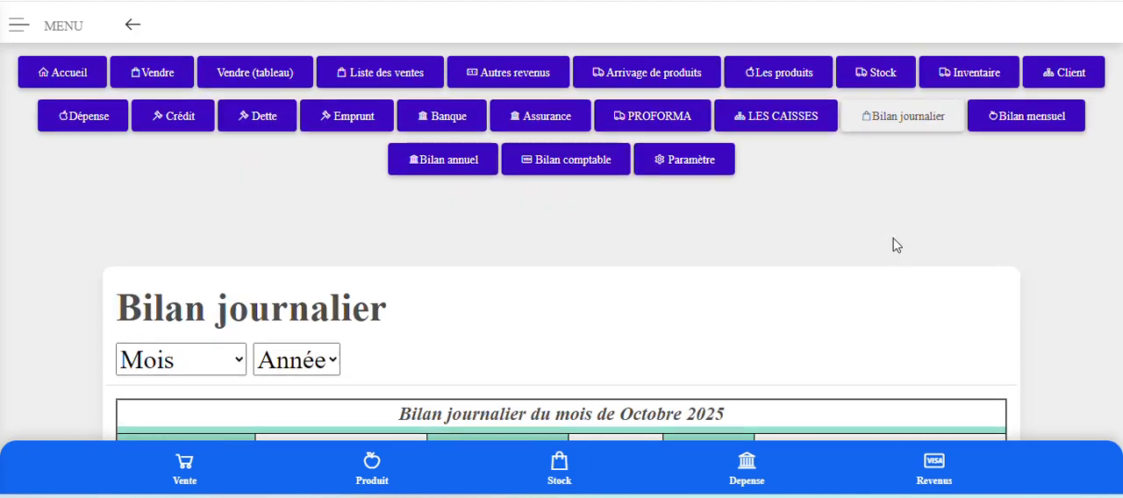
Open the monthly report (Bilan mensuel) for 2025 and check its total row.
left_click(1015, 118)
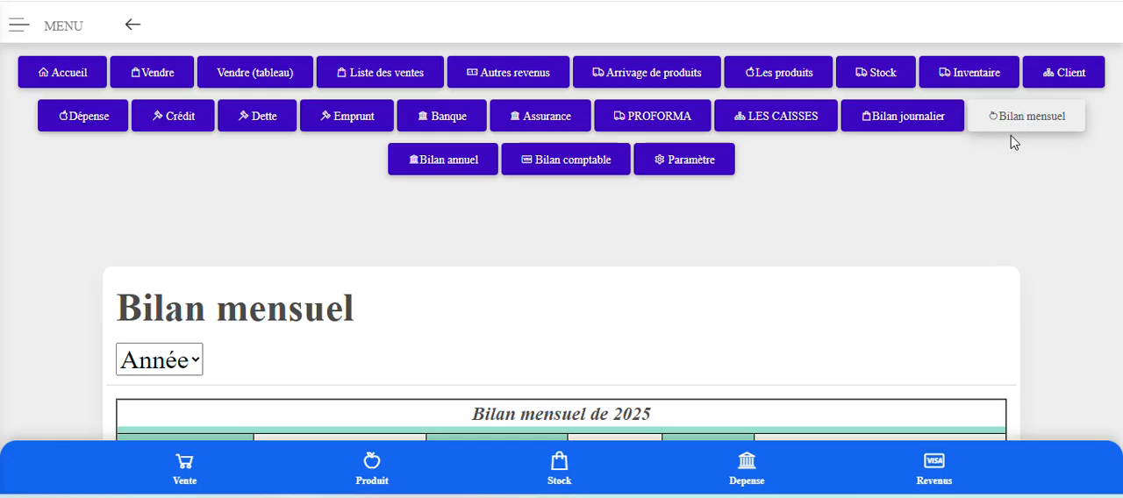
scroll(874, 196, "down", 7)
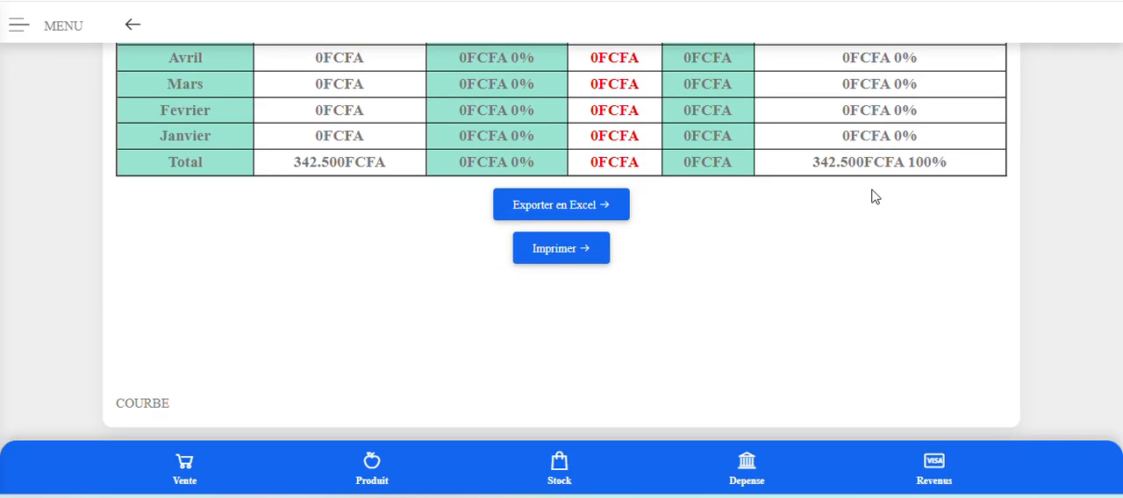
scroll(874, 195, "up", 7)
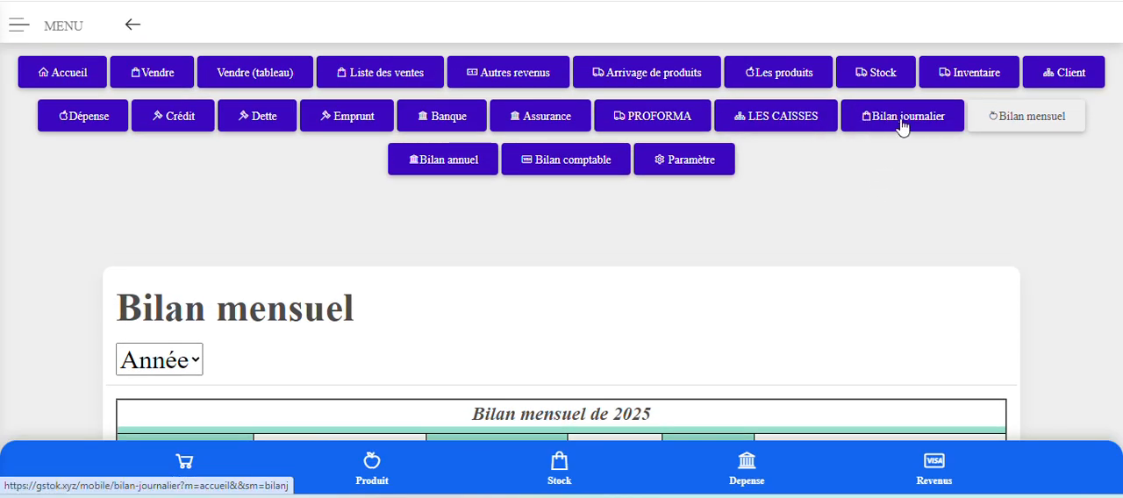
Return to the daily report and recheck the October 2025 rows down to the total.
left_click(903, 121)
scroll(662, 331, "down", 7)
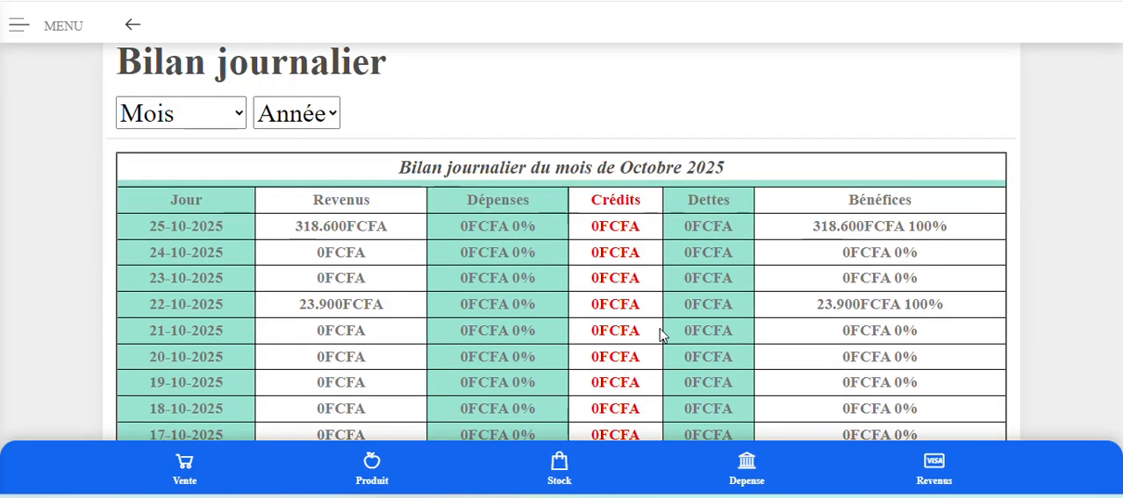
scroll(665, 329, "down", 5)
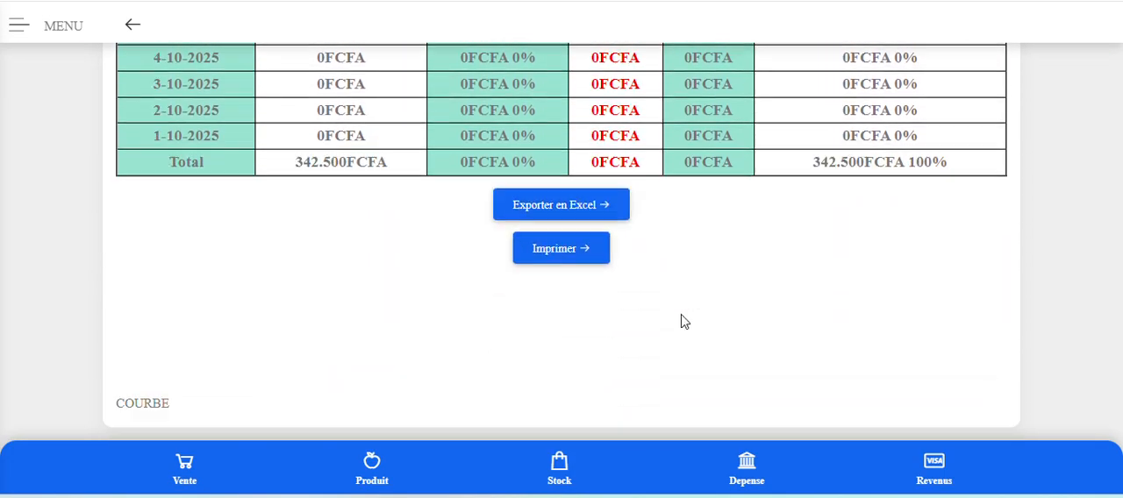
scroll(682, 324, "up", 12)
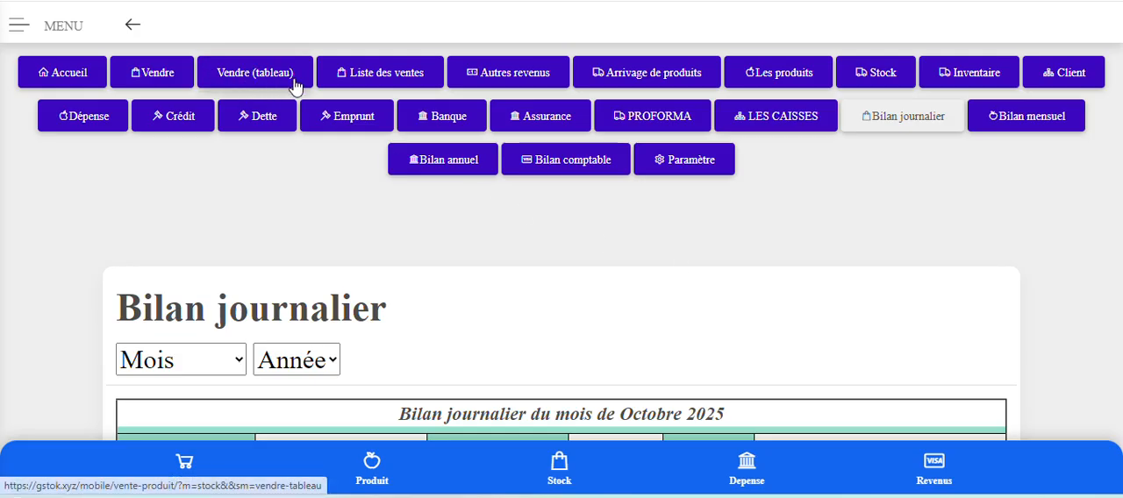
Open the table-style sale form (Vendre tableau) and set the sale date to 30/09/2025.
left_click(256, 75)
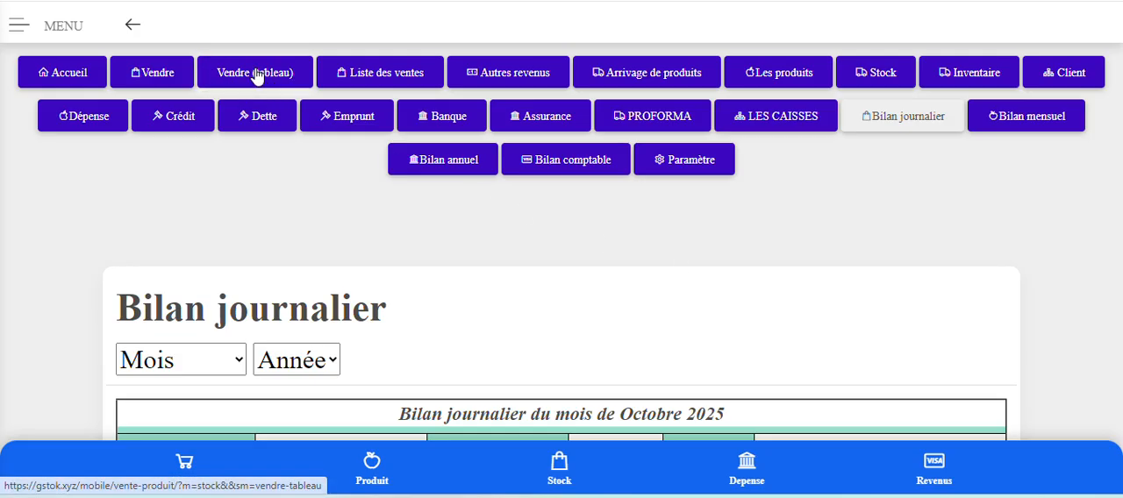
scroll(257, 88, "down", 3)
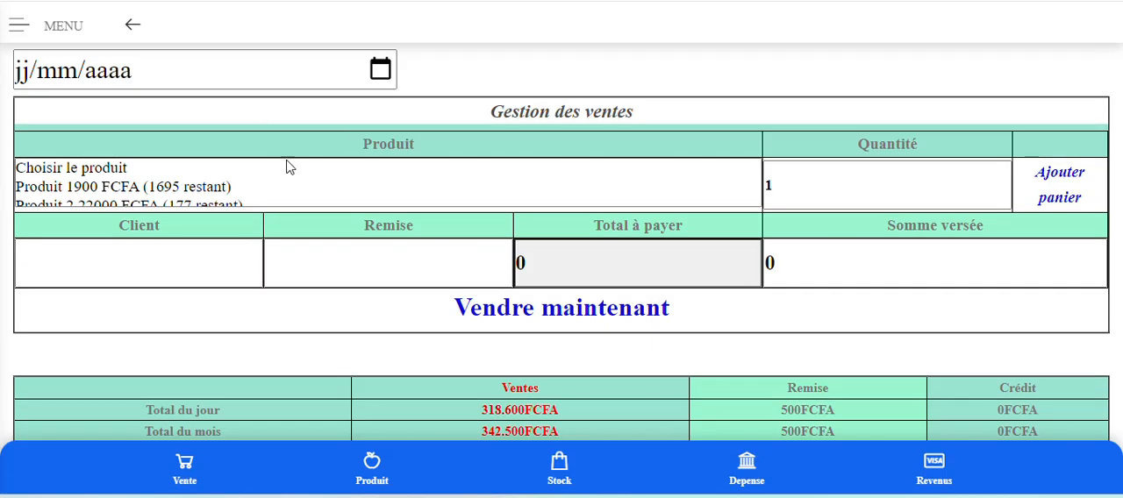
left_click(381, 70)
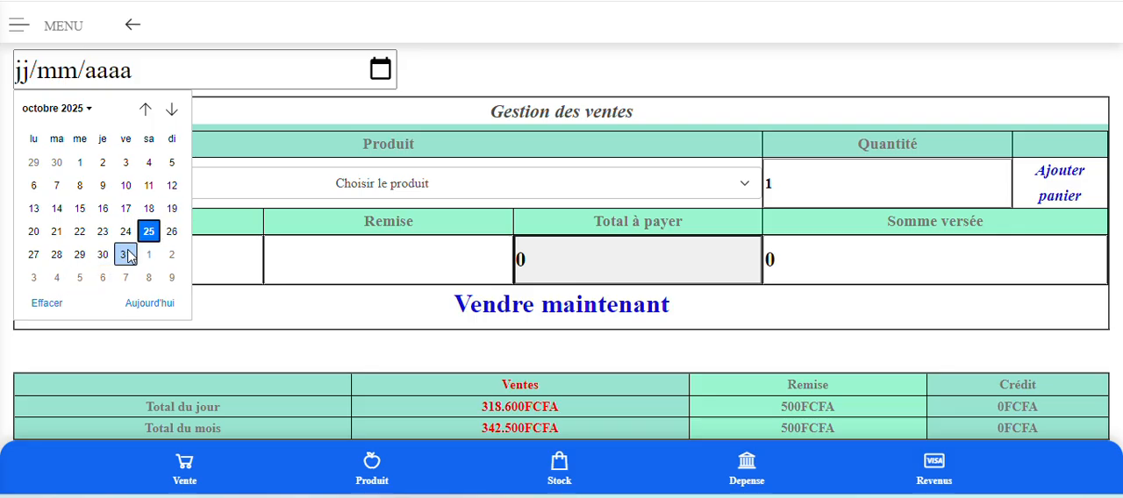
left_click(56, 165)
Add one unit of Produit, priced at 1900 FCFA, to the cart and record the sale without a client or discount.
left_click(453, 191)
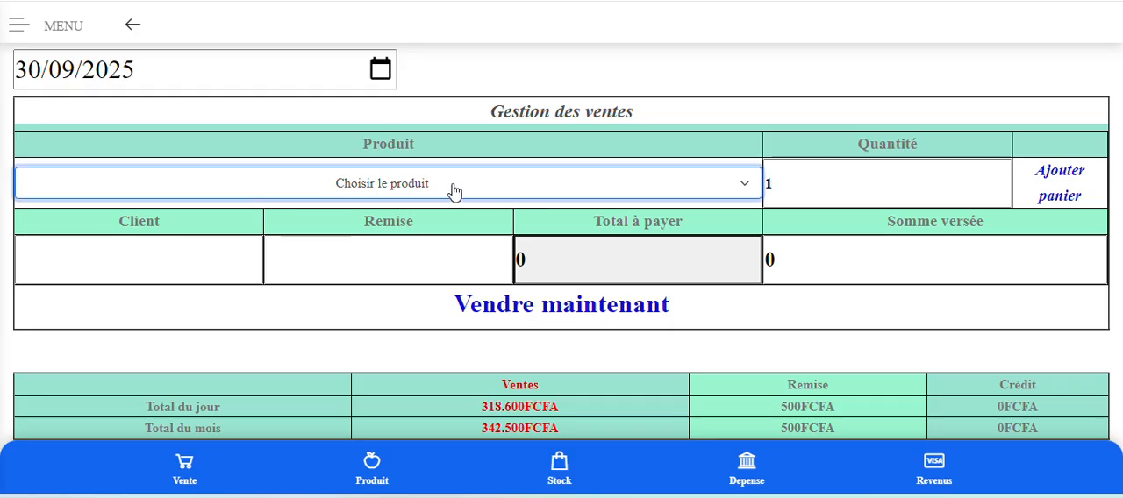
left_click(115, 231)
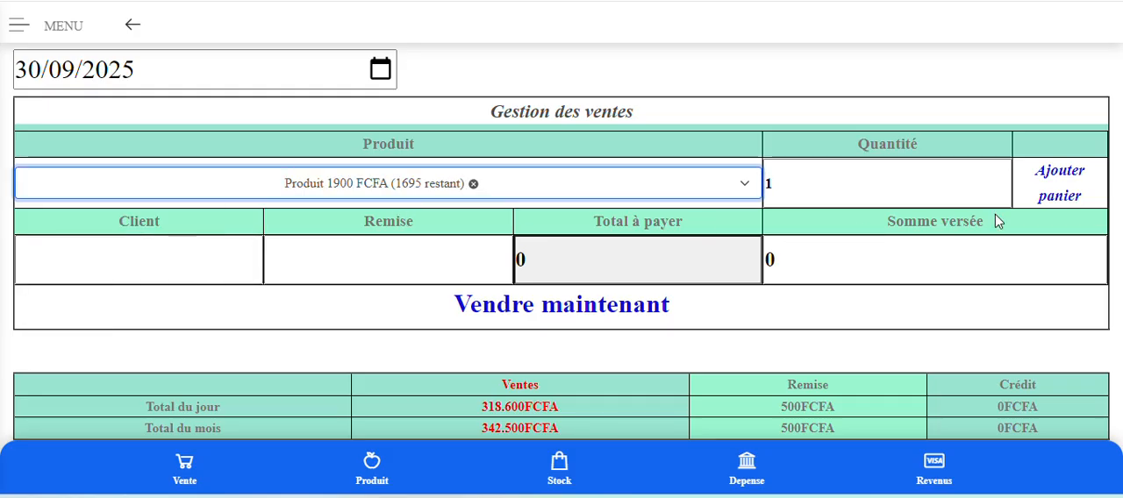
left_click(1065, 194)
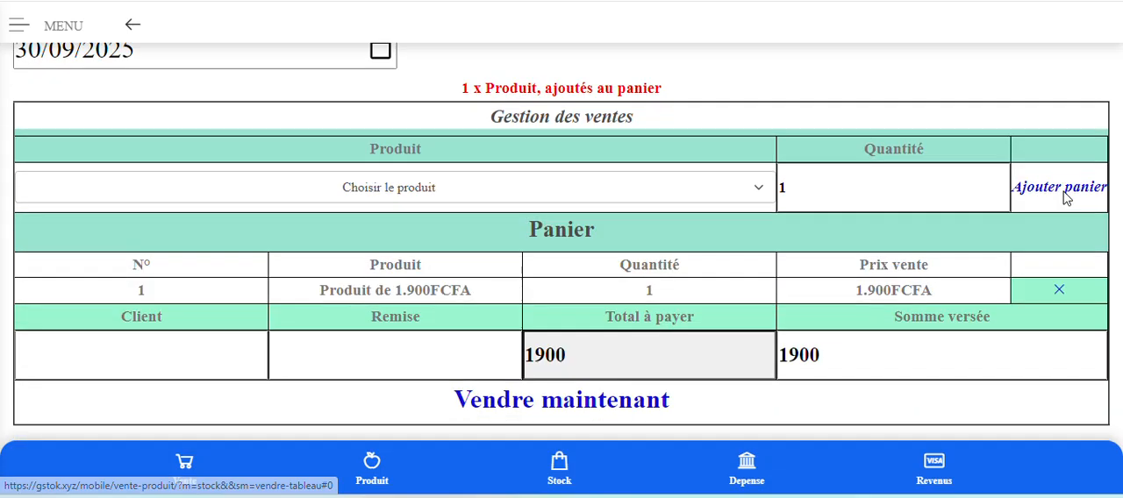
scroll(684, 217, "down", 3)
left_click(601, 185)
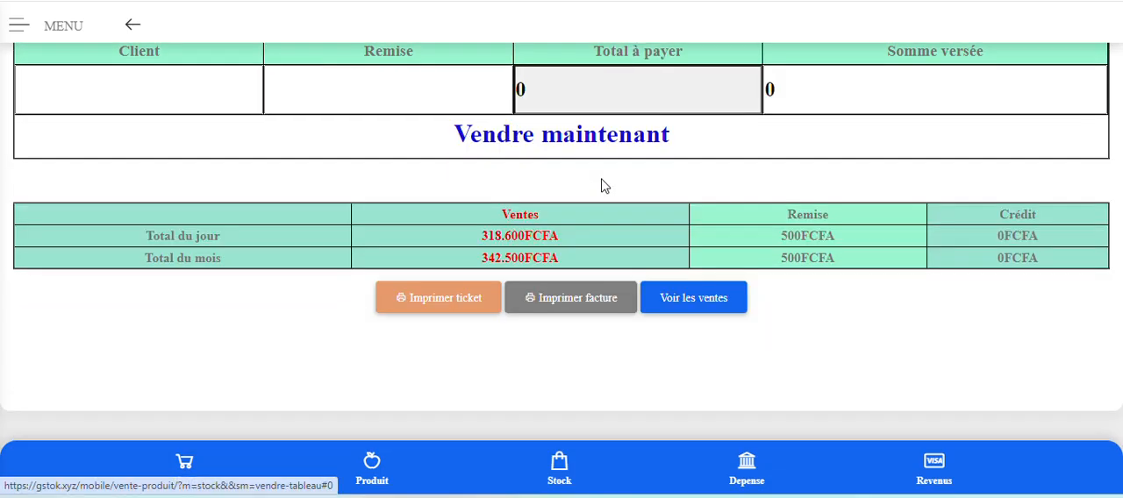
Check the daily and monthly totals below the sale form, then compare the day, month and annual totals in the sales list.
scroll(597, 219, "up", 4)
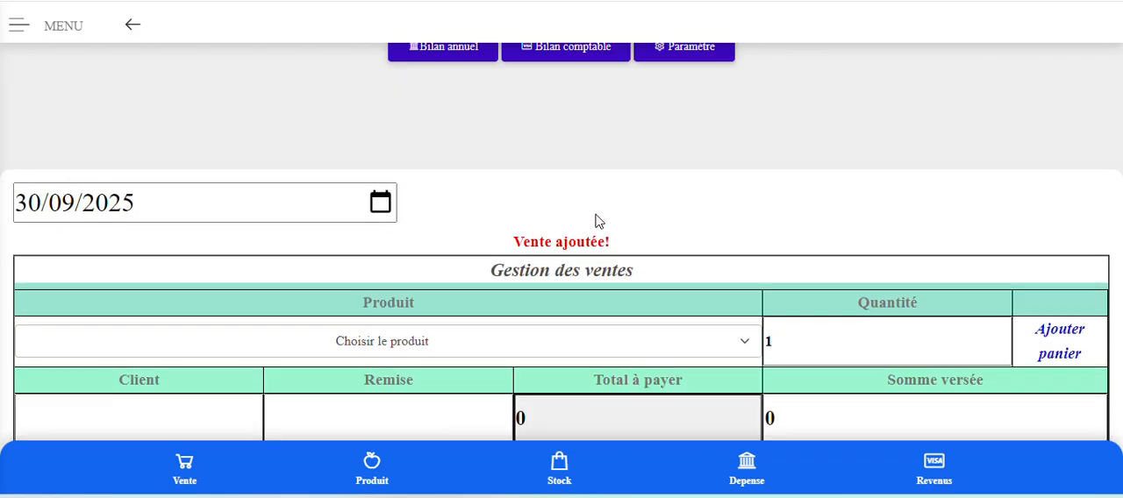
scroll(597, 221, "down", 3)
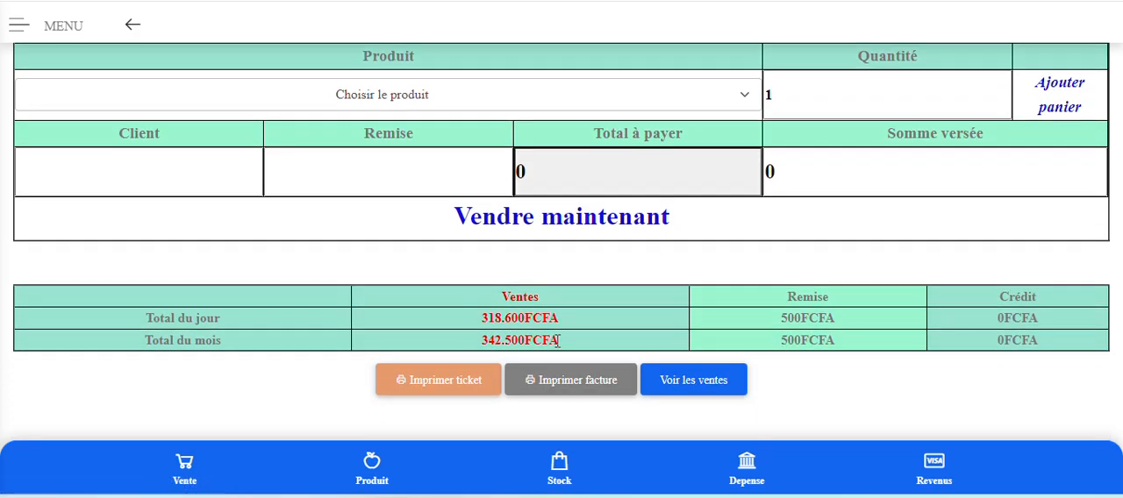
scroll(559, 342, "up", 5)
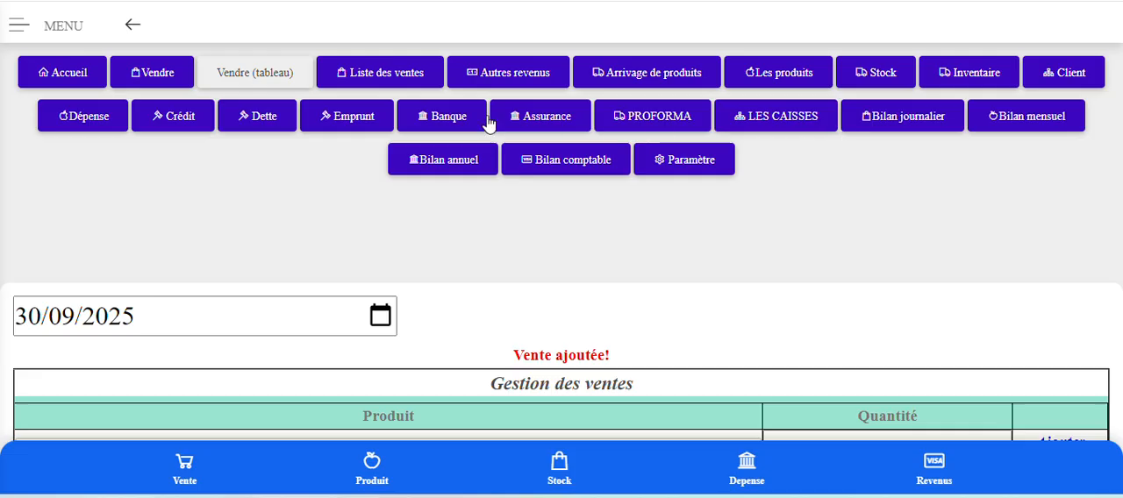
left_click(404, 74)
scroll(571, 302, "down", 3)
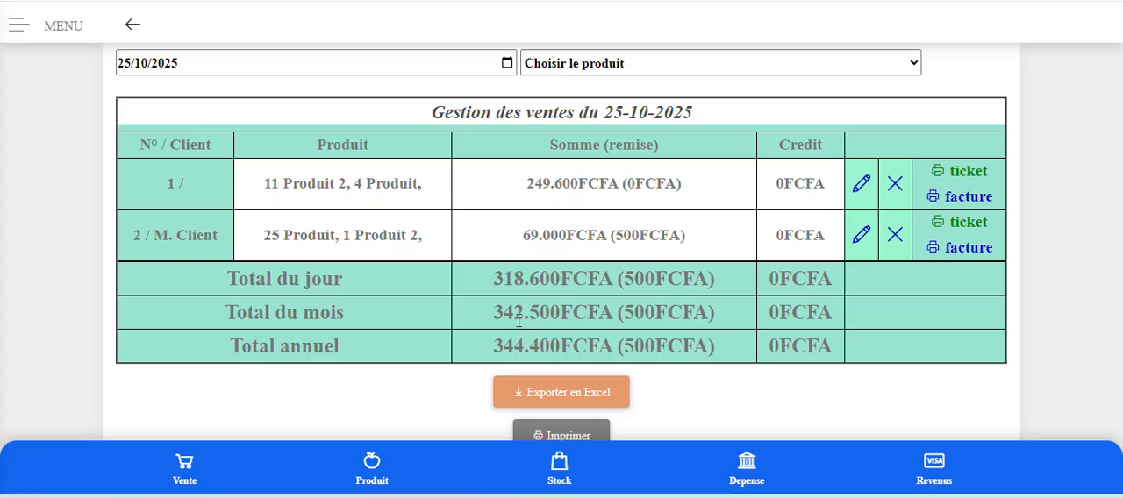
scroll(518, 321, "up", 3)
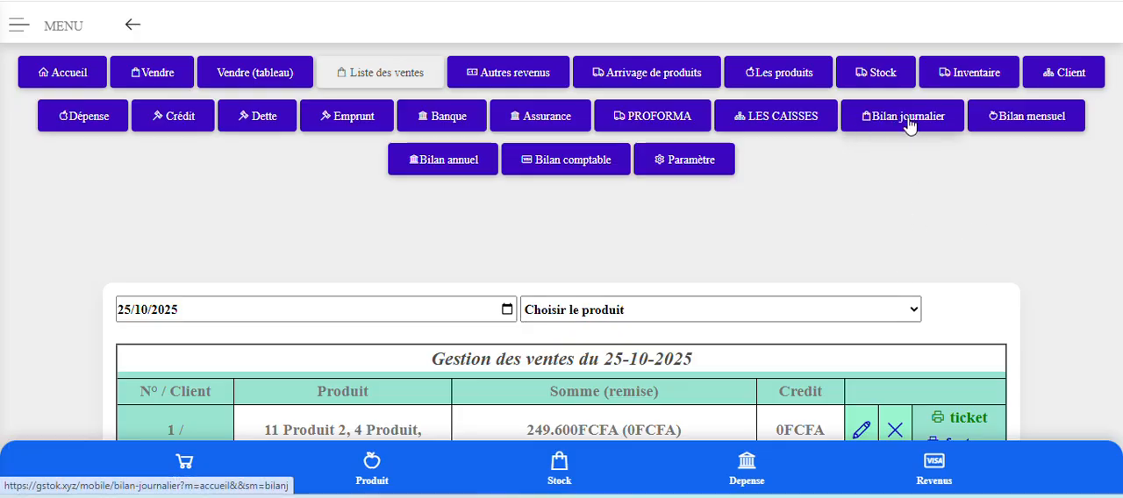
Open the daily report (Bilan journalier), switch it to Septembre, and review the September 2025 rows down to the total.
left_click(908, 124)
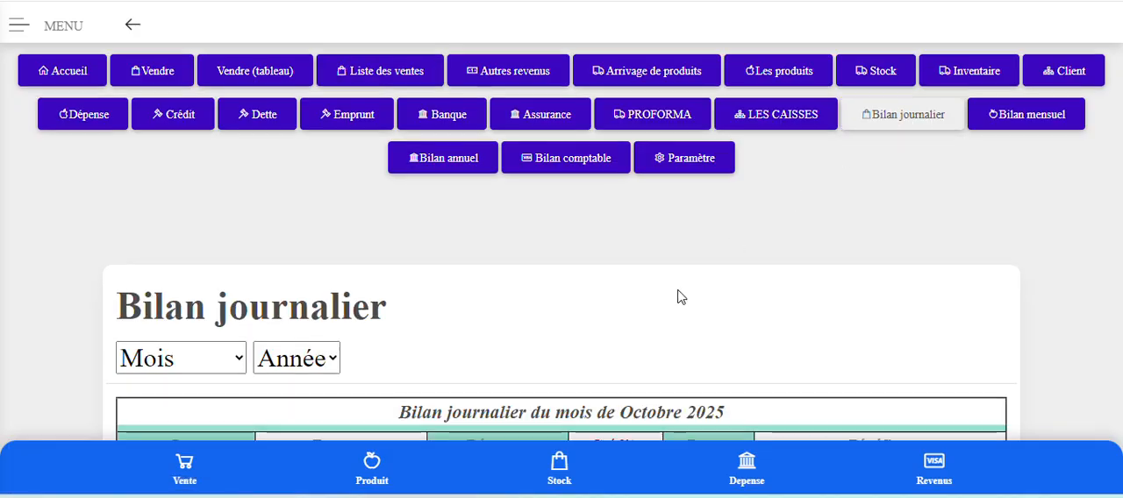
scroll(677, 298, "down", 8)
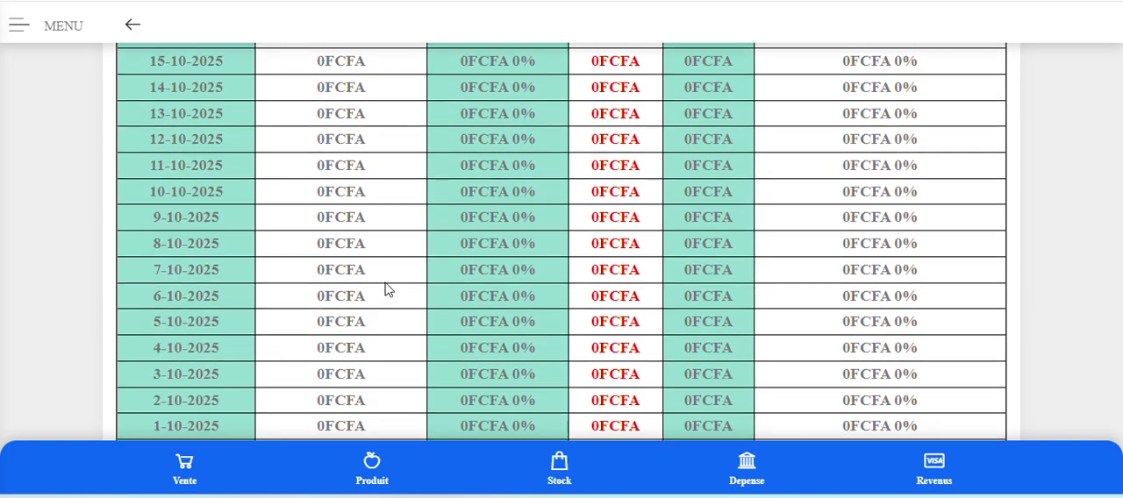
scroll(389, 281, "up", 8)
left_click(237, 122)
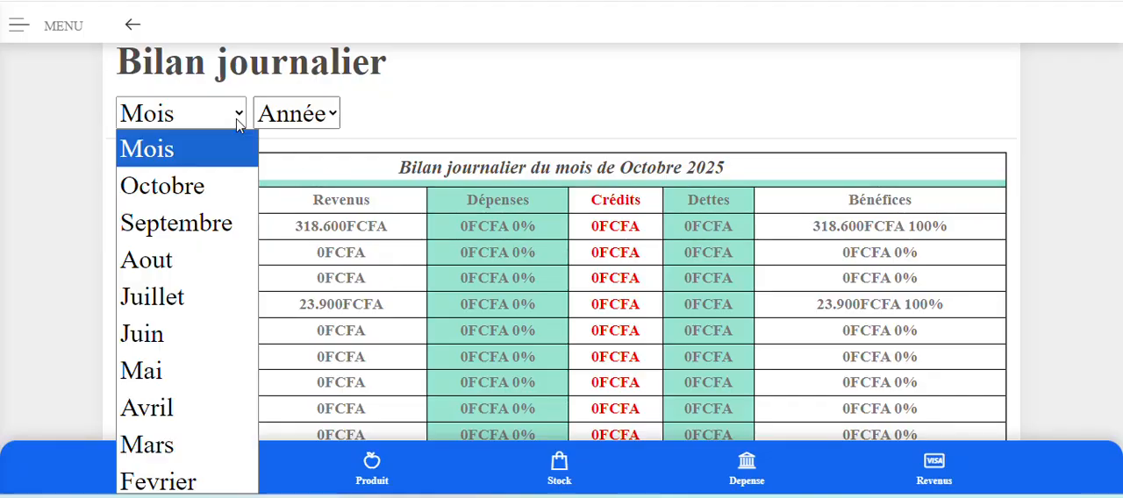
left_click(187, 224)
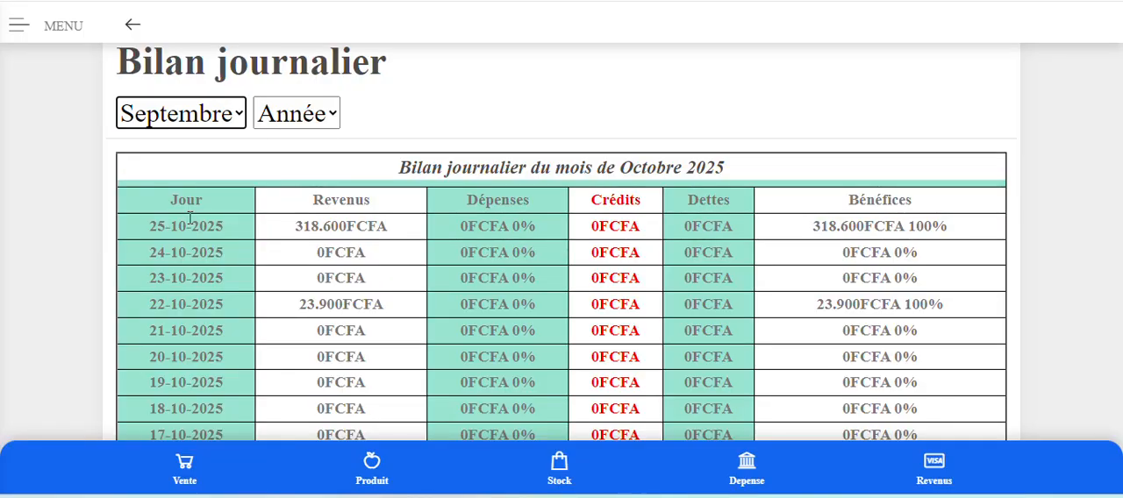
scroll(358, 193, "down", 1)
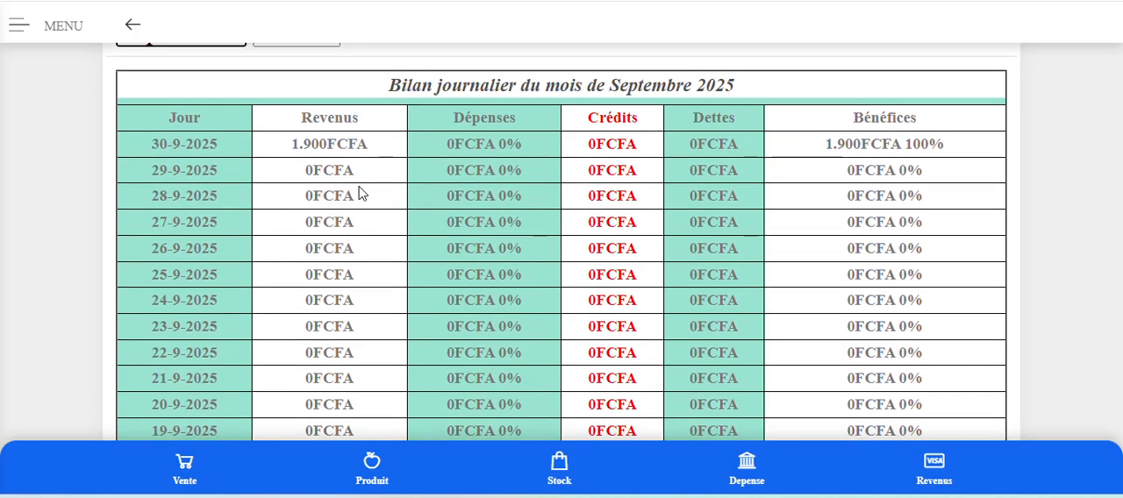
scroll(413, 241, "down", 8)
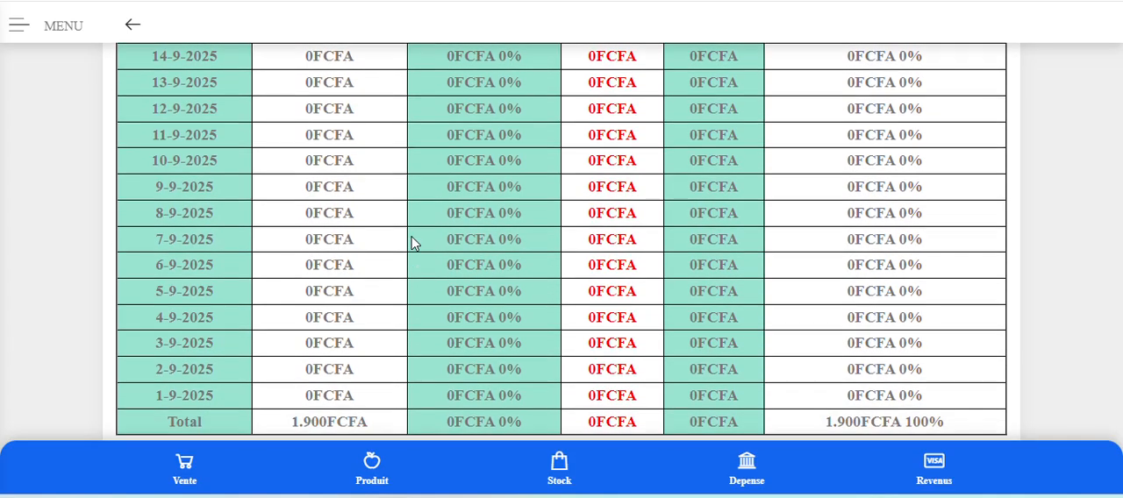
Open the monthly report (Bilan mensuel) for 2025 and compare the October and September rows with the yearly total.
scroll(413, 243, "up", 10)
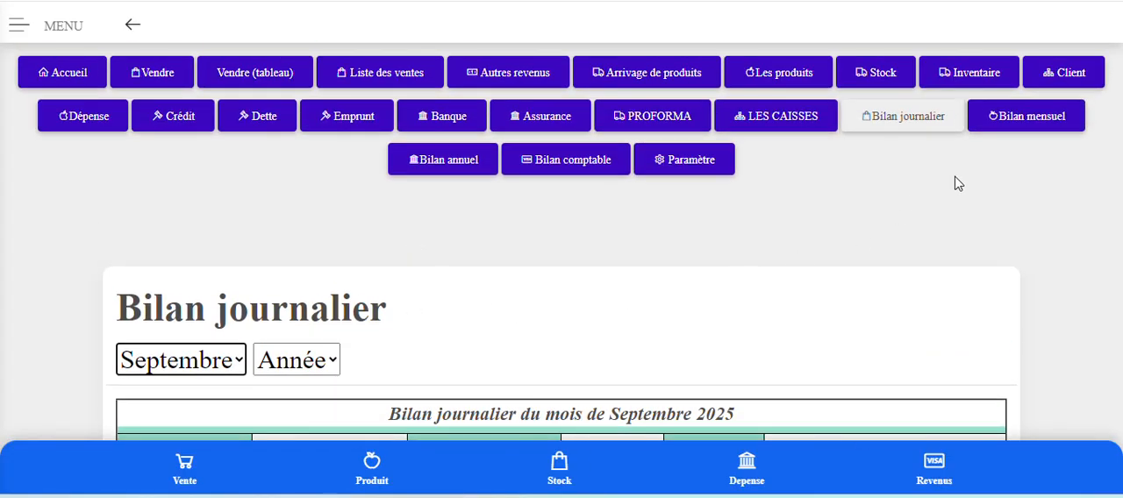
left_click(1015, 123)
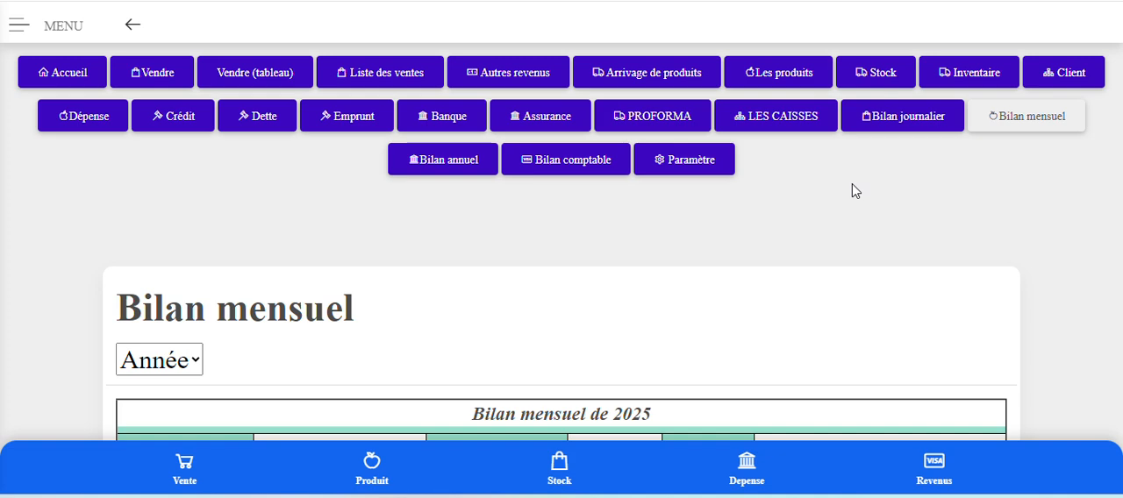
scroll(816, 214, "down", 2)
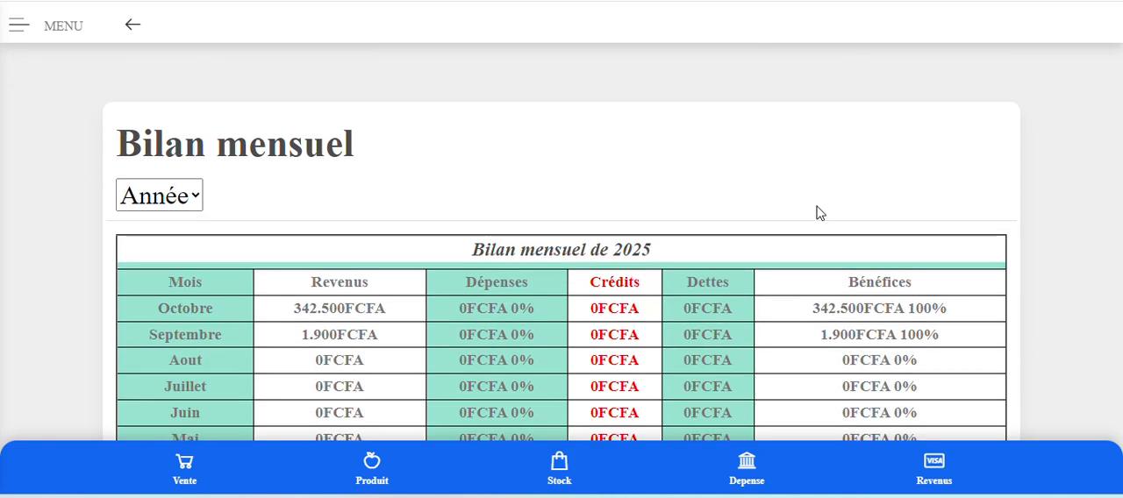
scroll(816, 213, "down", 1)
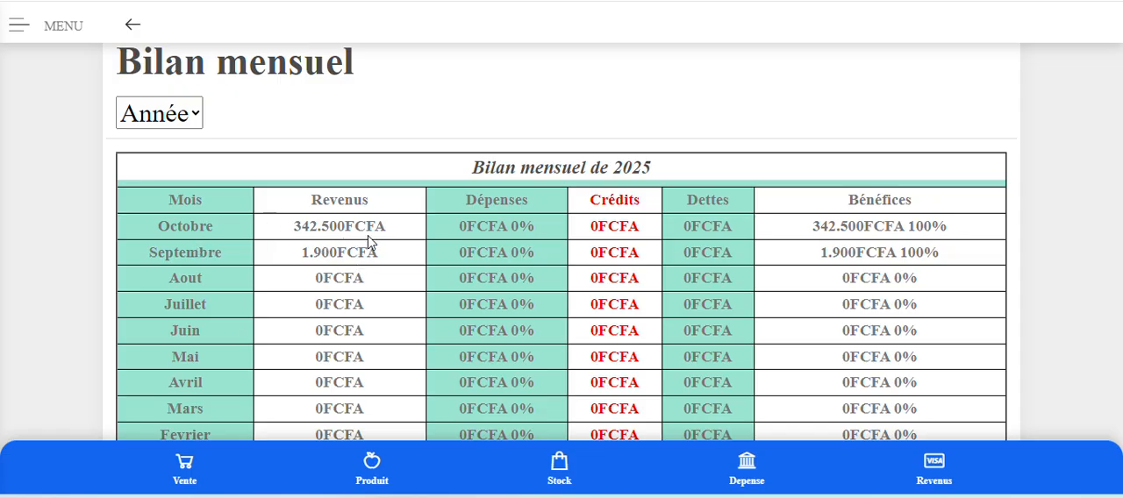
scroll(522, 249, "down", 4)
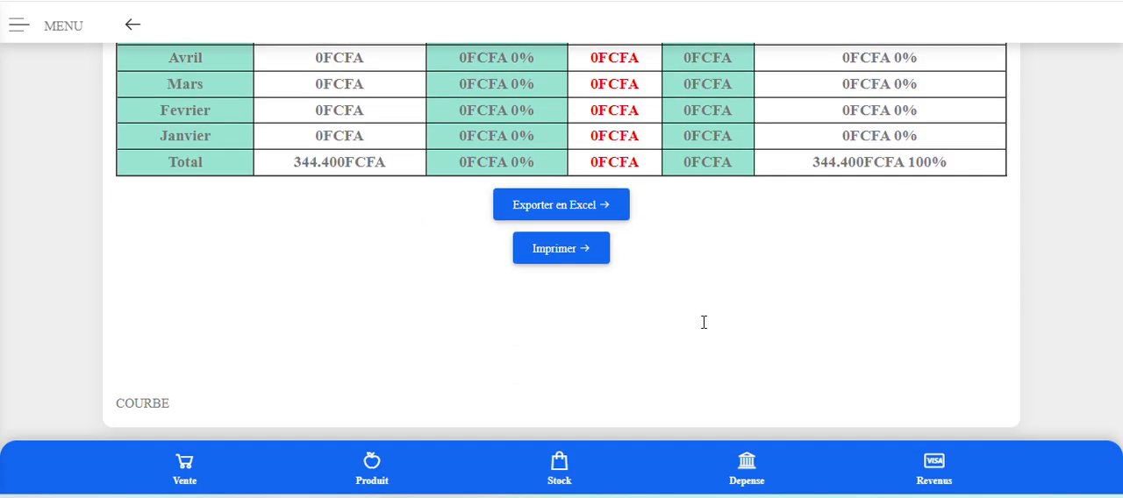
Open the expense management page (Dépense) at the October 2025 entry row and dismiss the incoming message notifications.
scroll(706, 327, "up", 7)
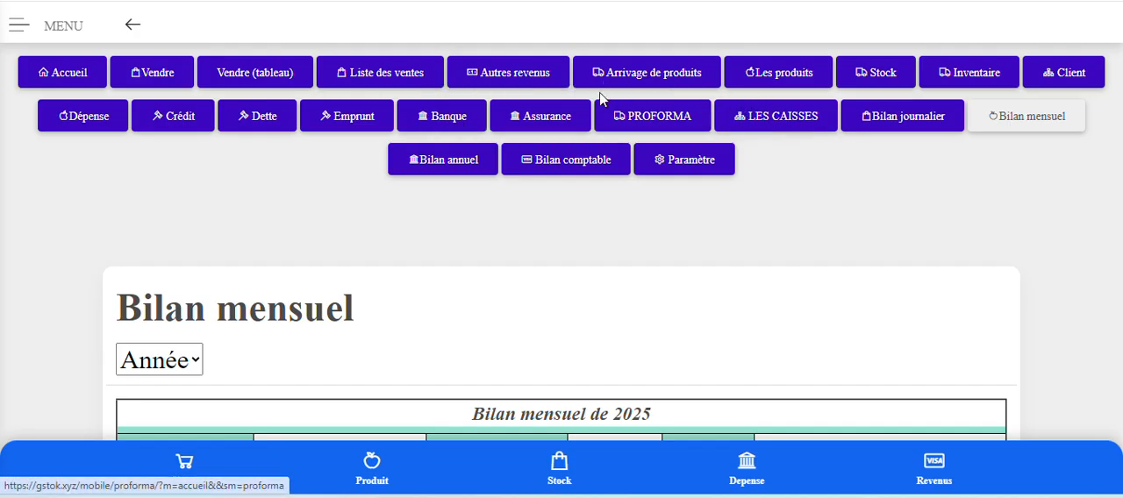
left_click(70, 126)
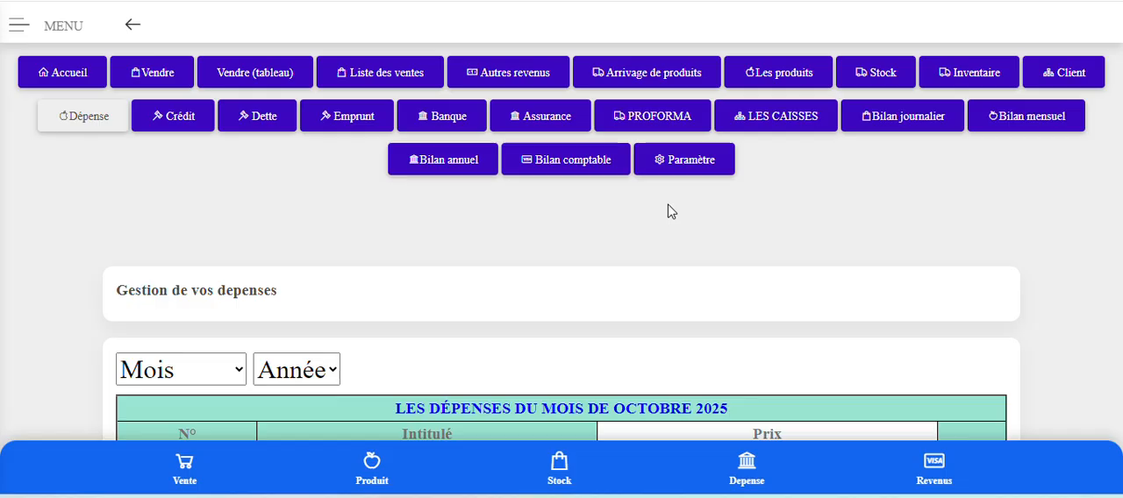
scroll(394, 260, "down", 3)
left_click(394, 256)
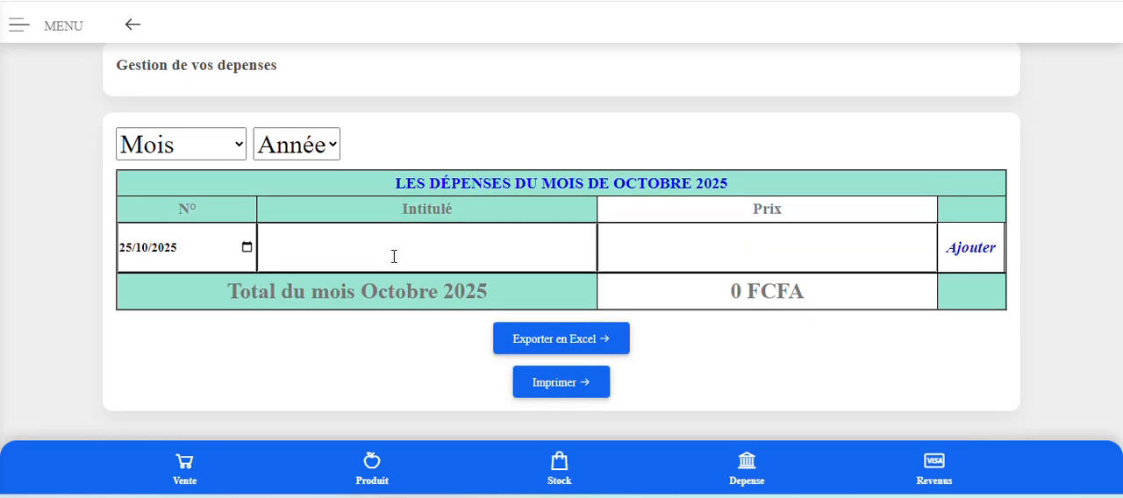
left_click(321, 242)
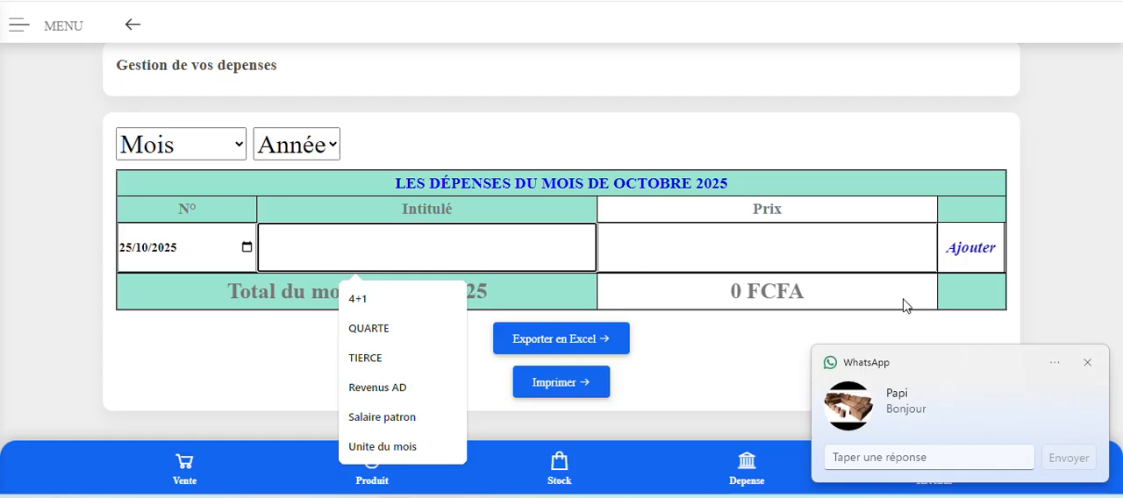
left_click(1088, 363)
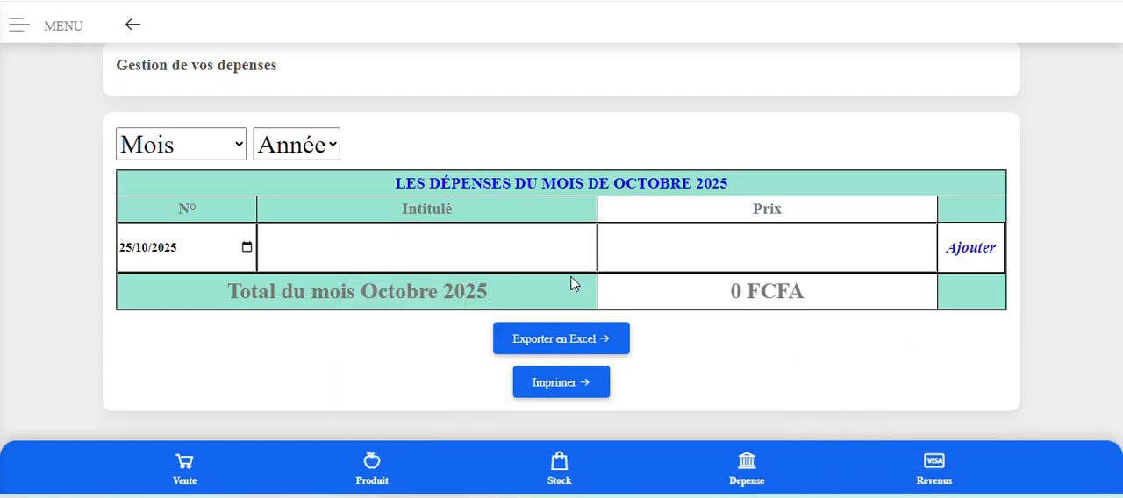
left_click(411, 250)
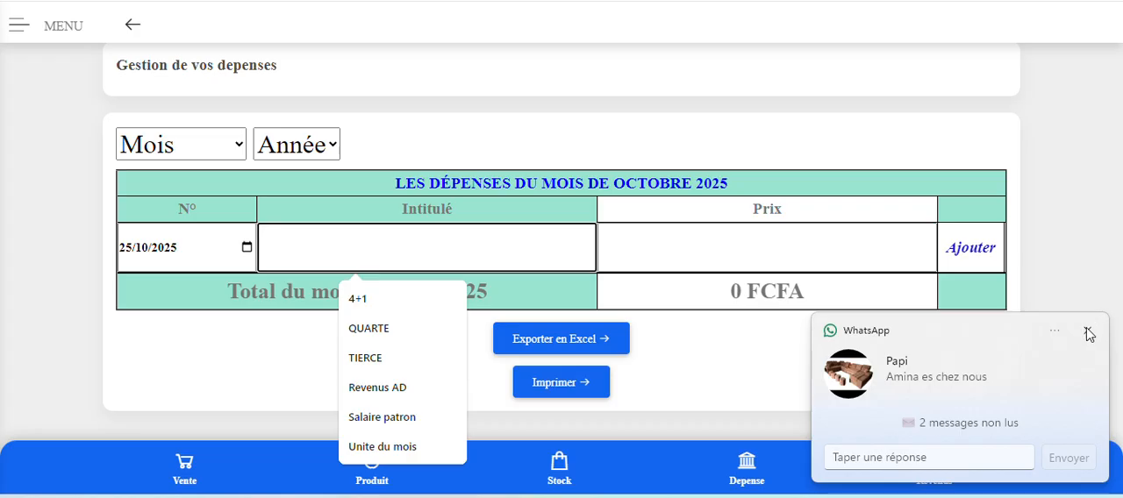
left_click(1089, 332)
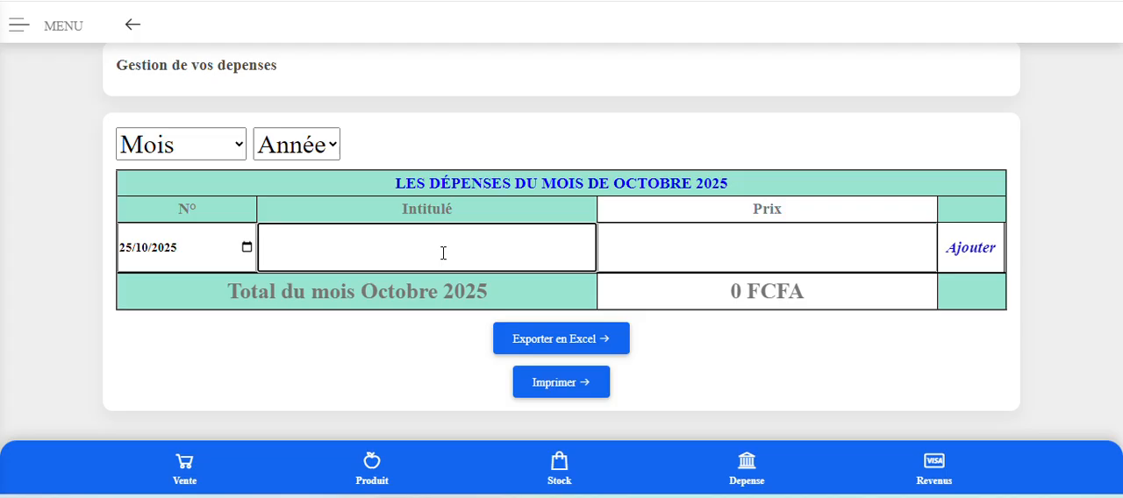
scroll(443, 255, "up", 1)
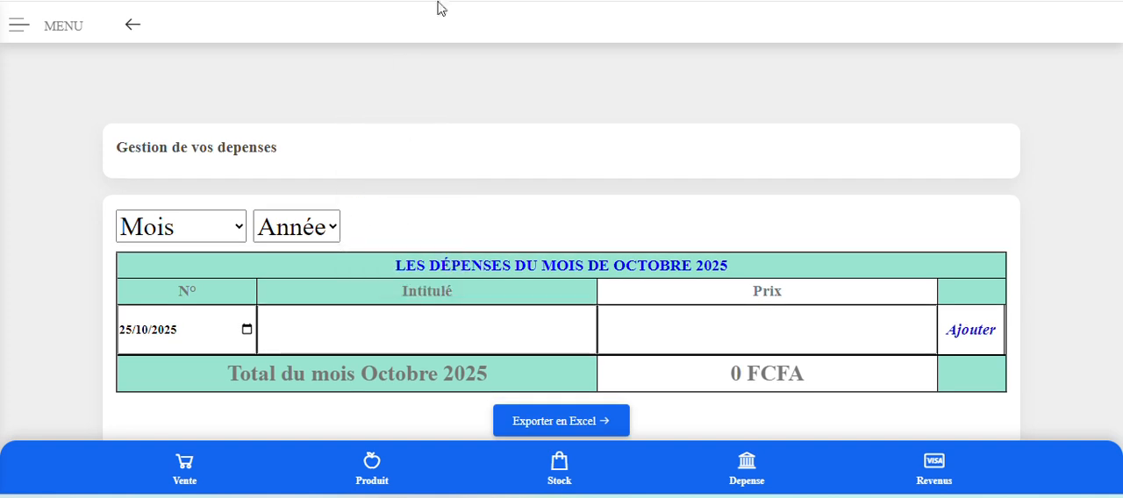
Add an expense titled Electricite with a price of 30000 FCFA, dated 25/10/2025.
left_click(348, 336)
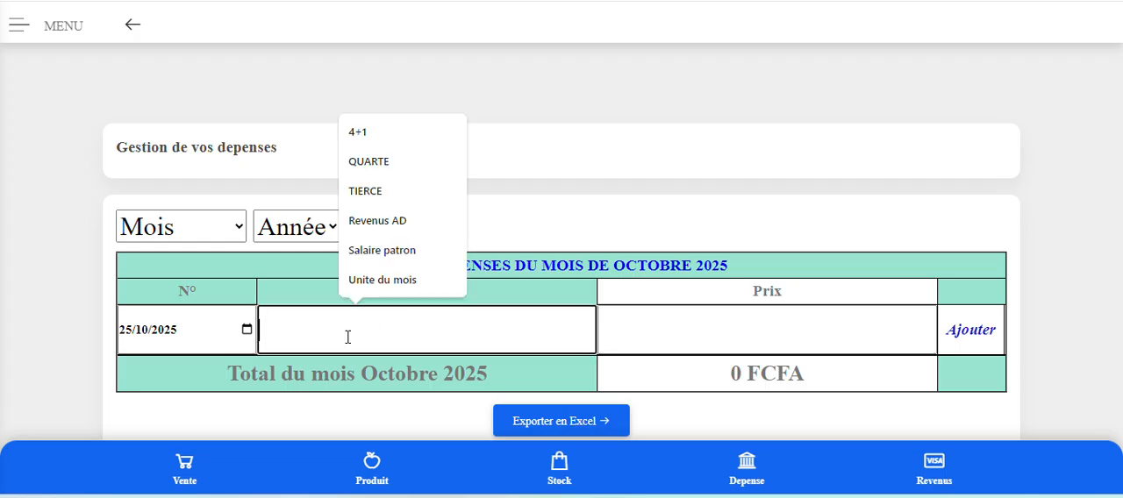
type("Electricite")
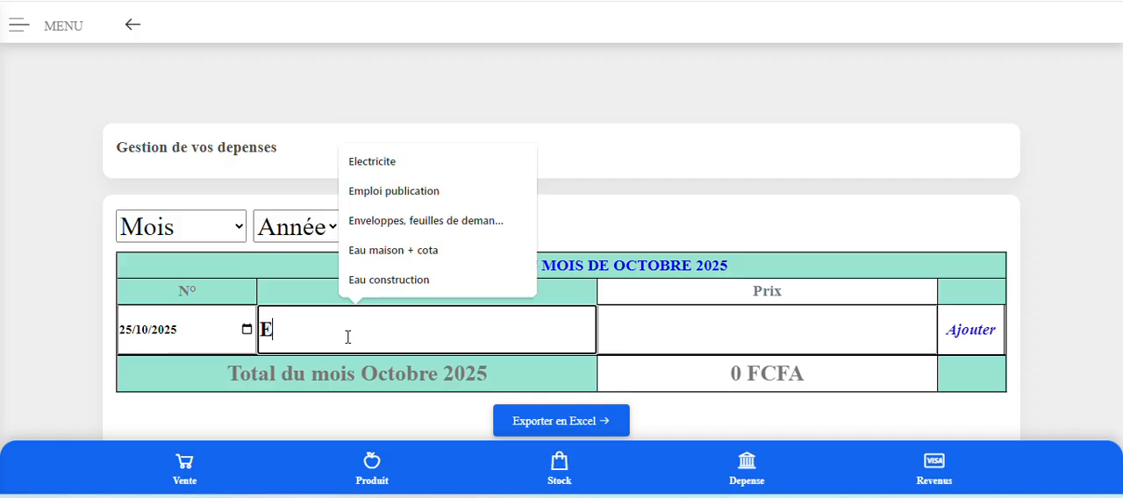
left_click(391, 164)
left_click(665, 328)
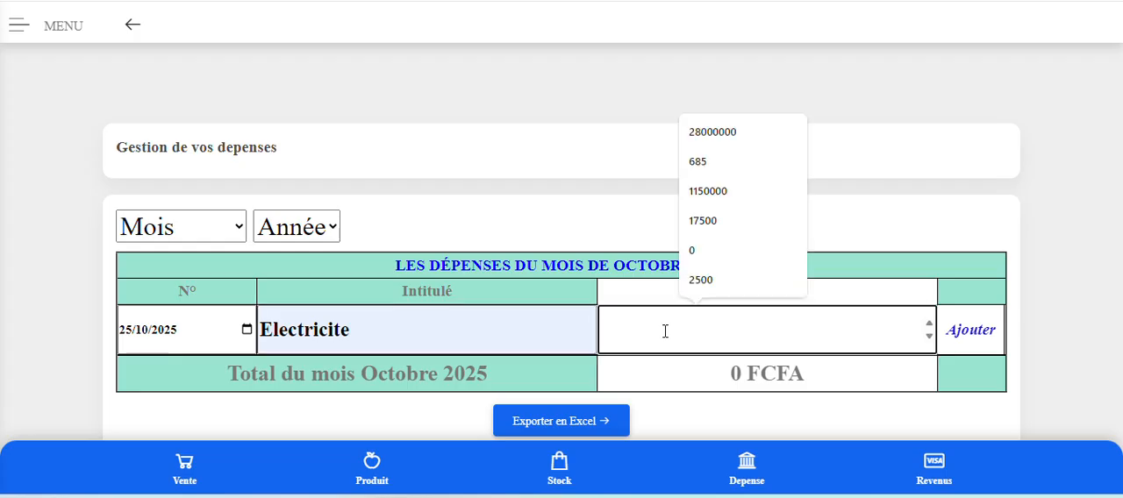
type("30")
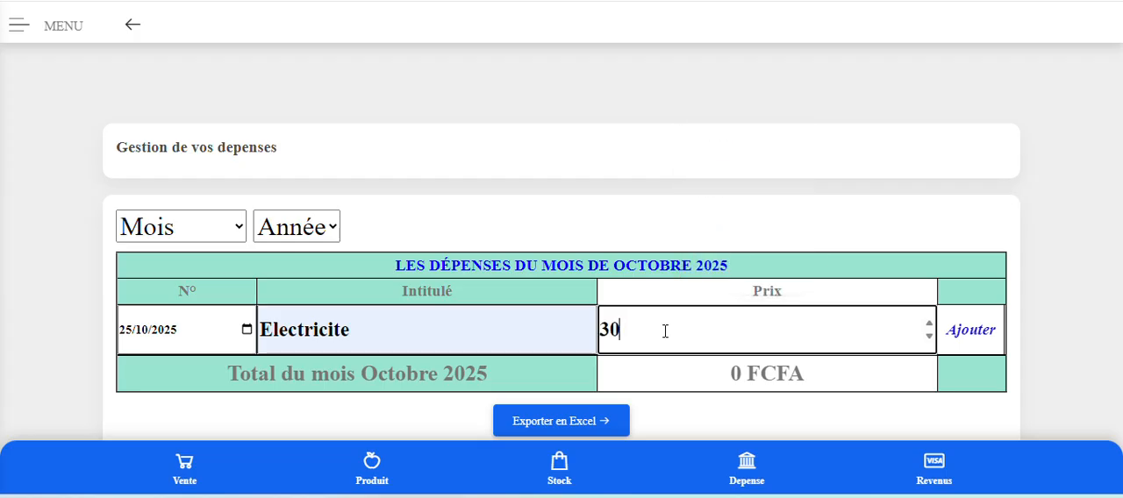
type("000")
left_click(971, 332)
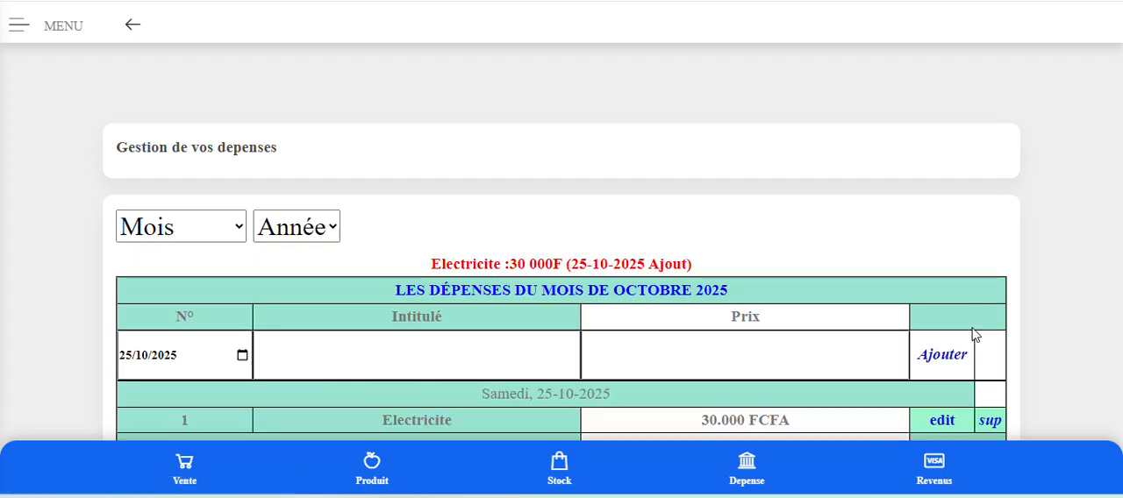
Check the new expense and the October 2025 expense total, and look through the month and year filter choices.
scroll(970, 334, "down", 2)
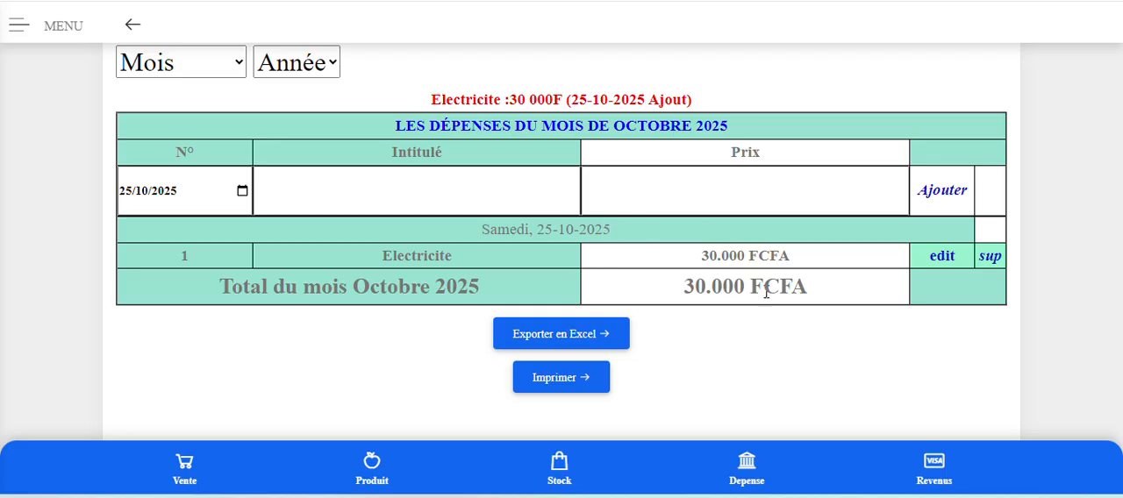
scroll(684, 250, "up", 2)
left_click(233, 230)
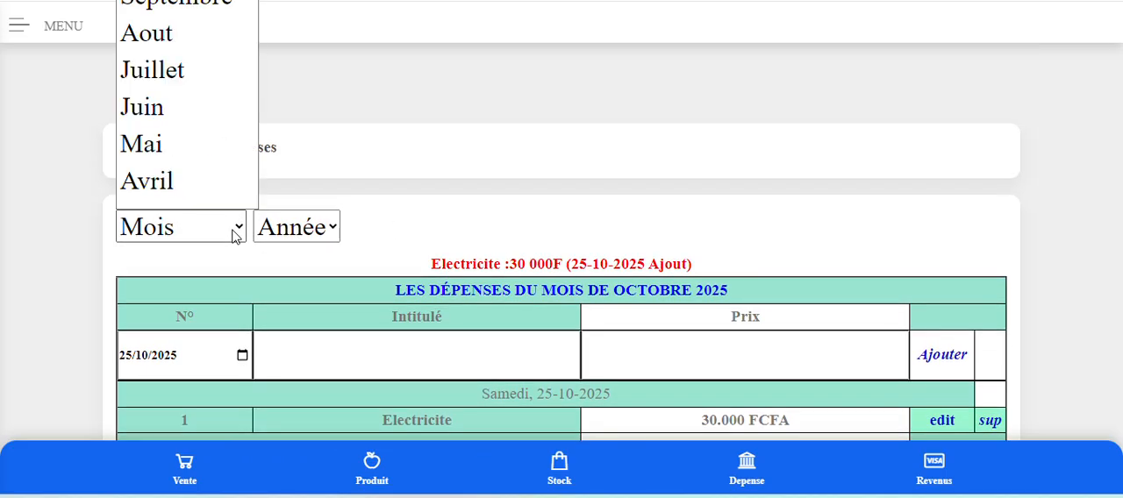
scroll(213, 178, "down", 1)
left_click(302, 228)
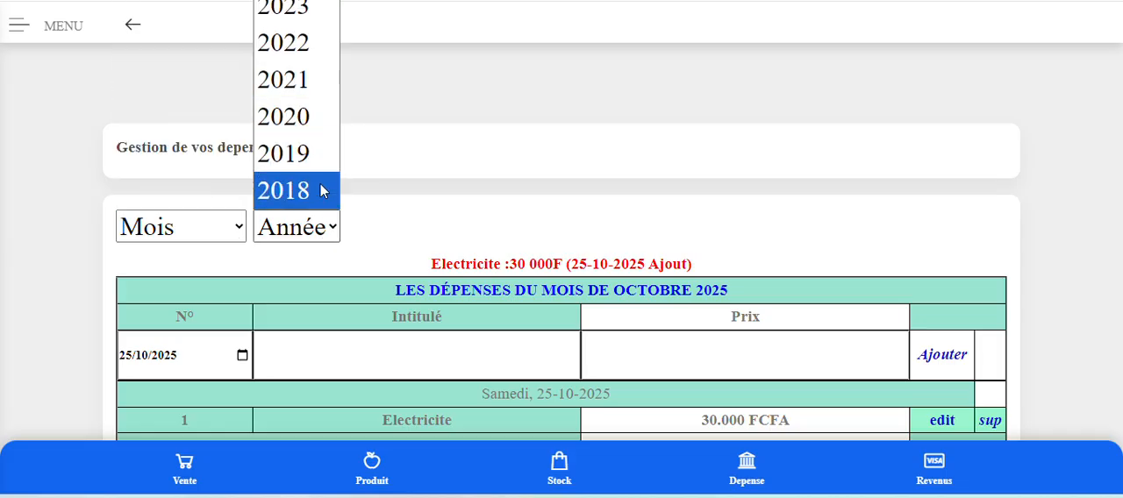
left_click(397, 217)
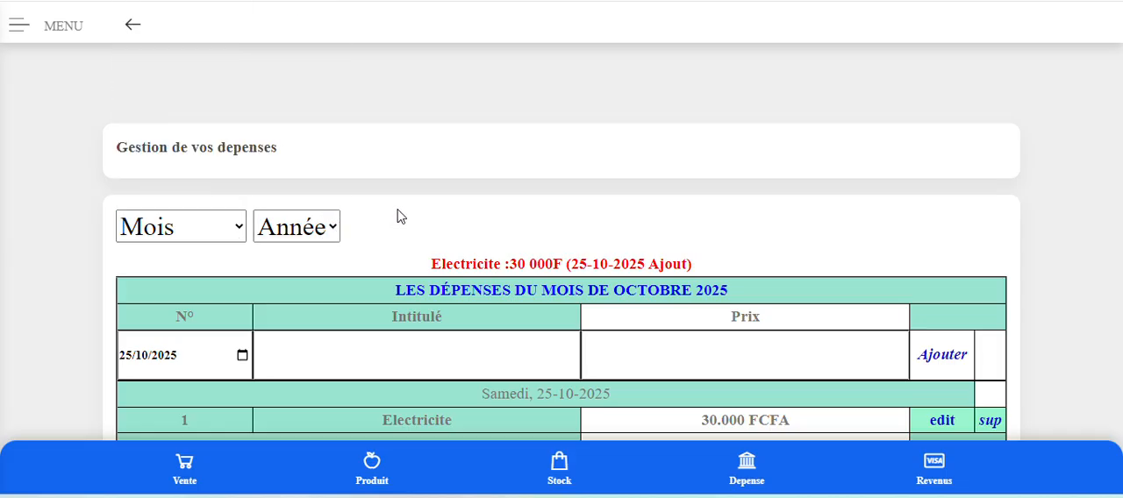
scroll(389, 220, "down", 3)
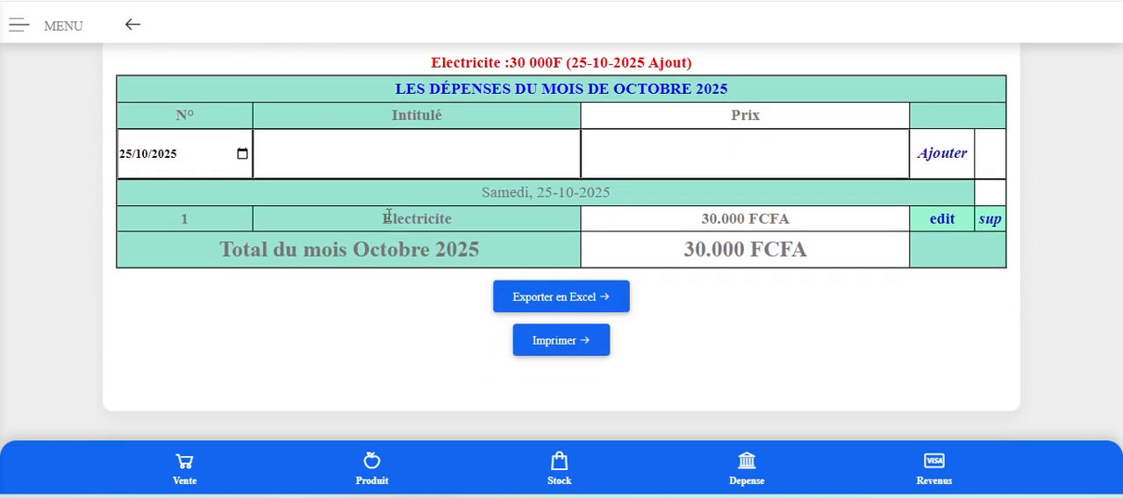
Reopen the daily report and check how the expense affects the 25-10-2025 row and the October 2025 total.
scroll(389, 216, "up", 5)
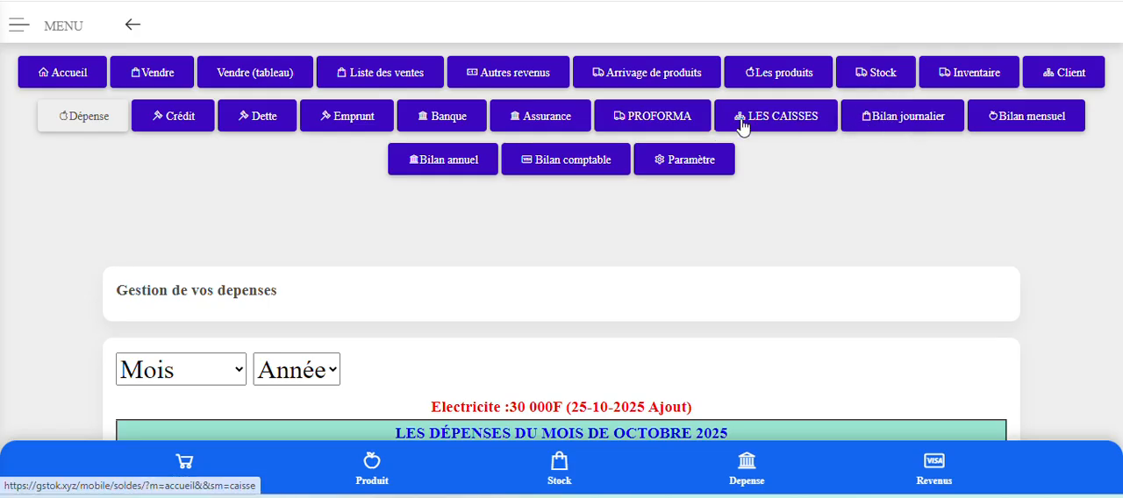
left_click(891, 127)
scroll(859, 276, "down", 5)
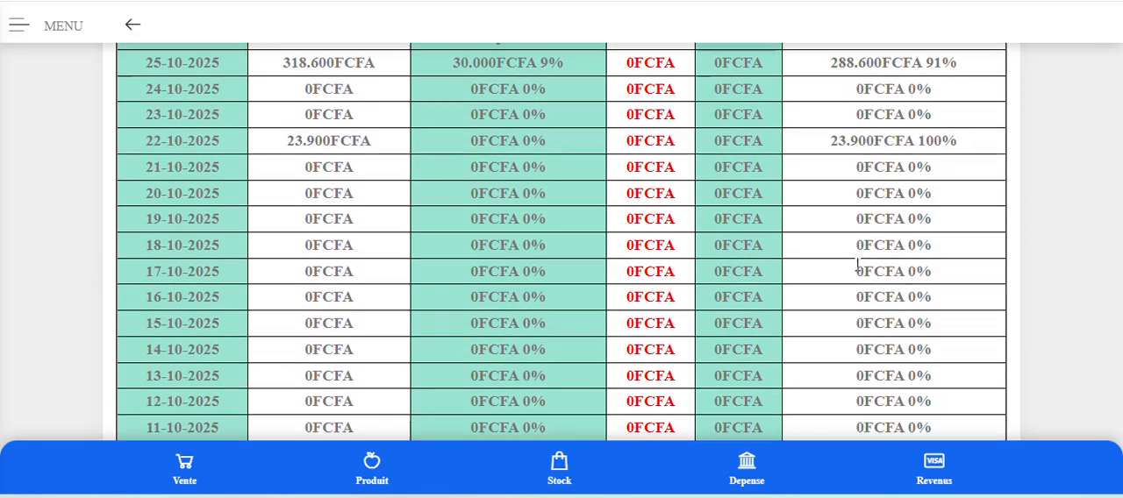
scroll(831, 270, "up", 2)
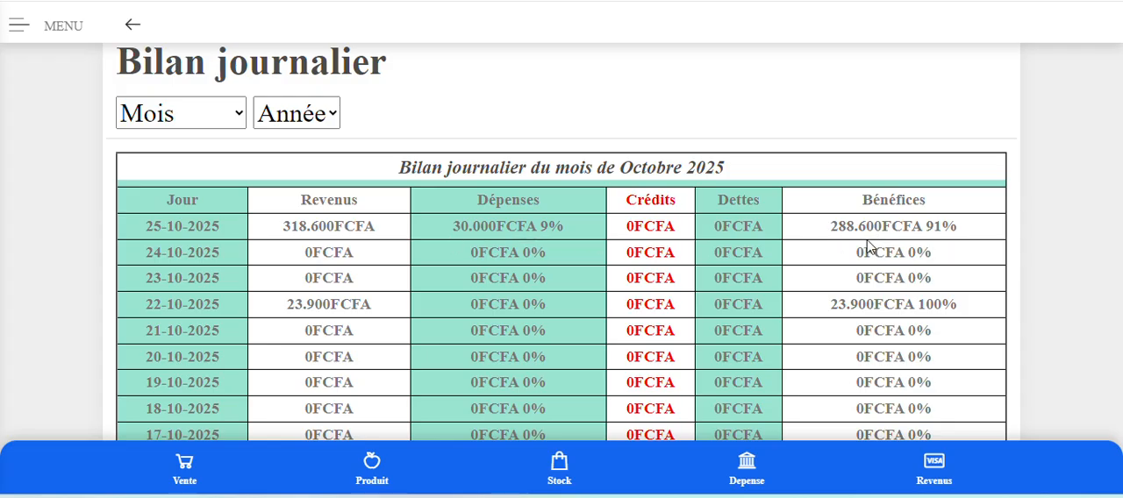
scroll(873, 244, "down", 5)
scroll(873, 244, "down", 2)
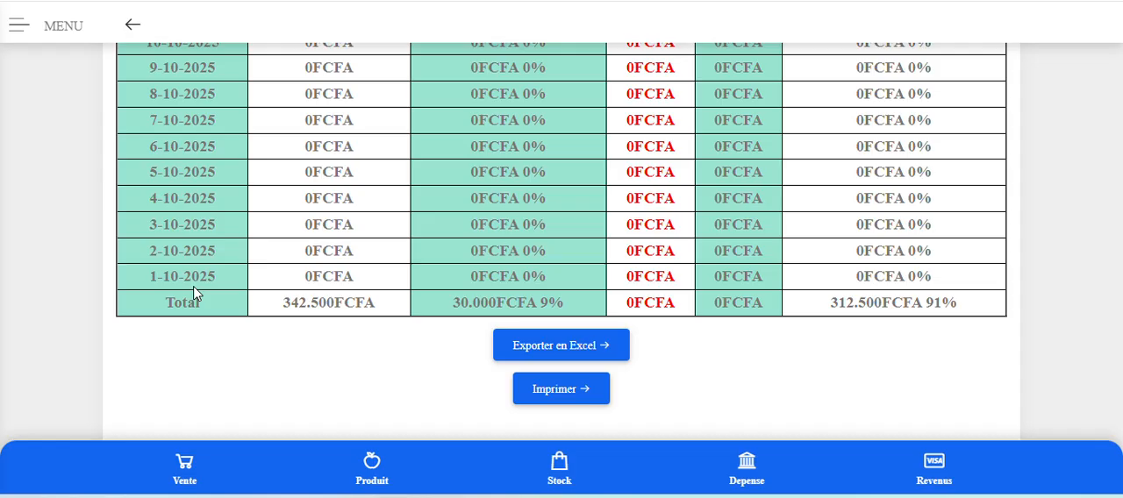
Open the monthly report (Bilan mensuel) for 2025 and check the October and September rows and the yearly total.
scroll(195, 289, "up", 10)
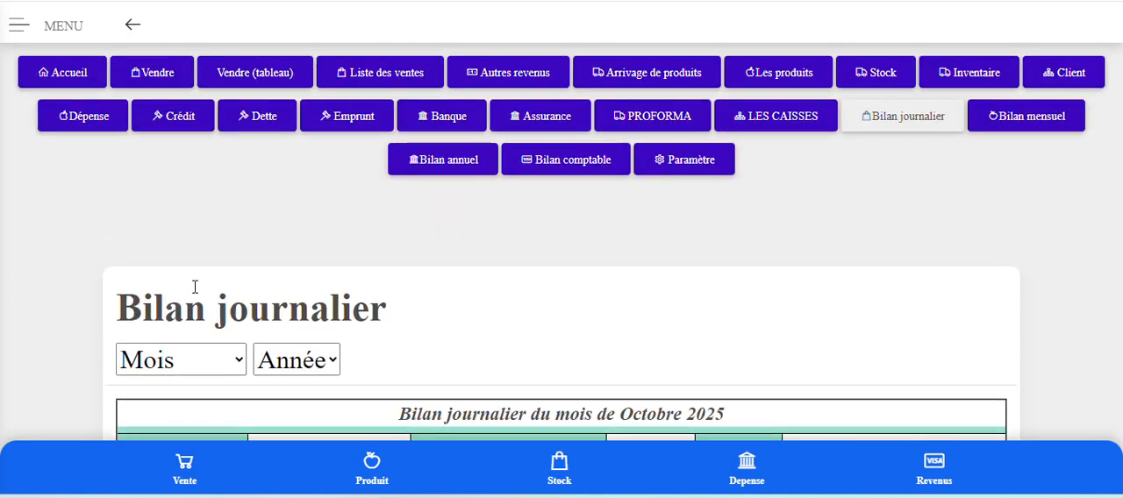
left_click(1033, 124)
scroll(1010, 157, "down", 2)
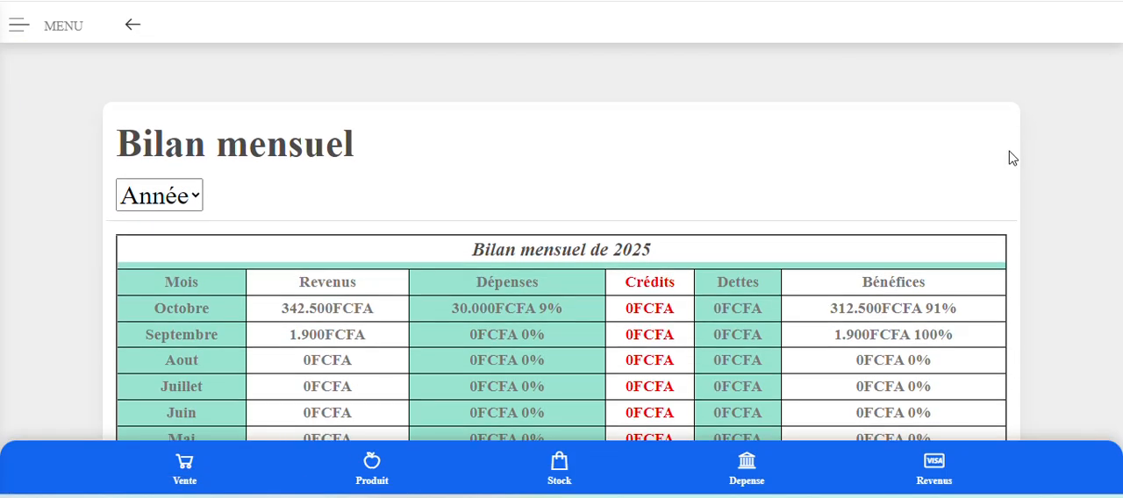
scroll(1010, 156, "down", 1)
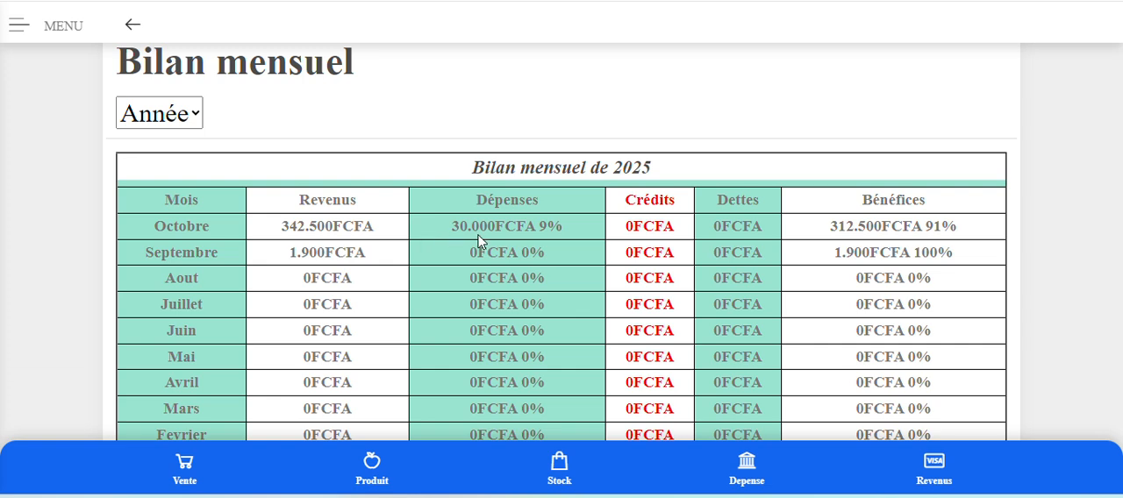
scroll(478, 243, "down", 1)
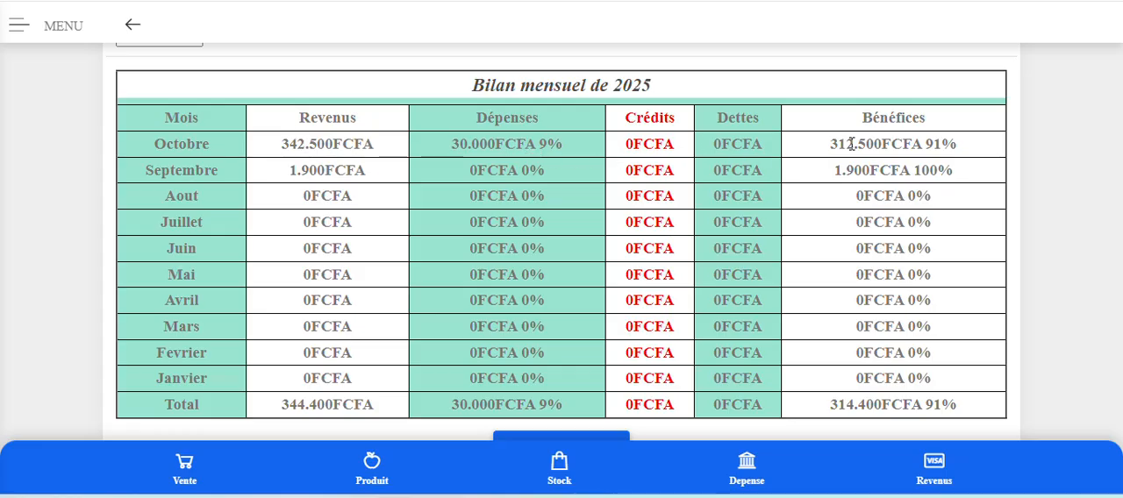
scroll(888, 349, "down", 2)
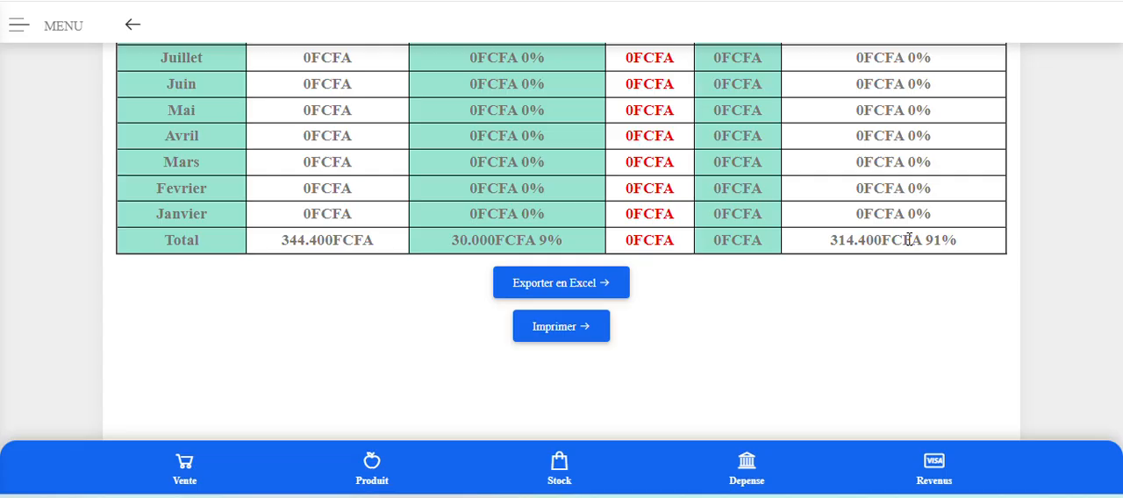
Open the annual report (Bilan annuel) and check revenues, expenses and profits for 2015 to 2025, including the total row.
scroll(909, 240, "up", 6)
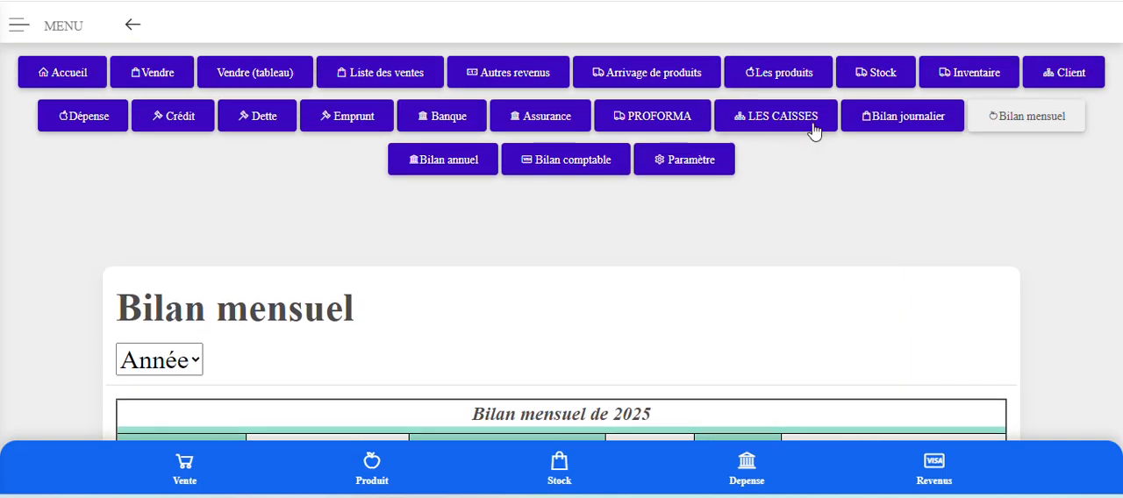
left_click(443, 166)
scroll(443, 167, "down", 5)
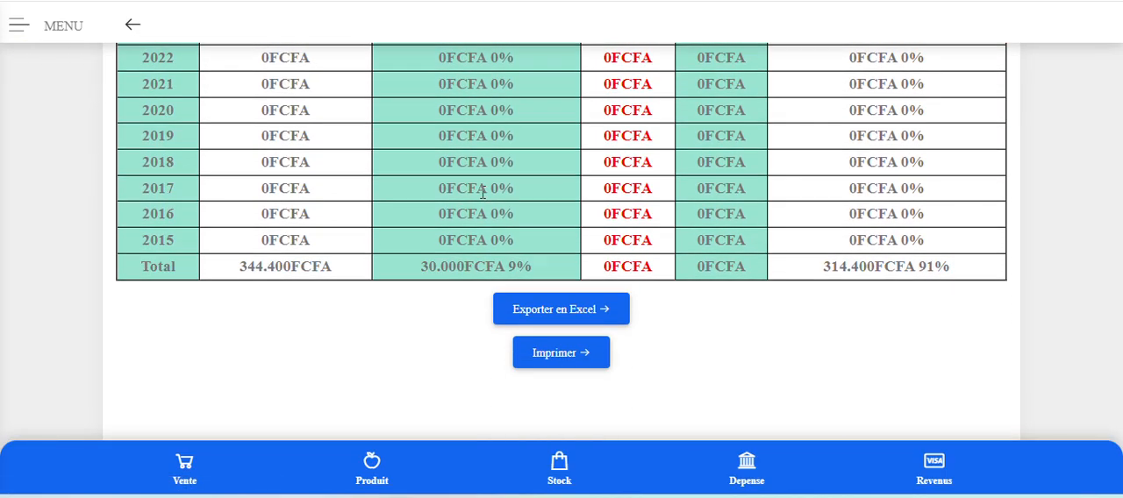
scroll(482, 193, "up", 2)
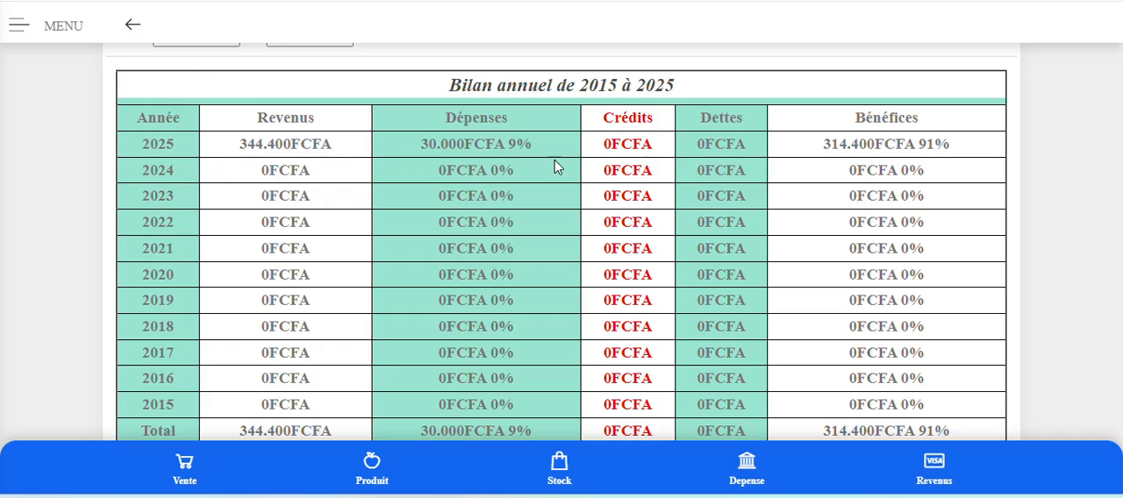
scroll(875, 220, "down", 2)
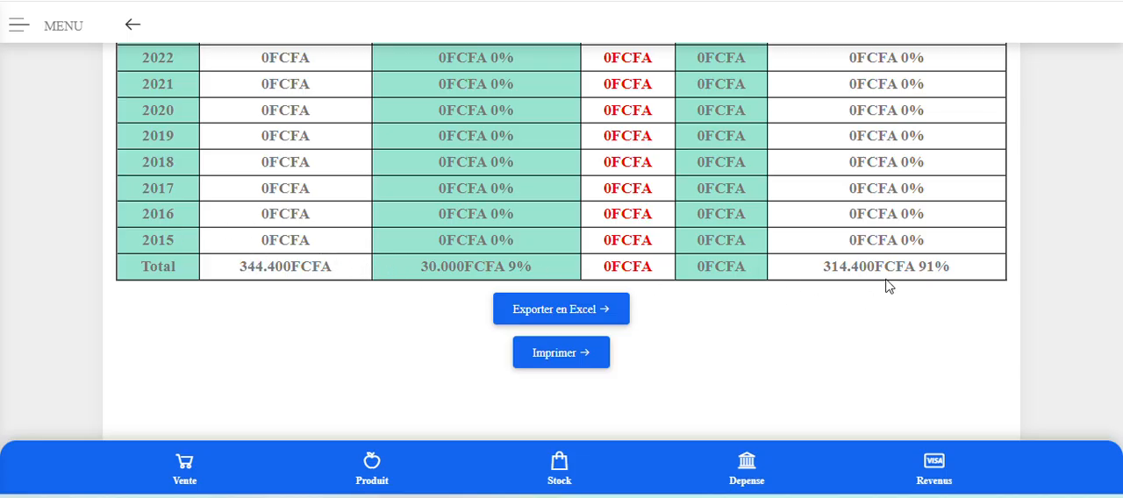
scroll(886, 285, "up", 5)
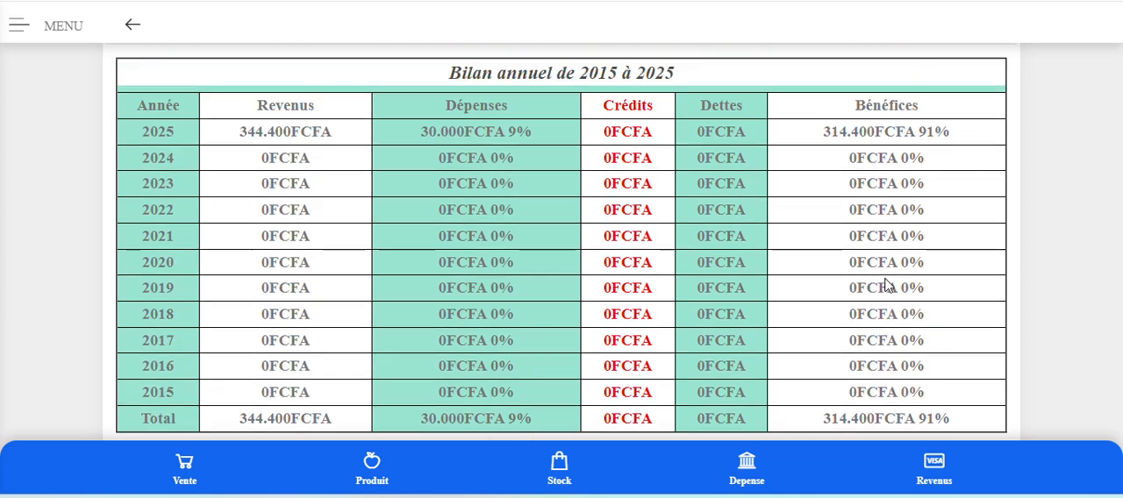
scroll(888, 285, "down", 1)
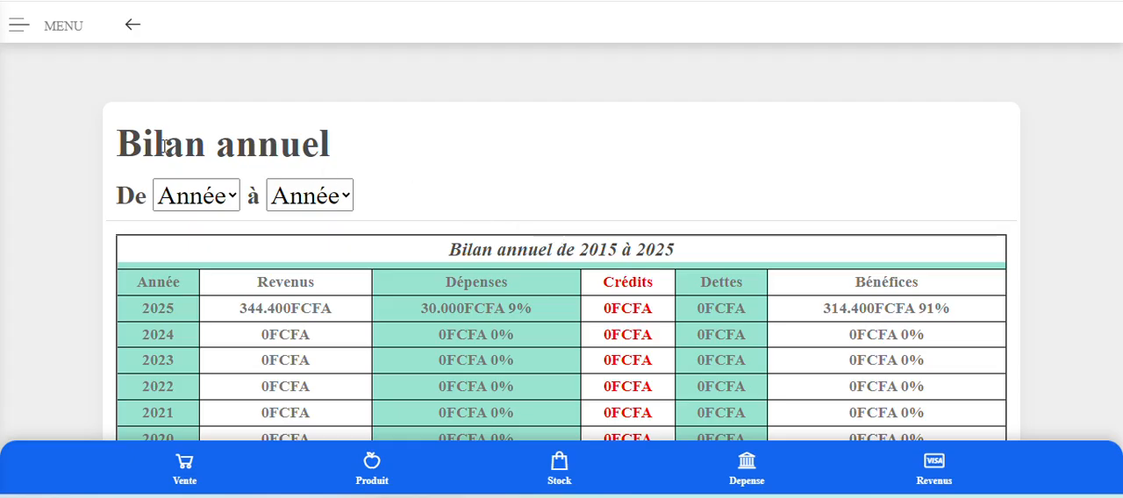
Filter the annual report by start year 2024, change the start year to 2023, and set the end year to 2024.
left_click(225, 204)
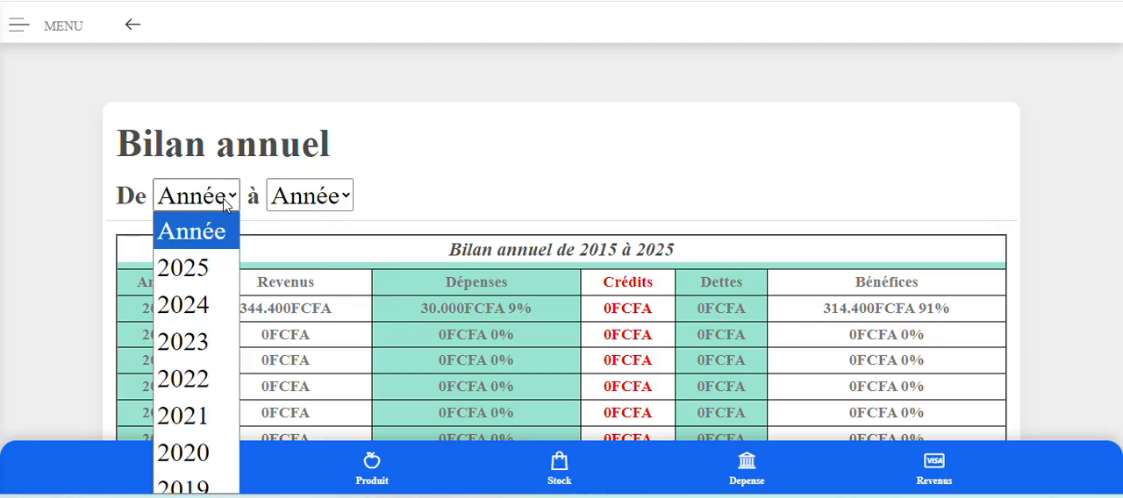
left_click(196, 319)
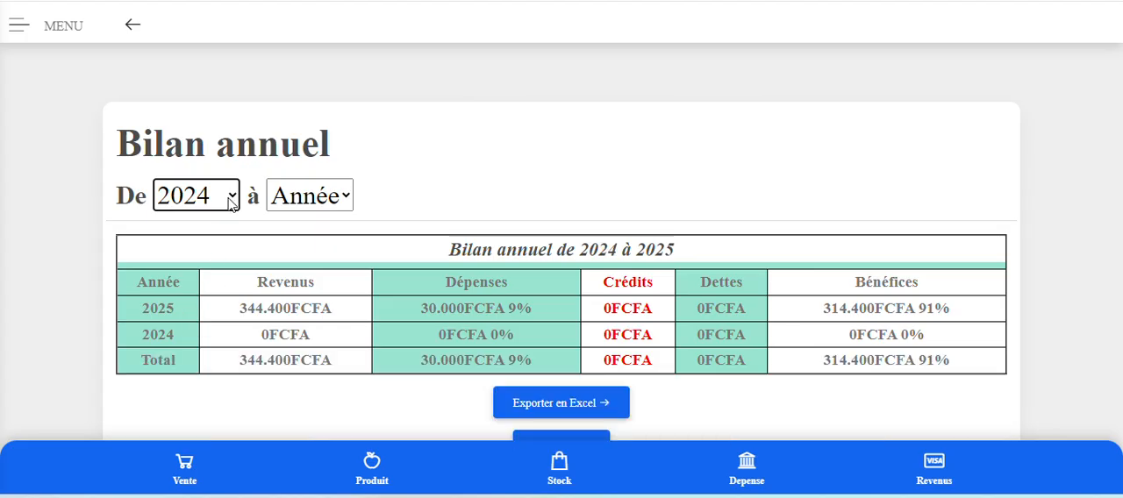
left_click(229, 202)
left_click(195, 357)
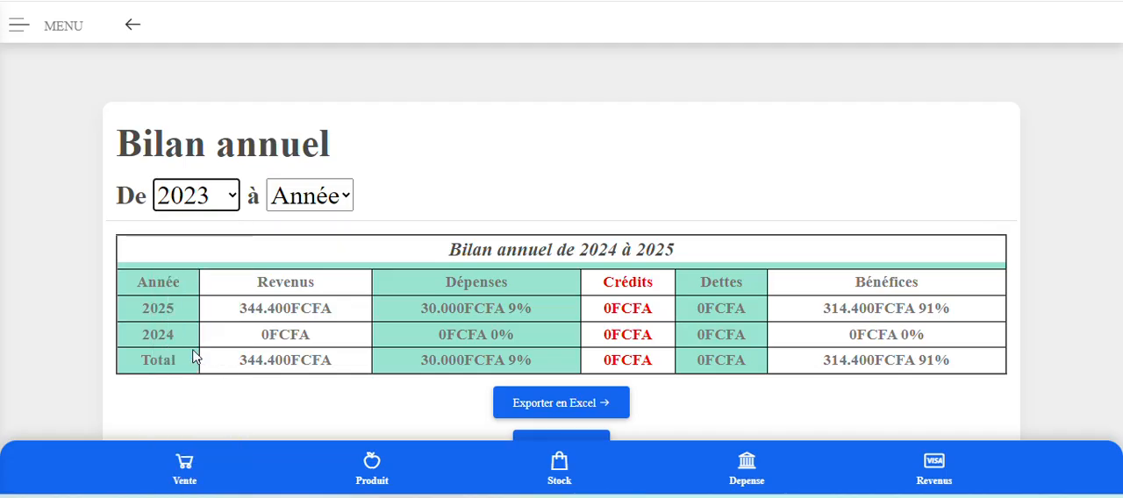
left_click(347, 198)
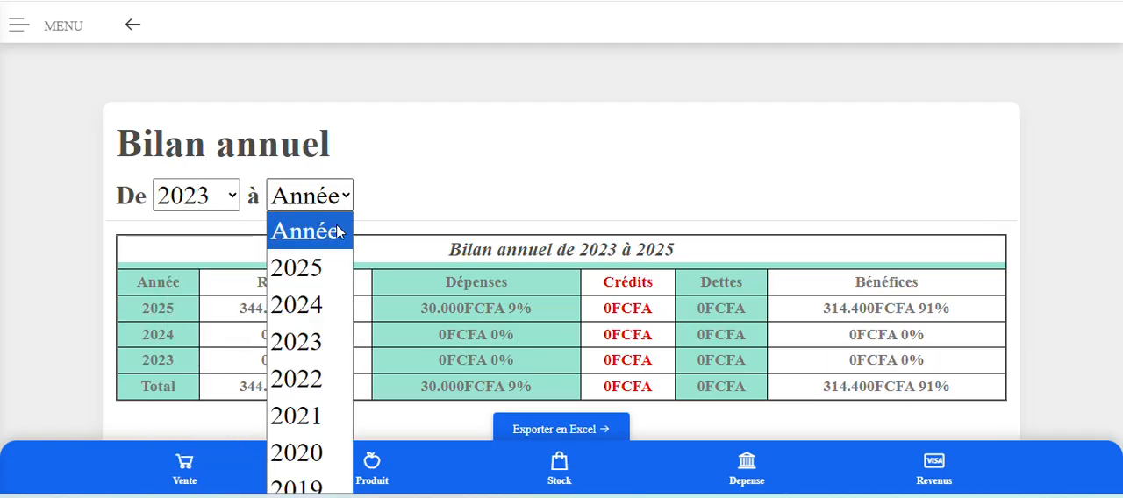
left_click(318, 307)
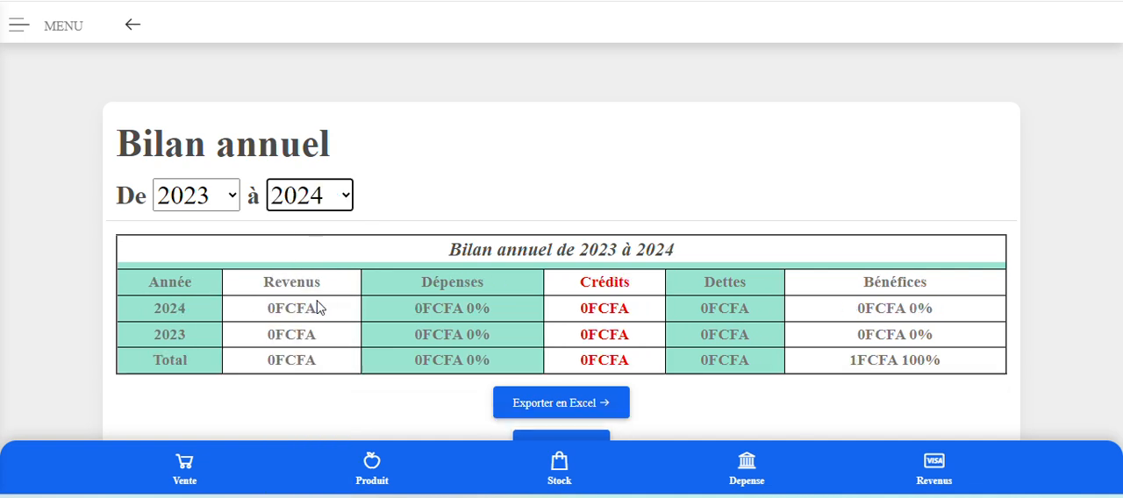
Try 2020 as the annual report's end year, clear that choice, and set the end year back to 2024.
left_click(340, 204)
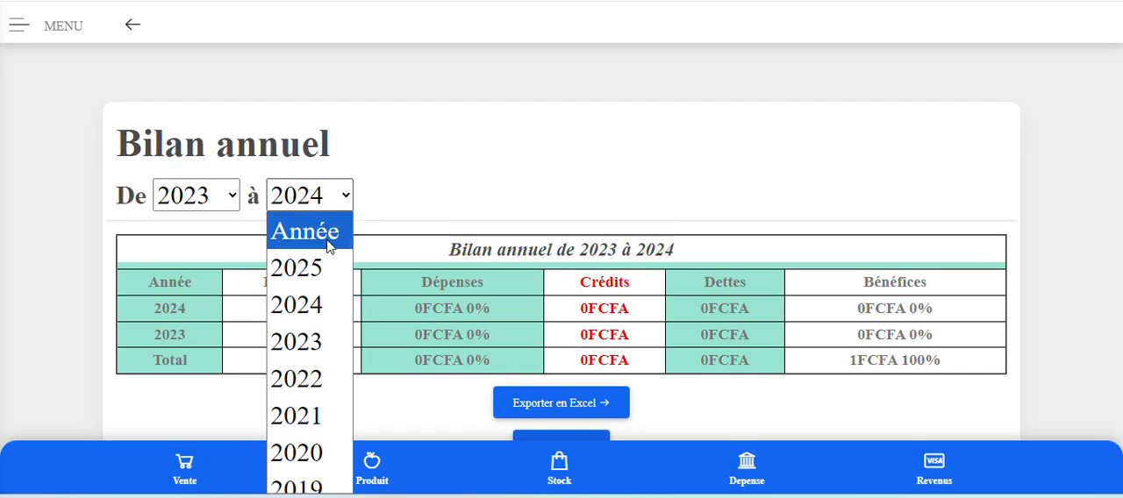
left_click(303, 456)
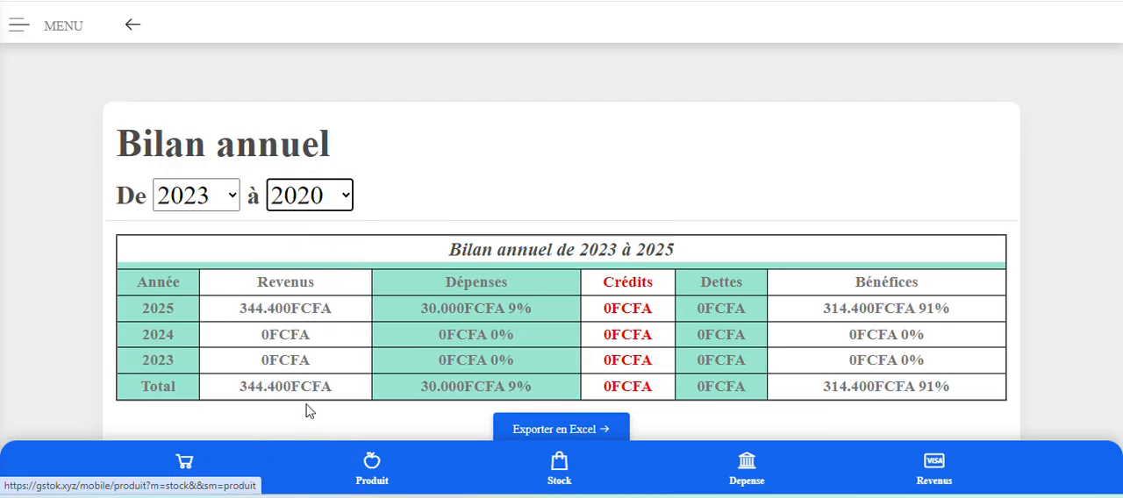
left_click(341, 199)
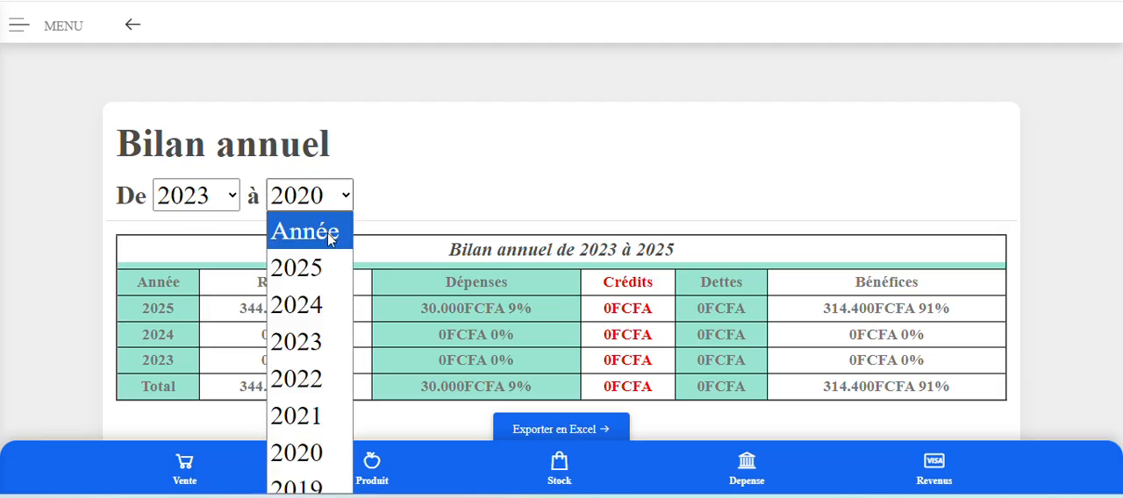
left_click(327, 233)
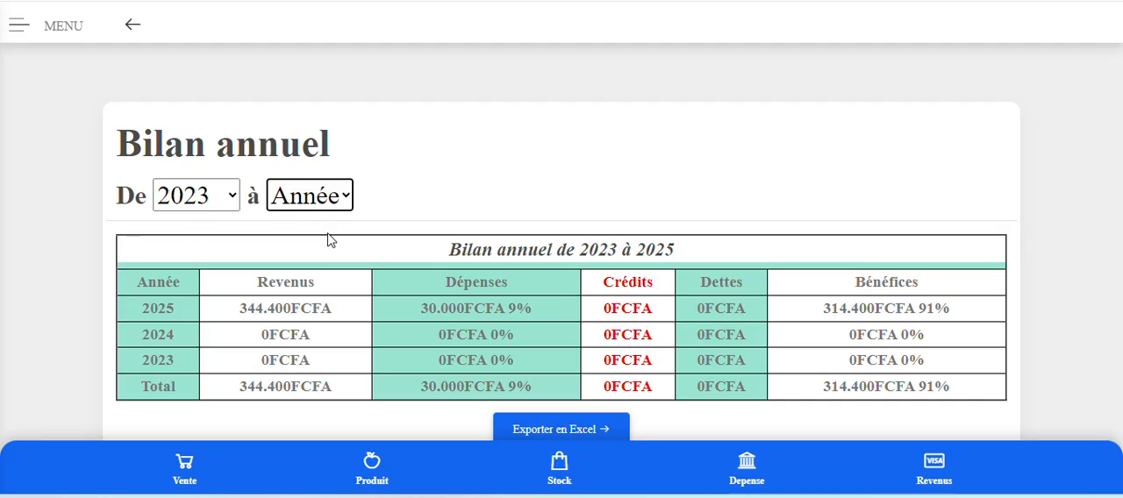
left_click(332, 200)
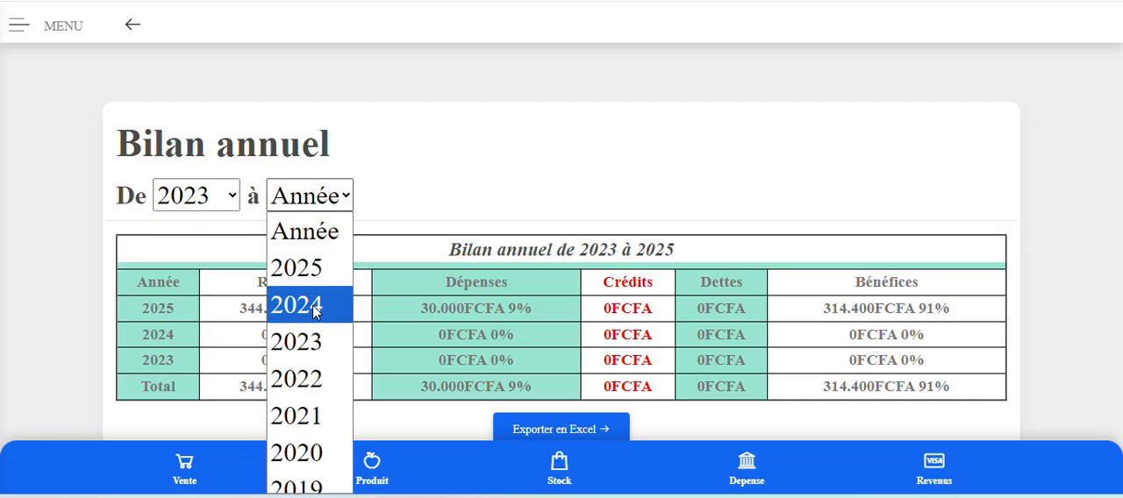
left_click(315, 307)
Open the balance sheet (Bilan comptable) for 2025 and compare its assets and liabilities entries and totals.
scroll(802, 270, "up", 2)
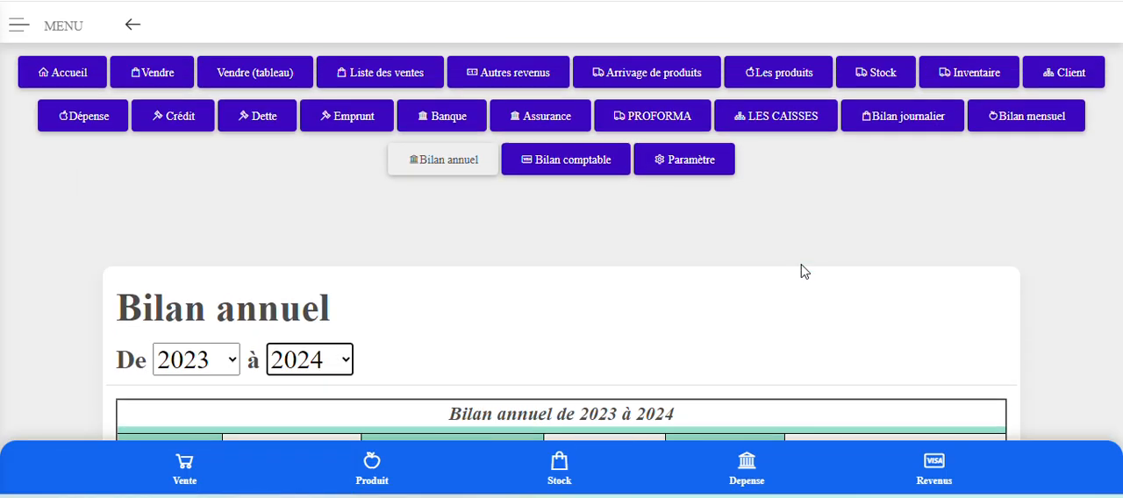
left_click(553, 166)
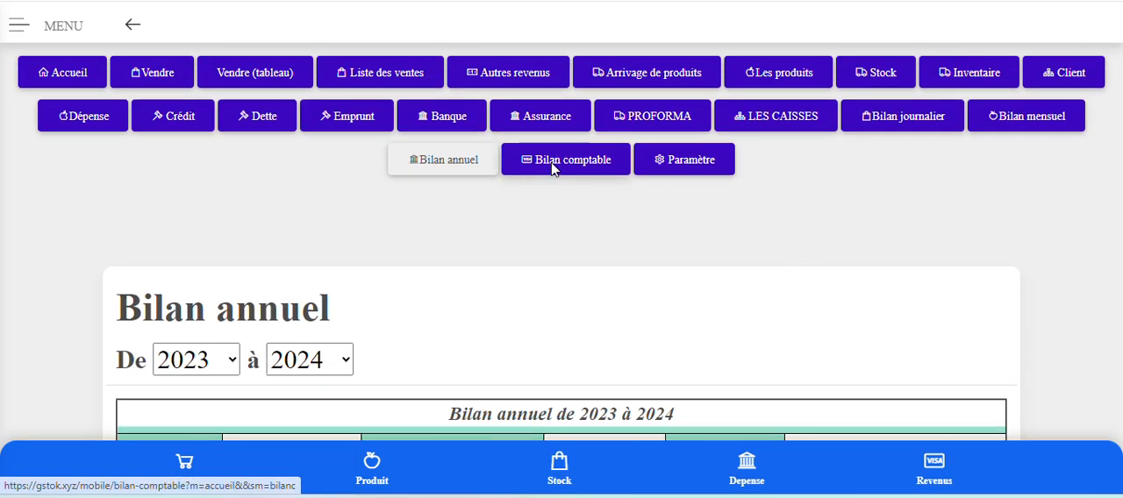
scroll(552, 180, "down", 3)
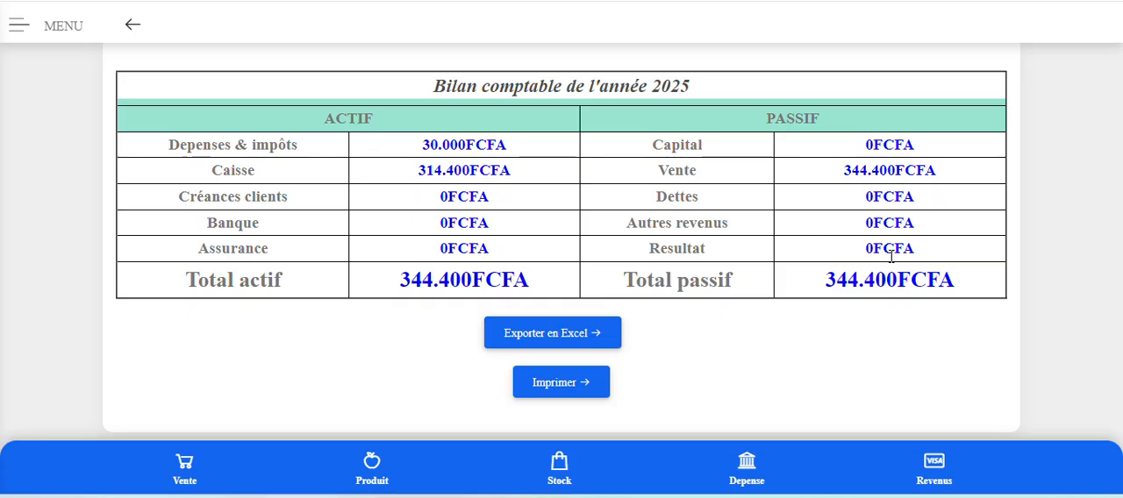
scroll(891, 256, "up", 3)
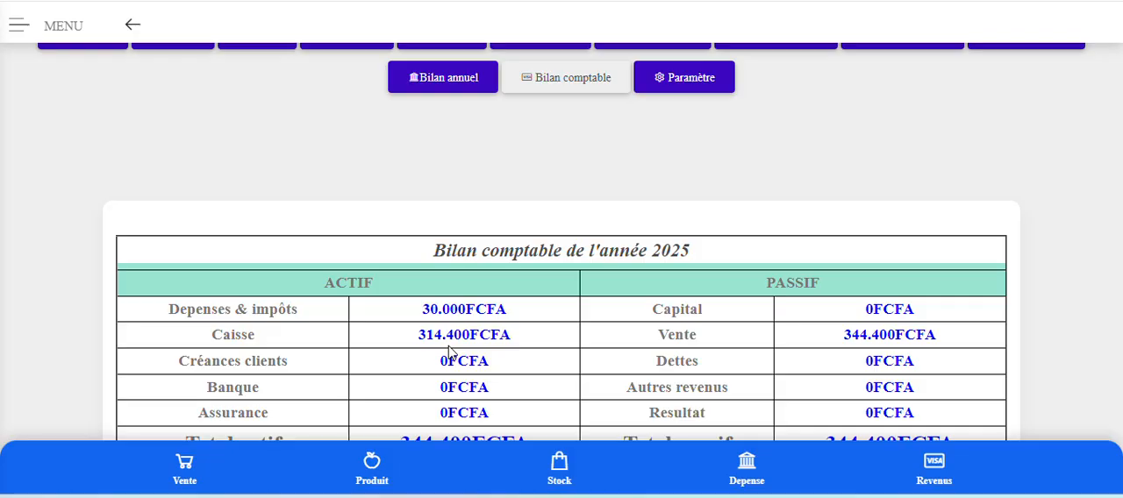
scroll(448, 353, "up", 1)
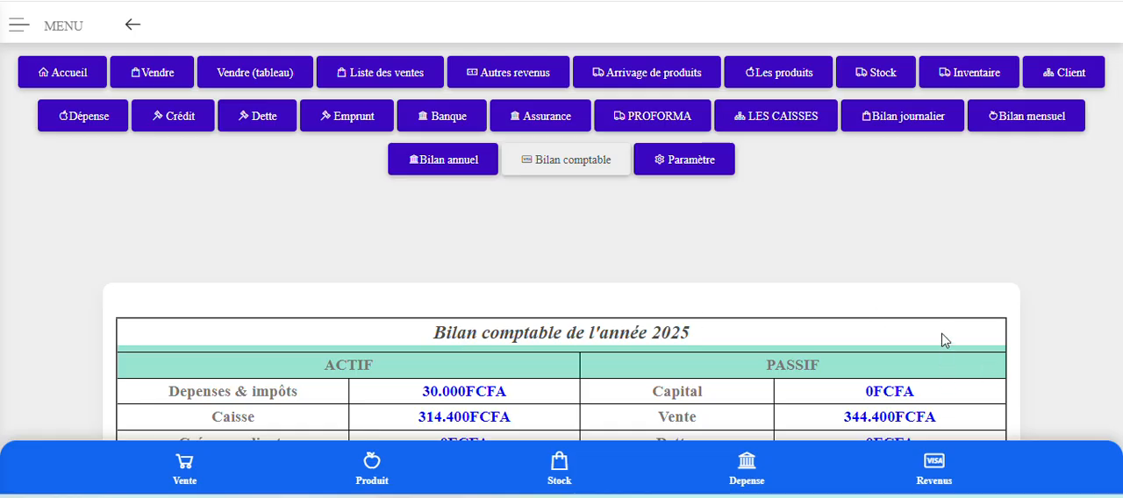
Add an entry titled Maintenance with a price of 35000 FCFA, dated 25/10/2025, to the other revenues (Autres revenus).
left_click(516, 78)
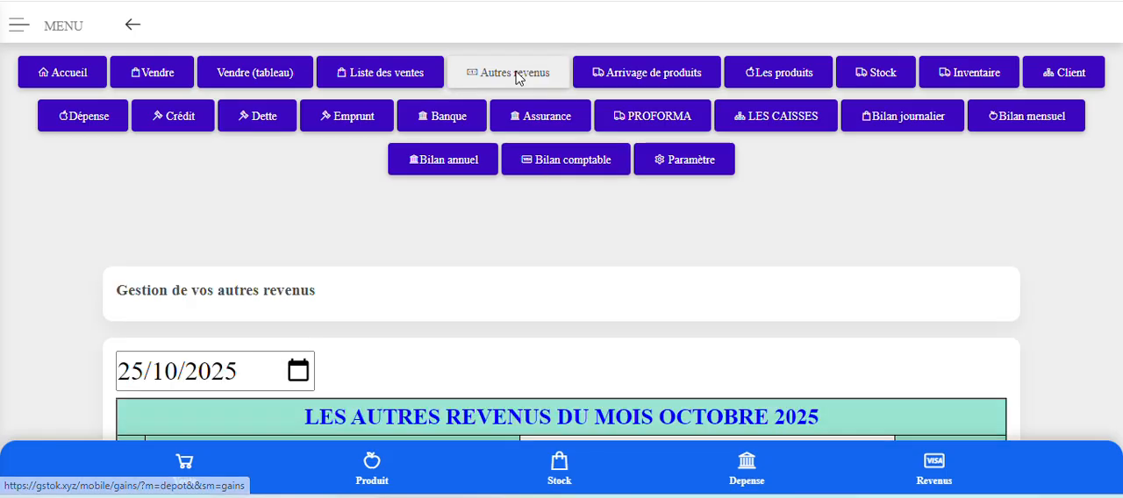
scroll(641, 285, "down", 2)
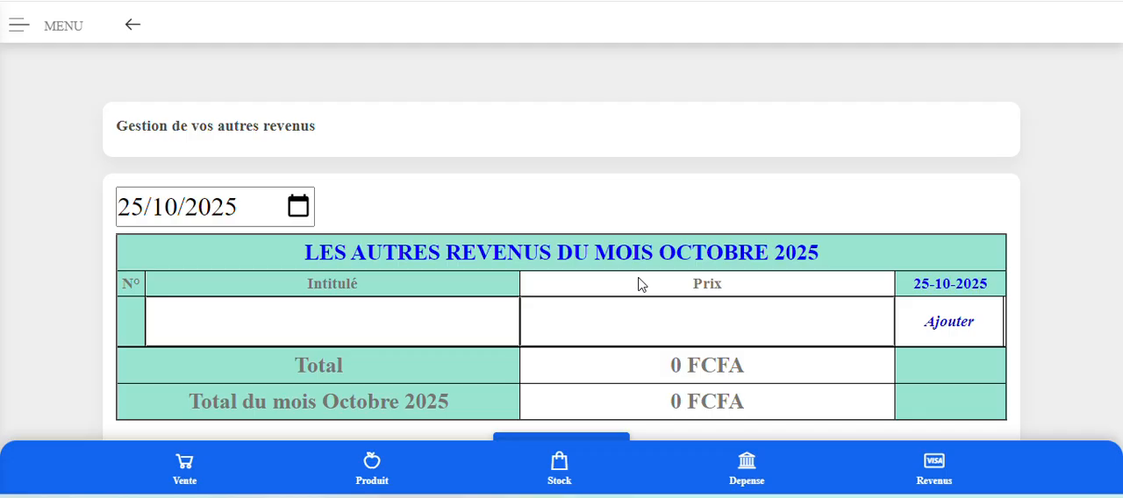
left_click(301, 325)
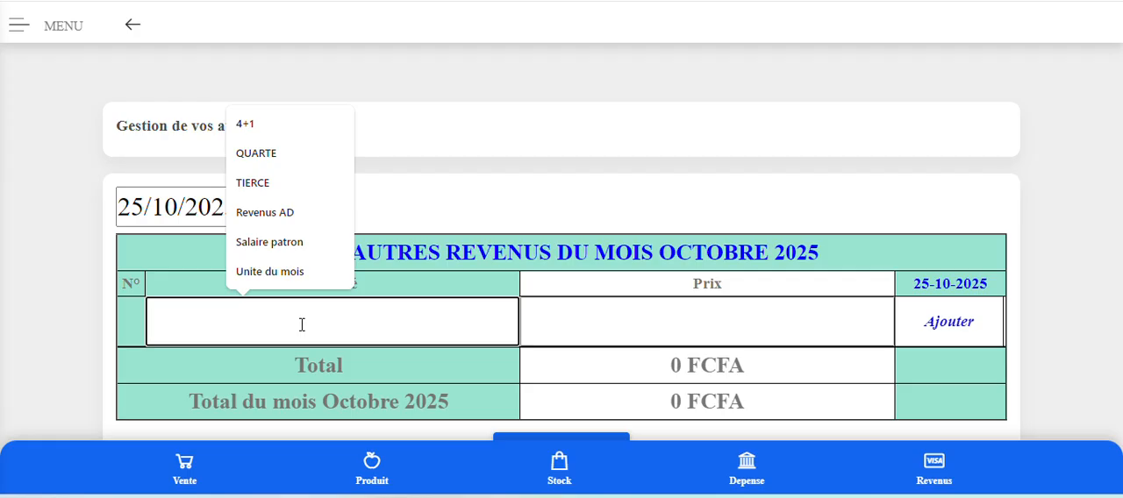
type("ma")
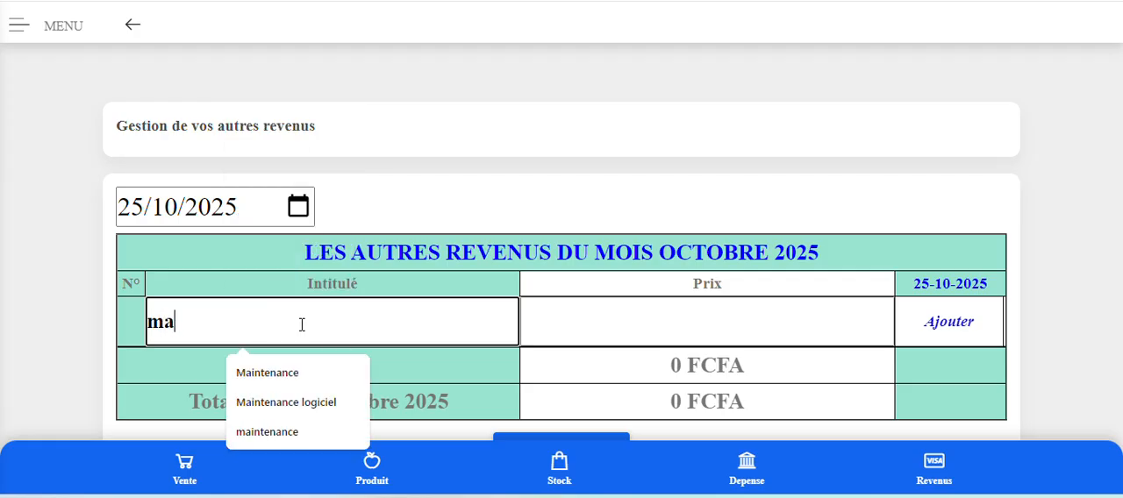
left_click(280, 377)
left_click(711, 322)
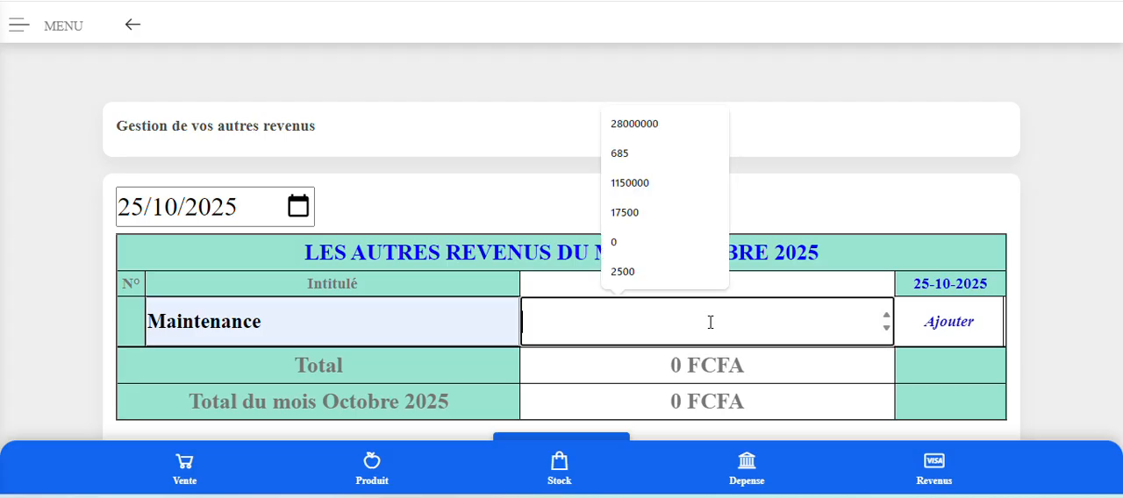
type("350000")
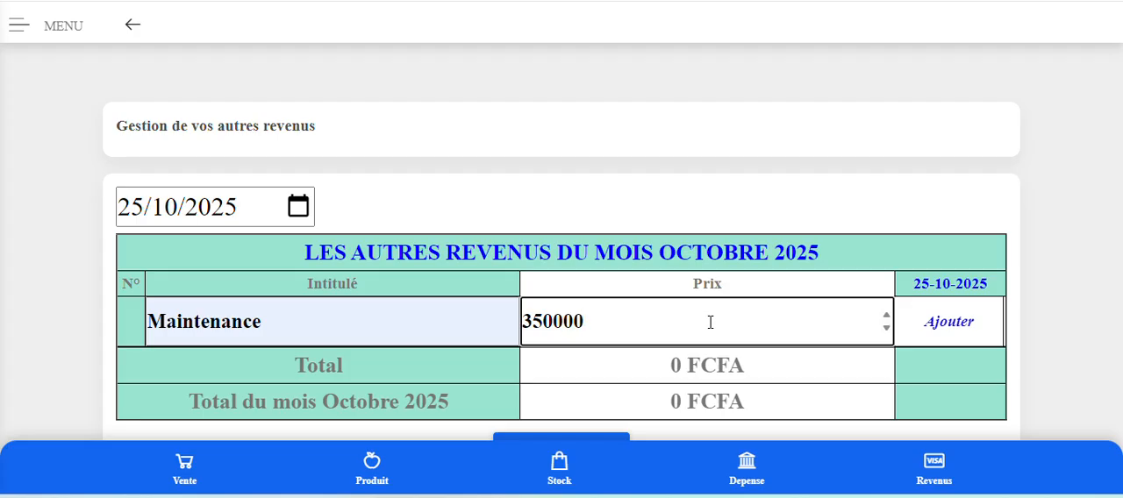
key("BackSpace")
left_click(965, 332)
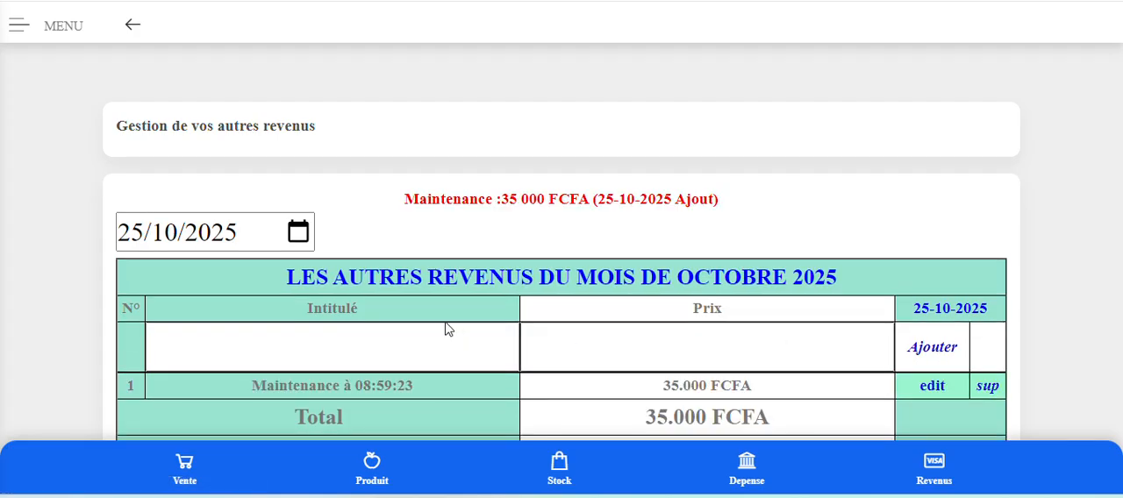
Add an entry titled Maintenance logiciel with a price of 25000 FCFA, dated 25/10/2025, to the other revenues.
scroll(426, 330, "down", 2)
scroll(427, 337, "up", 1)
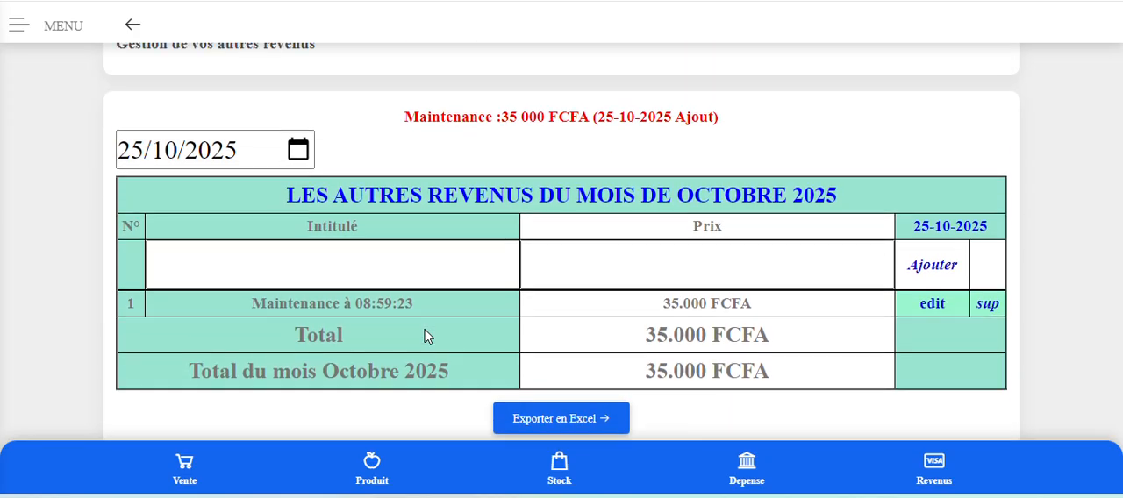
left_click(341, 277)
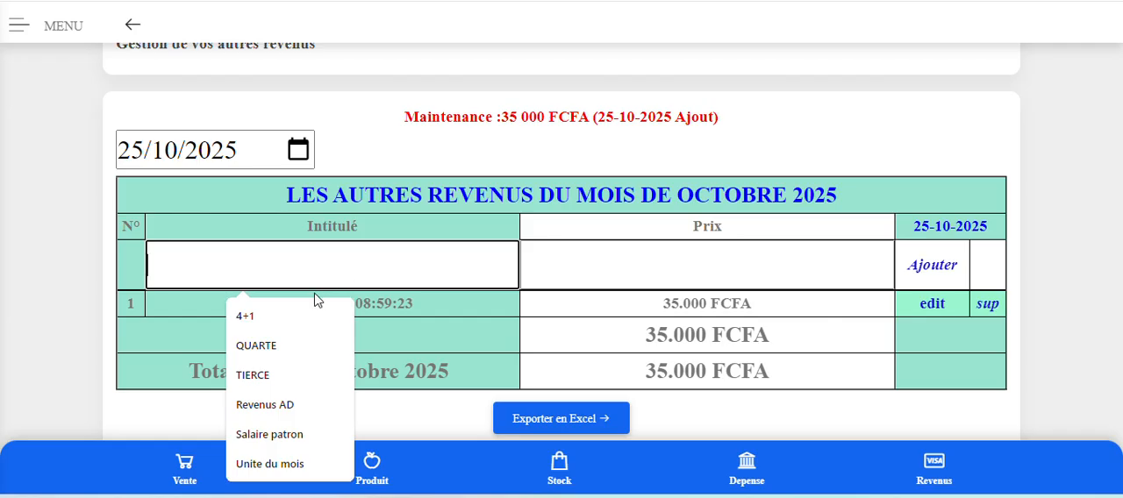
type("Maintenance logiciel")
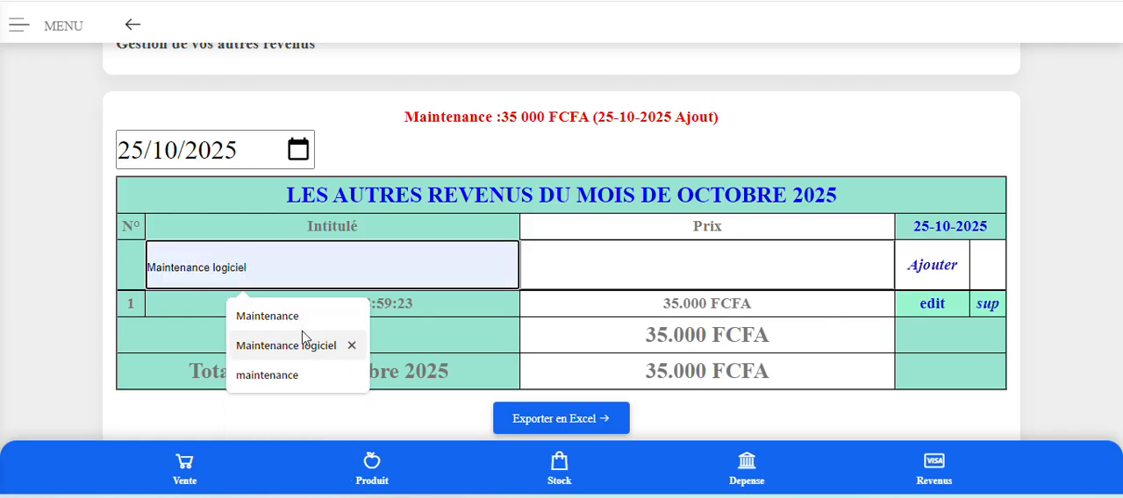
left_click(302, 346)
left_click(627, 269)
type("25000")
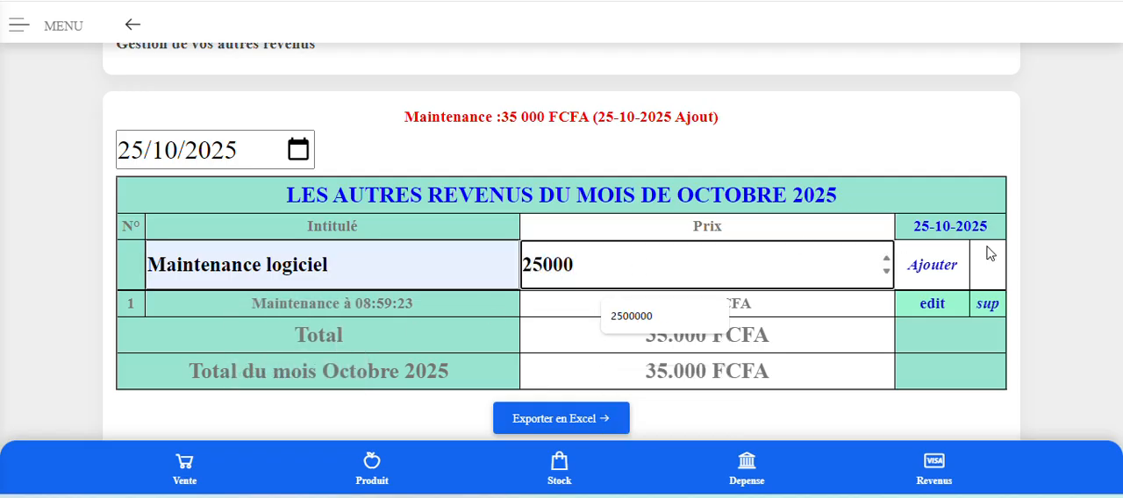
left_click(932, 268)
scroll(792, 285, "down", 1)
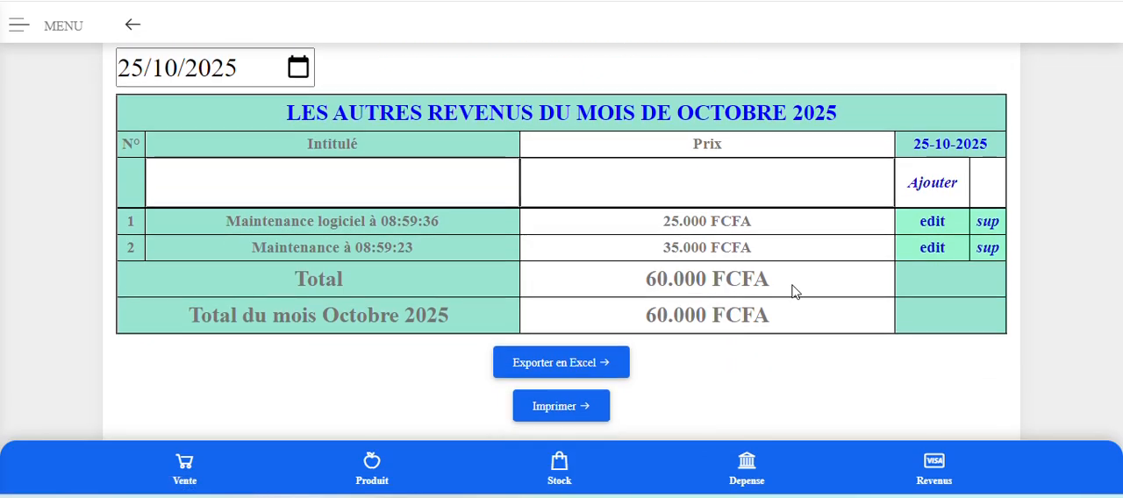
scroll(792, 291, "up", 1)
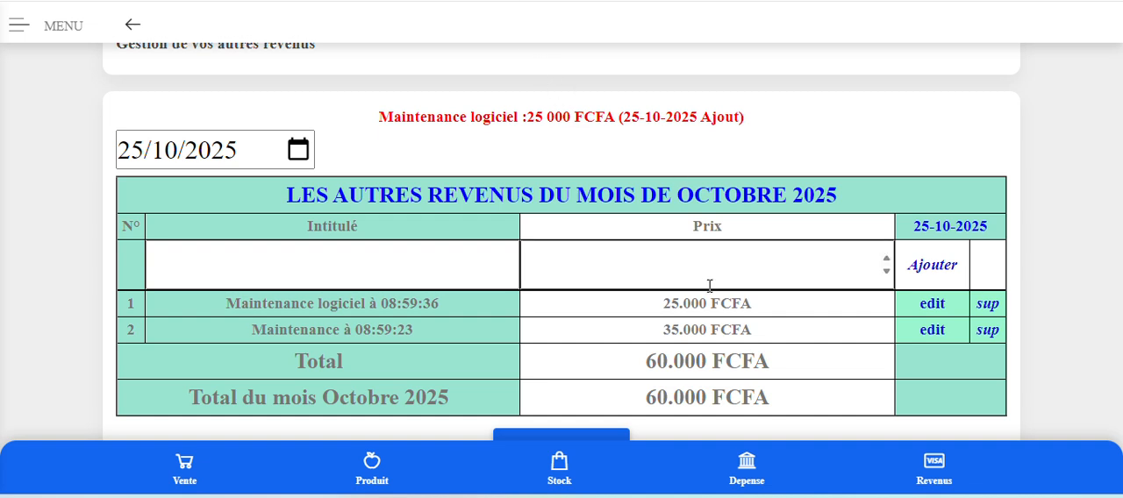
scroll(711, 301, "down", 2)
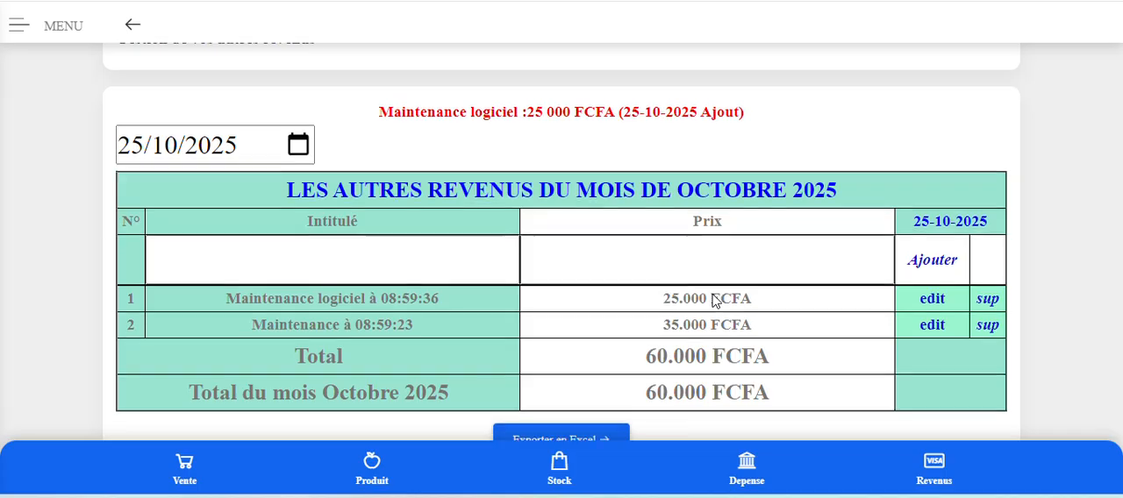
Open the daily report (Bilan journalier) for October 2025 and review the revenues, expenses and profits for 25-10-2025.
scroll(711, 301, "up", 3)
scroll(711, 301, "up", 3)
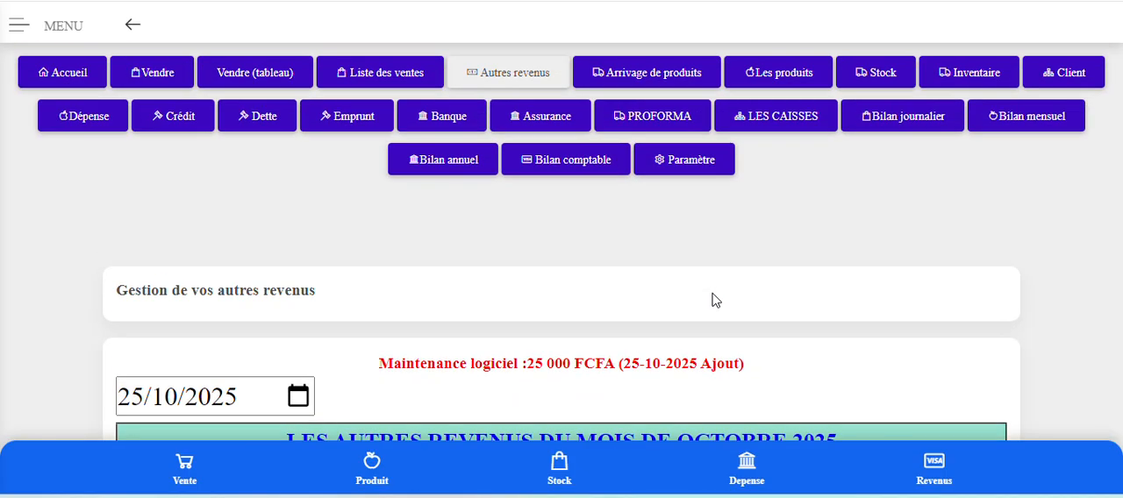
left_click(897, 125)
scroll(734, 237, "down", 2)
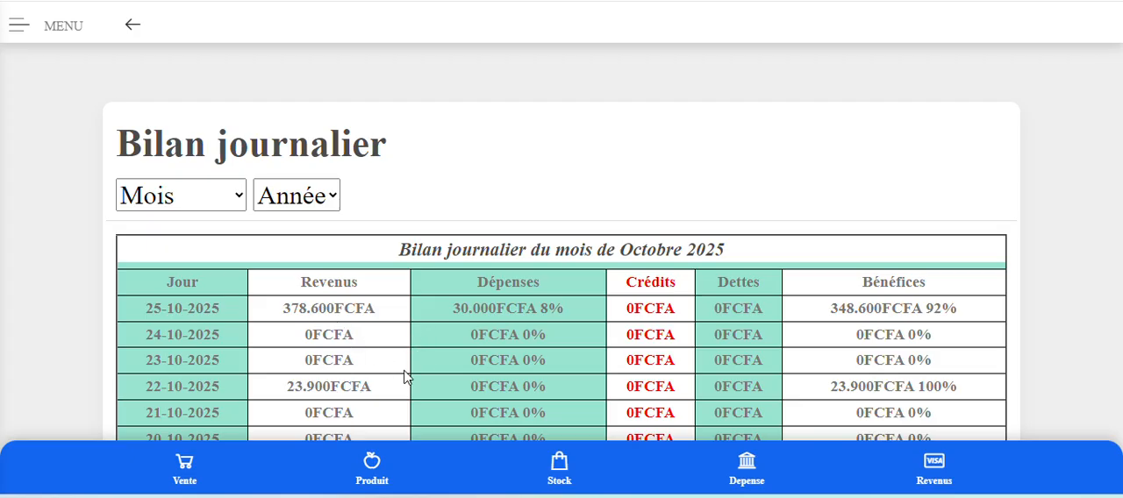
scroll(405, 377, "down", 2)
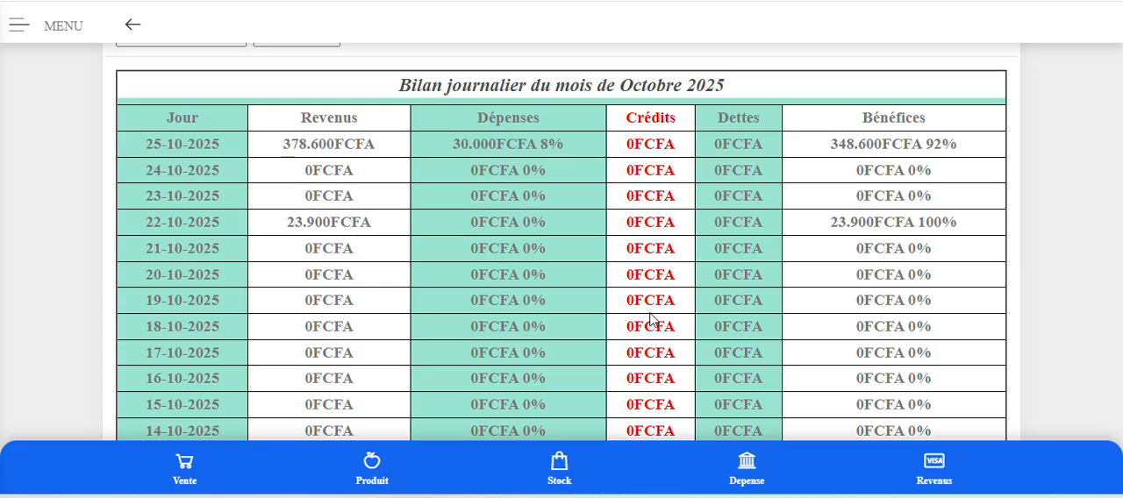
Open the 2025 balance sheet (Bilan comptable) and check the other revenues entry and the asset and liability totals.
scroll(650, 320, "up", 4)
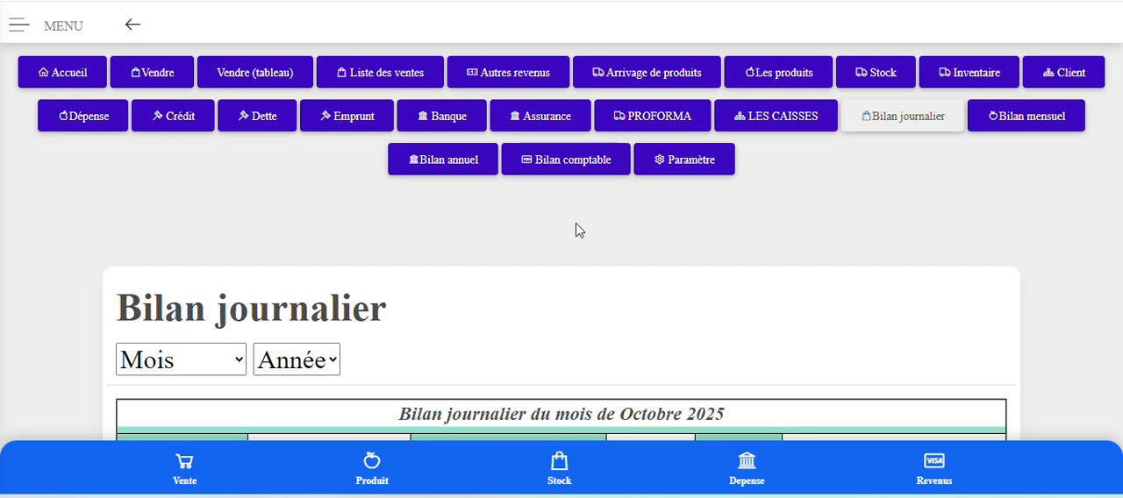
left_click(560, 169)
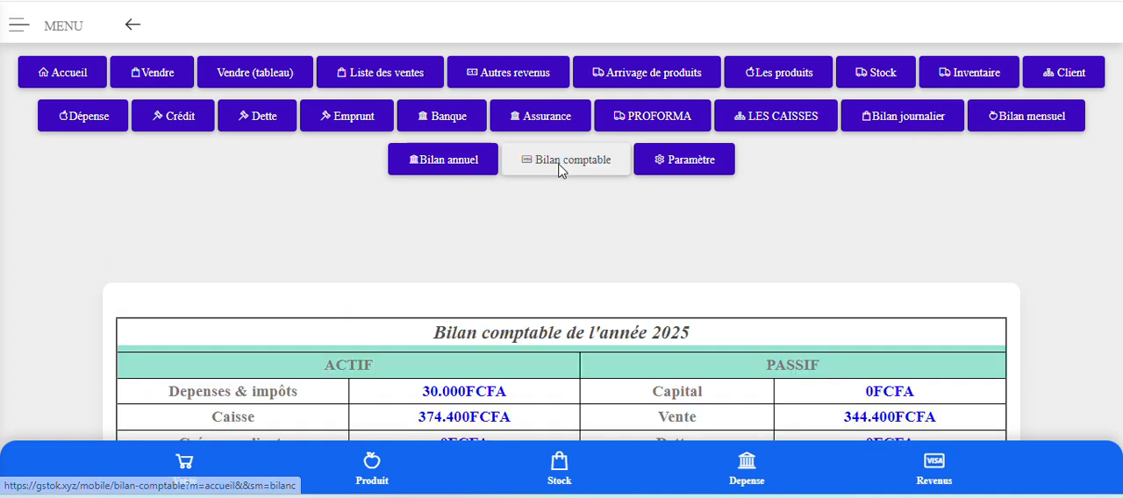
scroll(587, 278, "down", 2)
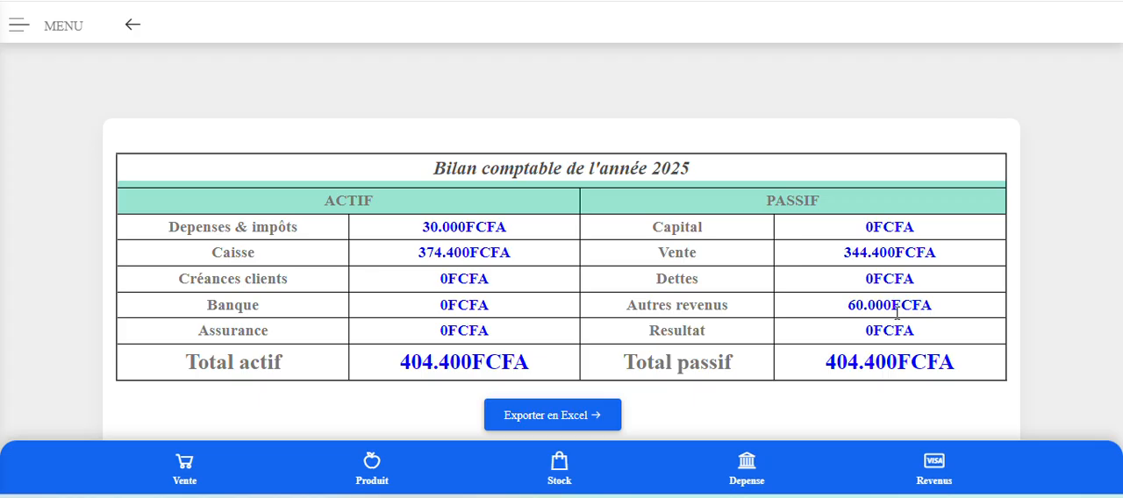
Open the home page (Accueil) and review the summary figures from the cash balance (Caisse) down to the capital.
scroll(896, 313, "up", 2)
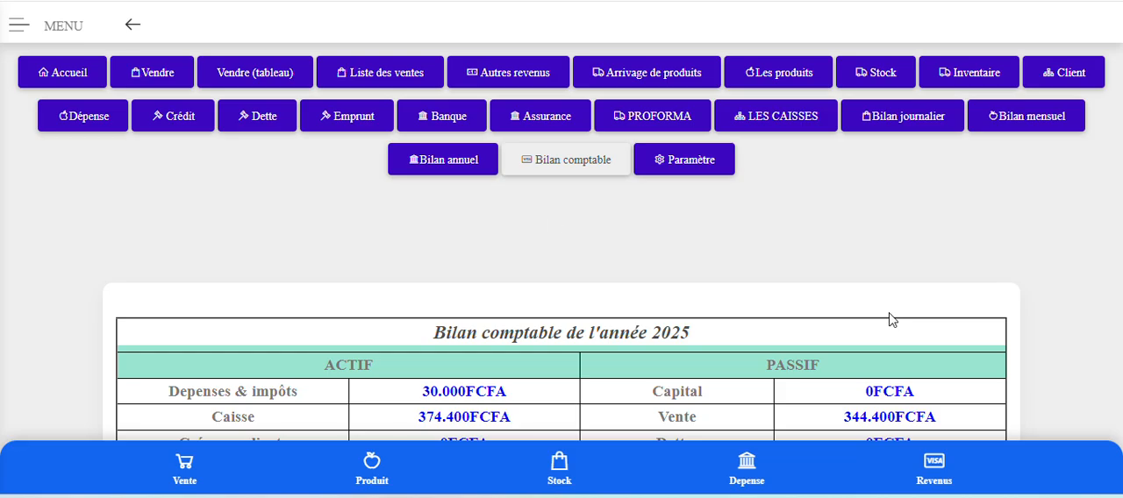
left_click(61, 66)
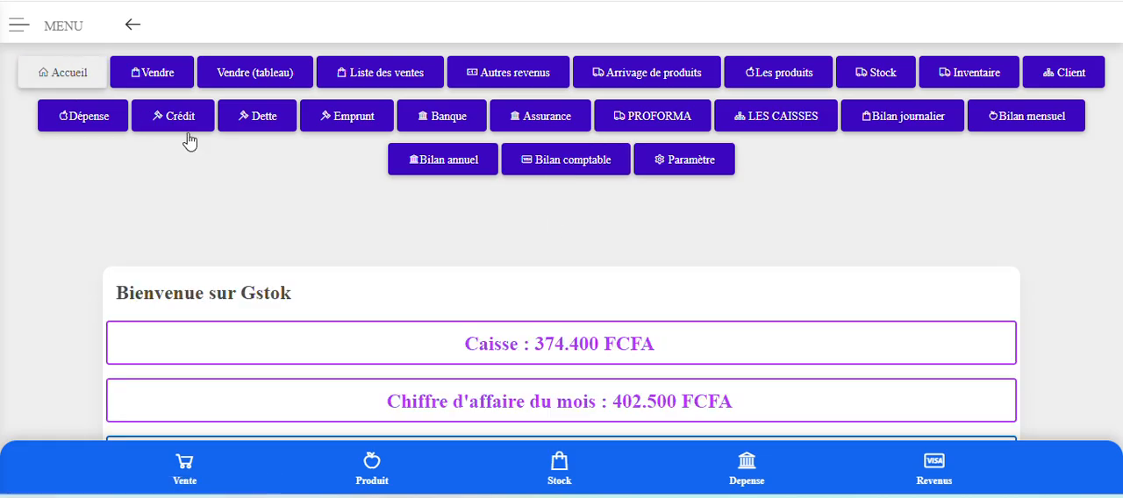
scroll(721, 319, "down", 2)
scroll(722, 318, "down", 1)
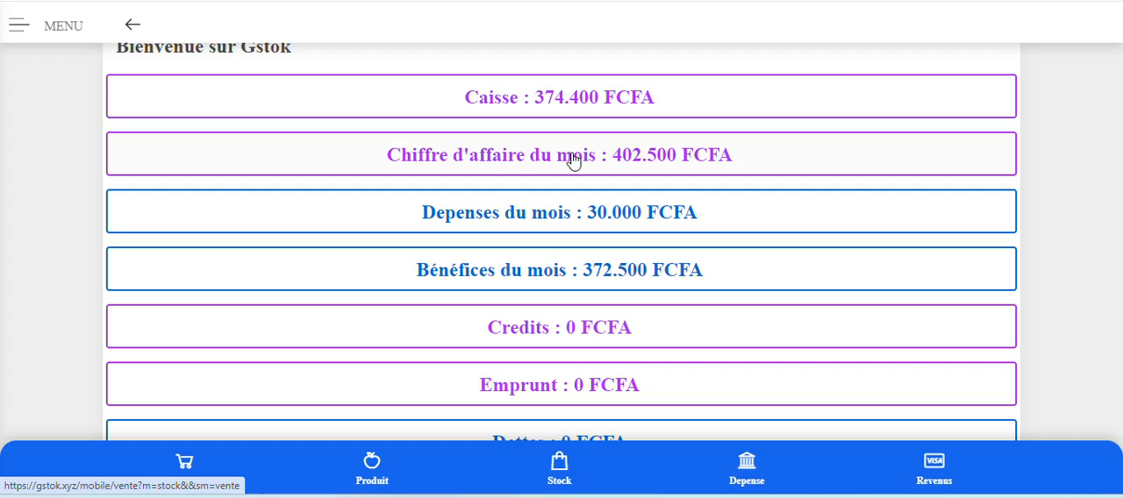
scroll(575, 189, "up", 1)
scroll(584, 192, "down", 1)
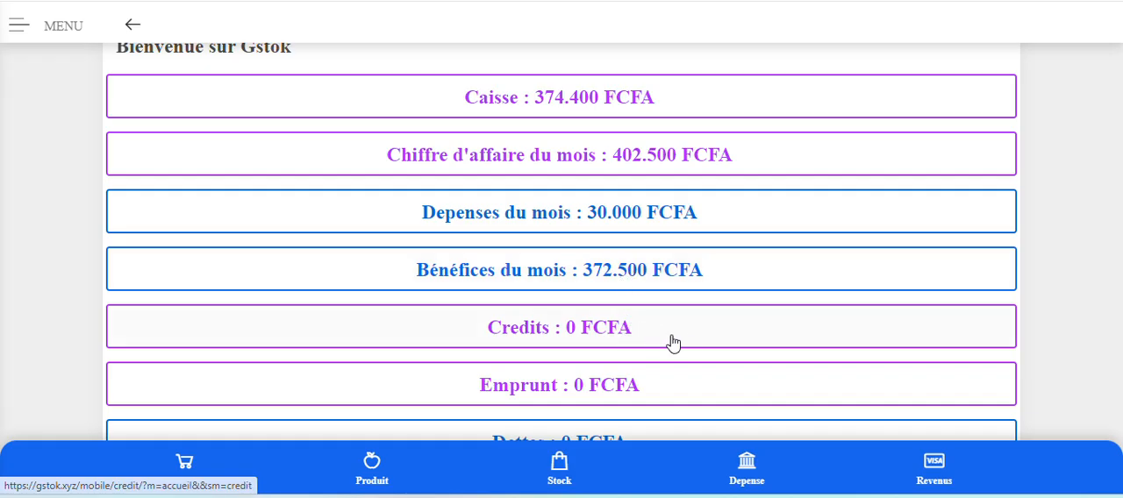
scroll(775, 296, "down", 3)
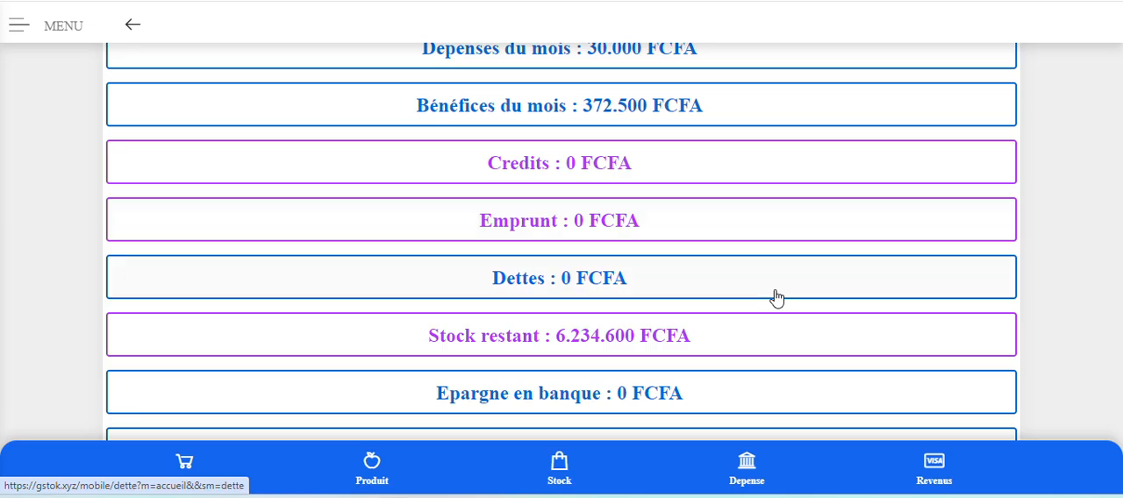
scroll(775, 297, "down", 2)
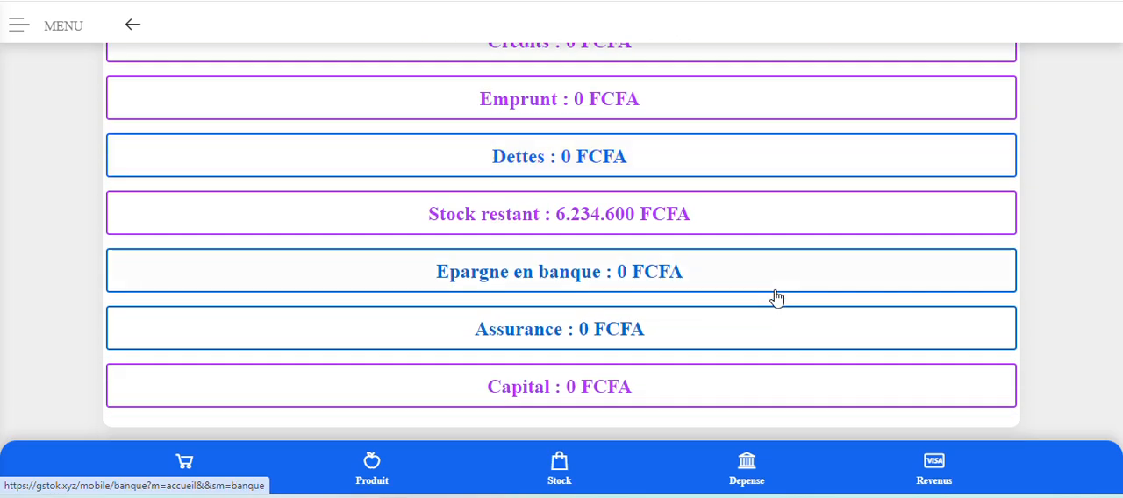
scroll(775, 297, "up", 5)
scroll(775, 297, "up", 2)
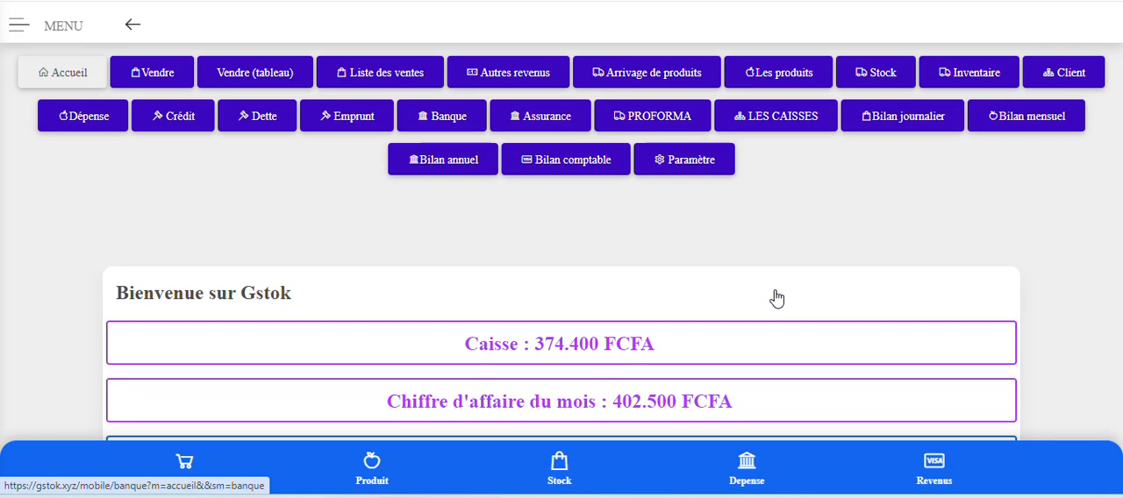
scroll(775, 297, "down", 3)
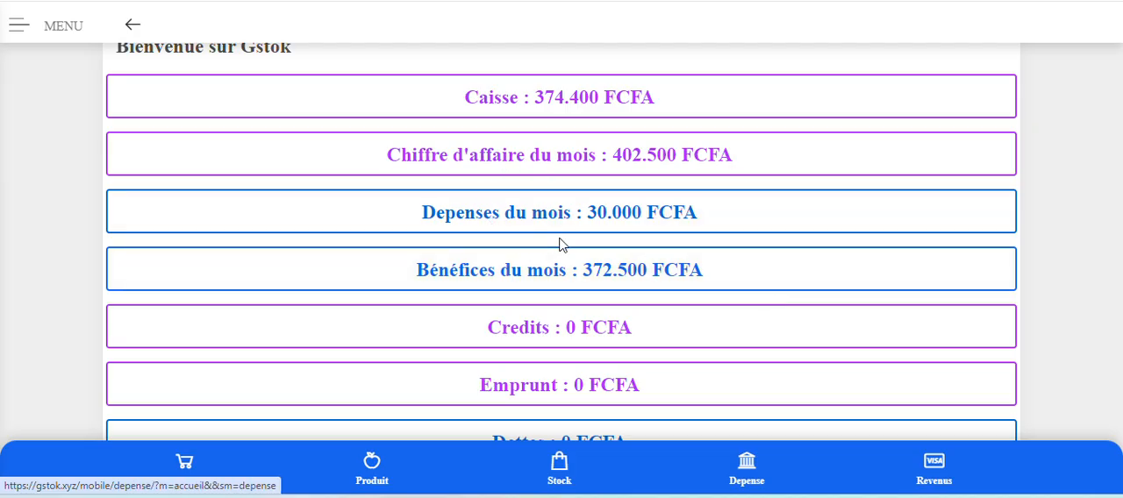
scroll(634, 366, "down", 3)
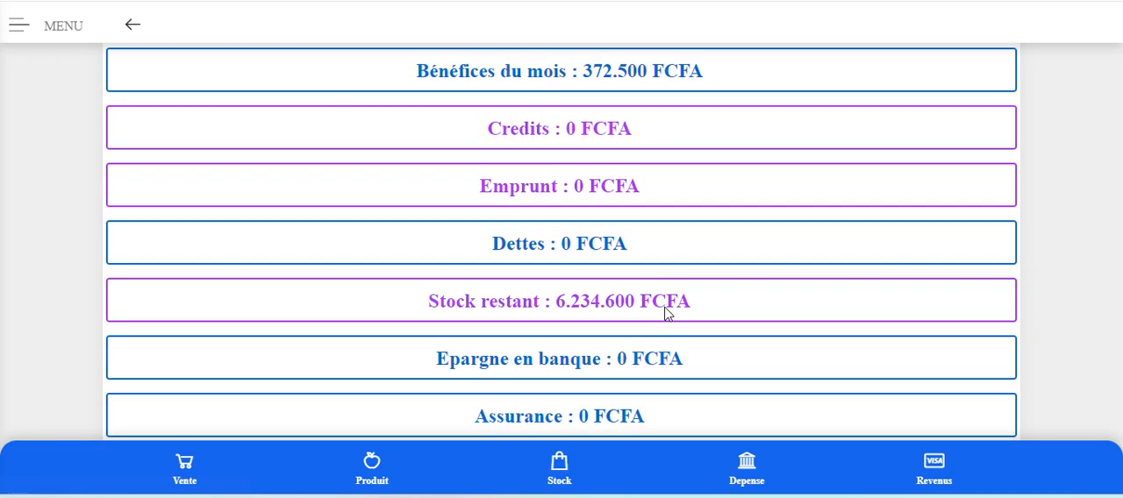
scroll(666, 313, "down", 1)
scroll(668, 311, "up", 5)
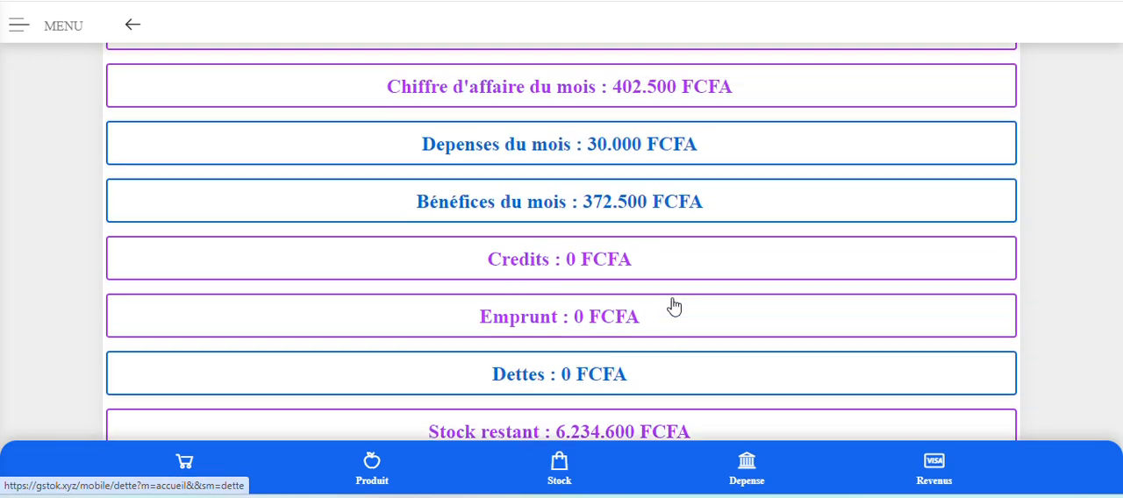
scroll(673, 307, "up", 1)
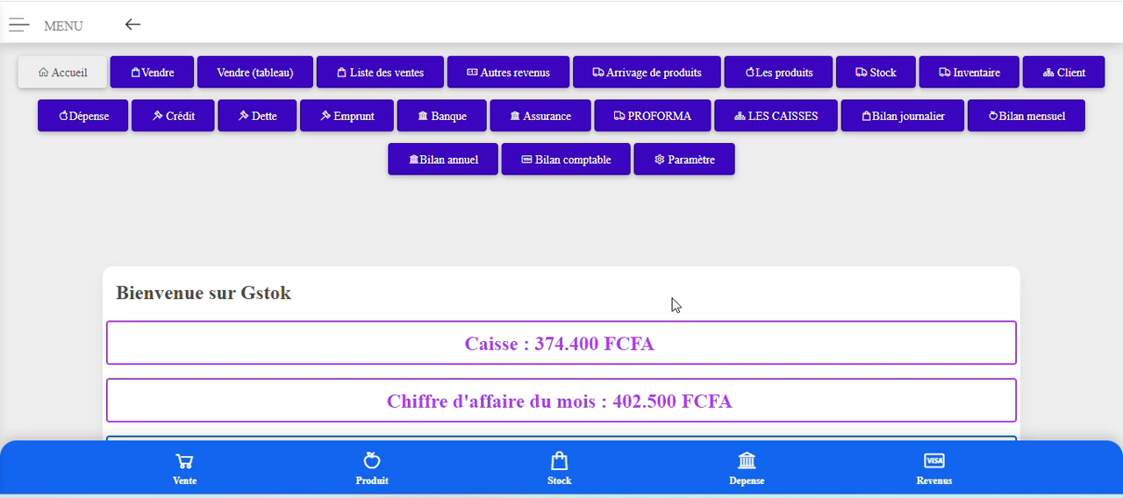
Open the credits page (Crédit) and examine the available client and type choices in the new entry row.
left_click(179, 118)
scroll(481, 328, "down", 3)
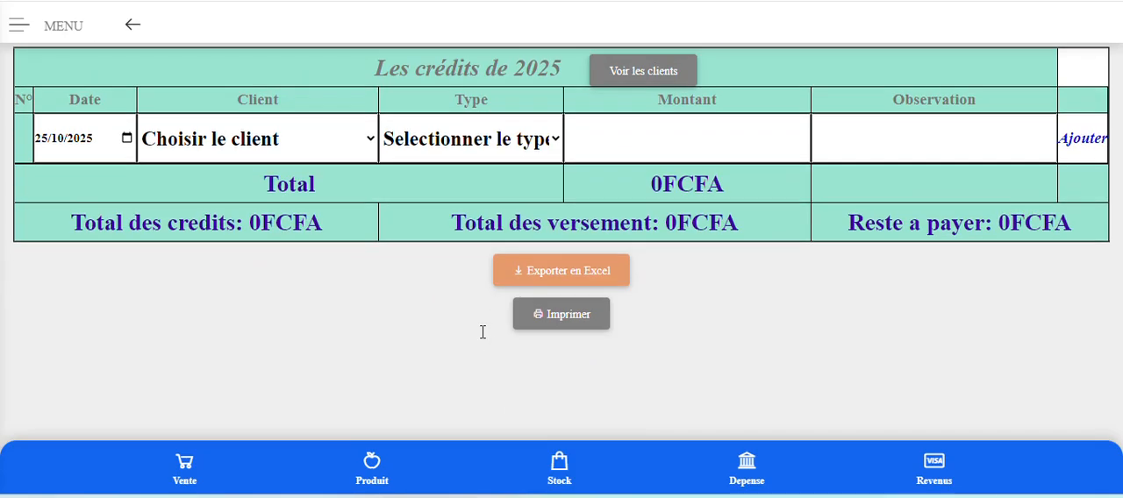
left_click(265, 145)
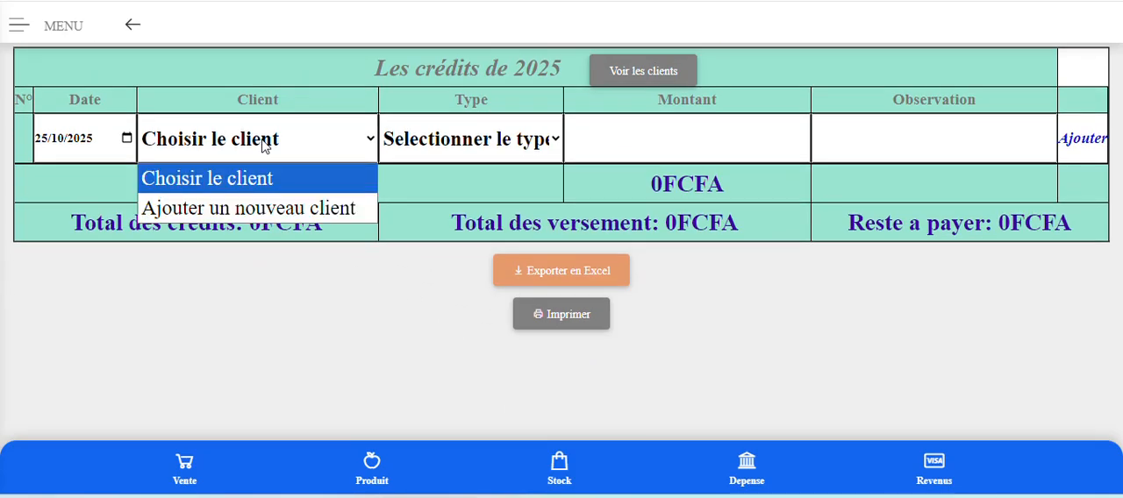
left_click(257, 211)
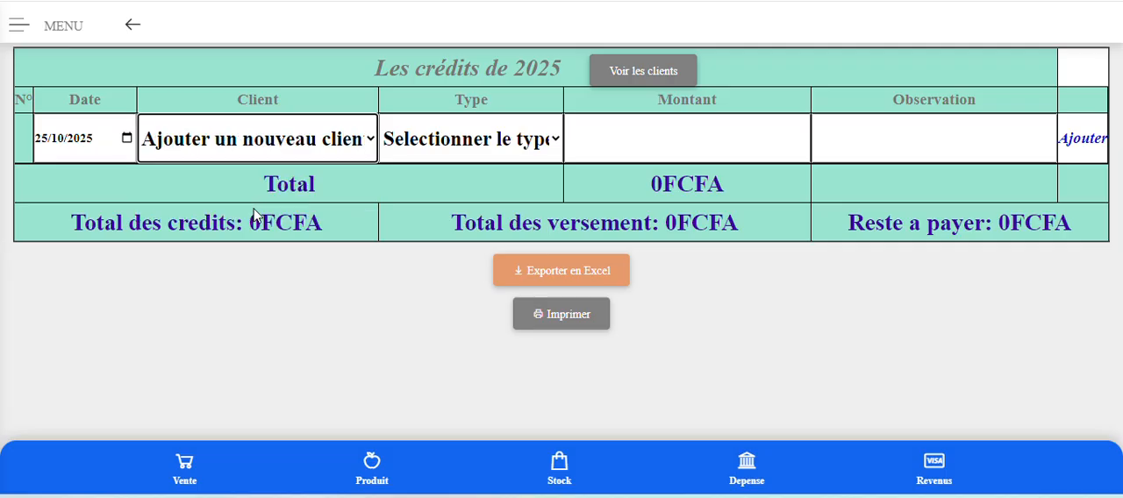
left_click(267, 151)
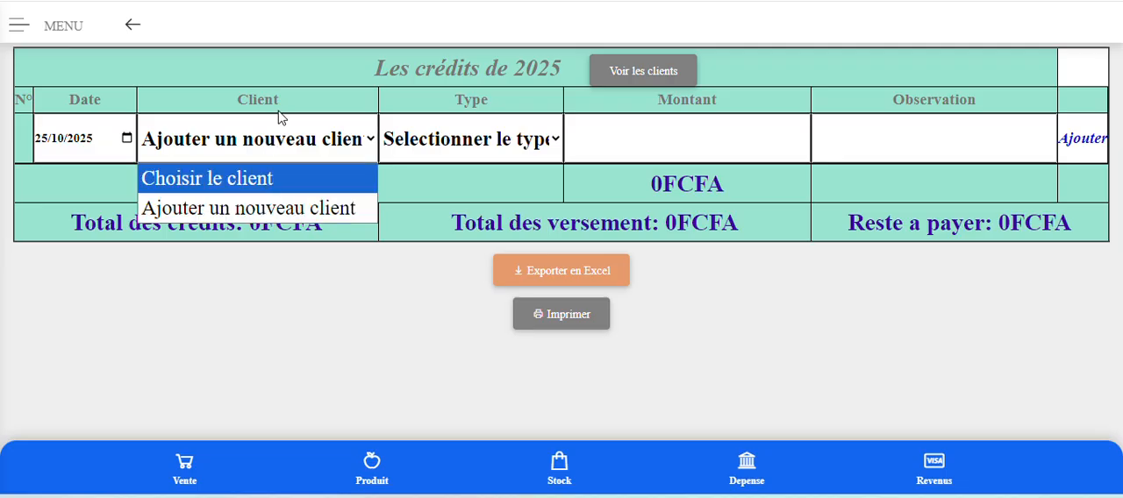
left_click(303, 101)
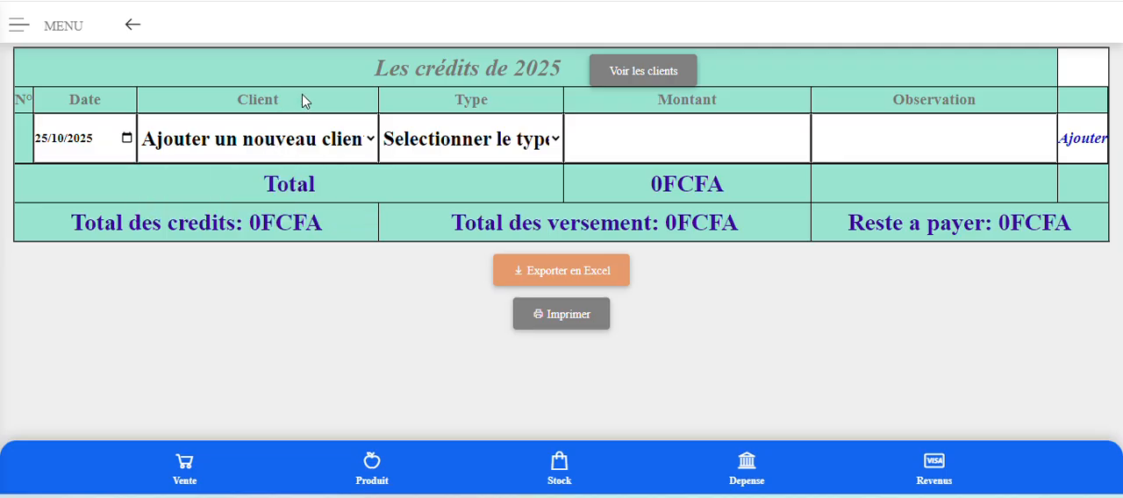
scroll(291, 132, "up", 1)
scroll(290, 132, "up", 1)
scroll(288, 132, "down", 1)
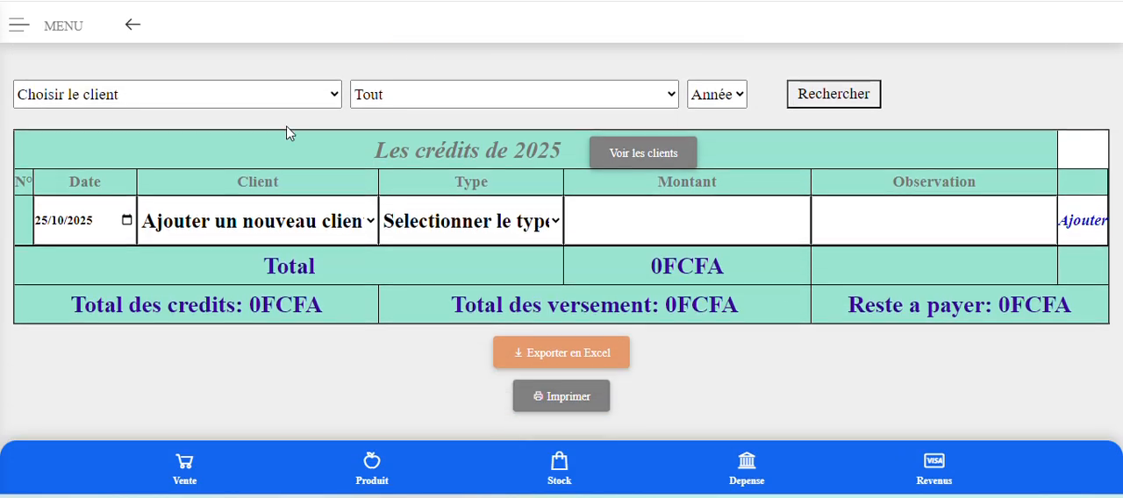
left_click(259, 227)
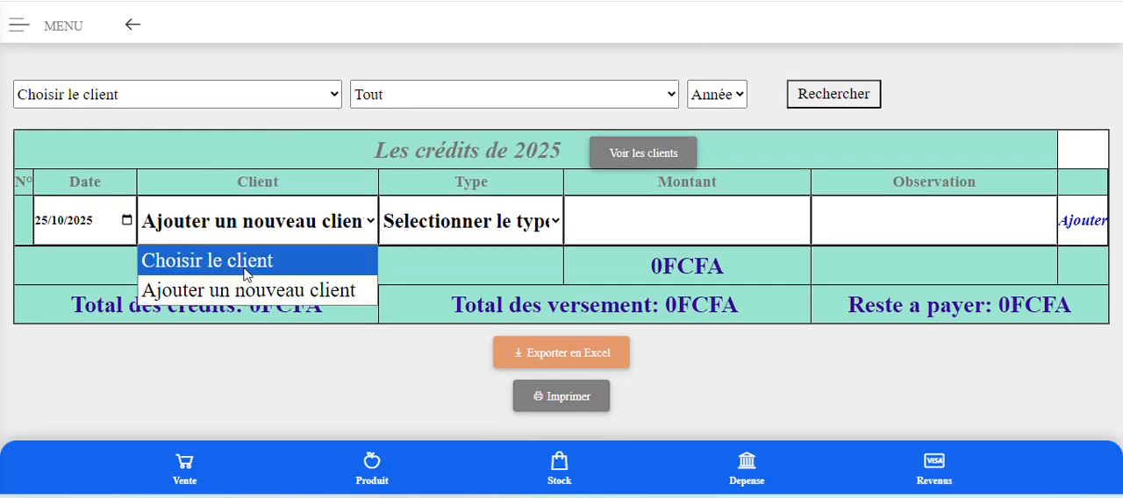
left_click(247, 263)
left_click(258, 226)
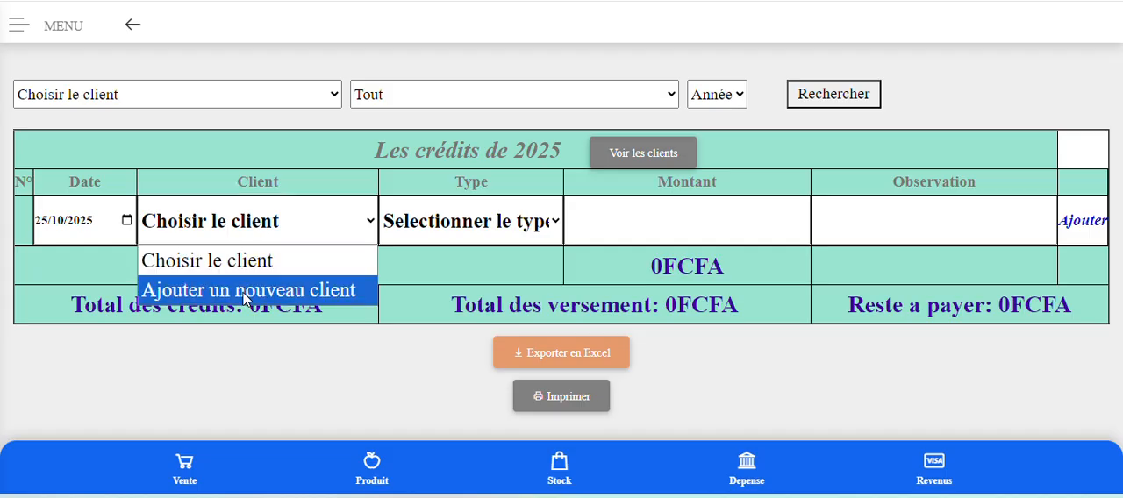
left_click(245, 291)
left_click(260, 231)
left_click(254, 261)
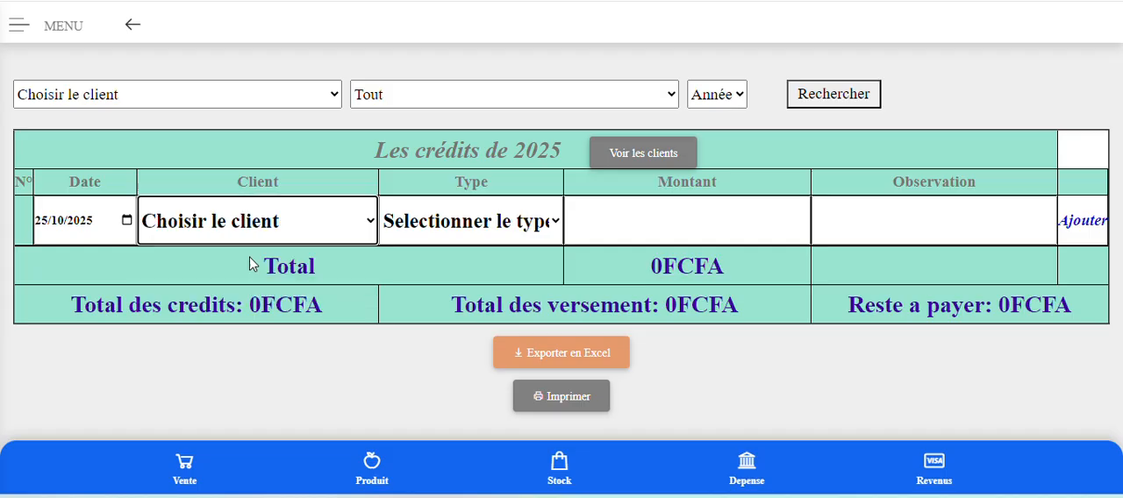
left_click(494, 221)
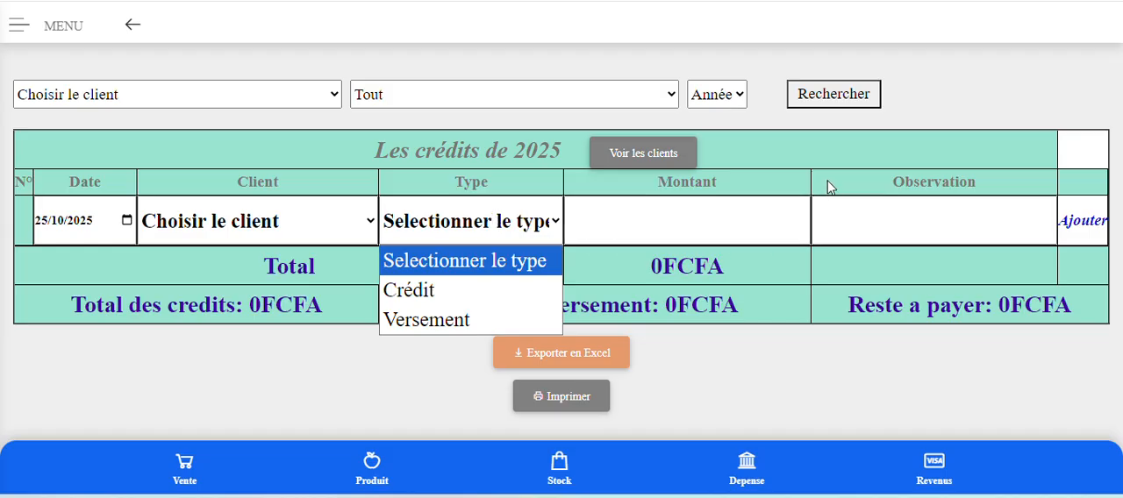
left_click(834, 153)
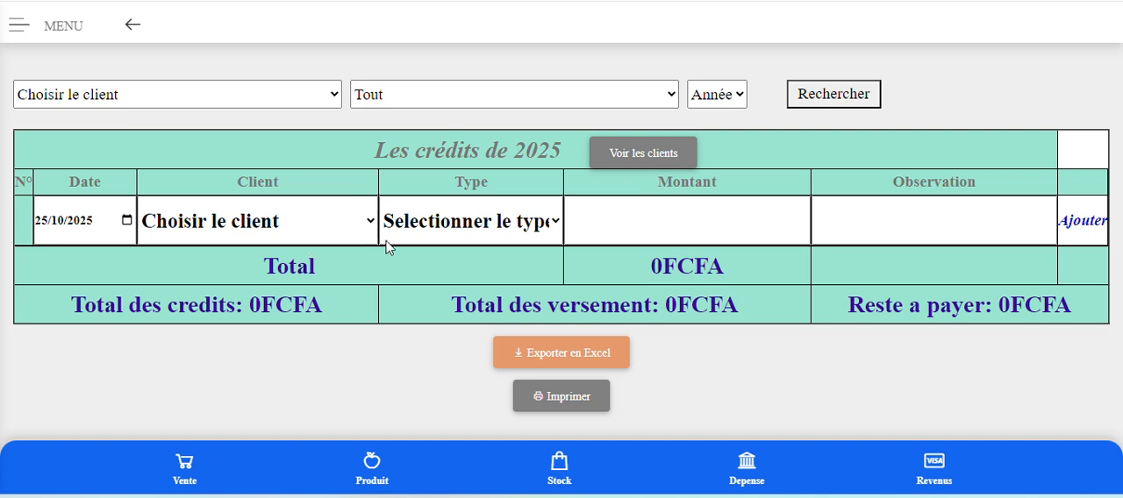
left_click(264, 228)
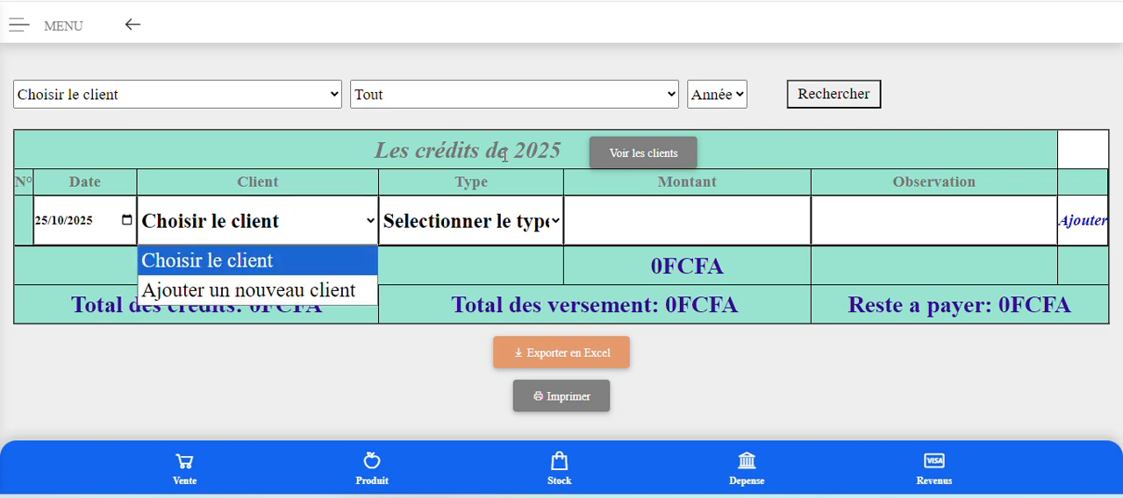
scroll(504, 168, "up", 1)
scroll(504, 170, "down", 2)
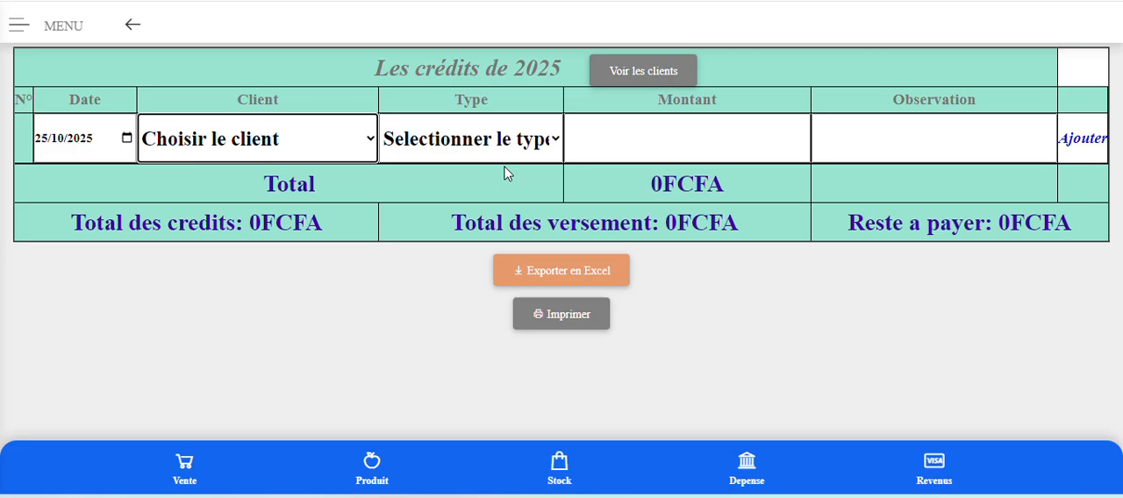
scroll(505, 173, "up", 1)
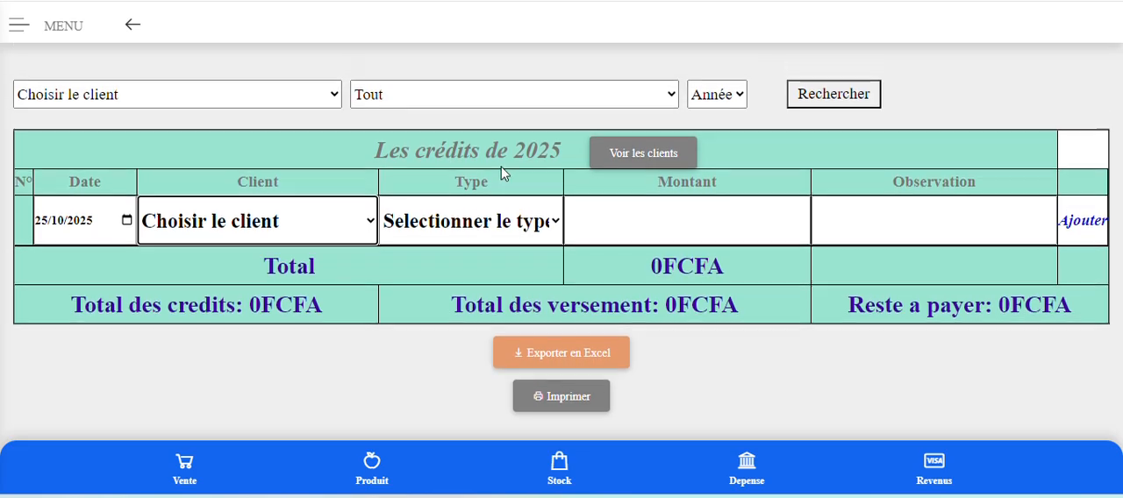
left_click(196, 231)
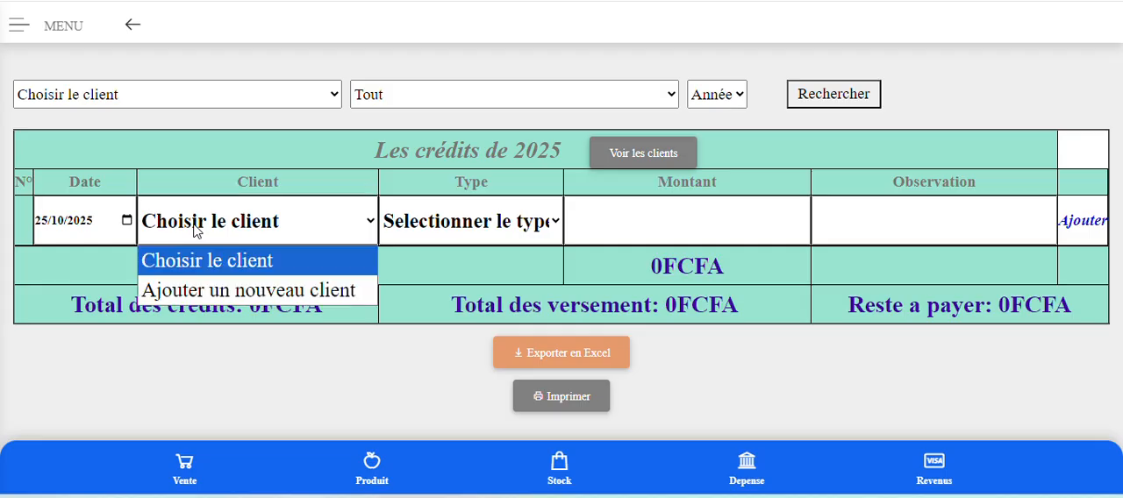
left_click(216, 290)
left_click(219, 231)
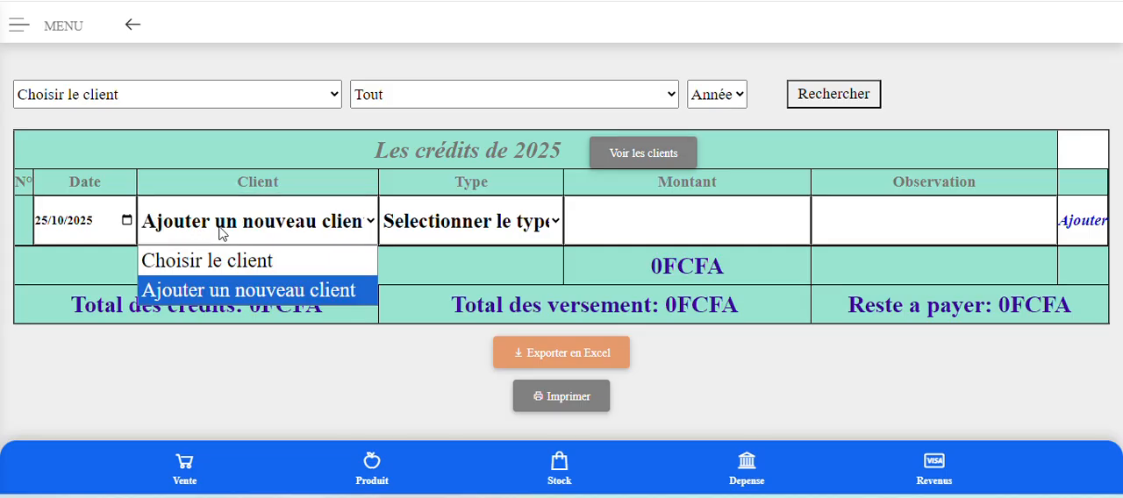
left_click(239, 261)
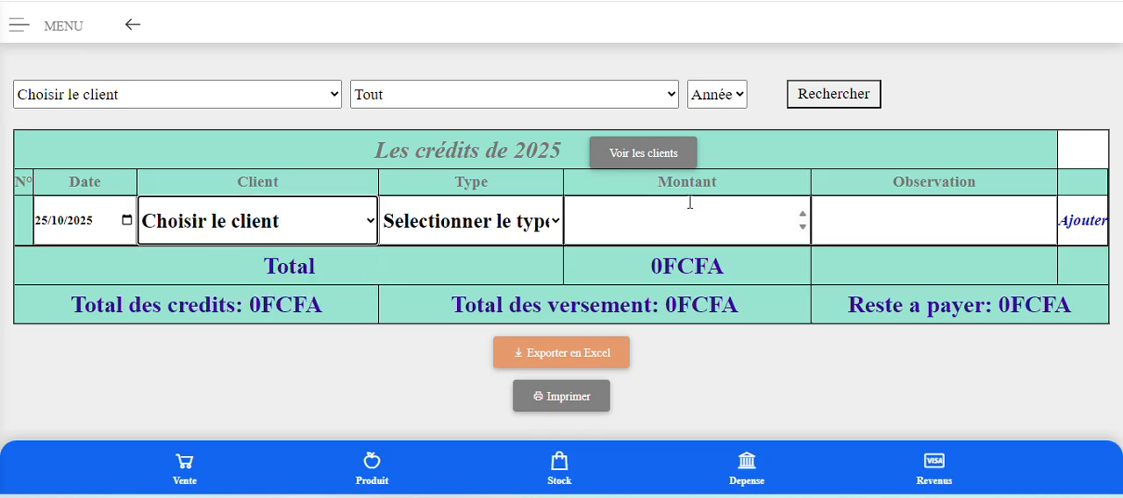
scroll(788, 229, "up", 3)
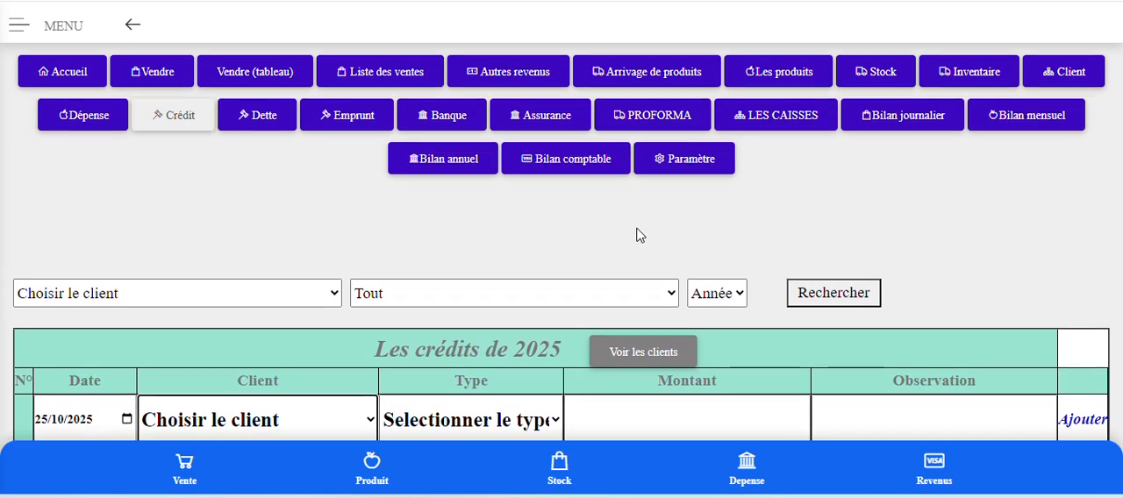
scroll(359, 251, "down", 2)
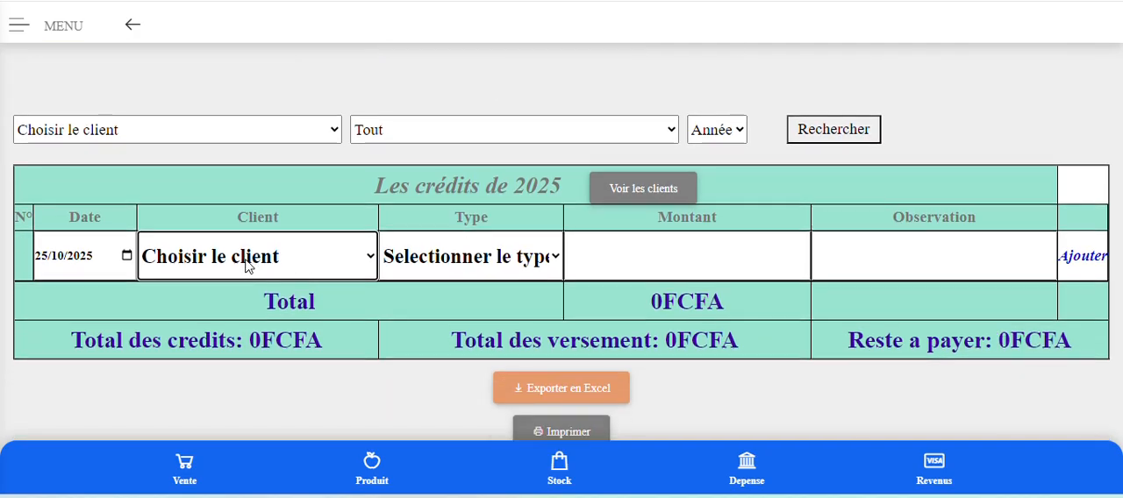
Choose to add a new client in the new entry row dated 25/10/2025 and name it "Client x".
left_click(248, 267)
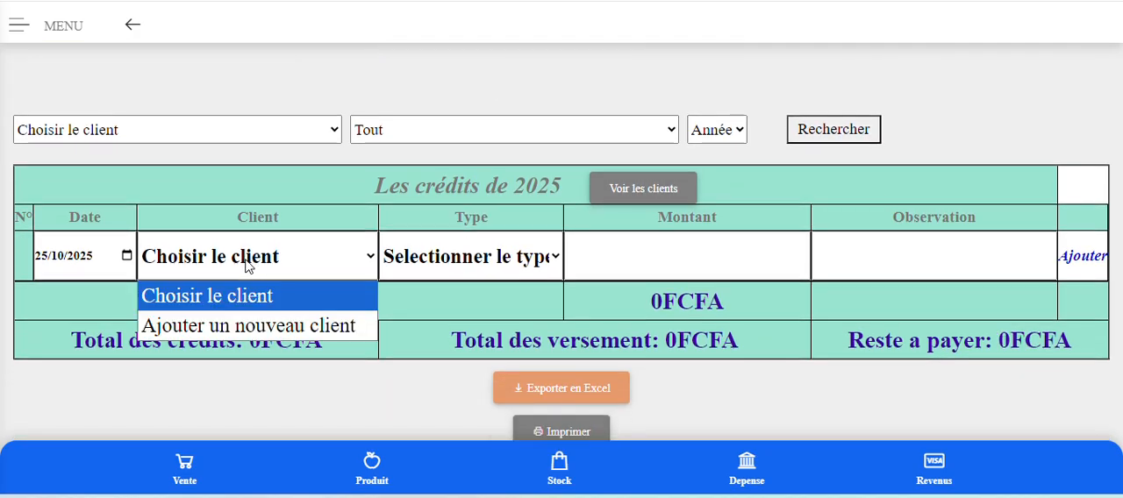
left_click(248, 328)
left_click(258, 259)
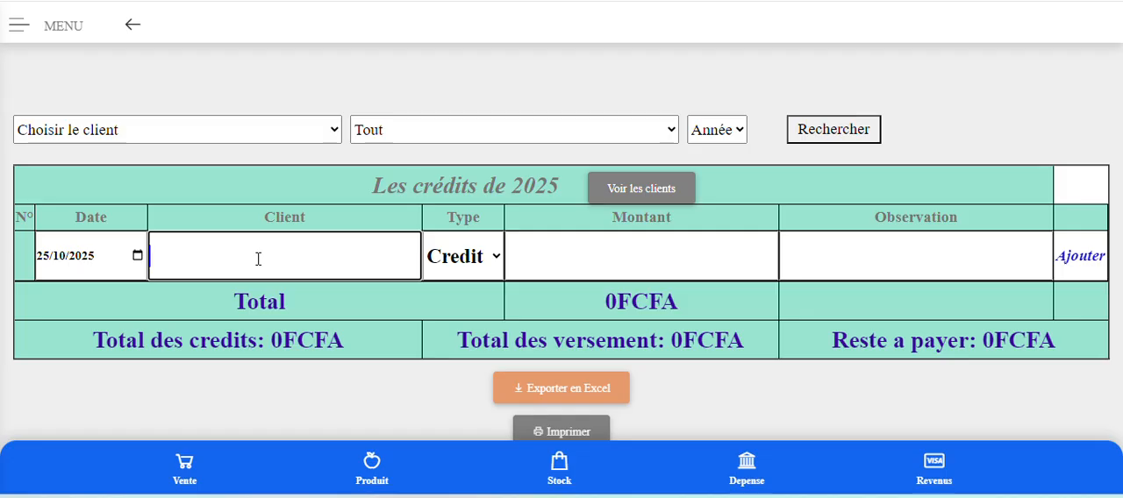
left_click(258, 259)
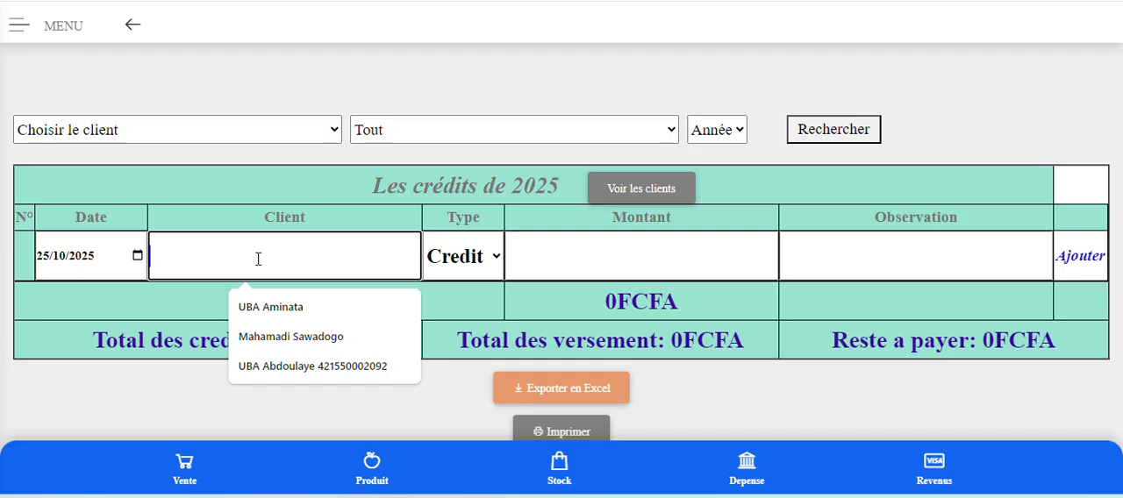
type("C")
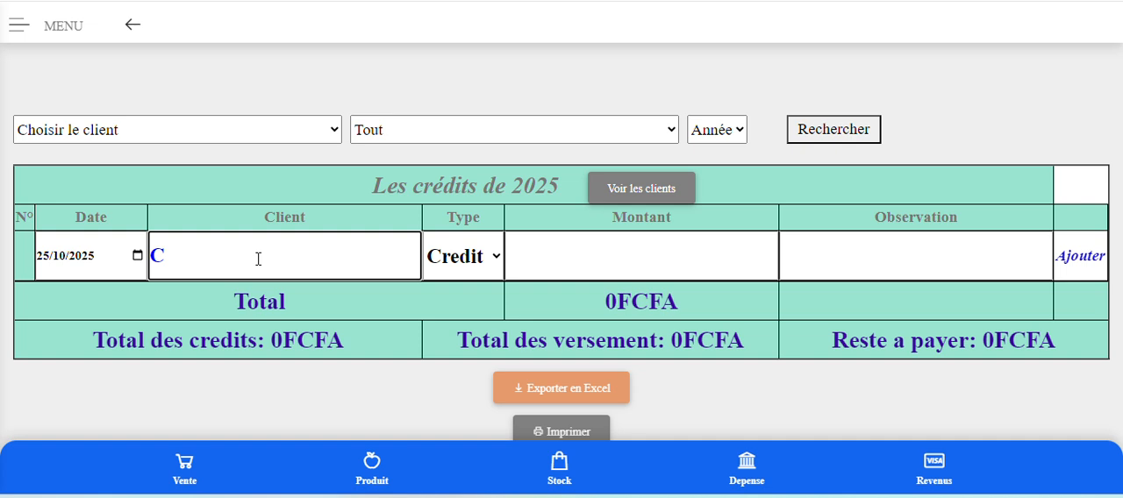
type("lient x")
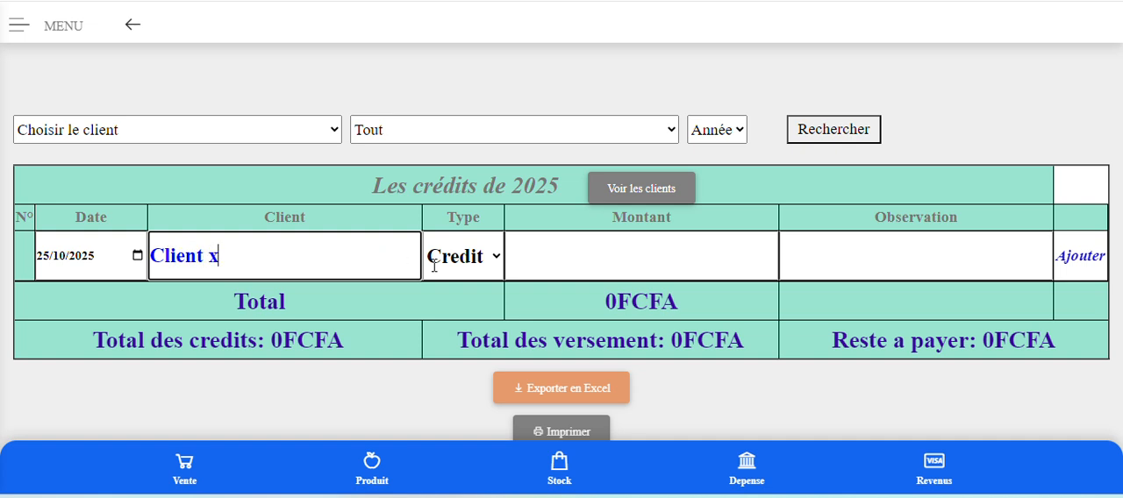
Keep the type as Credit, enter the amount 28000 with the observation "produit 2", and add the credit entry.
left_click(482, 257)
left_click(482, 256)
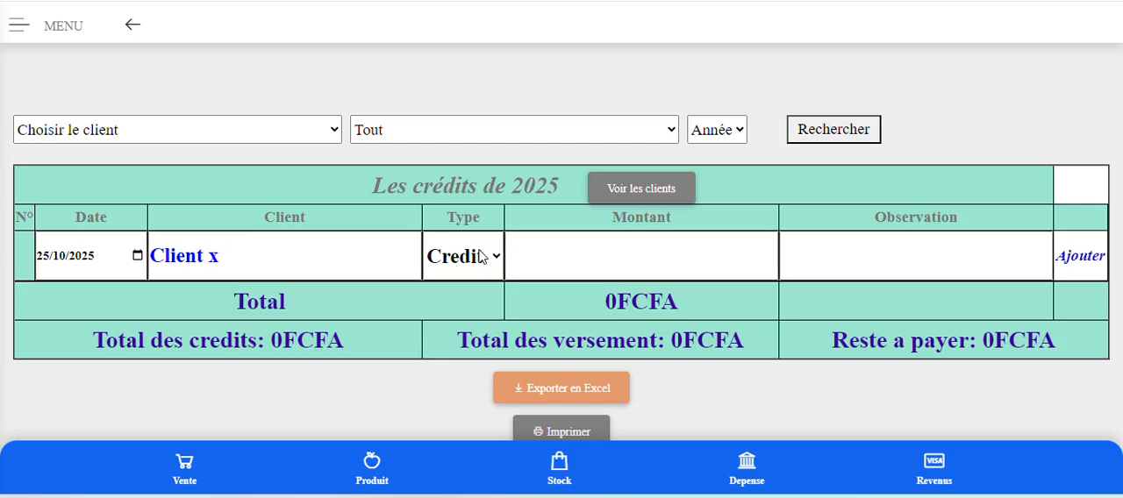
left_click(554, 257)
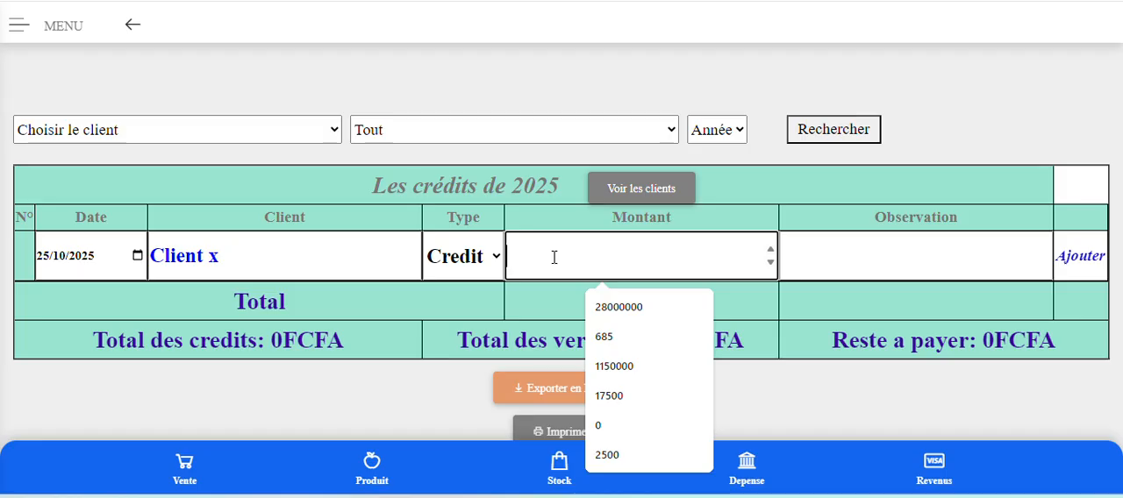
type("28")
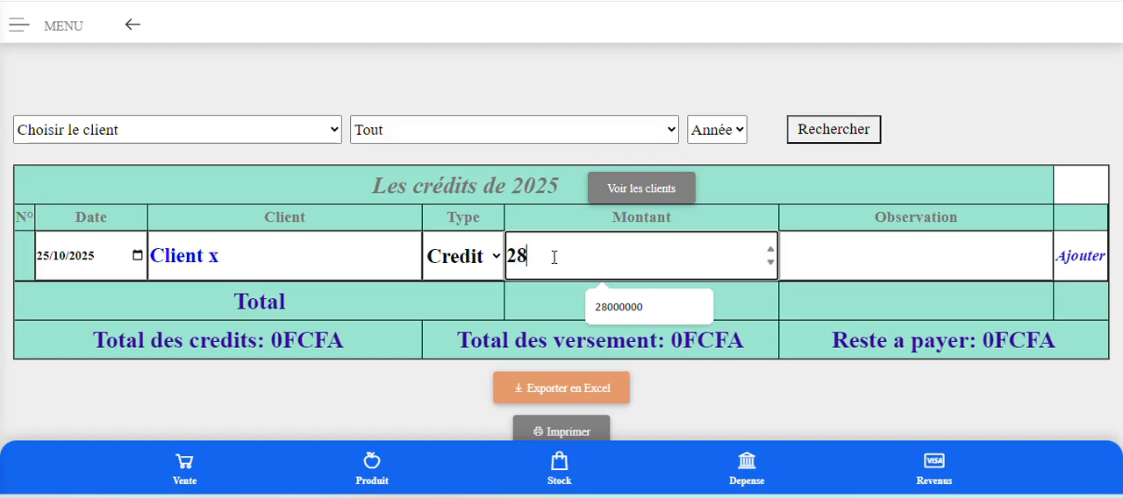
type("000")
left_click(840, 248)
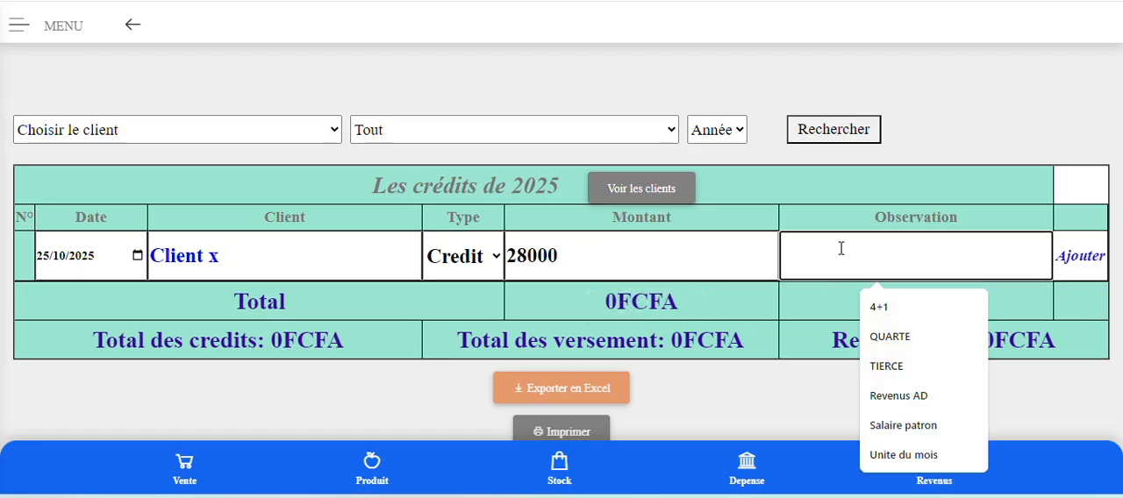
type("pr")
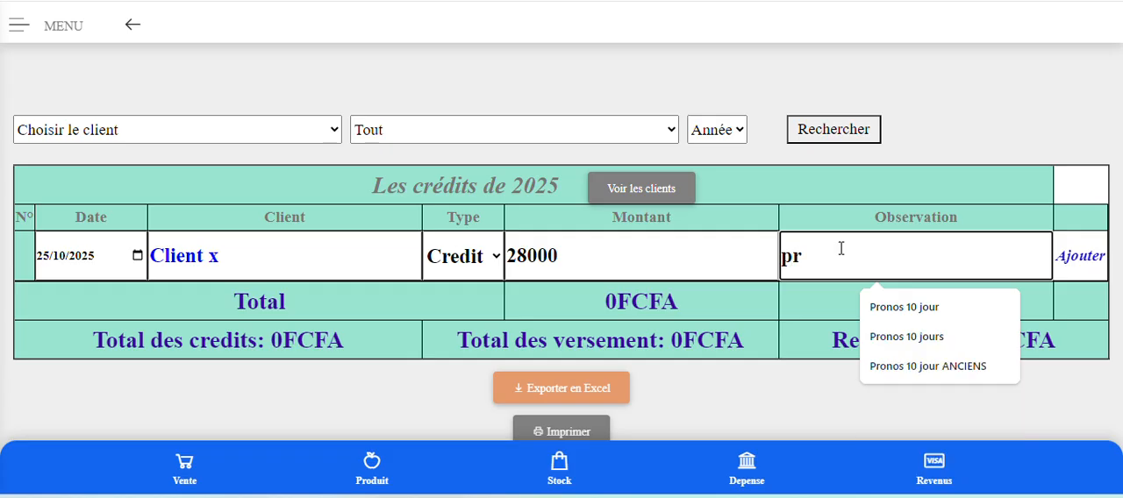
type("oduit")
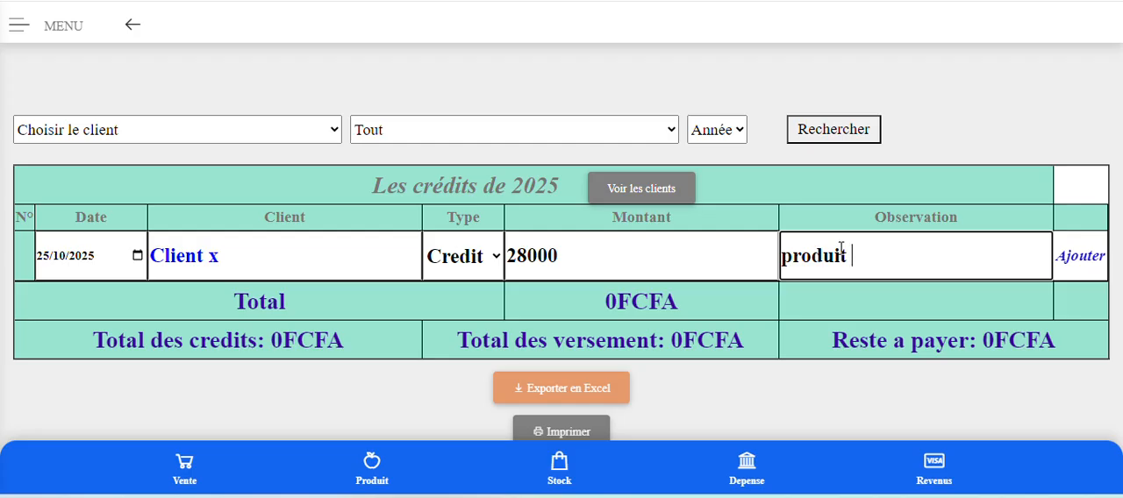
type("2")
left_click(1084, 257)
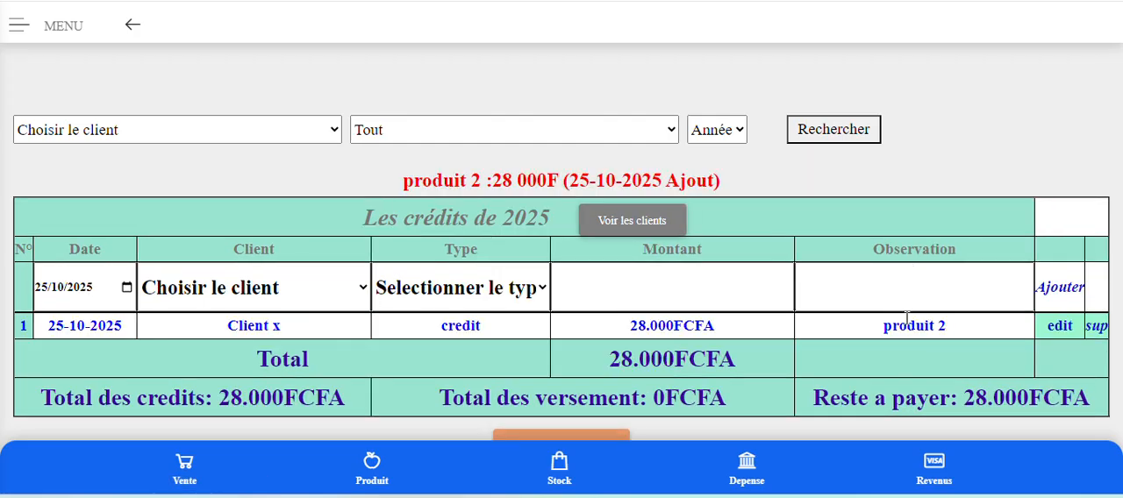
Record a payment (Versement) of 20000 for Client x without an observation and add it to the credits list.
left_click(258, 296)
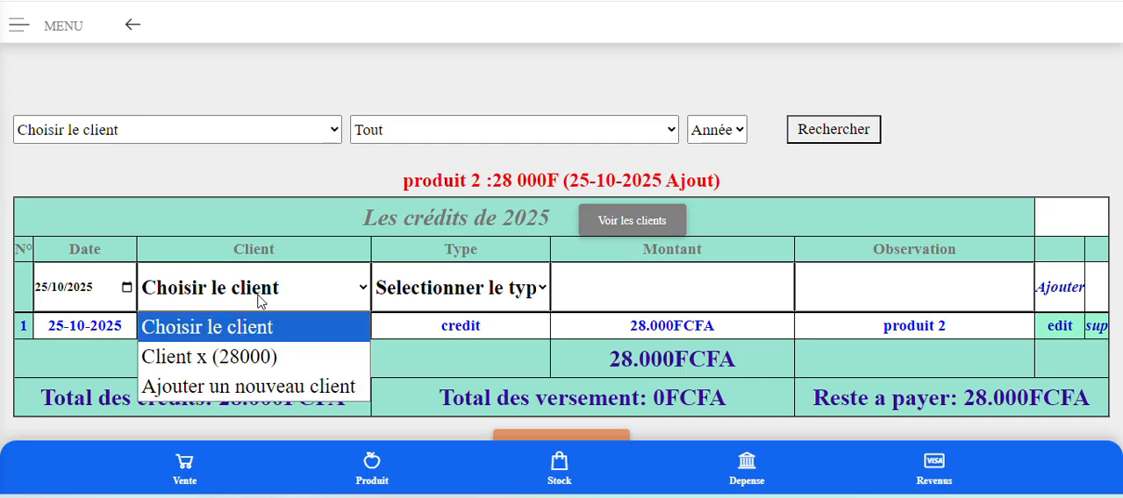
left_click(253, 367)
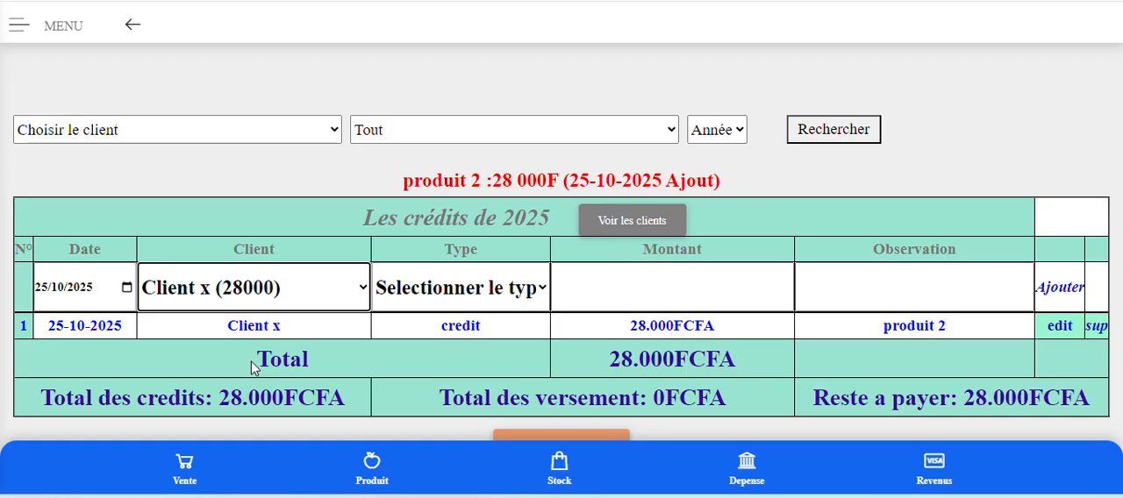
left_click(455, 296)
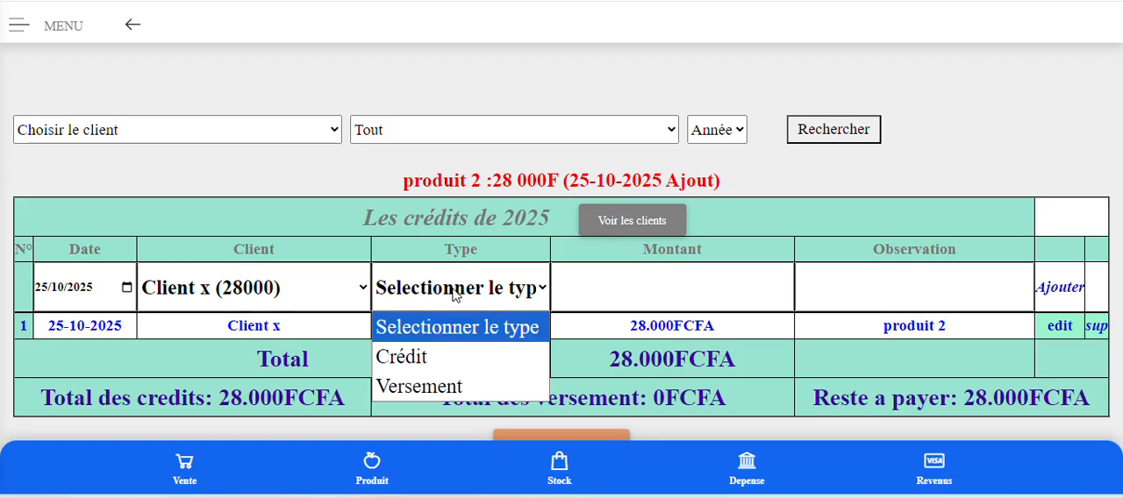
left_click(435, 386)
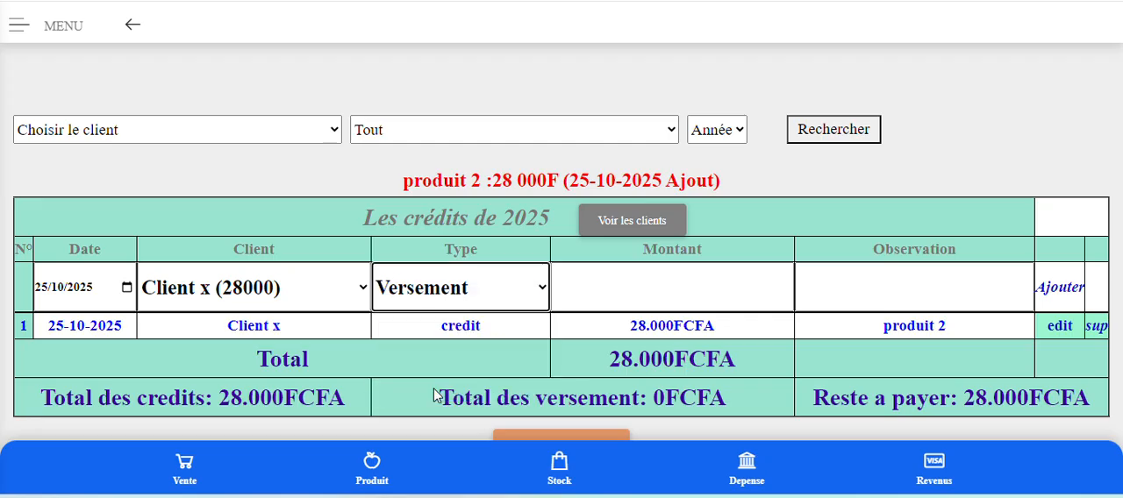
left_click_drag(562, 296, 572, 297)
type("0000")
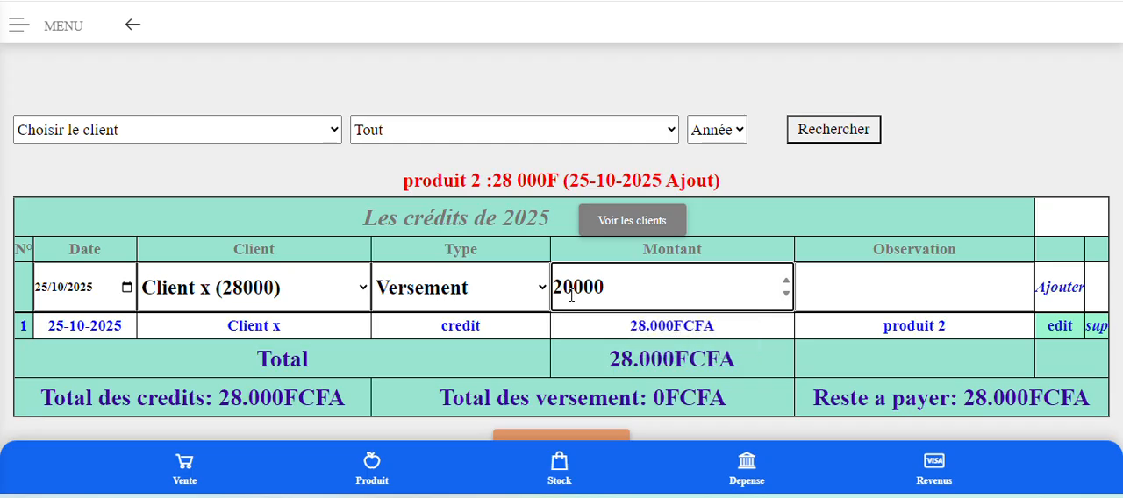
left_click(825, 277)
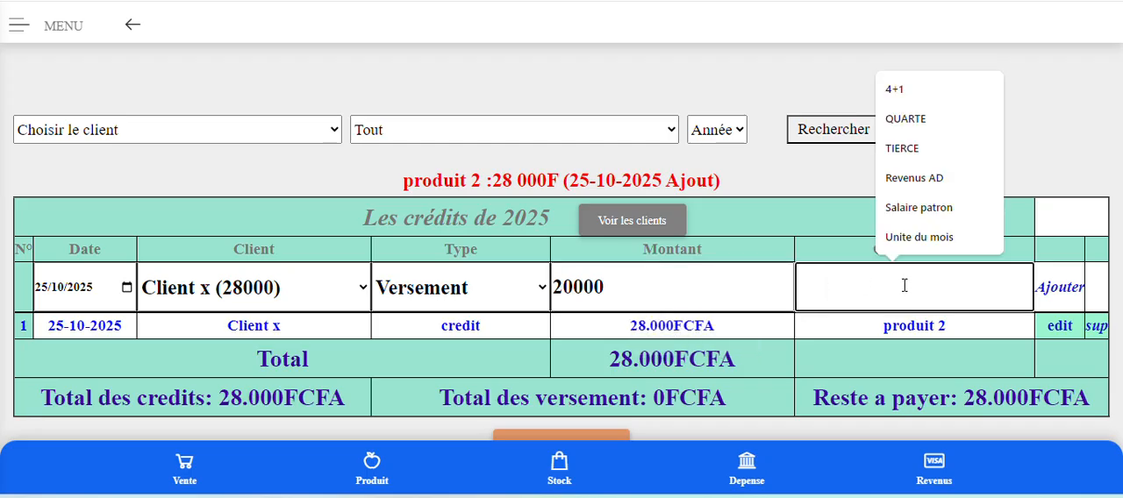
left_click(1064, 294)
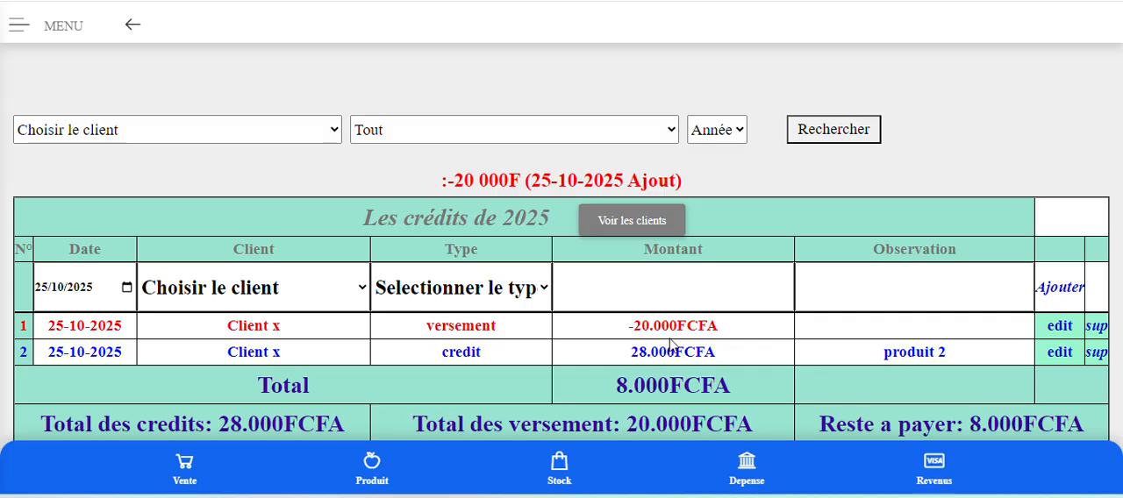
Check the remaining total and add a second payment (Versement) of 8000 for Client x.
scroll(670, 343, "down", 1)
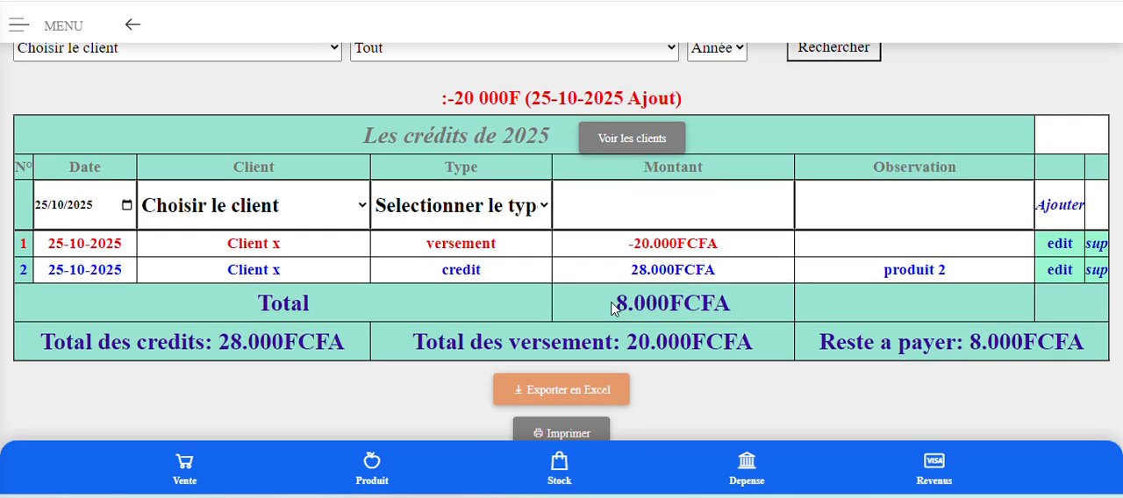
left_click_drag(616, 303, 680, 303)
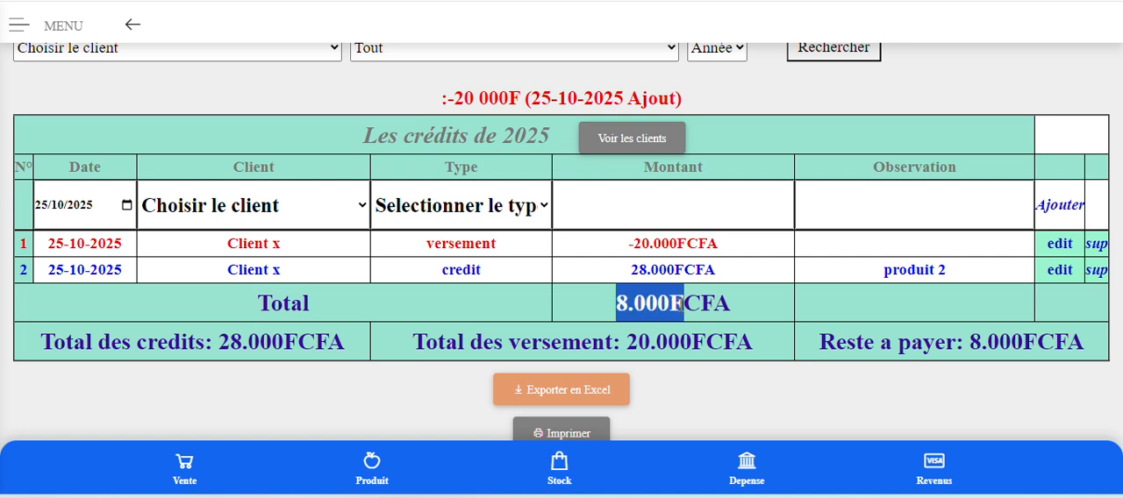
left_click(281, 213)
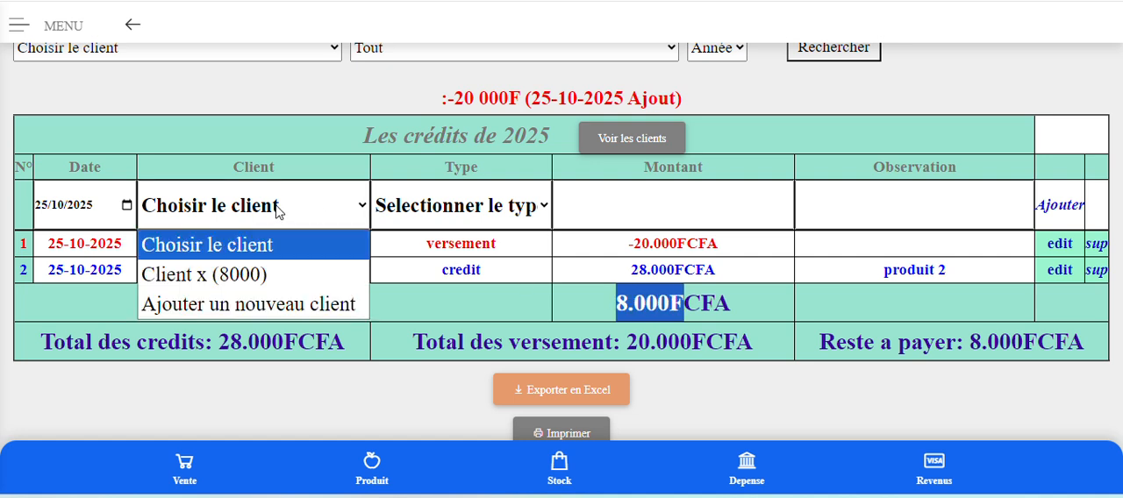
left_click(280, 272)
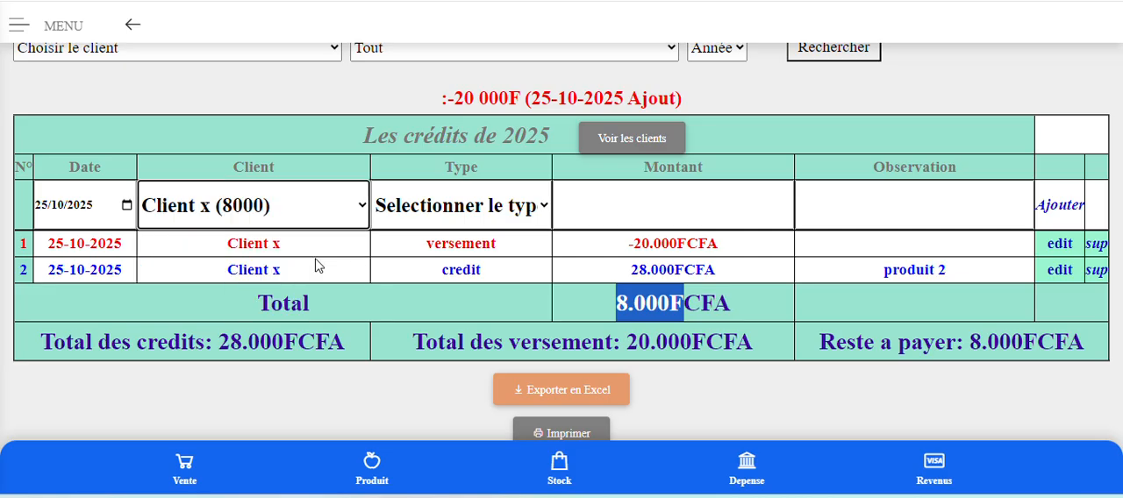
left_click(468, 217)
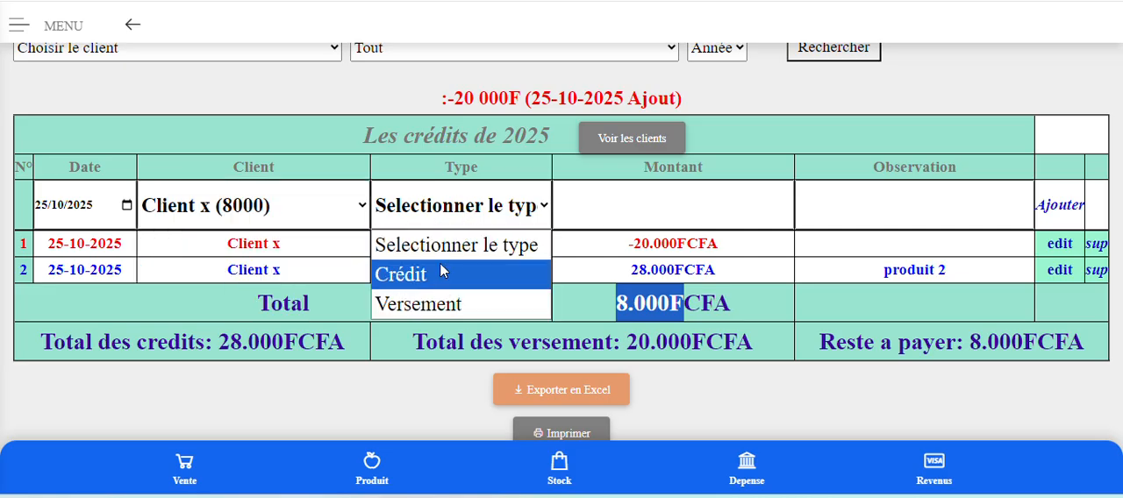
left_click(438, 303)
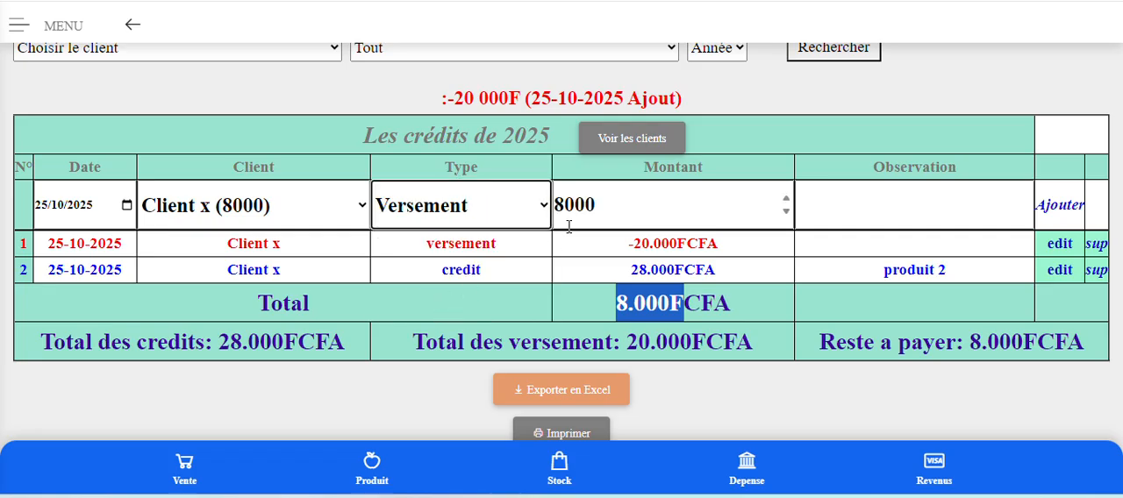
left_click(1063, 211)
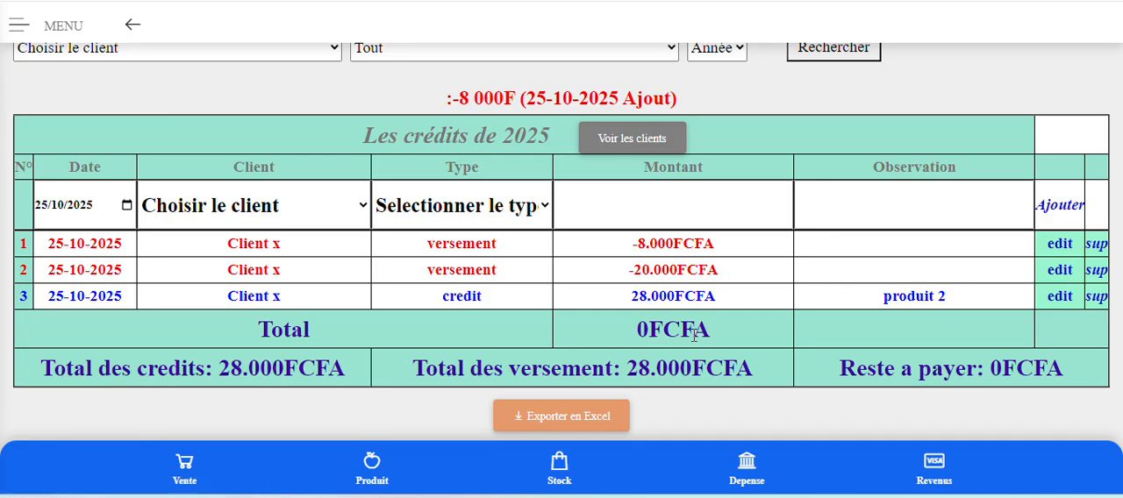
Fill the new entry row with Client x, the type Crédit and an amount of 35000.
left_click(252, 217)
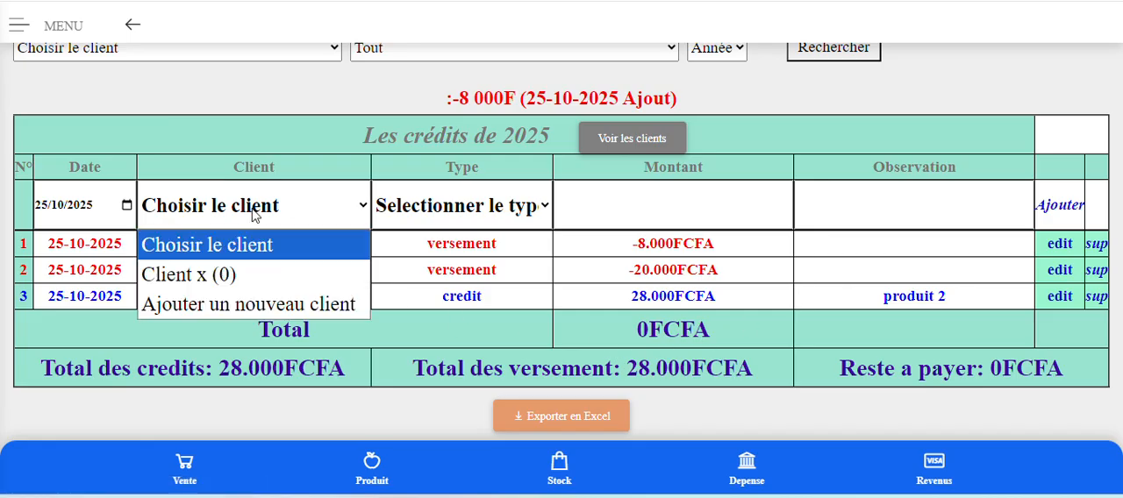
left_click(256, 287)
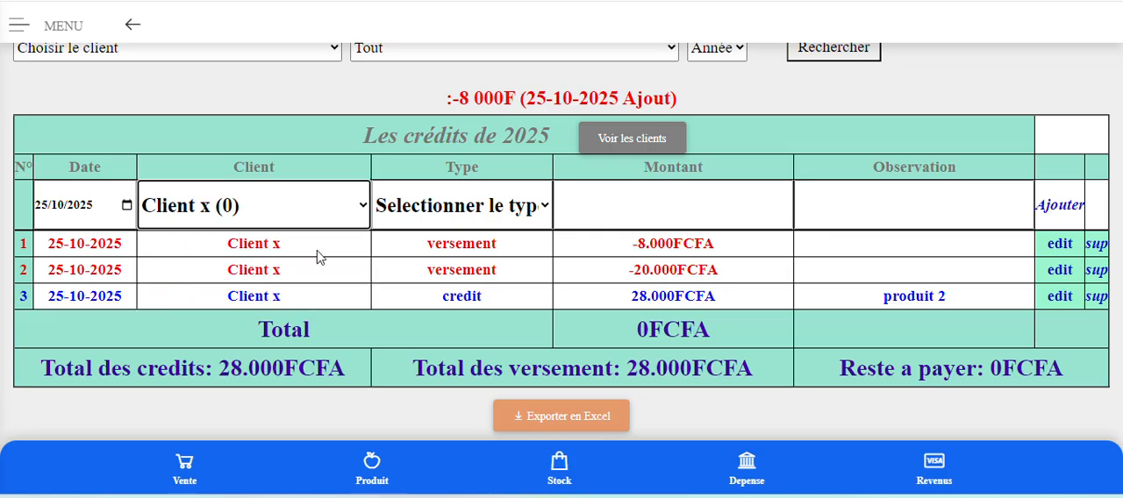
left_click(474, 207)
left_click(421, 274)
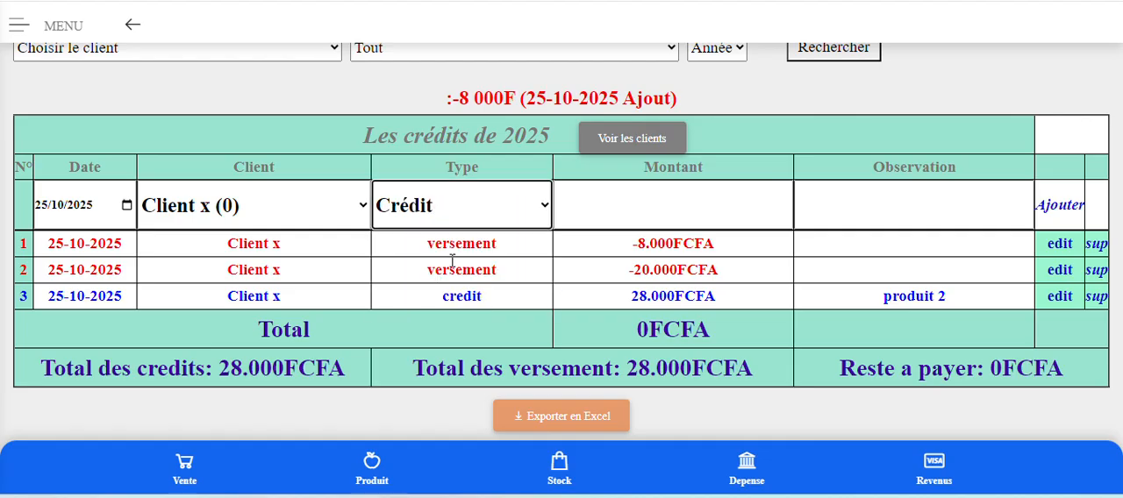
left_click(613, 207)
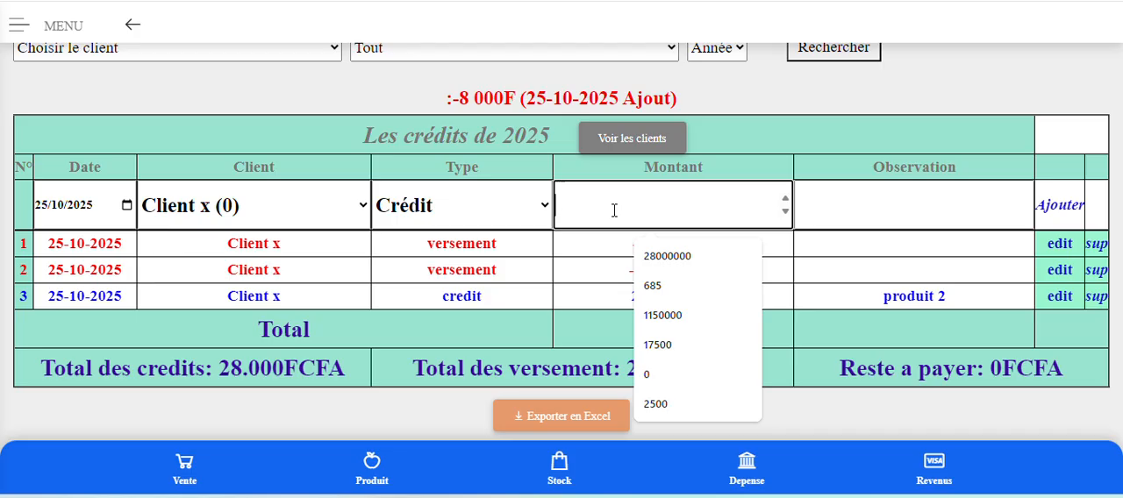
type("35000")
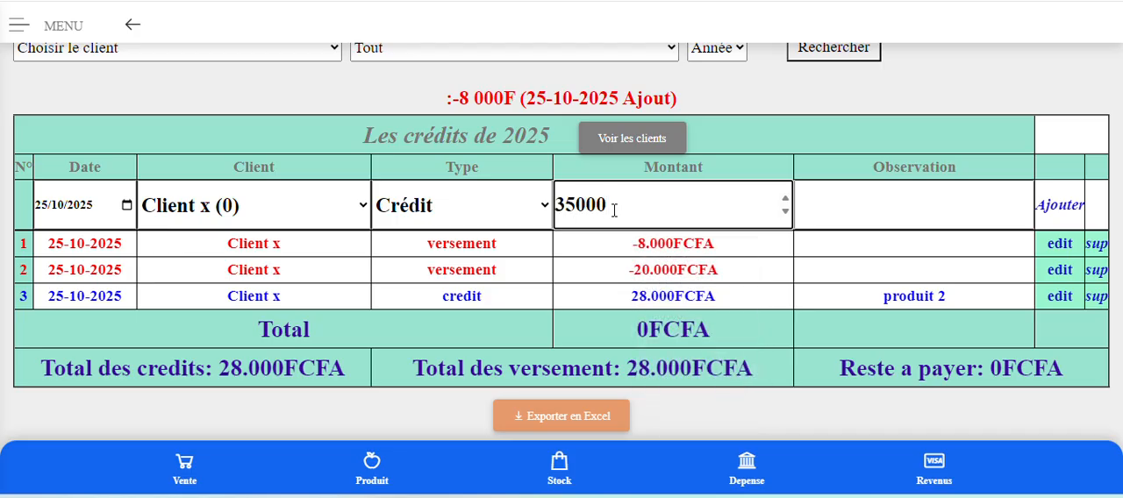
Enter the observation "Probleme personnelle" for Client x's 35000 credit and add the entry to the credits list.
left_click(834, 214)
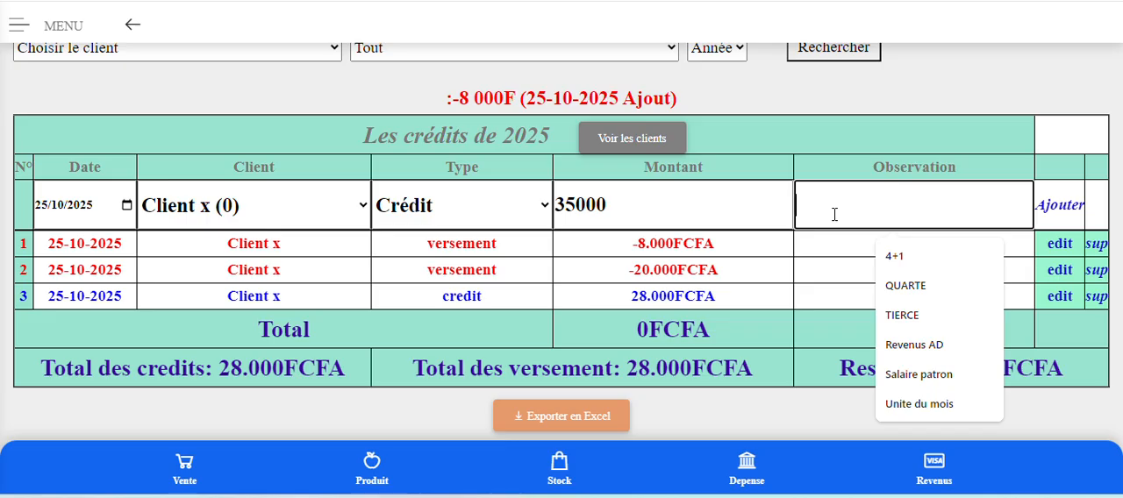
type("P")
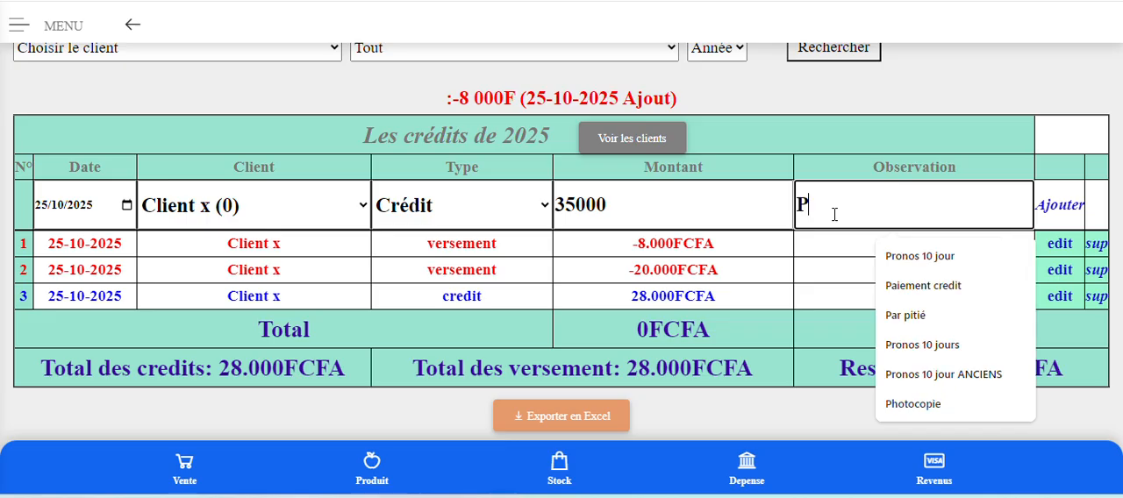
type("rob")
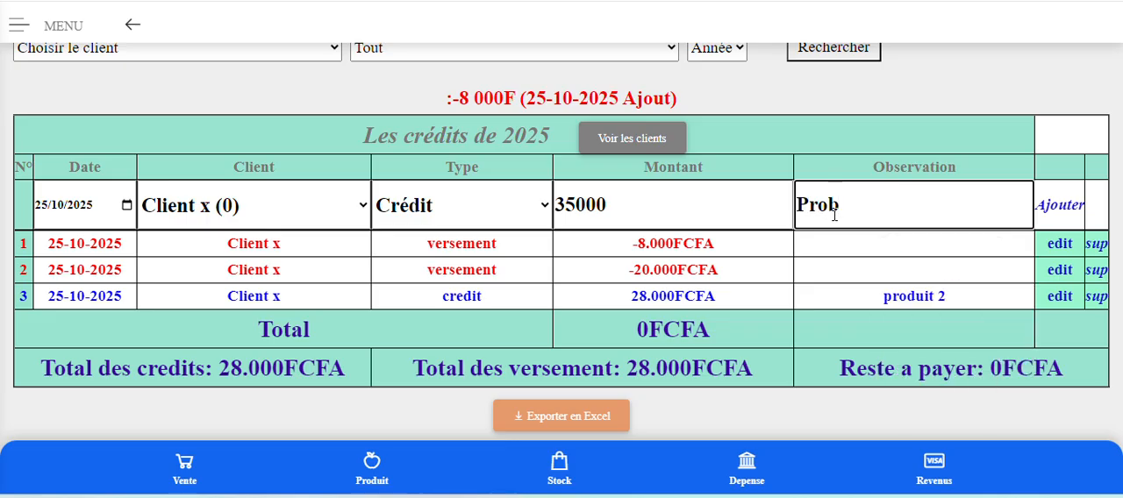
type("leme p")
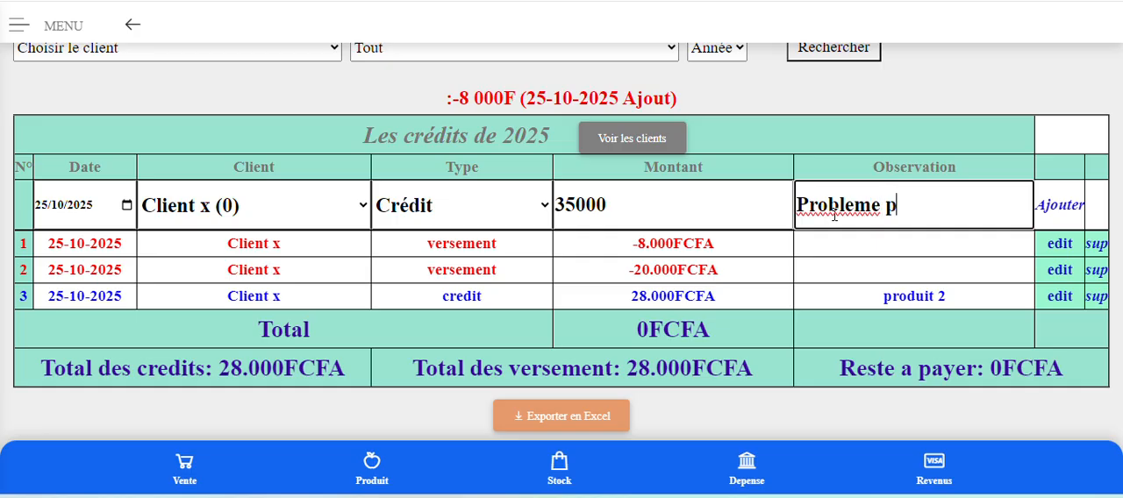
type("erson")
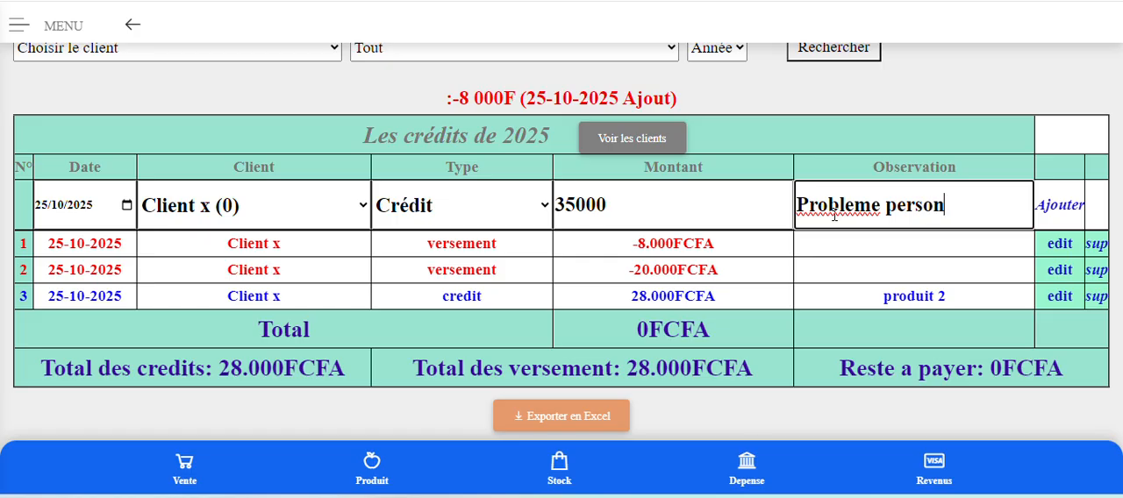
type("nelle")
left_click(1058, 216)
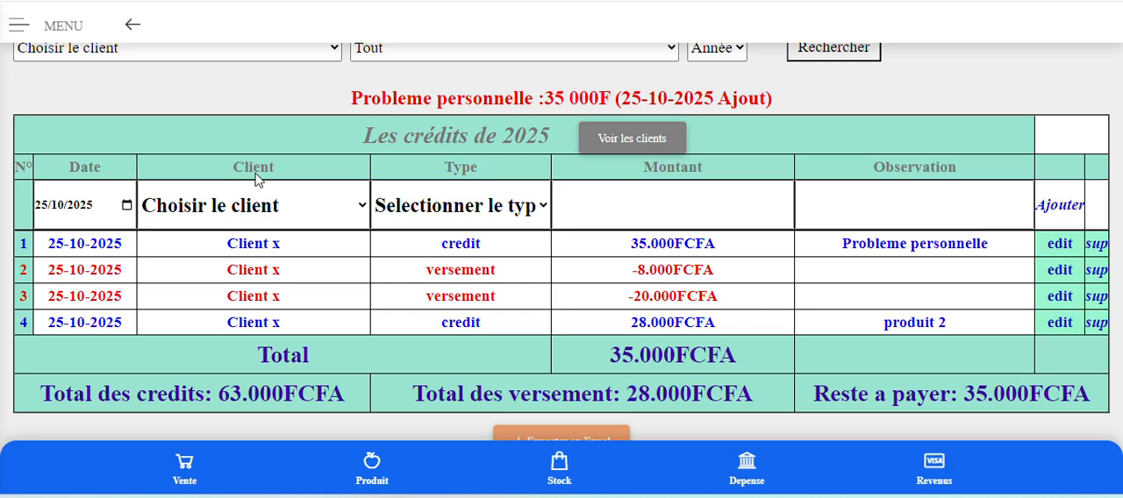
Choose to add a new client in the entry row and name it "Client Z".
left_click(209, 207)
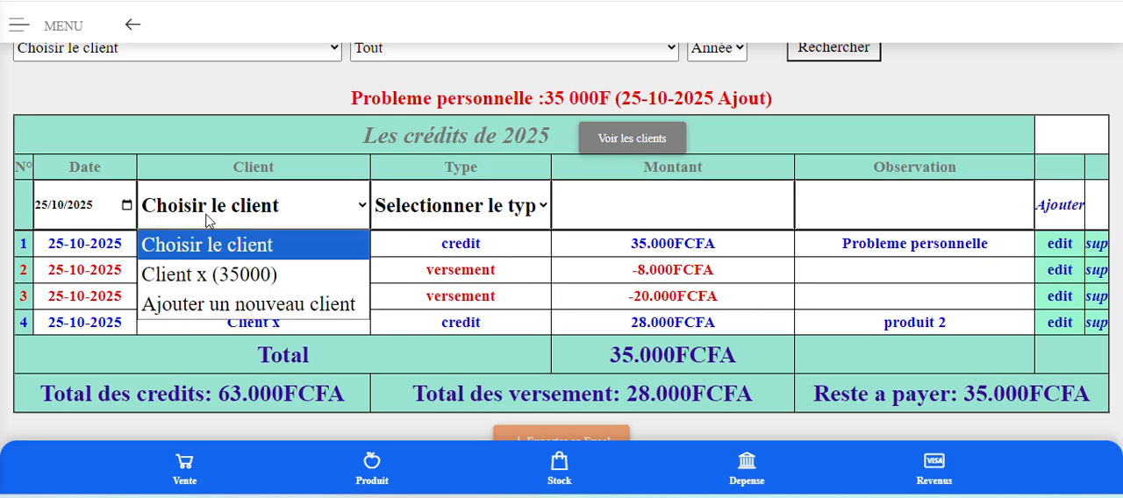
left_click(257, 307)
left_click(273, 205)
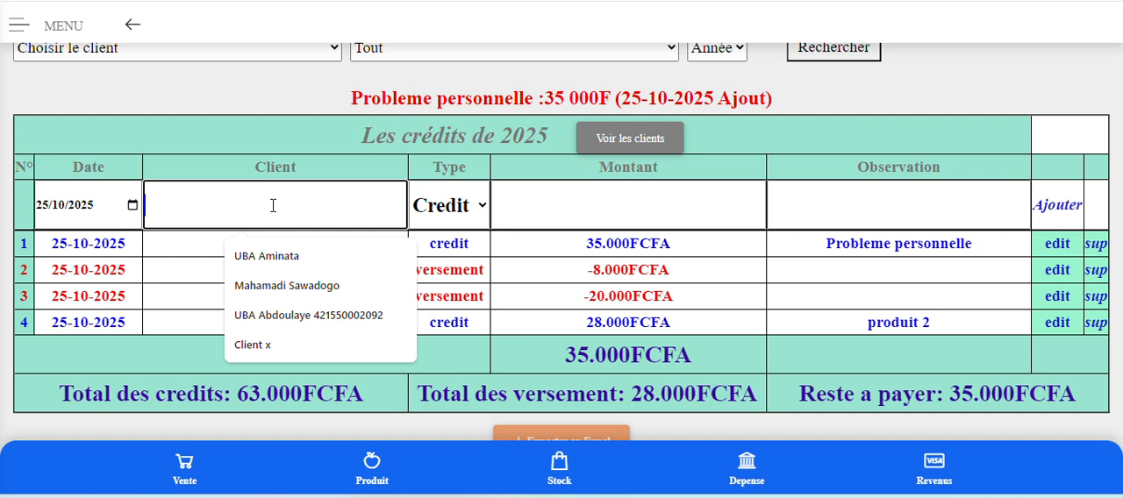
type("Clien")
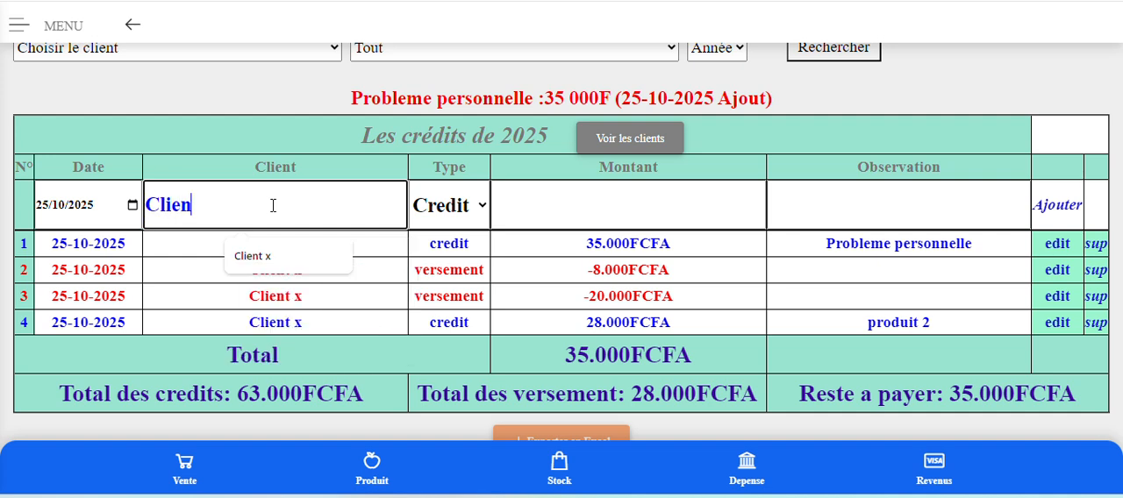
type("t Z")
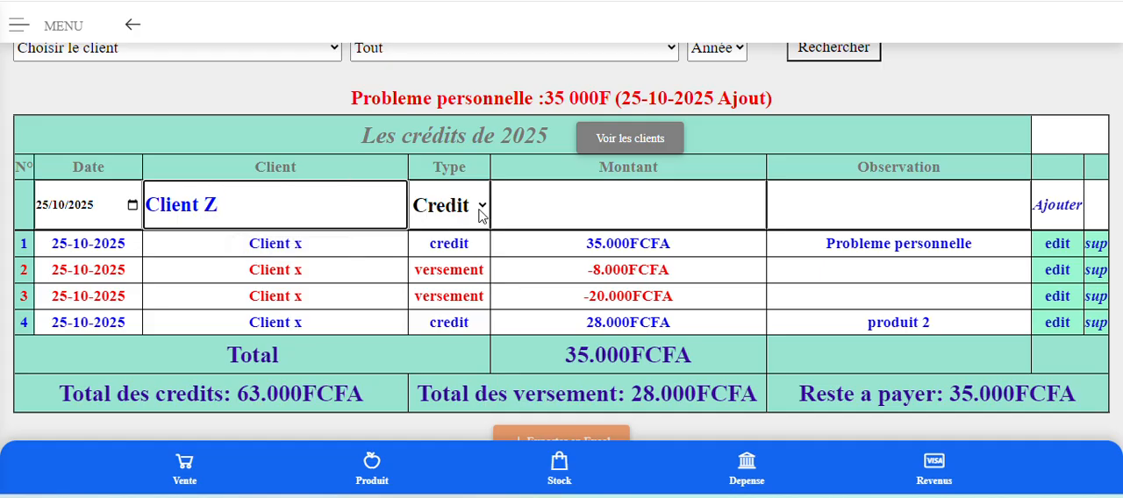
Keep the type as Credit, enter the amount 25000 with the observation "x", and add Client Z's credit.
left_click(564, 210)
type("25000")
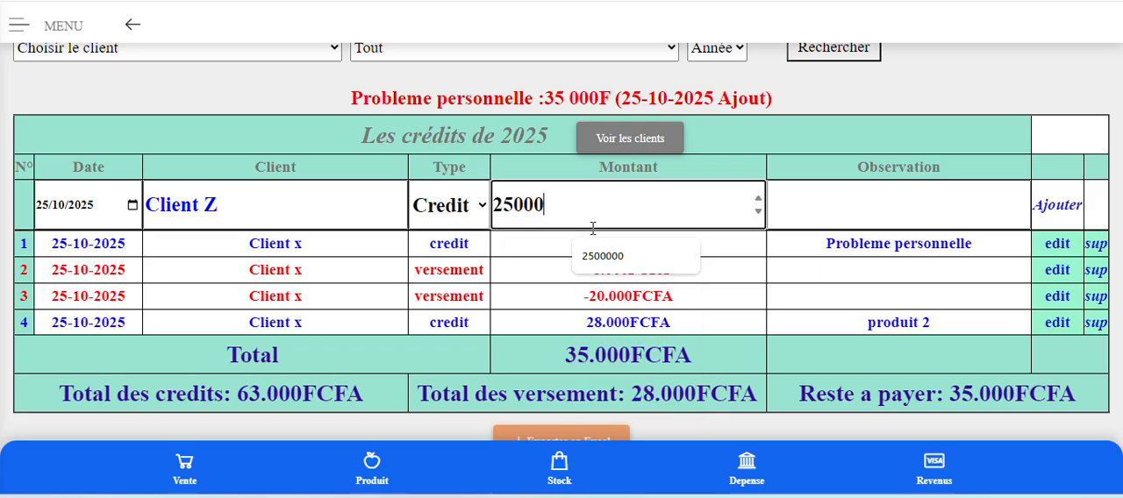
left_click(873, 210)
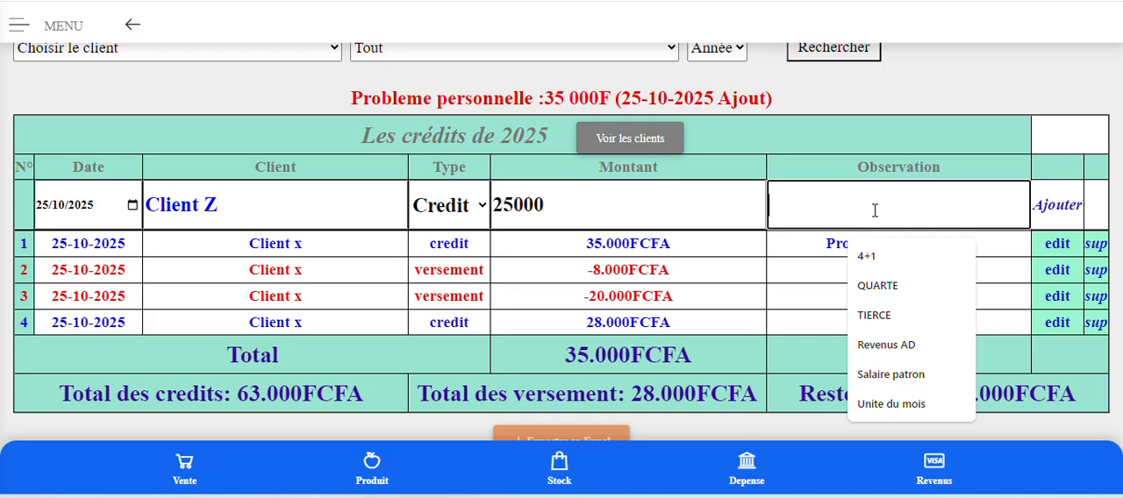
type("x")
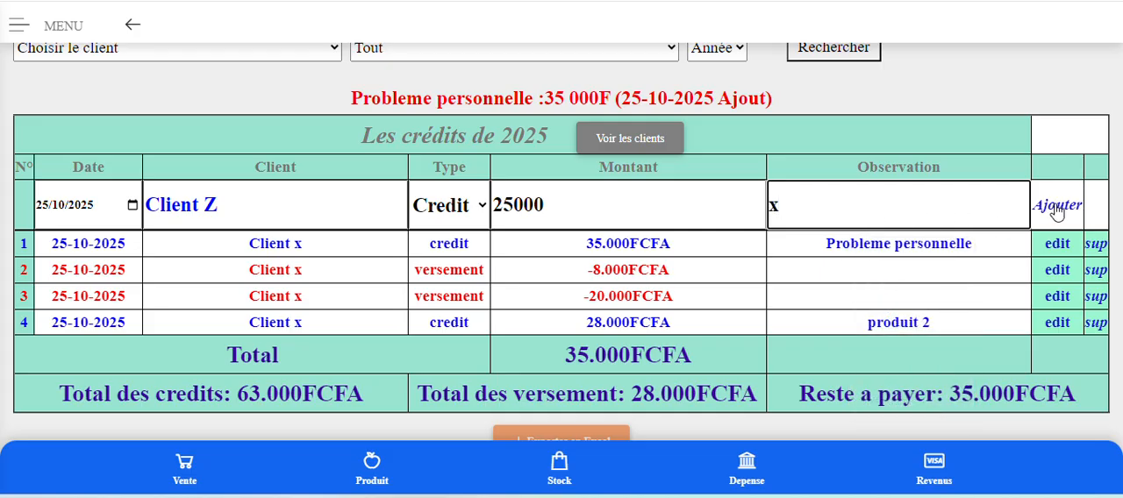
left_click(1057, 207)
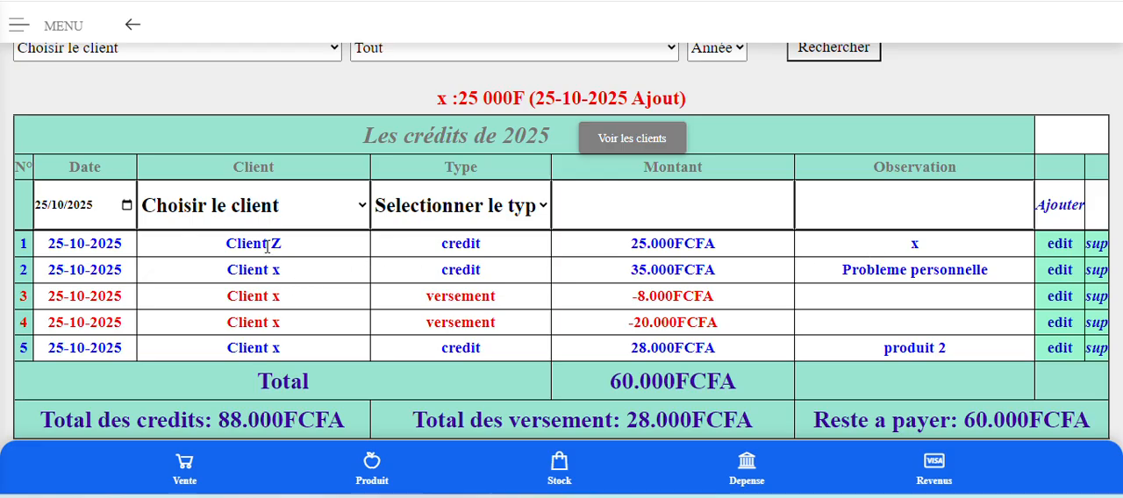
Check the clients offered in the entry row, and display the per-client summary of credits and payments.
left_click(273, 219)
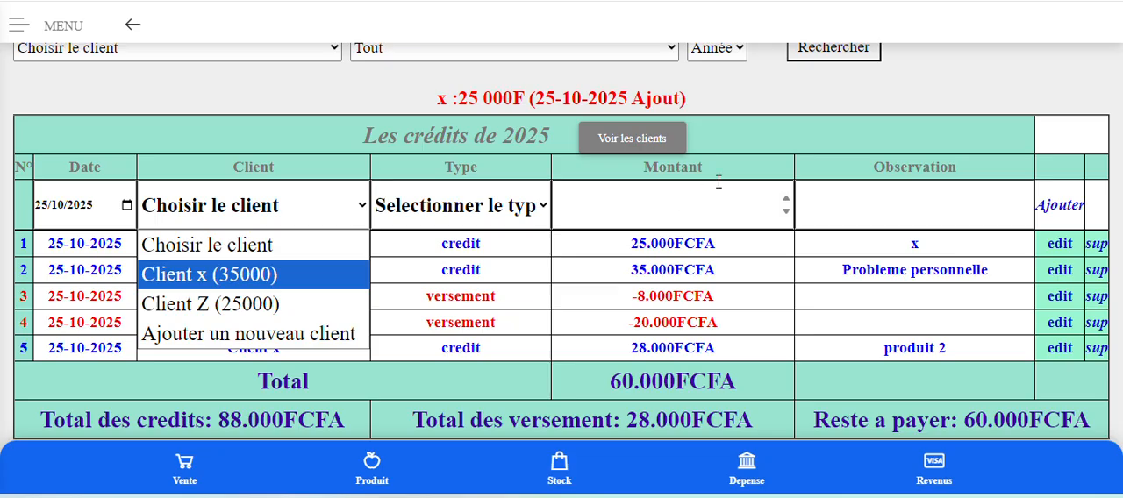
left_click(784, 123)
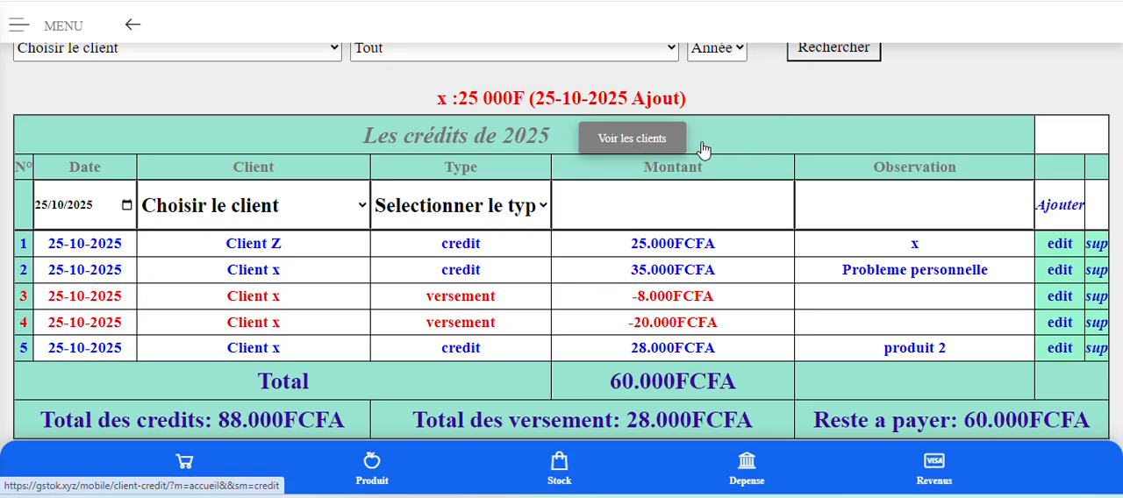
left_click(626, 145)
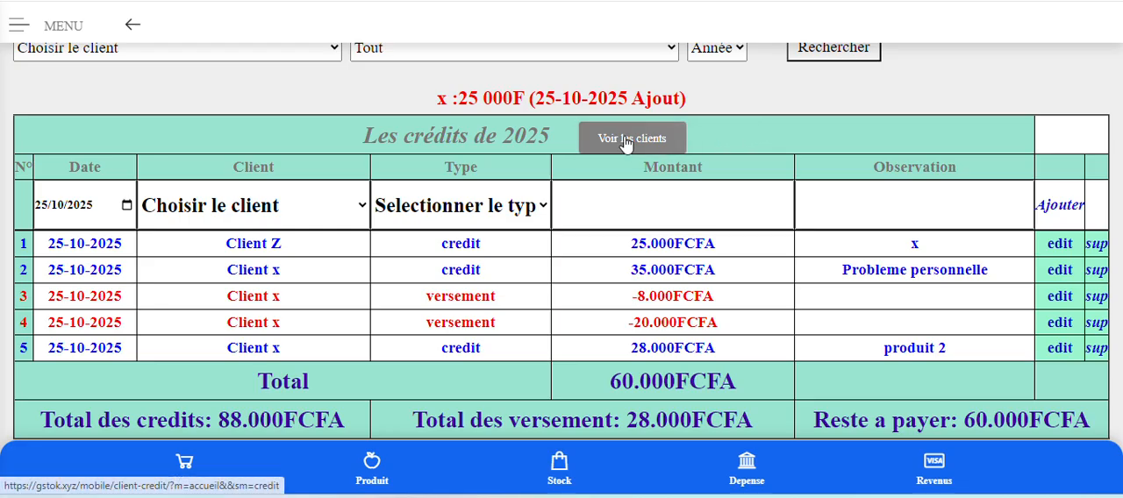
scroll(739, 243, "down", 3)
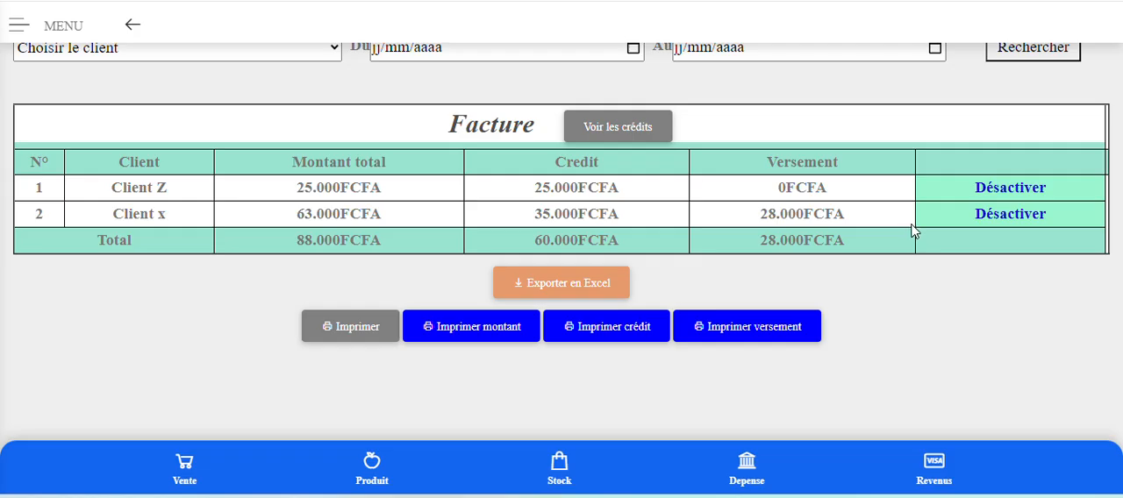
Deactivate both Client Z and Client x in the client summary, confirming each deactivation.
left_click(1034, 196)
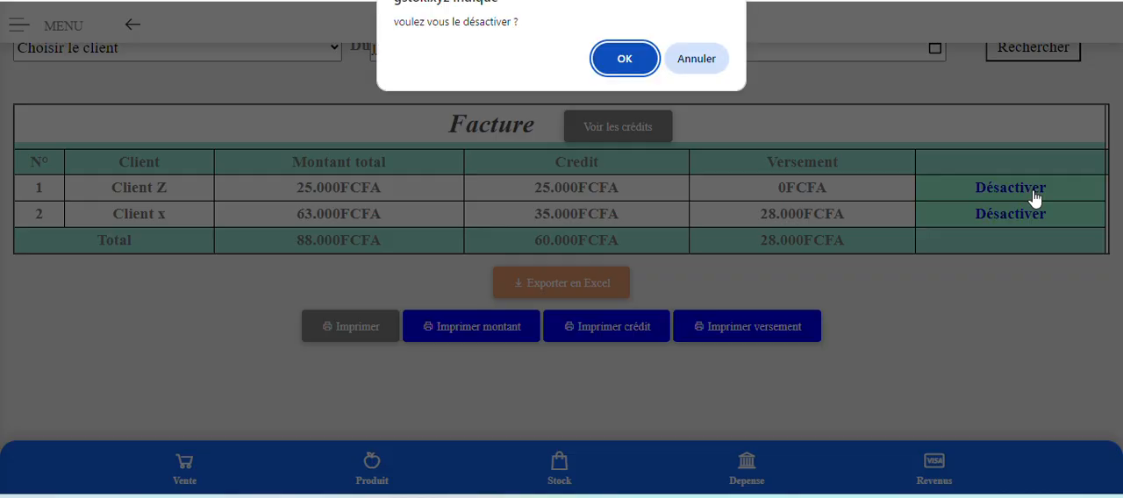
left_click(633, 65)
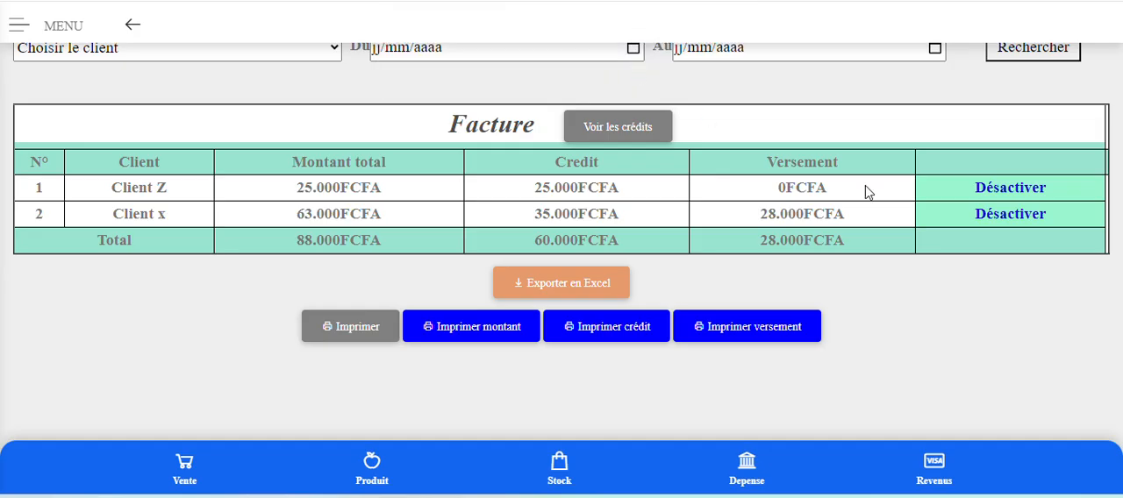
left_click(1028, 216)
left_click(612, 68)
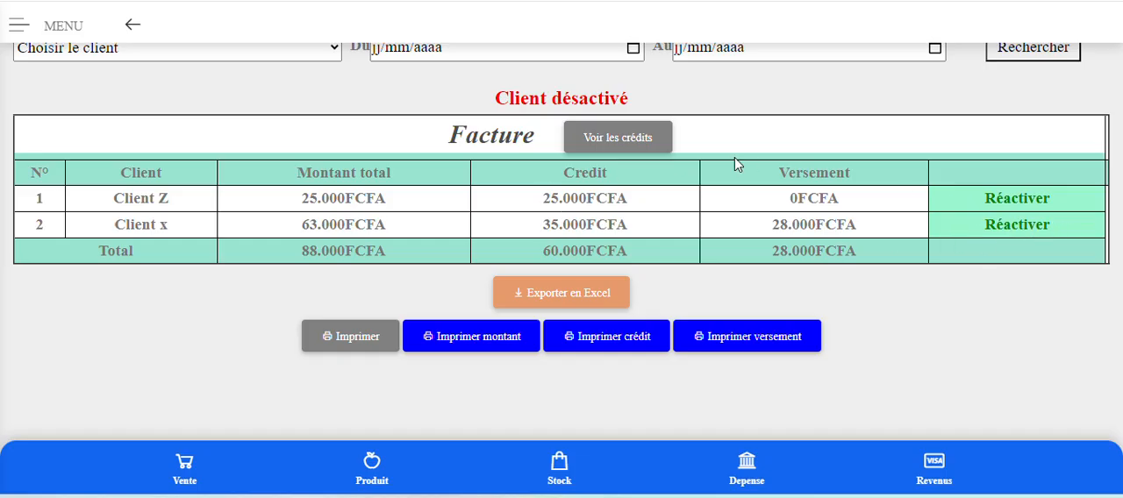
Return to the credits list and check which clients the new entry row offers.
left_click(615, 138)
scroll(401, 276, "down", 2)
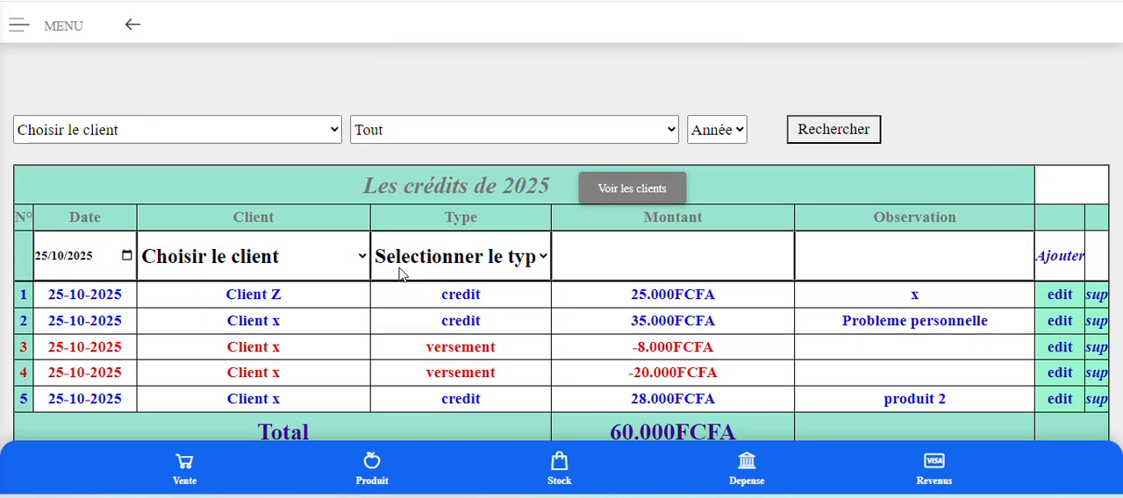
left_click(295, 257)
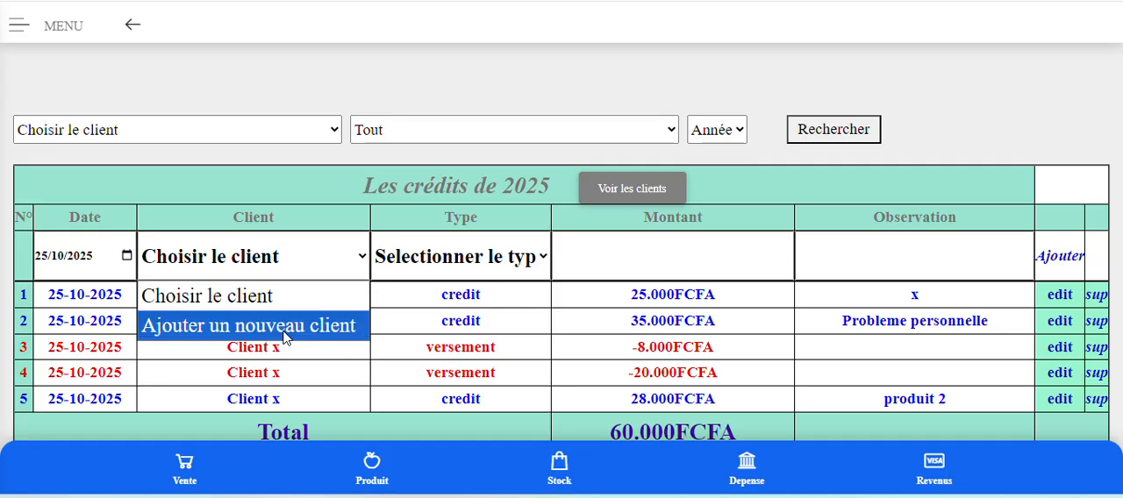
left_click(641, 187)
Go back to the client summary and reactivate Client Z, confirming the request.
left_click(640, 187)
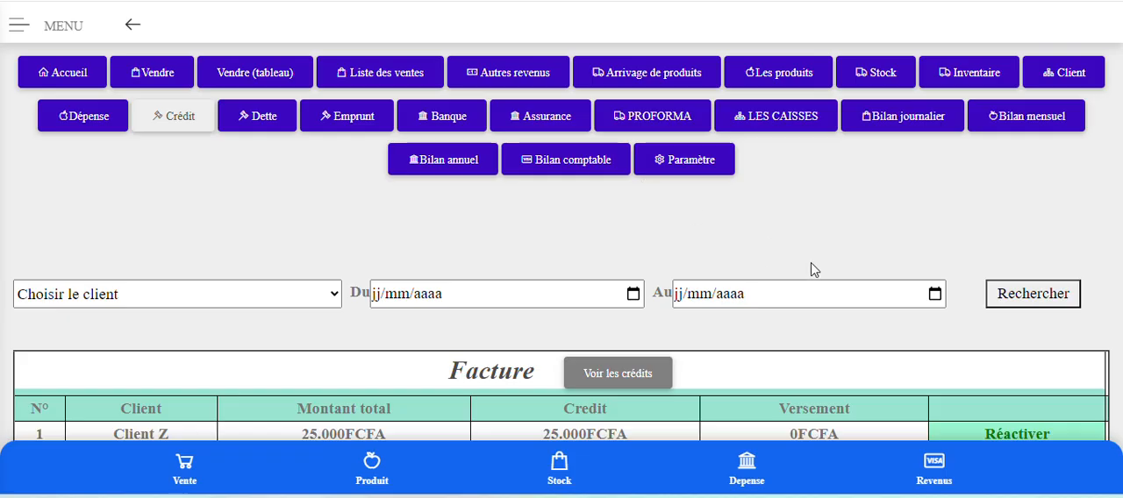
scroll(950, 229, "down", 3)
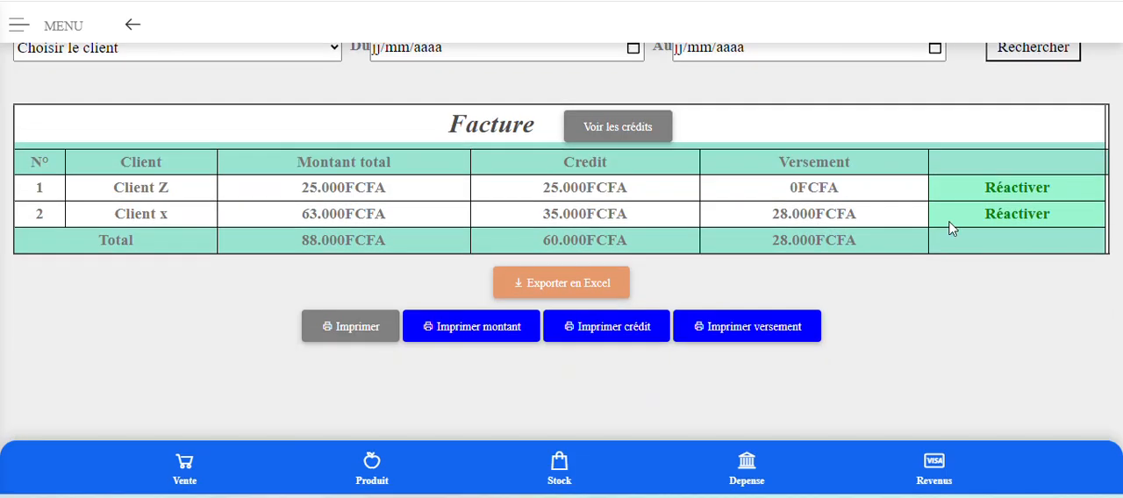
left_click(1022, 192)
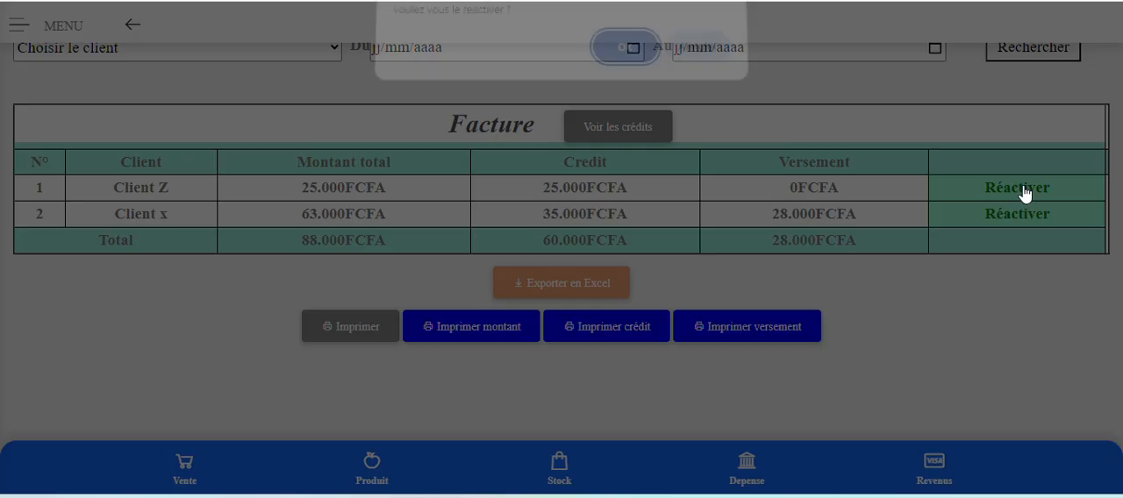
left_click(612, 66)
Reopen the credits list, check the clients offered in the entry row, and review the entries and totals.
scroll(693, 189, "up", 2)
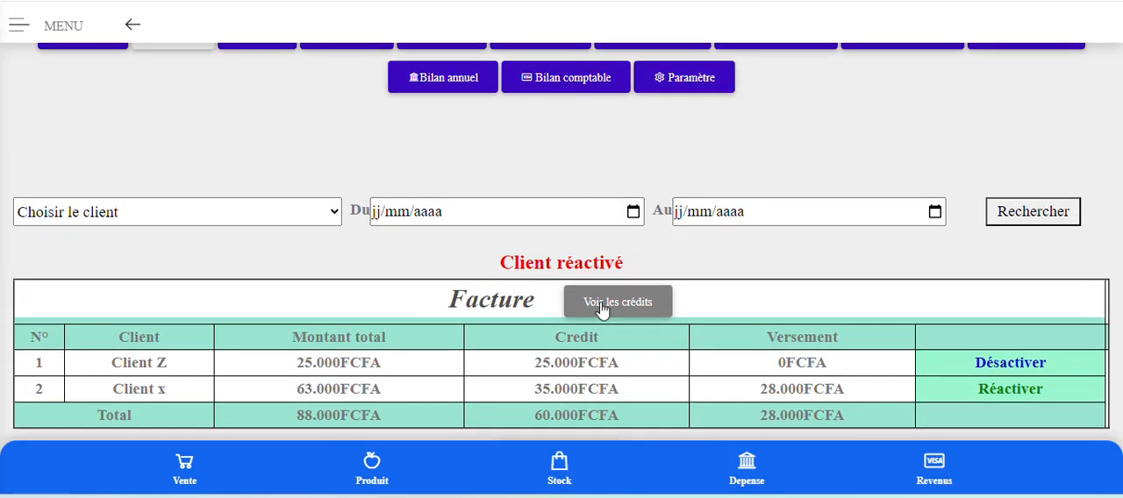
left_click(625, 311)
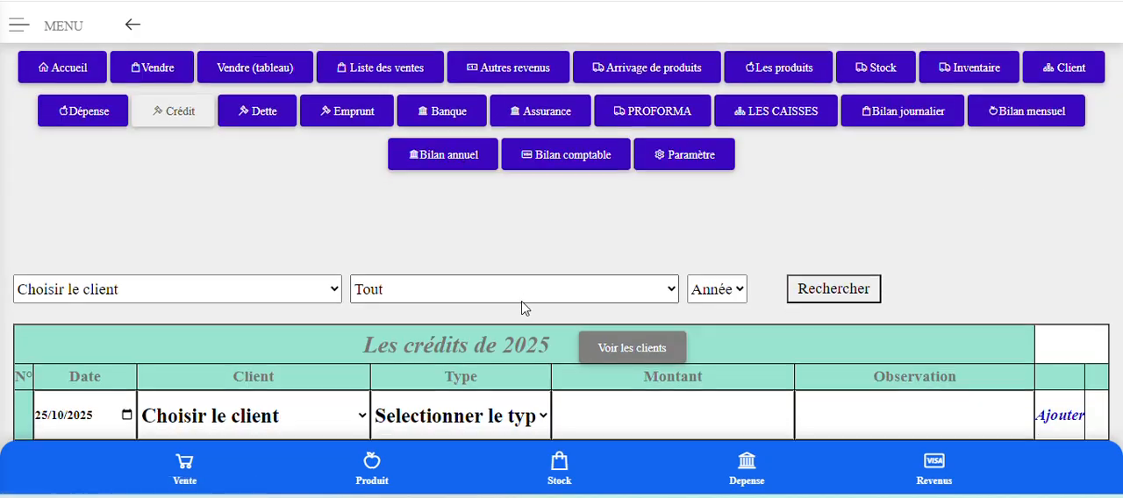
scroll(521, 308, "down", 2)
left_click(263, 265)
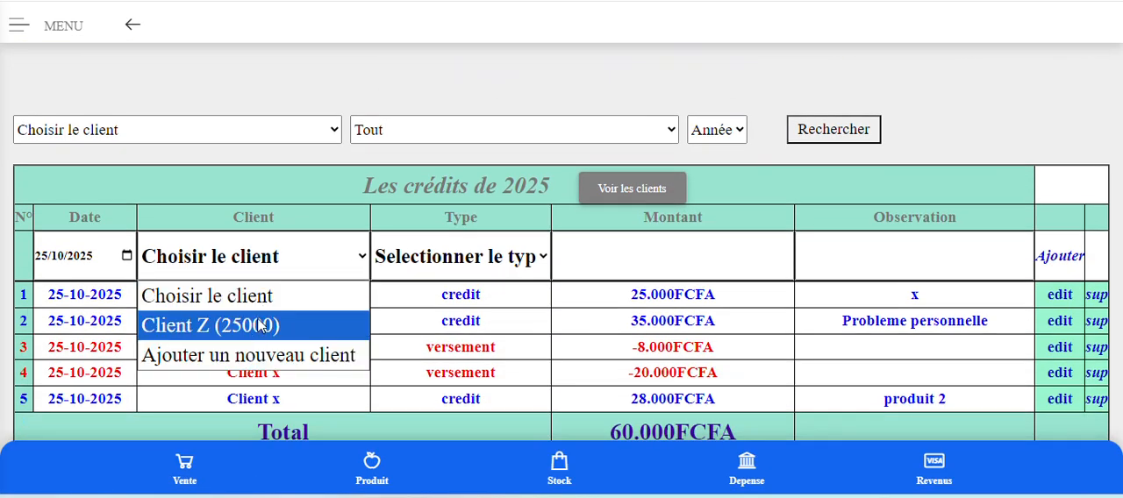
left_click(788, 204)
scroll(790, 204, "down", 3)
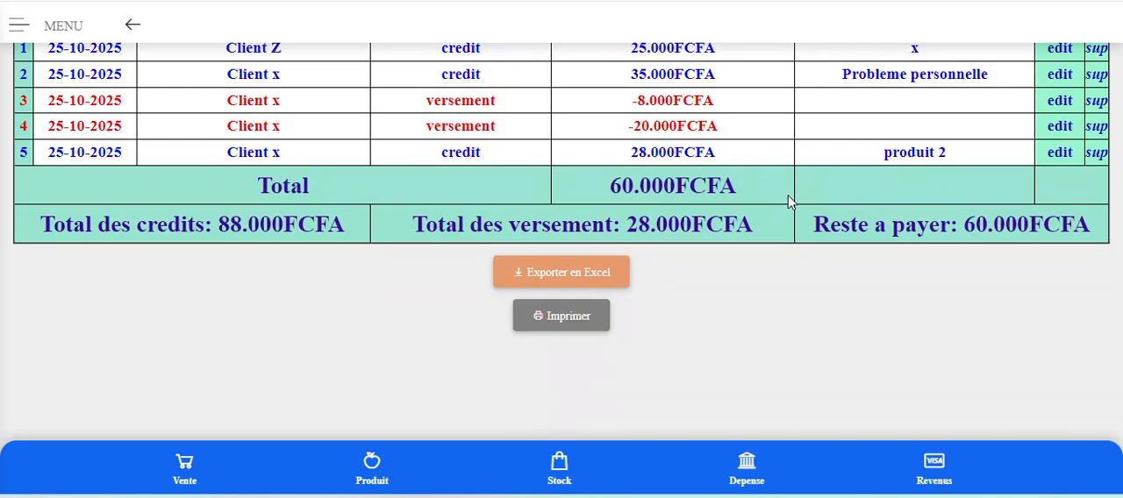
scroll(780, 328, "up", 5)
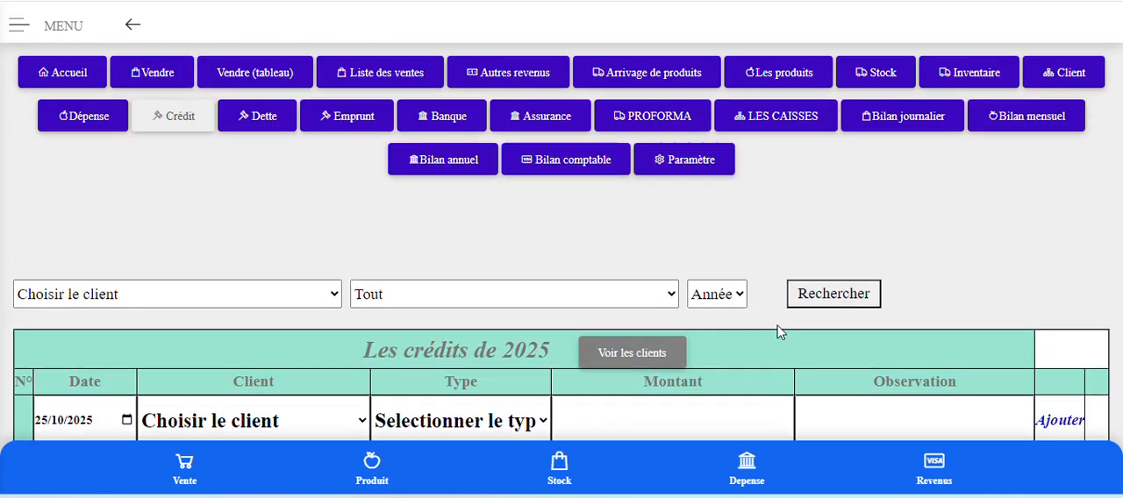
Look through the Dette and Emprunt pages and open the Banque transactions page.
left_click(260, 125)
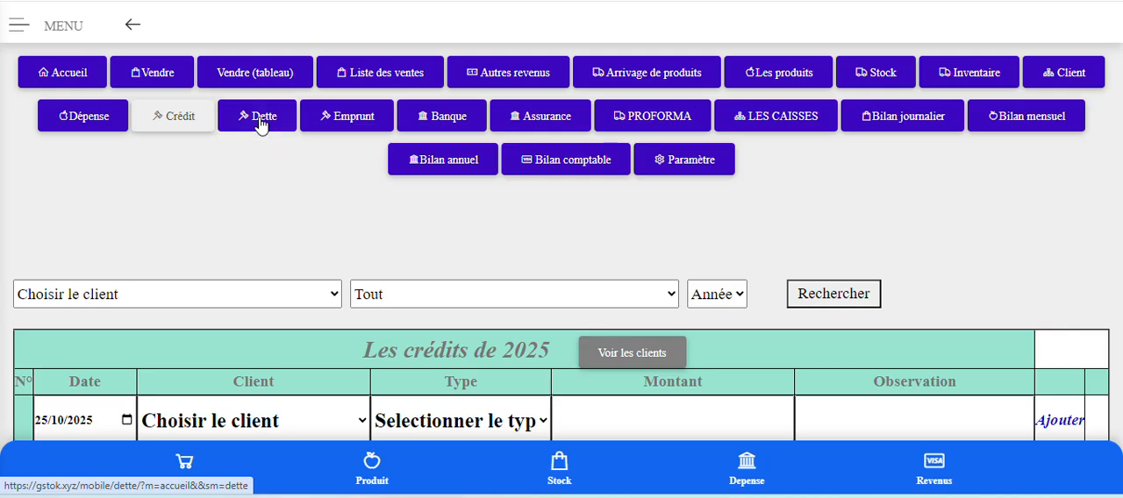
left_click(363, 125)
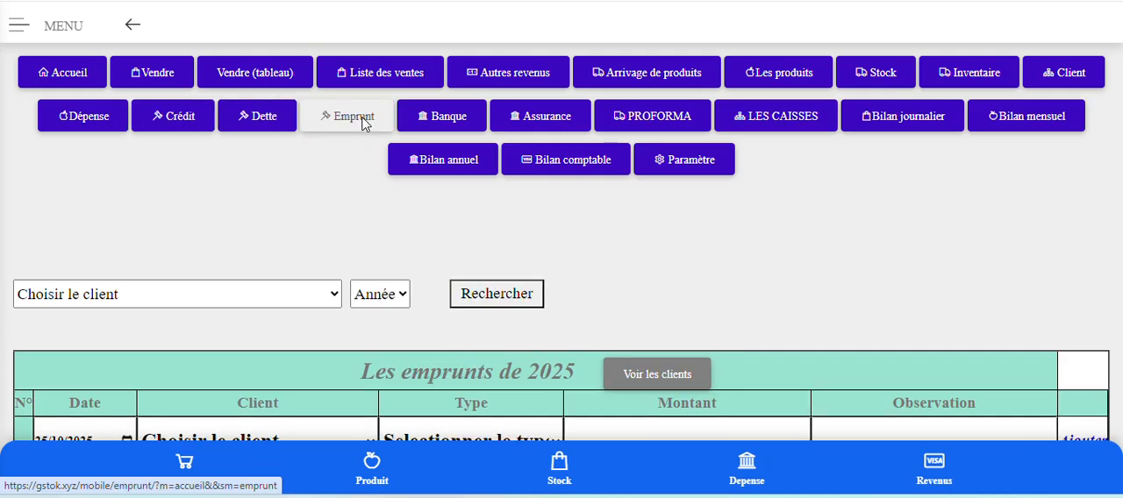
left_click(441, 125)
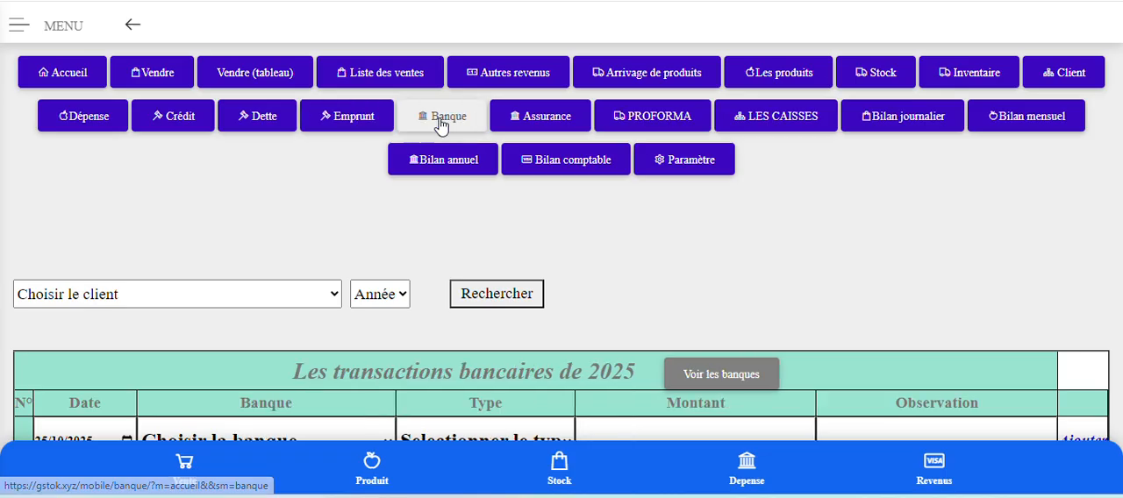
View the Assurance transactions page and return to the Banque transactions table.
left_click(522, 121)
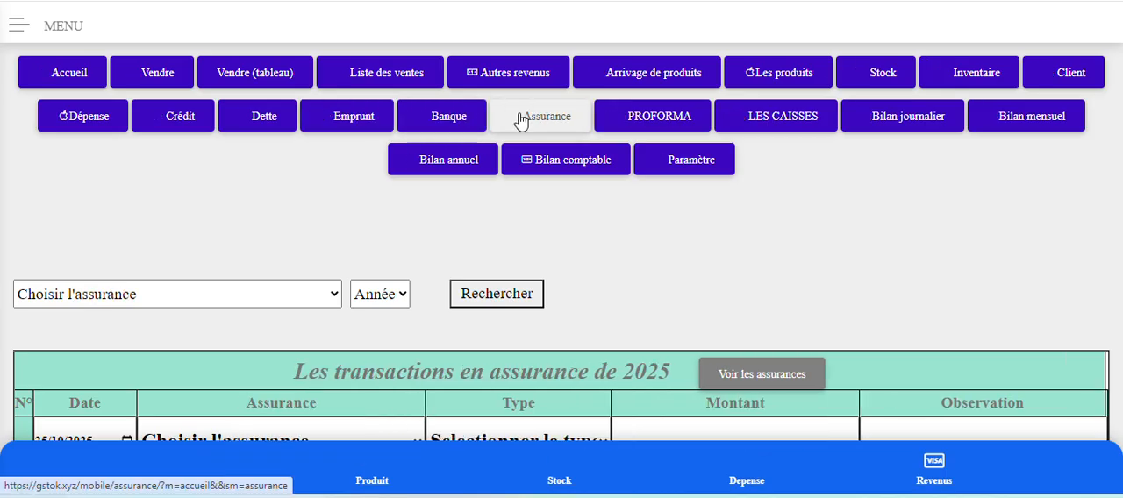
left_click(435, 116)
scroll(369, 244, "down", 3)
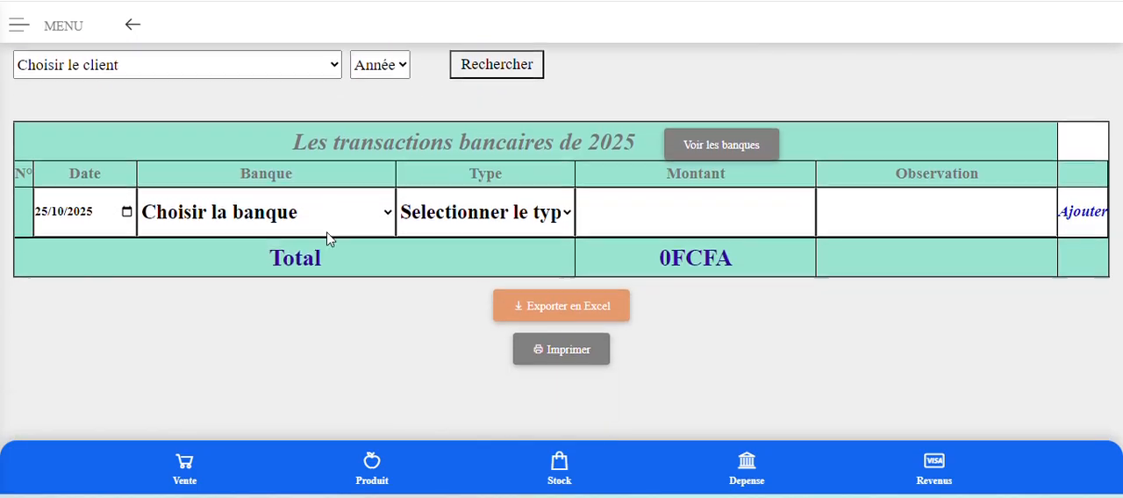
Fill the bank entry row with a new bank UBA, type versement and an amount of 28000000.
left_click(265, 202)
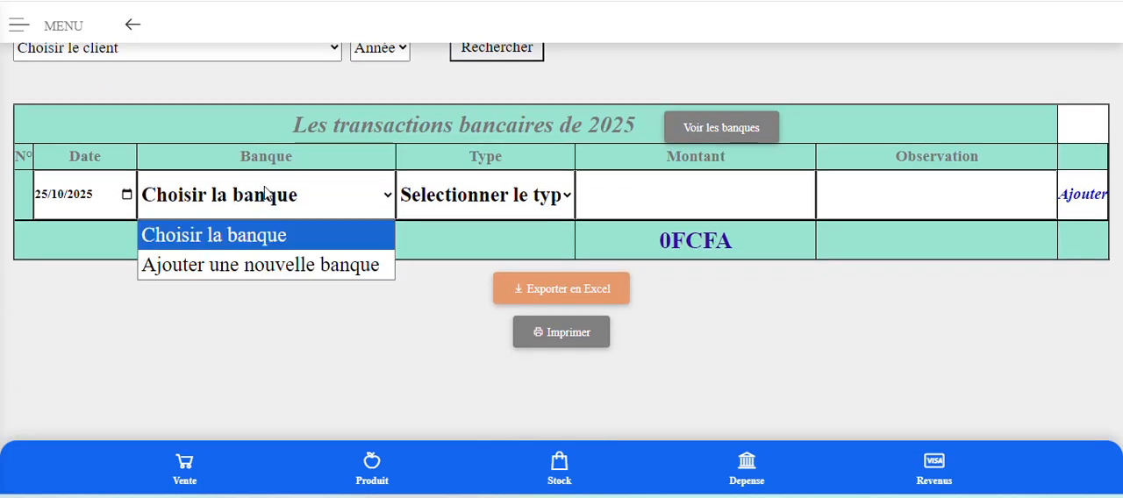
left_click(263, 265)
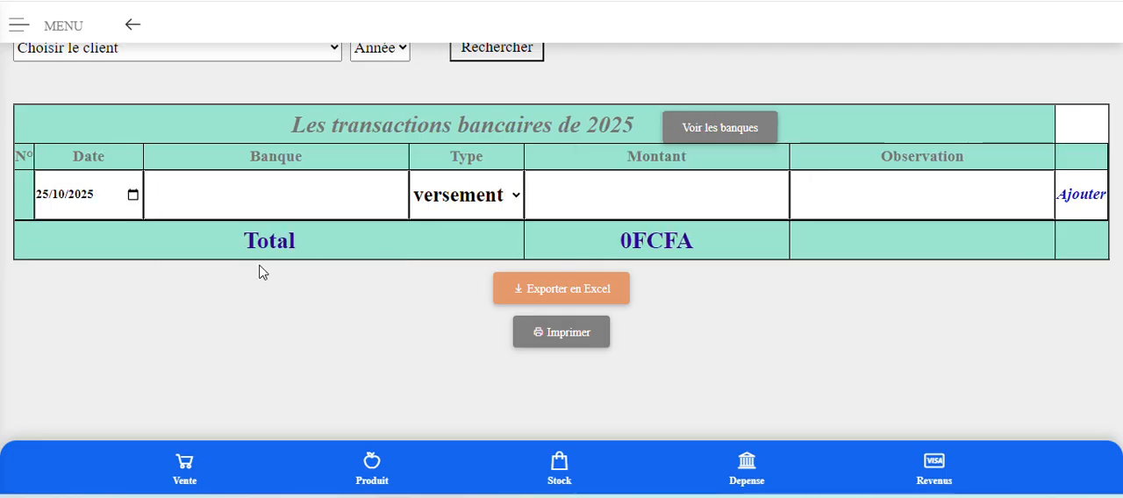
left_click(280, 195)
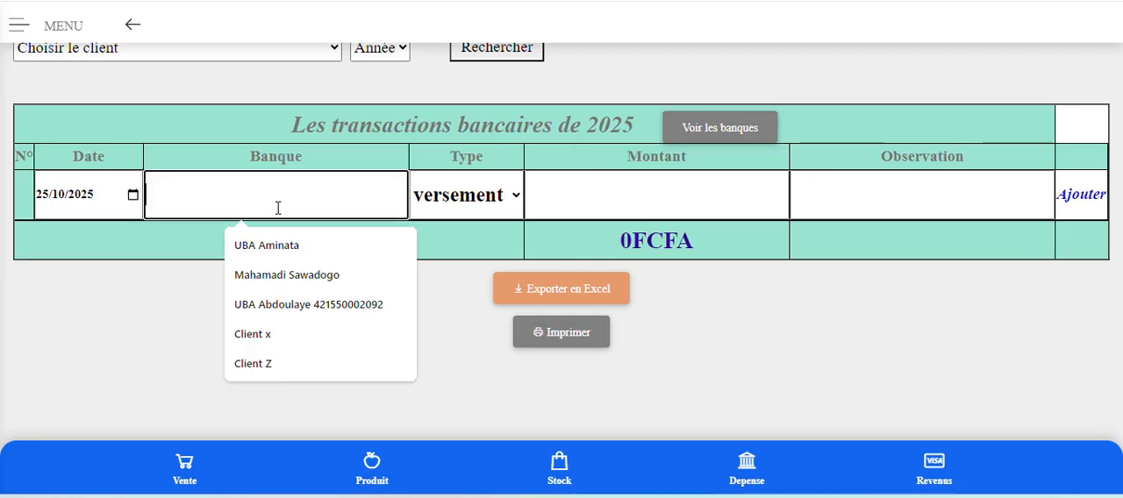
type("UBA")
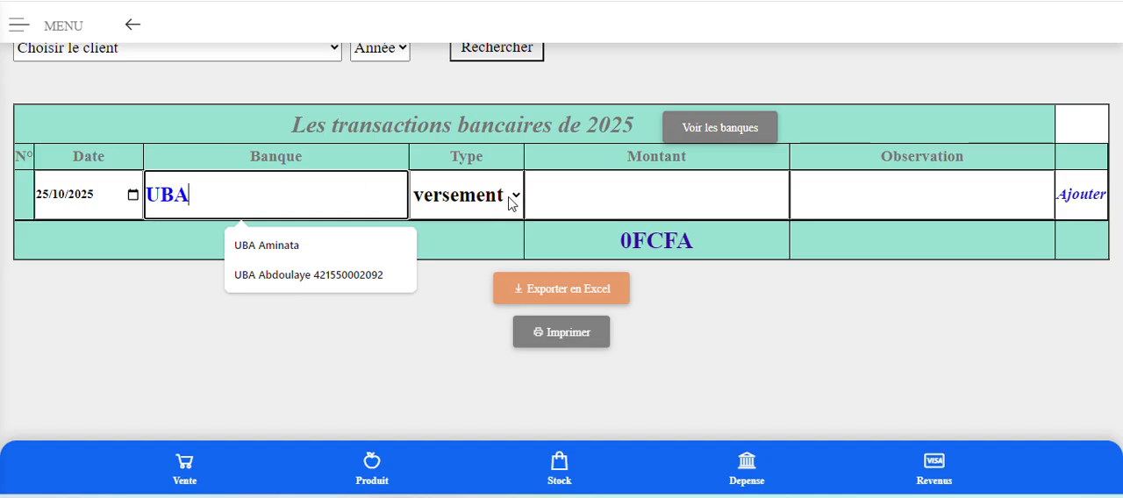
left_click(481, 204)
left_click(482, 205)
left_click(608, 200)
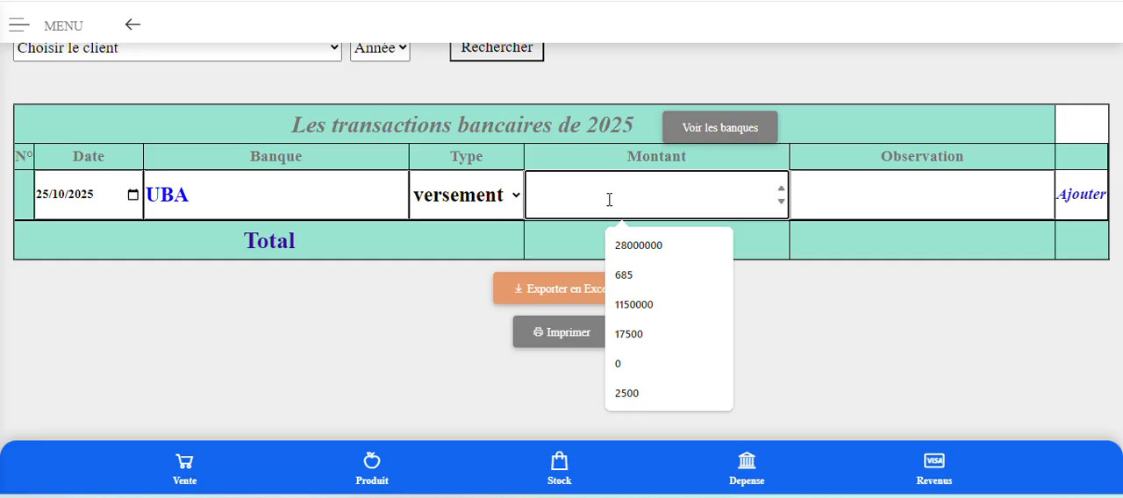
left_click(649, 247)
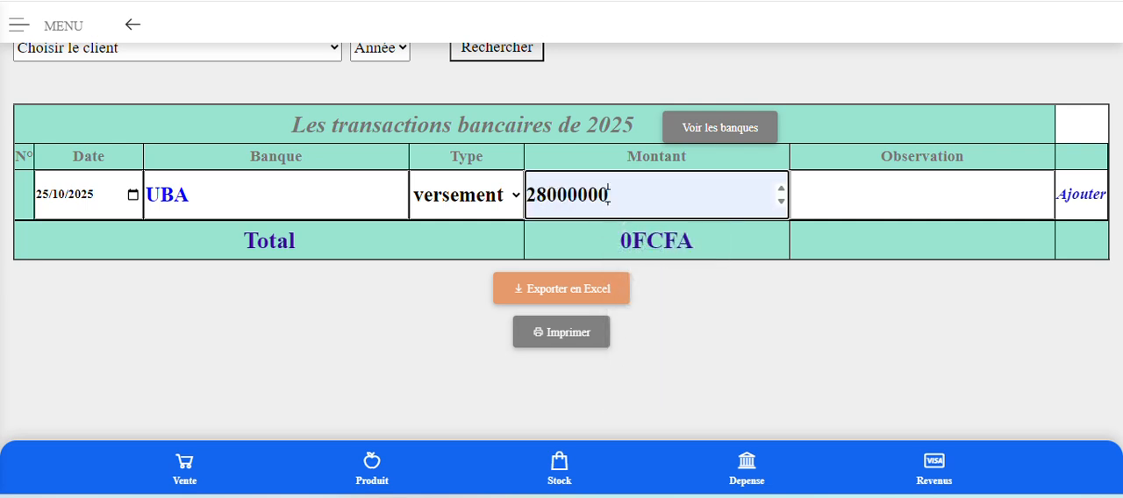
Enter the observation "Solde initial" for the UBA deposit and add the transaction.
left_click(886, 194)
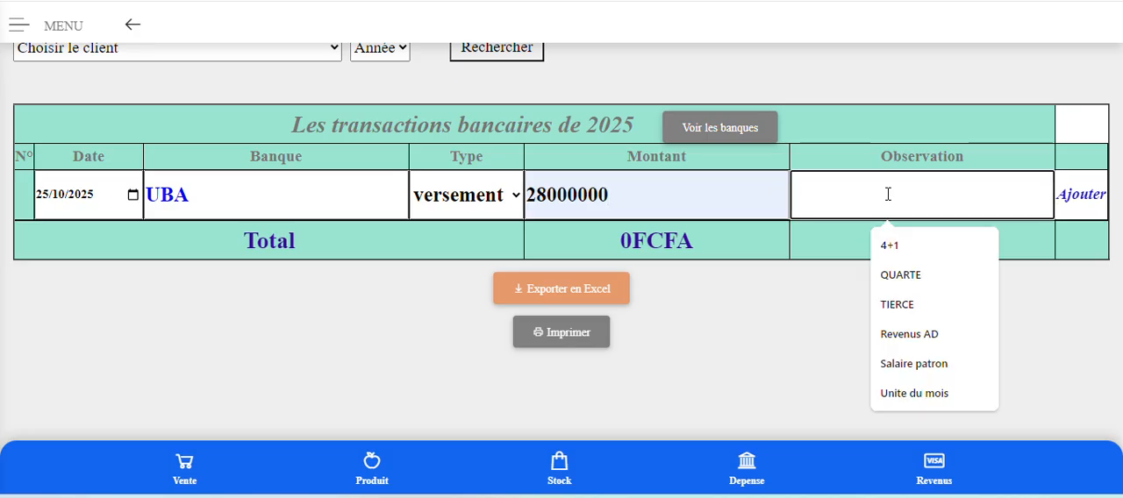
type("C")
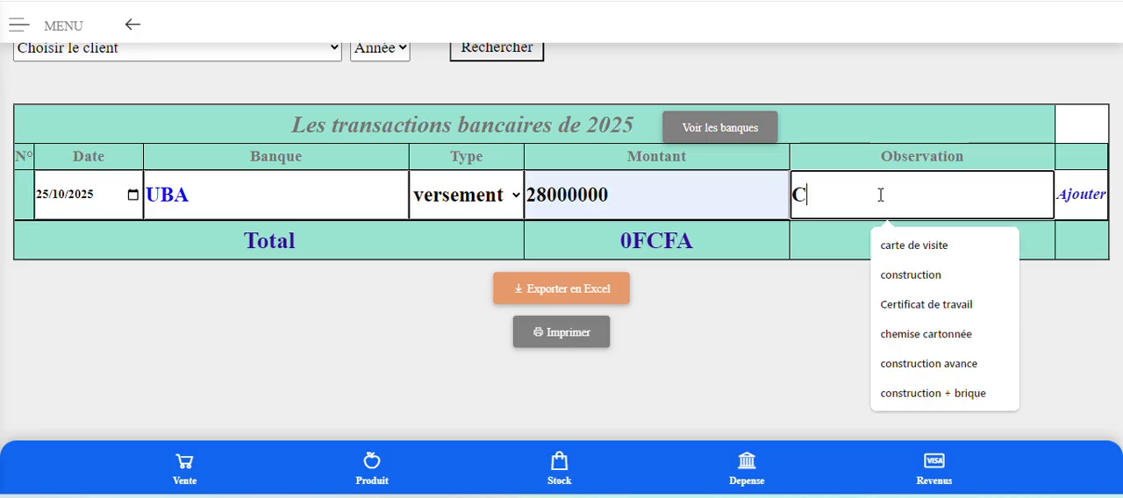
key("BackSpace")
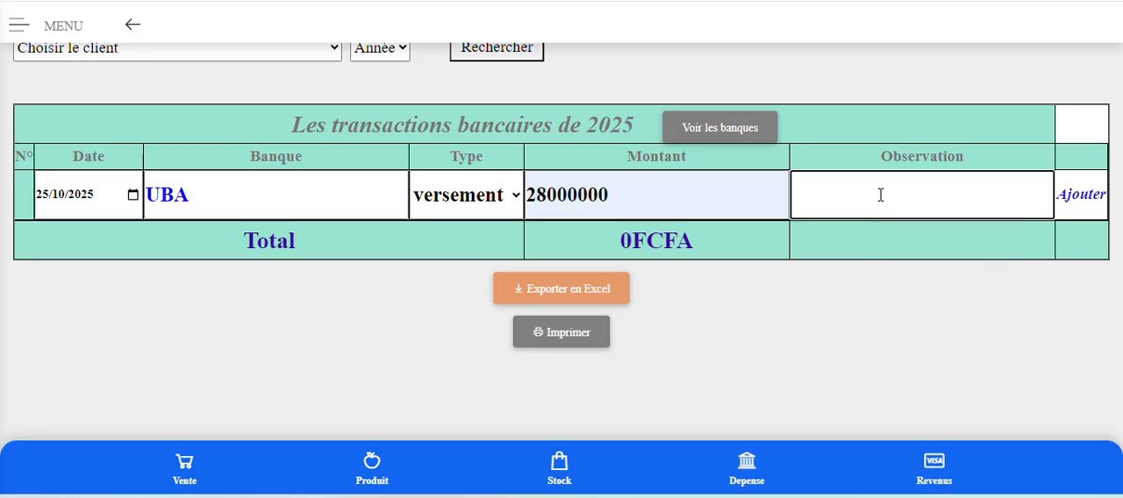
type("Solde ")
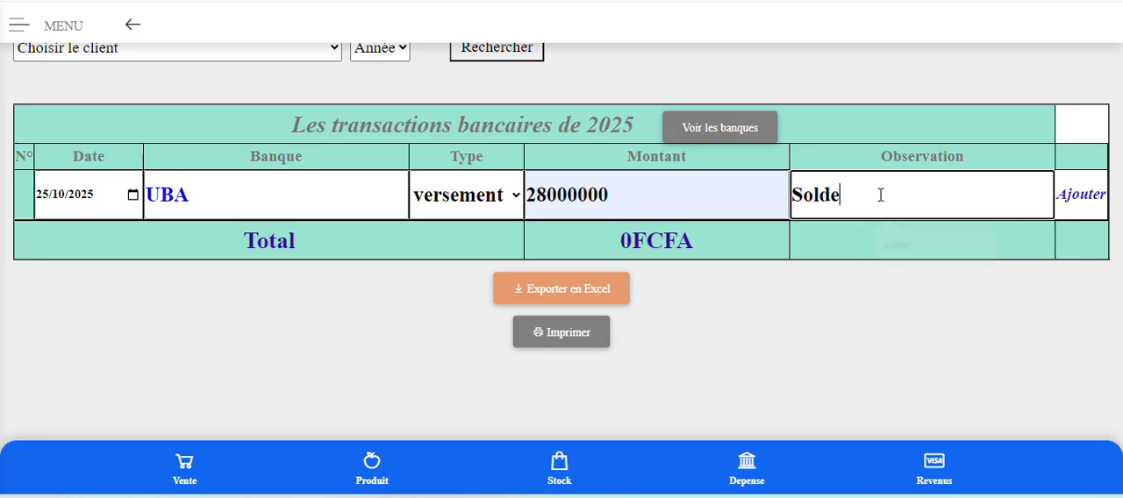
type("init")
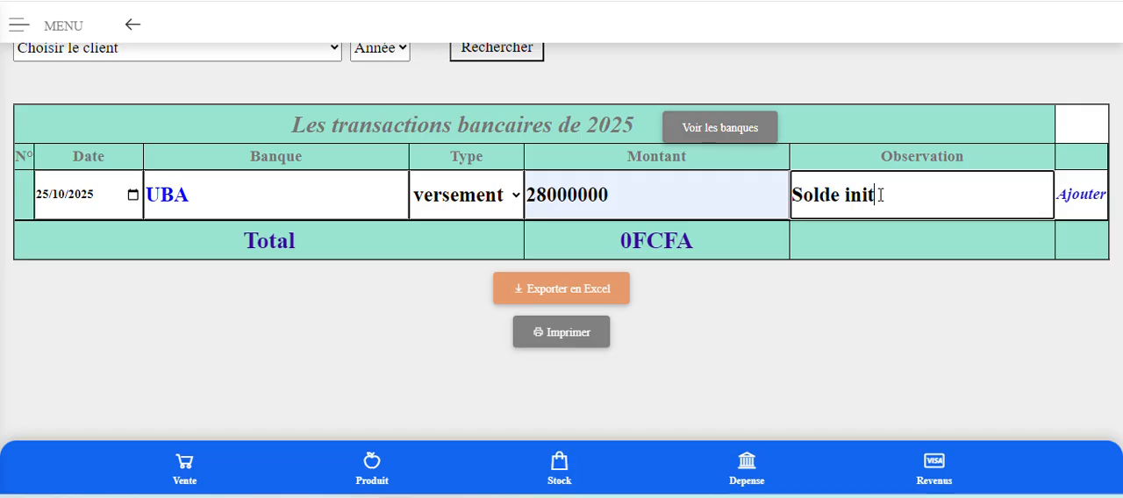
type("ial")
left_click(1082, 196)
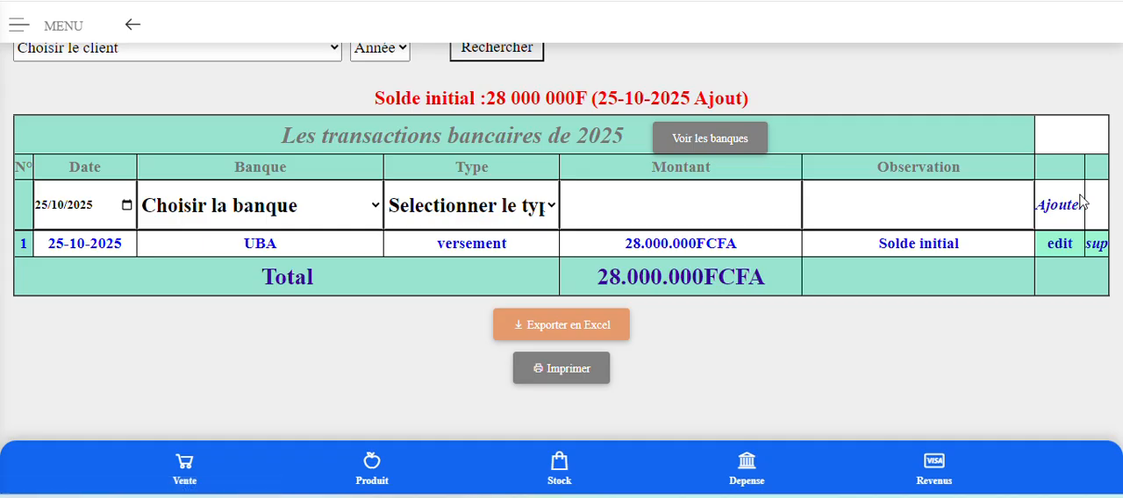
Add a UBA transaction of type retrait for 1000000 with the observation "Loyer".
left_click(269, 207)
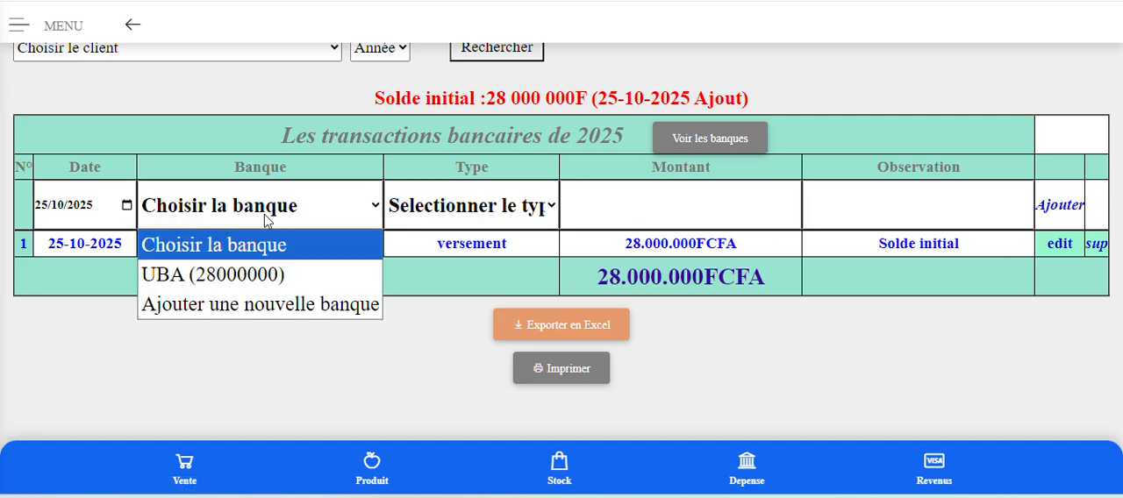
left_click(250, 277)
left_click(471, 217)
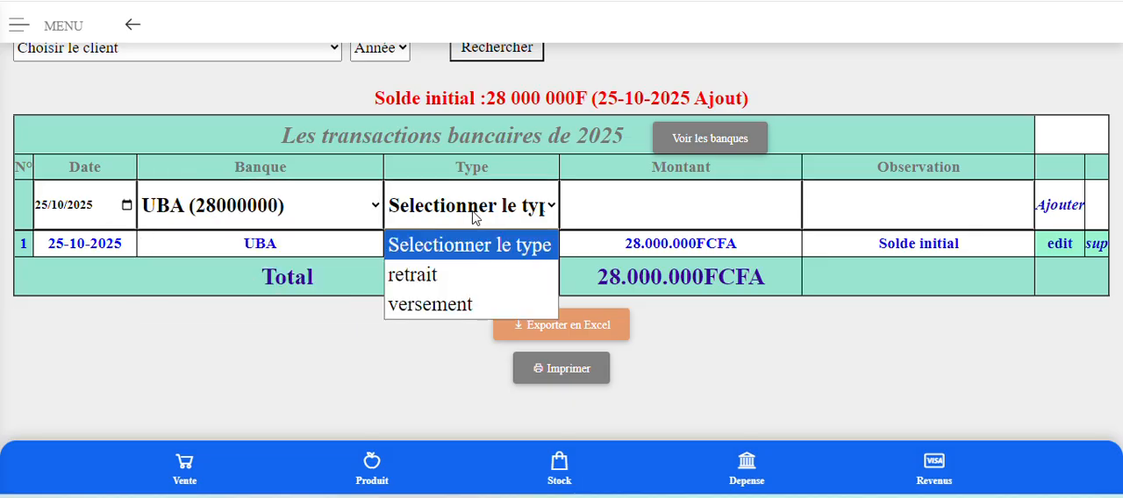
left_click(450, 275)
left_click(638, 199)
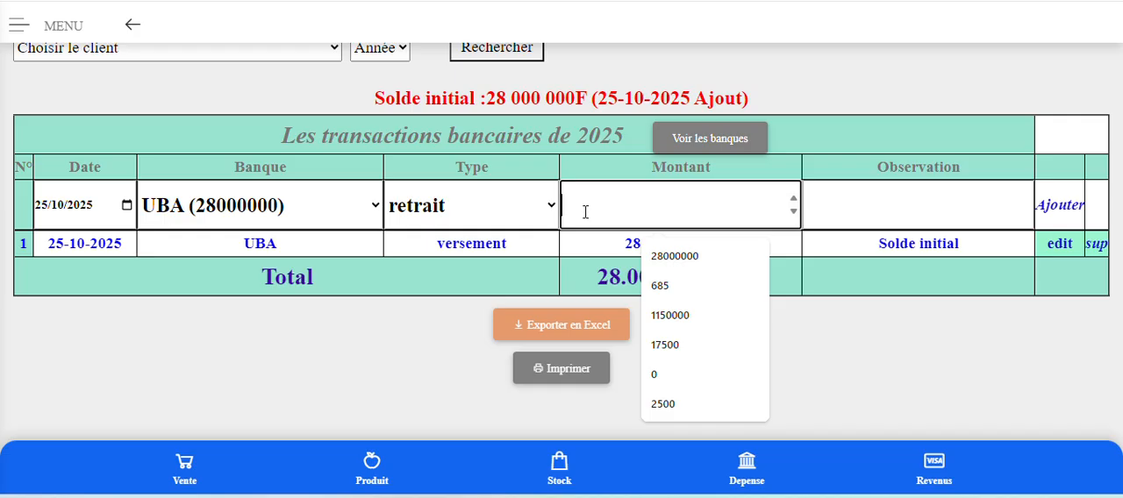
type("100000")
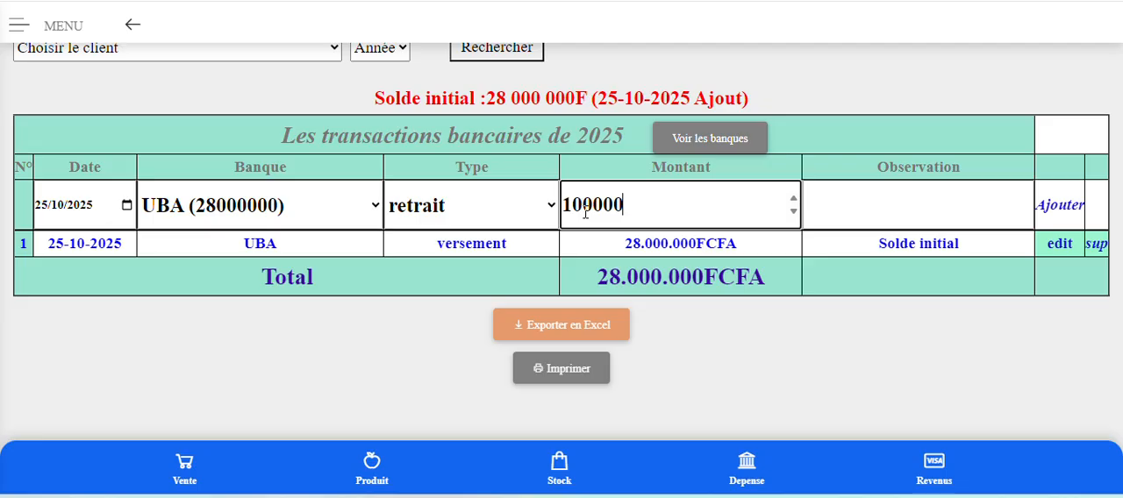
type("0")
left_click(869, 199)
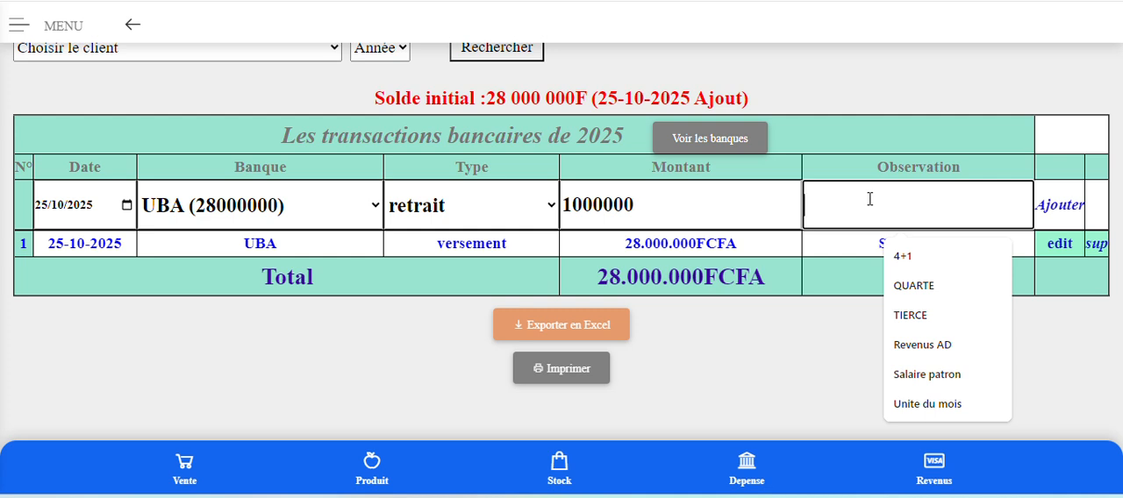
type("Loyer")
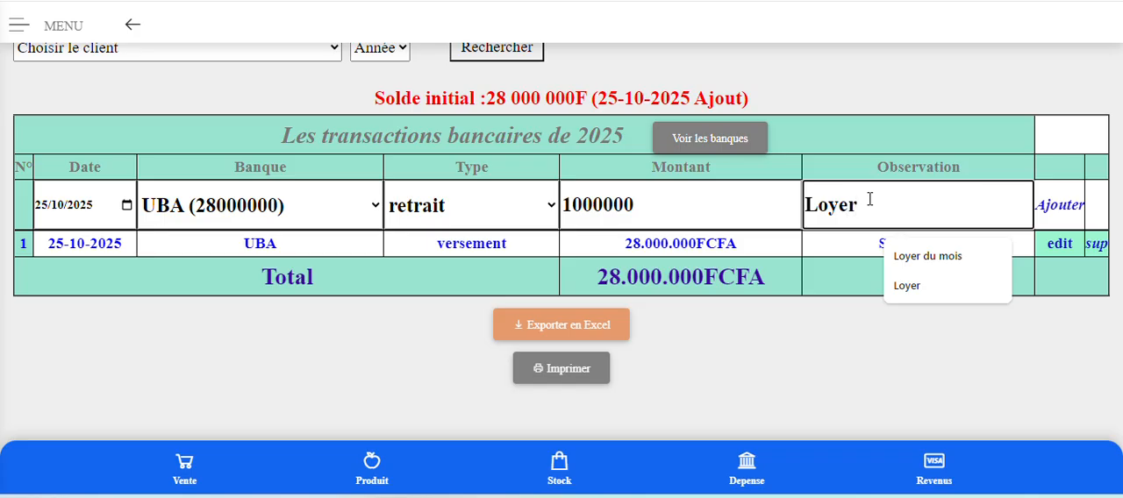
left_click(1063, 206)
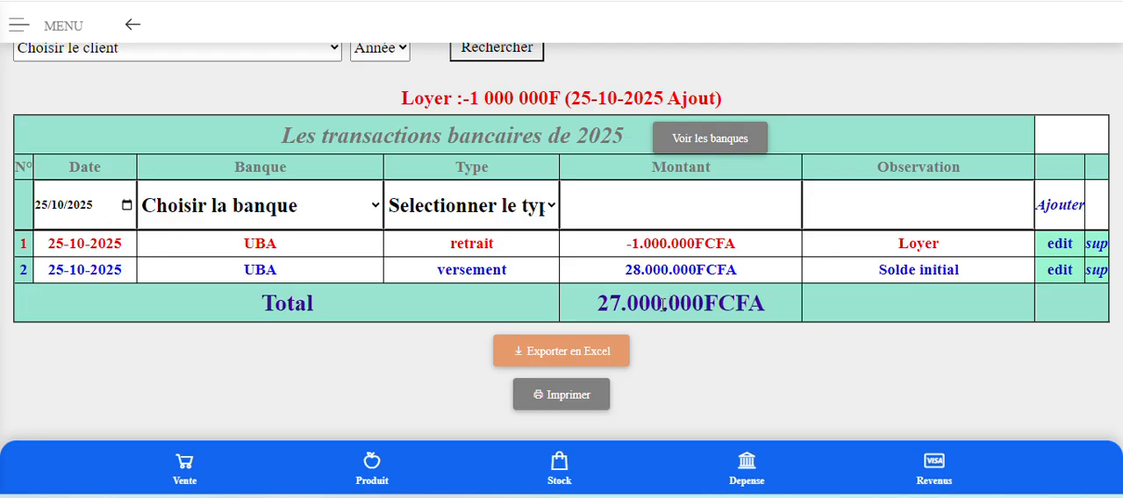
Select UBA in the new entry row to check its balance and view the available transaction types.
left_click(279, 218)
left_click(277, 274)
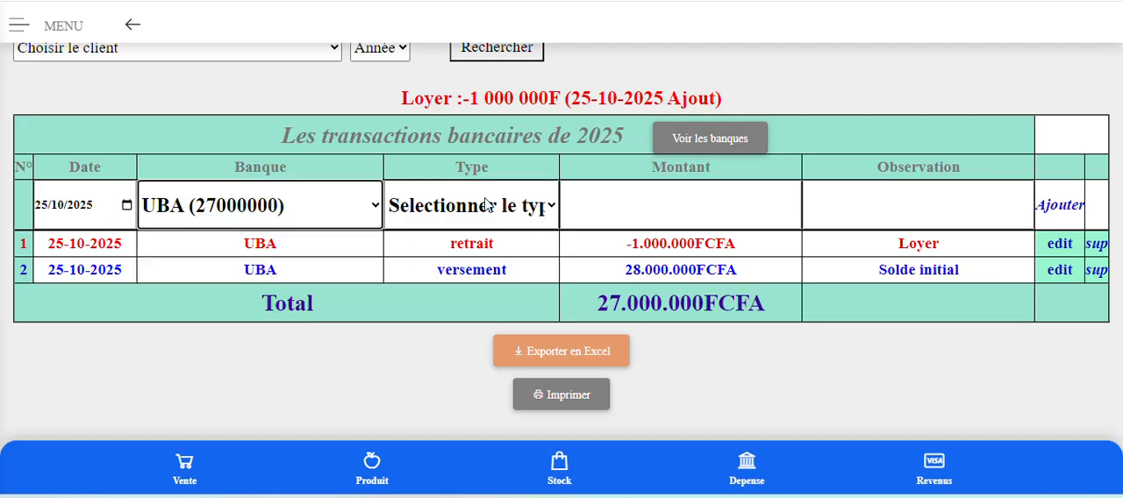
left_click(488, 204)
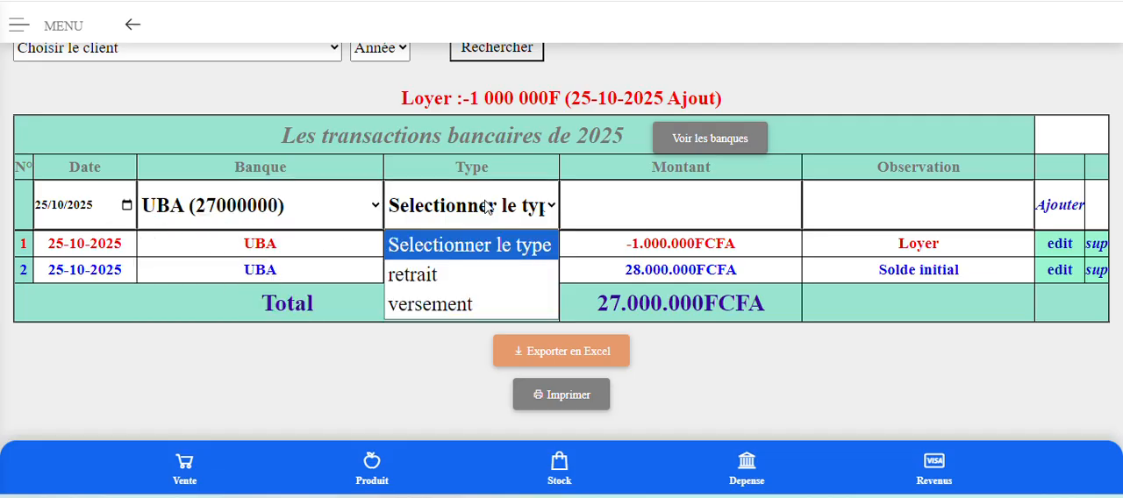
left_click(868, 369)
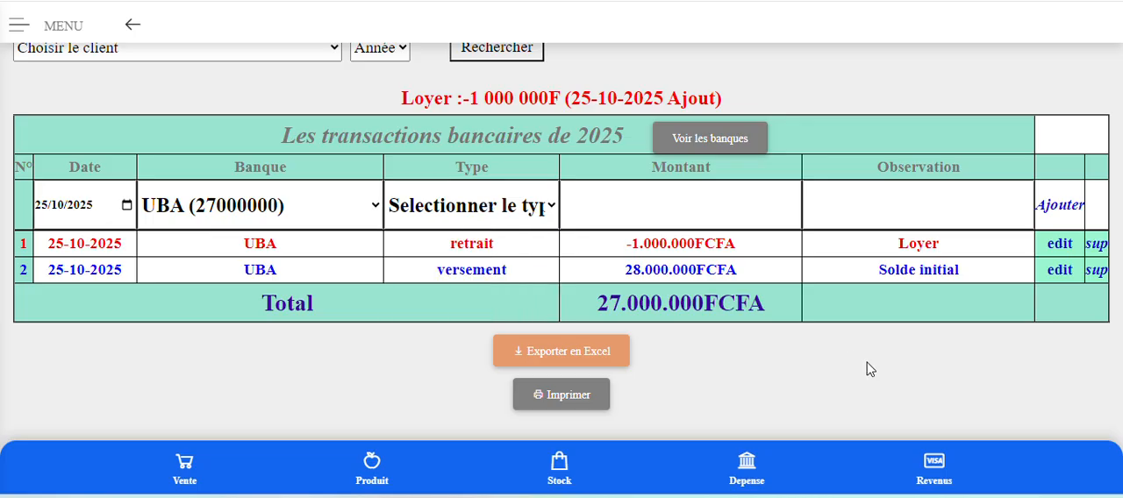
Open the Accueil page and review the cash, turnover, expense, profit and credit figures.
scroll(869, 369, "up", 1)
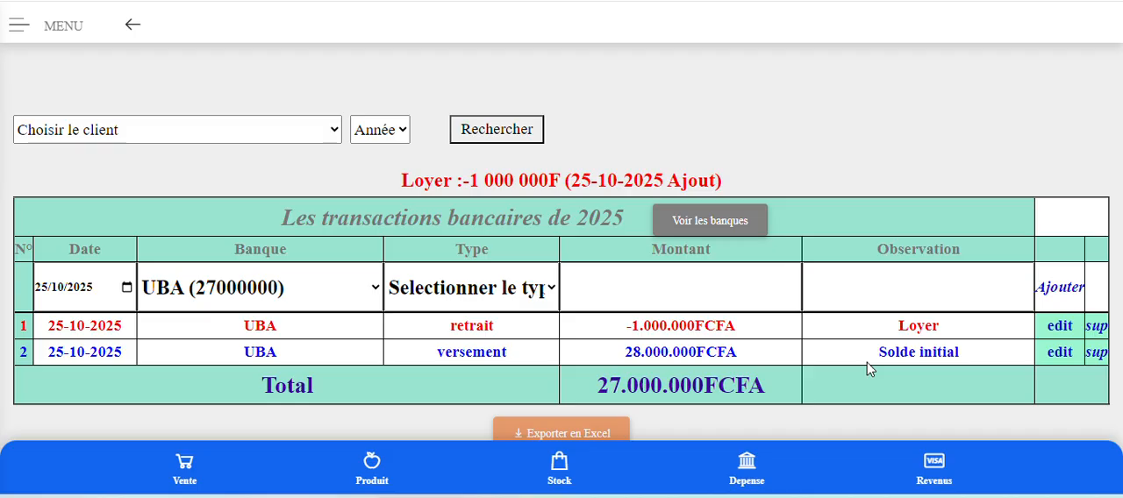
scroll(866, 369, "up", 2)
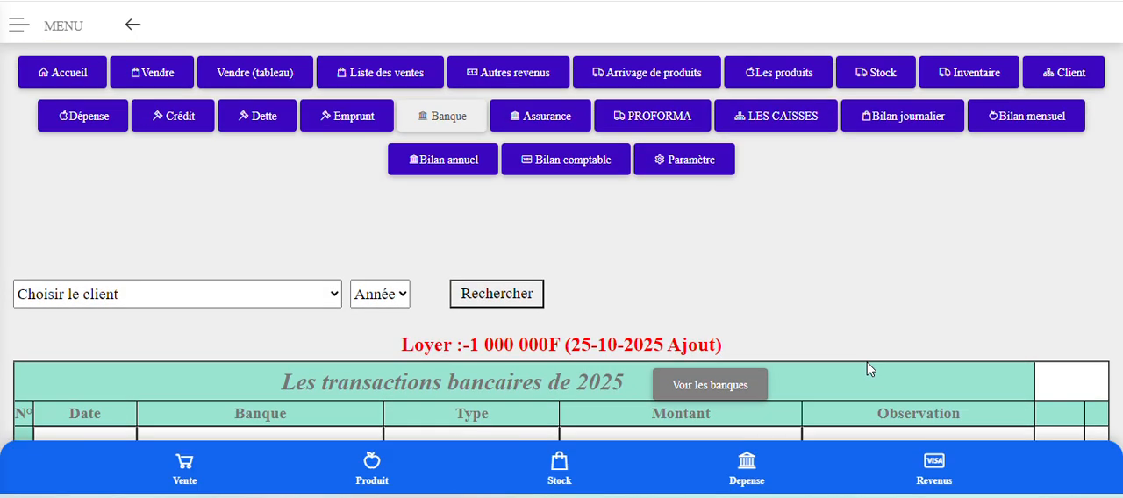
left_click(73, 81)
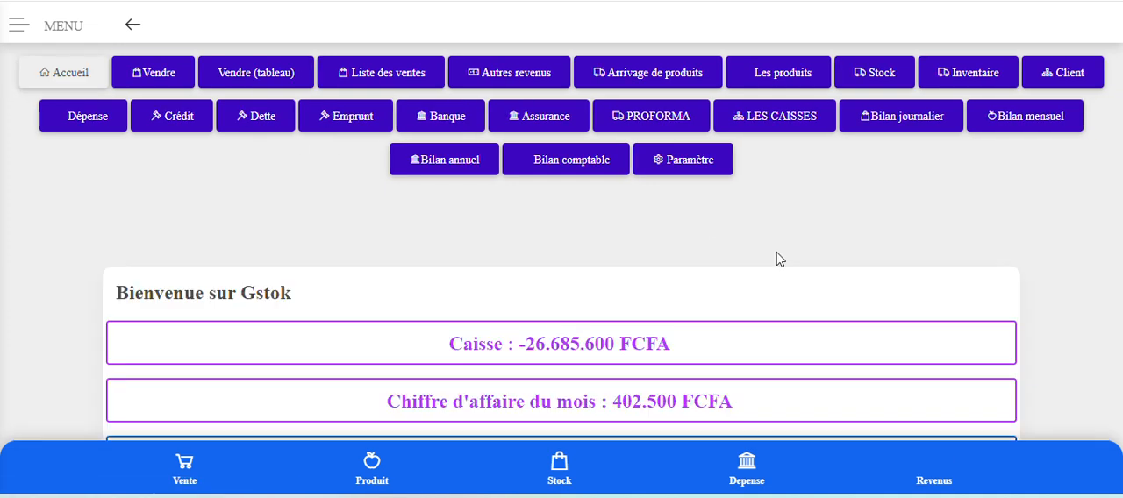
scroll(840, 299, "down", 3)
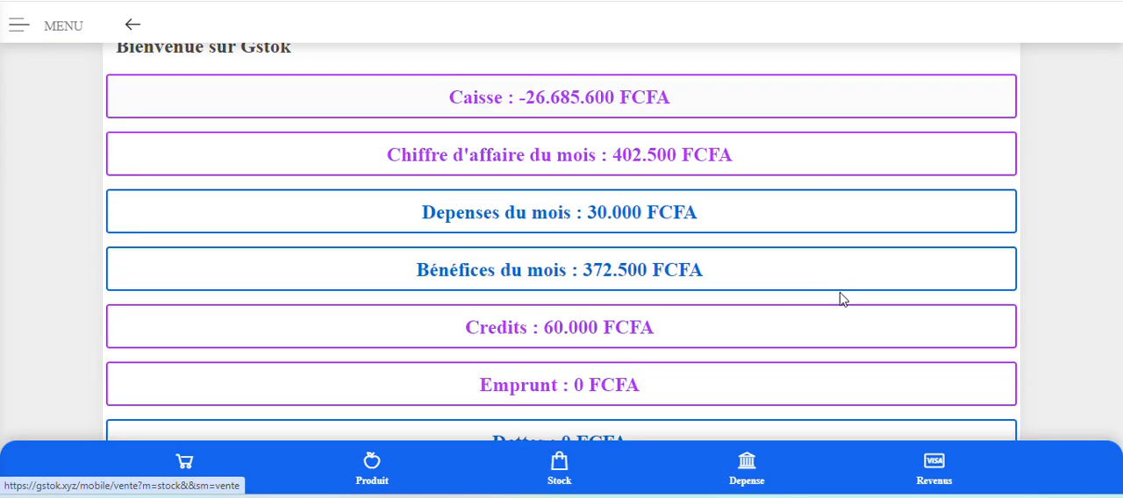
scroll(842, 299, "up", 1)
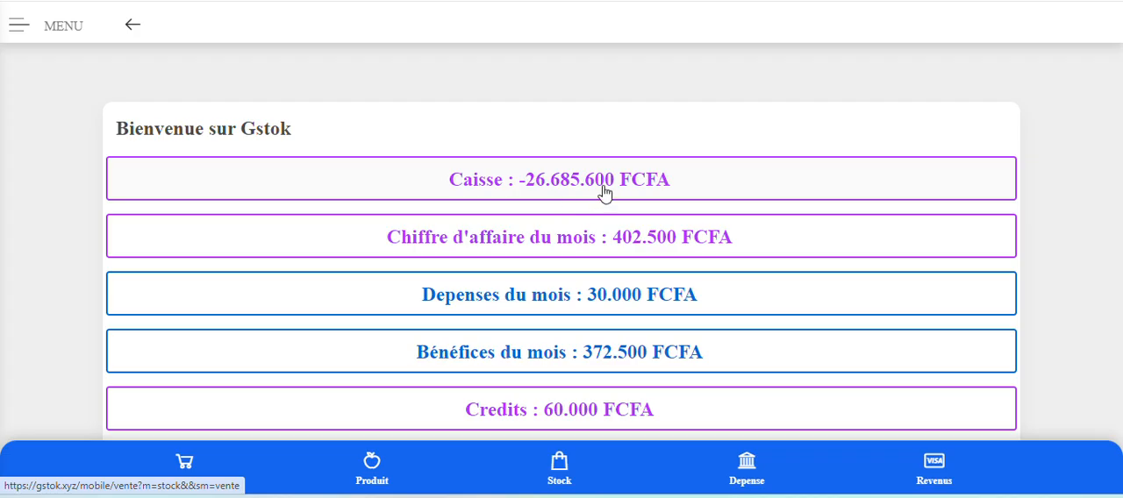
Open the Autres revenus page and review the month's entries and totals.
scroll(566, 210, "up", 2)
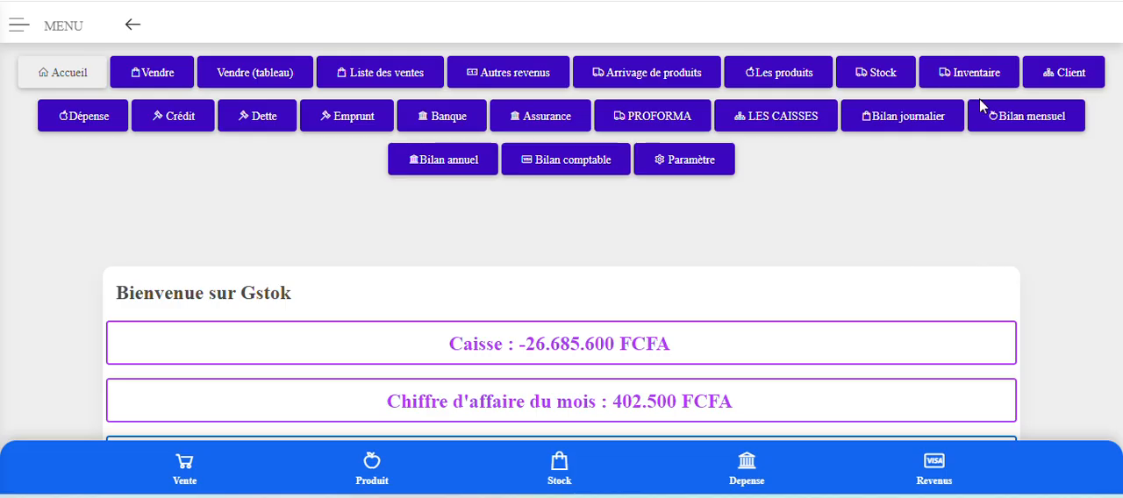
left_click(510, 77)
scroll(789, 307, "down", 1)
scroll(788, 307, "down", 4)
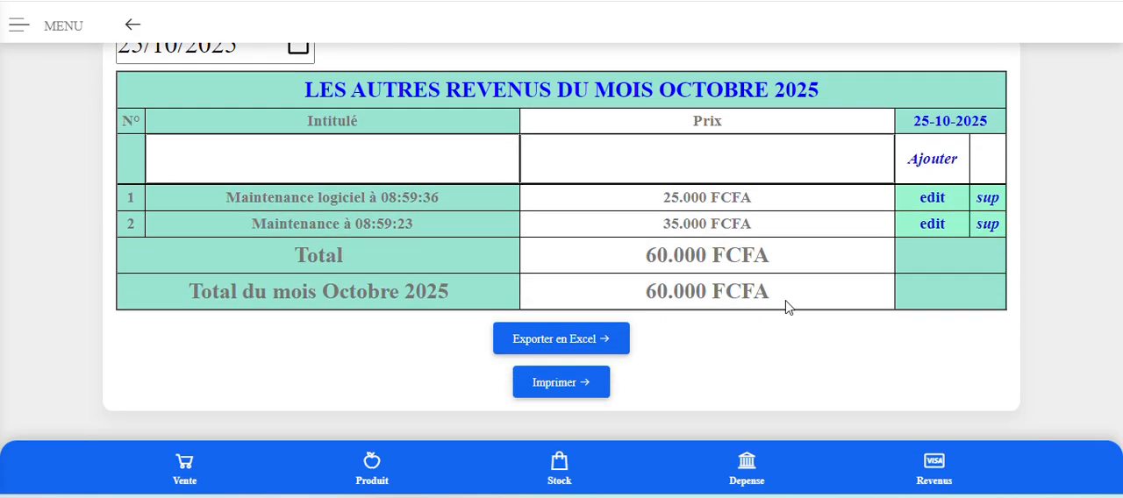
scroll(786, 307, "up", 1)
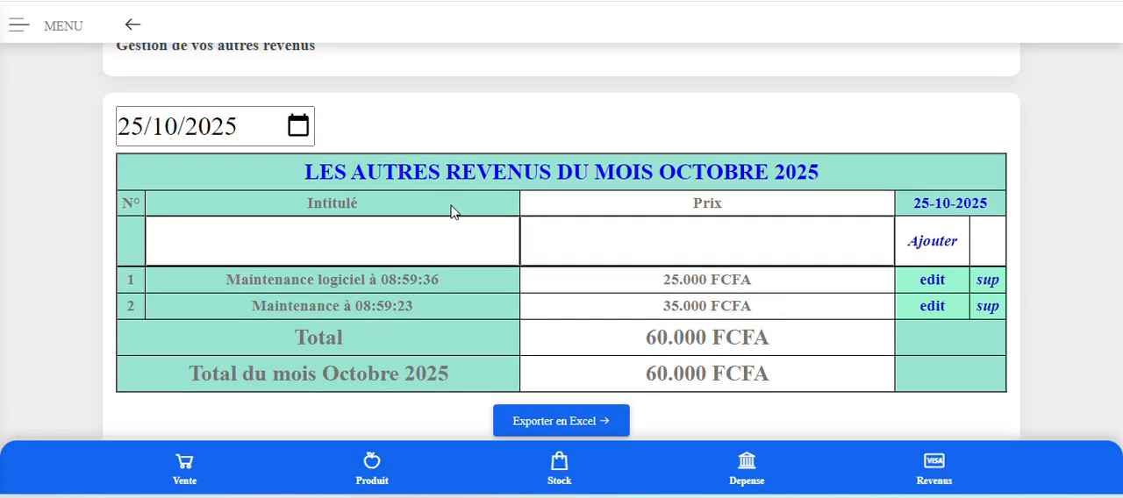
Set the date of the Autres revenus table to 25/01/2024.
left_click(300, 132)
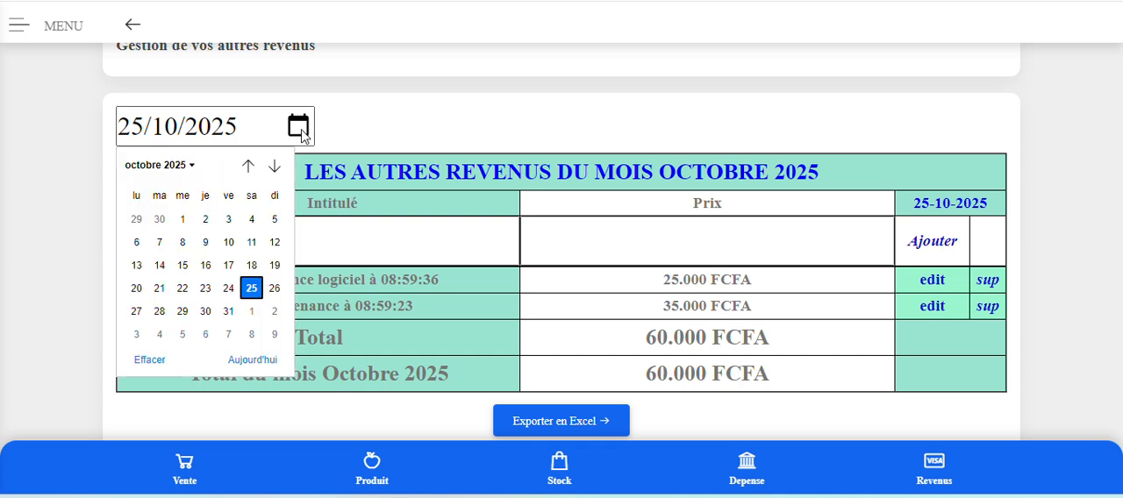
left_click(248, 166)
left_click(248, 166)
left_click(248, 166)
left_click(248, 165)
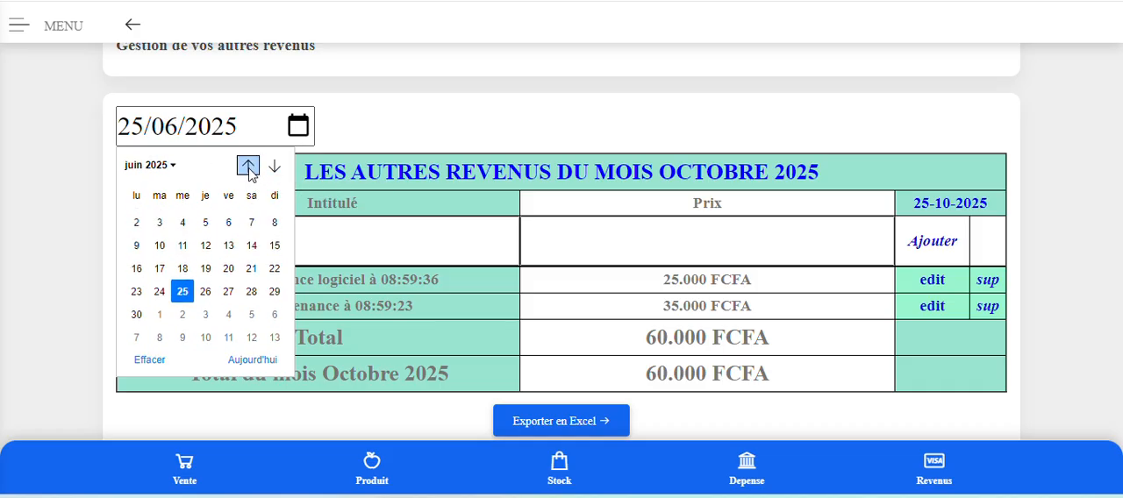
left_click(162, 172)
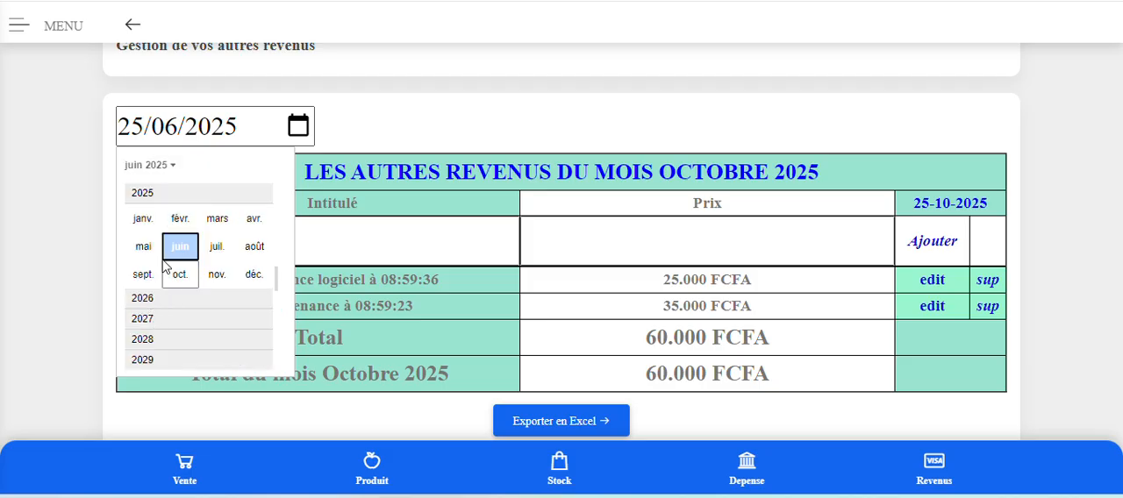
scroll(169, 194, "up", 1)
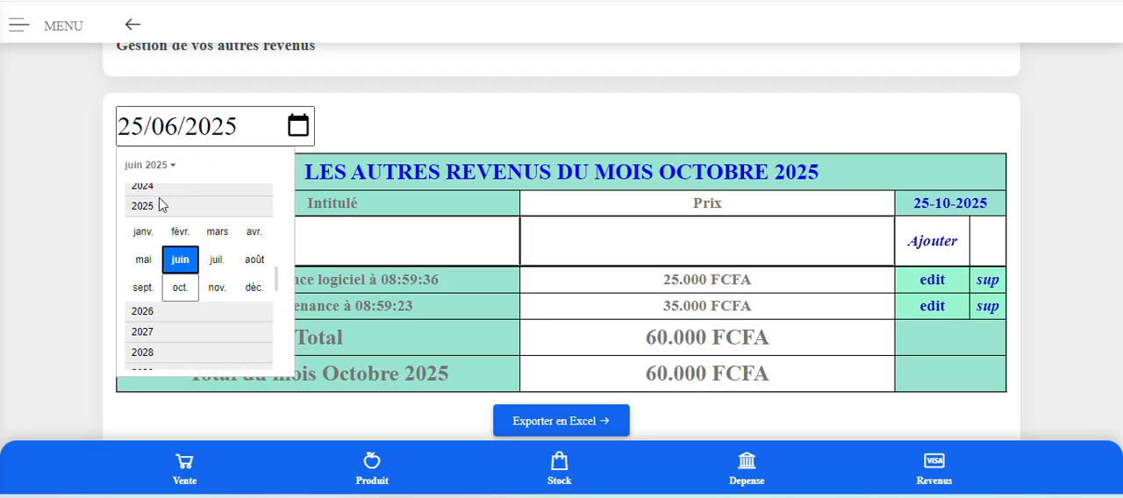
left_click(158, 186)
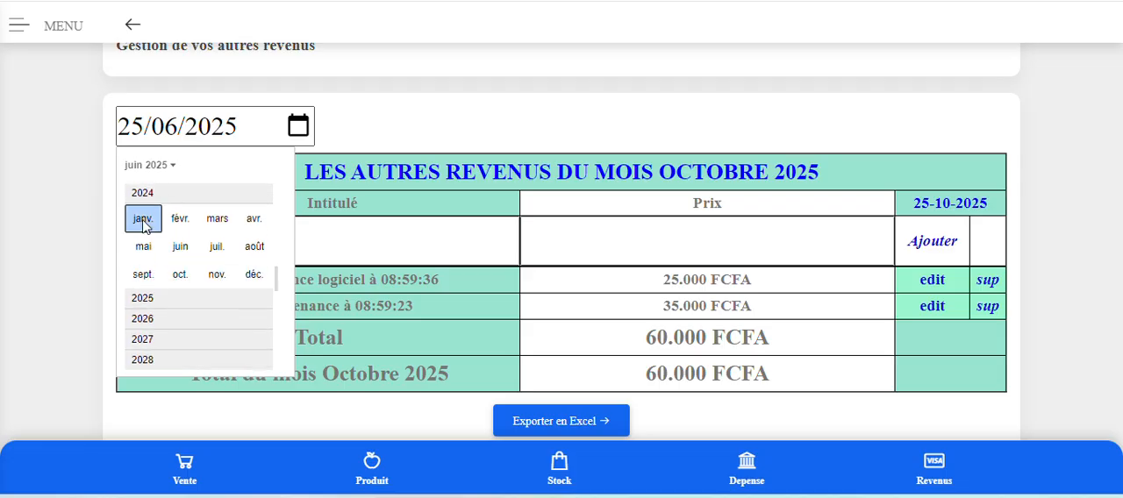
left_click(143, 220)
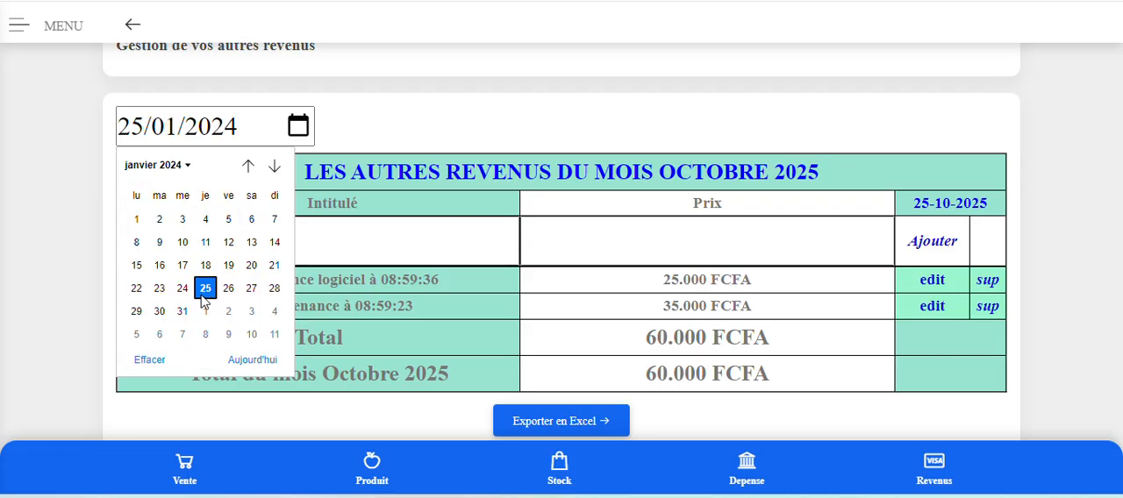
Add a revenue titled "Compte initial UBA" with a price of 28000000.
left_click(363, 241)
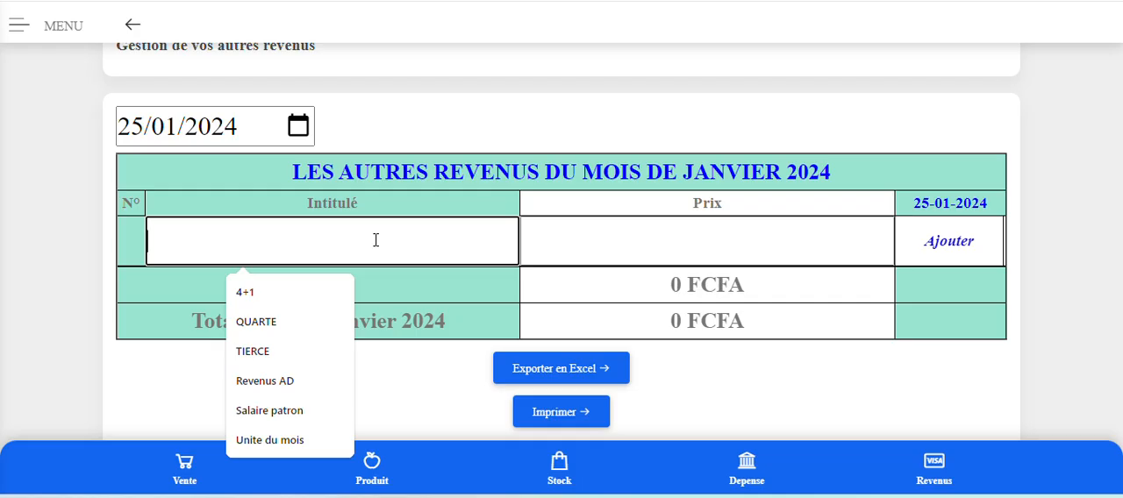
type("Comp")
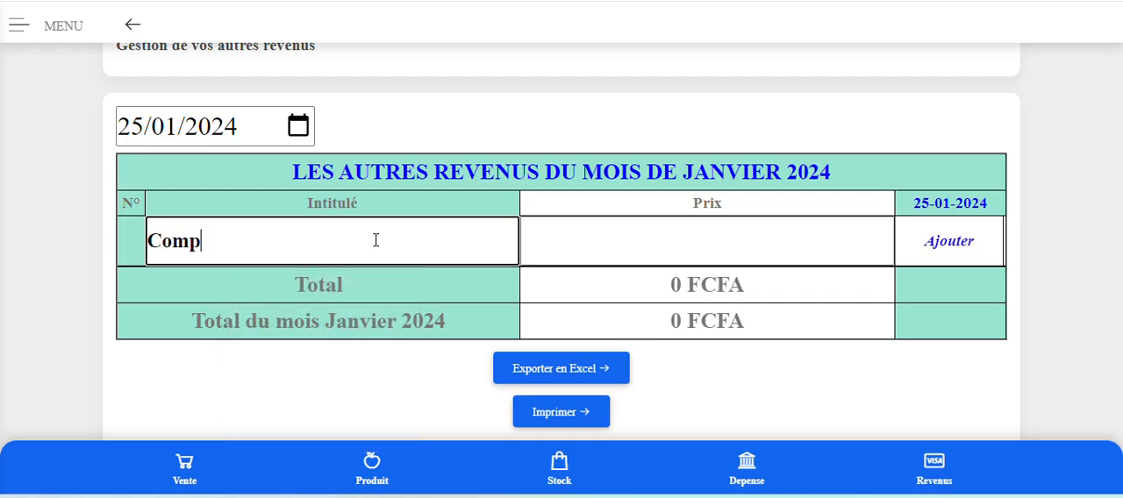
type("te initial")
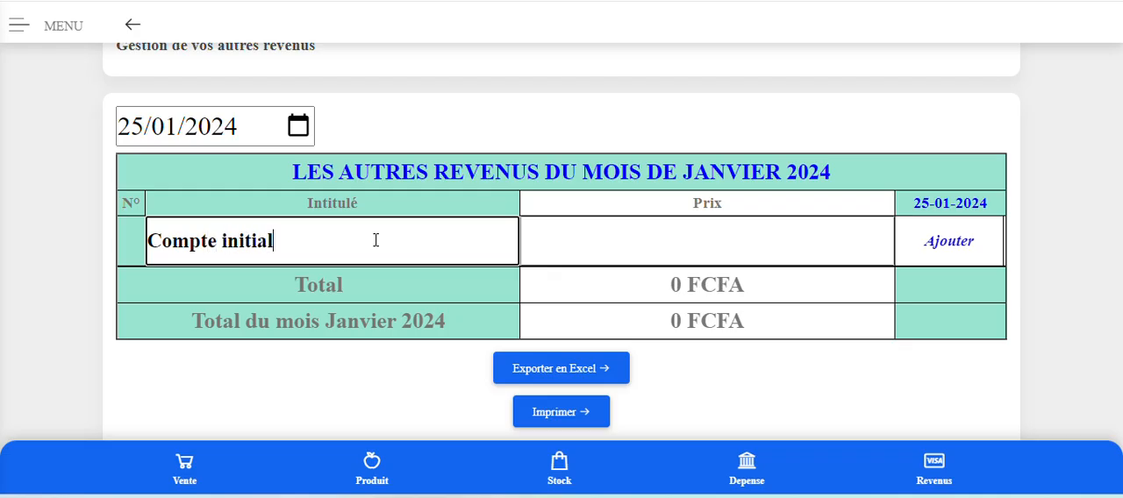
type(" UBA")
left_click(671, 243)
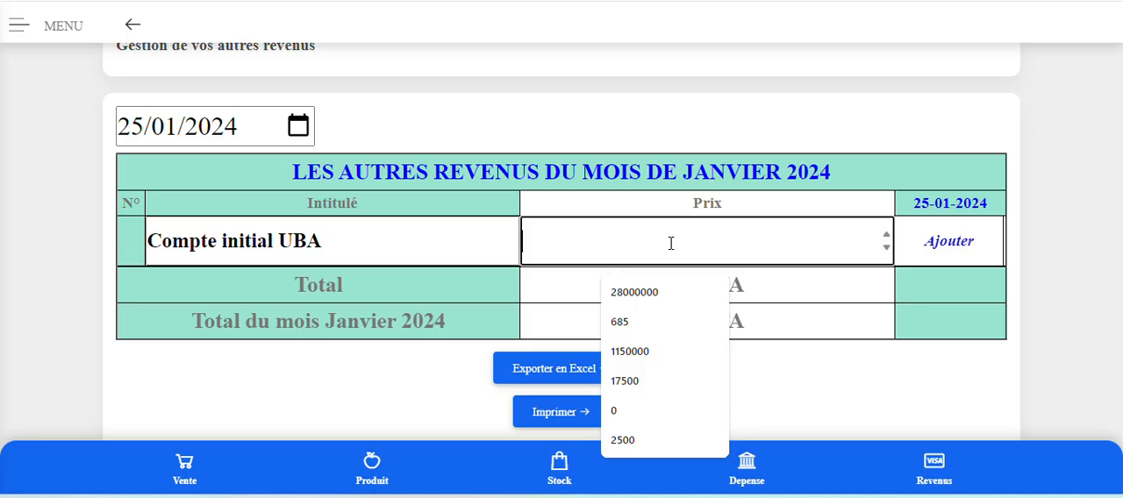
left_click(625, 293)
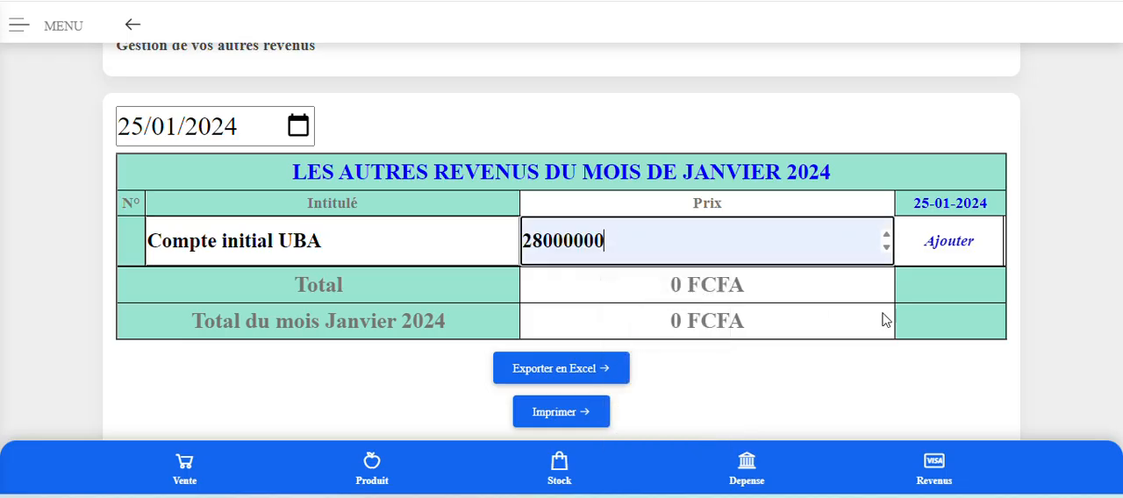
scroll(757, 362, "down", 1)
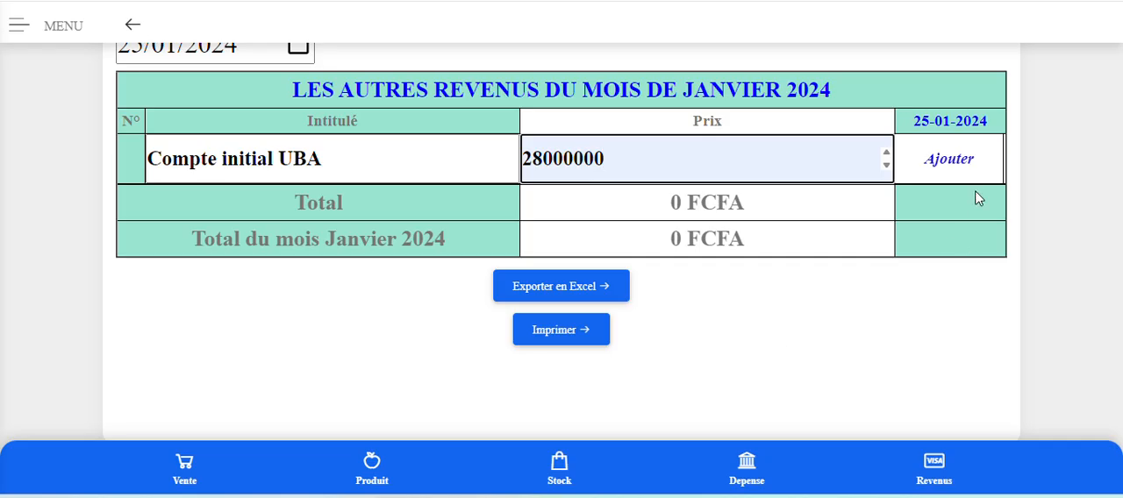
left_click(963, 164)
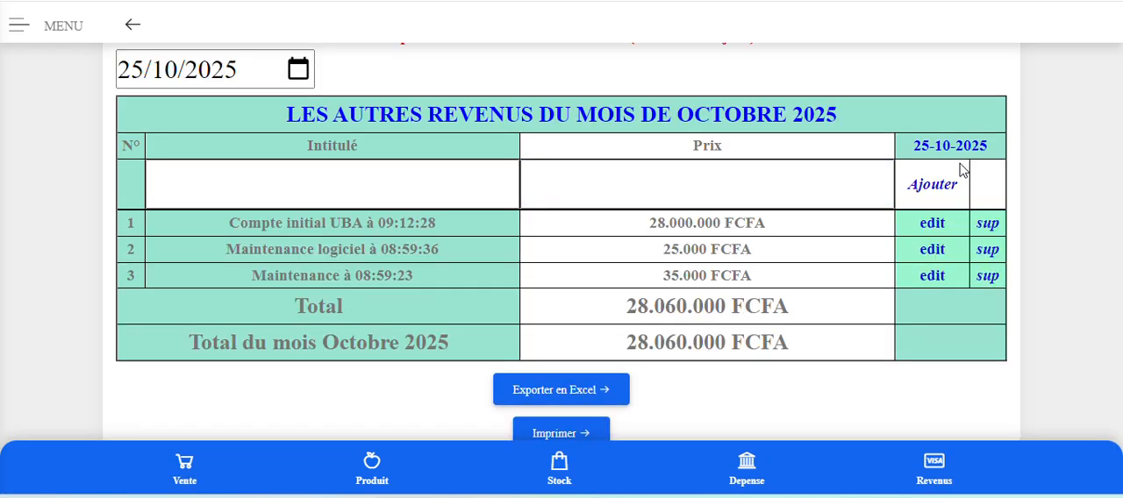
Check the month's turnover on the Accueil page and return to the Autres revenus list.
scroll(833, 324, "up", 4)
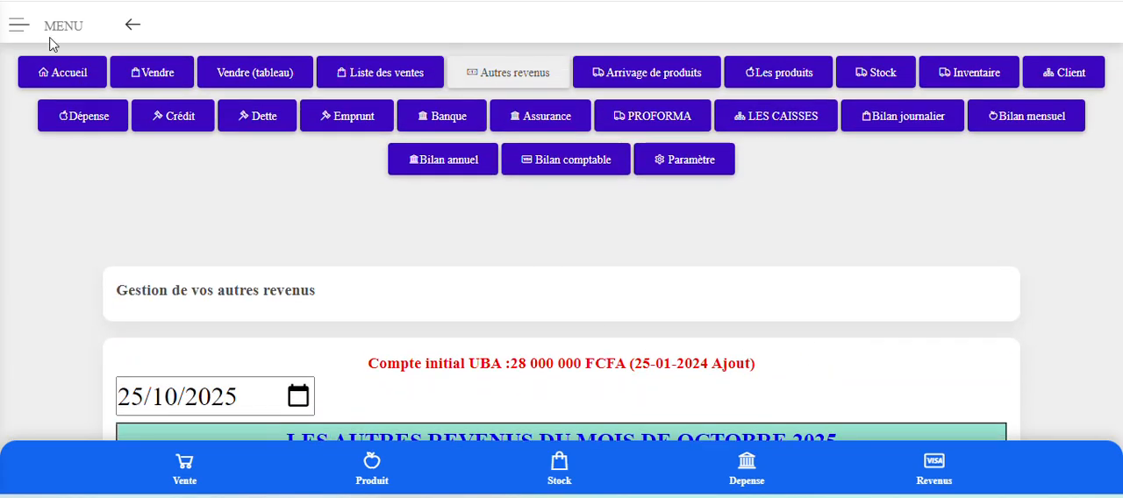
left_click(73, 77)
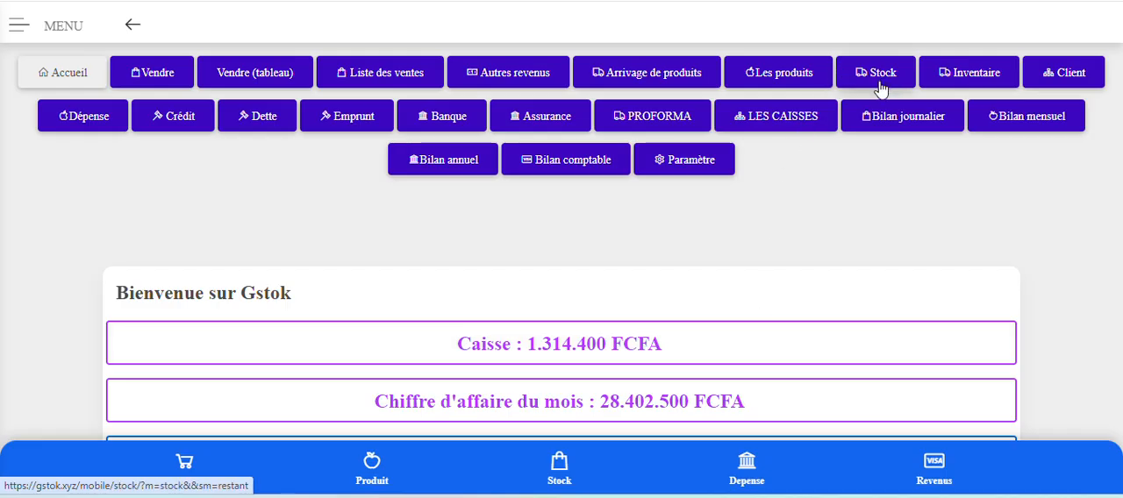
left_click(514, 76)
scroll(537, 290, "down", 3)
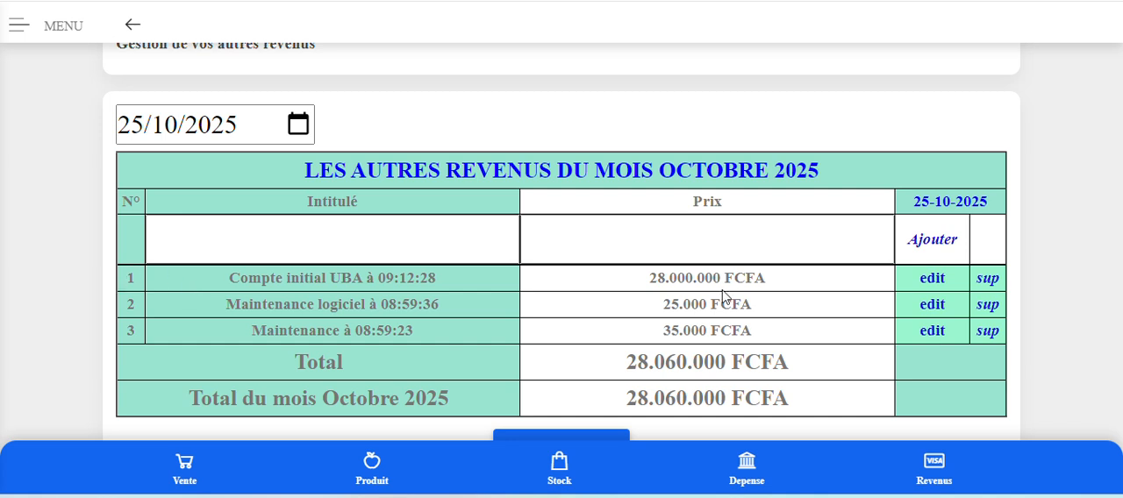
Edit the "Compte initial UBA" revenue and save it with the date 25/01/2024.
left_click(933, 281)
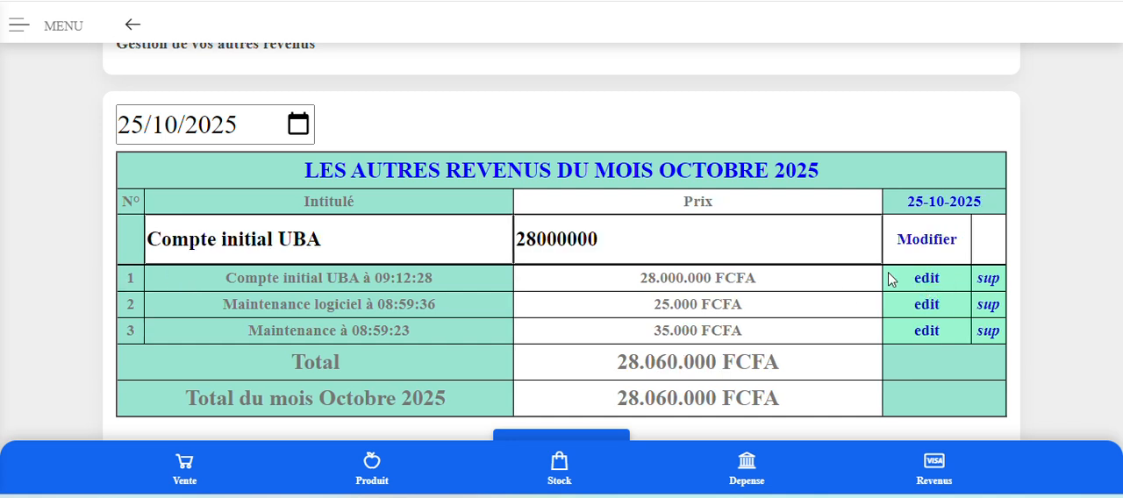
left_click(299, 125)
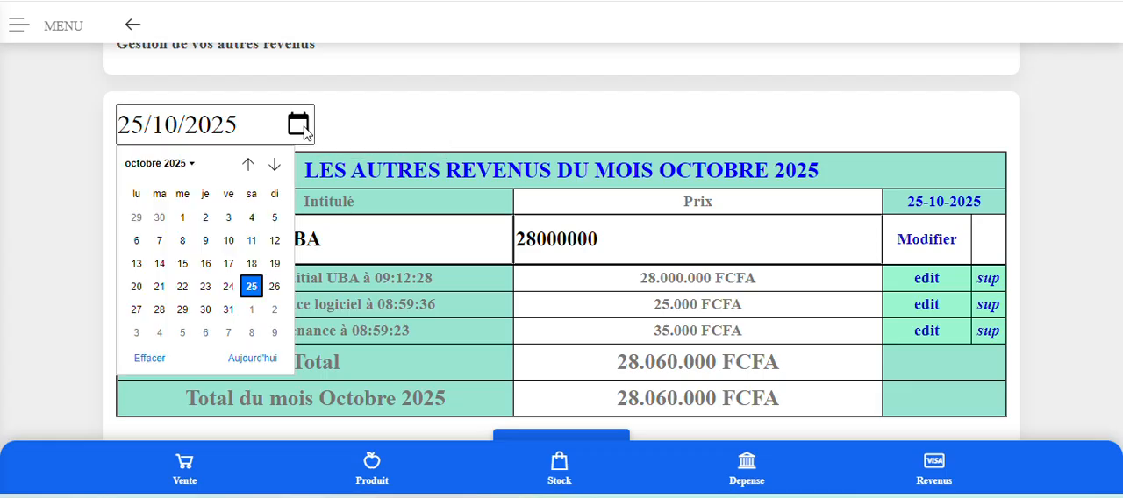
left_click(175, 167)
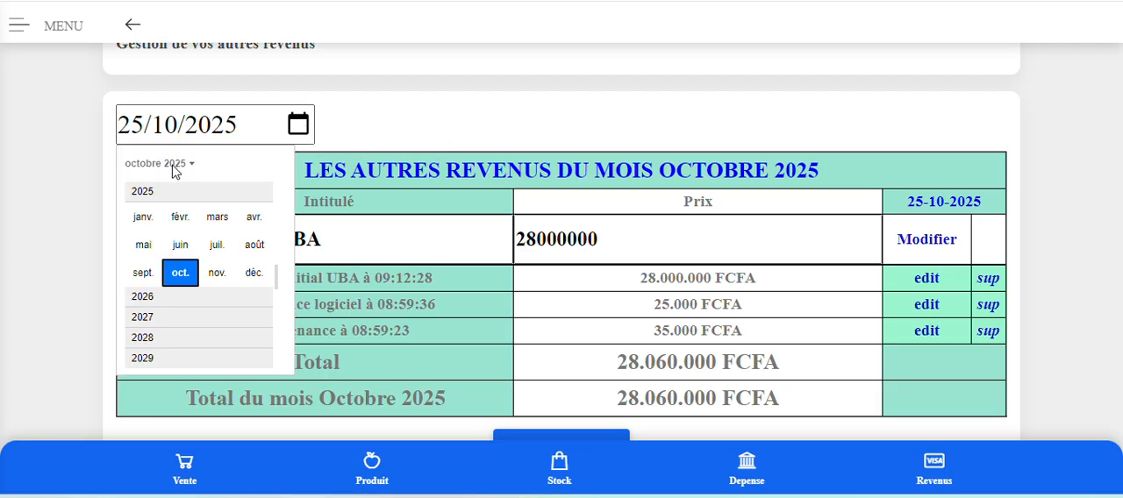
scroll(174, 307, "up", 1)
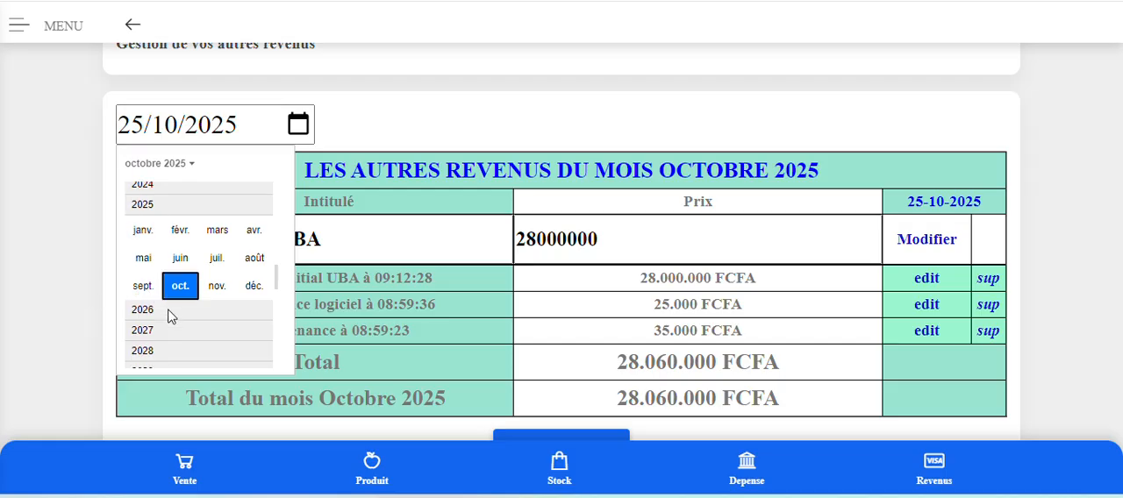
left_click(186, 175)
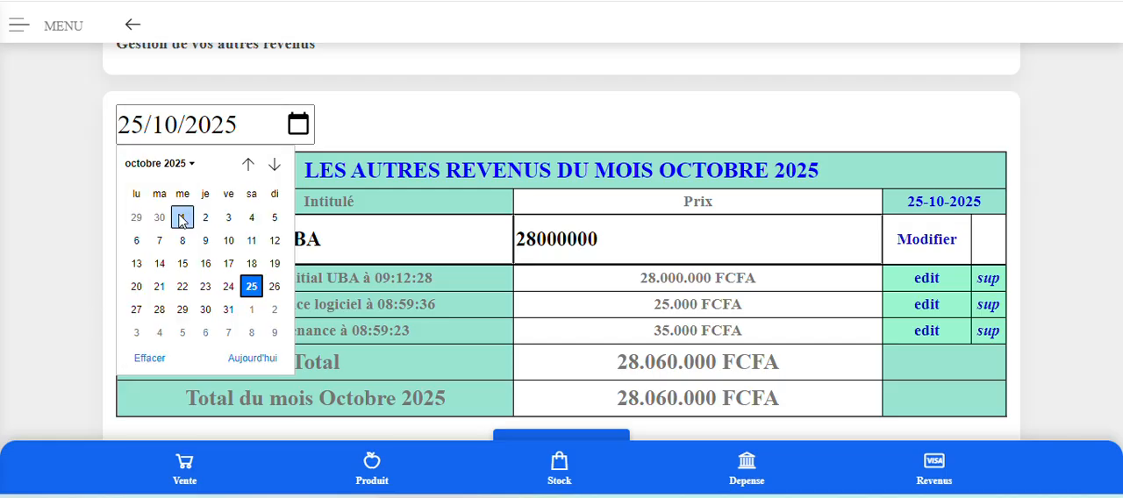
left_click(181, 165)
scroll(162, 195, "up", 1)
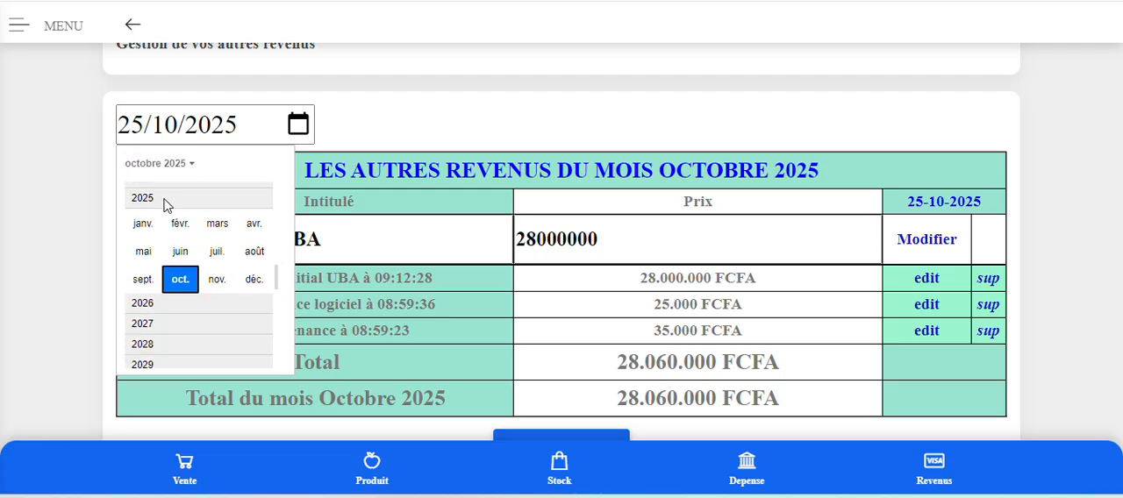
left_click(160, 187)
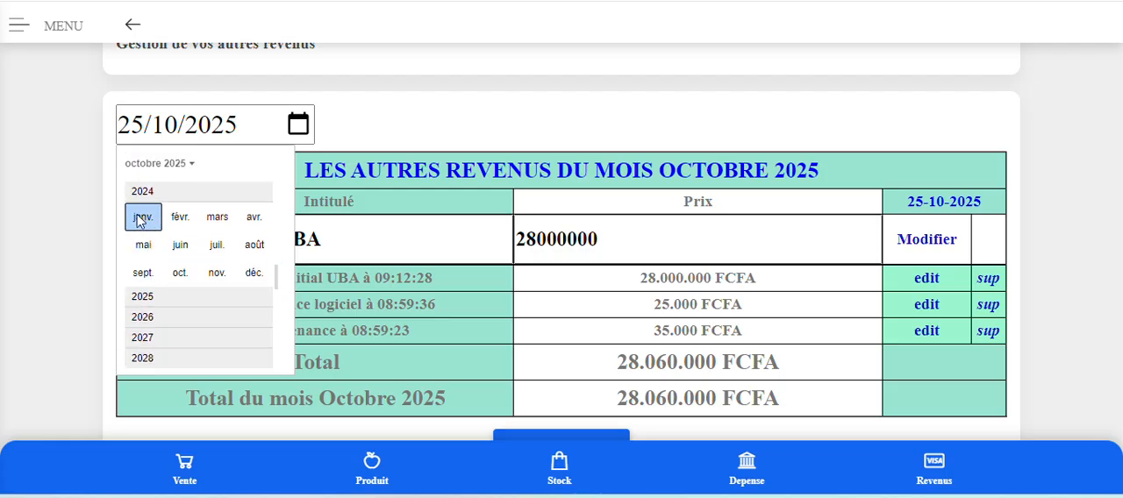
left_click(143, 219)
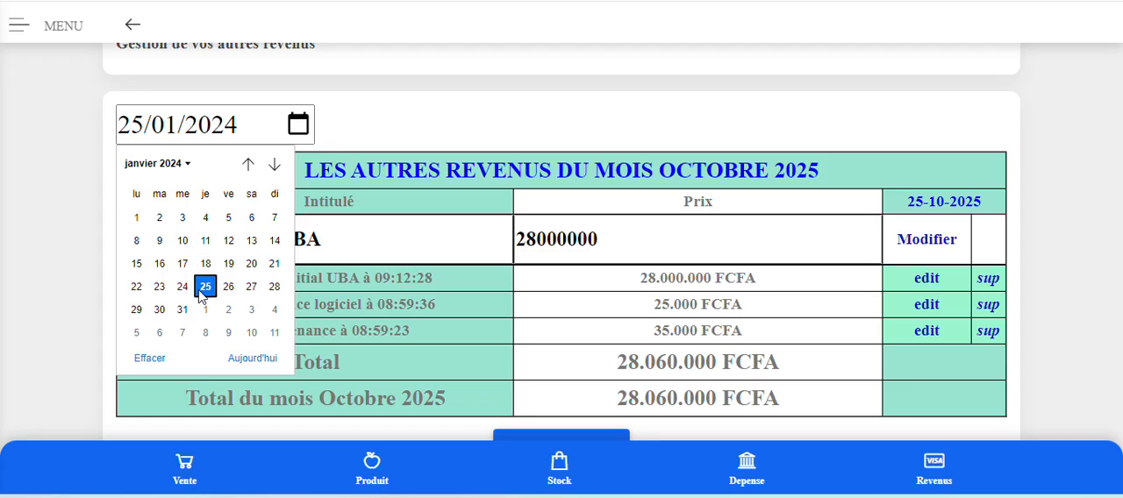
left_click(199, 291)
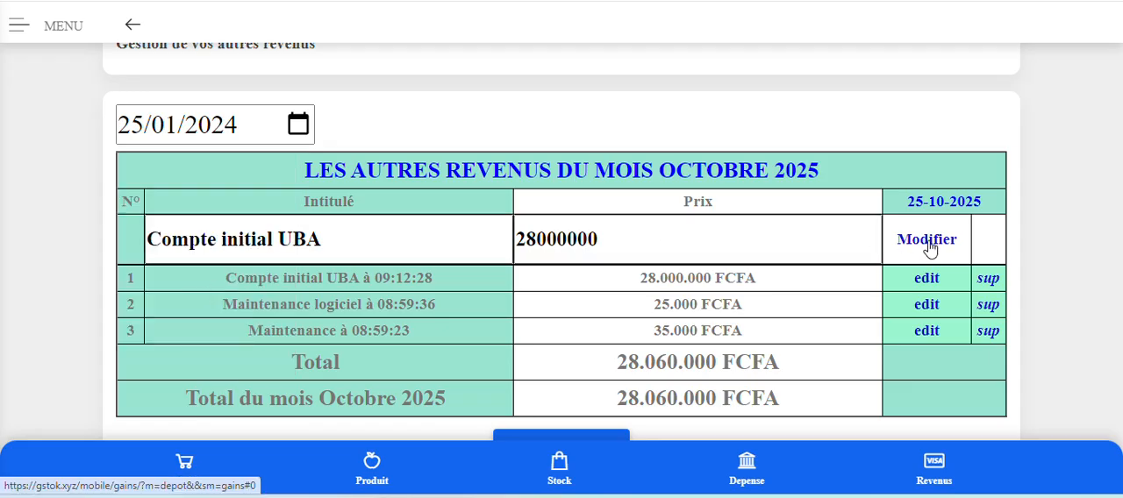
left_click(928, 240)
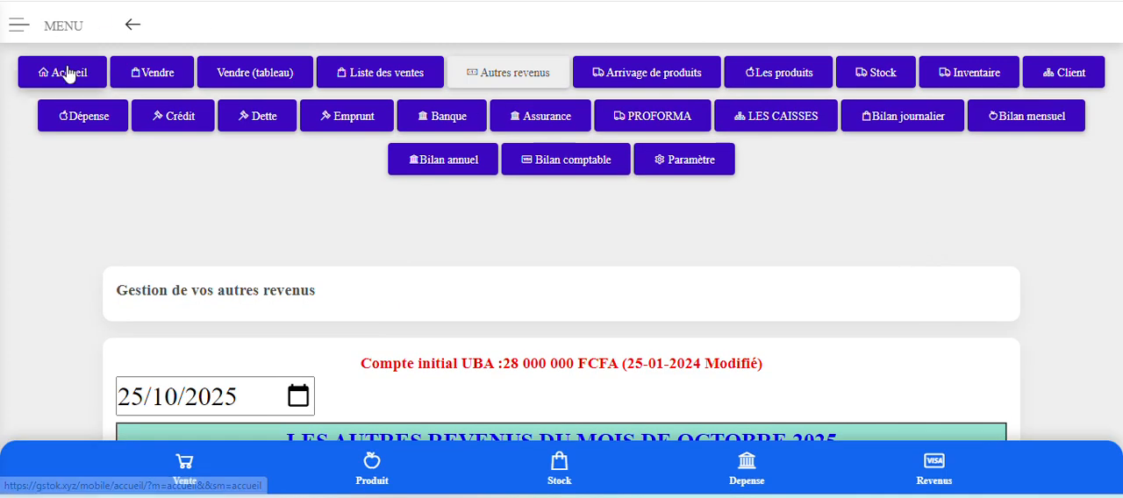
Open the Accueil page and review the month's turnover, expenses, profit, credits, stock, bank savings and capital.
left_click(68, 74)
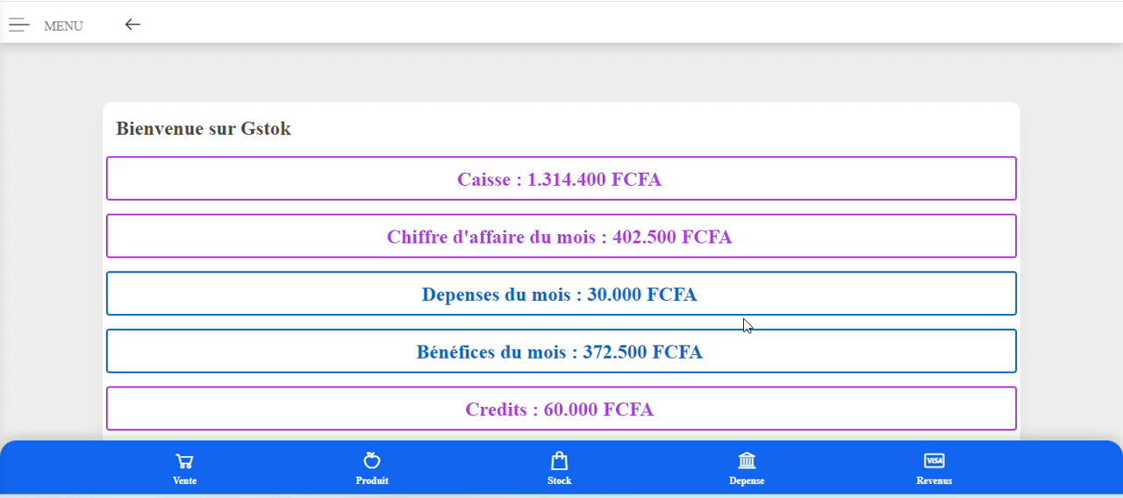
scroll(743, 325, "down", 2)
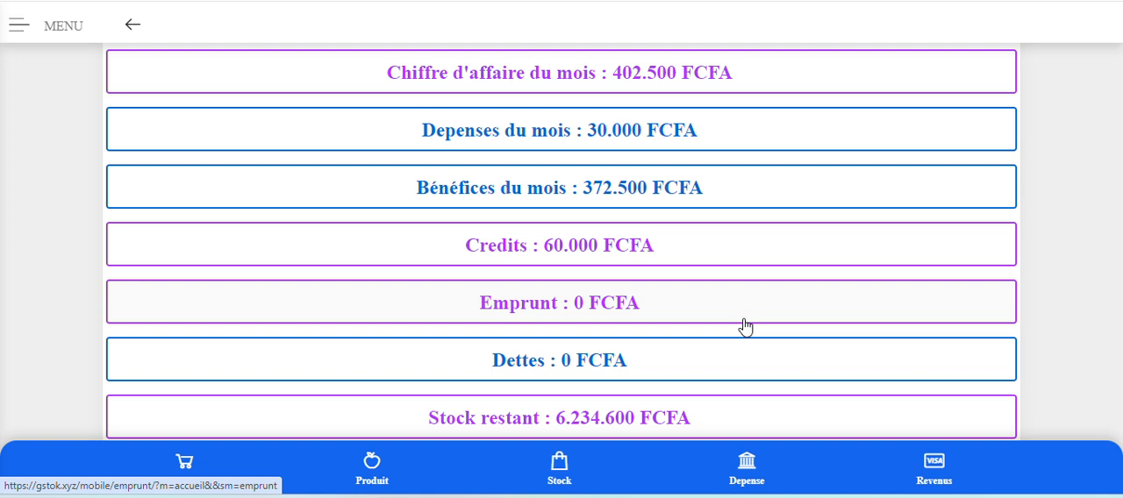
scroll(744, 325, "up", 2)
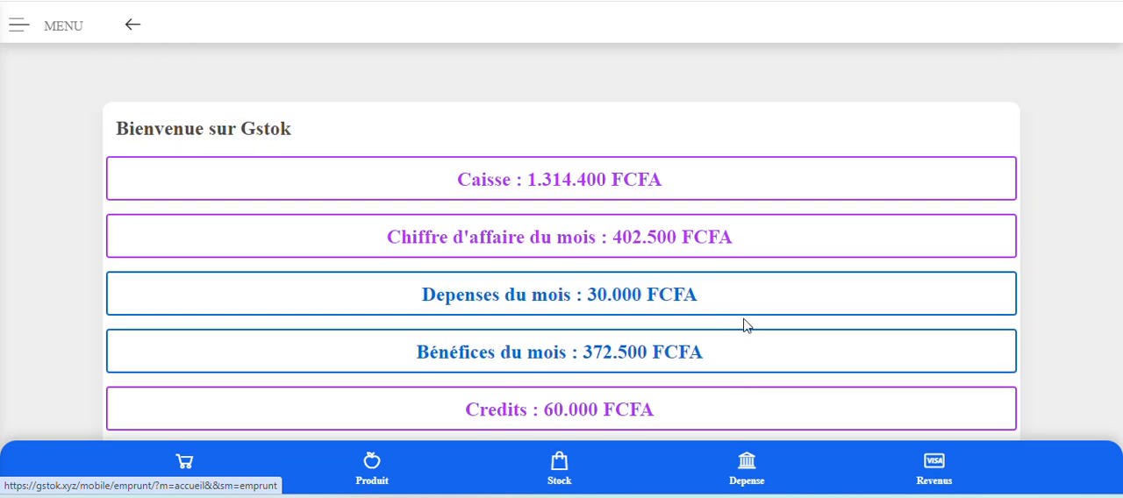
scroll(744, 325, "down", 2)
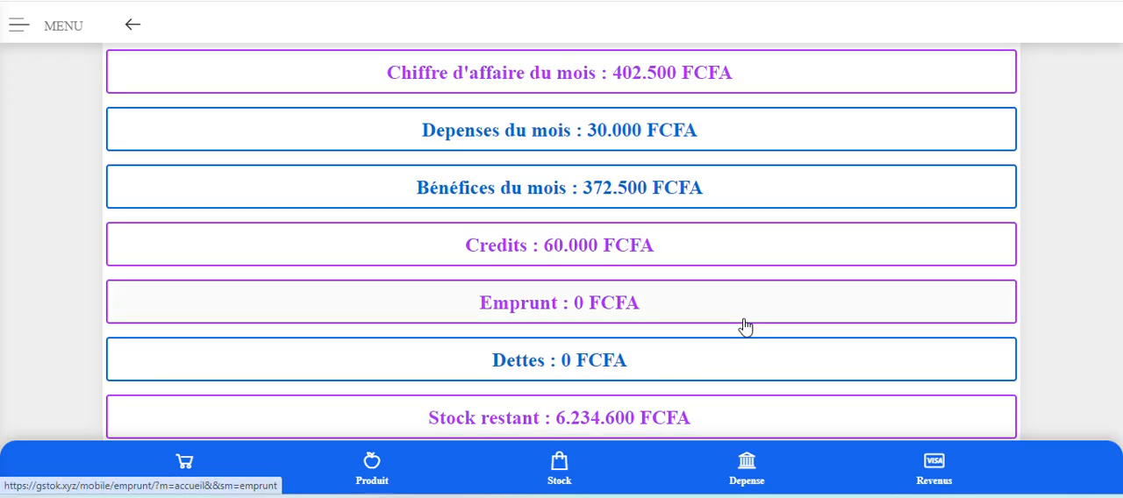
scroll(743, 325, "down", 2)
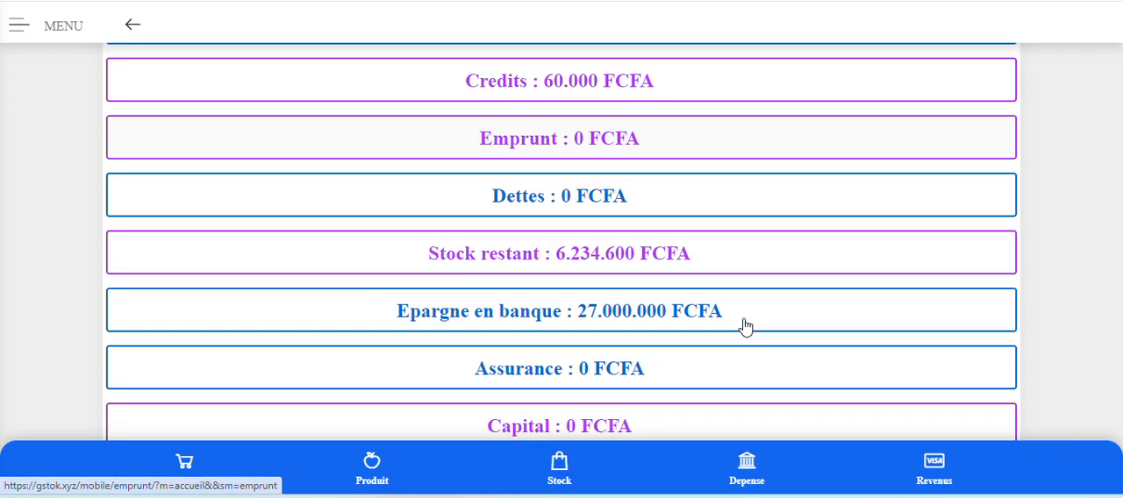
scroll(743, 325, "down", 1)
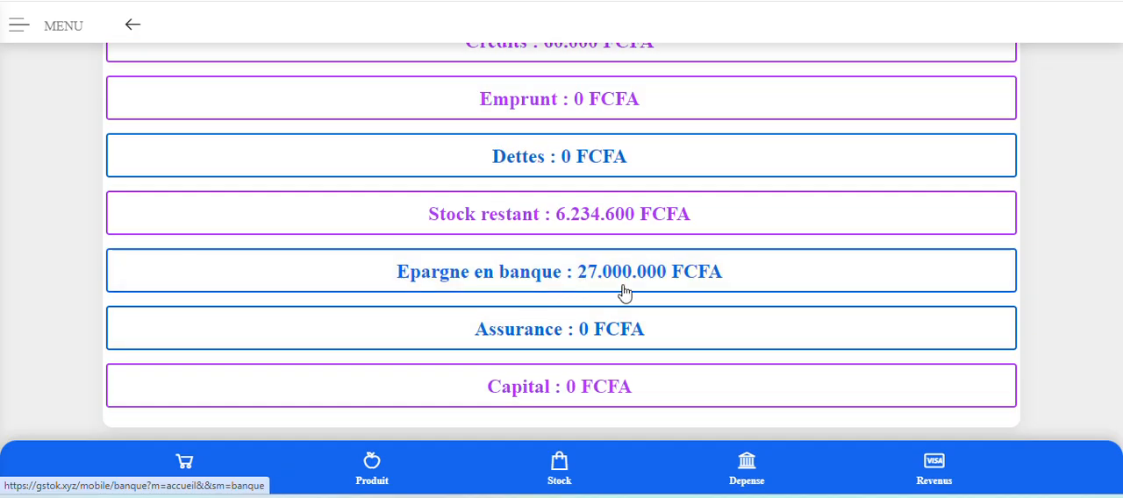
scroll(614, 286, "up", 3)
scroll(614, 286, "up", 3)
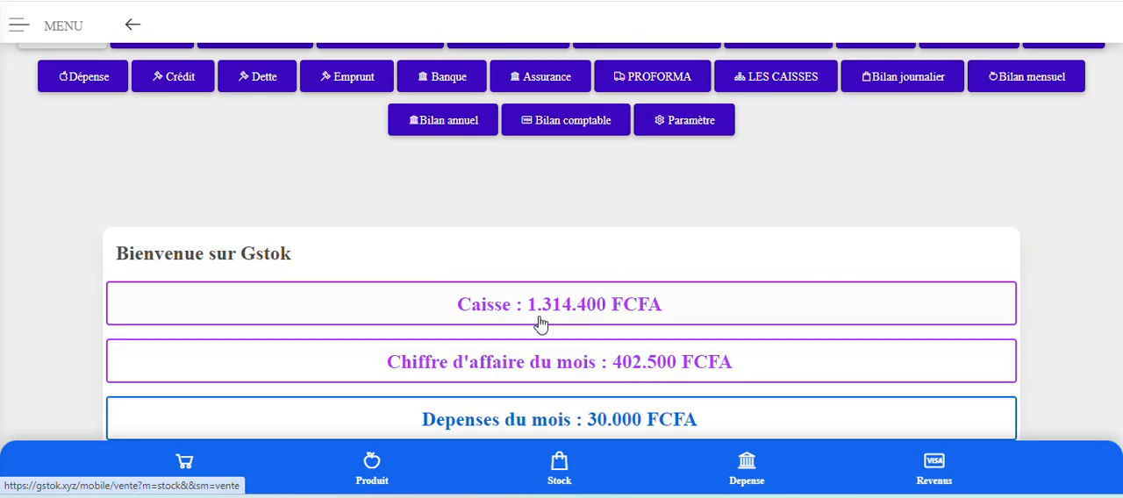
scroll(541, 322, "up", 1)
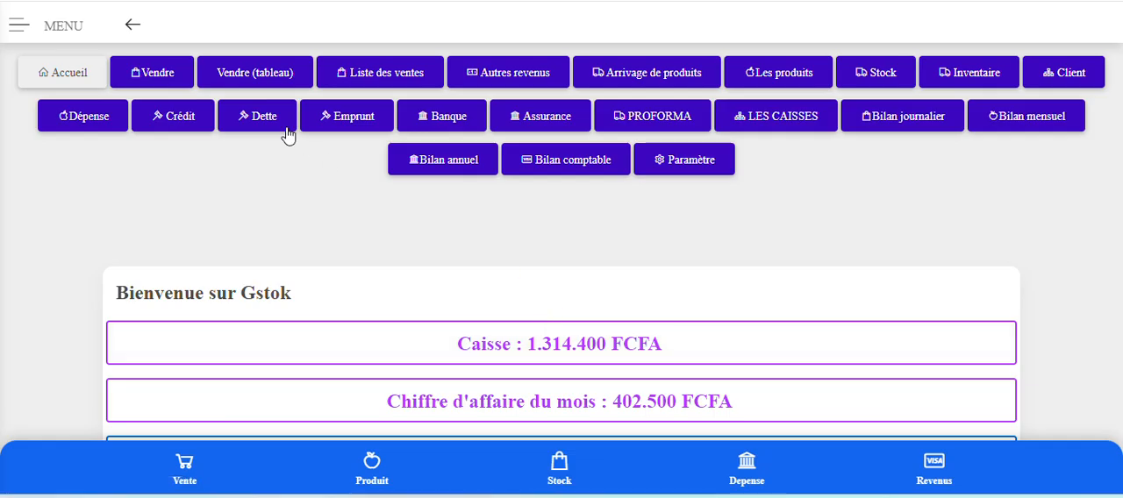
Open the Autres revenus list and display the revenues for 25/01/2024.
left_click(507, 76)
scroll(439, 249, "down", 3)
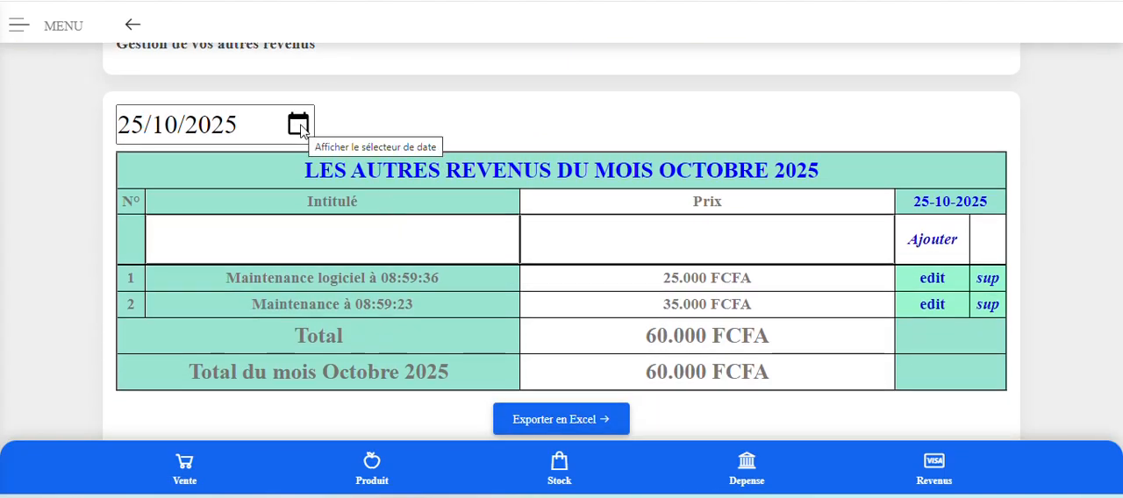
left_click(298, 125)
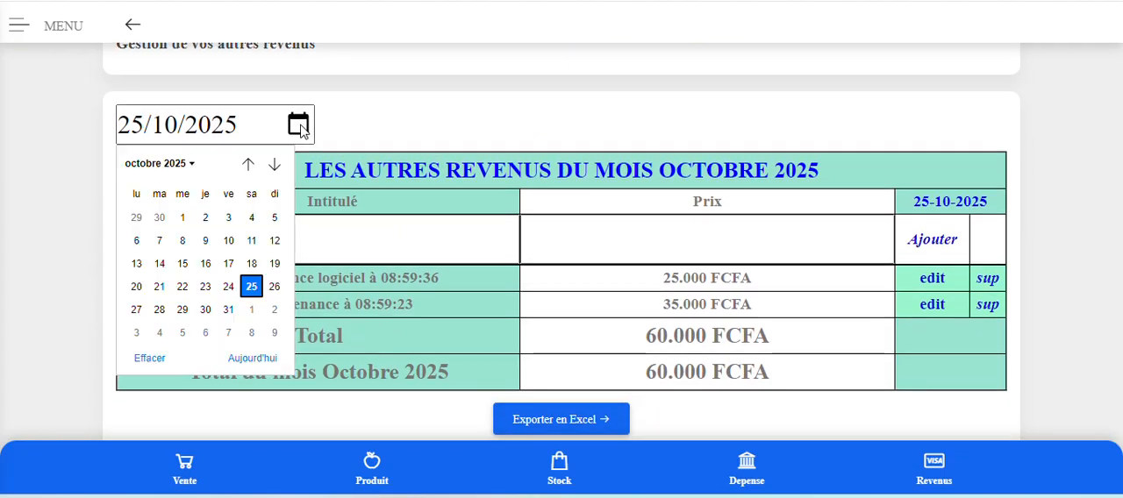
left_click(192, 166)
left_click(143, 217)
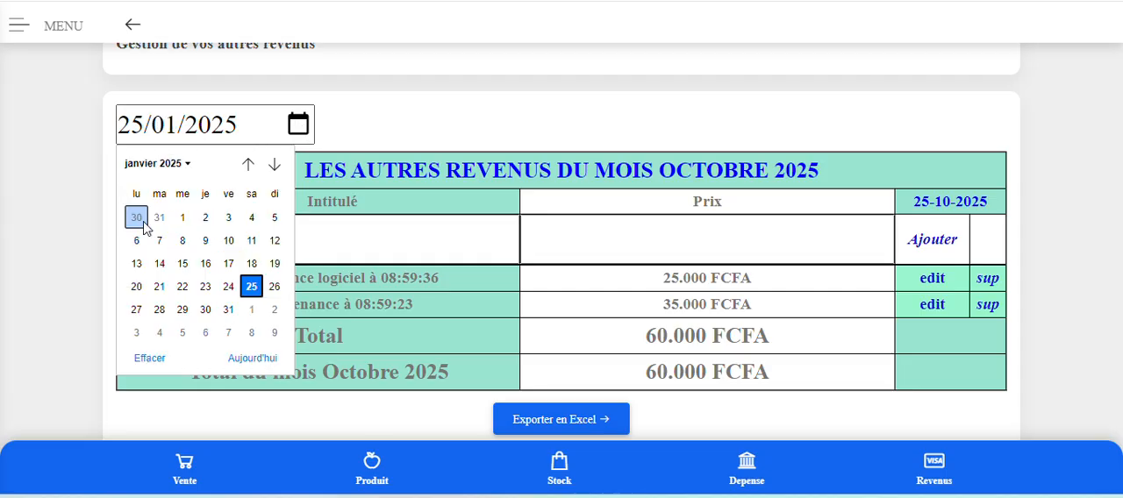
left_click(186, 164)
scroll(165, 198, "up", 1)
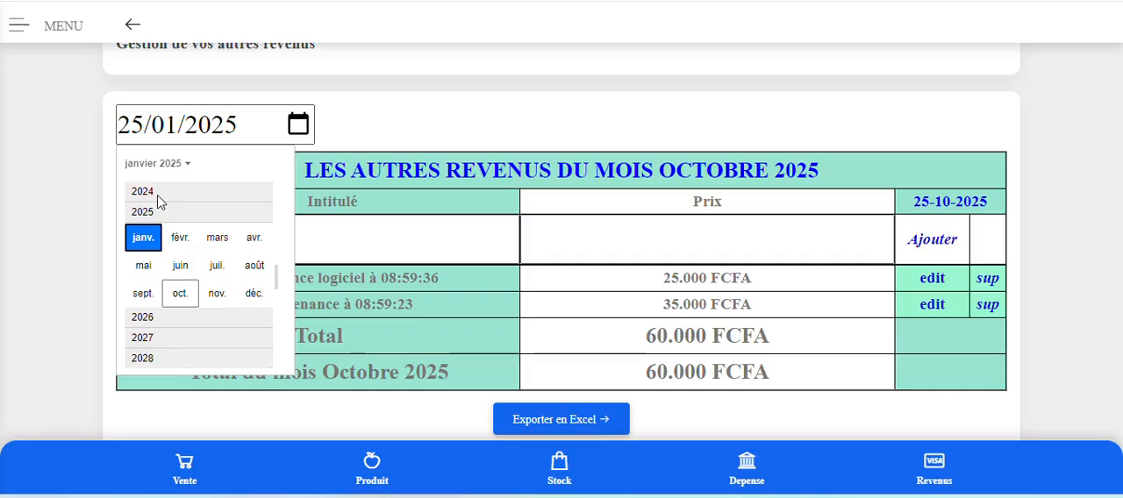
left_click(156, 199)
left_click(141, 217)
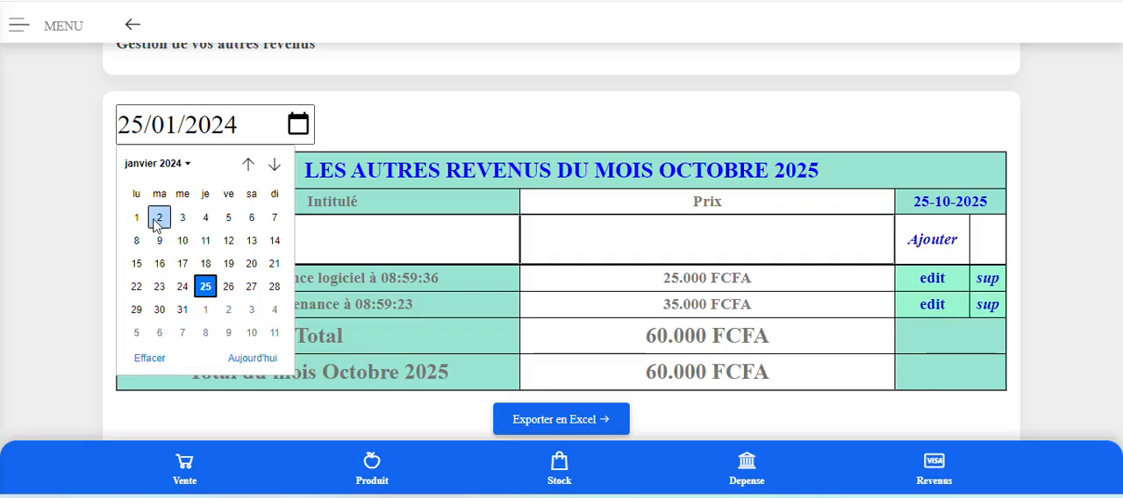
left_click(206, 287)
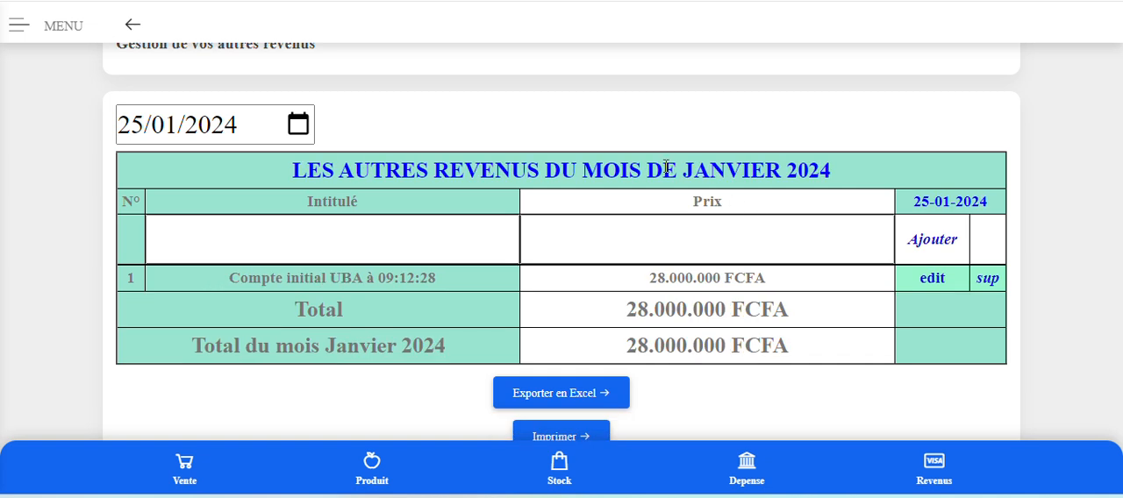
left_click(818, 251)
Return to the Accueil page and review the month's turnover, expenses, profit, credits, stock and bank savings.
scroll(556, 201, "up", 3)
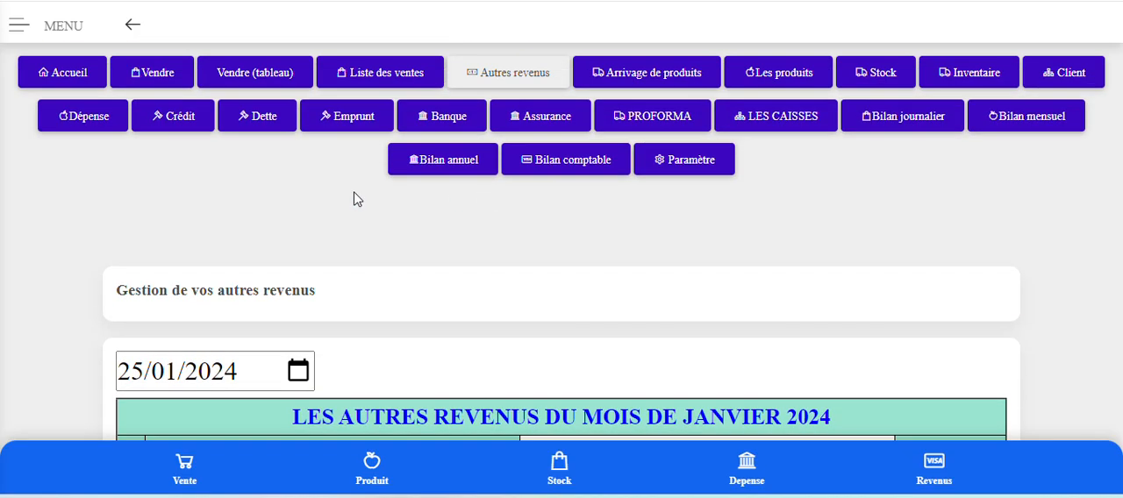
left_click(62, 77)
scroll(673, 279, "down", 4)
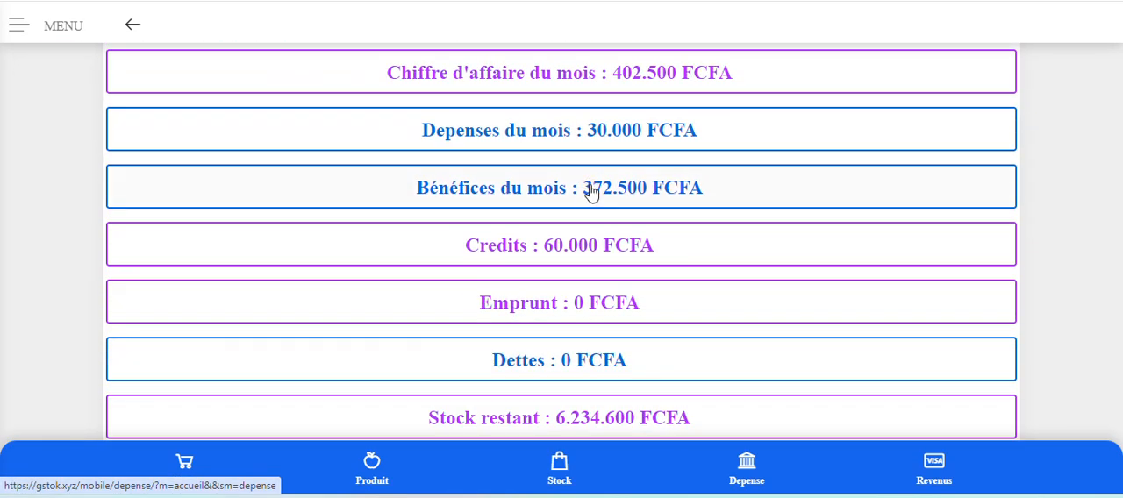
scroll(588, 180, "down", 3)
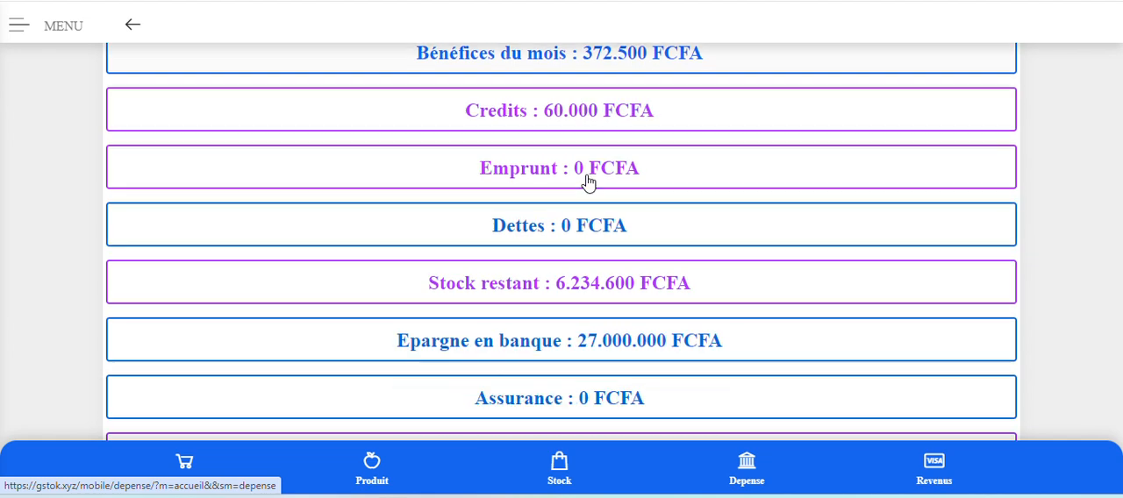
Open the bank transactions of 2025 and review the UBA deposit, the withdrawal and the total.
left_click(556, 279)
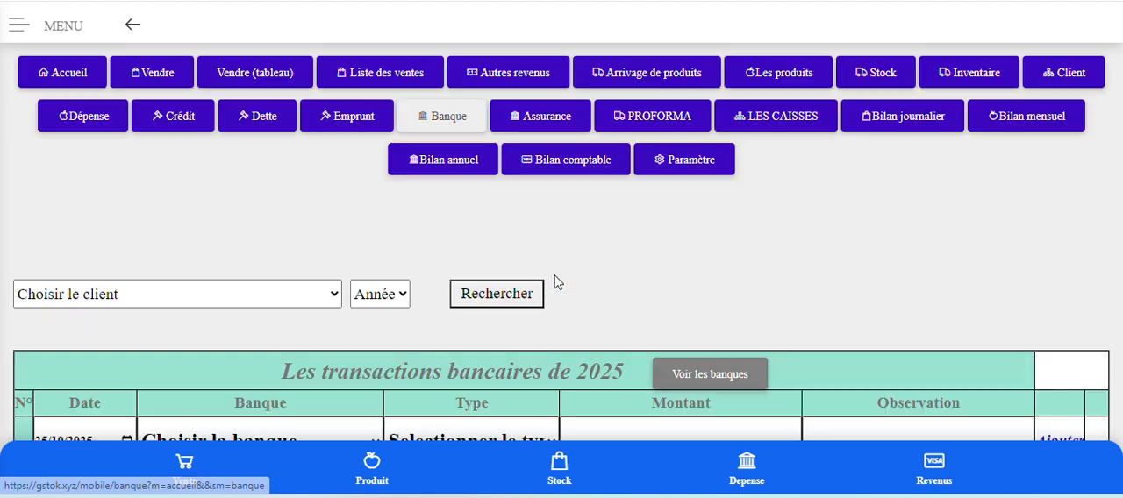
scroll(556, 279, "down", 5)
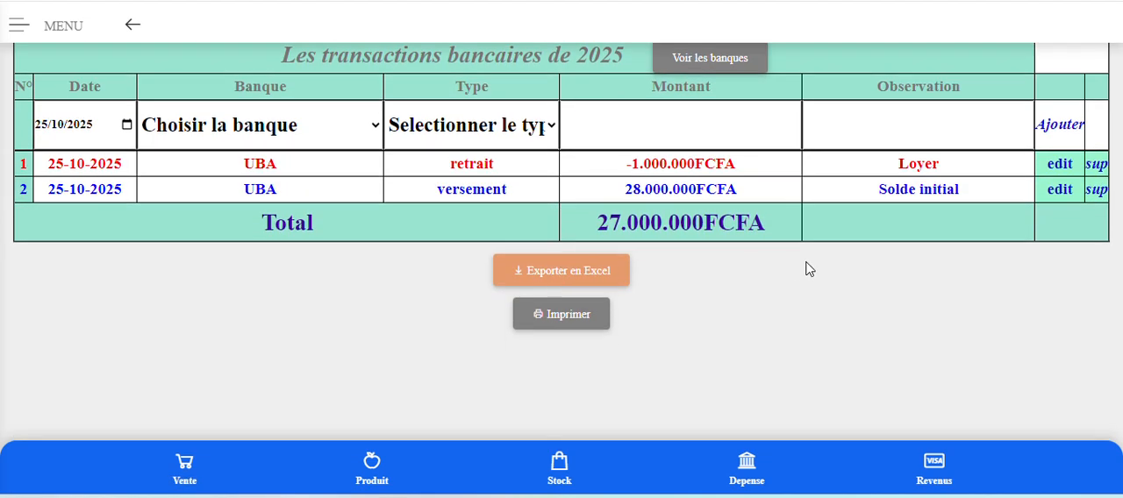
scroll(821, 267, "up", 2)
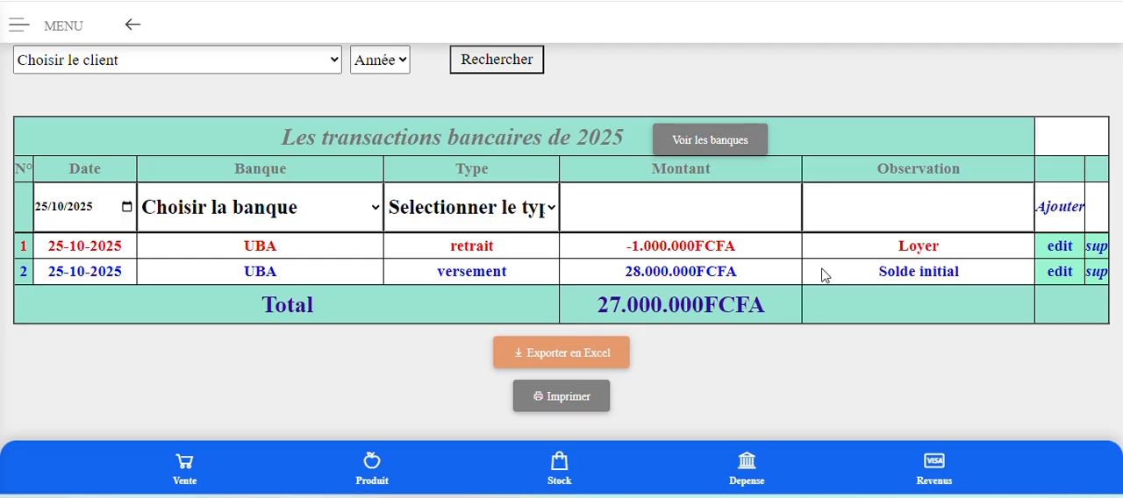
Open the Dépense page and title a new expense "Achat de marchandise".
scroll(824, 275, "up", 3)
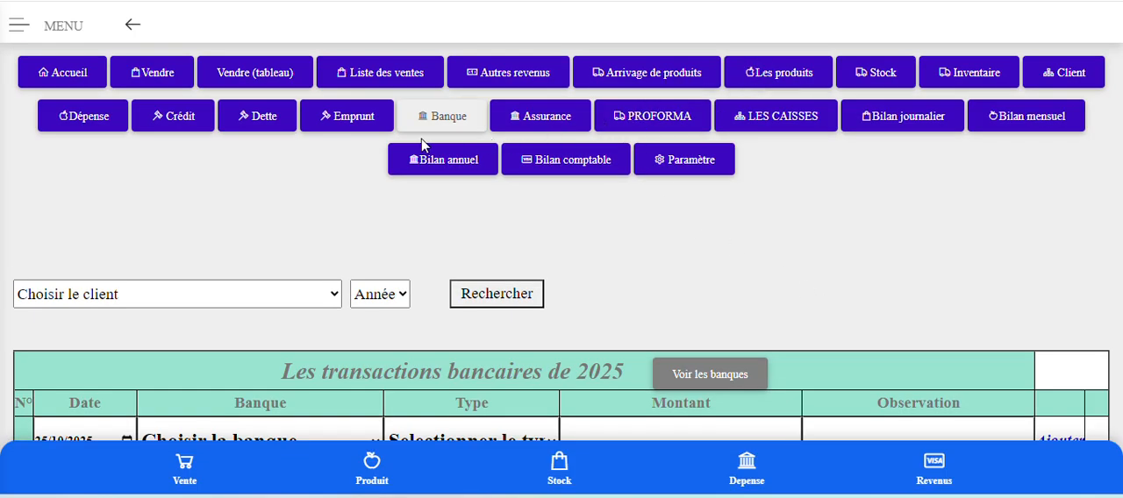
left_click(95, 121)
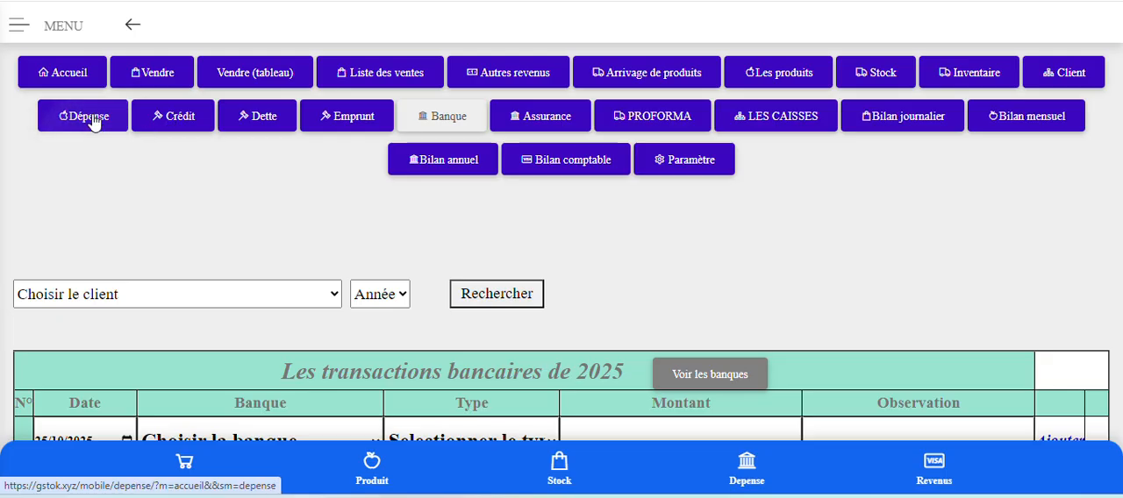
scroll(614, 325, "down", 2)
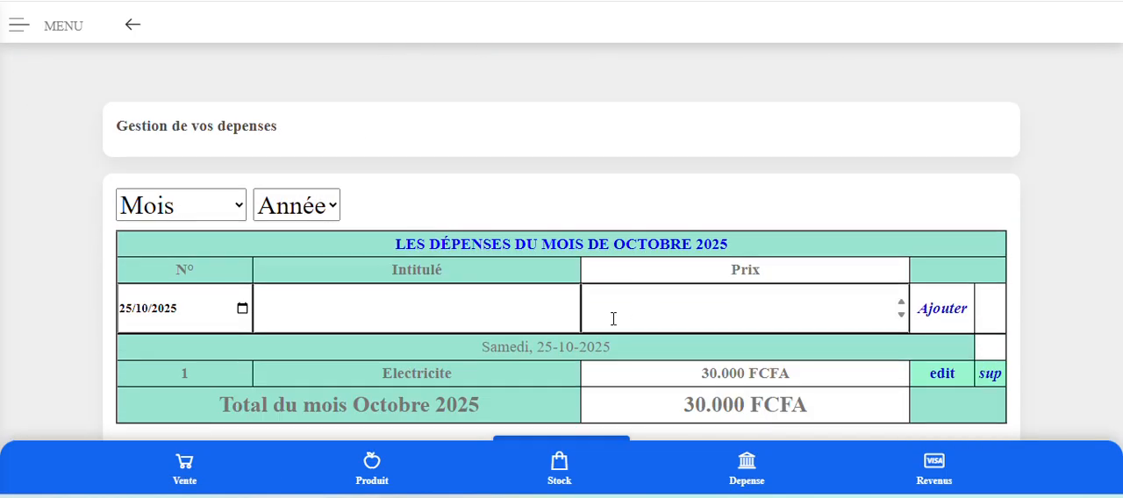
left_click(320, 303)
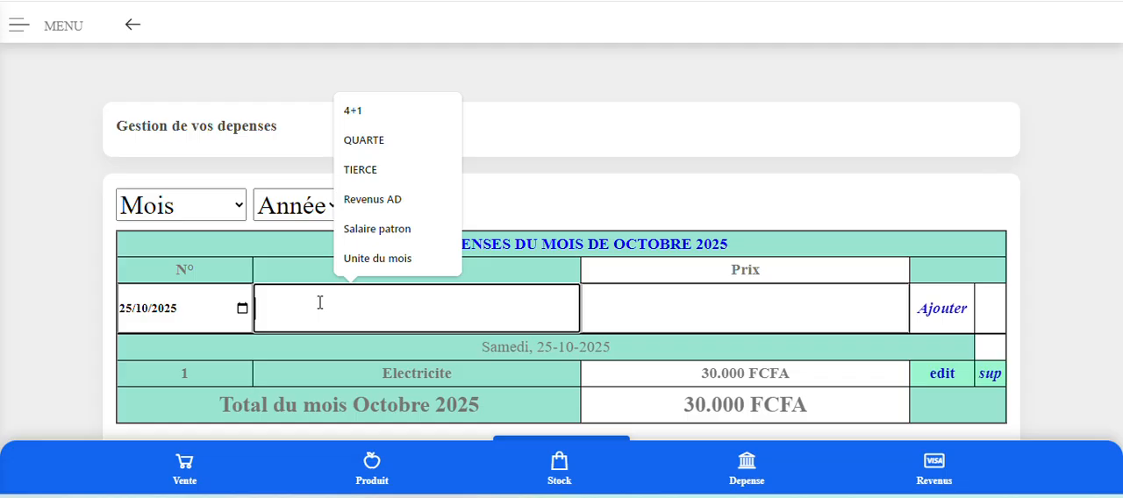
type("Acha")
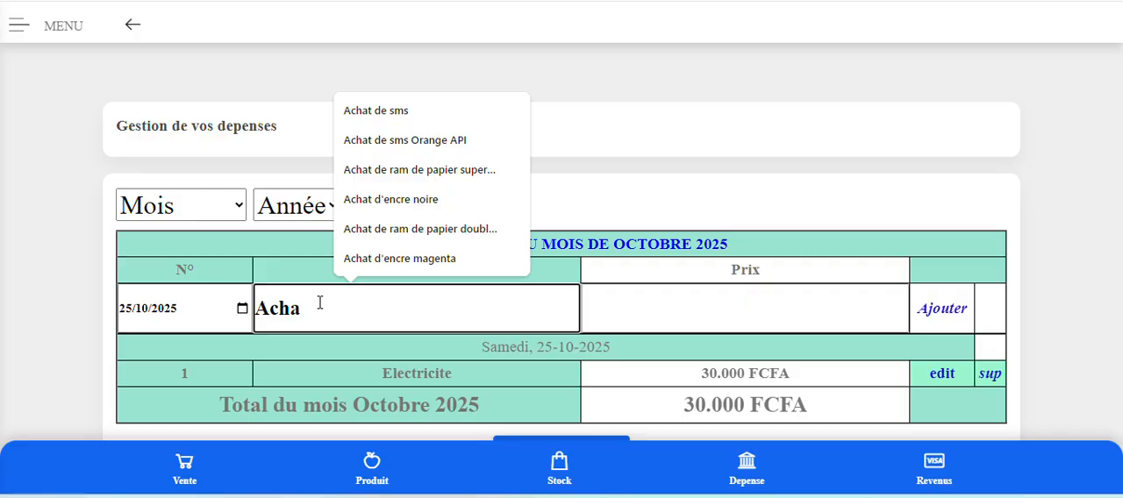
type("t de ma")
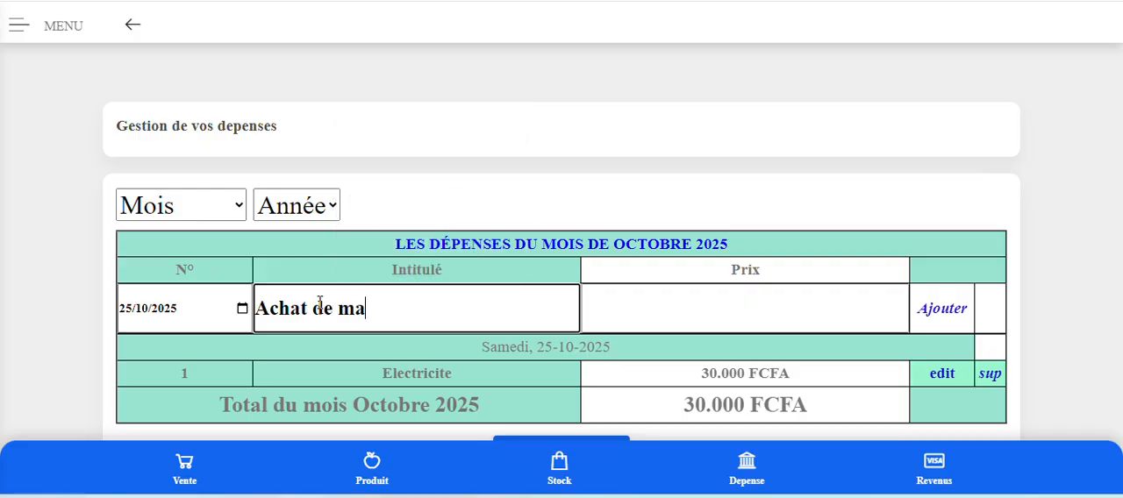
type("rchandise")
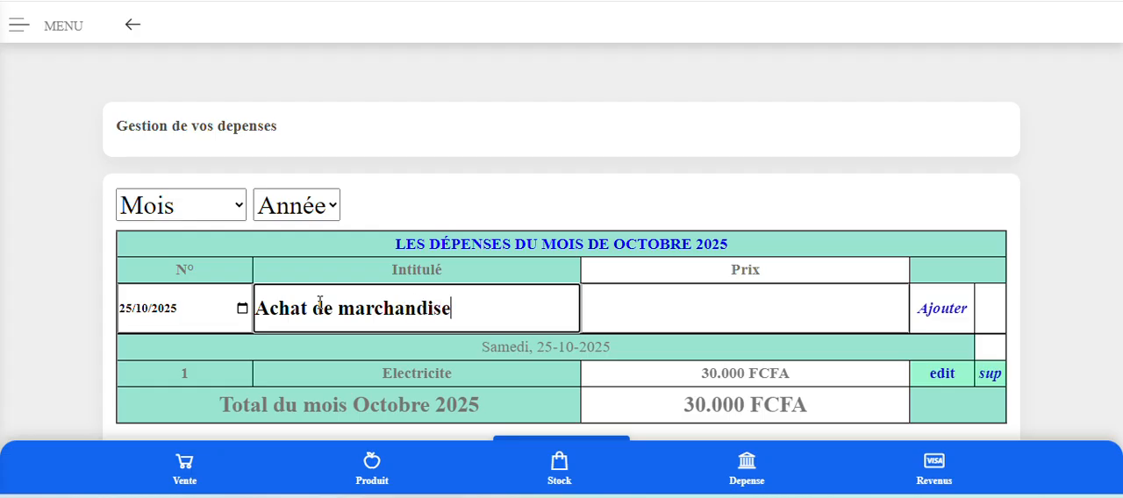
Set the "Achat de marchandise" expense's price to 1000000 and add it to the October 2025 expenses.
left_click(663, 300)
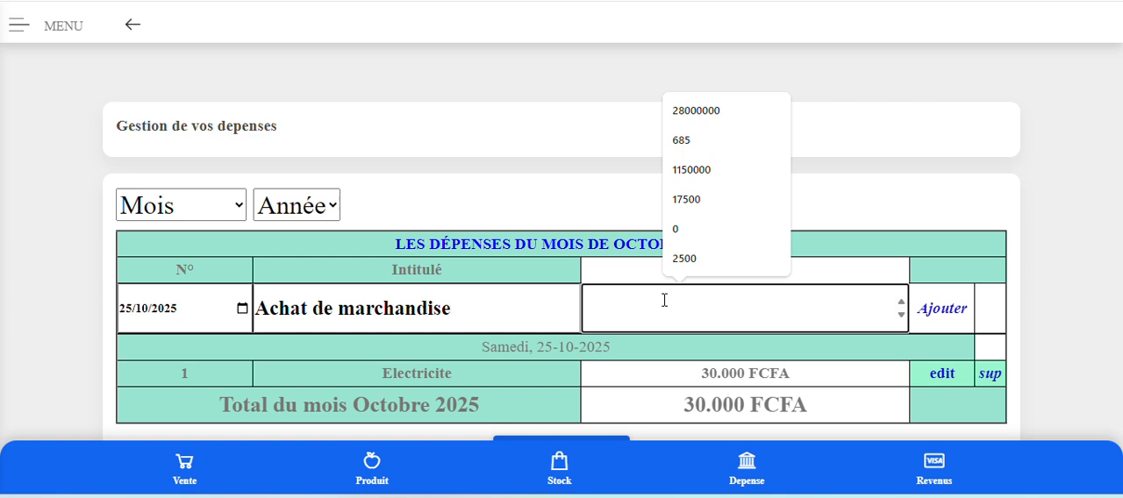
type("1.000")
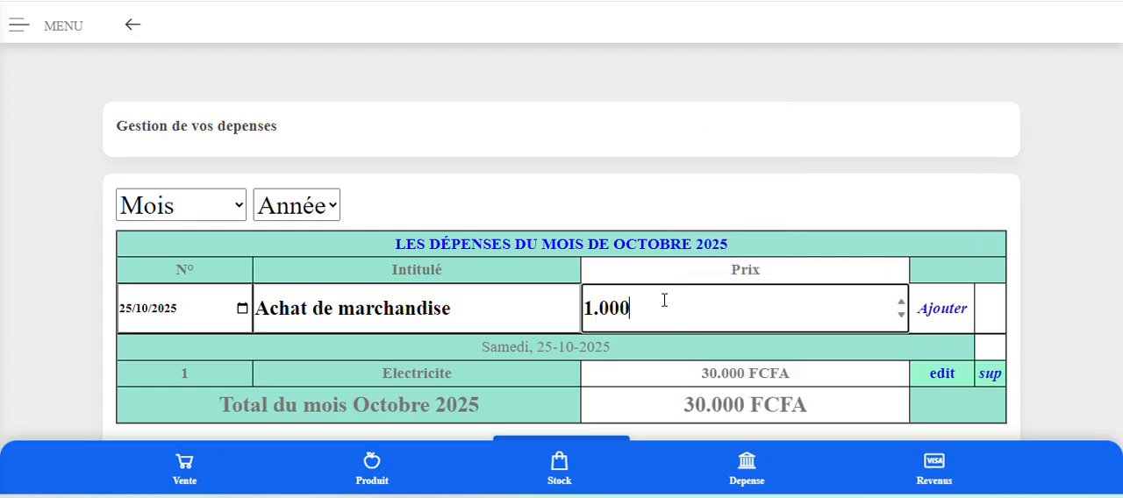
type("0")
key("BackSpace")
type("0")
key("BackSpace")
key("BackSpace")
key("BackSpace")
key("BackSpace")
key("BackSpace")
key("BackSpace")
type("1000000")
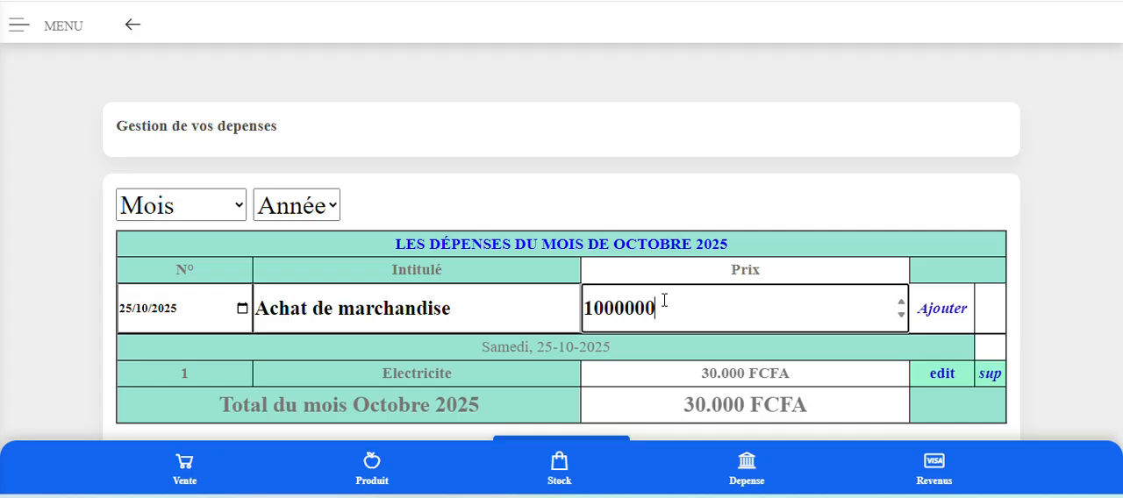
left_click(941, 311)
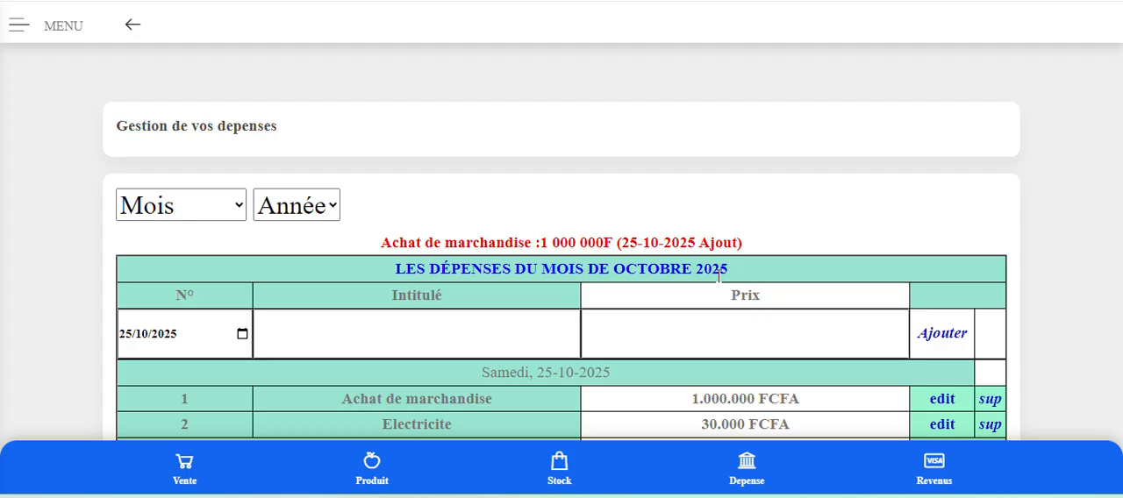
scroll(718, 275, "down", 1)
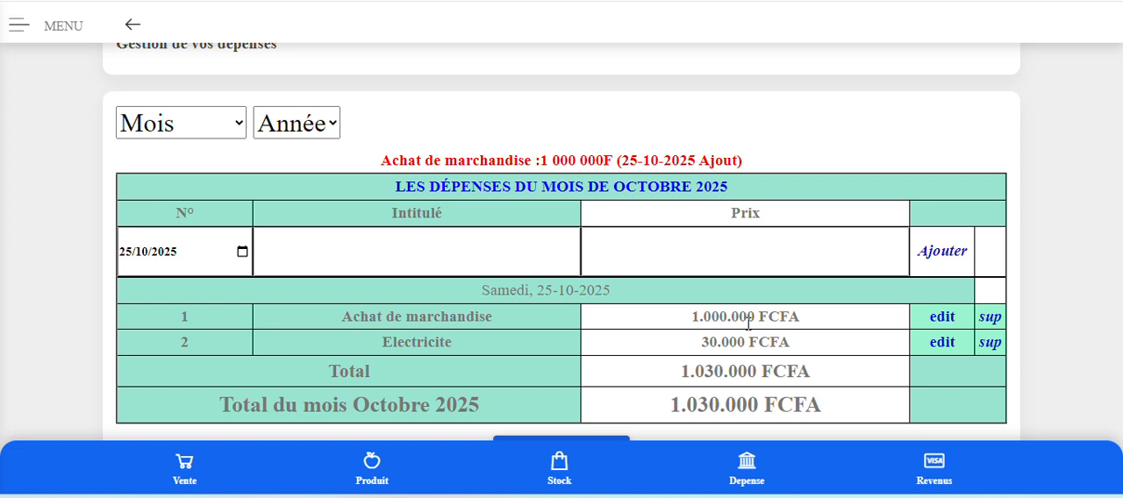
Open the Accueil page and check how the new expense affects the cash balance, monthly expenses, profit and bank savings.
scroll(747, 324, "up", 3)
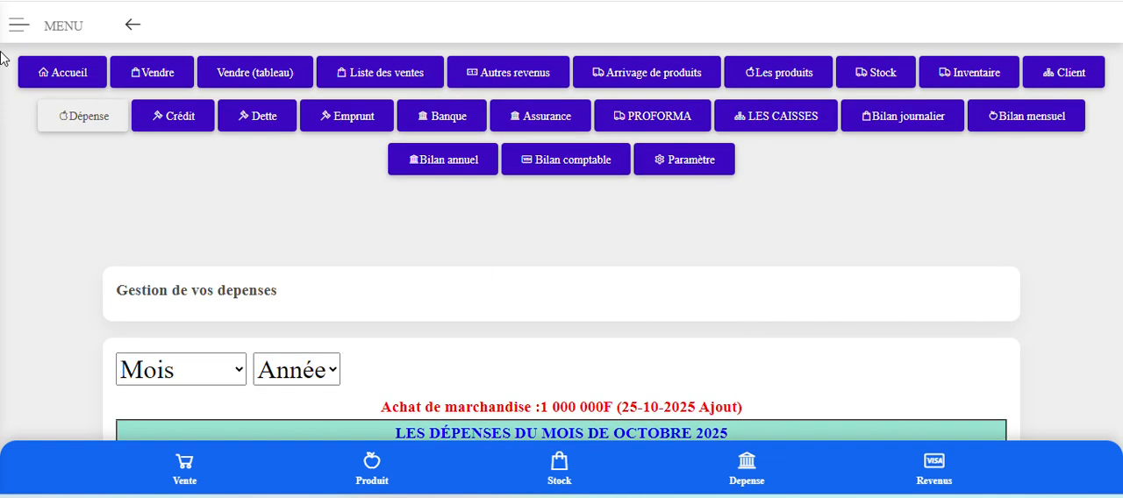
left_click(63, 76)
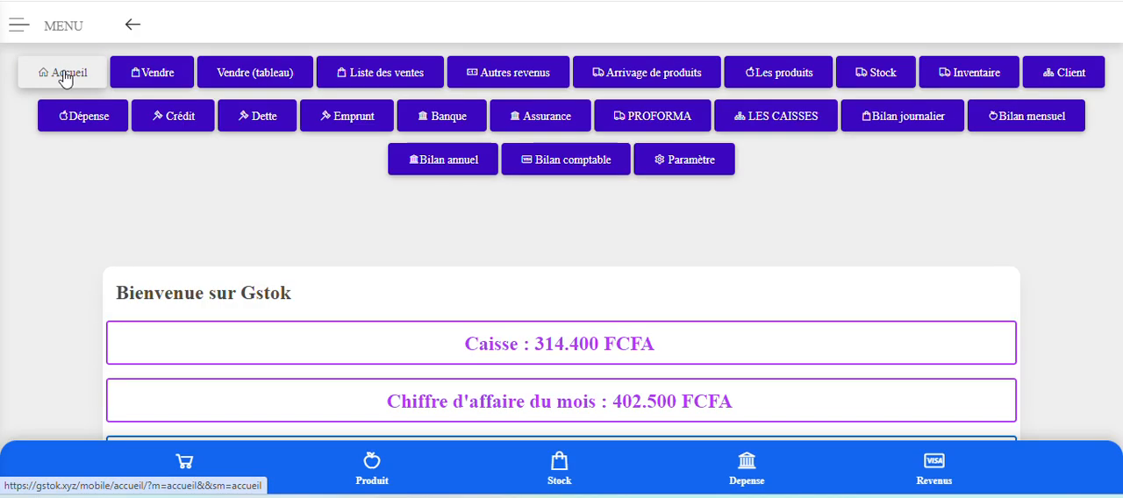
scroll(416, 233, "down", 3)
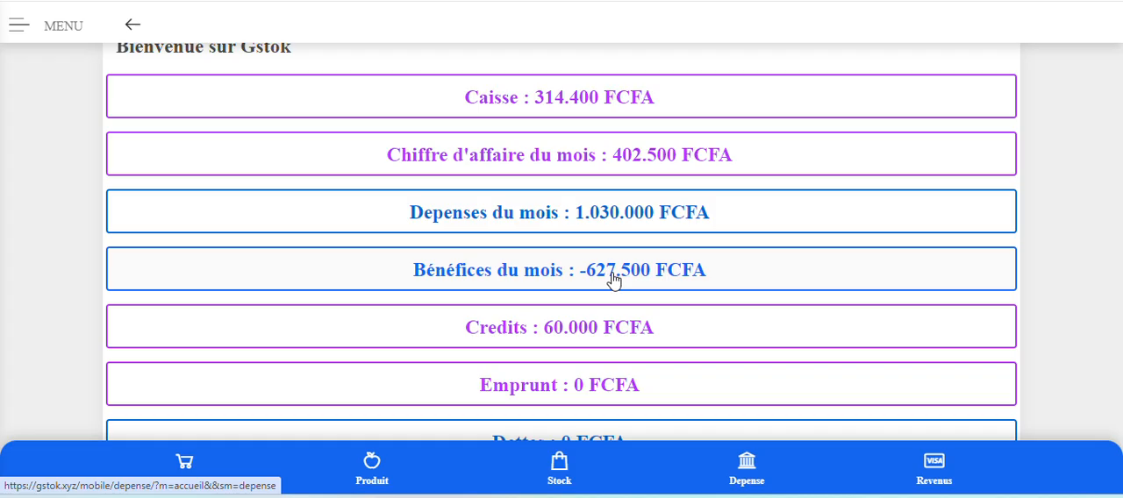
scroll(613, 278, "down", 3)
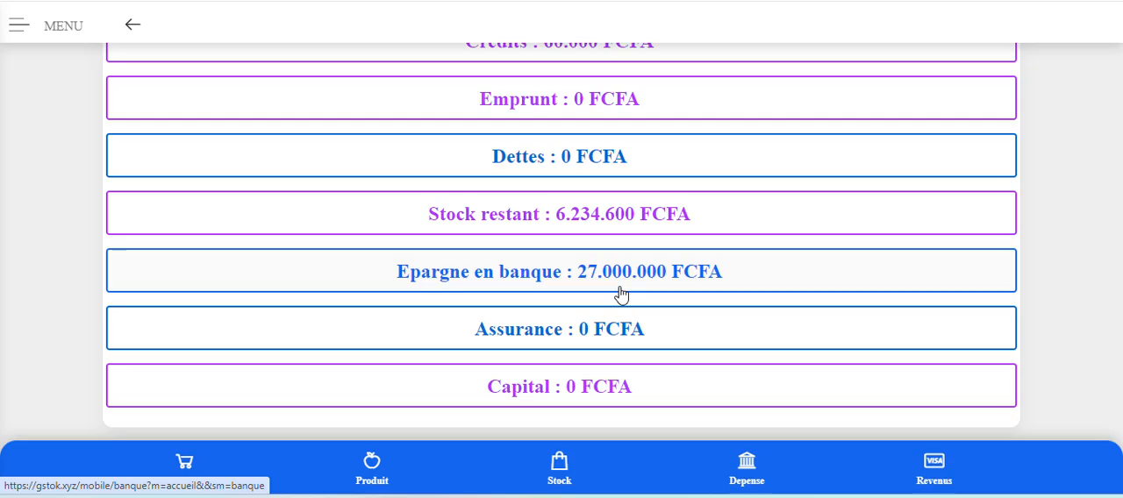
scroll(620, 295, "up", 6)
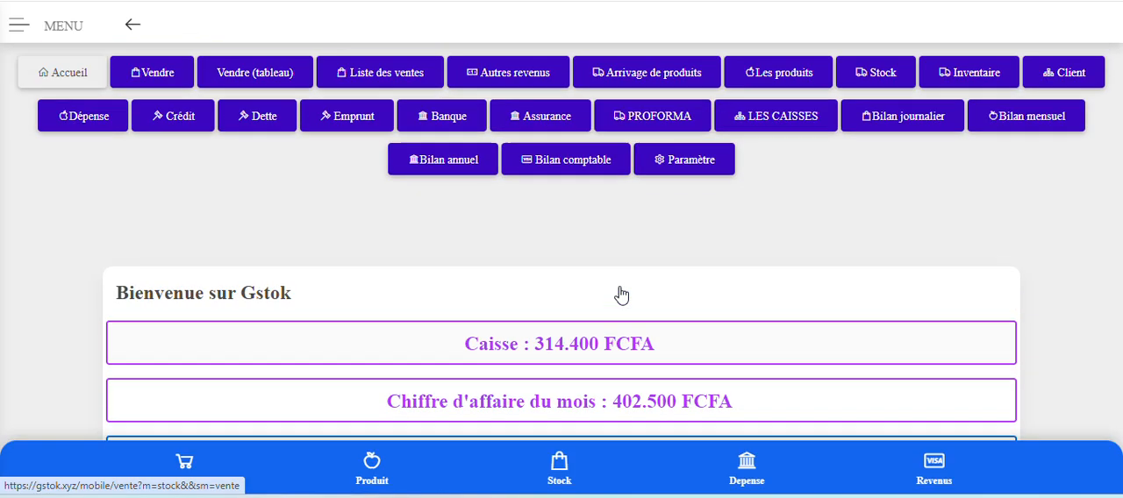
scroll(620, 295, "down", 2)
Open the Bilan annuel and compare revenues, expenses, credits, debts and profits for 2025 and 2024.
scroll(620, 295, "up", 2)
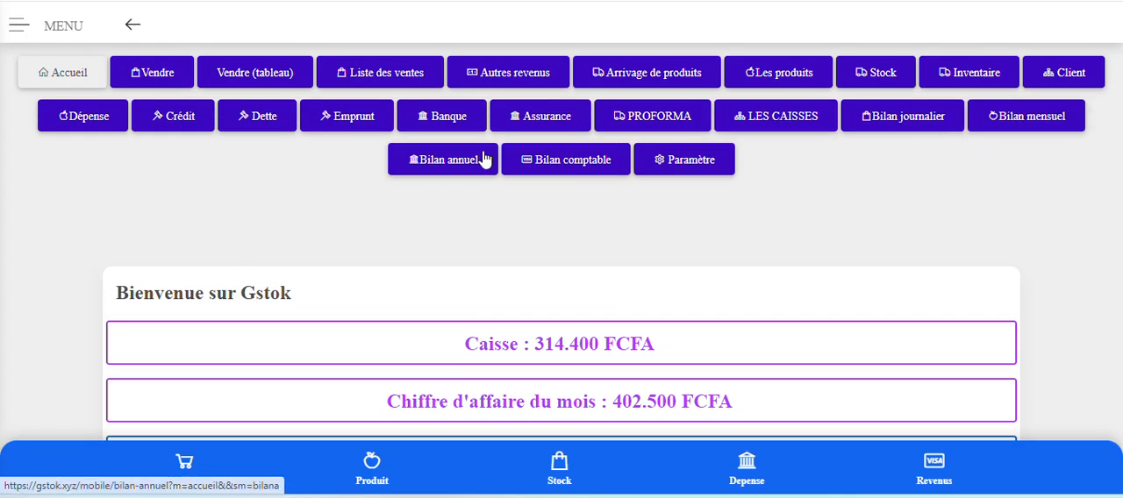
left_click(430, 161)
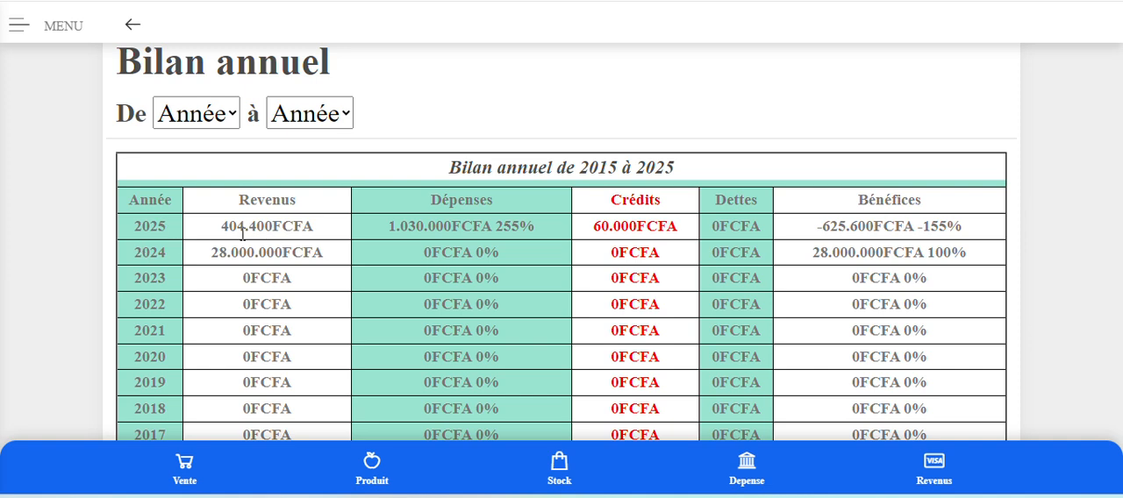
left_click_drag(220, 226, 276, 233)
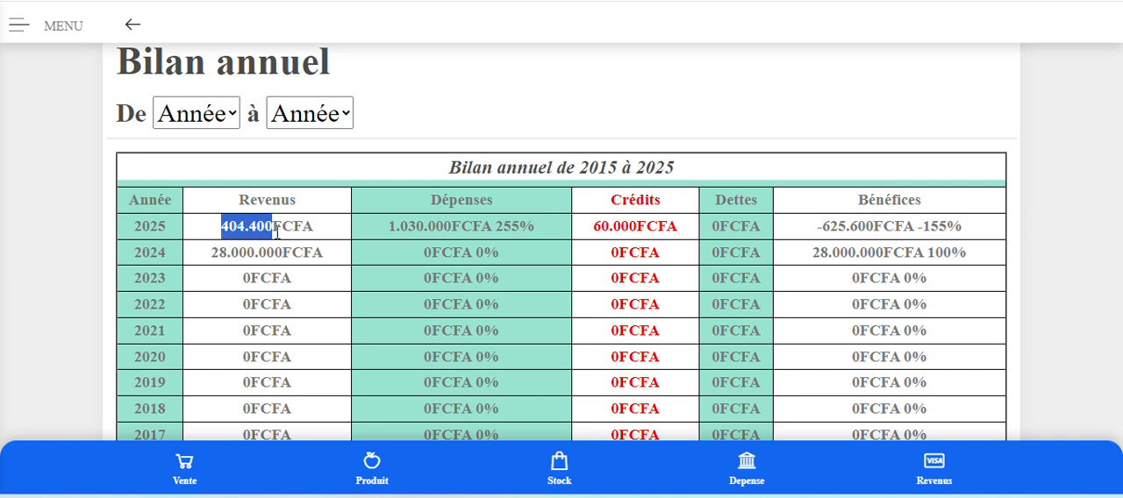
left_click(268, 230)
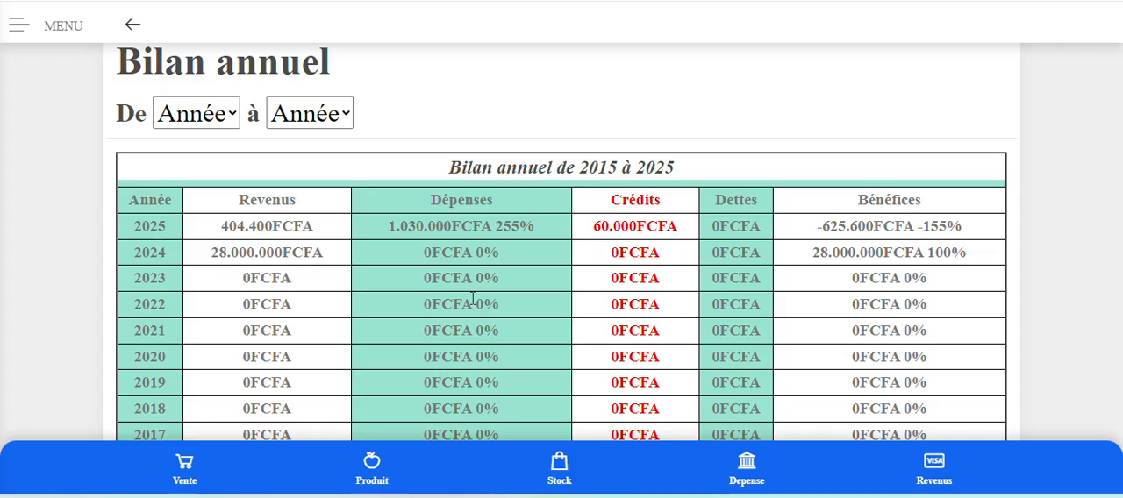
scroll(751, 271, "down", 3)
scroll(751, 271, "up", 4)
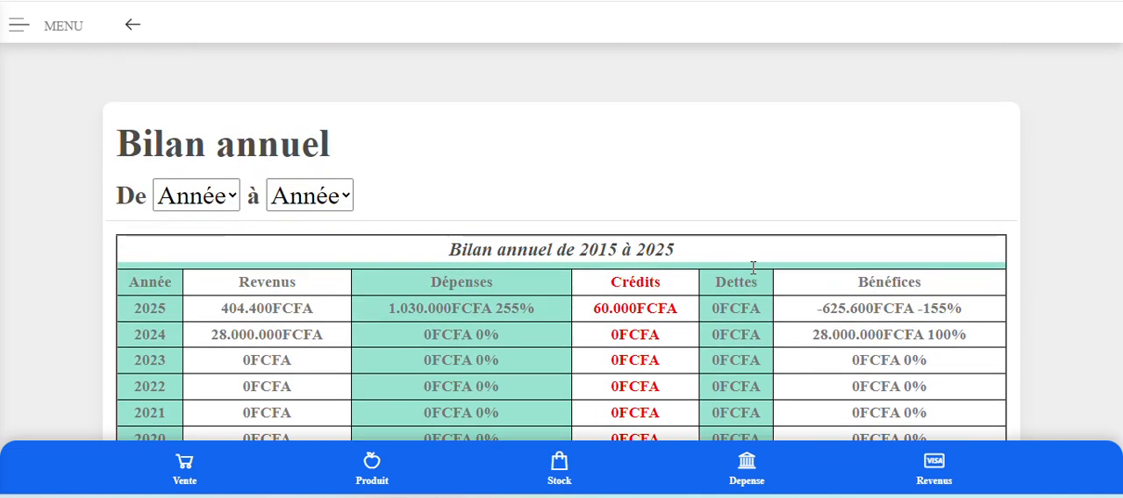
scroll(751, 271, "down", 2)
scroll(752, 271, "up", 1)
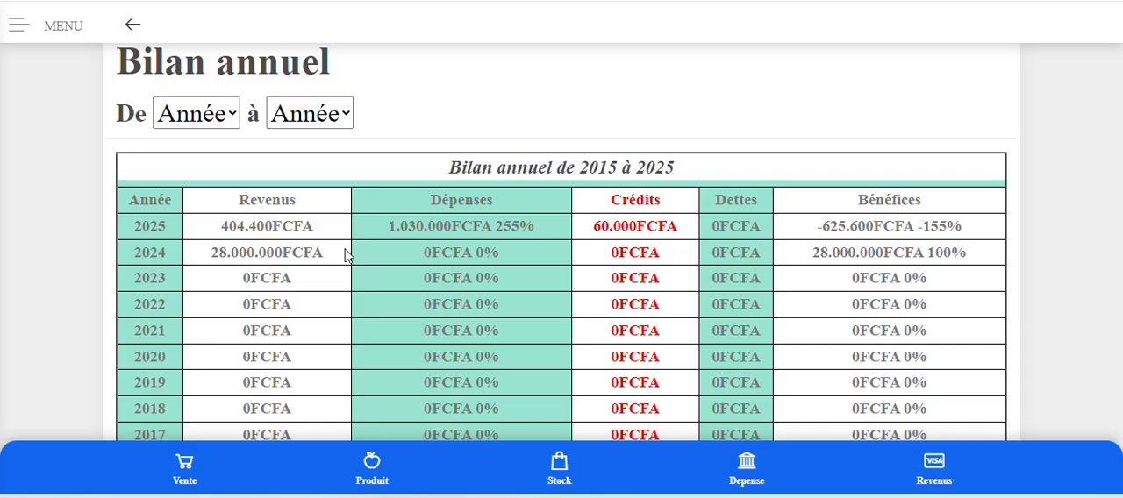
Review the Bilan annuel once more and open the Banque page to examine the 2025 bank transactions.
scroll(349, 253, "up", 3)
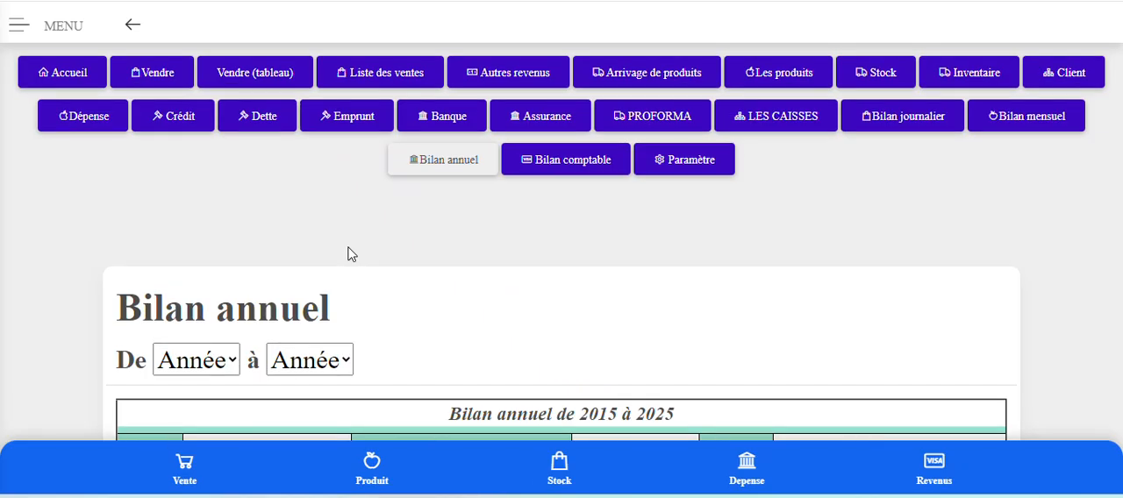
scroll(348, 253, "down", 3)
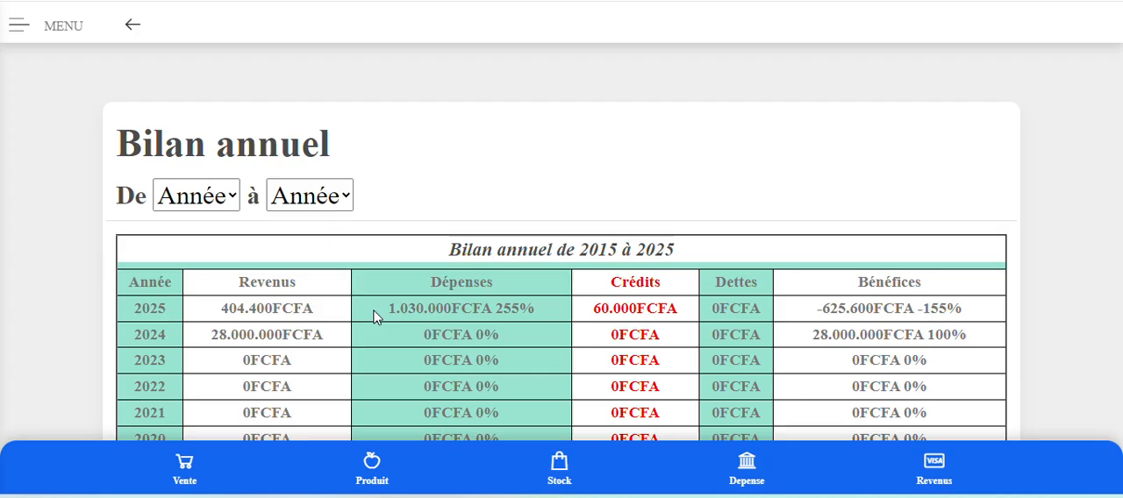
scroll(527, 318, "up", 3)
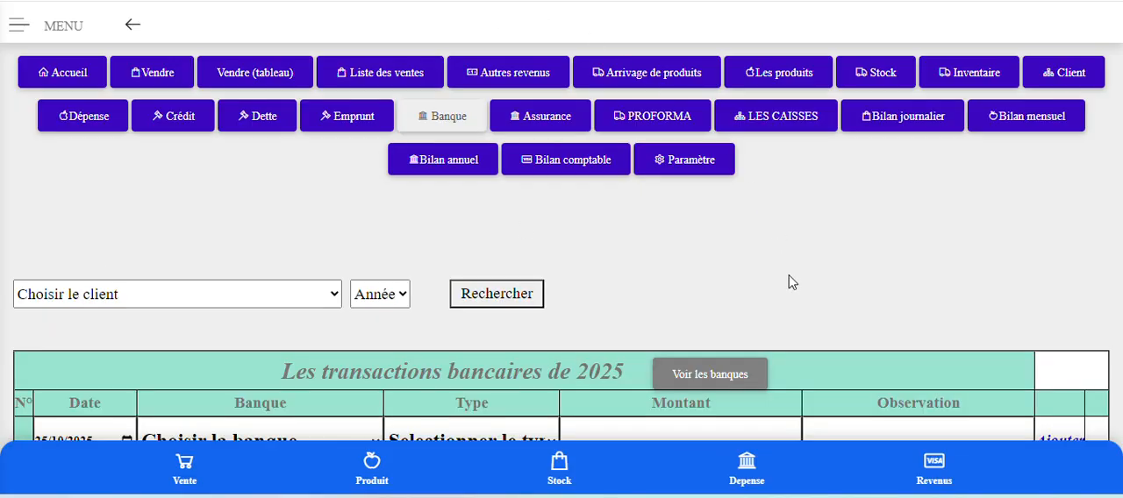
scroll(789, 282, "down", 3)
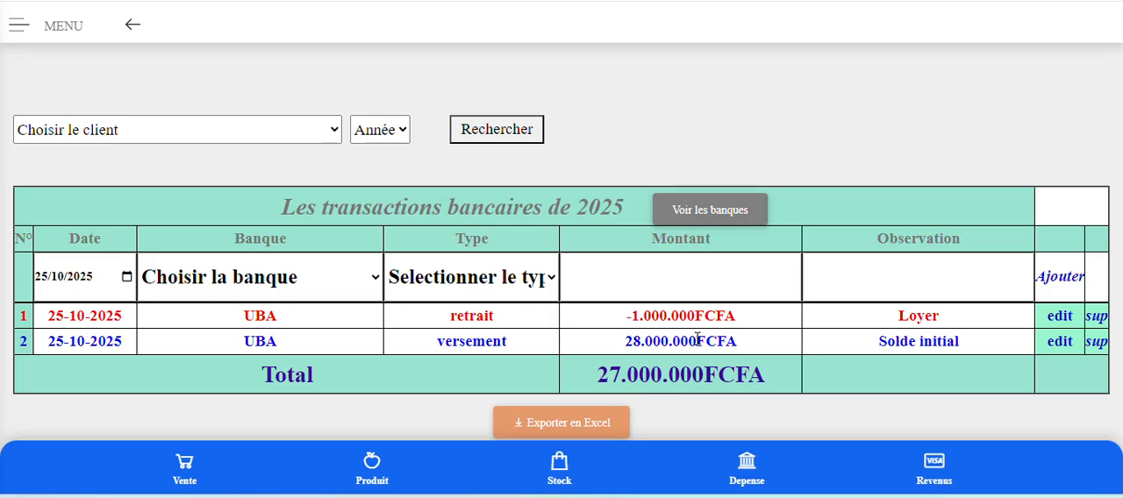
Open the Bilan comptable and examine the assets and liabilities for 2025, including the Resultat entry.
scroll(698, 338, "up", 2)
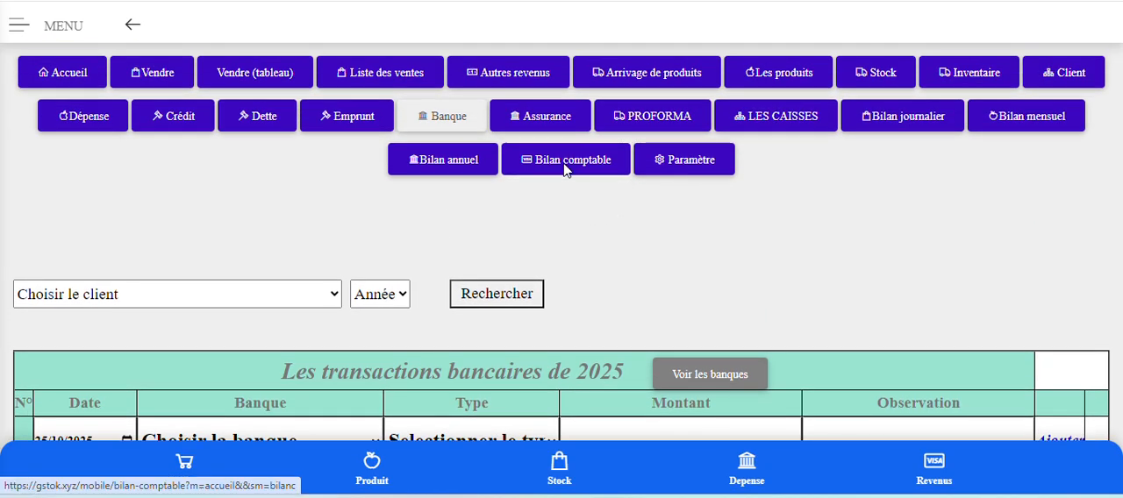
left_click(566, 167)
scroll(566, 180, "down", 3)
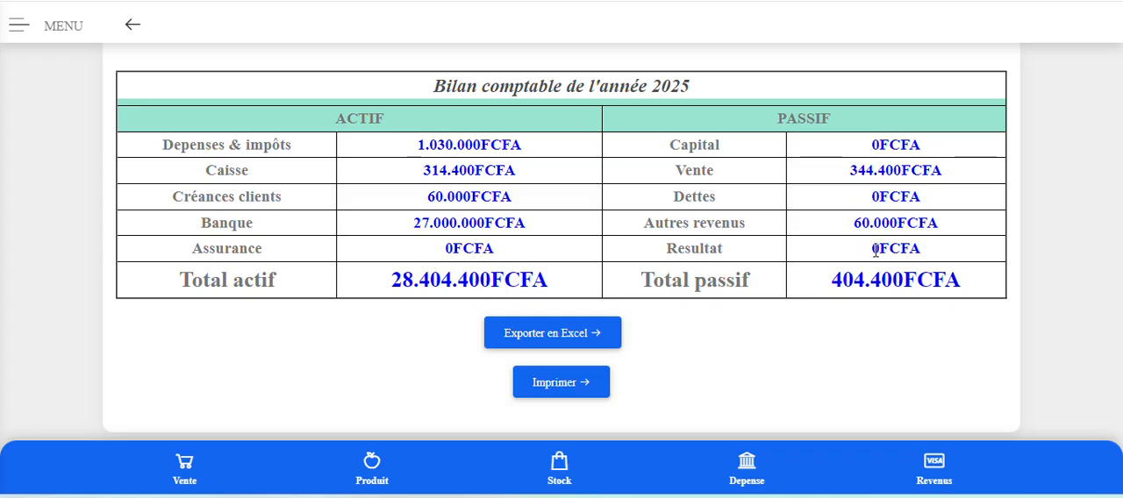
left_click_drag(880, 252, 873, 250)
Return to the Banque page and delete both UBA transactions, the "Loyer" withdrawal and the "Solde initial" deposit.
scroll(875, 248, "up", 3)
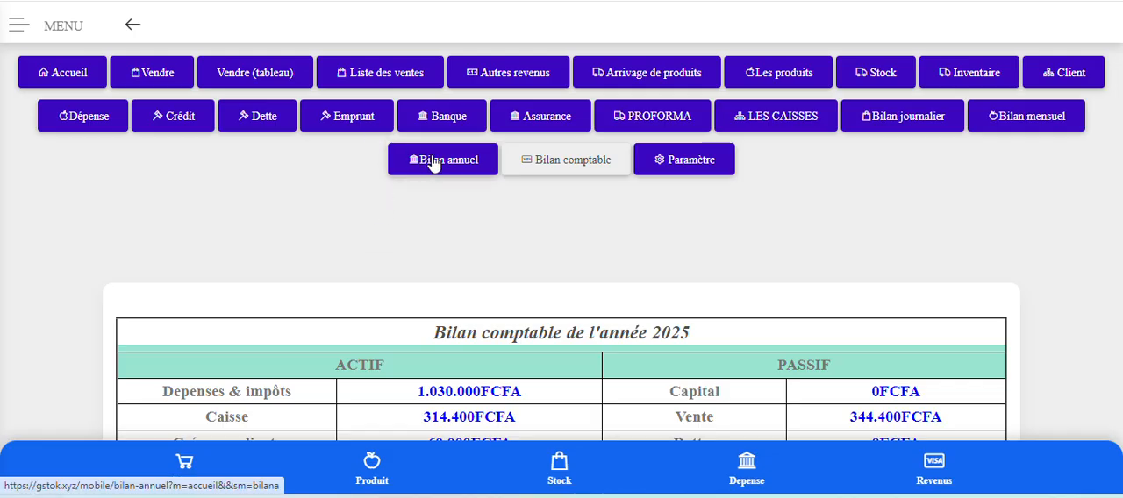
left_click(458, 125)
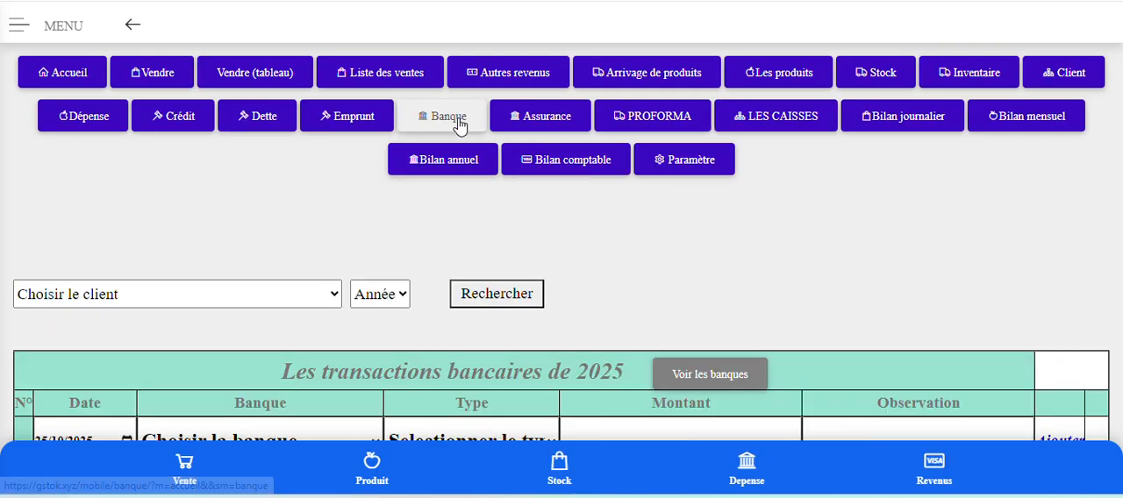
scroll(877, 238, "down", 2)
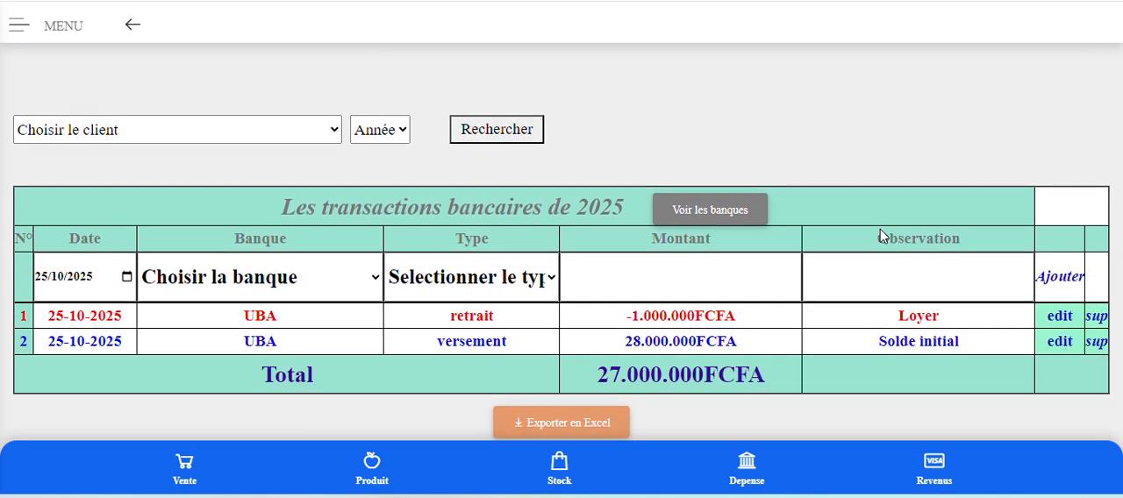
left_click(1097, 323)
left_click(623, 63)
left_click(1097, 325)
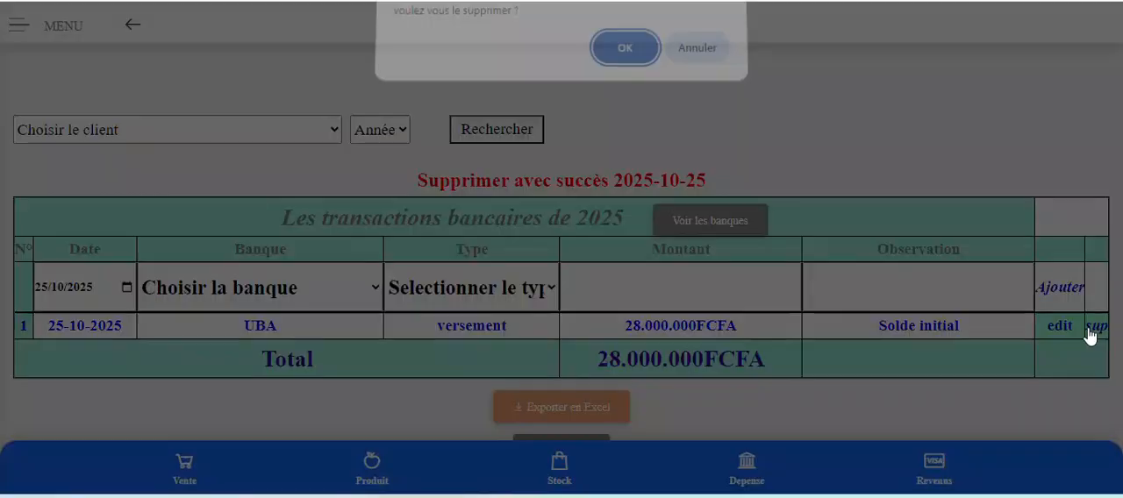
left_click(605, 65)
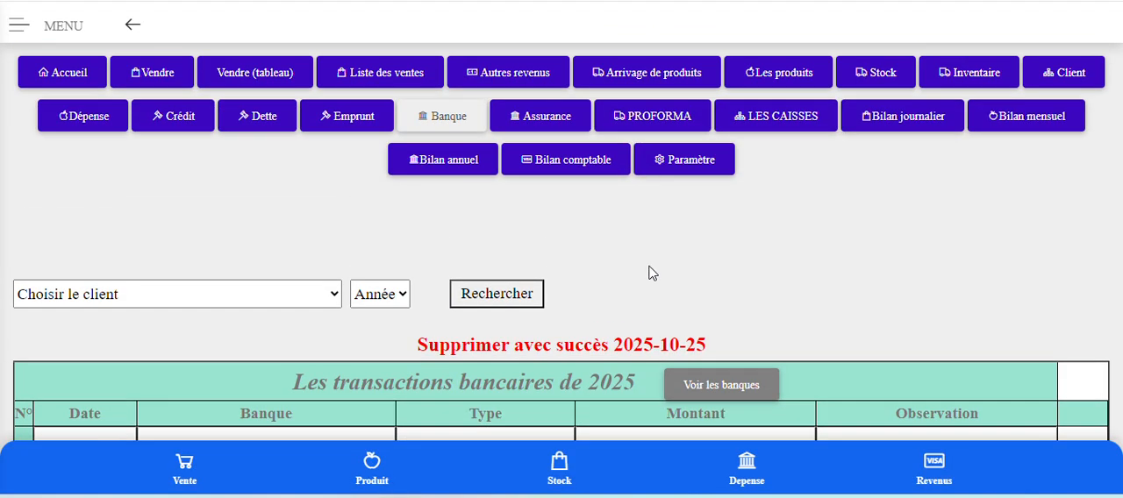
Filter the 2025 bank transactions by the bank UBA.
scroll(143, 383, "down", 1)
left_click(167, 218)
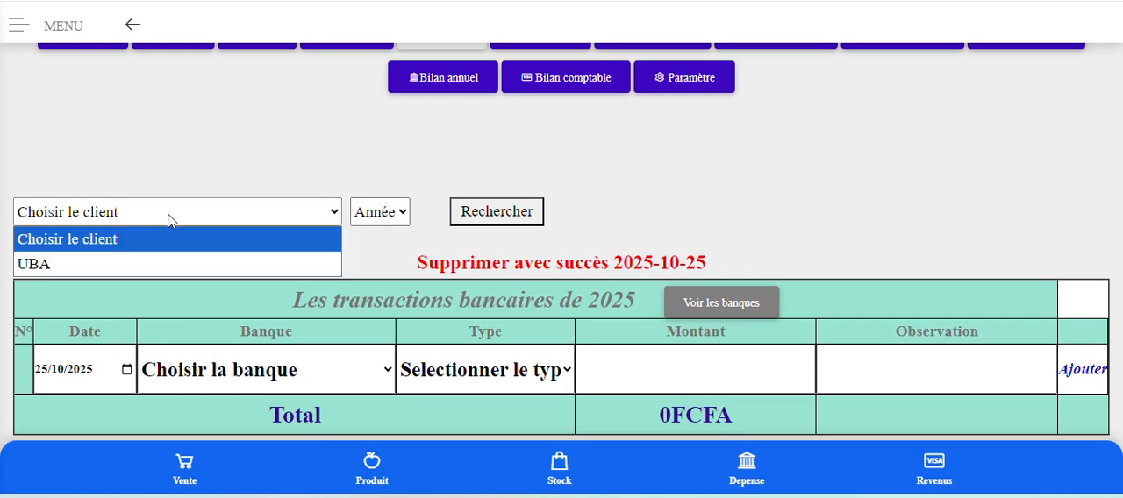
left_click(147, 257)
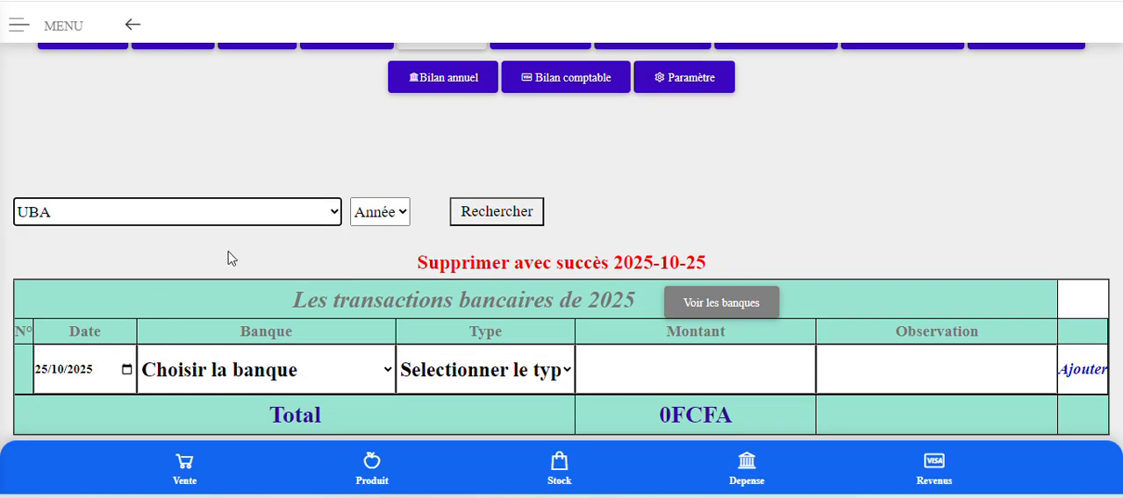
left_click(521, 216)
Open the Dépense page and delete the "Achat de marchandise" expense from October 2025.
scroll(882, 229, "up", 1)
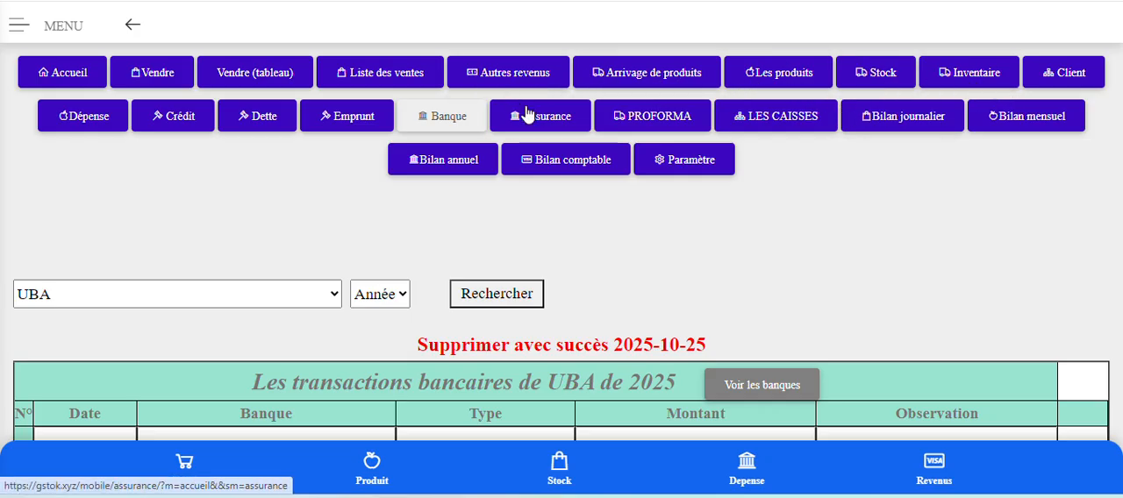
left_click(78, 121)
scroll(594, 274, "down", 3)
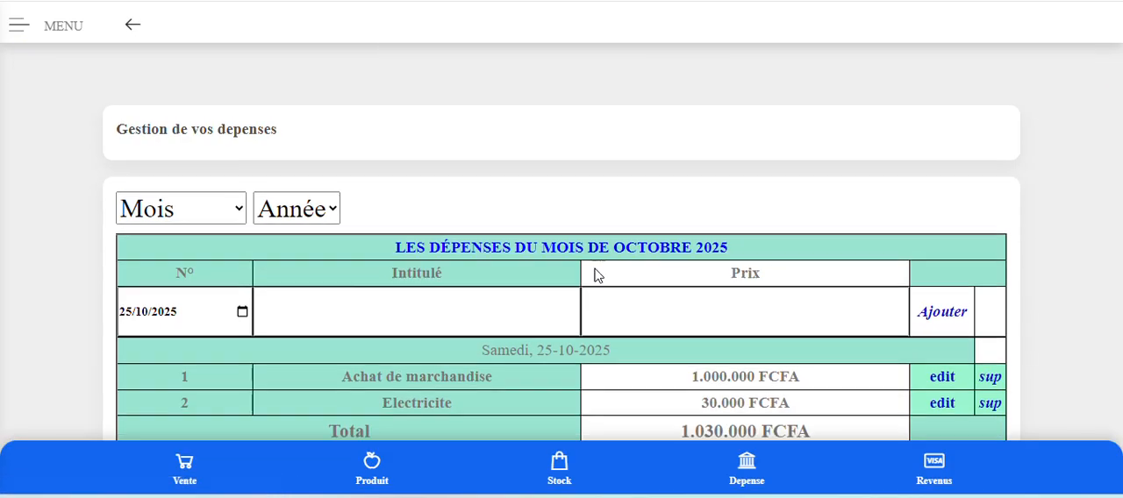
scroll(594, 275, "down", 1)
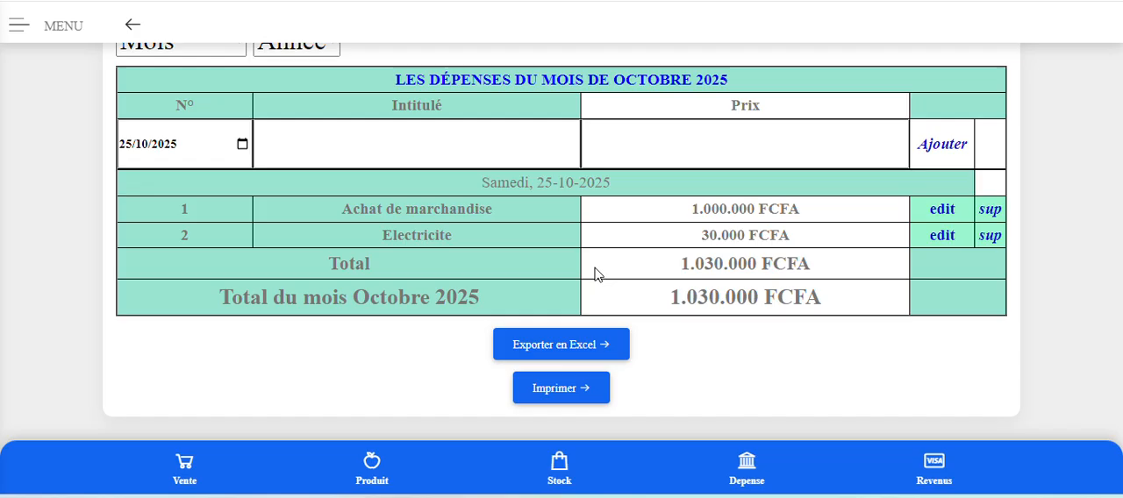
left_click(990, 215)
left_click(620, 59)
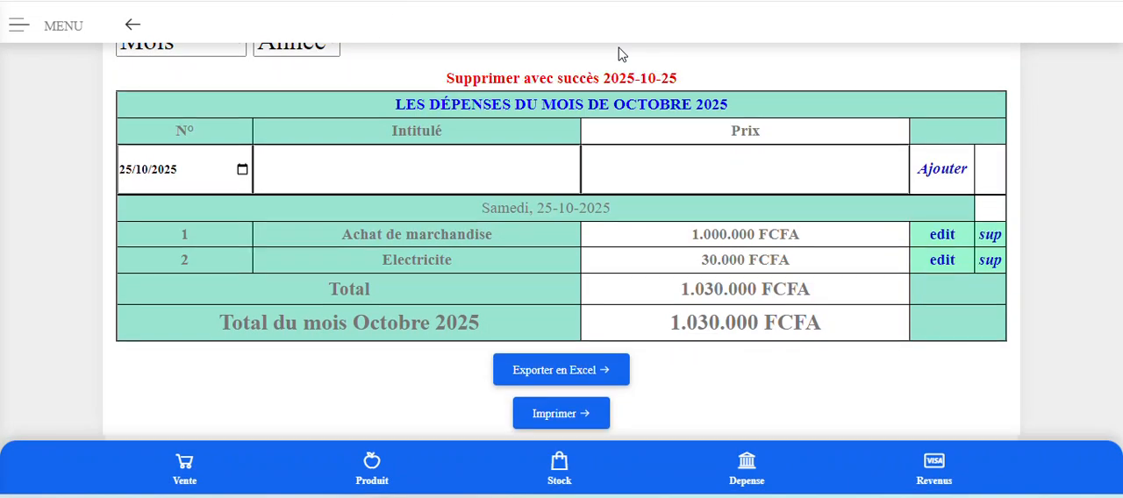
Open the Autres revenus page and set its date to 25/01/2024 to show the January 2024 revenues.
scroll(708, 218, "up", 4)
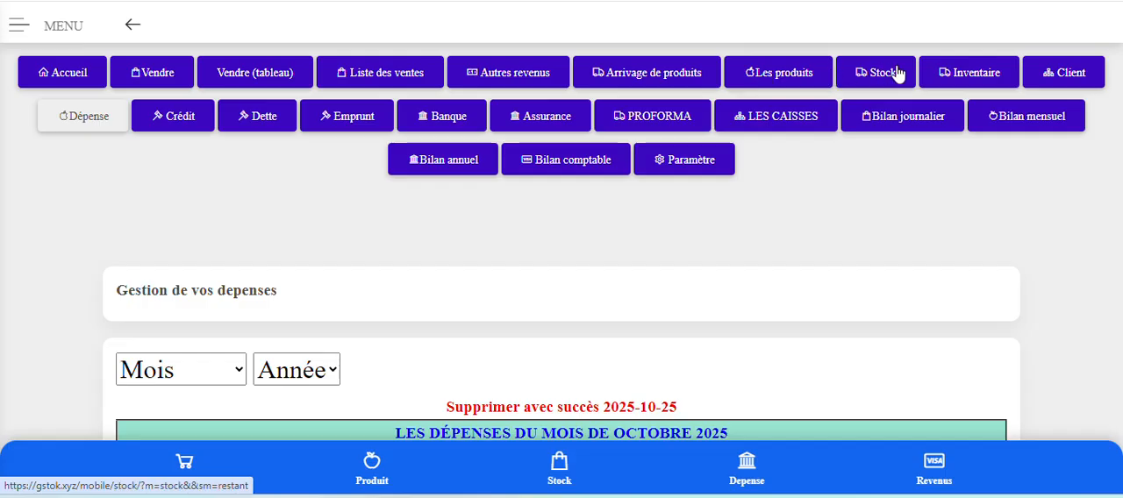
left_click(515, 77)
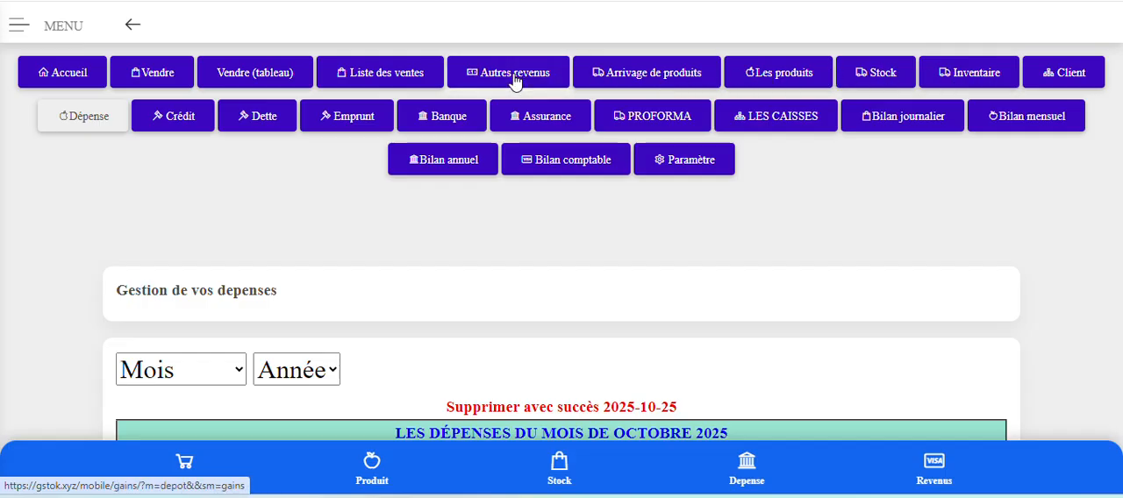
scroll(524, 193, "down", 4)
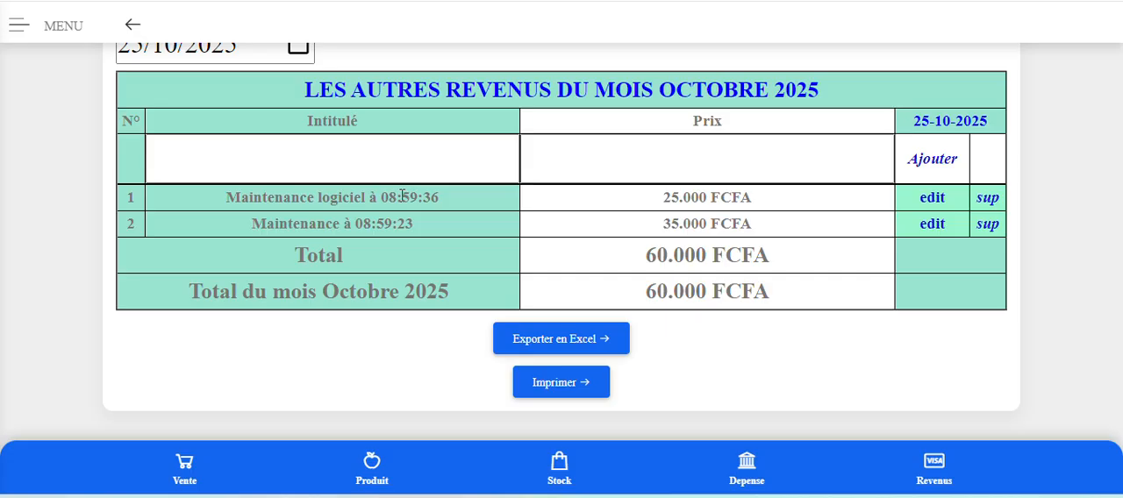
scroll(405, 189, "up", 2)
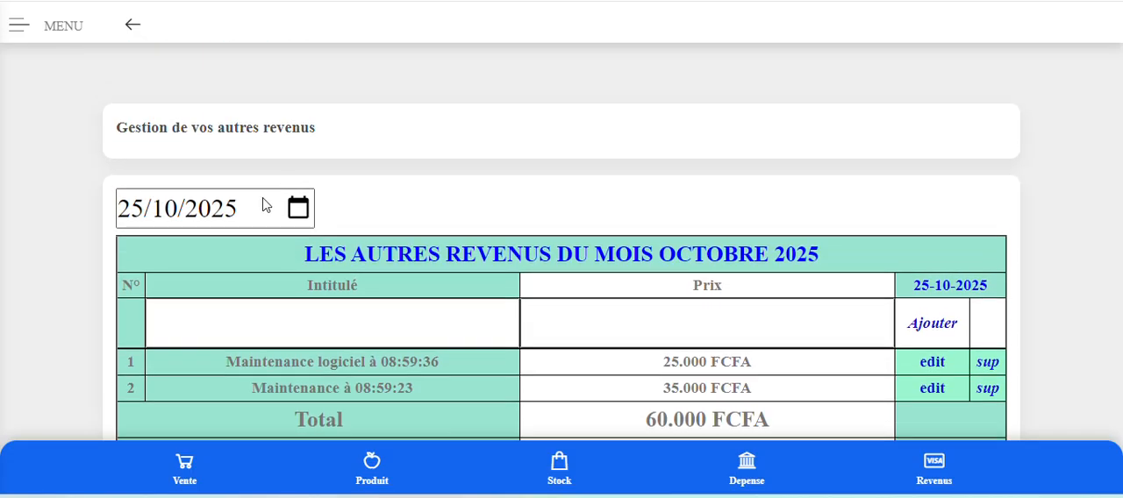
left_click(295, 211)
left_click(181, 250)
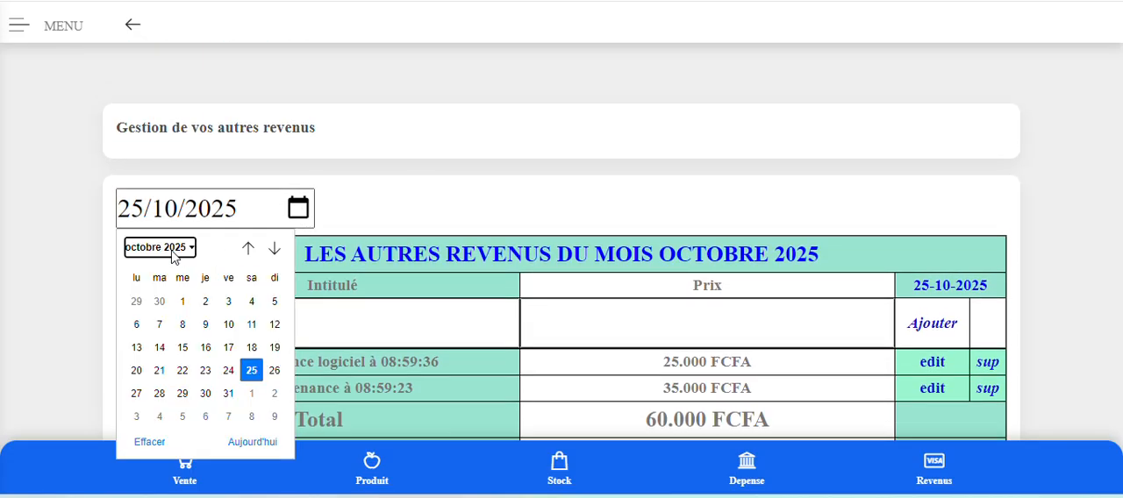
left_click(161, 300)
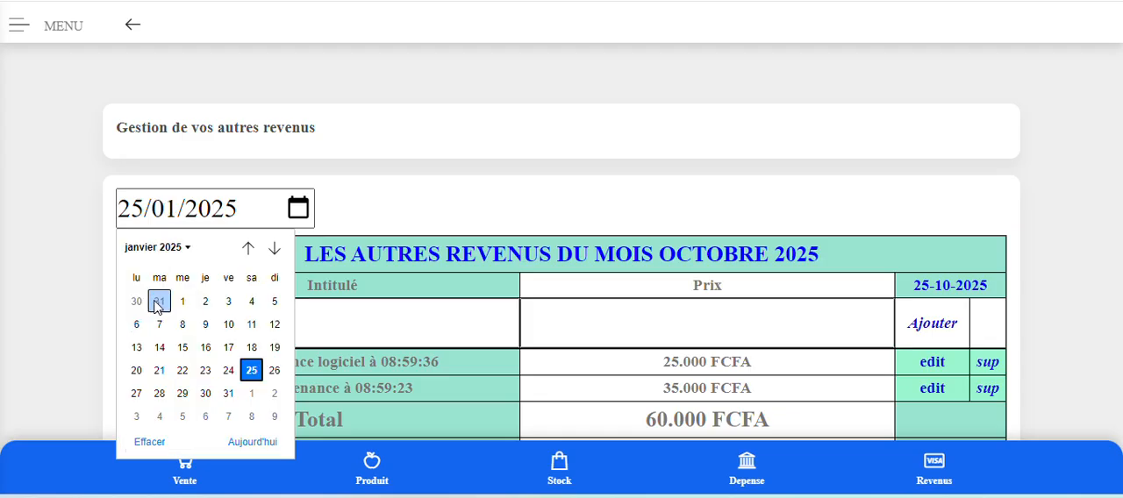
left_click(166, 248)
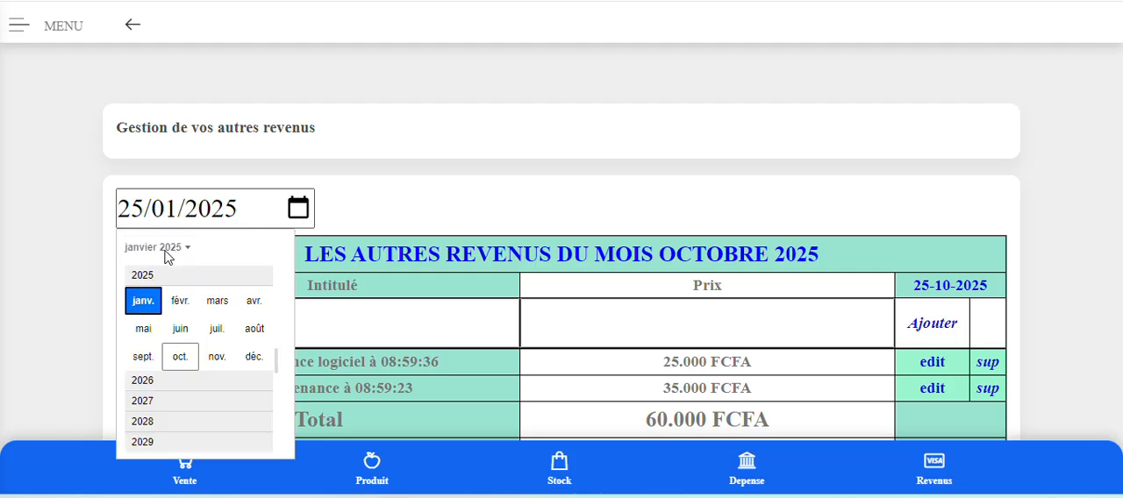
scroll(163, 279, "up", 2)
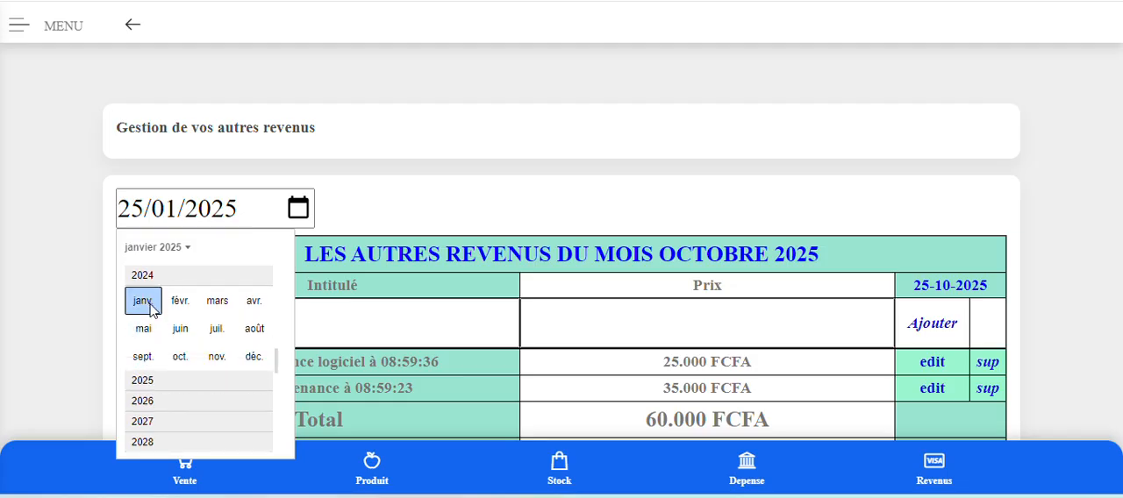
left_click(139, 299)
left_click(205, 371)
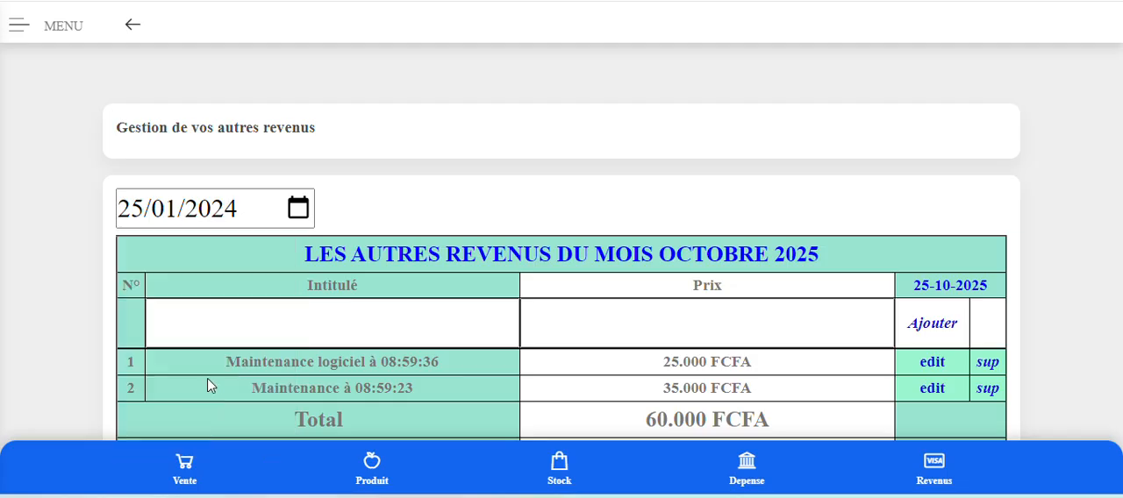
Delete the "Compte initial UBA" revenue dated 25-01-2024.
scroll(517, 380, "down", 1)
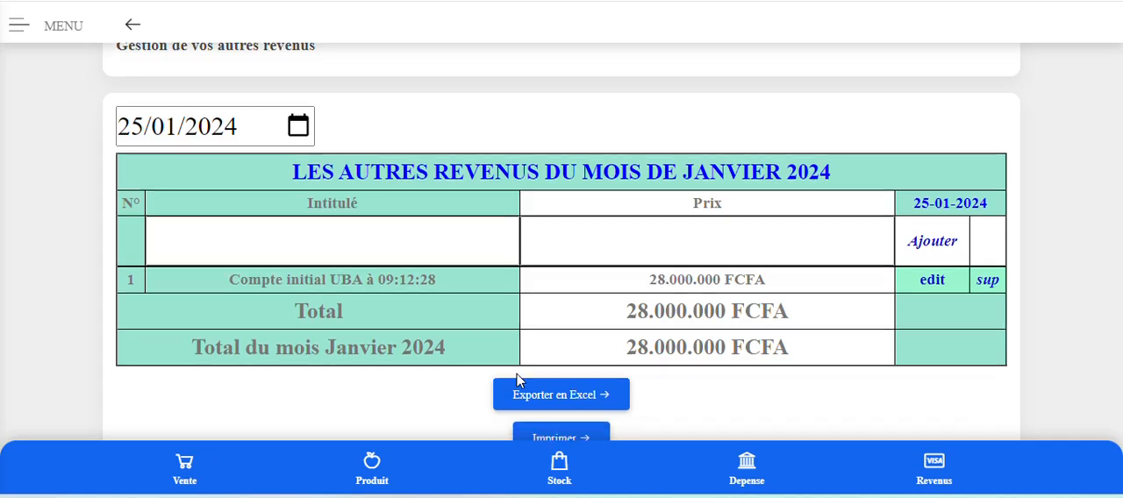
left_click(989, 283)
left_click(613, 62)
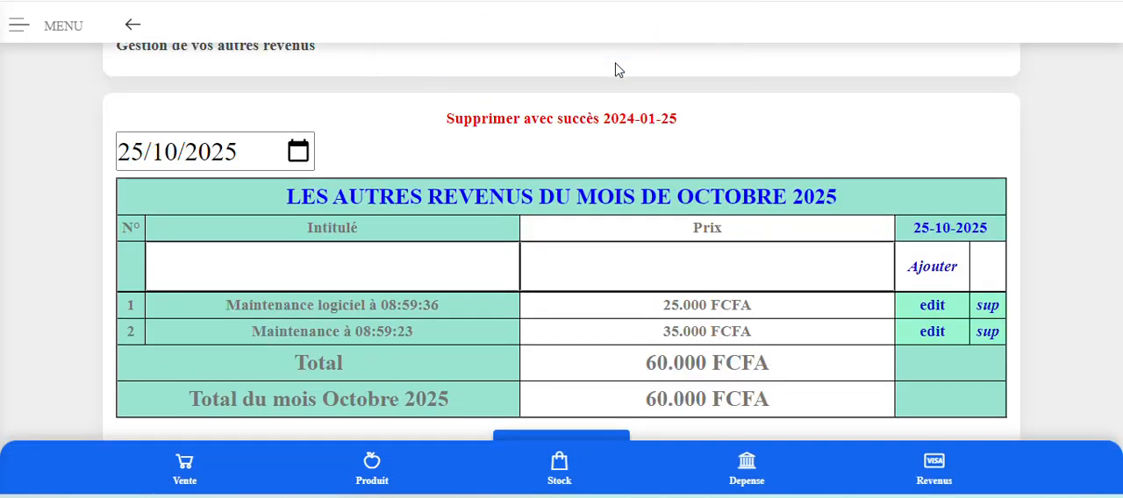
left_click(742, 266)
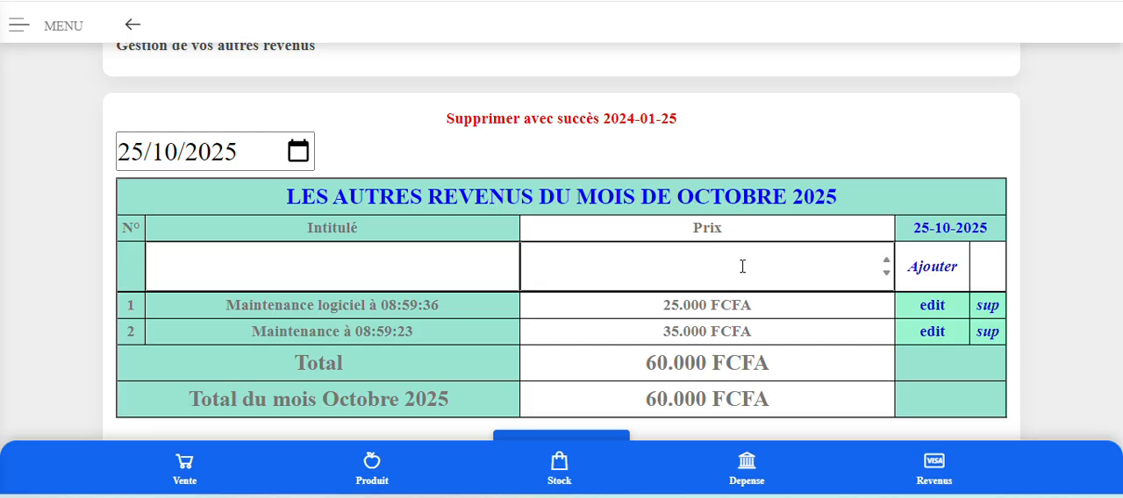
Open the Accueil page and check the cash, monthly expenses, profit, stock, bank savings and capital totals after the deletions.
scroll(742, 266, "up", 3)
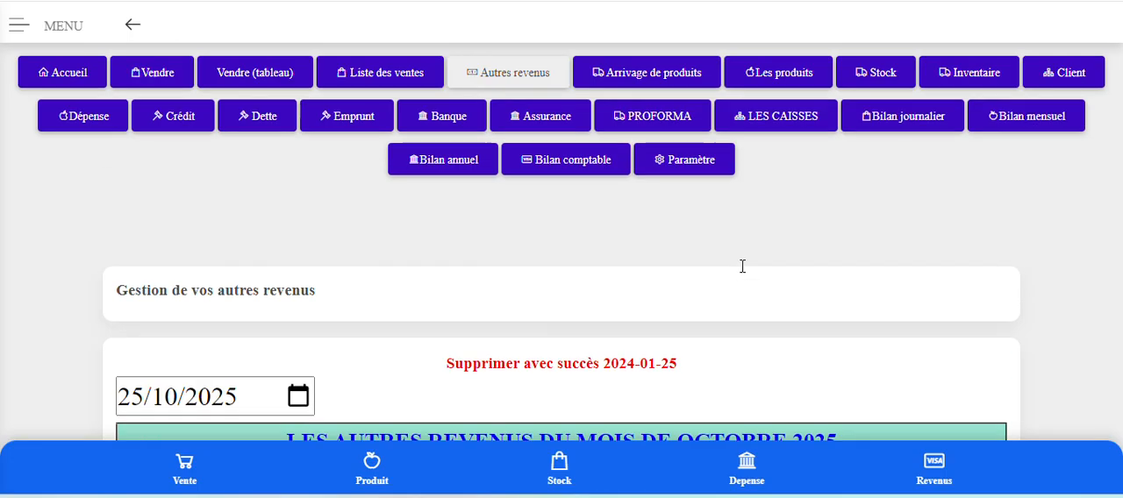
left_click(79, 75)
scroll(727, 320, "down", 4)
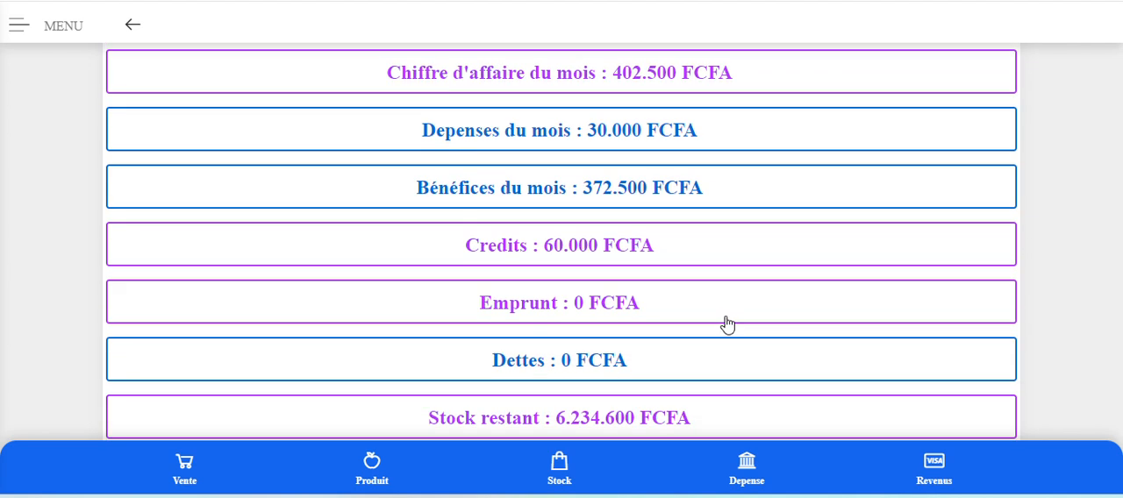
scroll(727, 324, "down", 1)
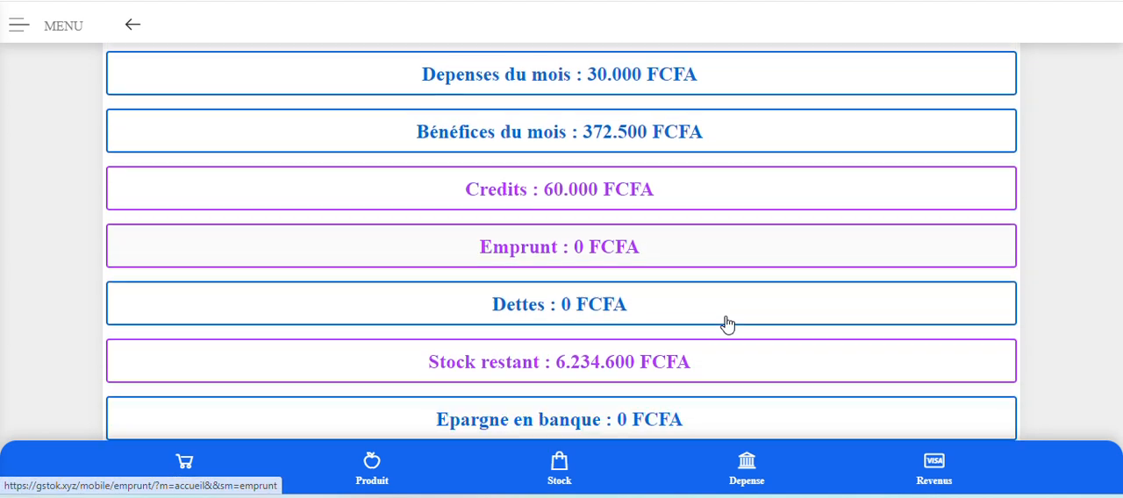
scroll(727, 283, "down", 2)
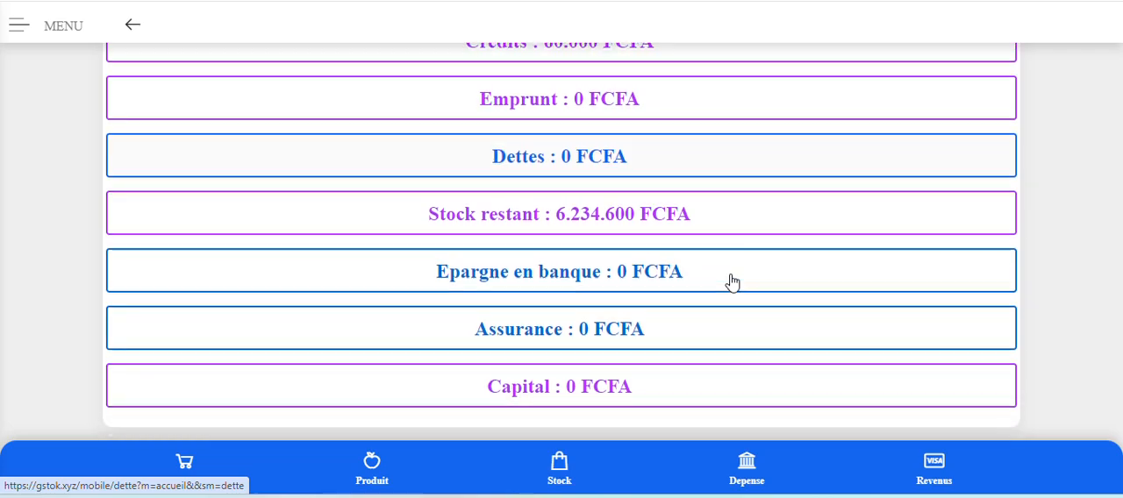
scroll(727, 284, "up", 8)
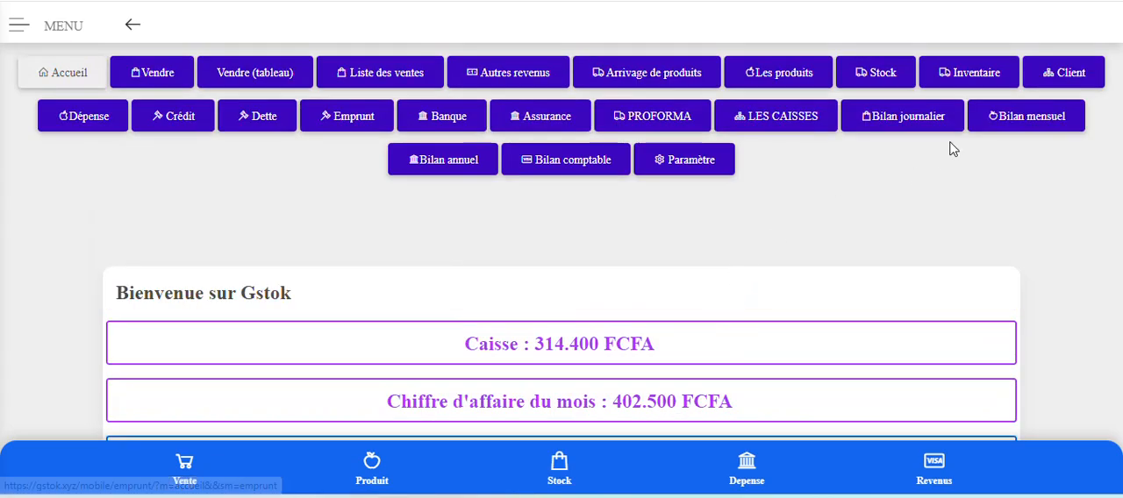
Open the Bilan comptable page and examine the 2025 assets and liabilities table.
left_click(546, 168)
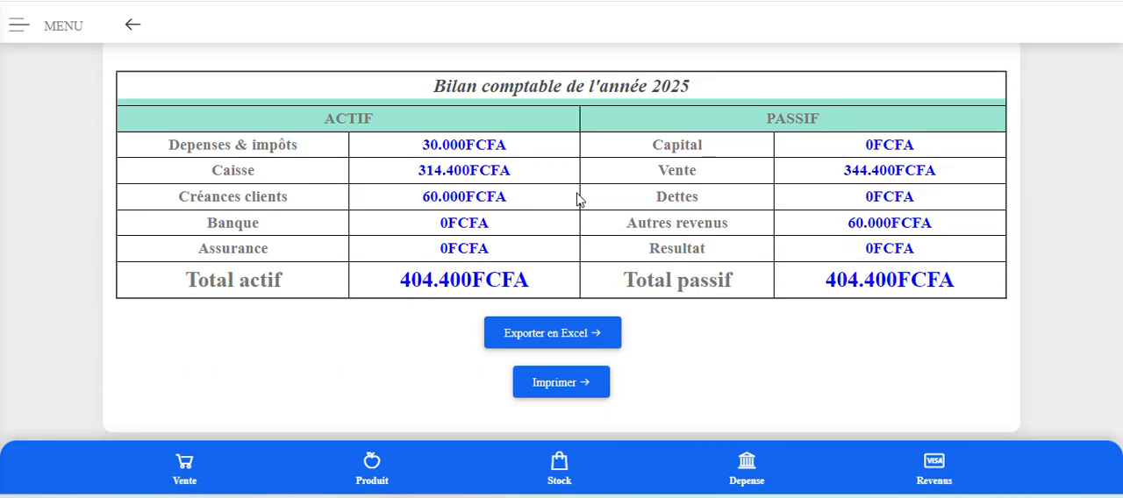
scroll(576, 200, "up", 3)
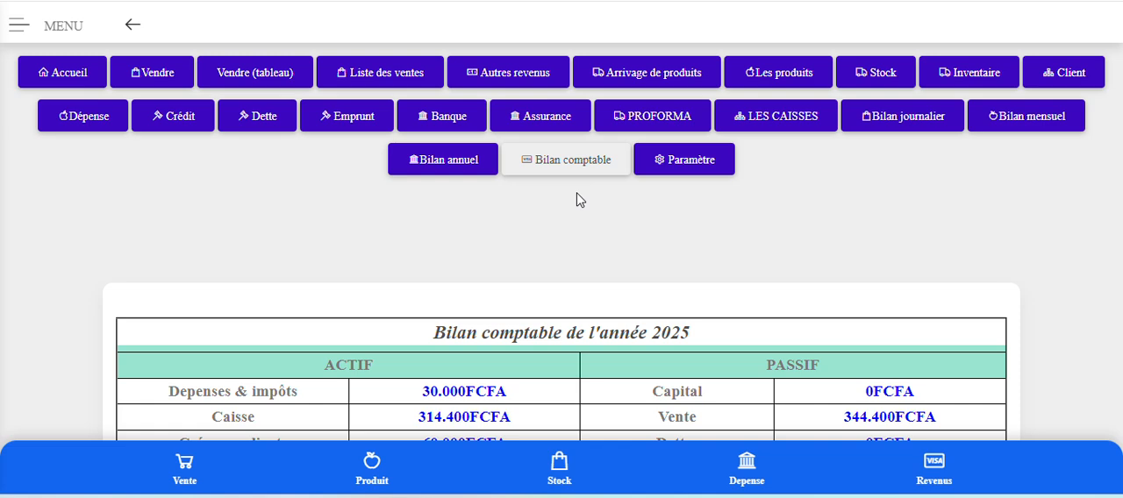
Open the Assurance page and examine the entry form for a versement to a new insurance, including its Montant field.
left_click(515, 122)
scroll(263, 228, "down", 3)
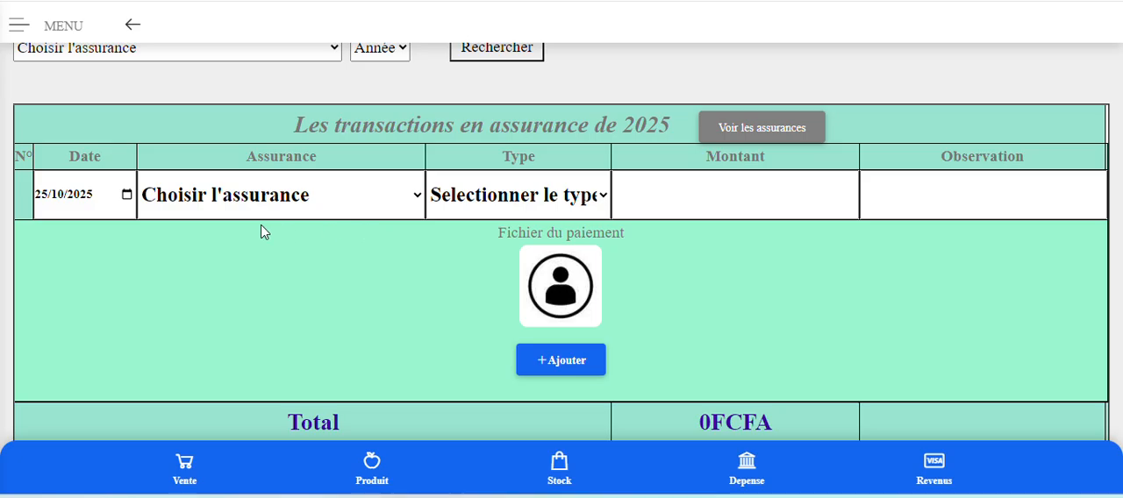
left_click(263, 195)
left_click(262, 265)
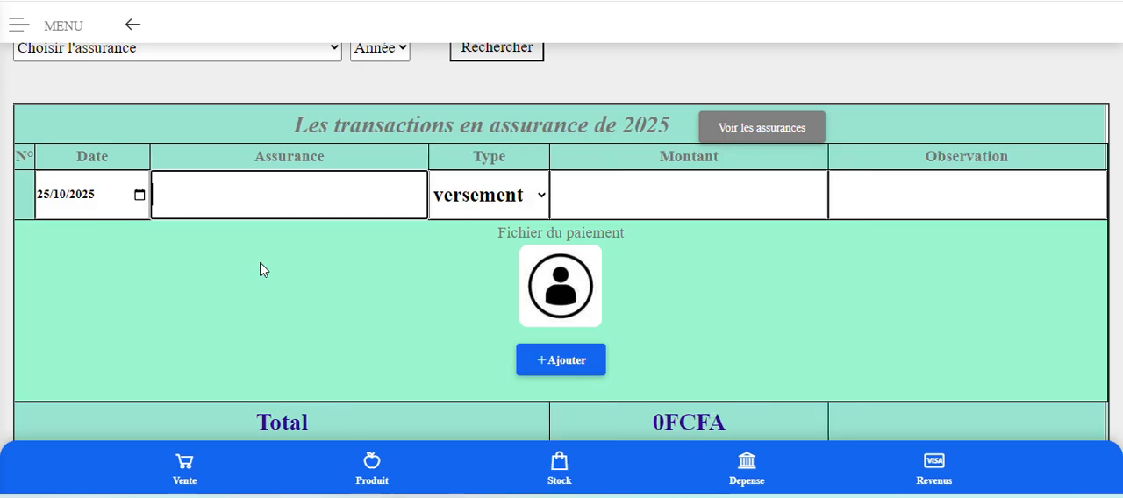
left_click(494, 199)
left_click(689, 194)
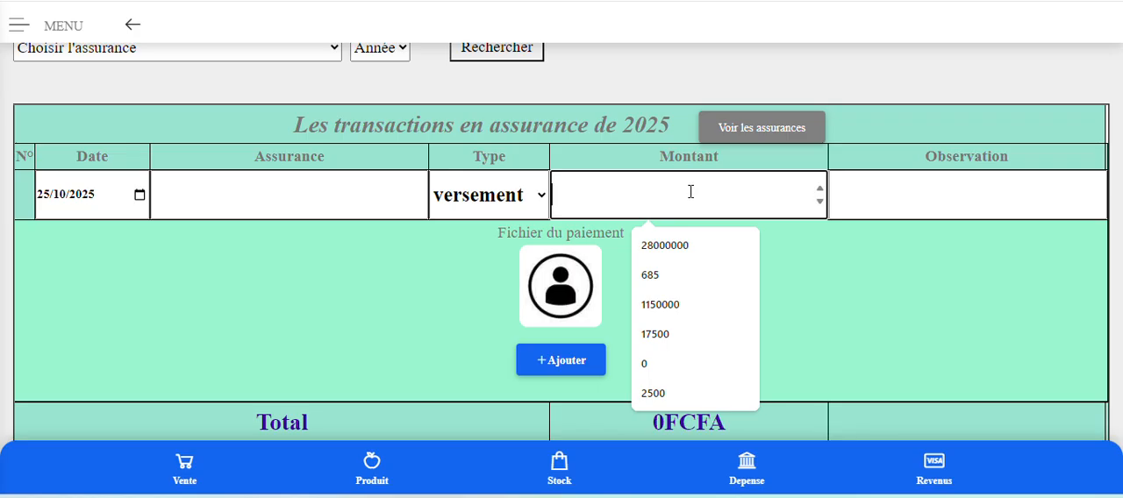
left_click(870, 269)
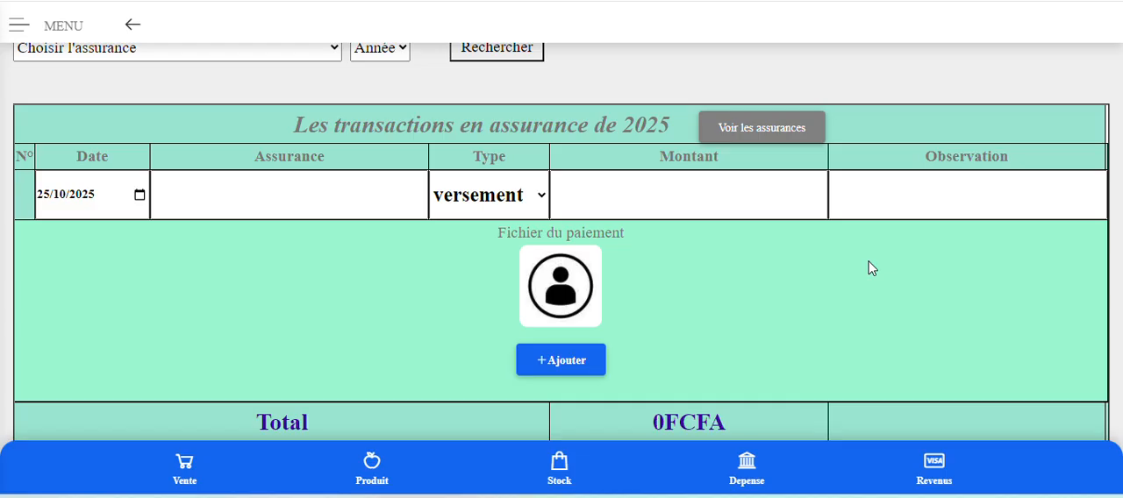
left_click(744, 197)
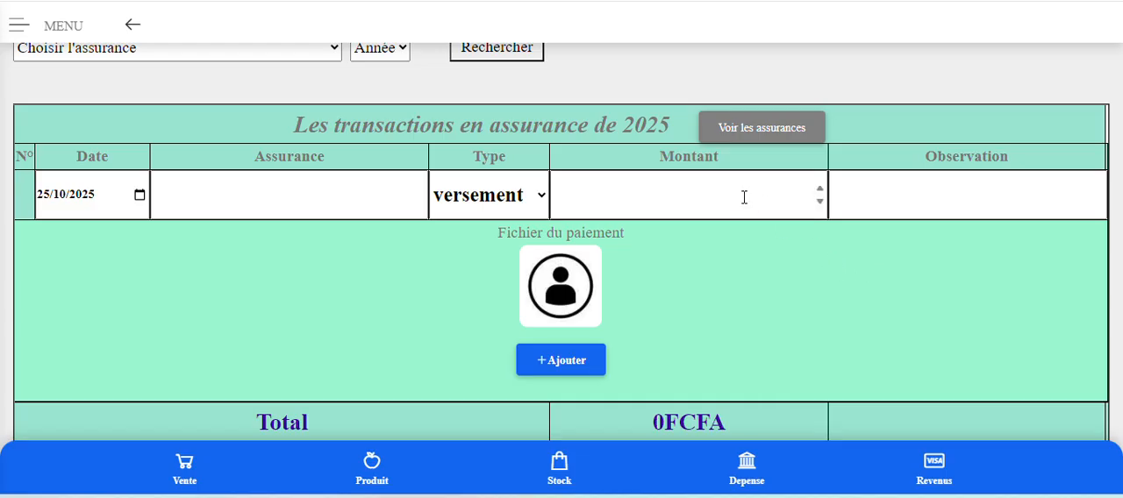
left_click(918, 274)
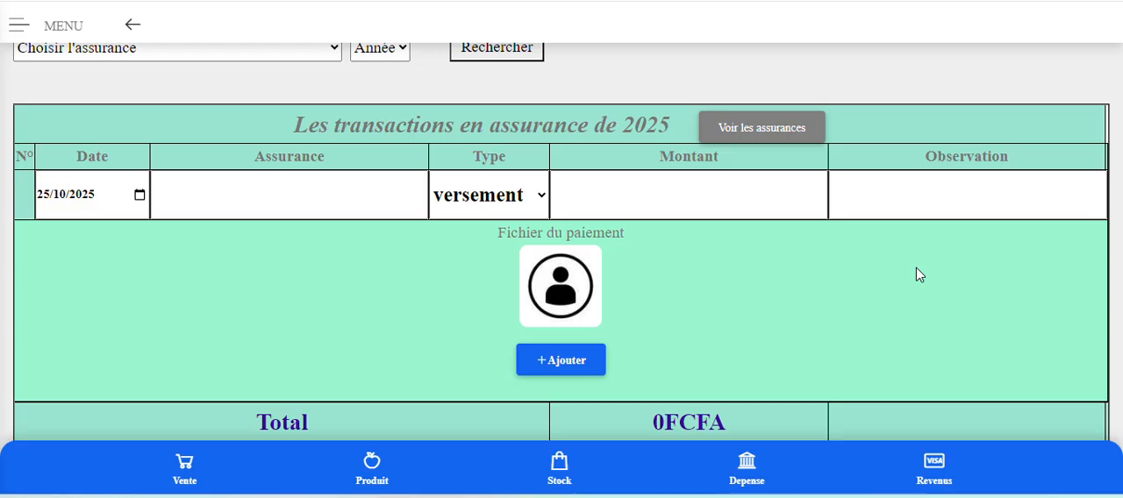
Return to the Bilan comptable page and review the Assurance line and the Total actif and Total passif for 2025.
scroll(918, 275, "up", 2)
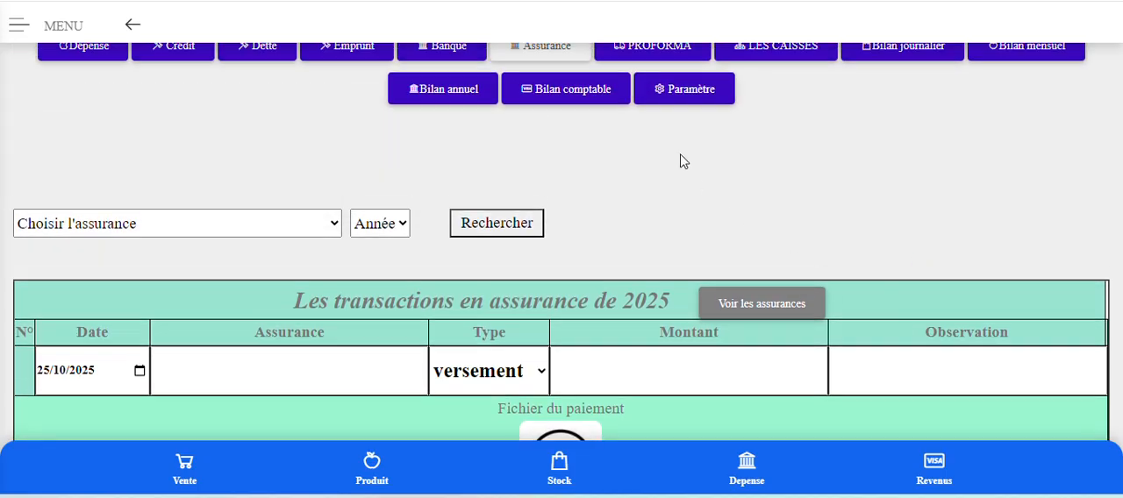
scroll(683, 161, "up", 1)
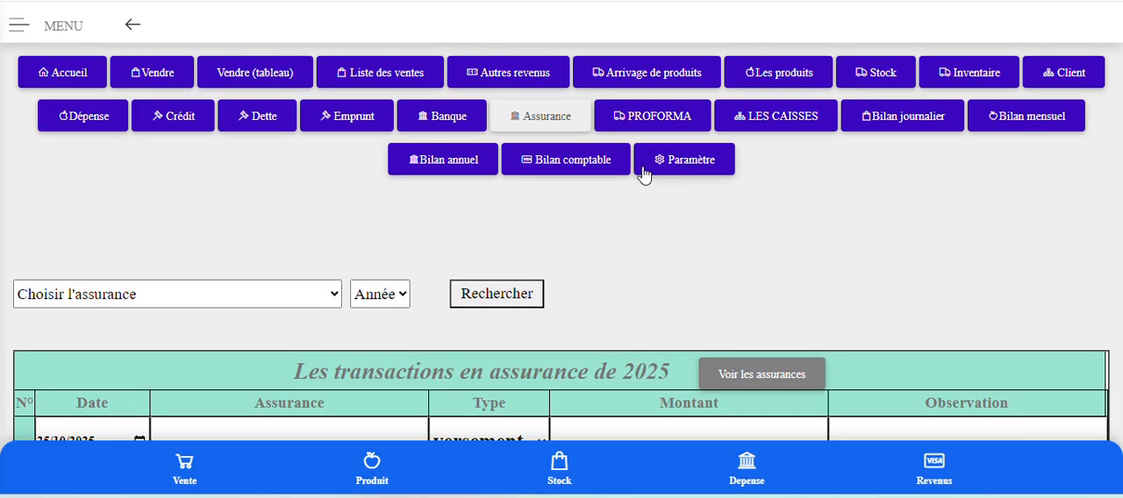
left_click(551, 165)
scroll(572, 213, "down", 3)
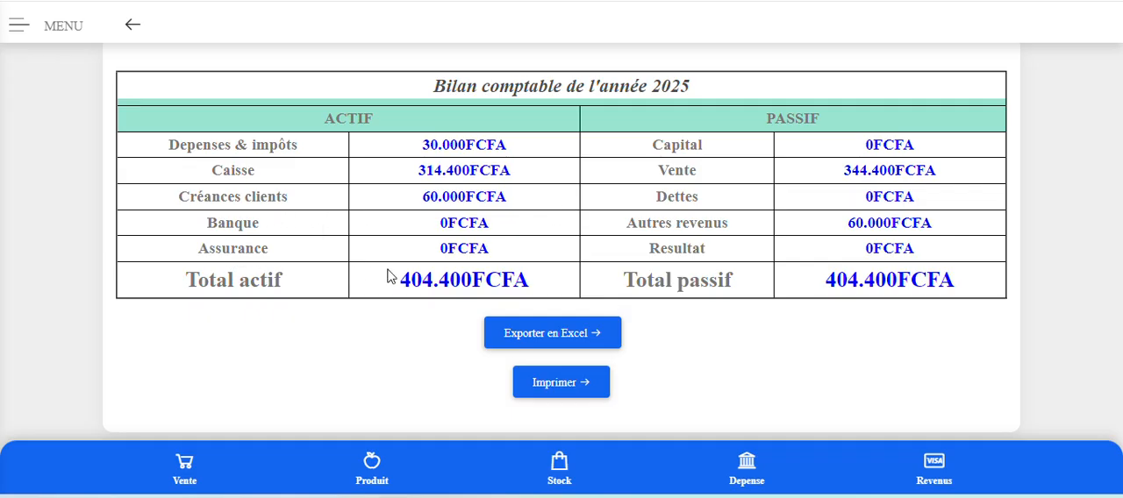
scroll(438, 263, "up", 3)
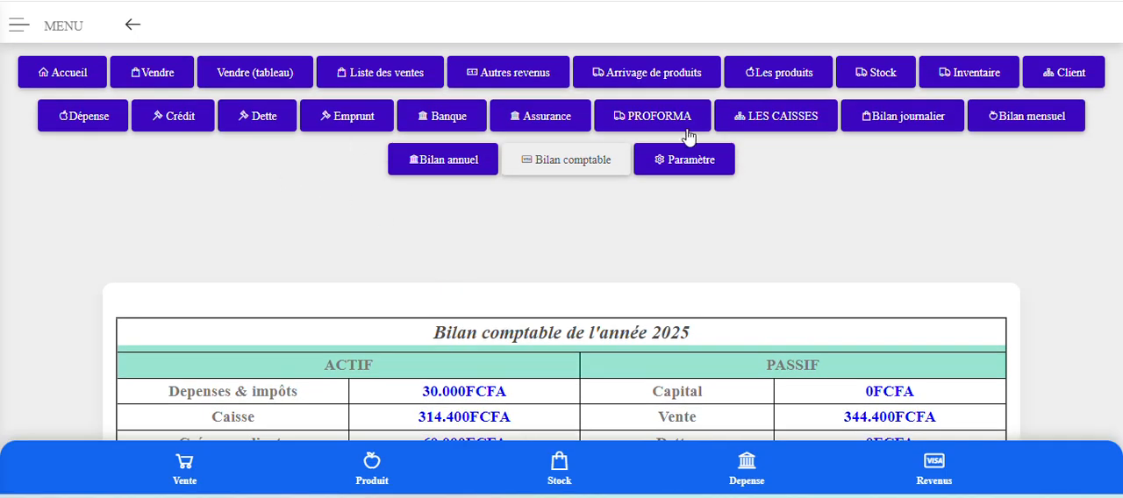
Reopen the Assurance page and view the 2025 transactions table down to its total and export options.
left_click(535, 120)
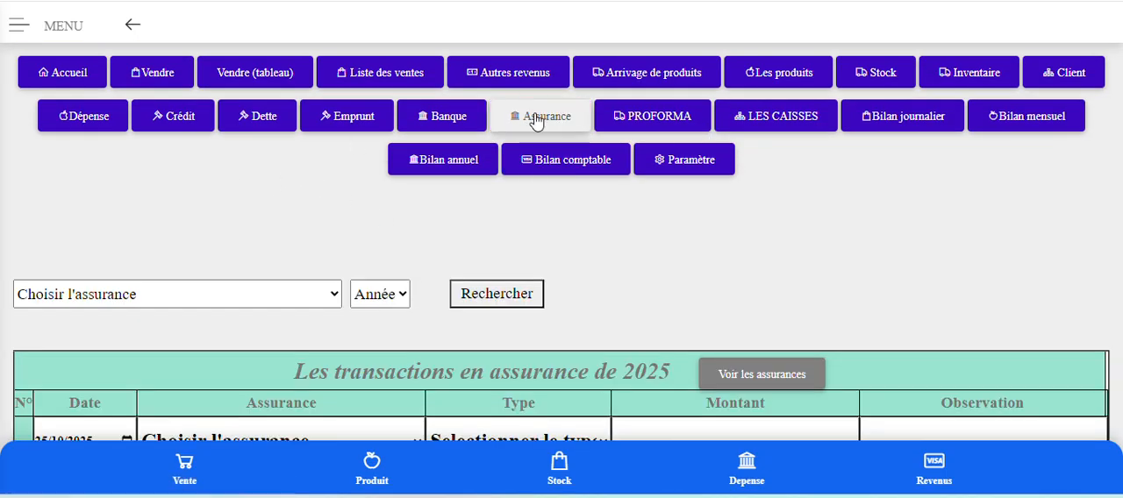
scroll(657, 341, "down", 5)
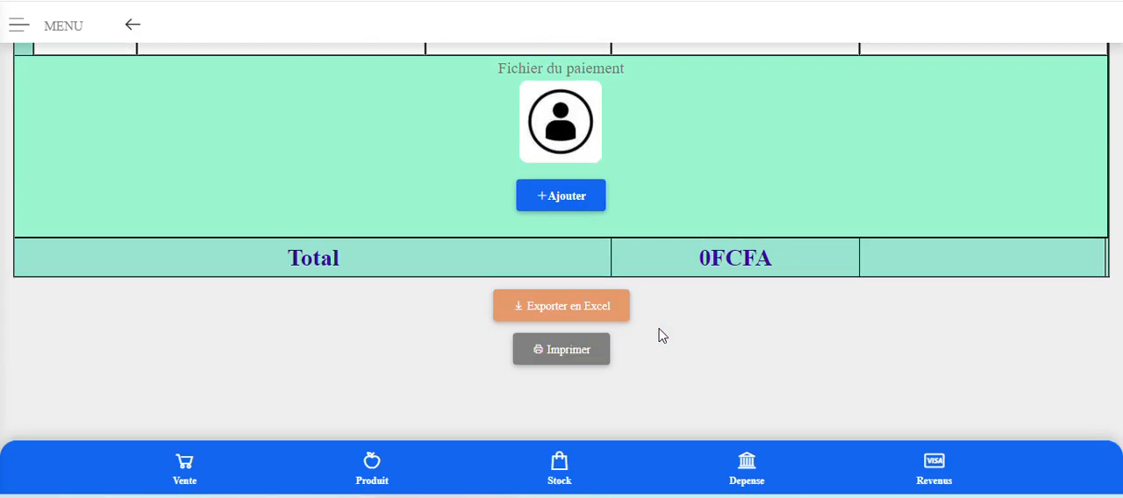
scroll(657, 336, "up", 5)
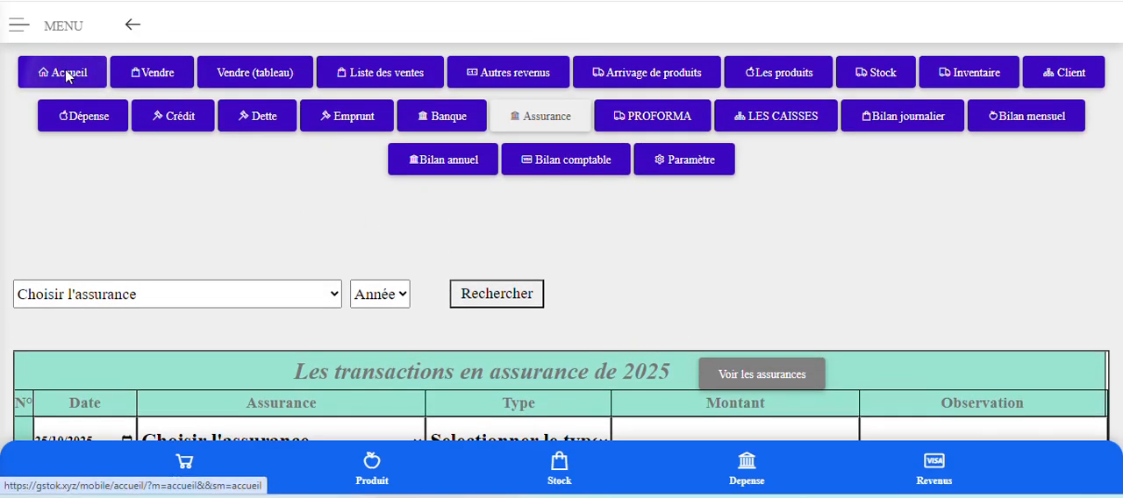
Open the Accueil page and review all dashboard totals from Caisse down to Assurance and Capital.
left_click(68, 76)
scroll(684, 338, "down", 4)
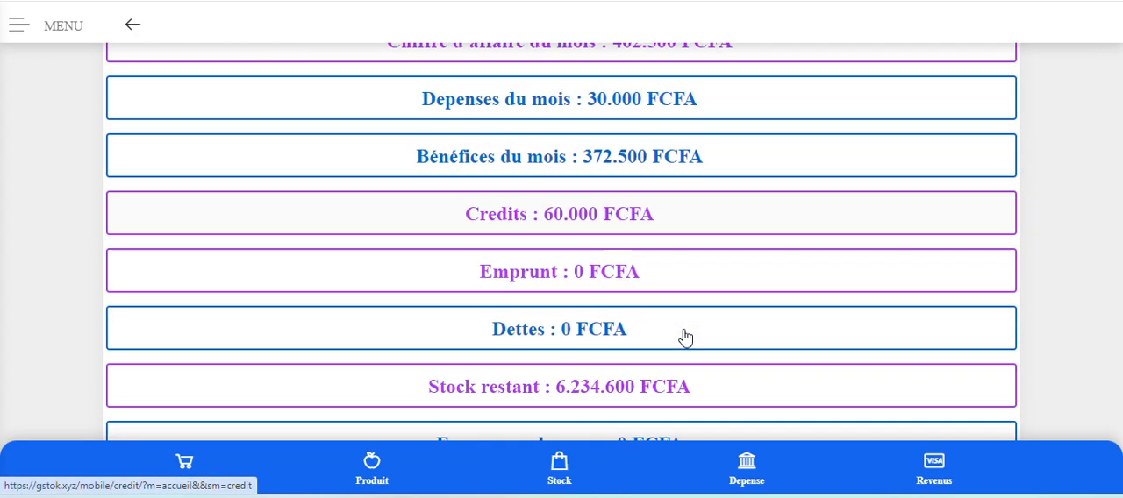
scroll(685, 337, "down", 2)
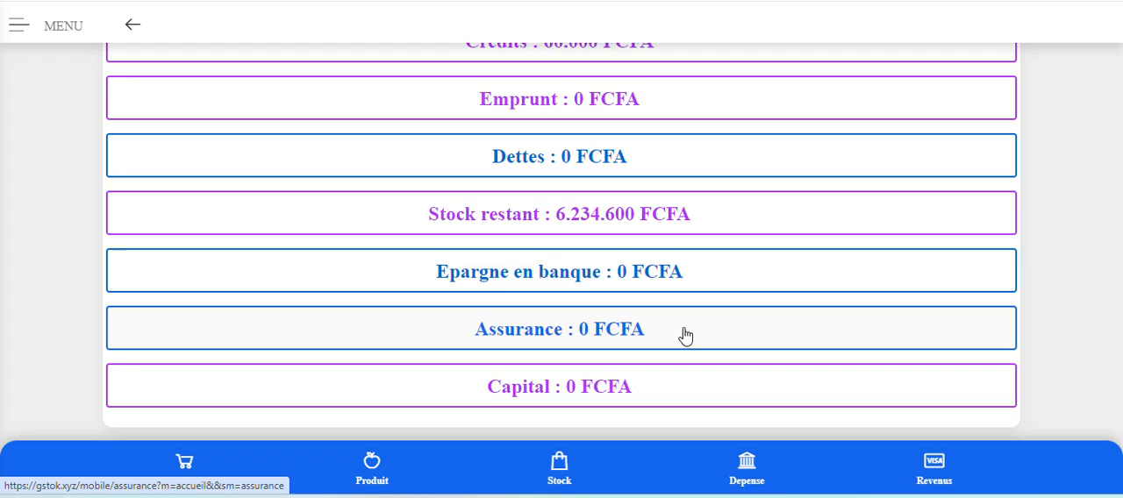
scroll(685, 335, "up", 3)
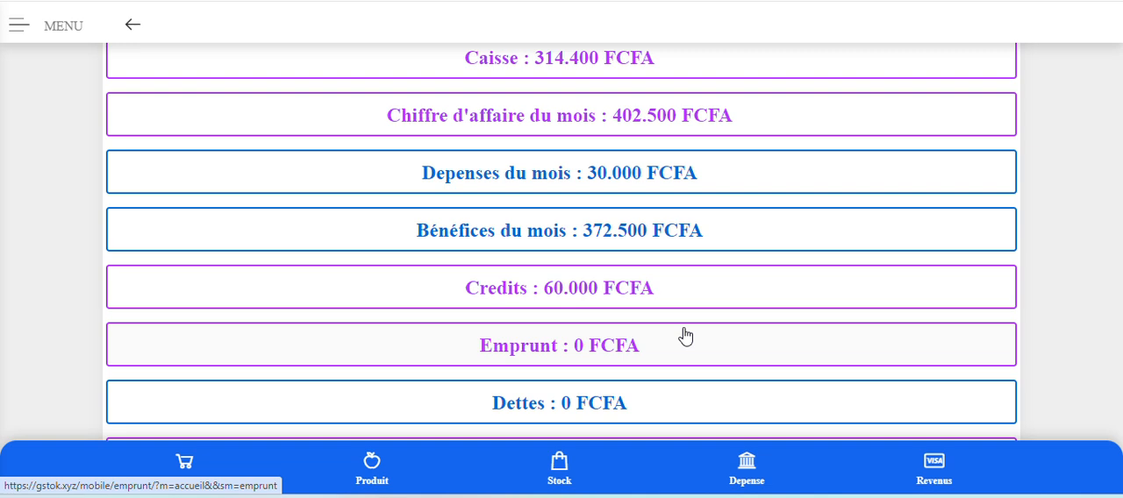
scroll(527, 132, "up", 3)
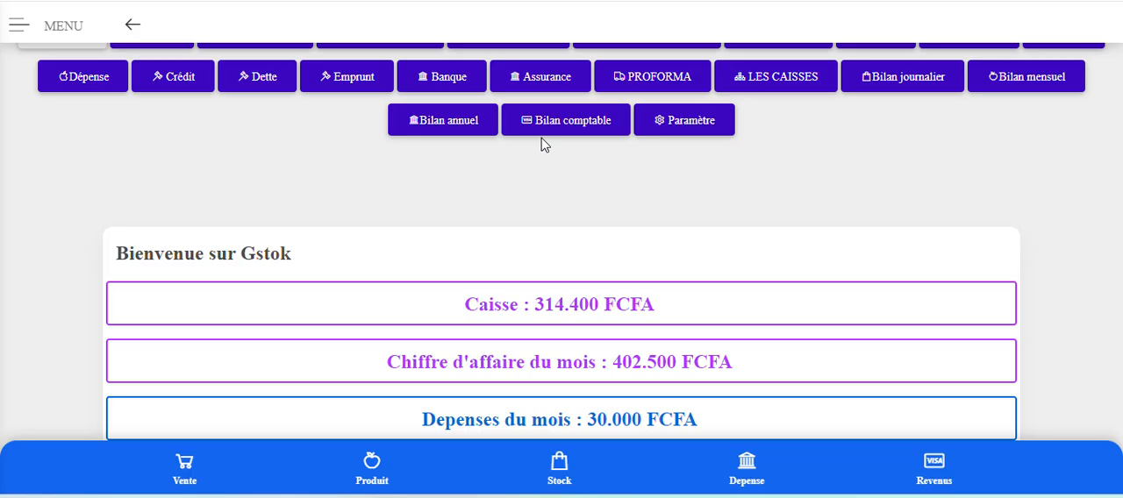
scroll(644, 325, "down", 4)
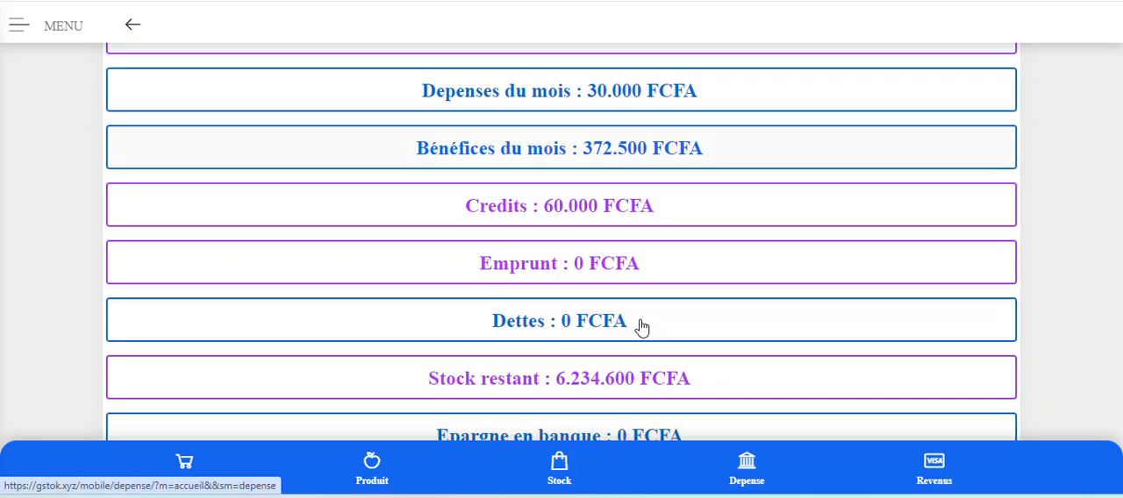
scroll(642, 327, "down", 2)
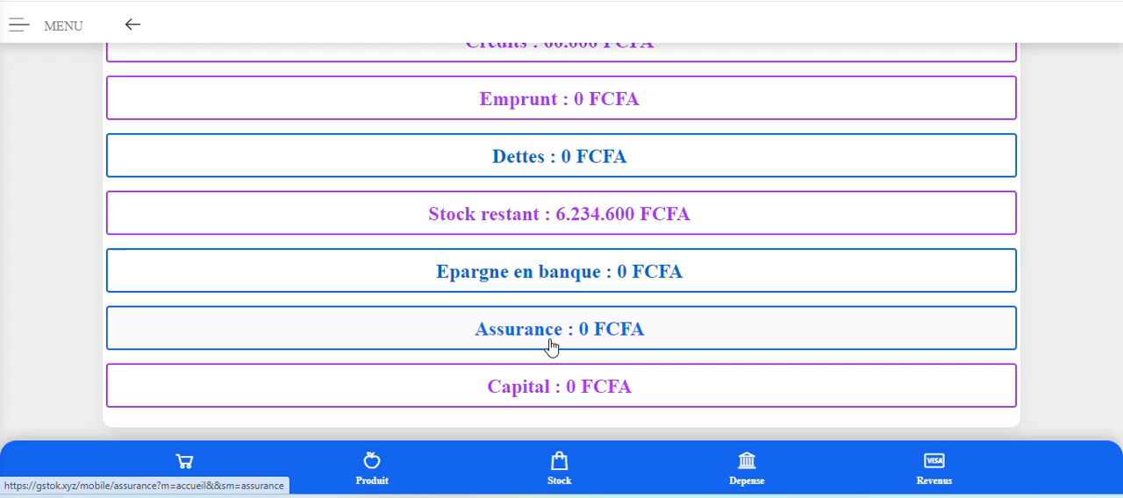
Open the Assurance page from its dashboard total and view the list of insurances with their balances.
left_click(550, 345)
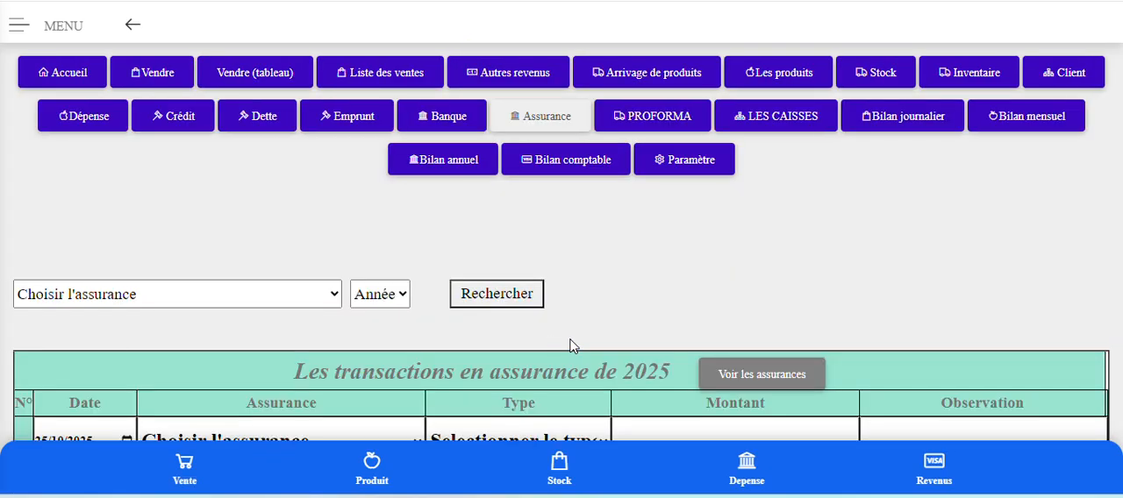
scroll(571, 345, "down", 2)
left_click(751, 219)
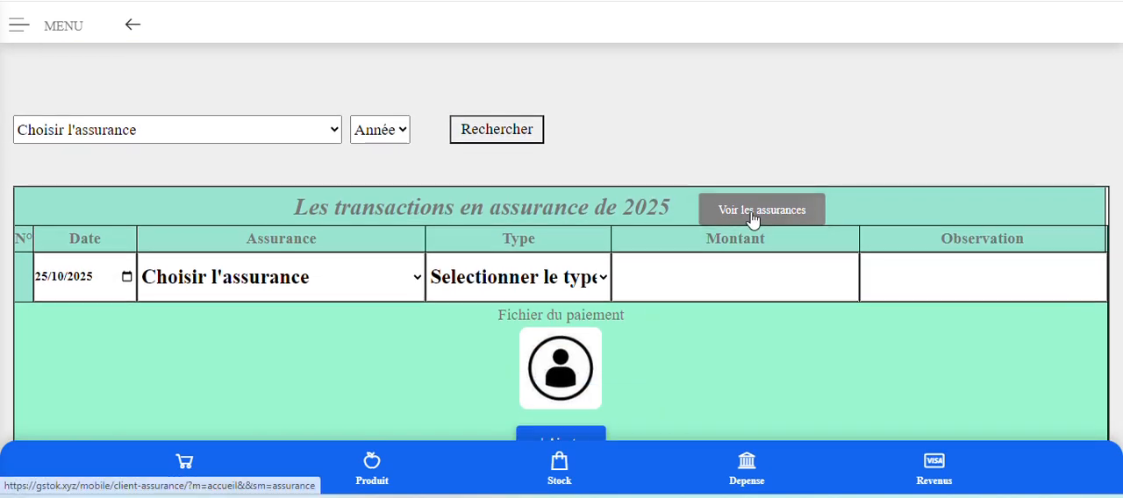
scroll(752, 220, "down", 2)
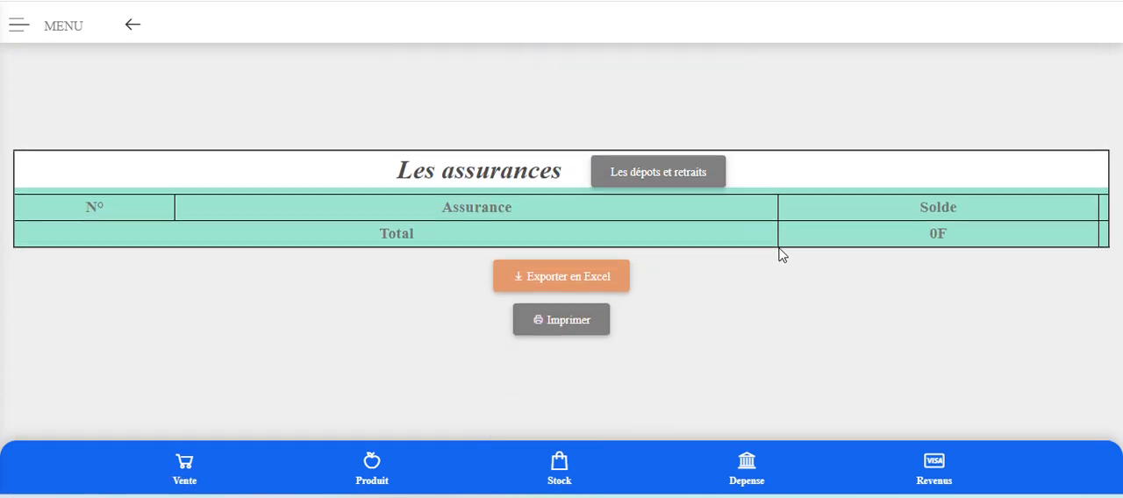
scroll(777, 254, "up", 2)
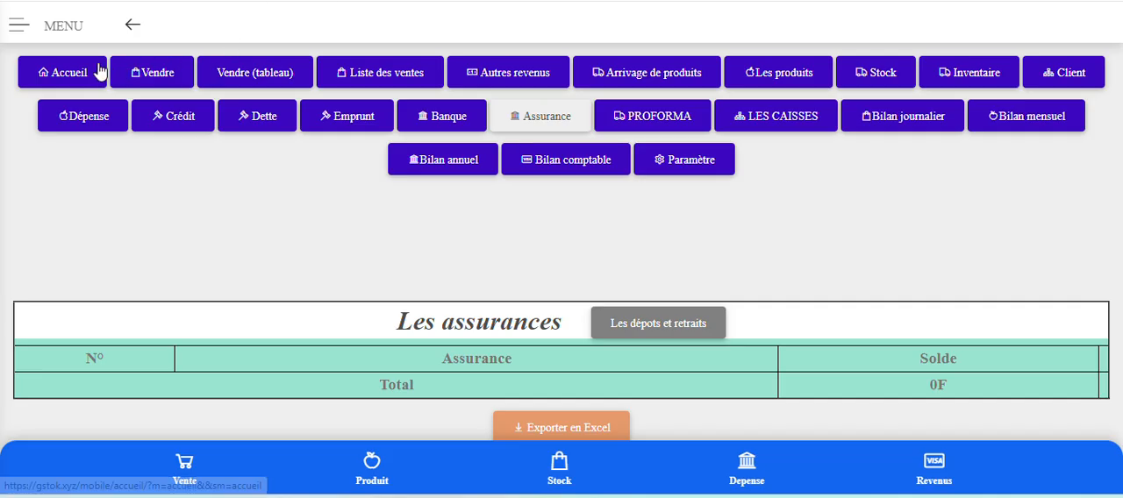
Return to the Accueil page and check the dashboard totals again, down to Epargne en banque, Assurance and Capital.
left_click(466, 183)
scroll(632, 245, "down", 4)
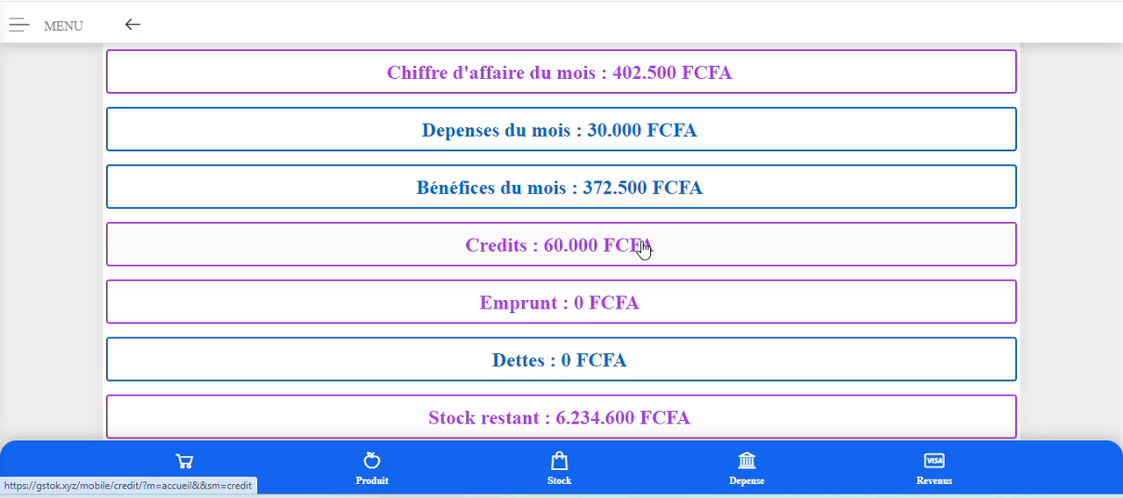
scroll(645, 250, "down", 3)
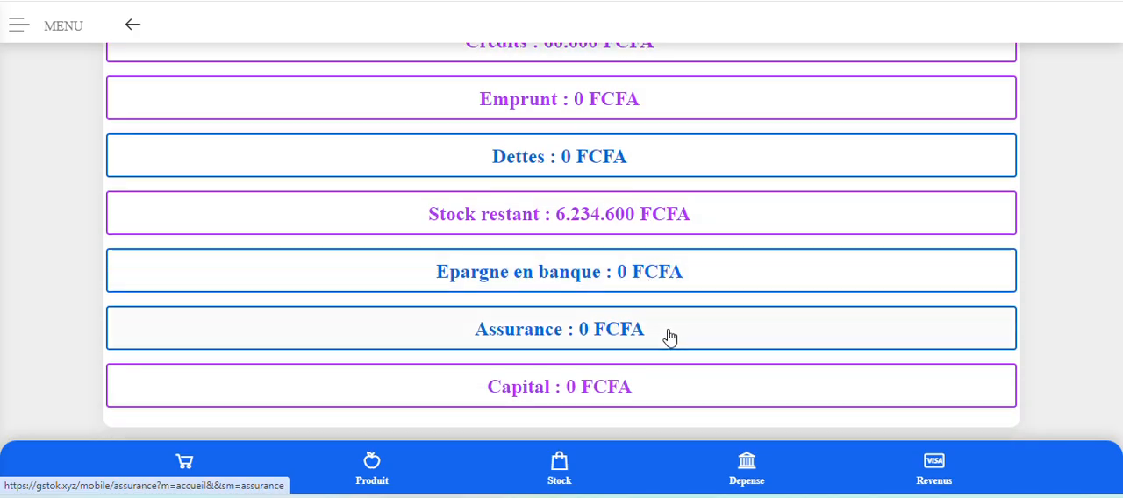
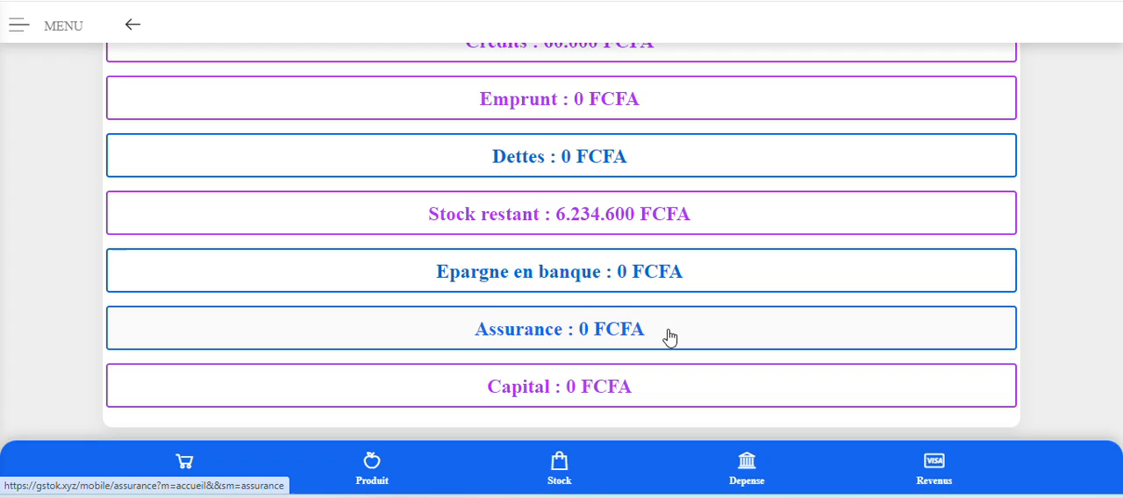
Open the PROFORMA page and bring the Facture proforma form into view.
scroll(670, 338, "up", 5)
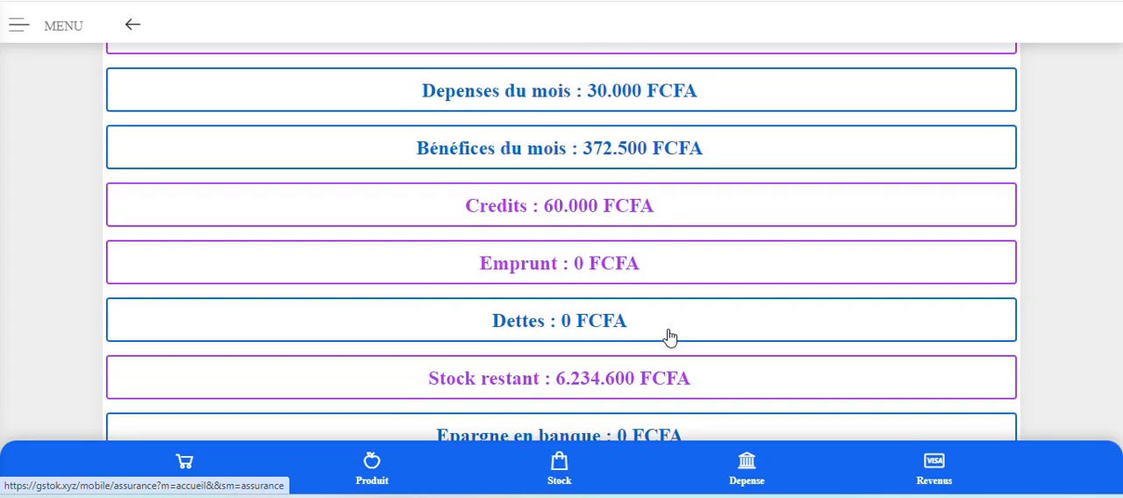
scroll(669, 337, "up", 2)
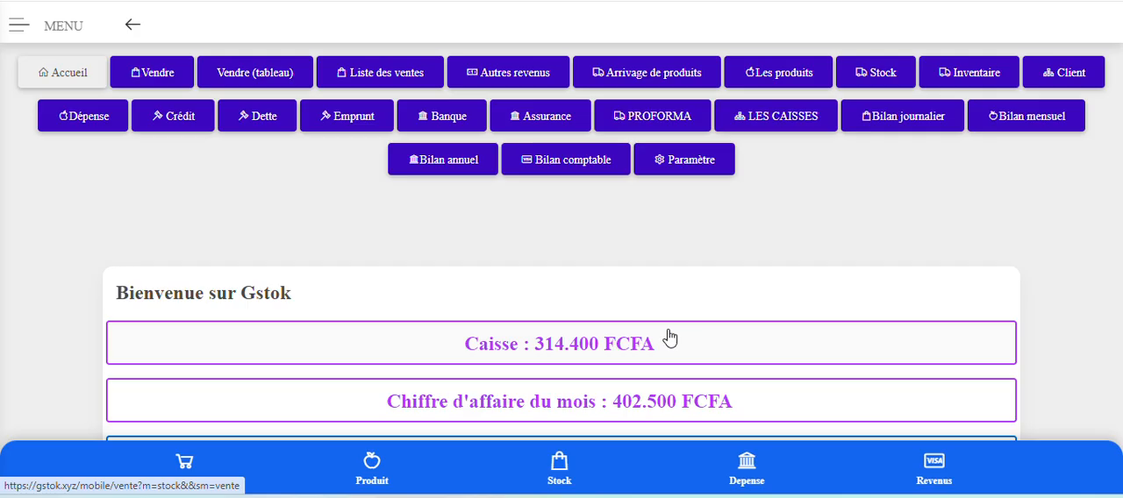
left_click(681, 120)
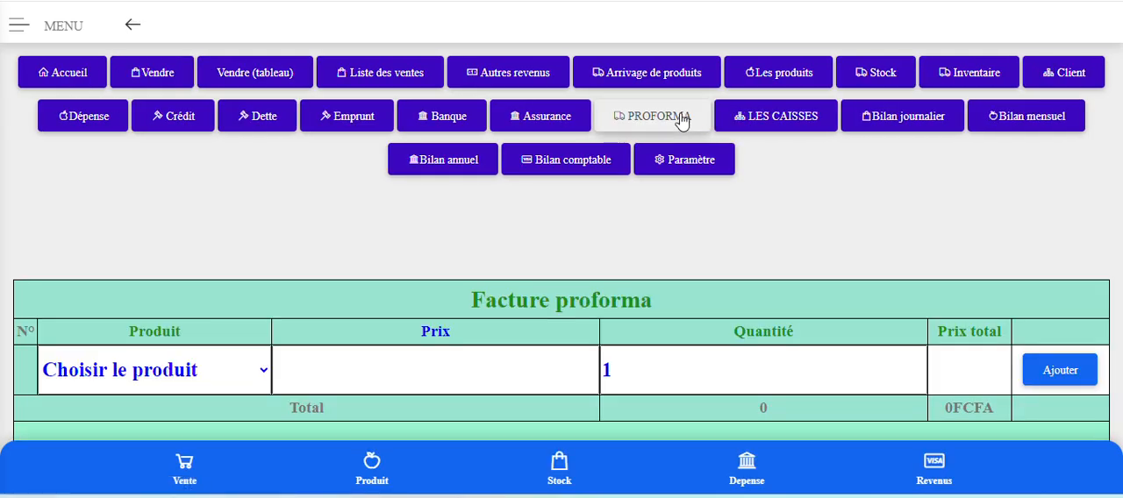
scroll(622, 138, "down", 1)
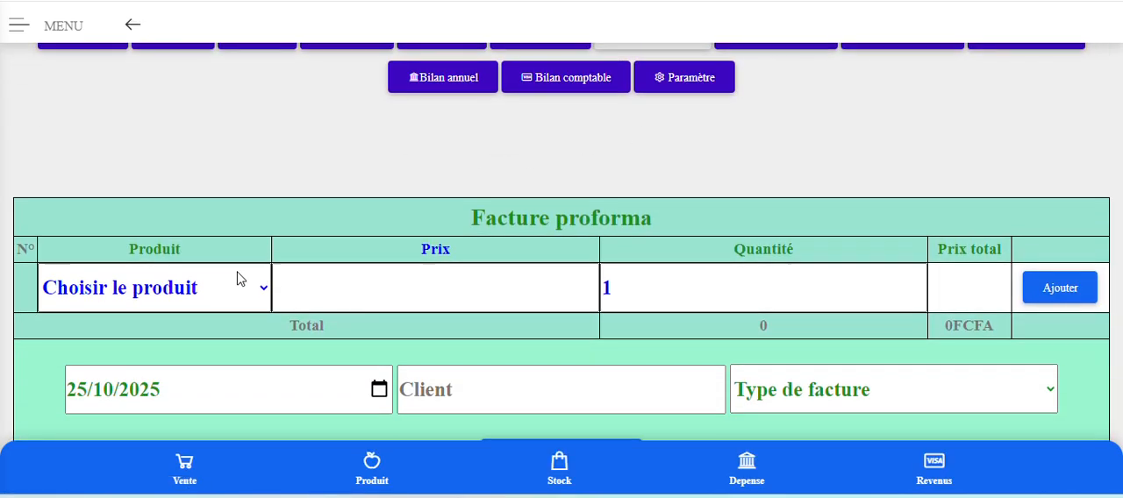
scroll(237, 275, "down", 1)
Add Produit to the proforma invoice with a price of 2000 and a quantity of 1520.
left_click(223, 213)
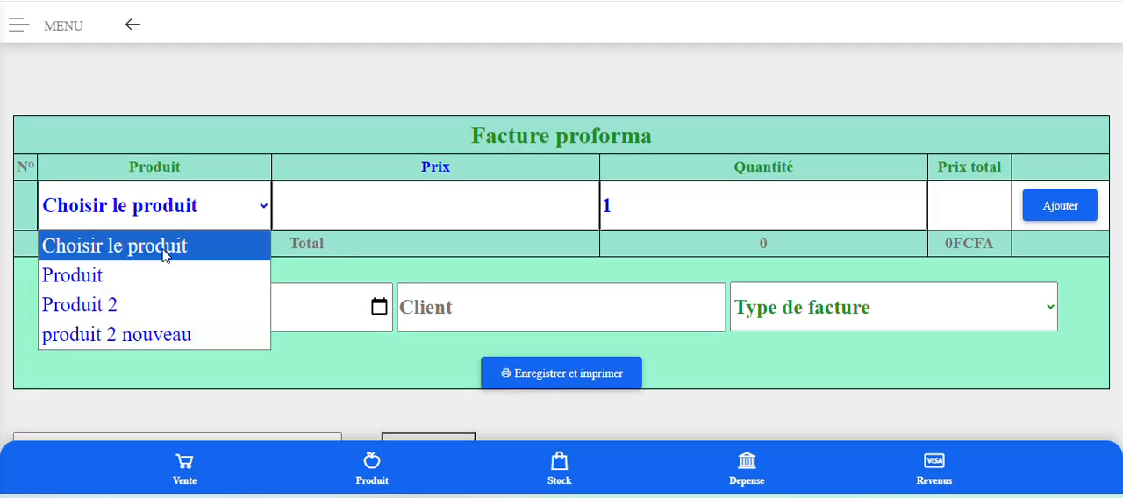
left_click(156, 277)
left_click(377, 203)
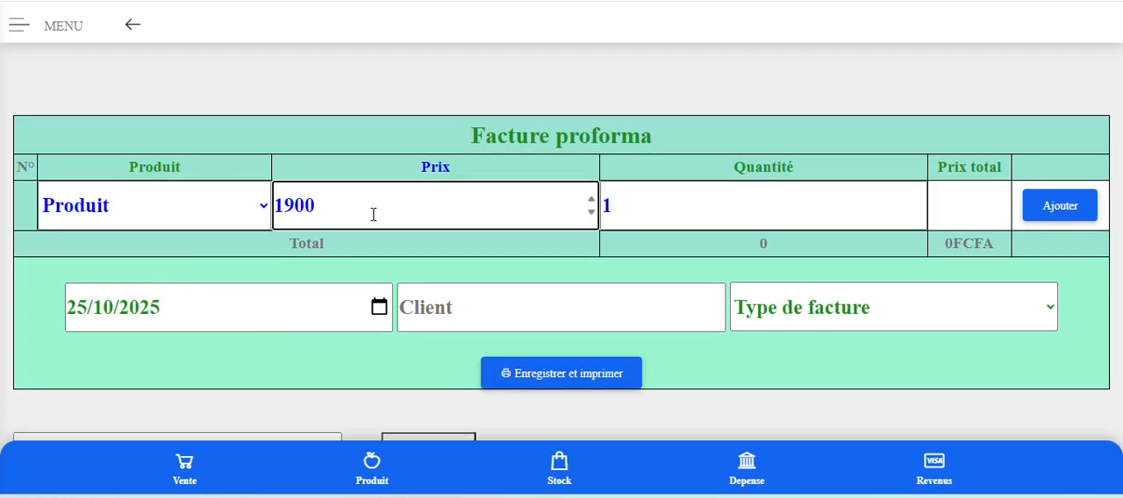
left_click(286, 205)
left_click_drag(295, 206, 275, 208)
type("20")
left_click(649, 207)
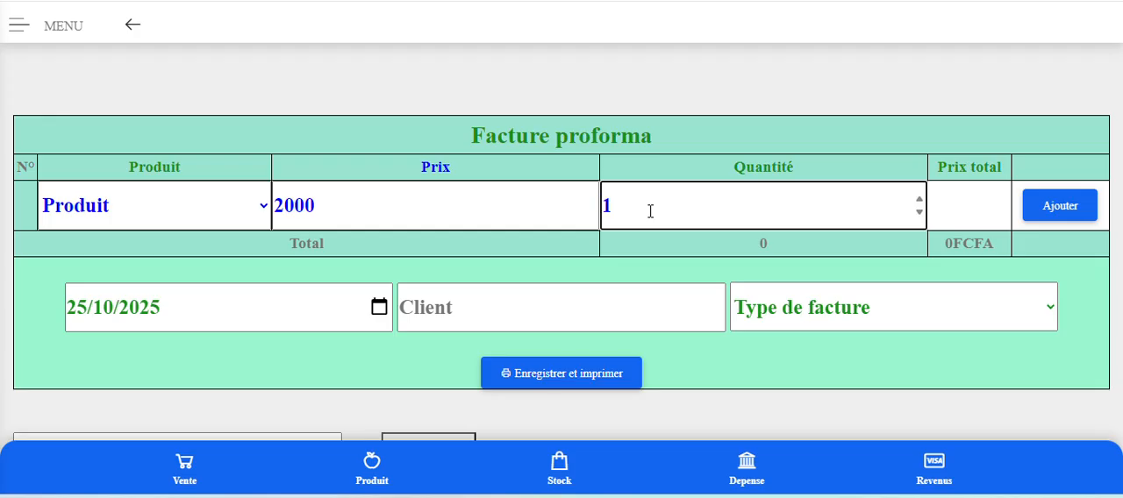
type("520")
left_click(1064, 212)
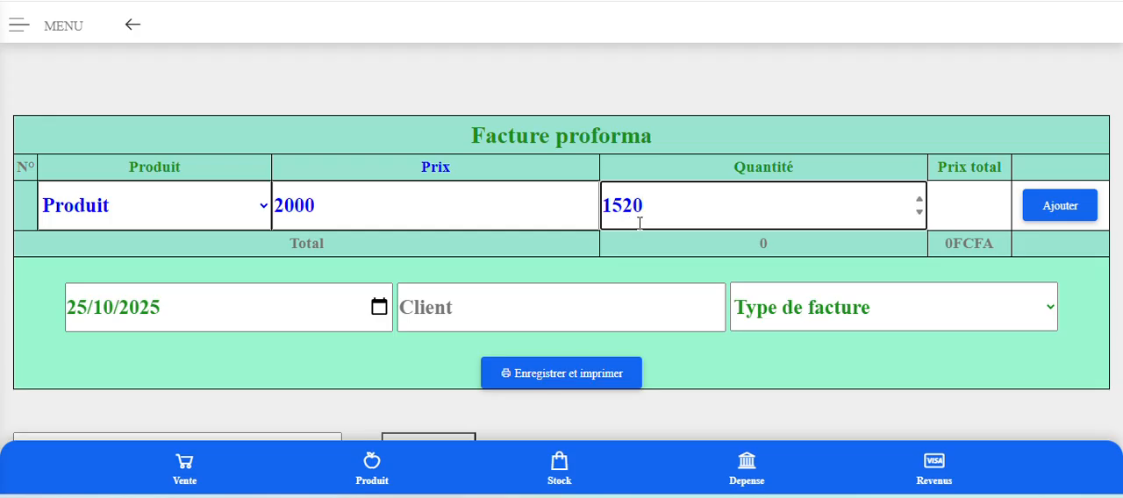
left_click(1069, 212)
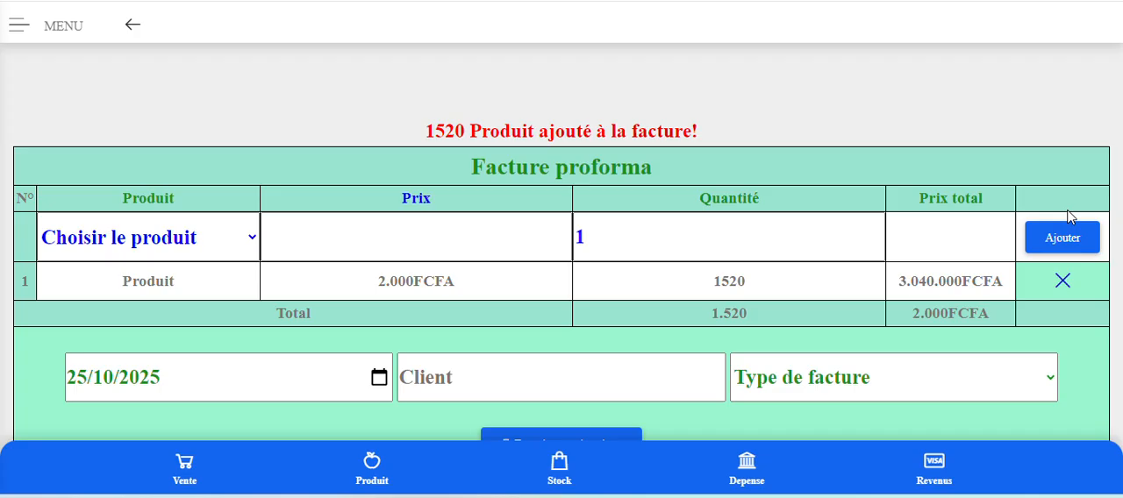
Add Produit 2 to the proforma invoice at its default price with a quantity of 10.
left_click(471, 237)
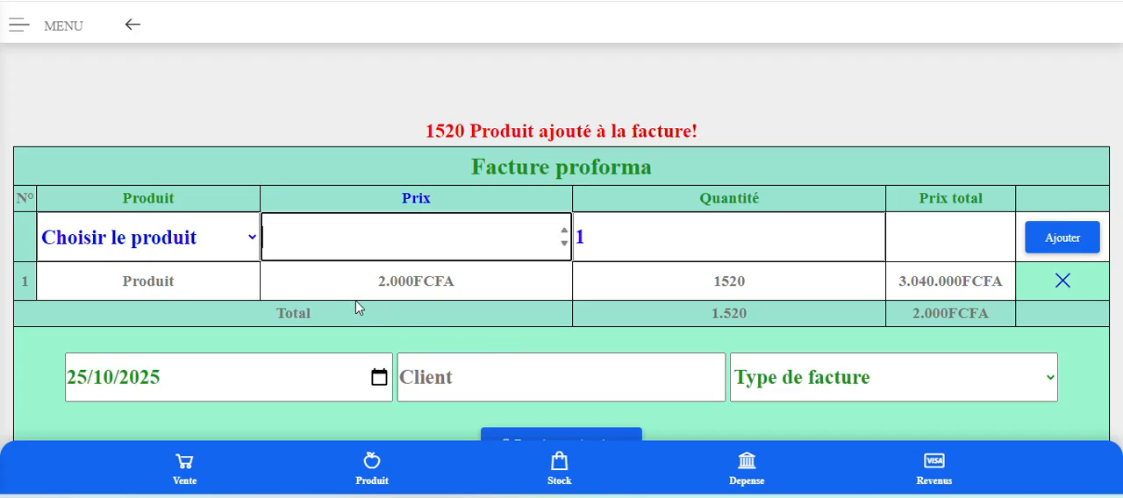
left_click(236, 240)
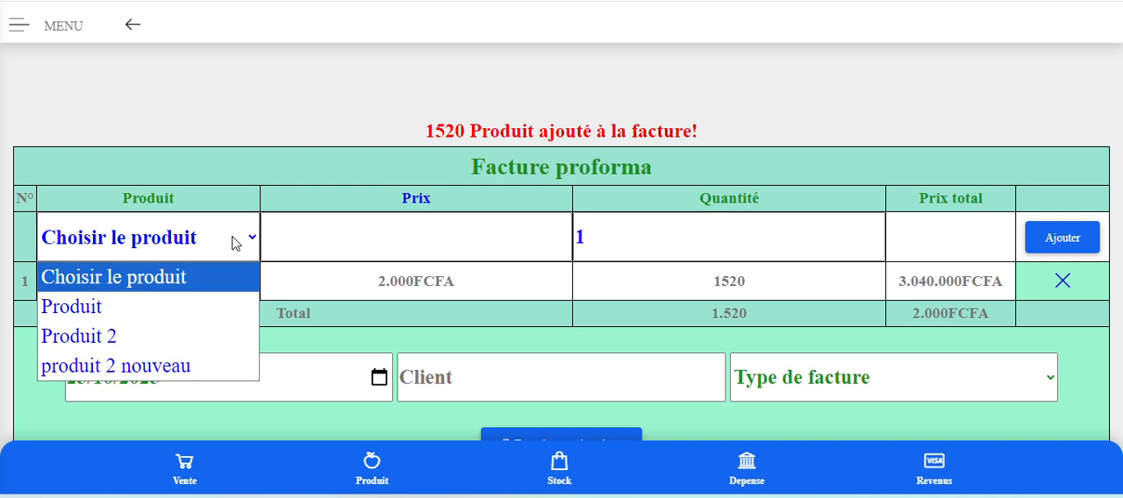
left_click(155, 307)
left_click(175, 256)
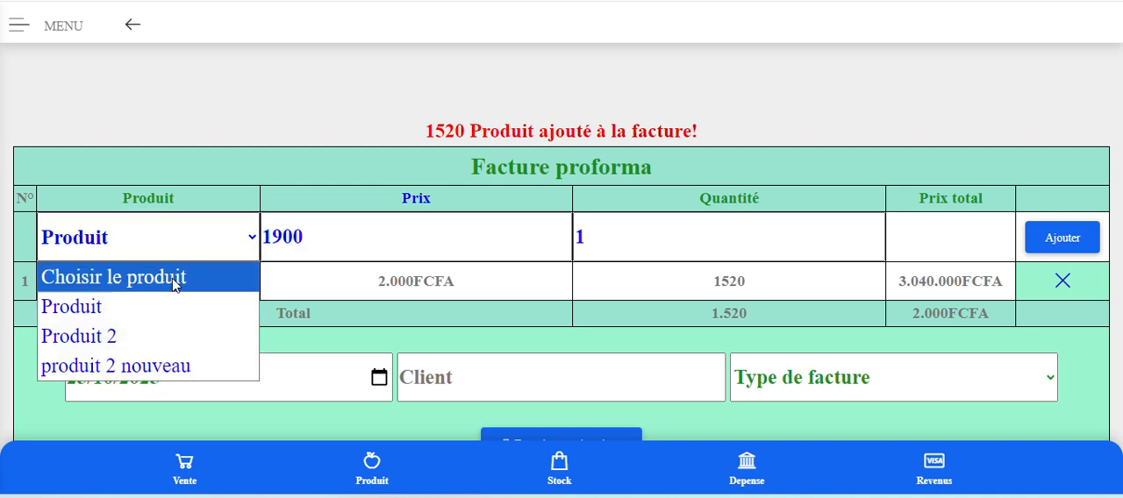
left_click(161, 336)
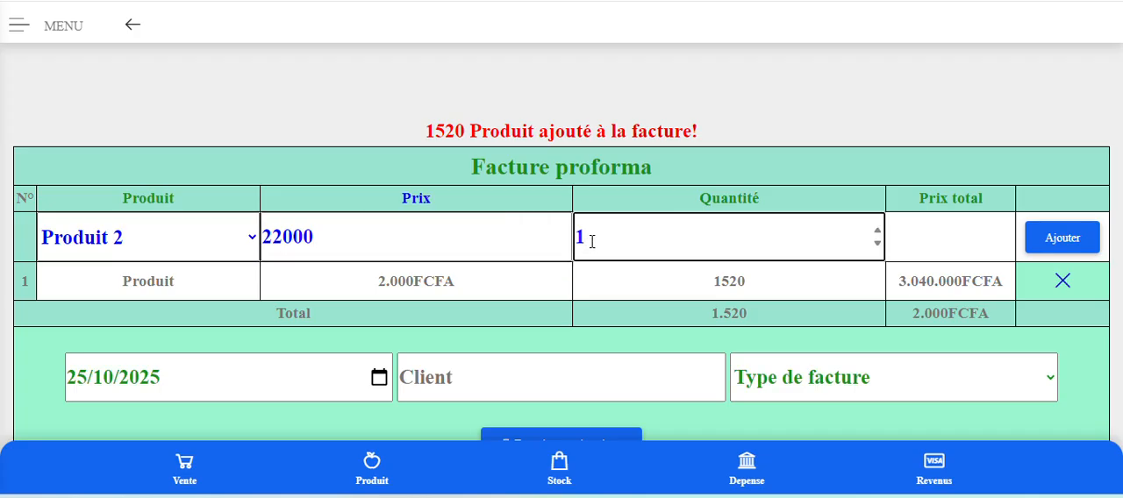
type("0")
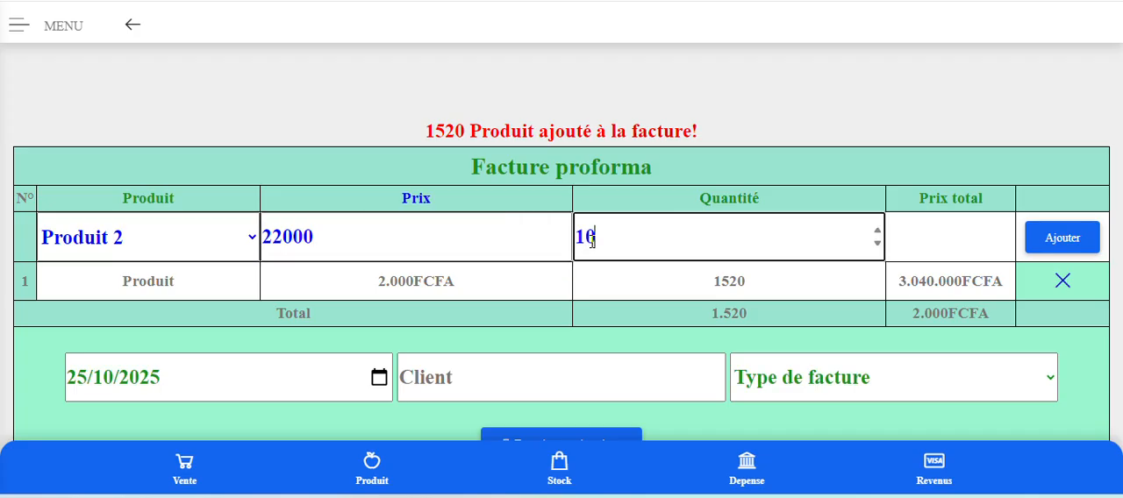
left_click(1070, 237)
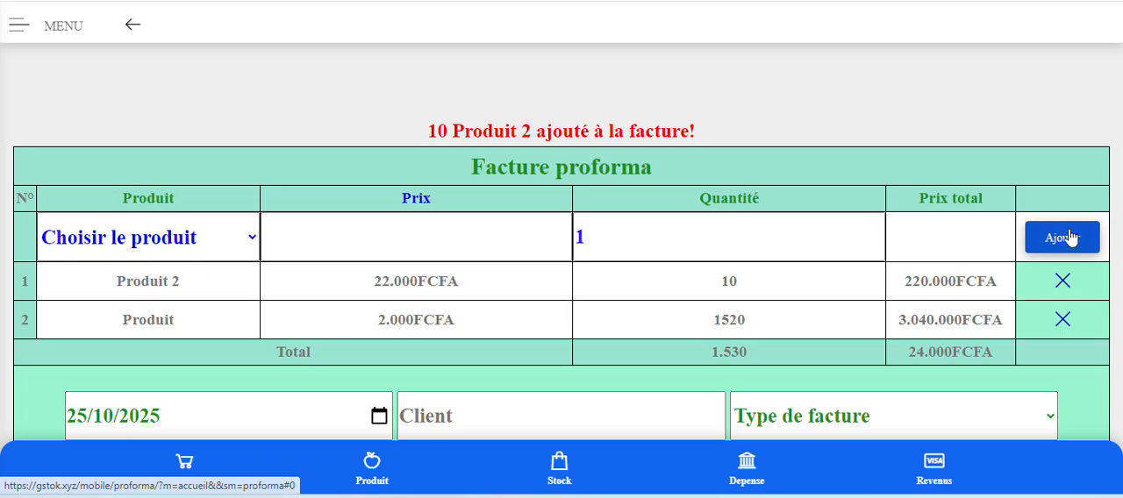
Enter Client z as the client of the proforma invoice.
scroll(827, 281, "down", 2)
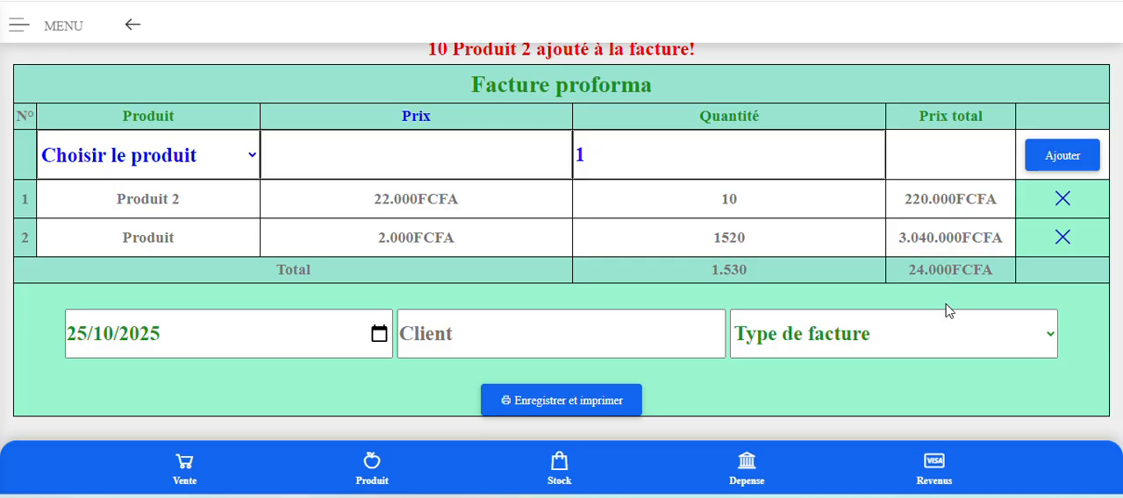
scroll(930, 280, "down", 1)
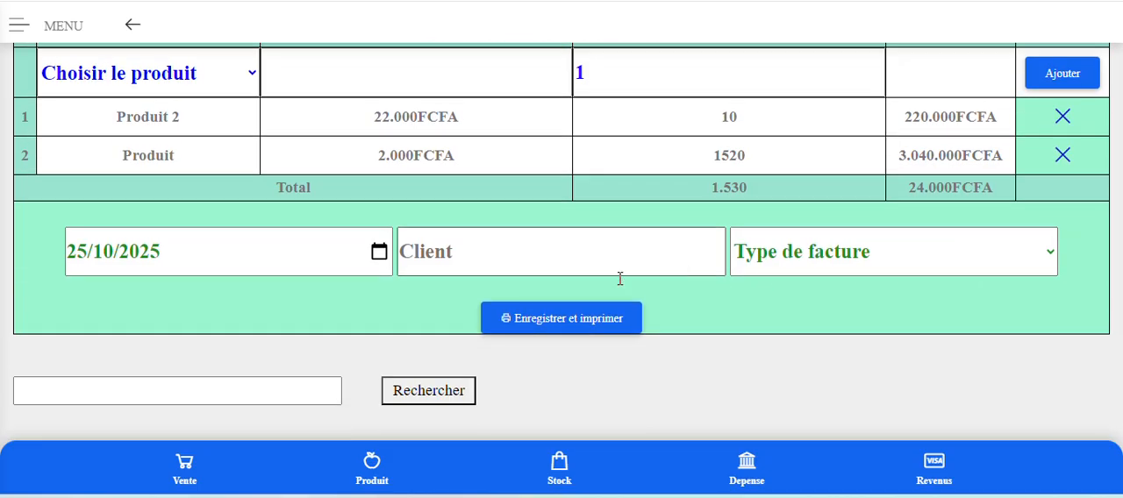
left_click(447, 262)
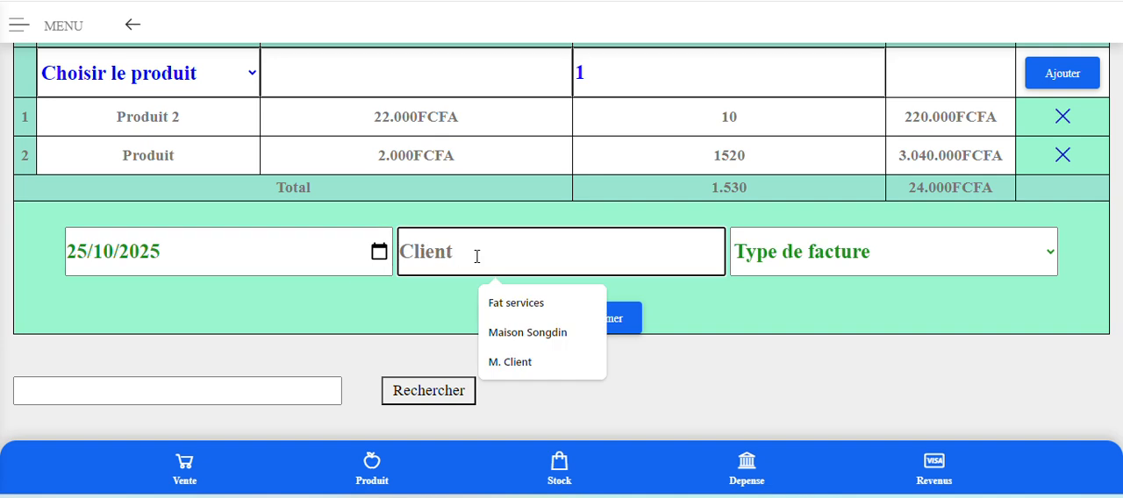
type("Cline")
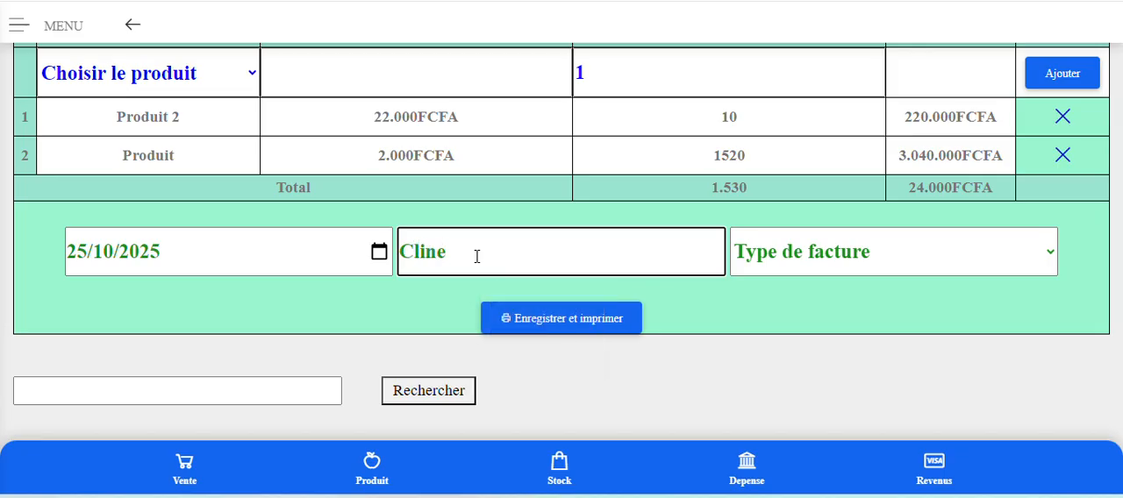
key("BackSpace")
key("BackSpace")
key("BackSpace")
type("ient z")
Set the invoice type to Facture proforma and save the invoice for printing.
left_click(812, 249)
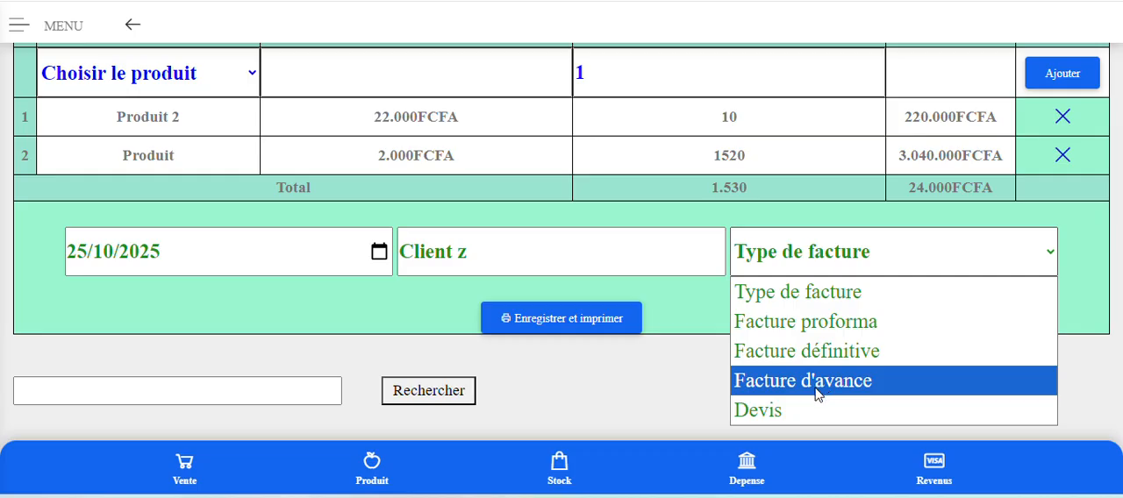
left_click(798, 408)
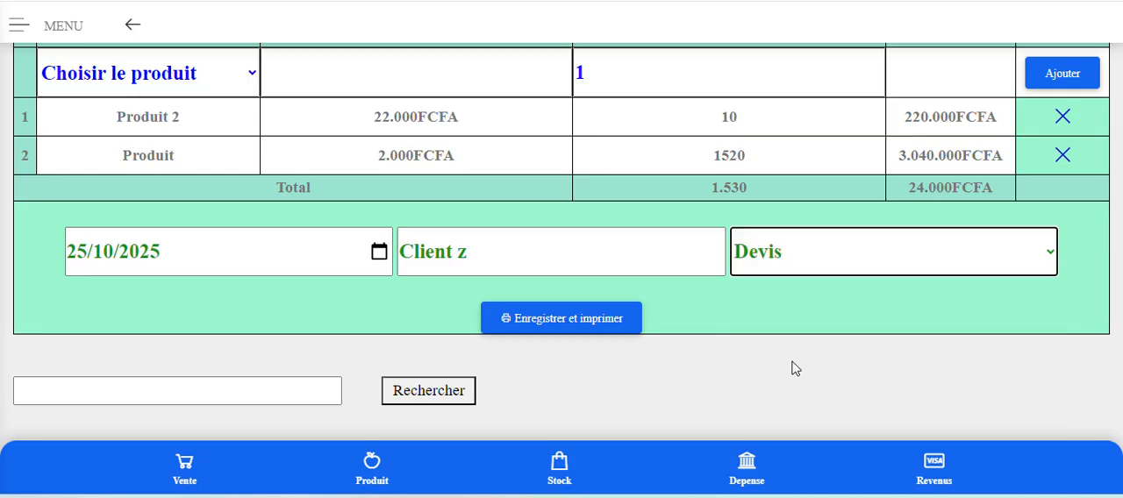
left_click(840, 272)
left_click(833, 332)
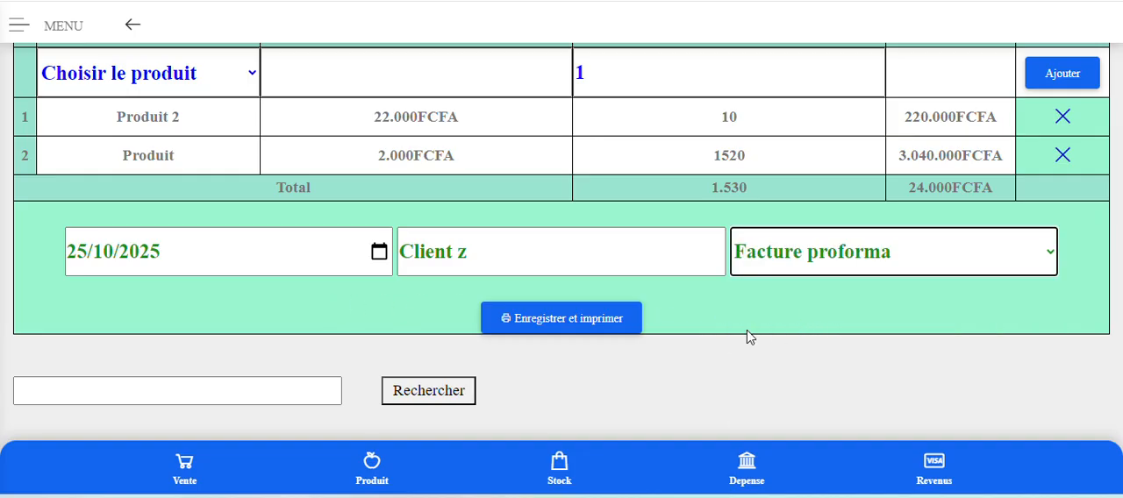
scroll(666, 326, "down", 1)
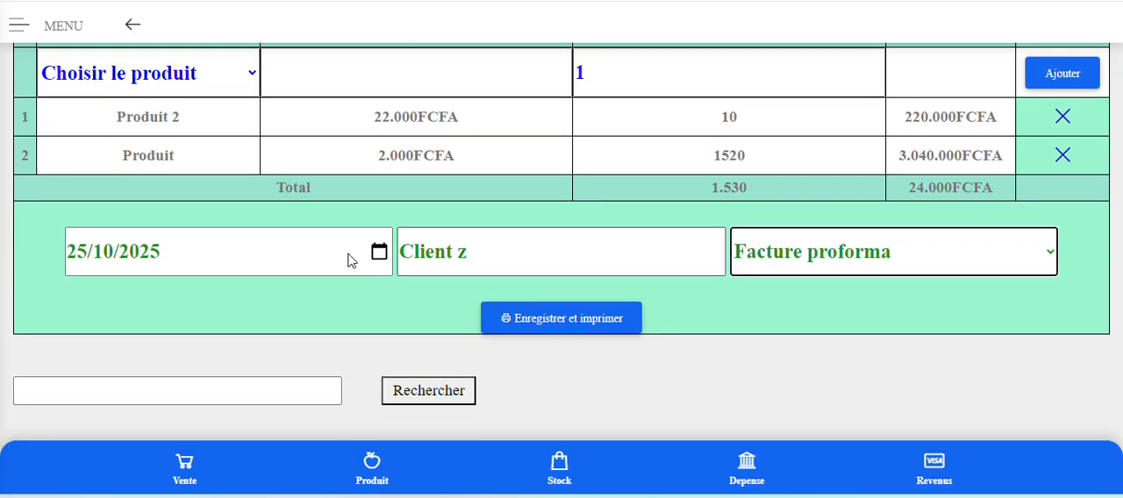
left_click(589, 325)
Open the print preview of Client z's invoice from the Facturation table and move its window so the print settings are fully visible.
scroll(755, 298, "down", 3)
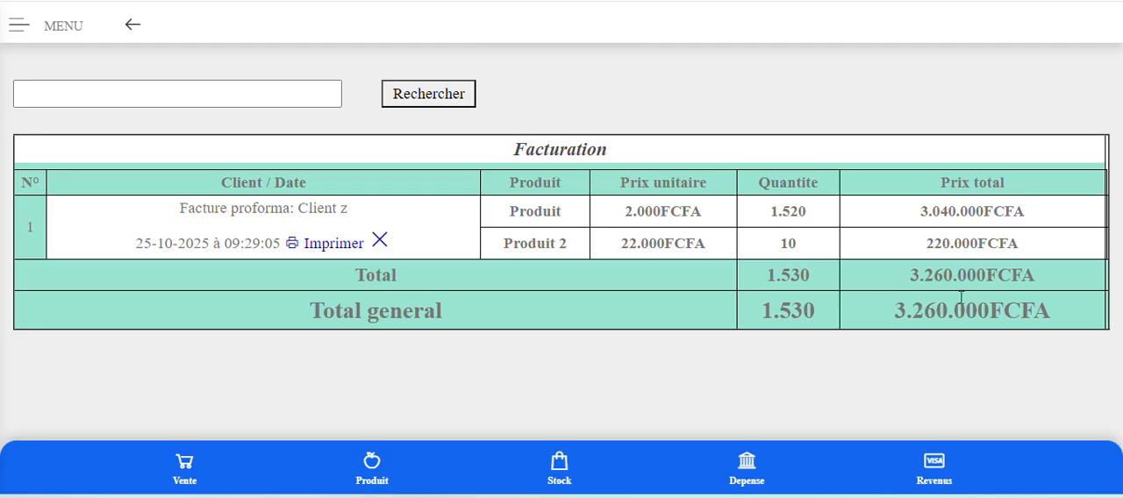
scroll(961, 298, "up", 5)
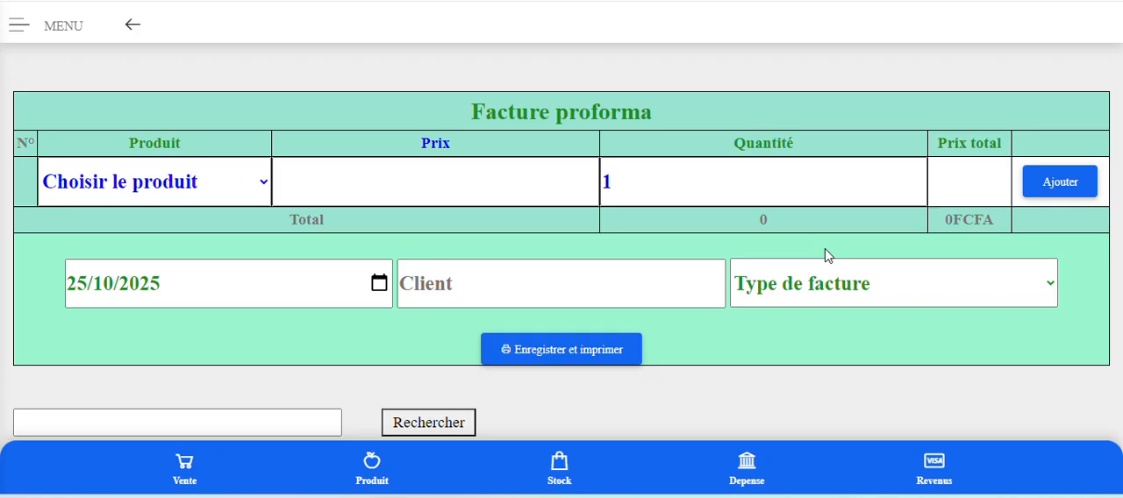
scroll(825, 256, "down", 4)
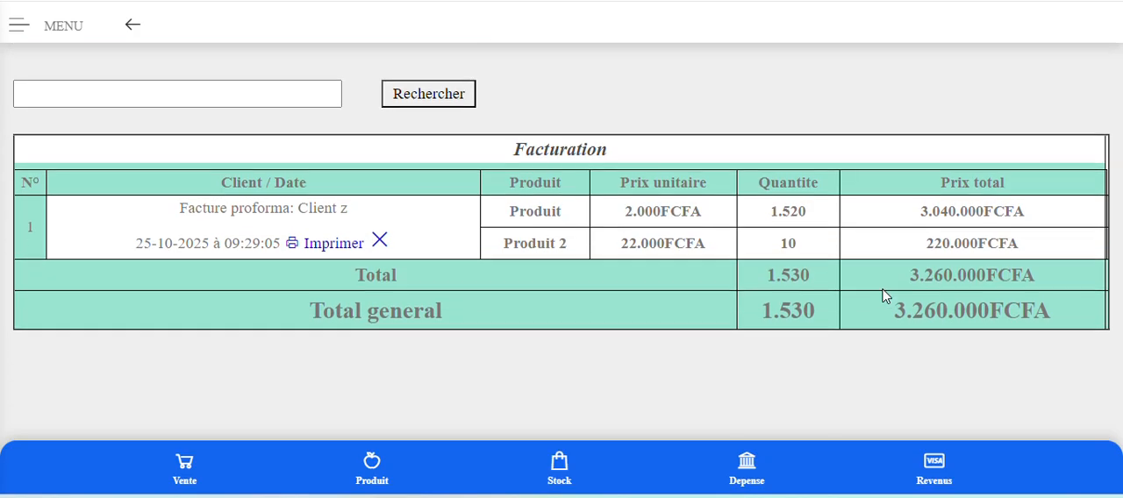
left_click(339, 254)
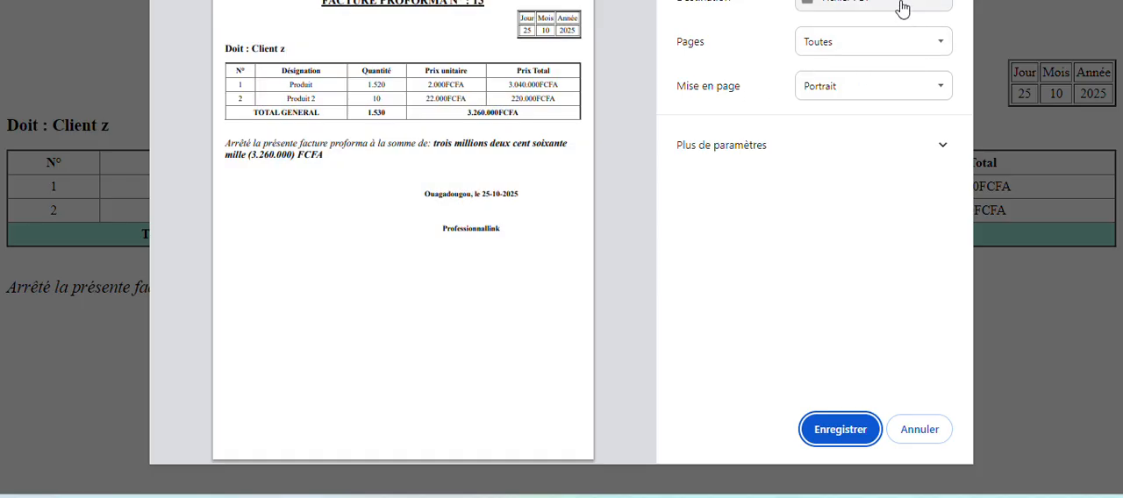
left_click(901, 8)
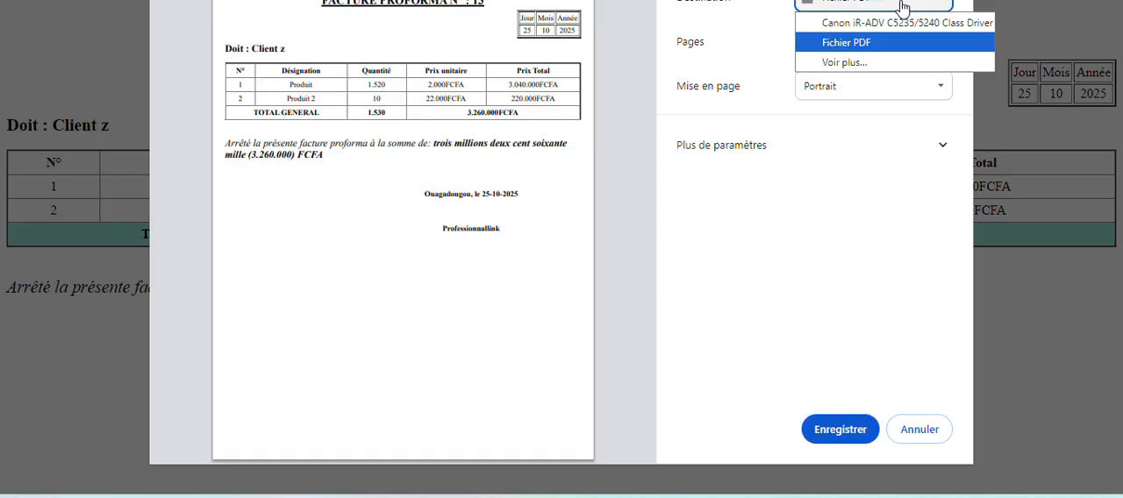
left_click_drag(264, 0, 279, 2)
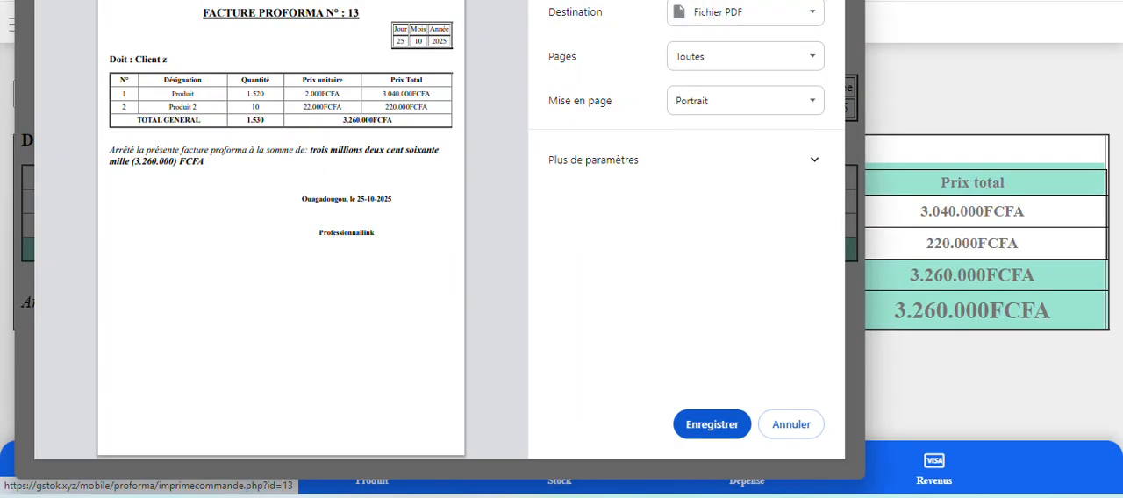
left_click_drag(737, 2, 811, 35)
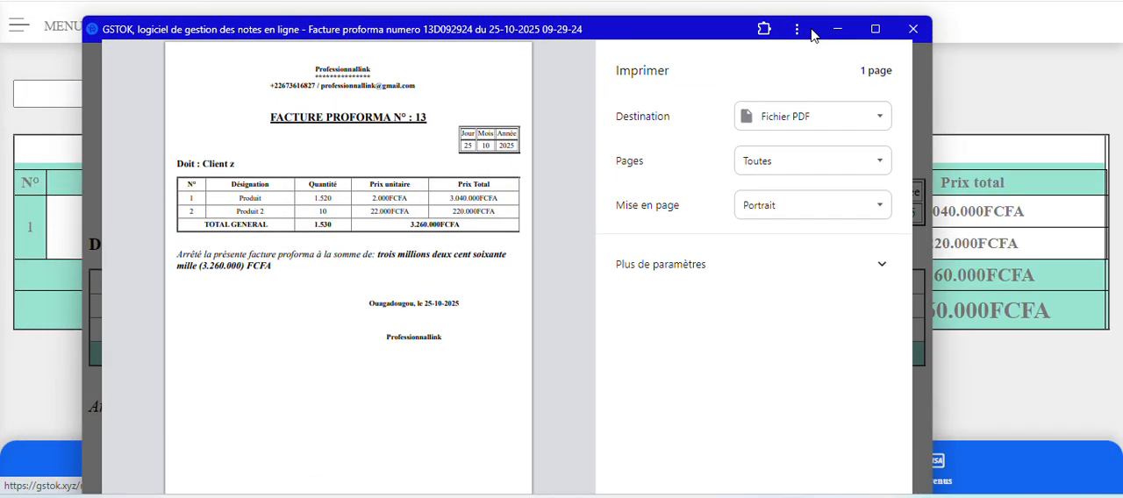
Switch the print destination to the Canon iR-ADV C5235/5240 printer and return it to Fichier PDF.
left_click(793, 115)
left_click(813, 140)
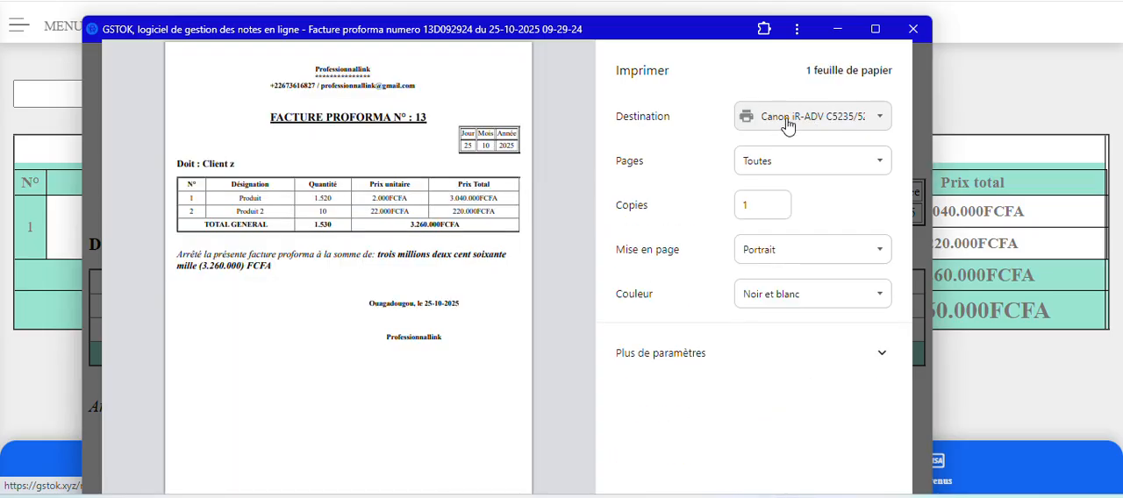
left_click(786, 121)
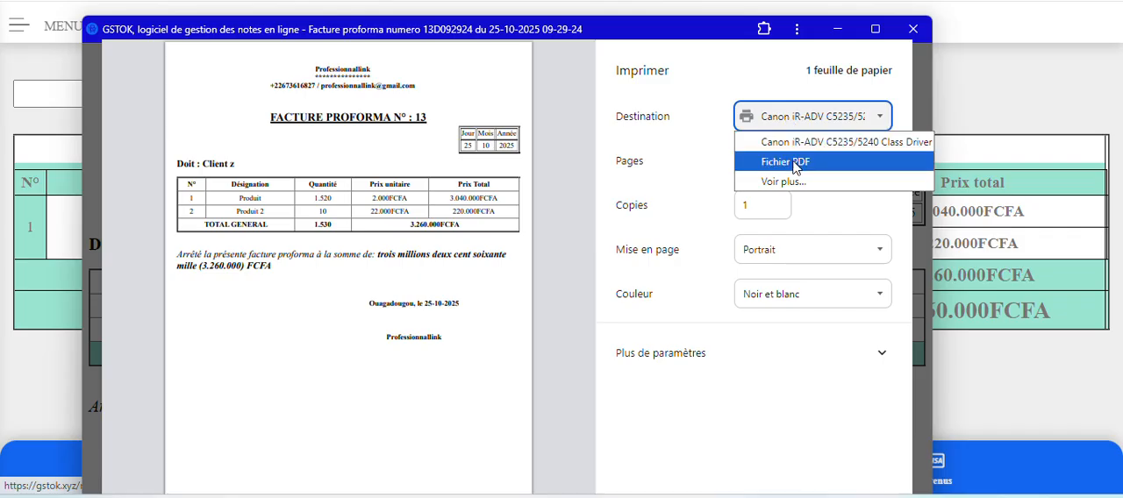
left_click(789, 163)
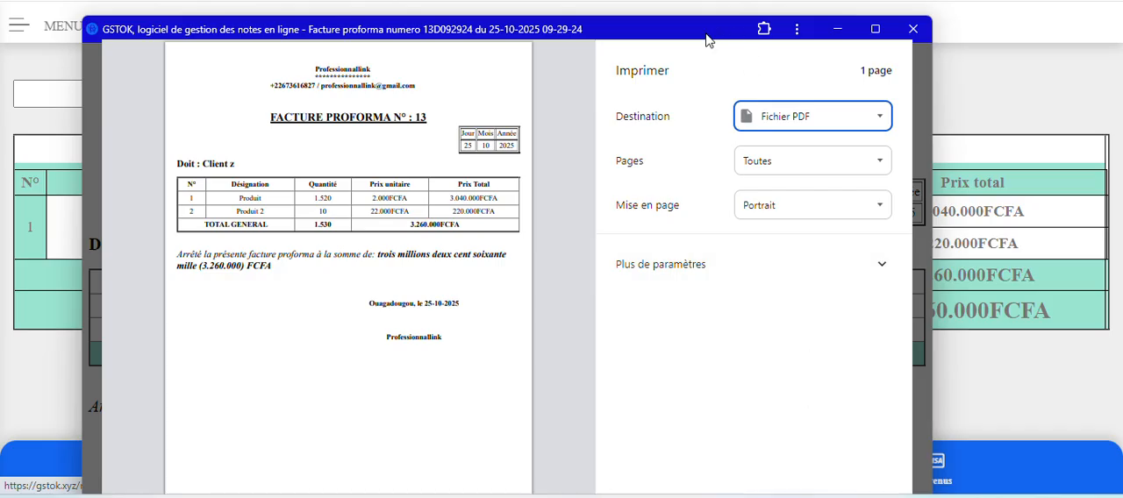
left_click_drag(712, 34, 747, 0)
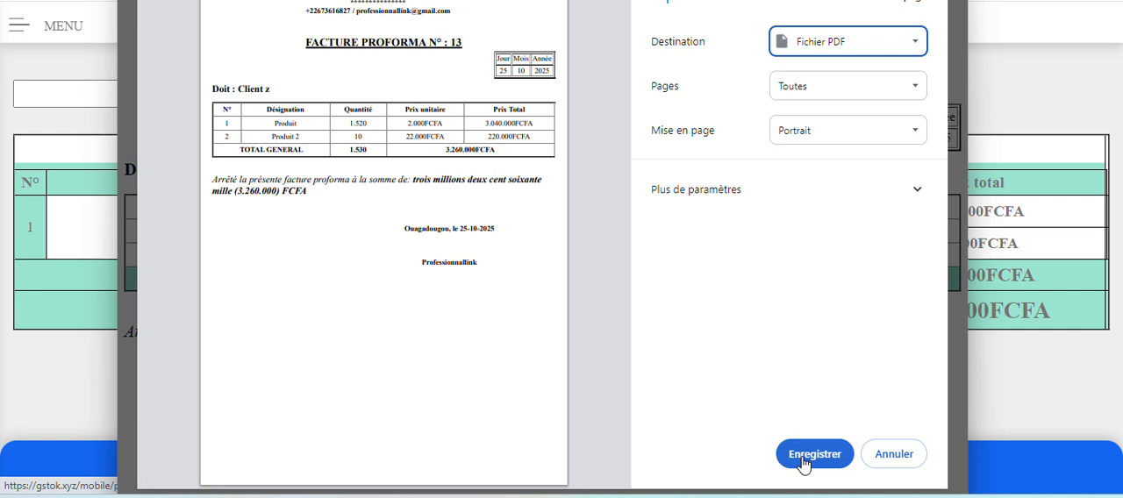
left_click(803, 456)
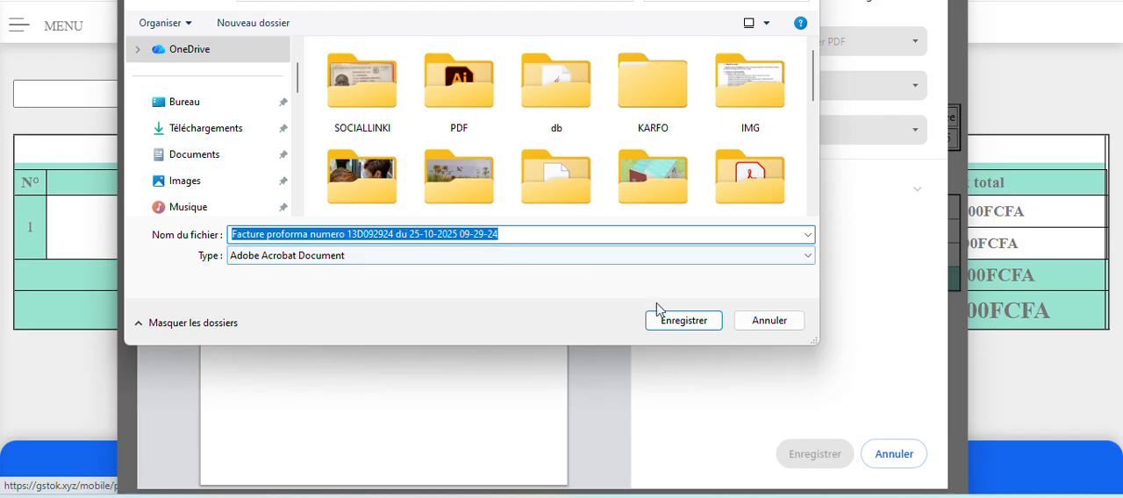
left_click(683, 322)
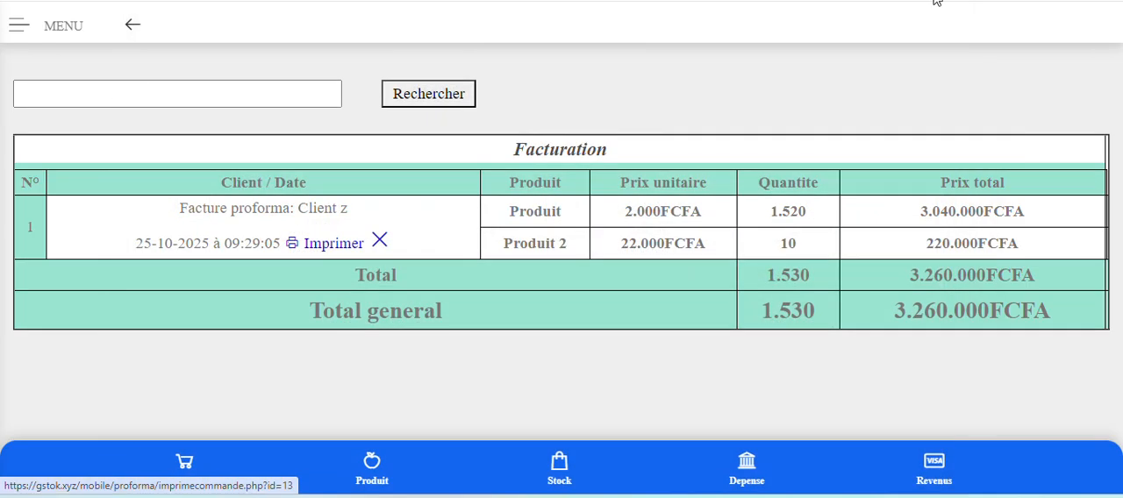
Delete Client z's proforma invoice from the Facturation table.
scroll(875, 280, "up", 1)
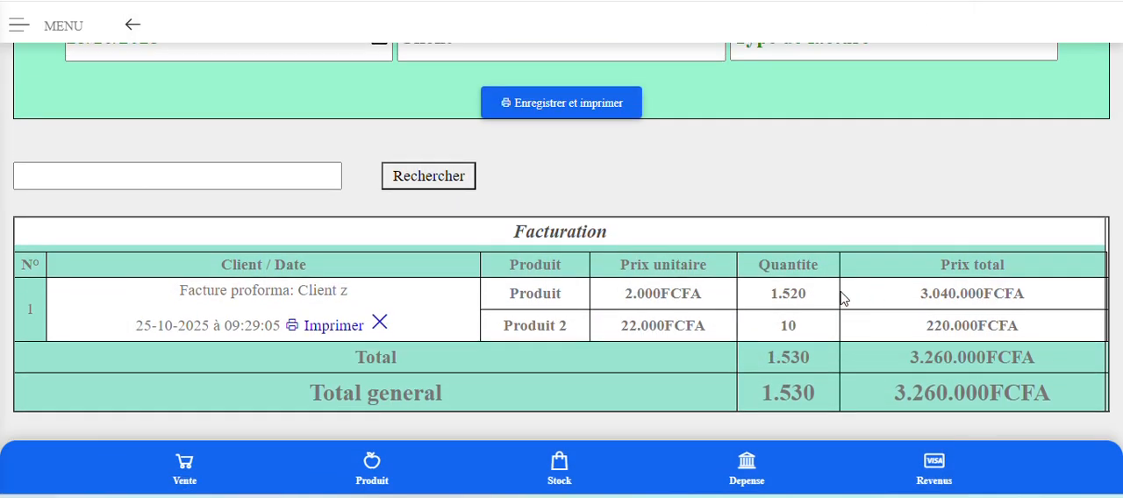
left_click(380, 323)
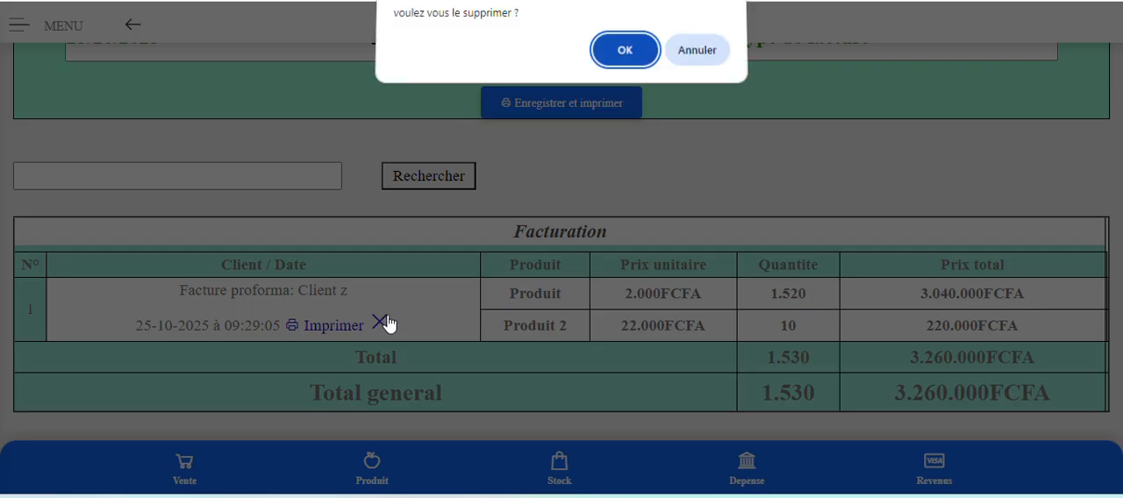
left_click(622, 58)
scroll(770, 309, "up", 1)
scroll(770, 311, "up", 4)
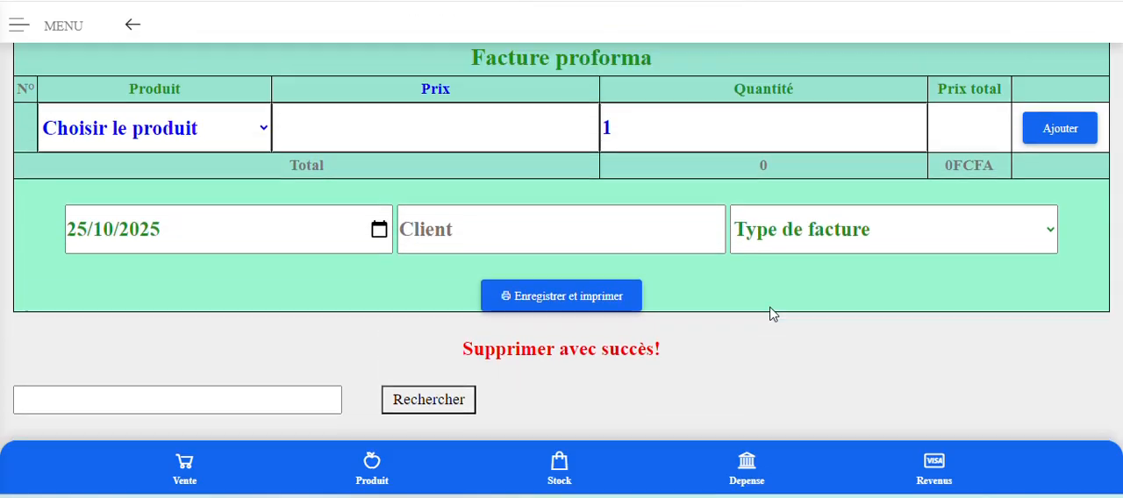
Go to the product list and open its Stock de produit report to review the current stock of each product.
scroll(770, 308, "down", 1)
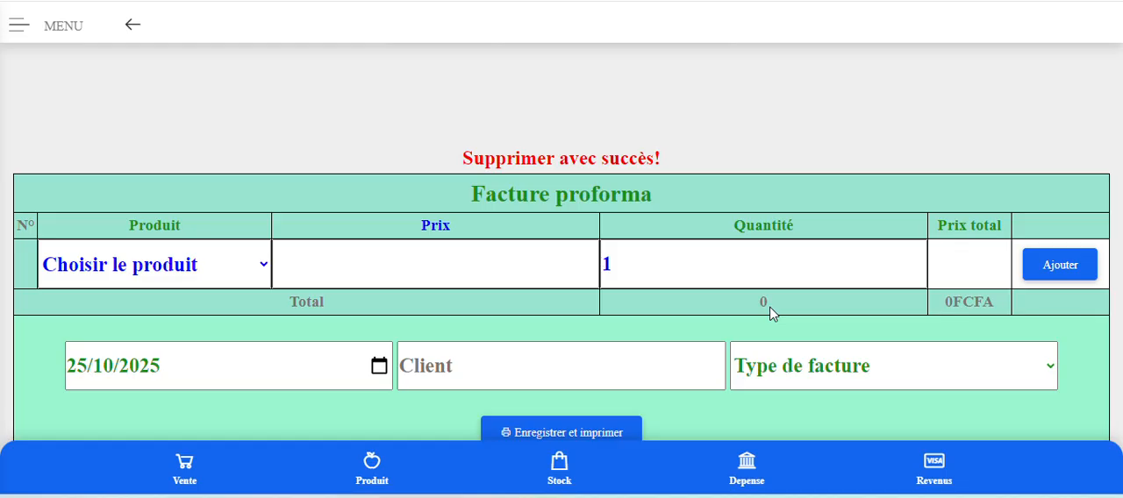
scroll(770, 311, "up", 2)
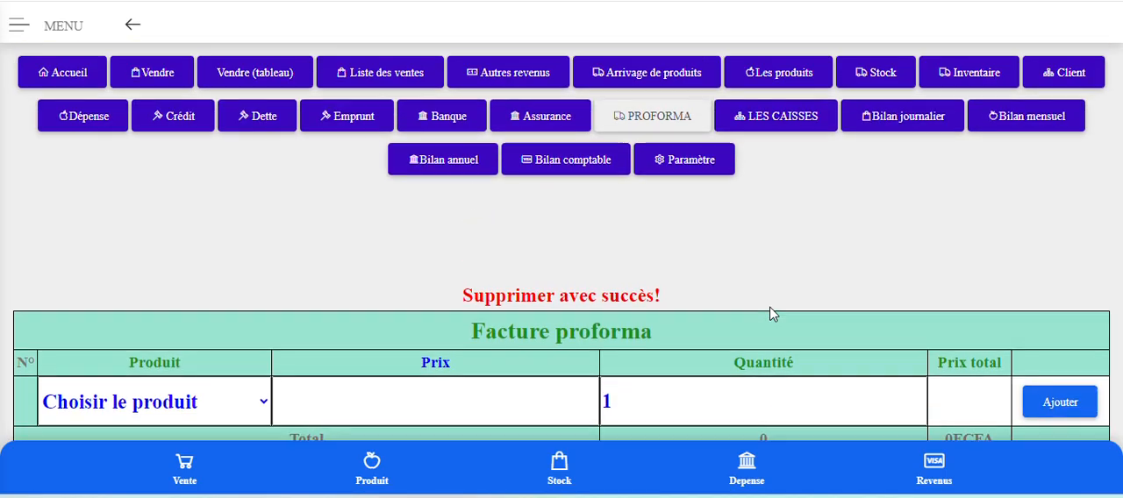
left_click(796, 76)
scroll(784, 241, "down", 6)
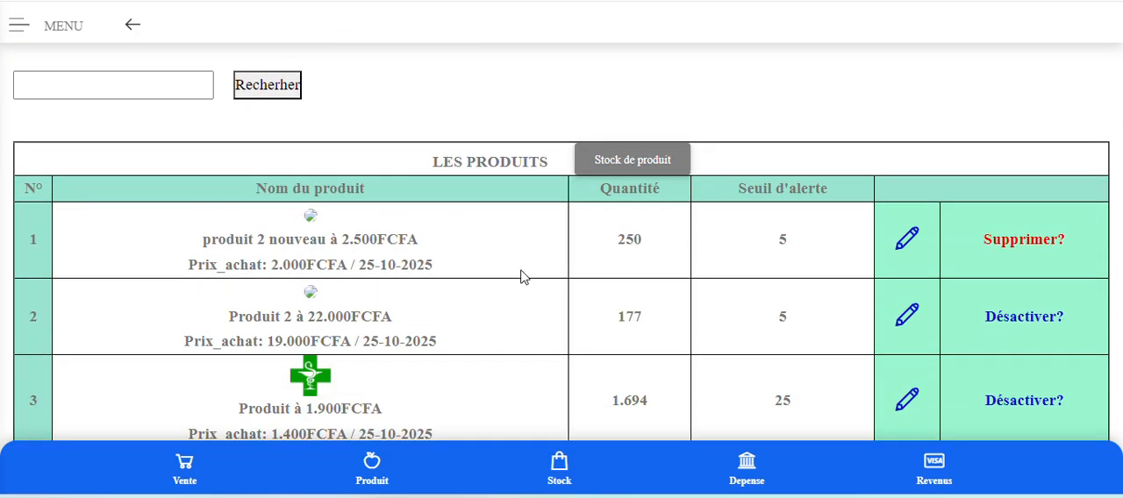
scroll(521, 277, "up", 3)
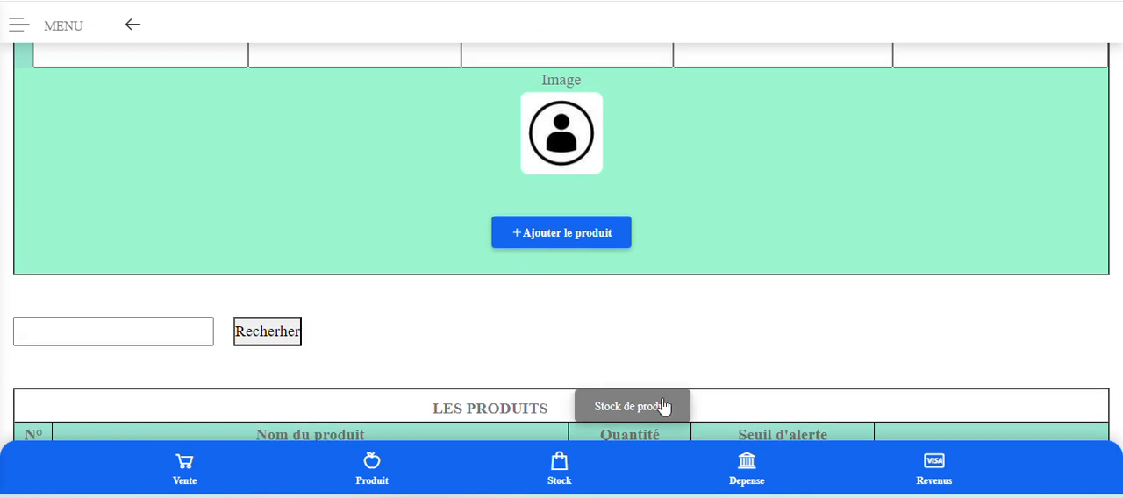
left_click(664, 396)
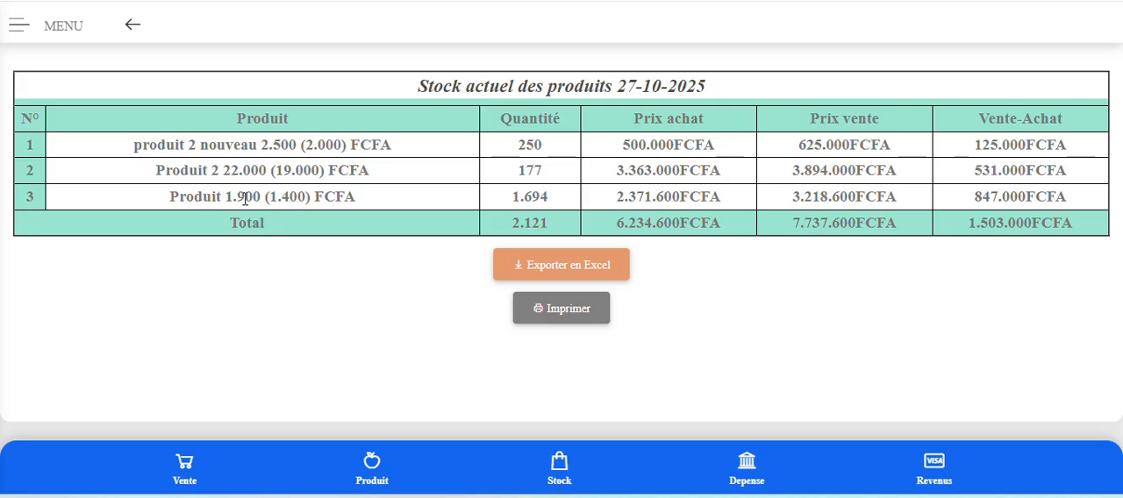
Return to the Accueil page from the stock report.
scroll(244, 199, "up", 3)
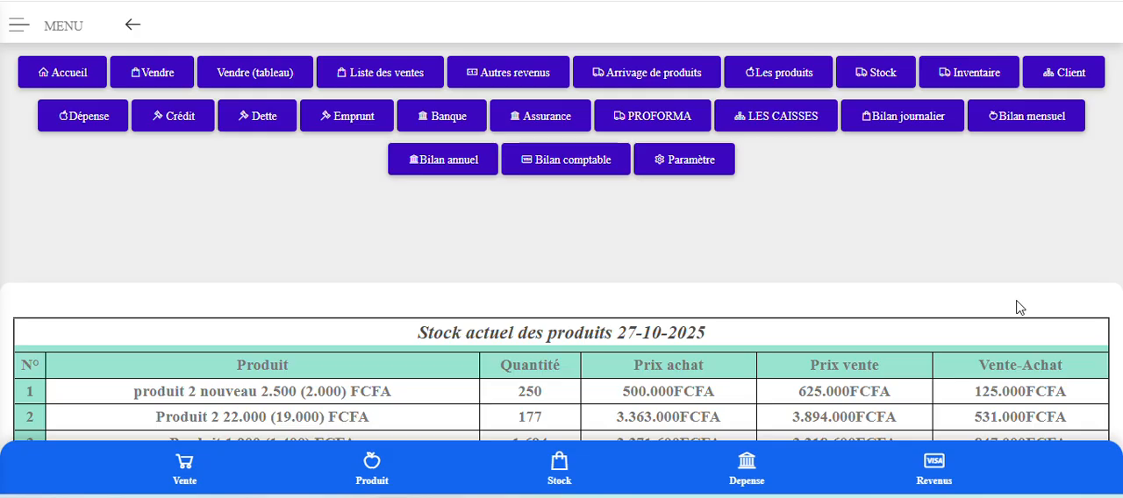
left_click(70, 75)
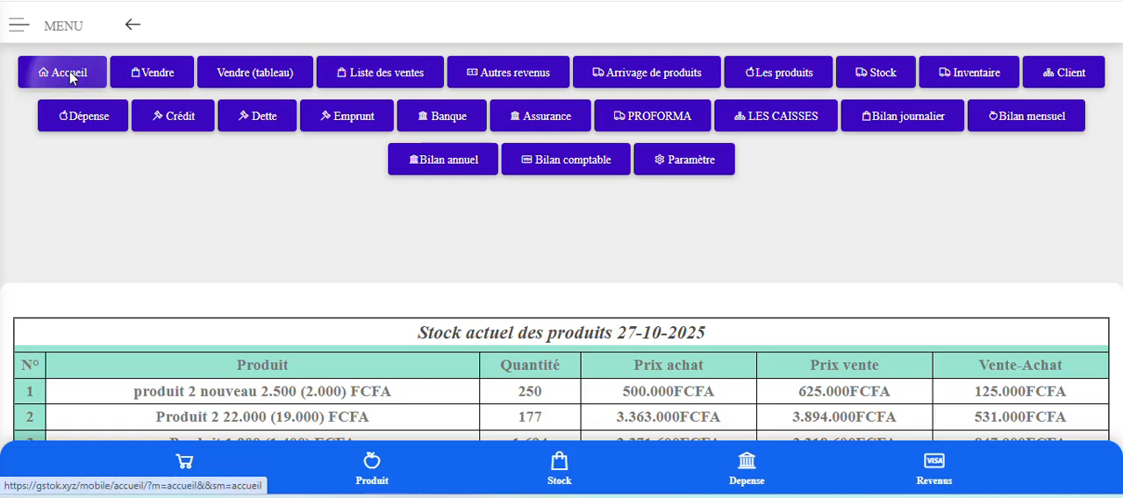